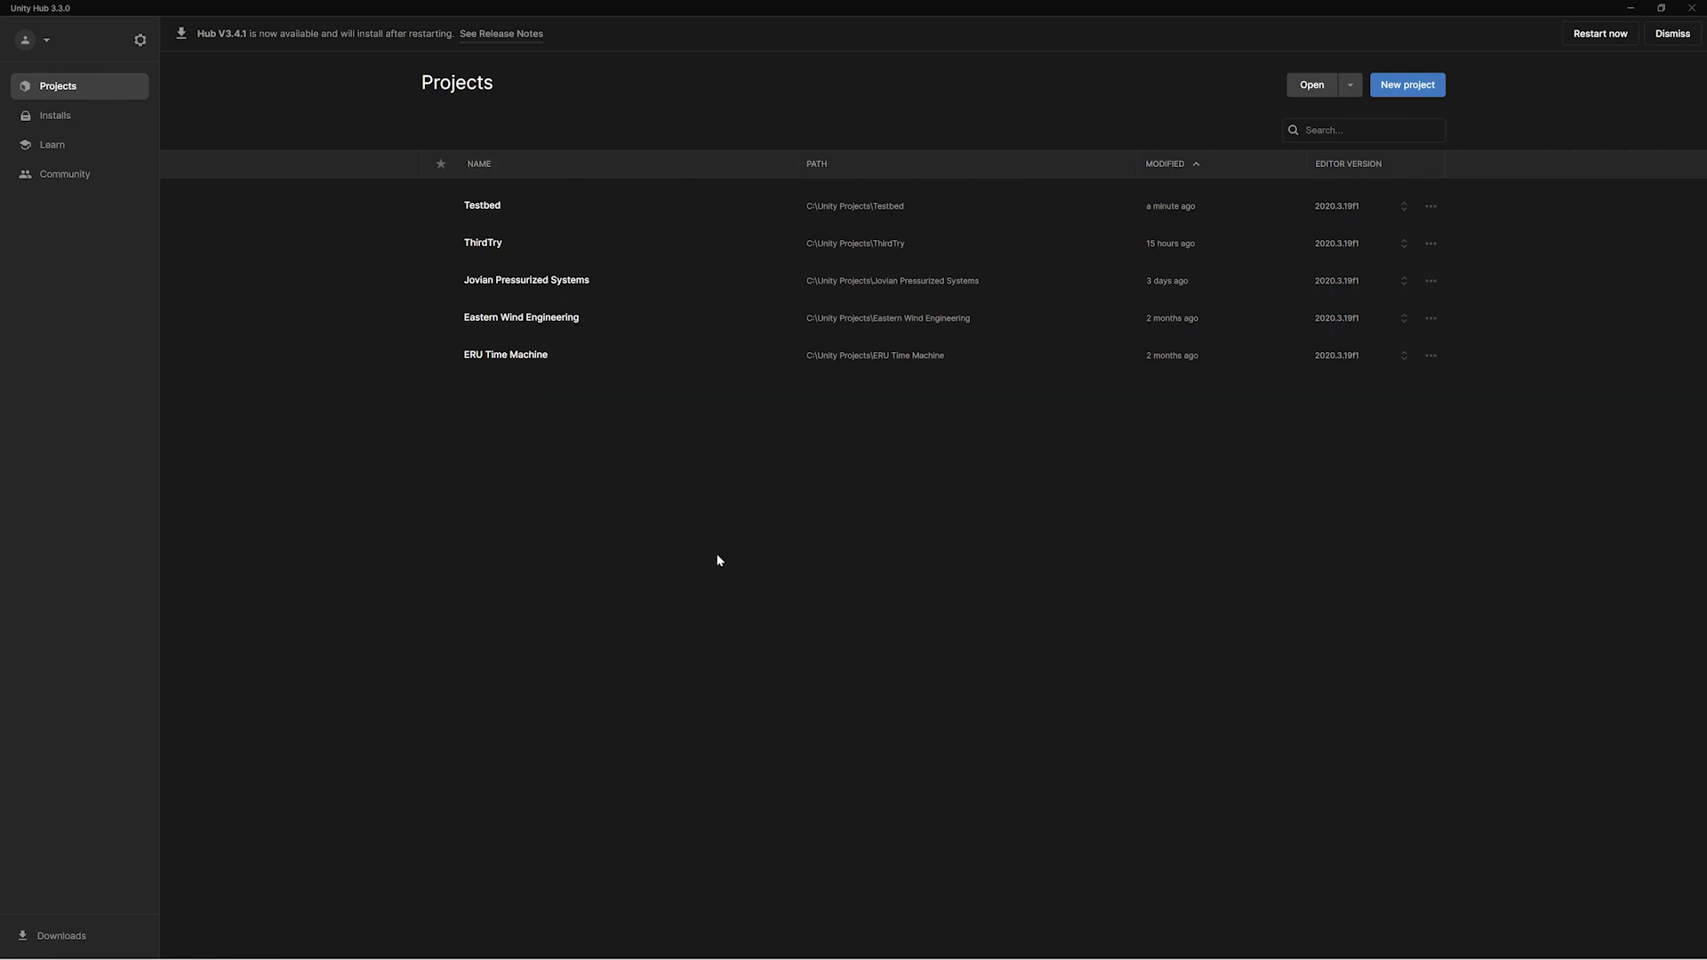
- Create a new project named "My CIC" from the 3D Sample Scene (HDRP) template
left_click(1427, 89)
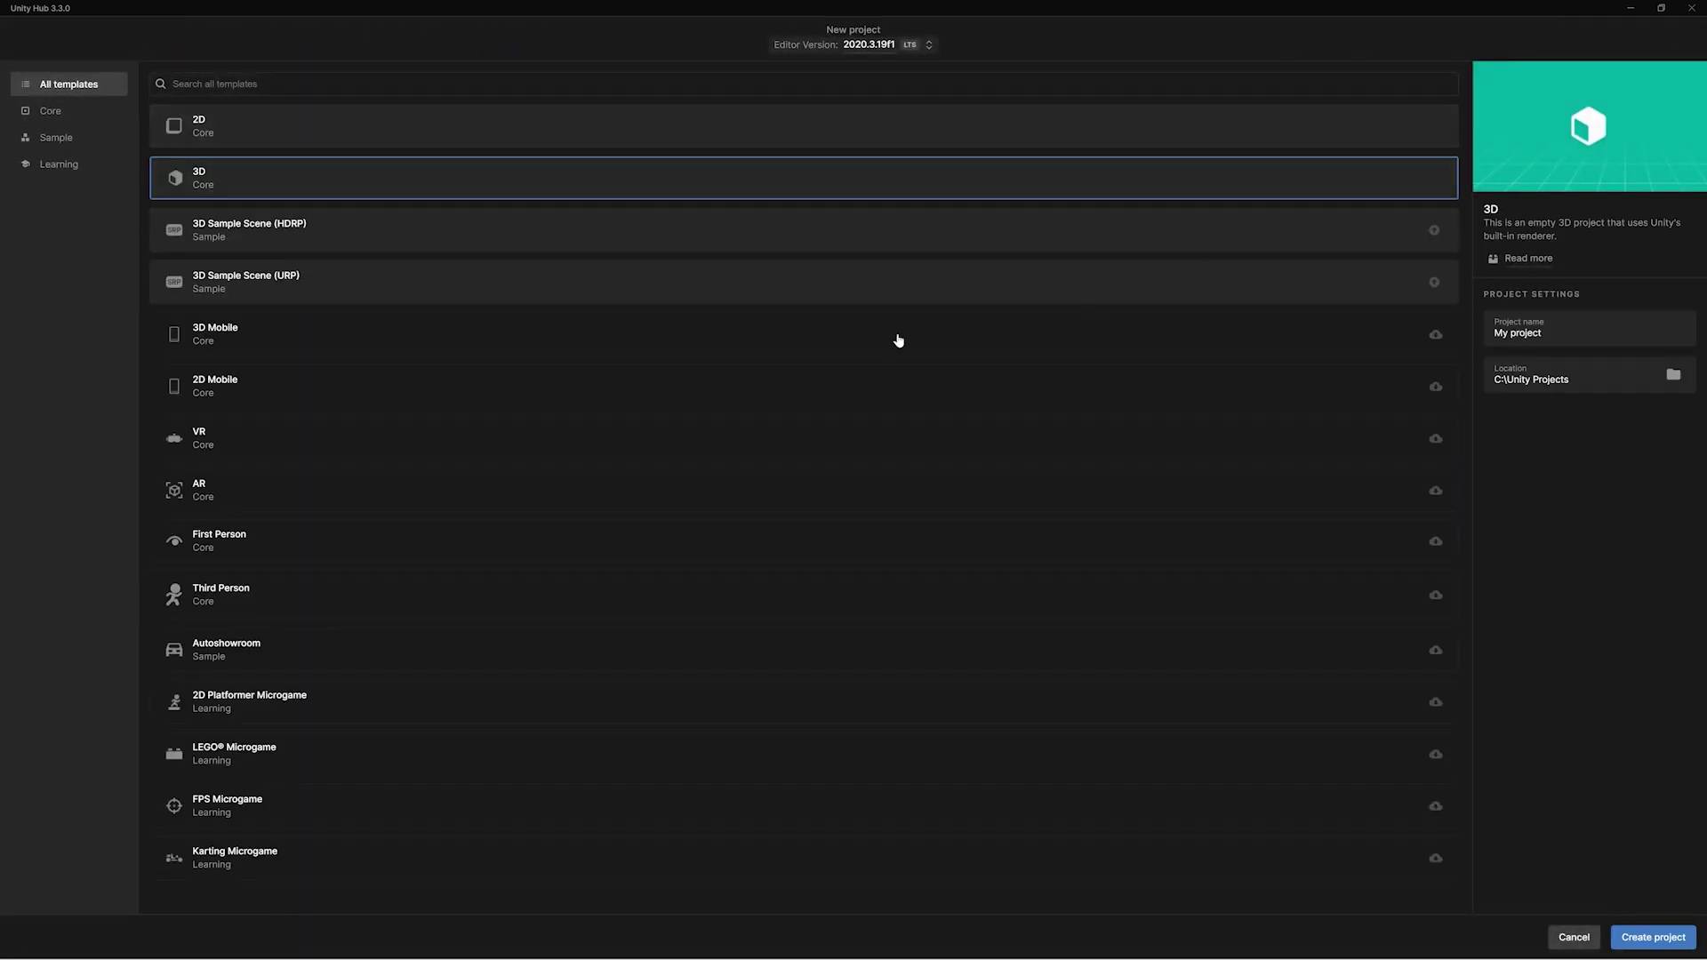
left_click(233, 238)
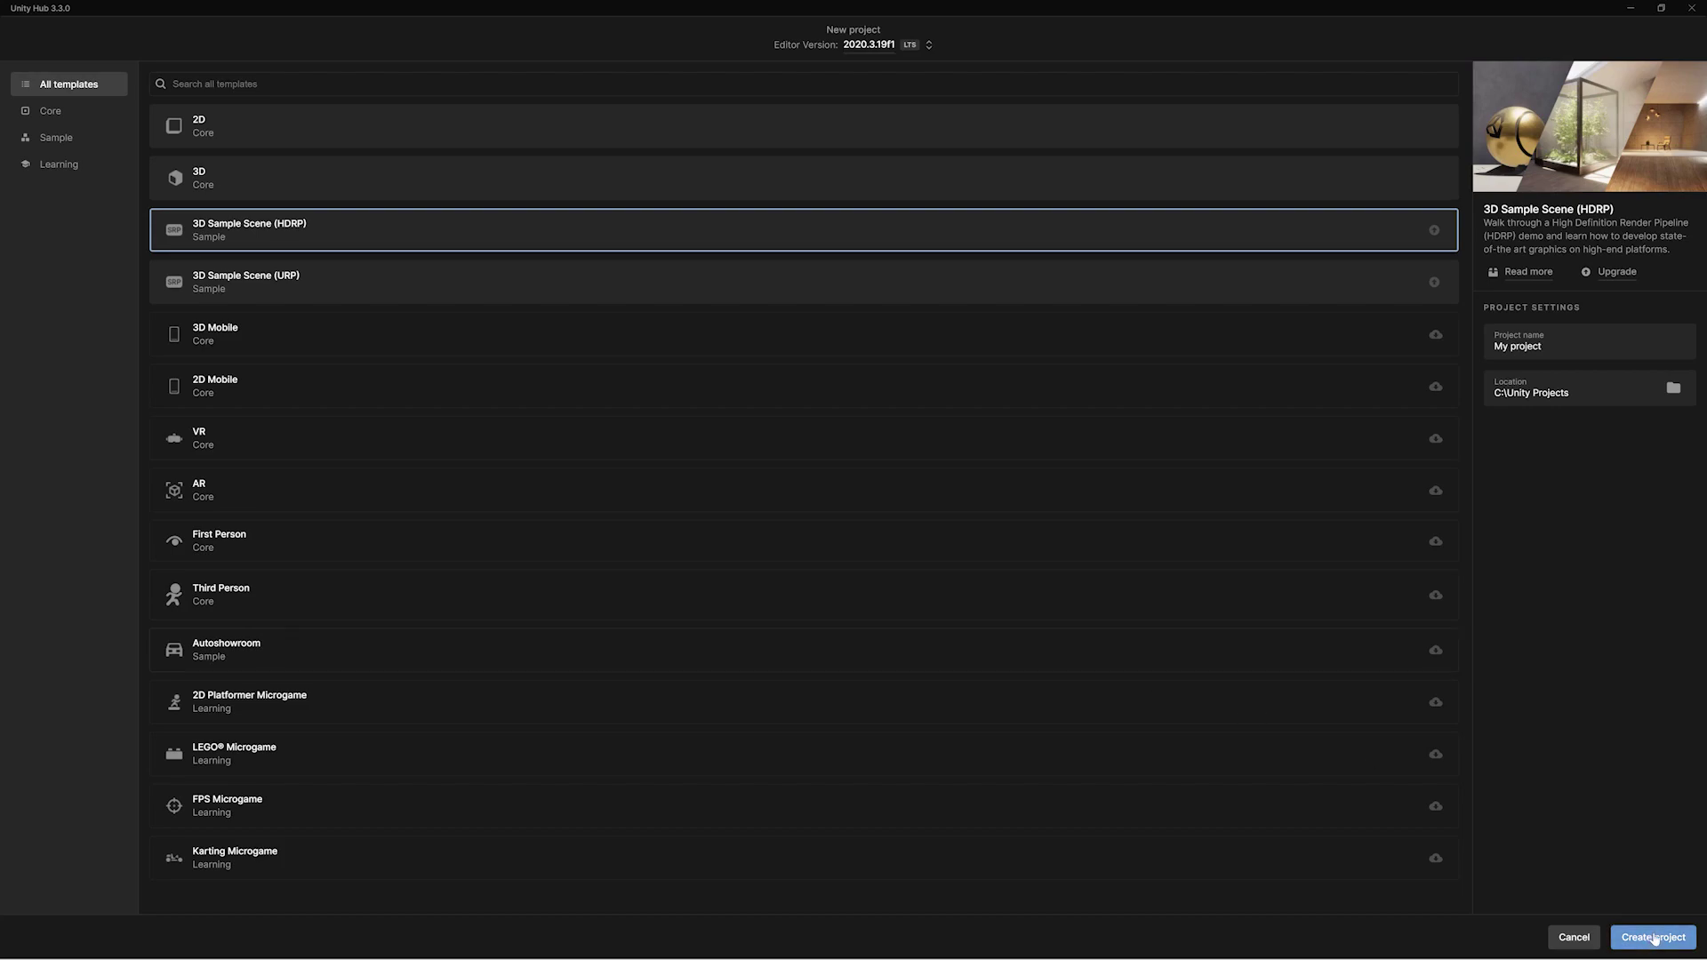
left_click(1542, 346)
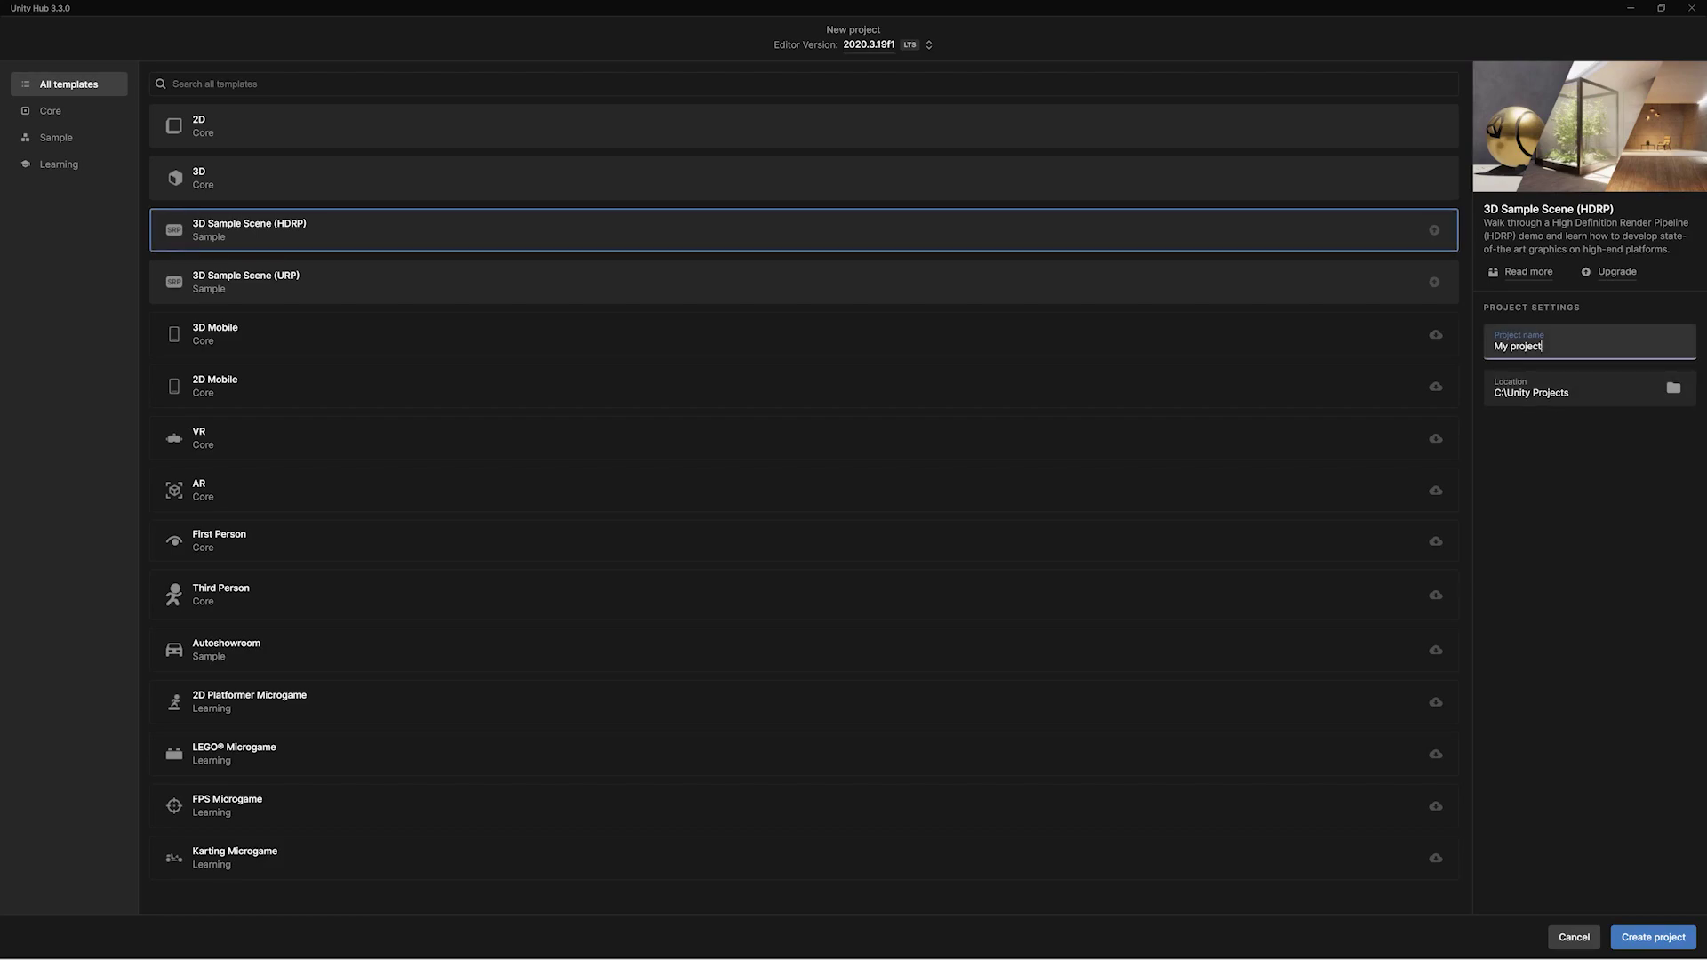
key("ctrl+a")
key("BackSpace")
type("My CIC")
left_click(1652, 937)
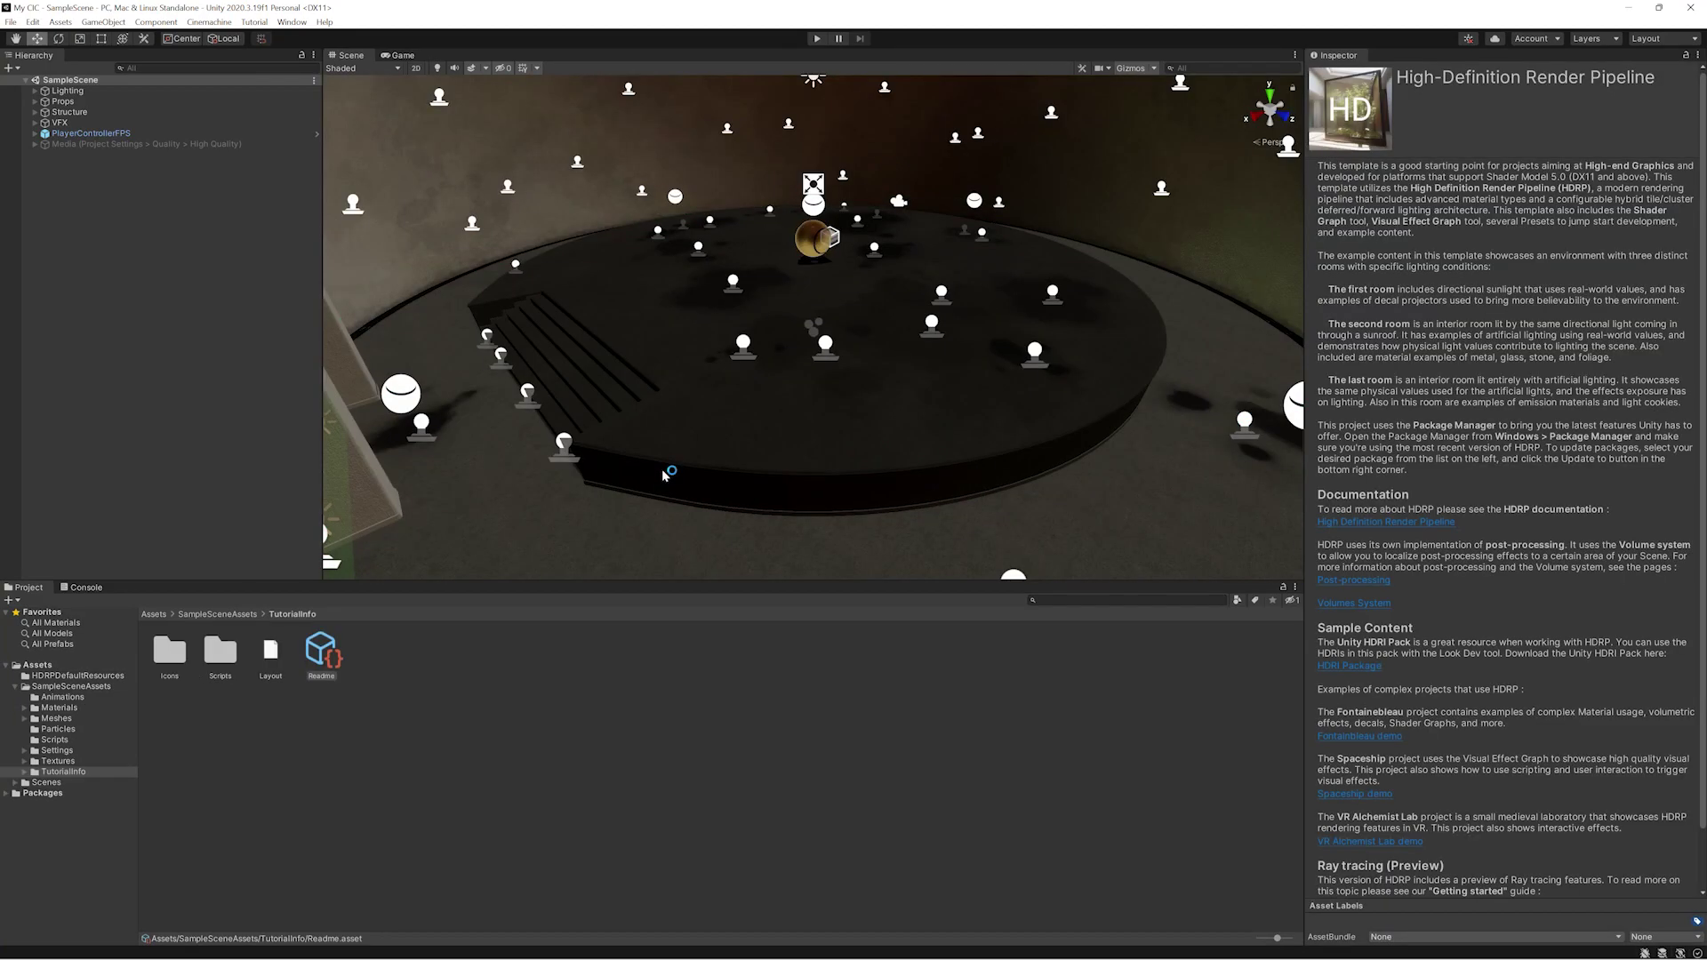
left_click_drag(777, 466, 712, 418)
mouse_move(827, 447)
right_mouse_down()
mouse_move(695, 366)
mouse_move(541, 405)
mouse_move(523, 381)
mouse_move(1093, 423)
mouse_move(828, 286)
mouse_move(648, 466)
mouse_move(706, 440)
mouse_move(800, 465)
right_mouse_up()
key("w")
key("s")
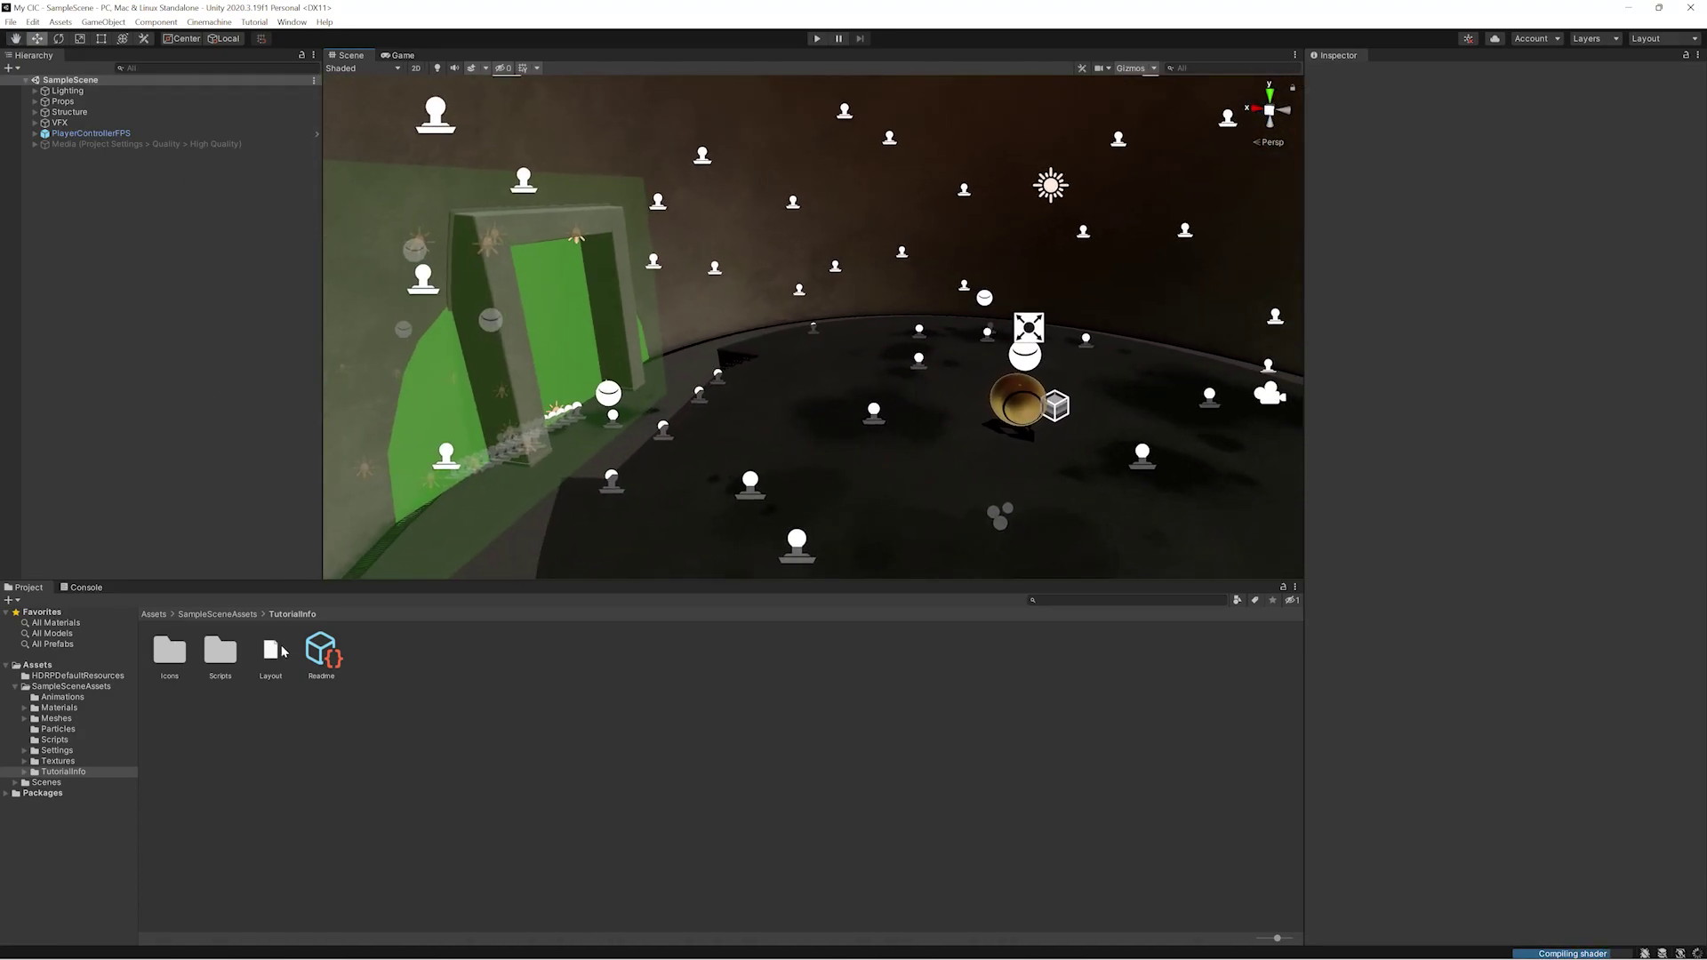
- Delete all objects from SampleScene: Lighting, Props, Structure, VFX, PlayerControllerFPS and Media
left_click(141, 90)
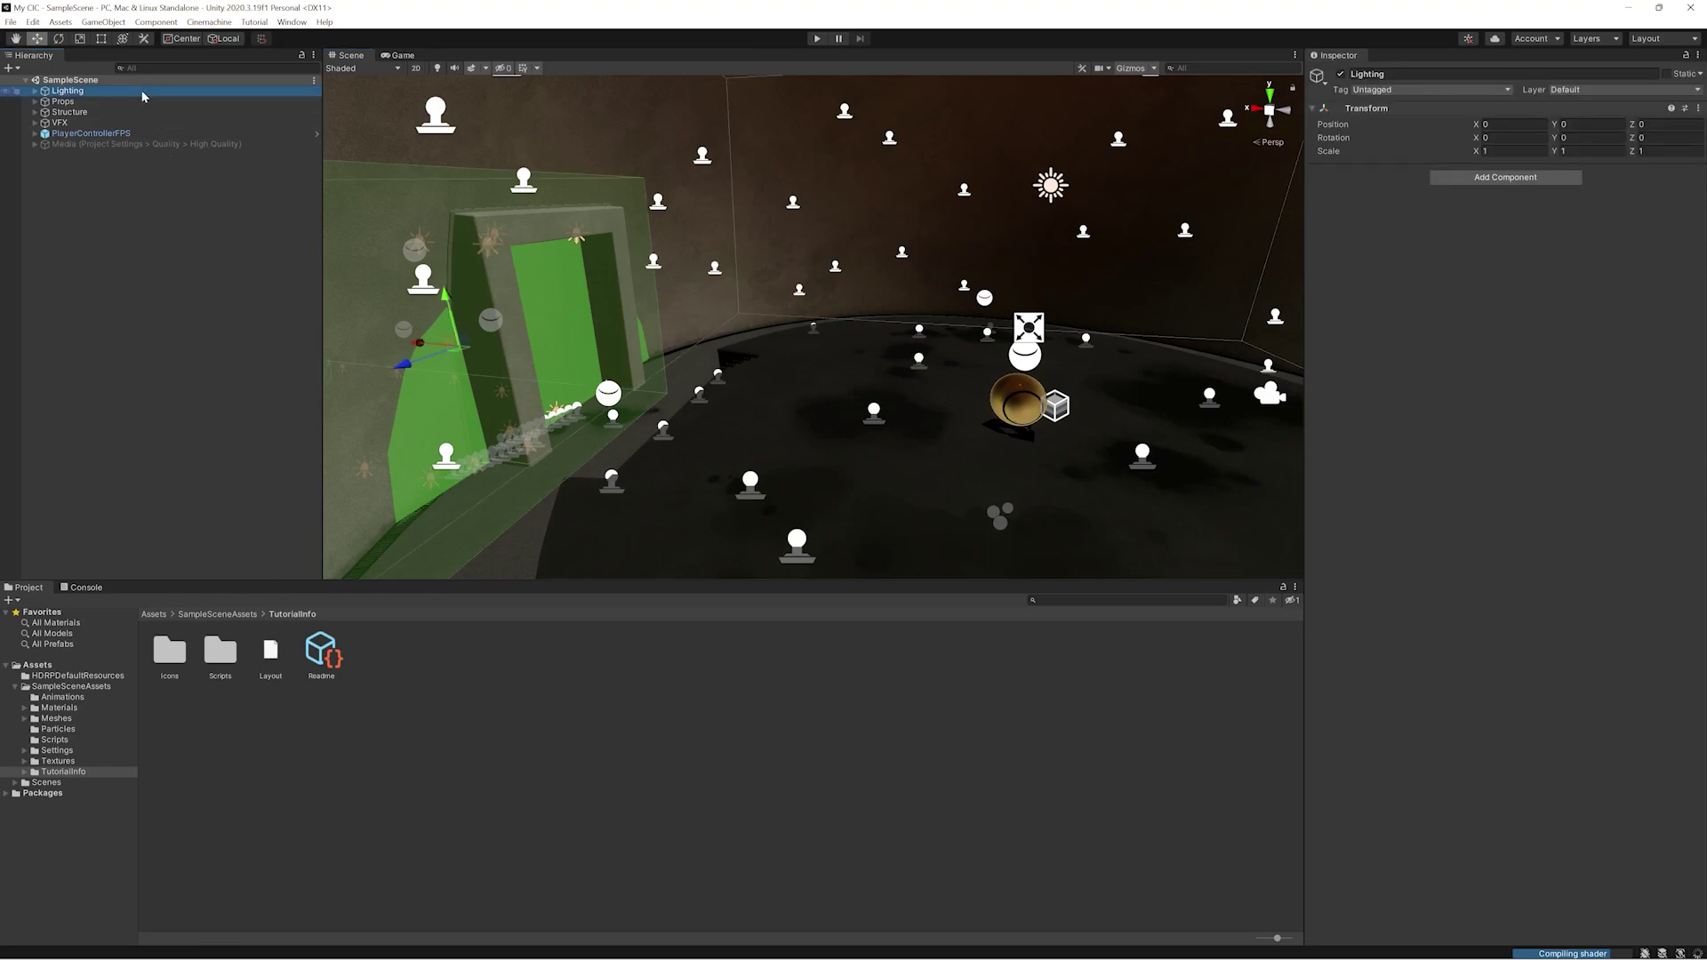
key("Delete")
left_click(140, 90)
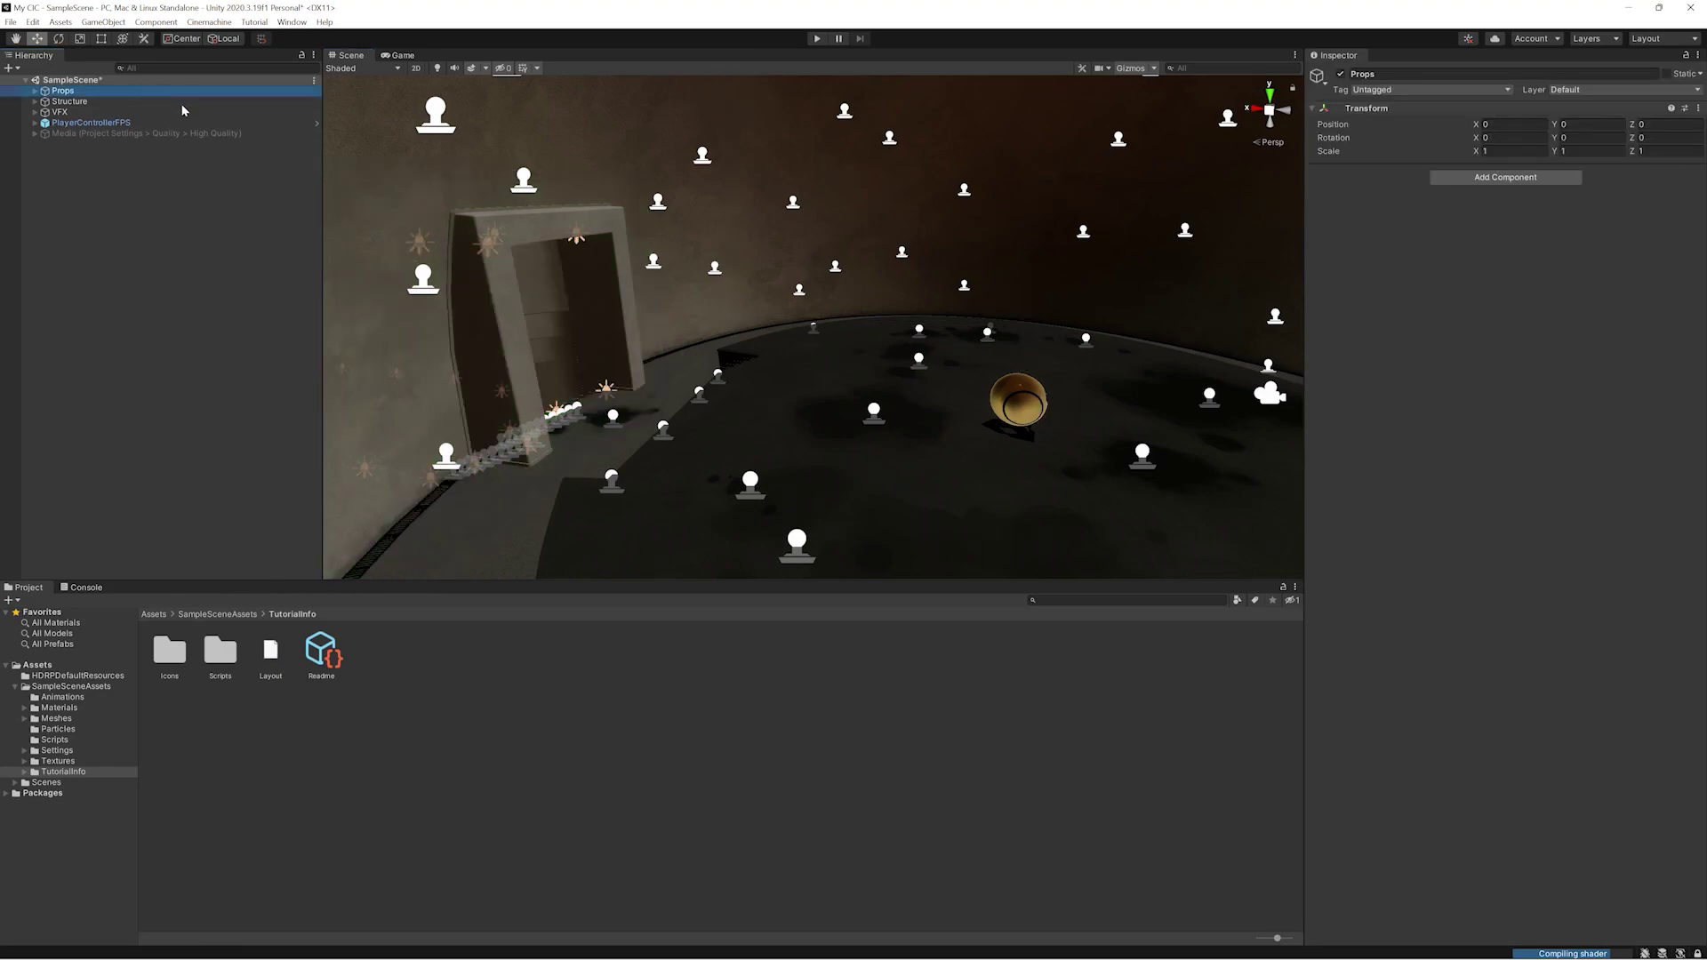
key("Delete")
left_click(121, 91)
key("Delete")
left_click(130, 90)
key("Delete")
left_click(169, 91)
key("Delete")
left_click(173, 91)
key("Delete")
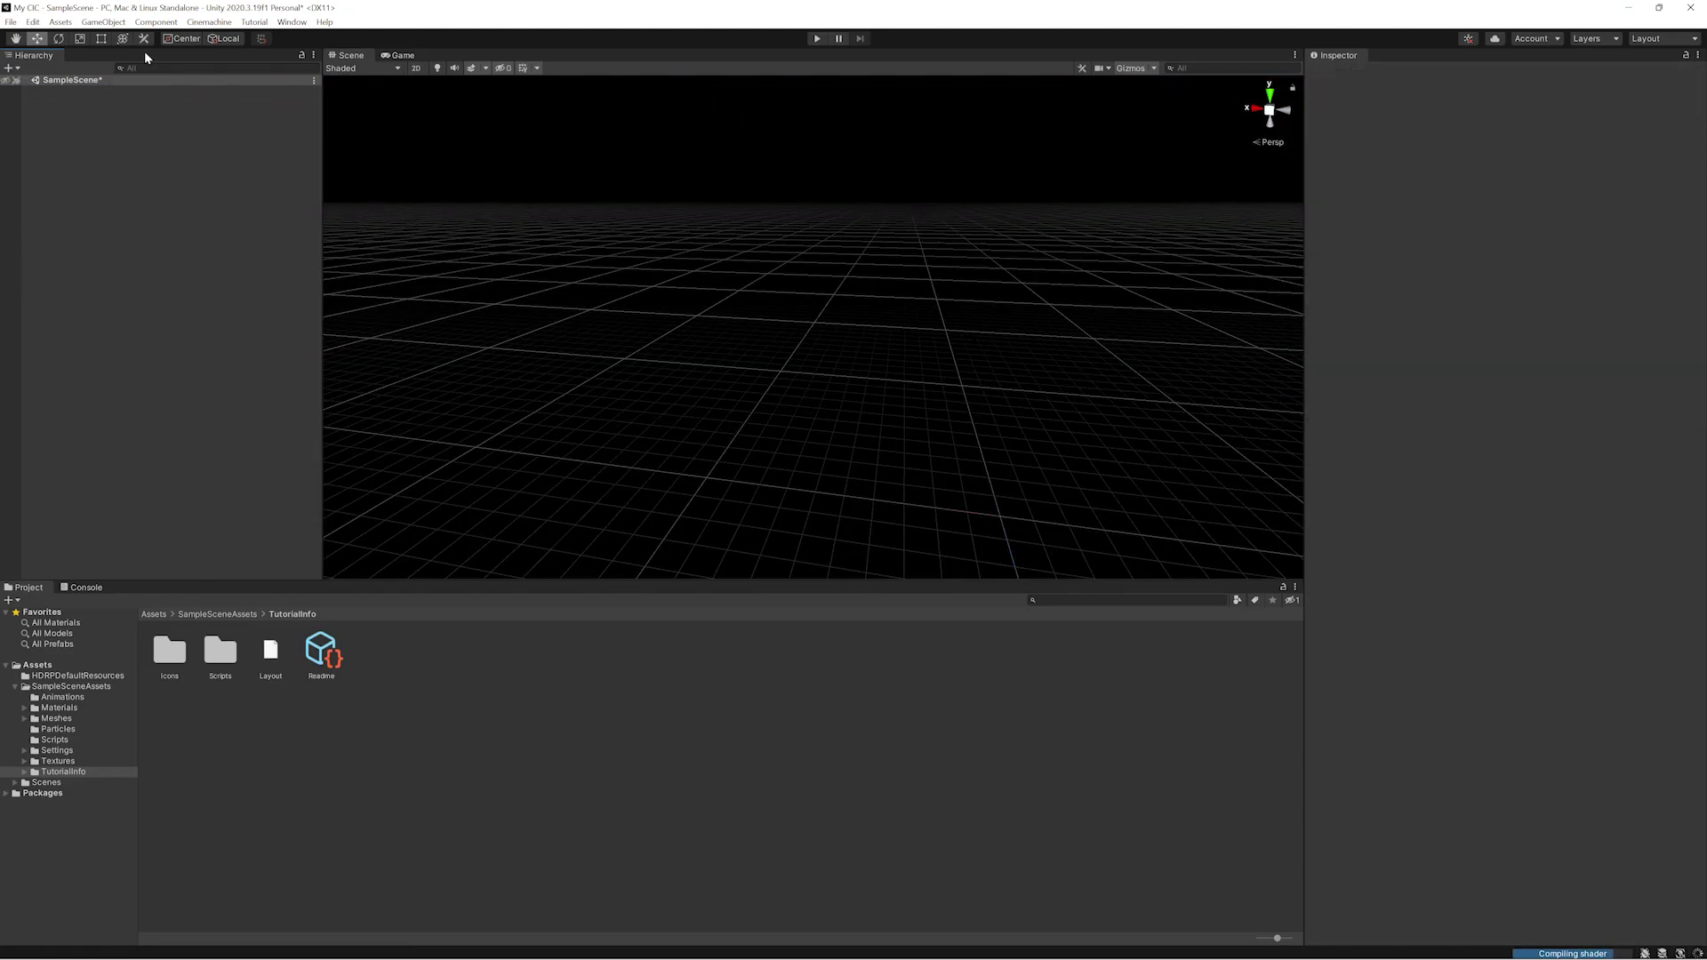
- Delete the SampleSceneAssets folder from the project's Assets
left_click(82, 688)
key("Delete")
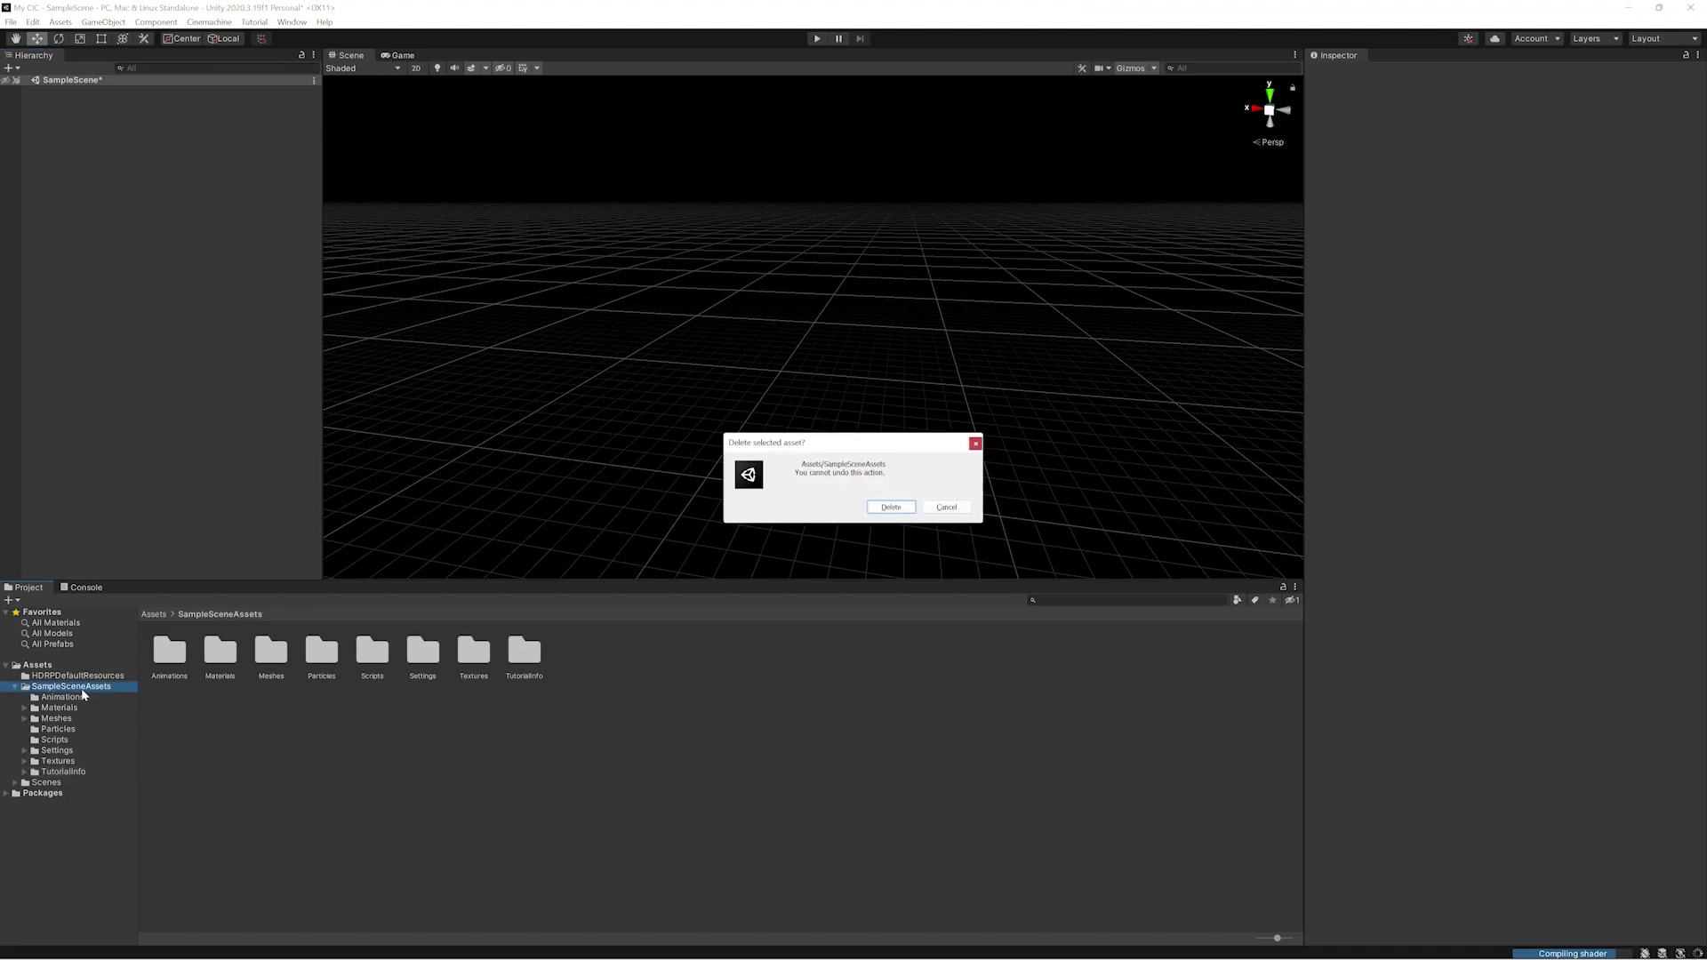
left_click(890, 507)
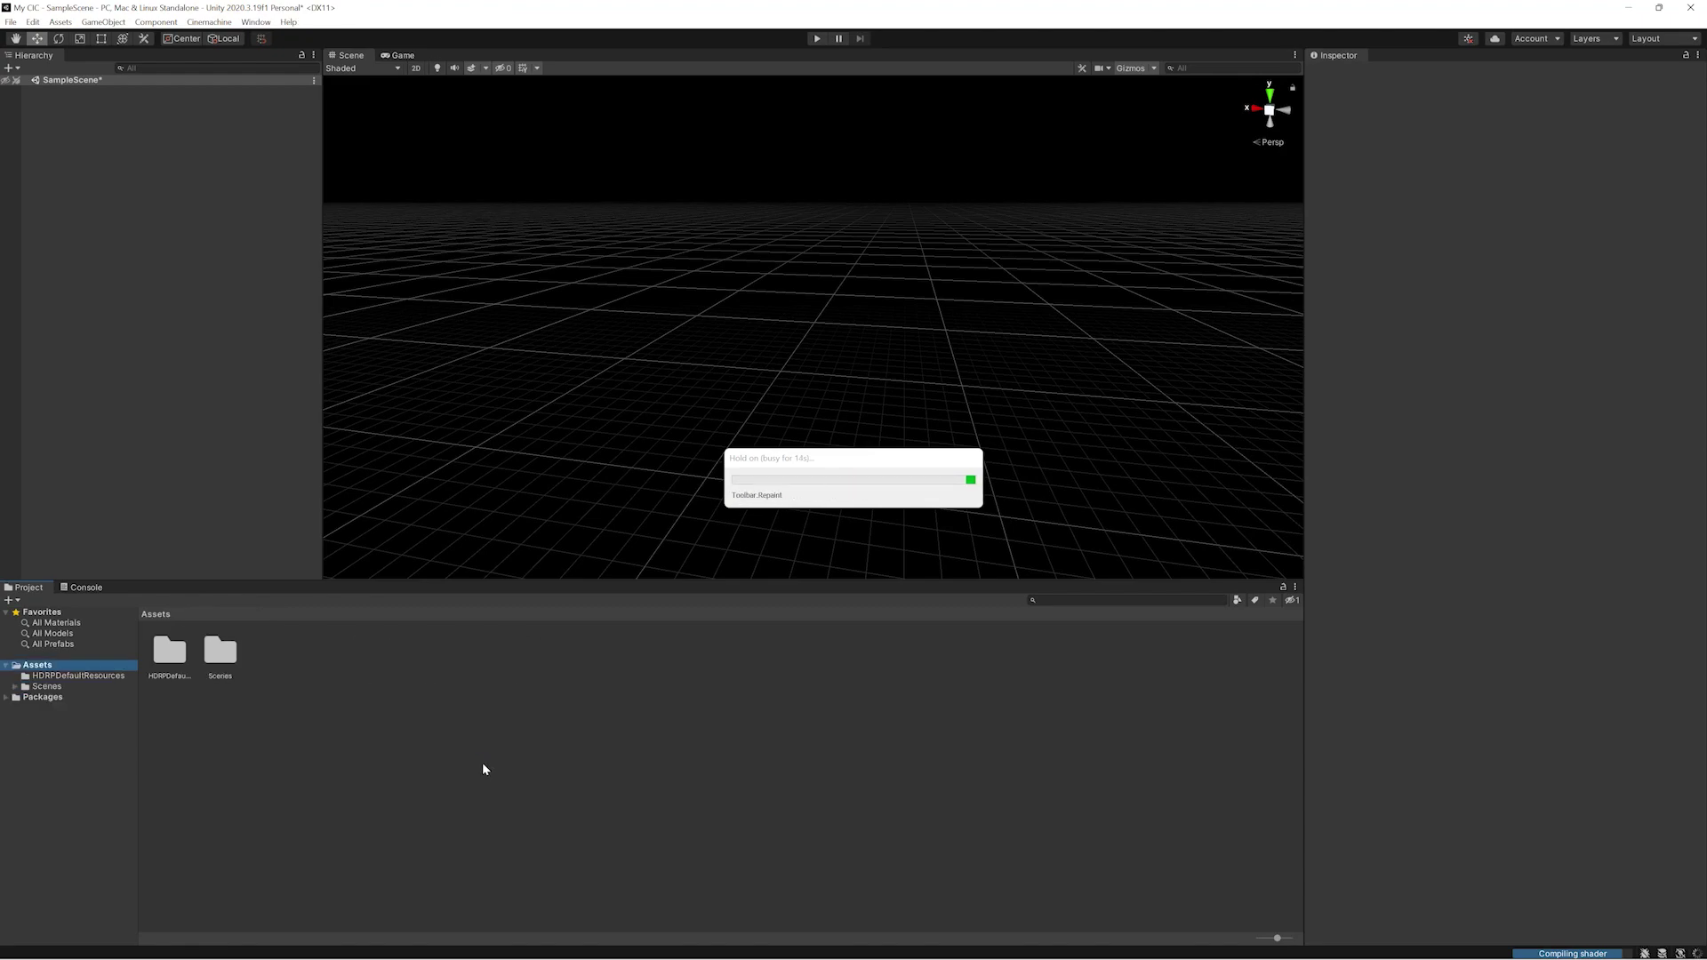
- Delete the SampleScene subfolder inside the Scenes folder
left_click(47, 686)
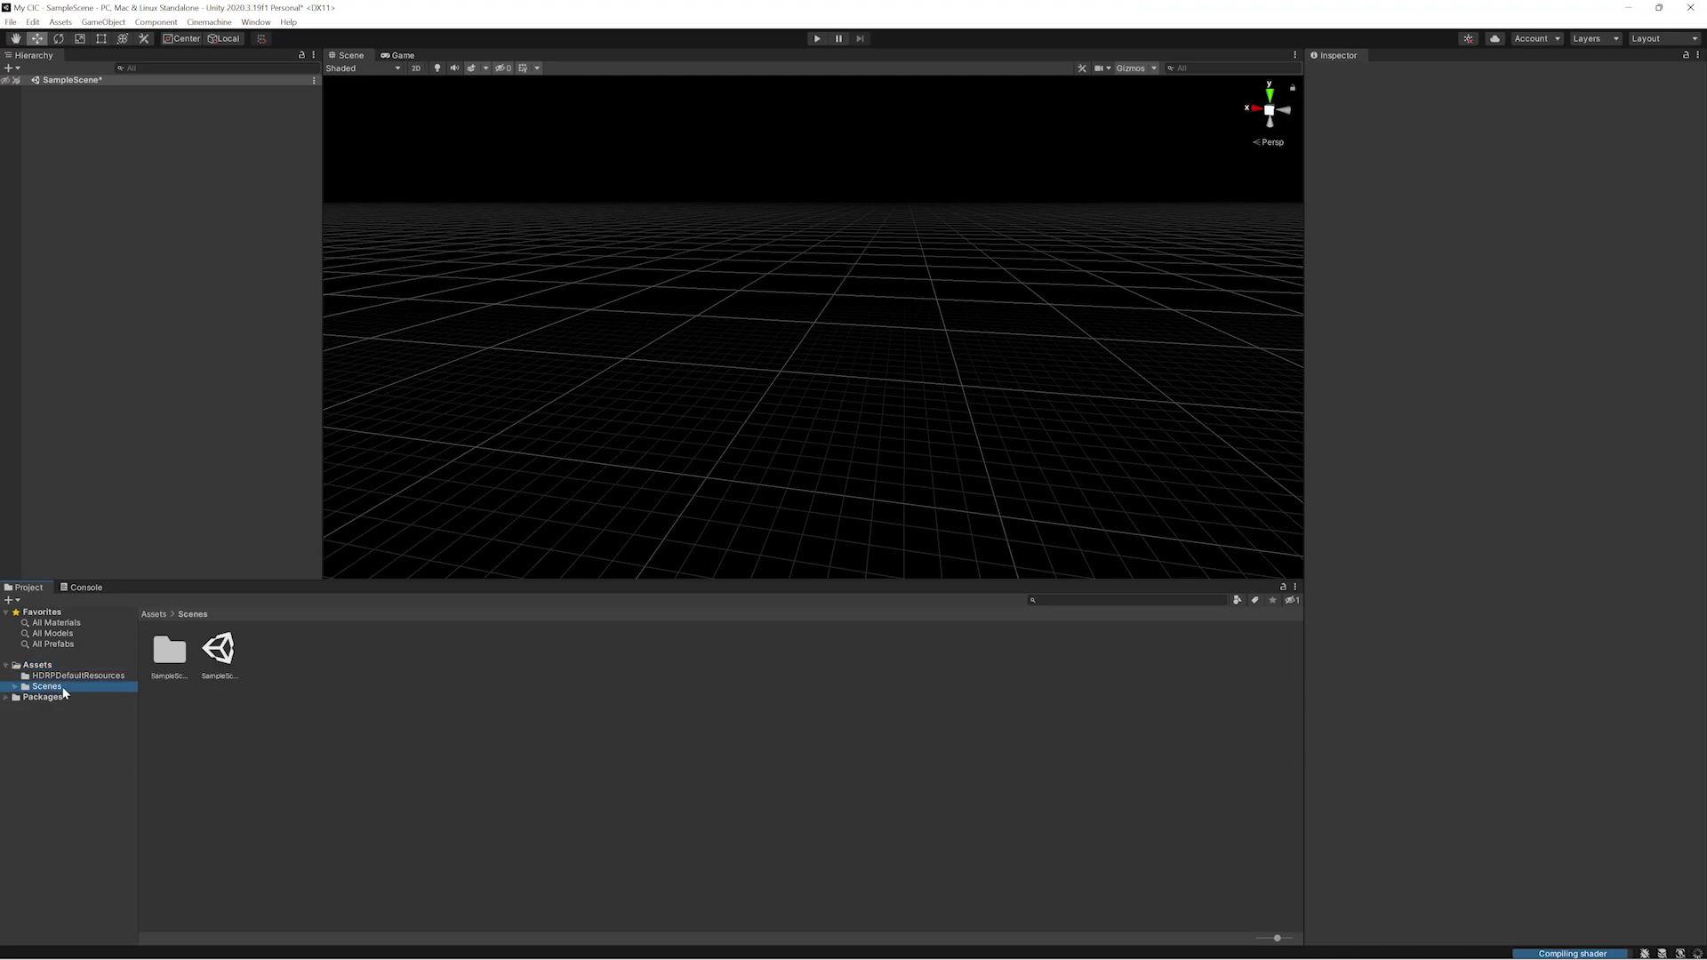
left_click(178, 659)
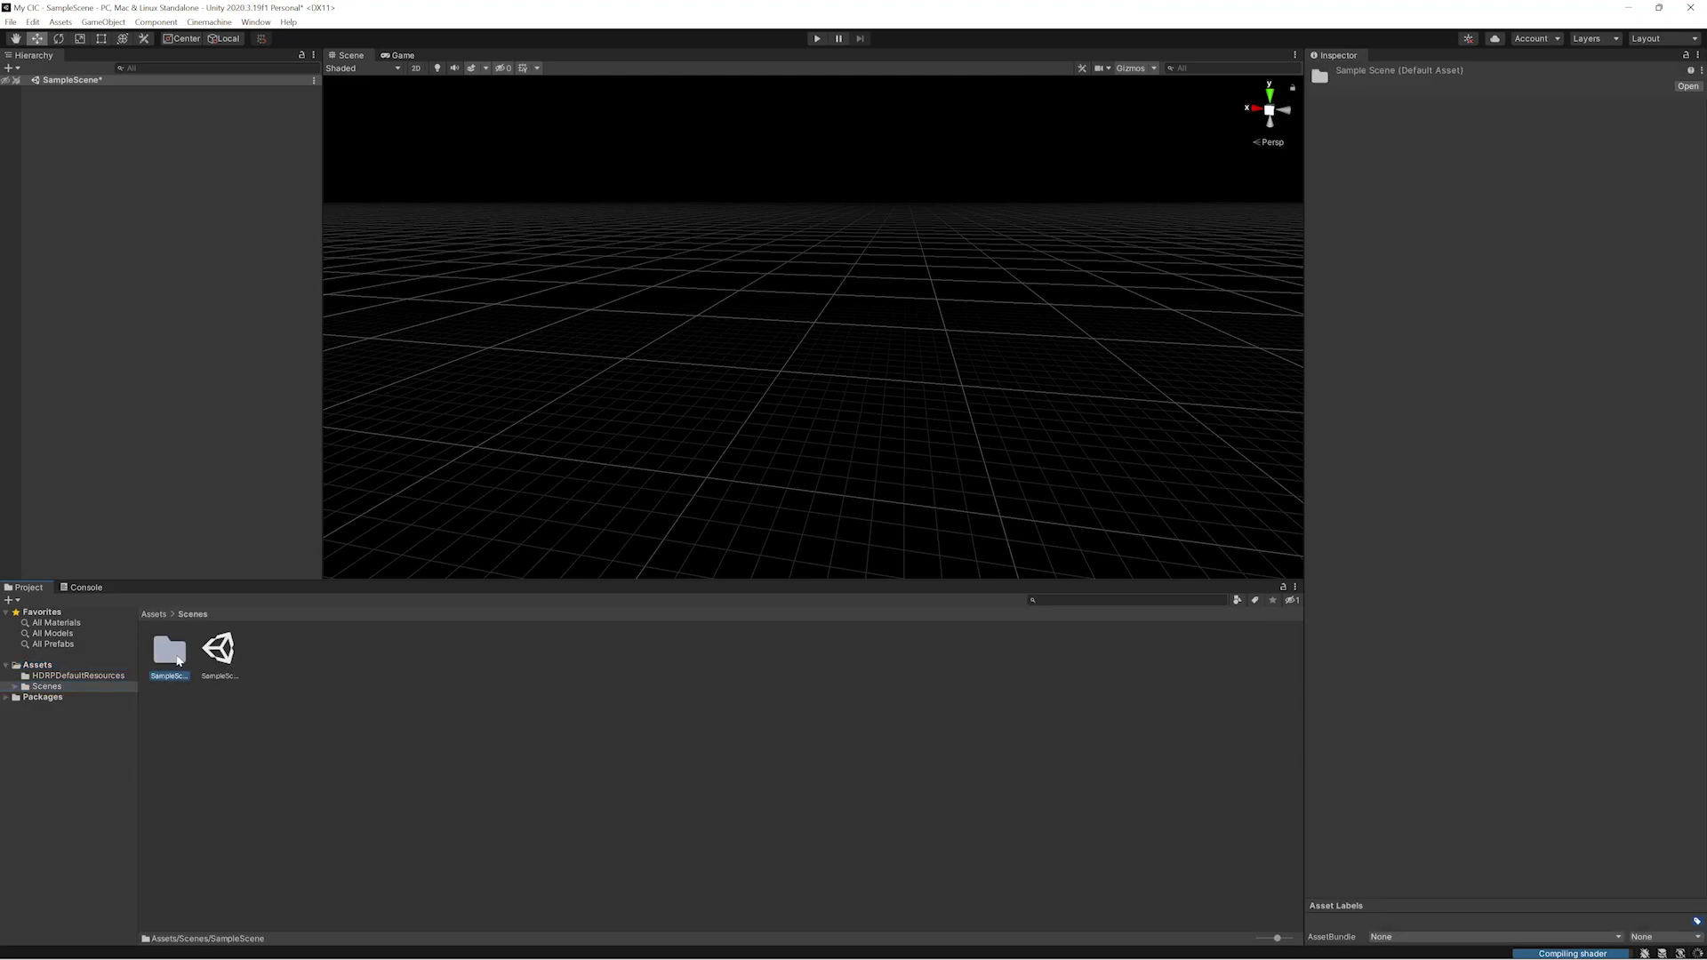
key("Delete")
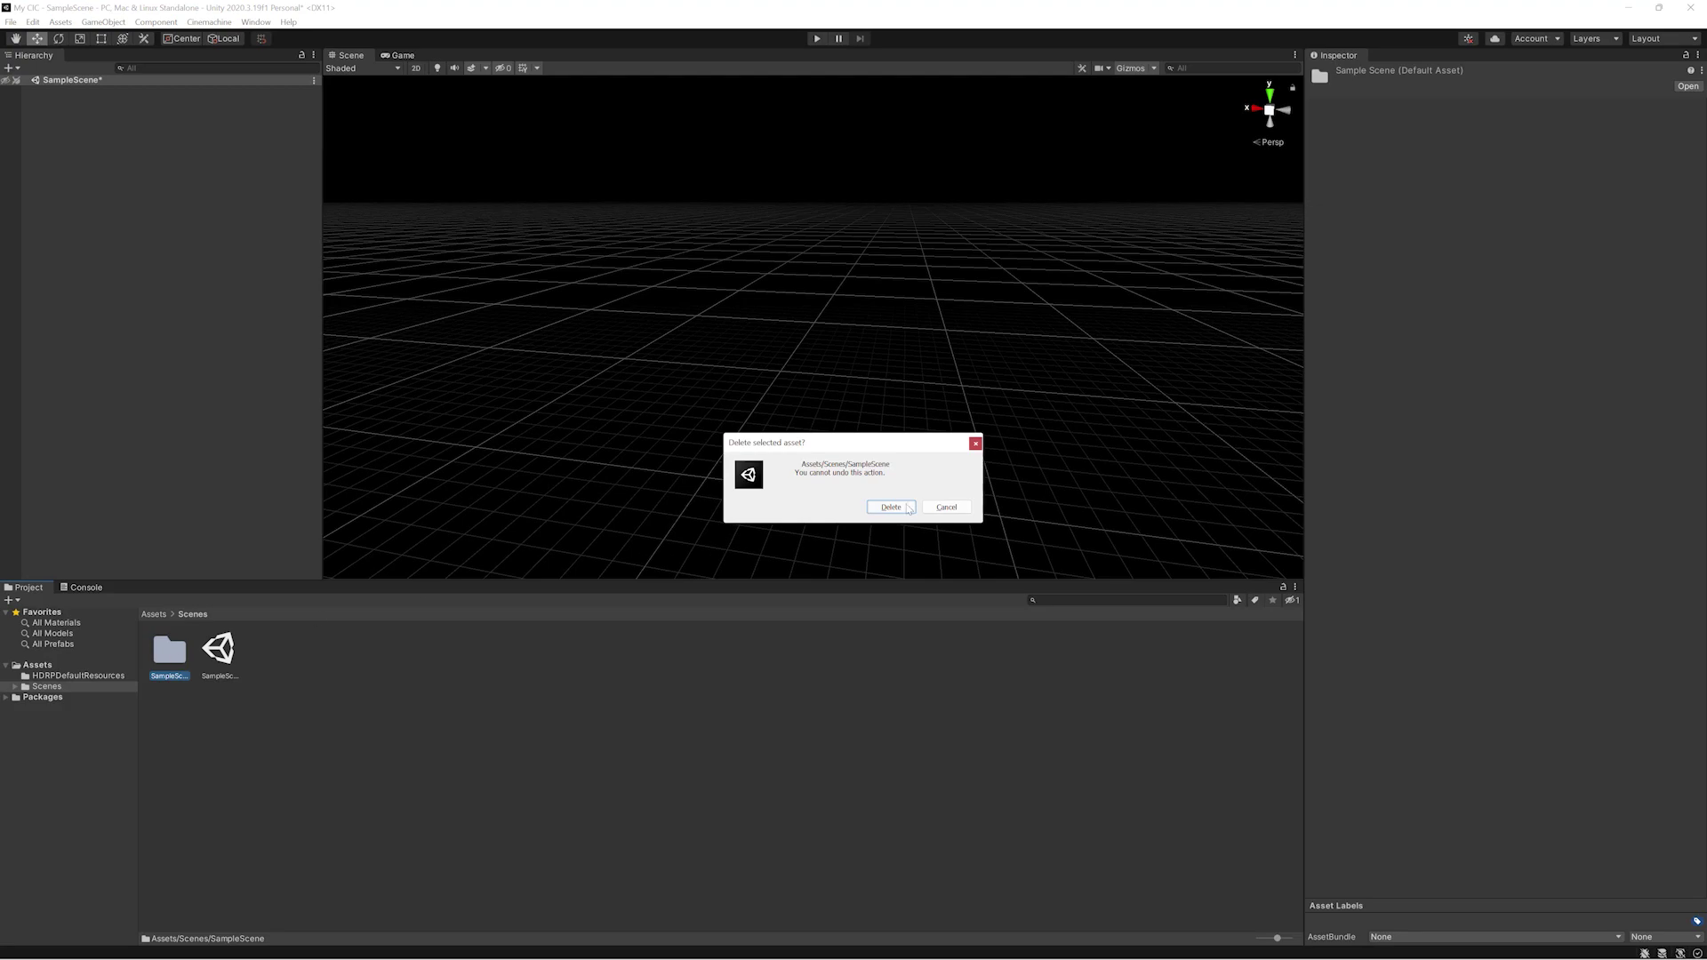
left_click(890, 506)
- Create a new scene named "Workplace" in the Scenes folder
left_click(176, 663)
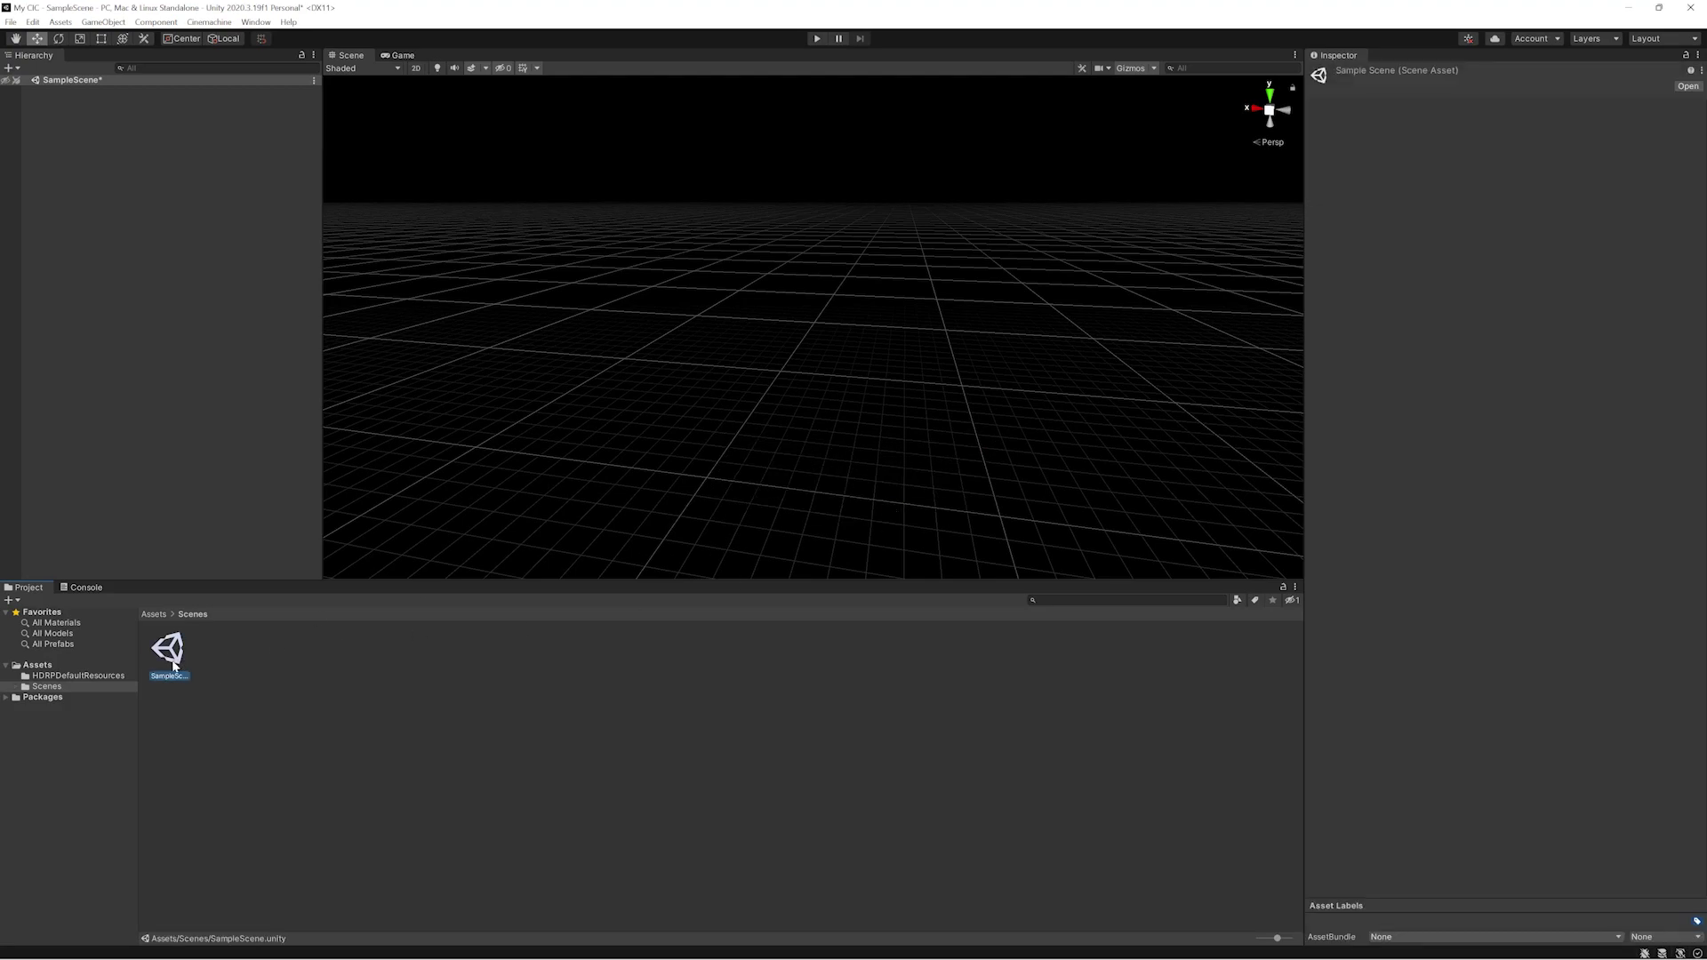
right_click(250, 659)
mouse_move(391, 287)
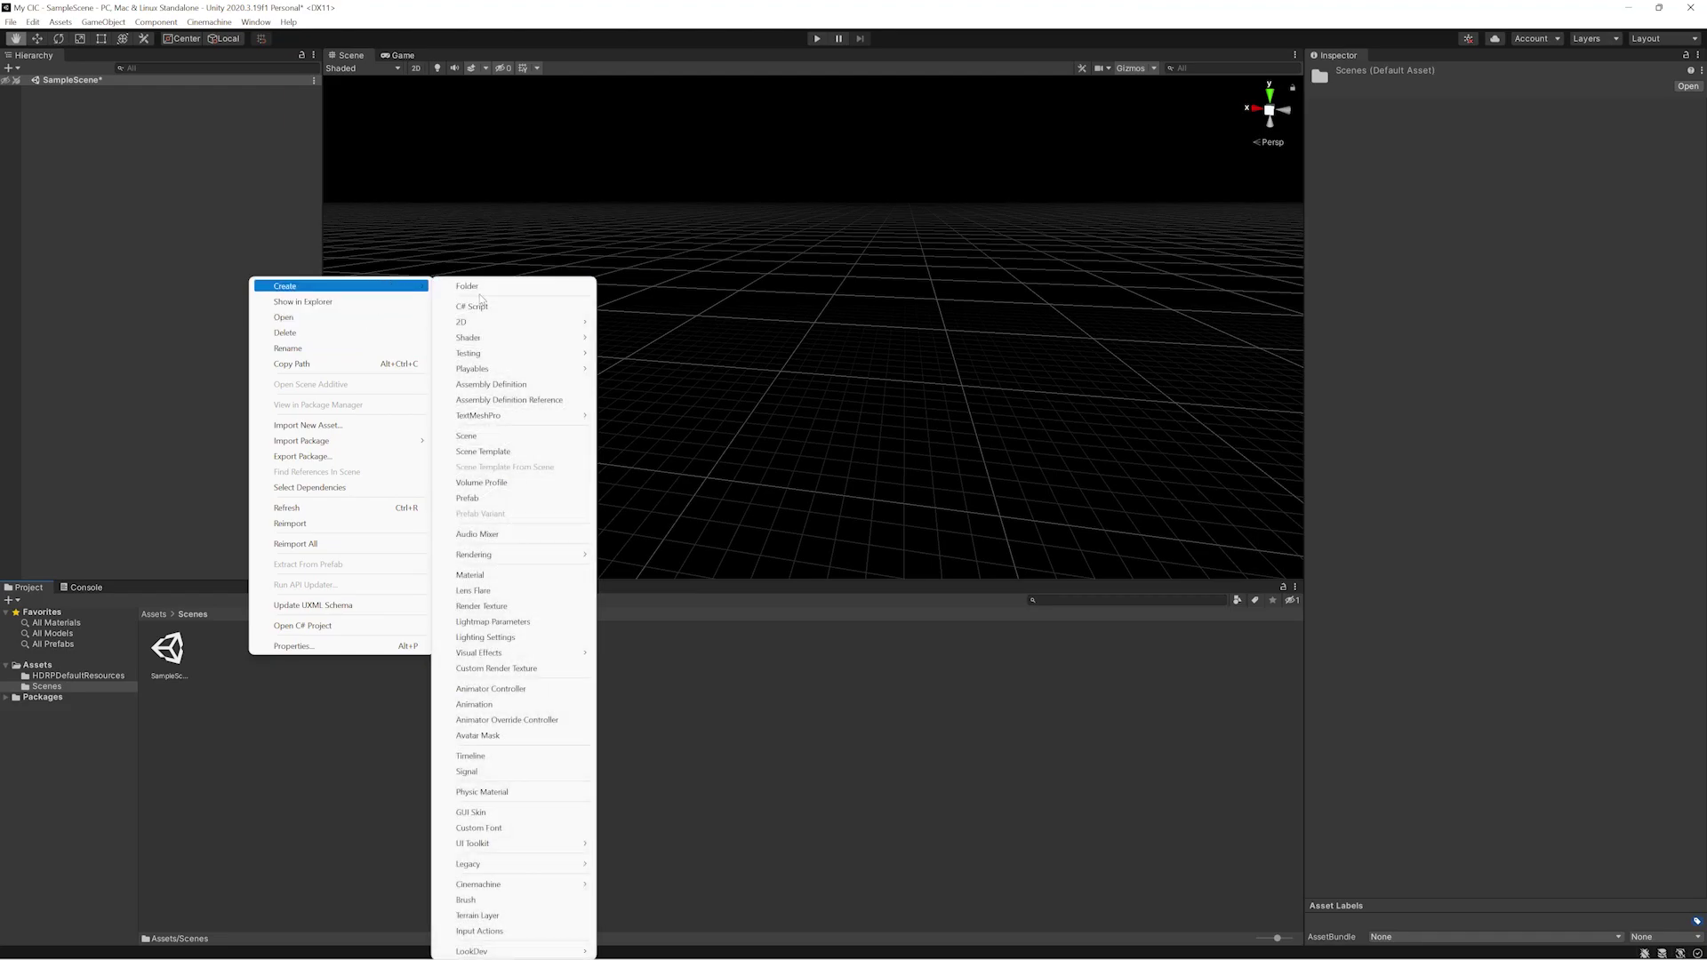
left_click(498, 436)
type("Workplace")
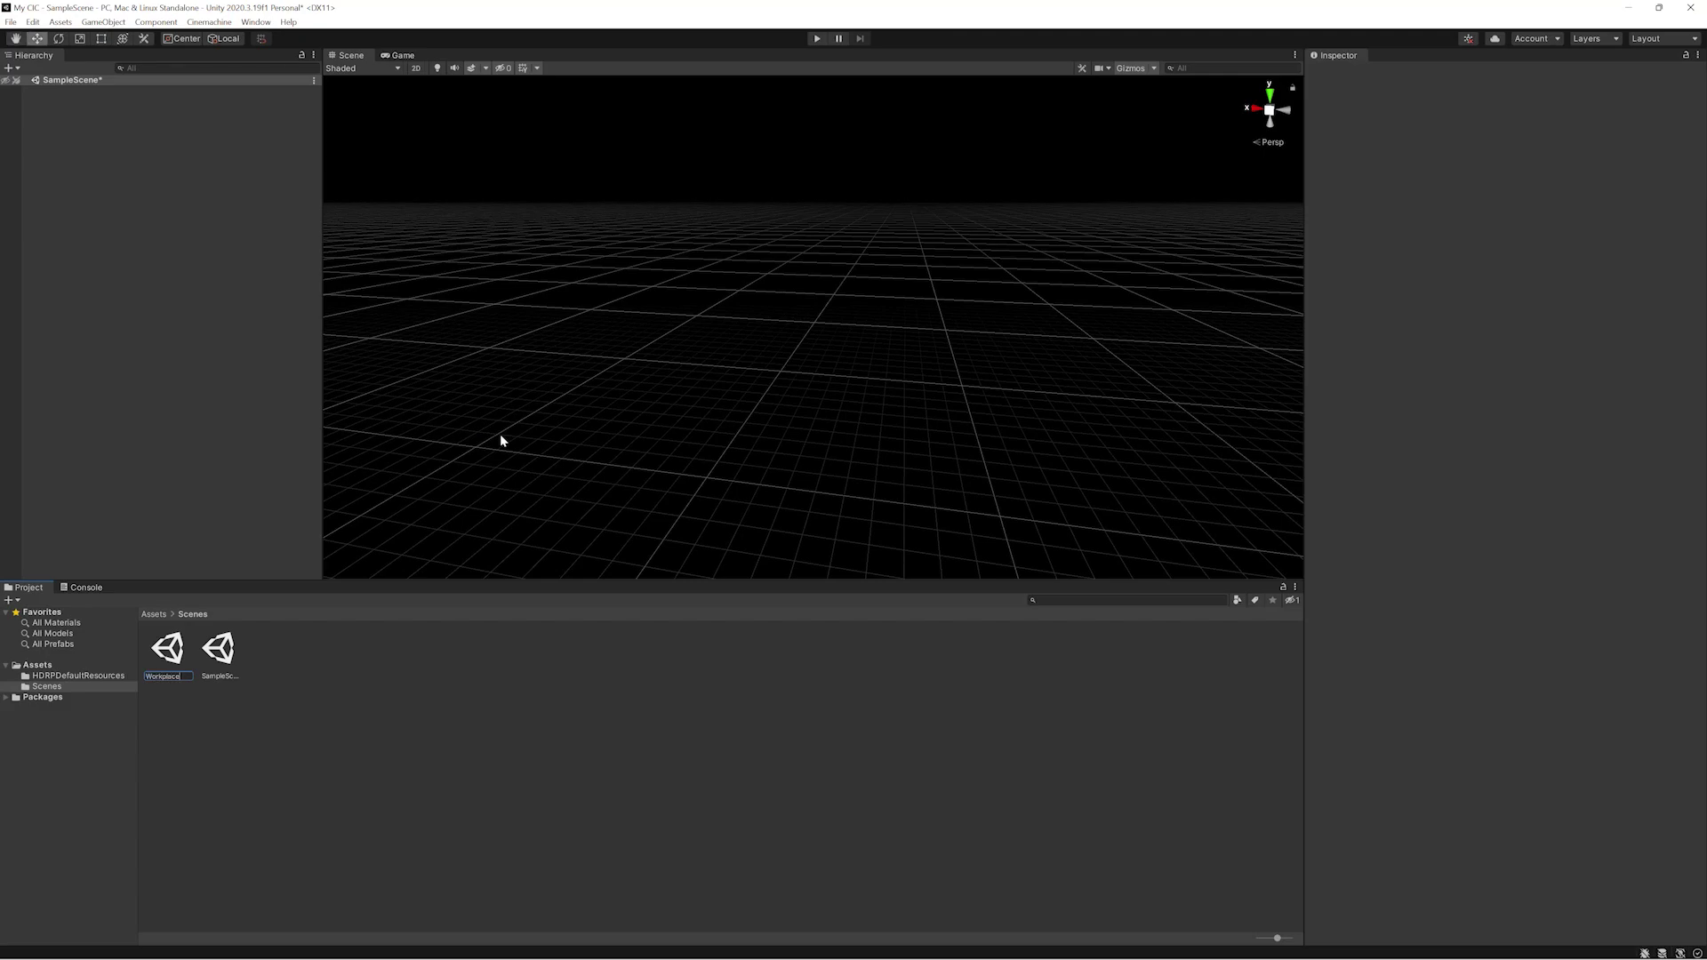
key("Return")
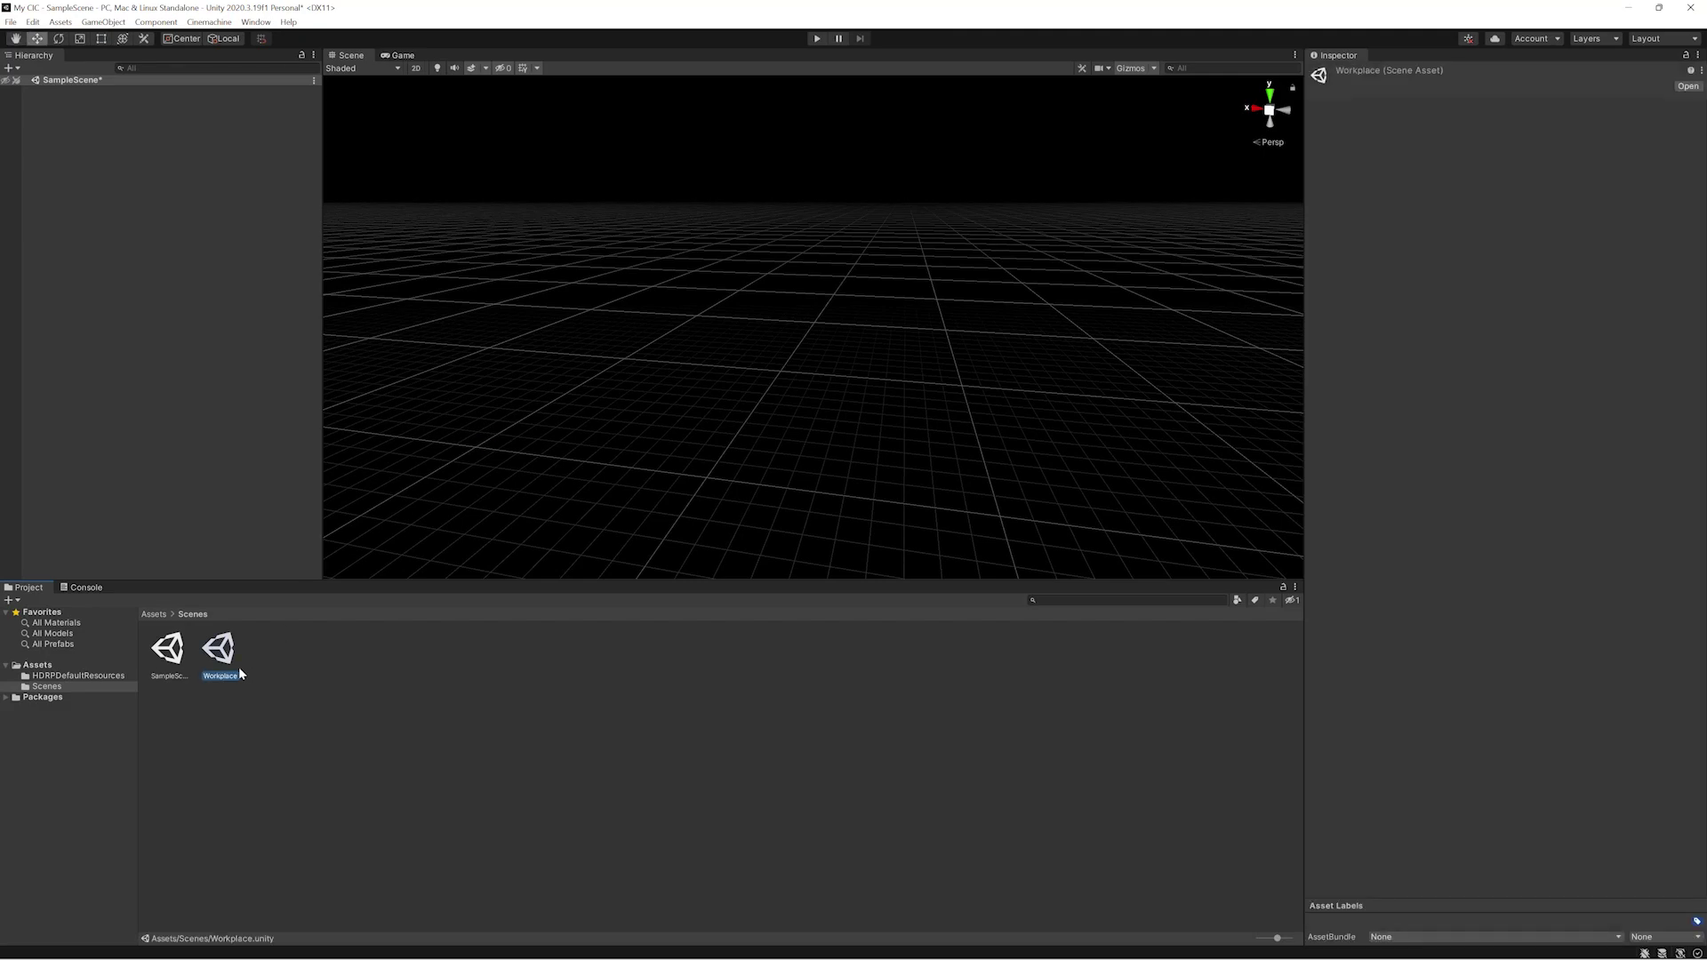
- Delete the SampleScene scene asset and open the Workplace scene, saving the modified sample scene when switching
left_click(188, 663)
key("Delete")
left_click(879, 502)
double_click(153, 644)
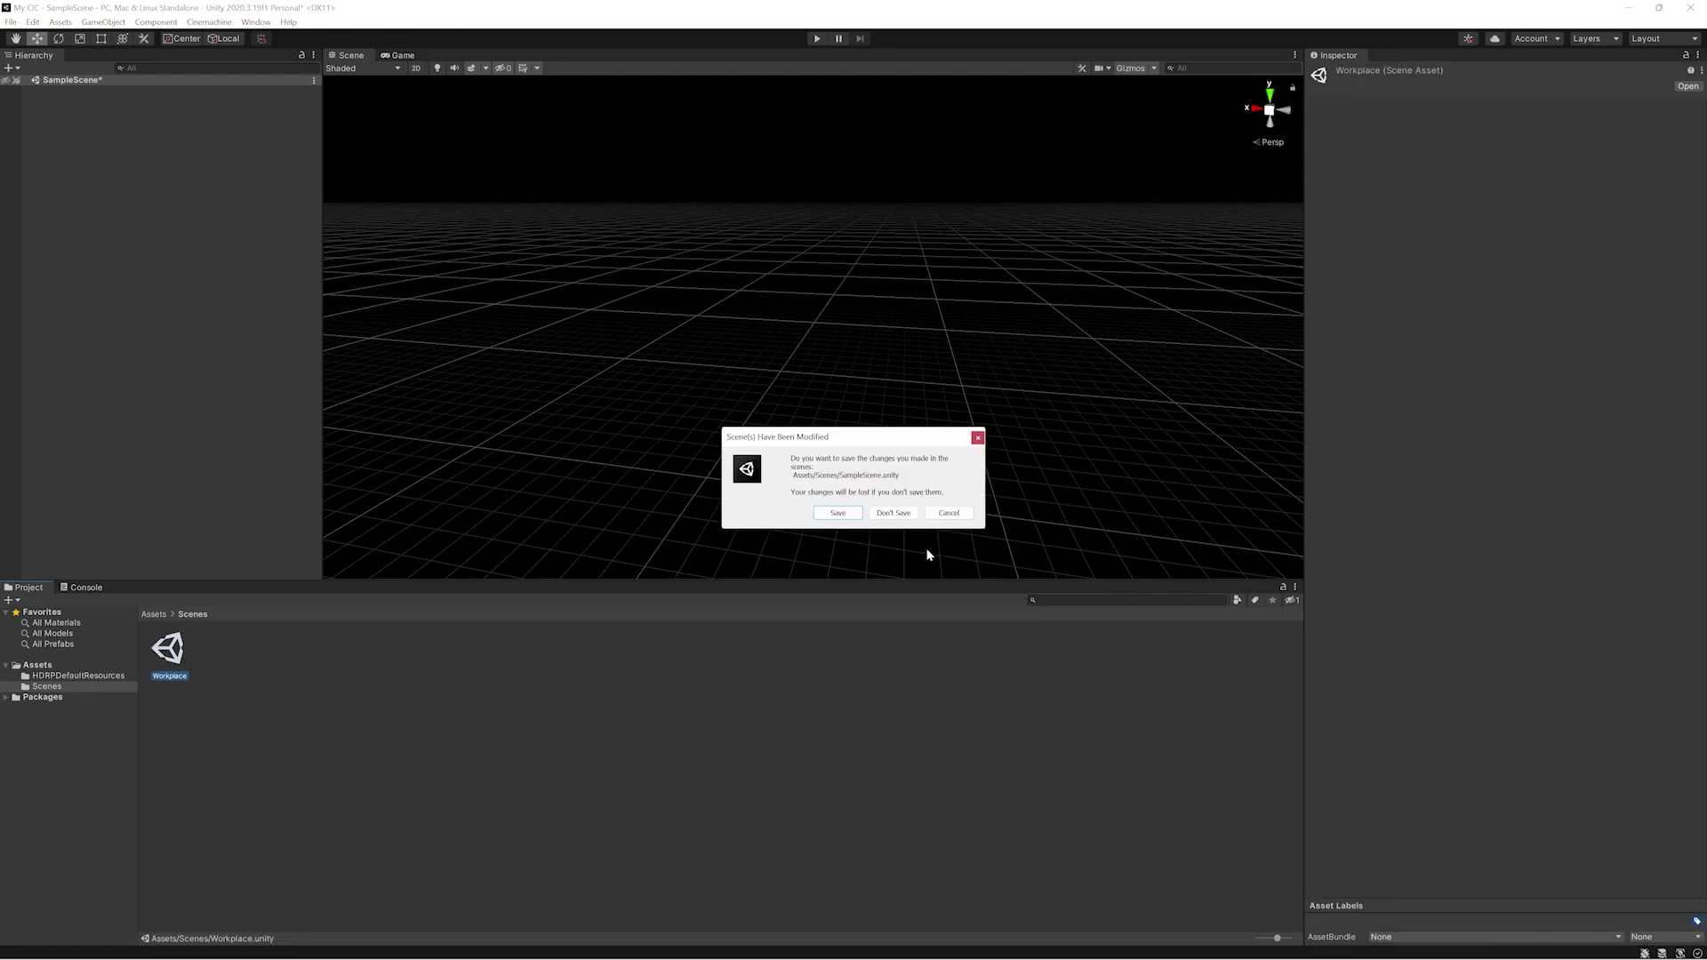
left_click(854, 513)
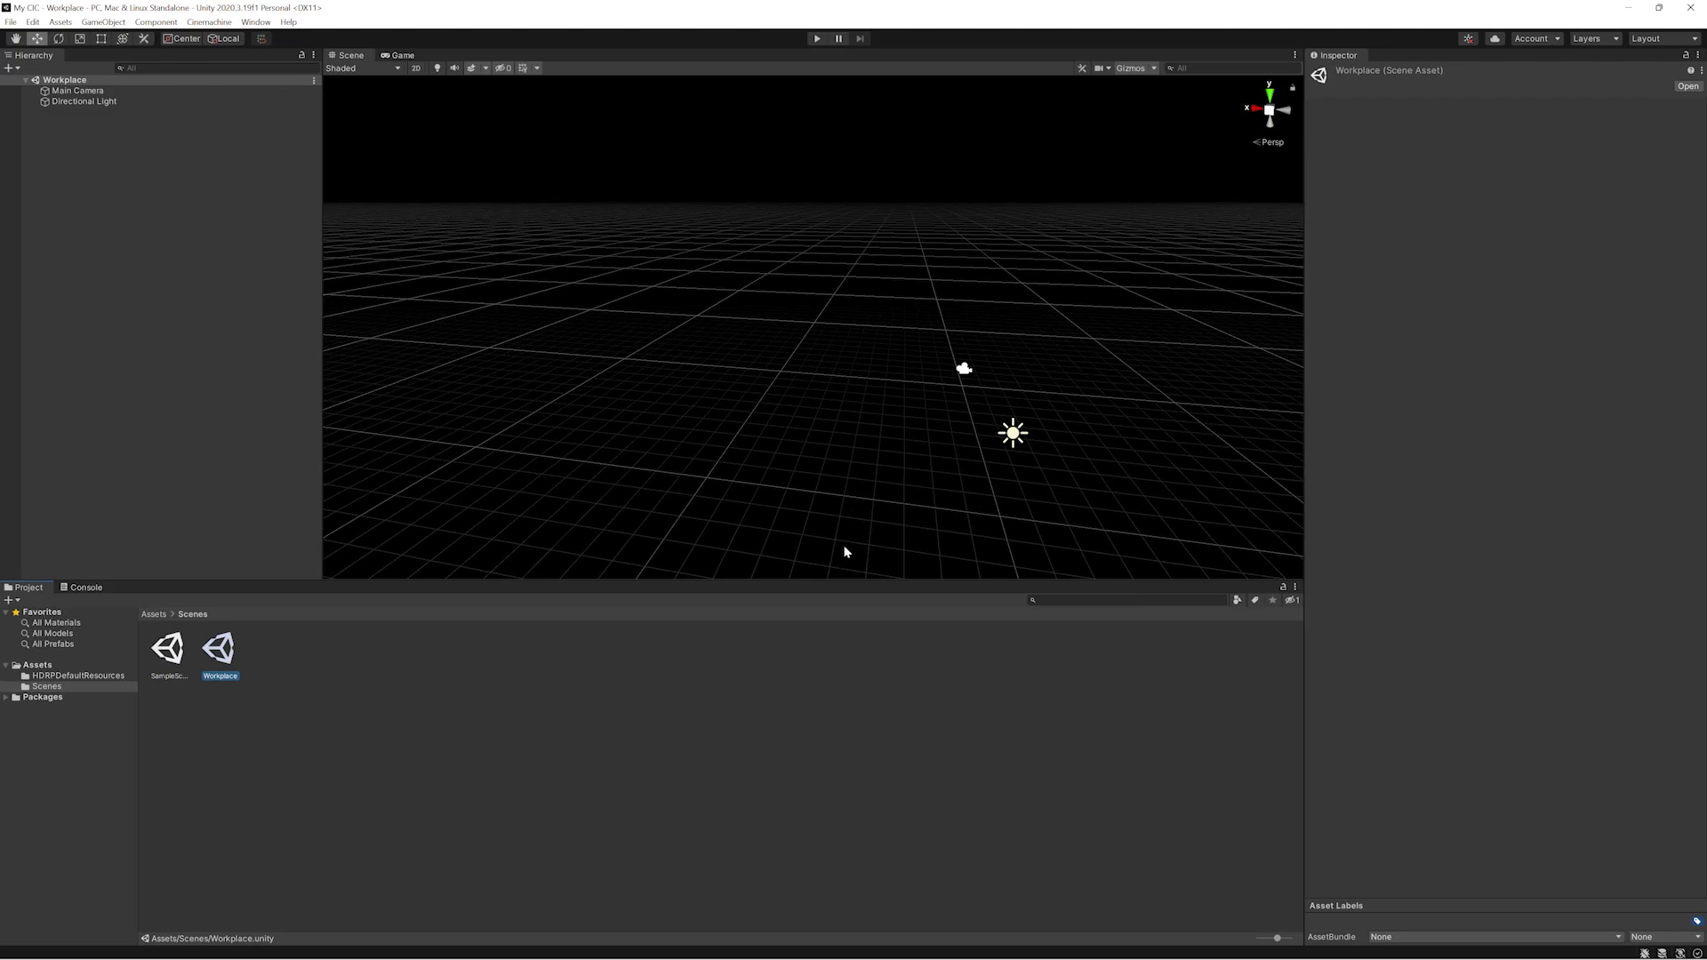
- Delete the Main Camera and Directional Light from the Workplace scene and save the scene
left_click(145, 92)
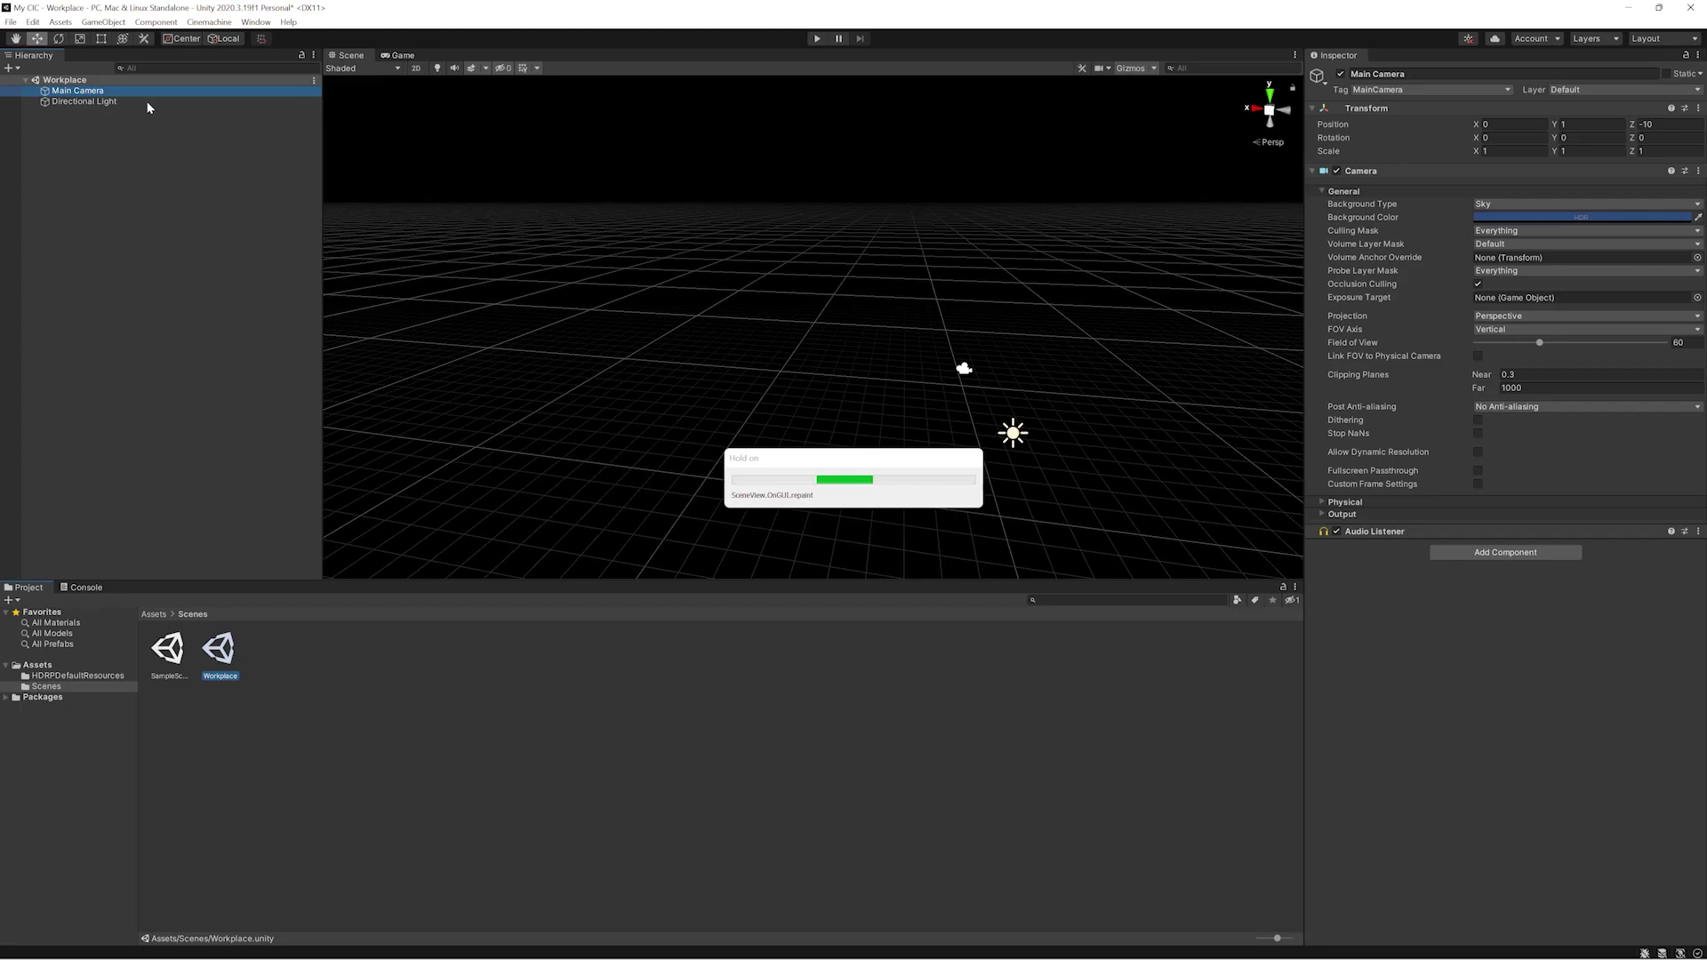
key("Delete")
left_click(147, 103)
key("Delete")
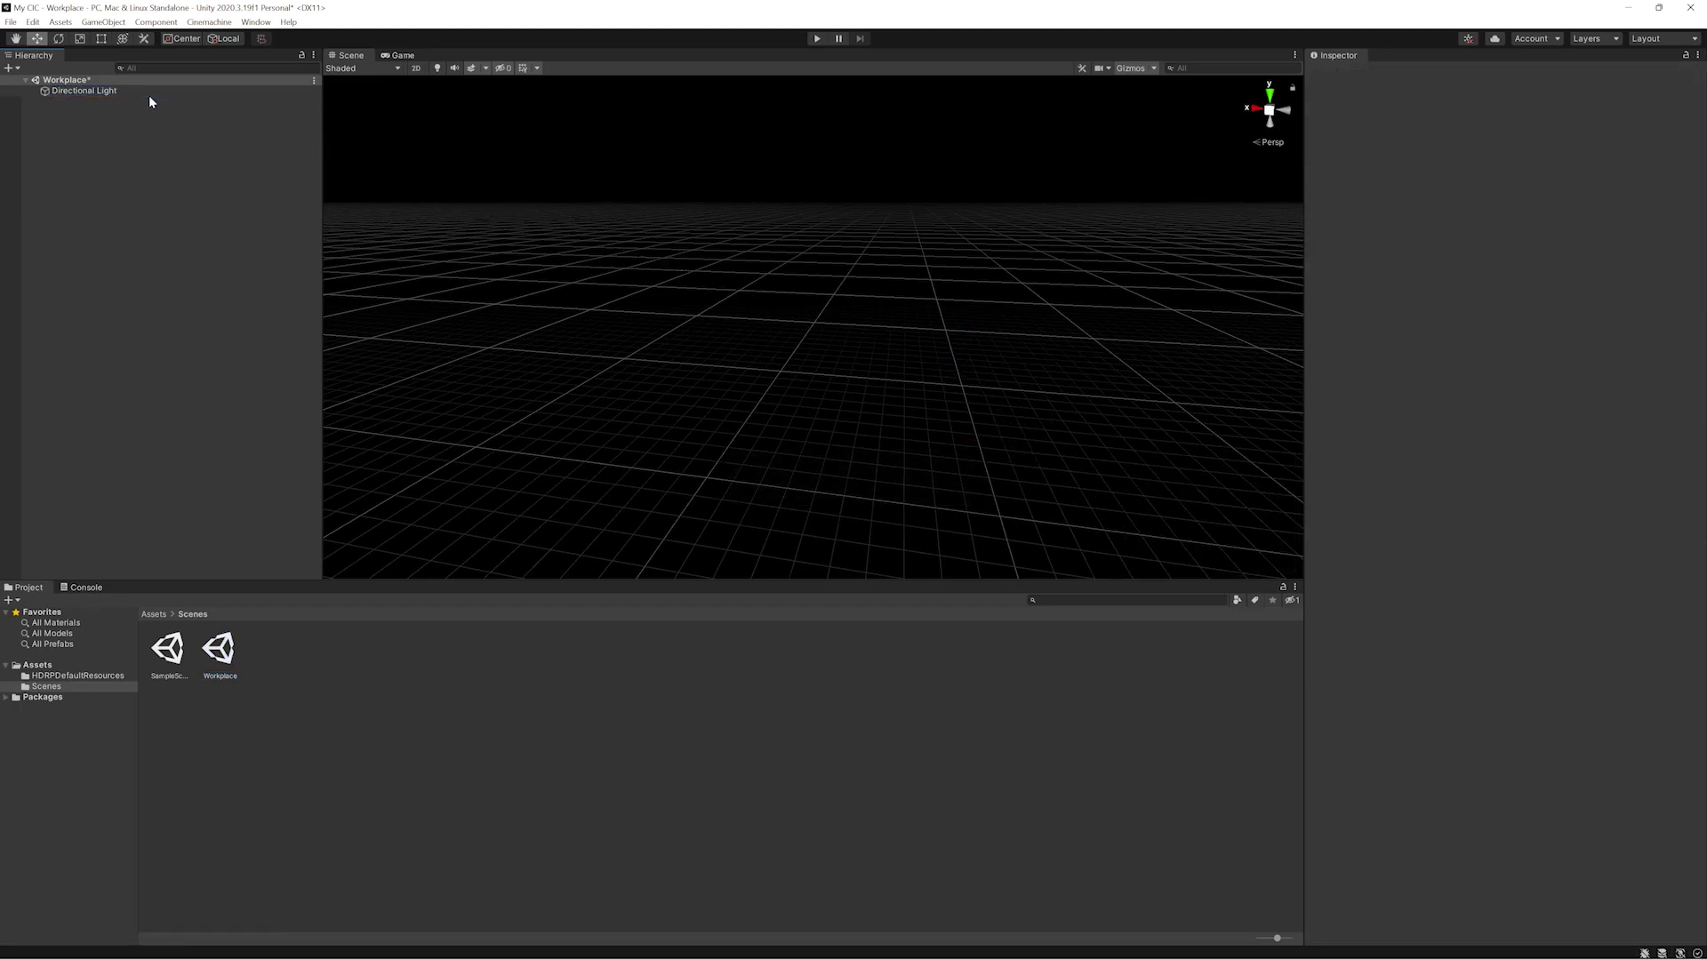
key("ctrl+s")
- Delete the re-saved SampleScene asset so the Scenes folder holds only Workplace
left_click(160, 667)
key("Delete")
left_click(890, 507)
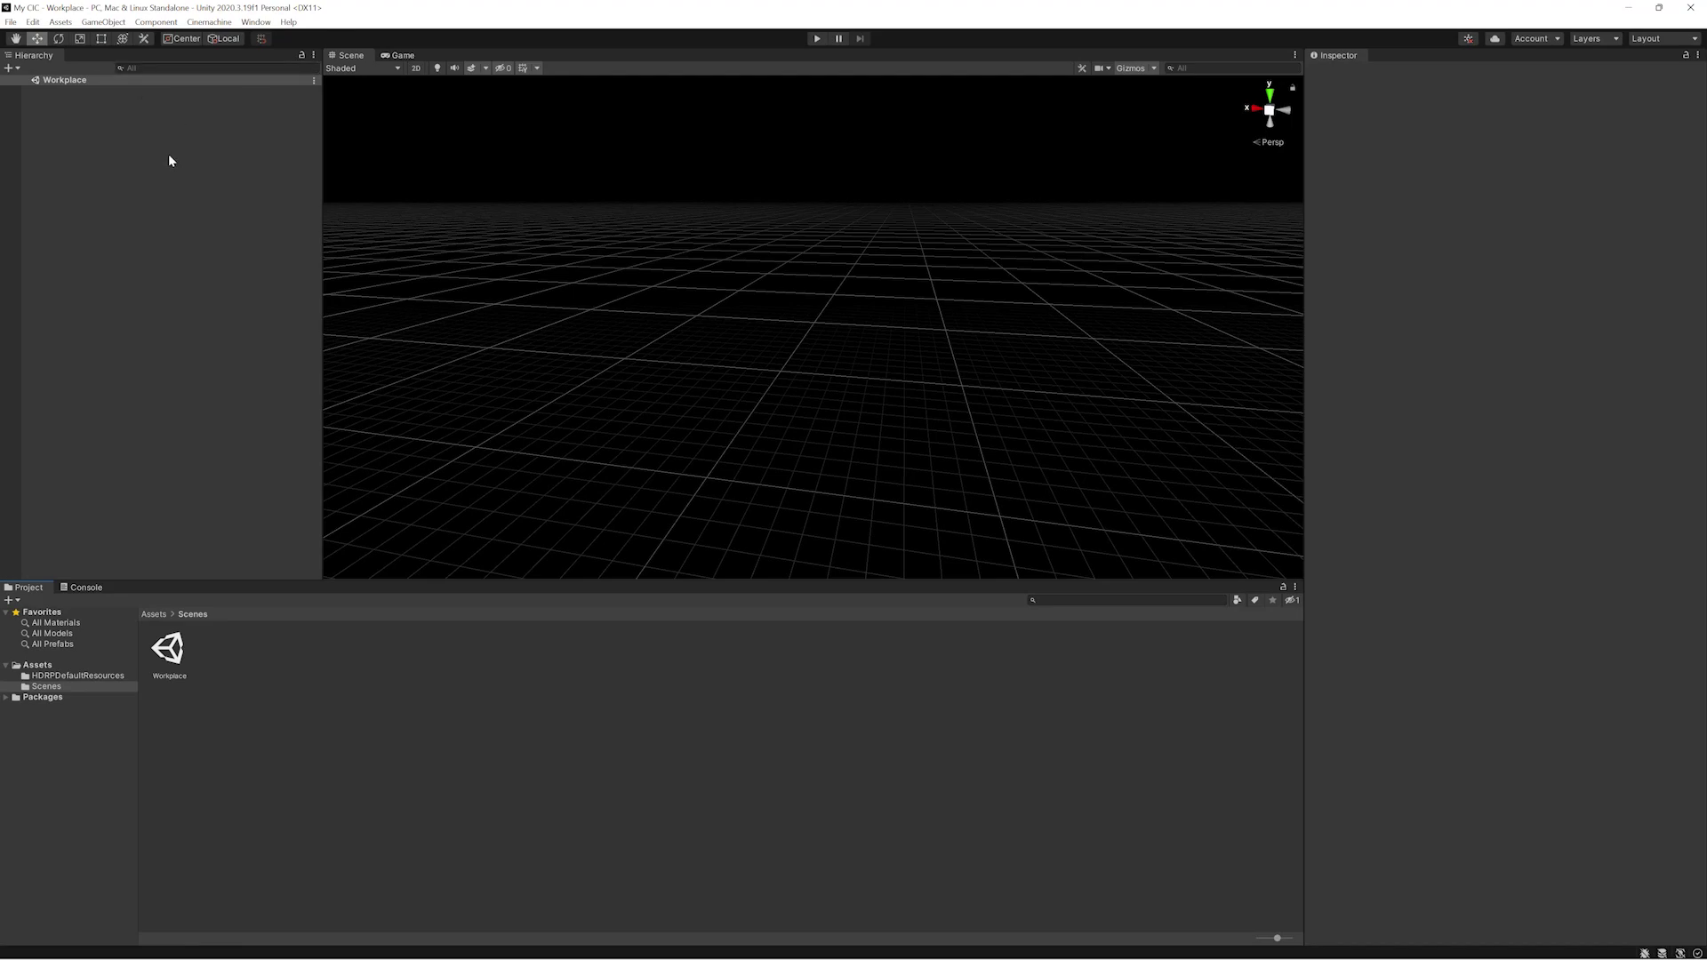
- Set the Api Compatibility Level to .NET 4.x in the project's Player settings and close the settings
left_click(33, 21)
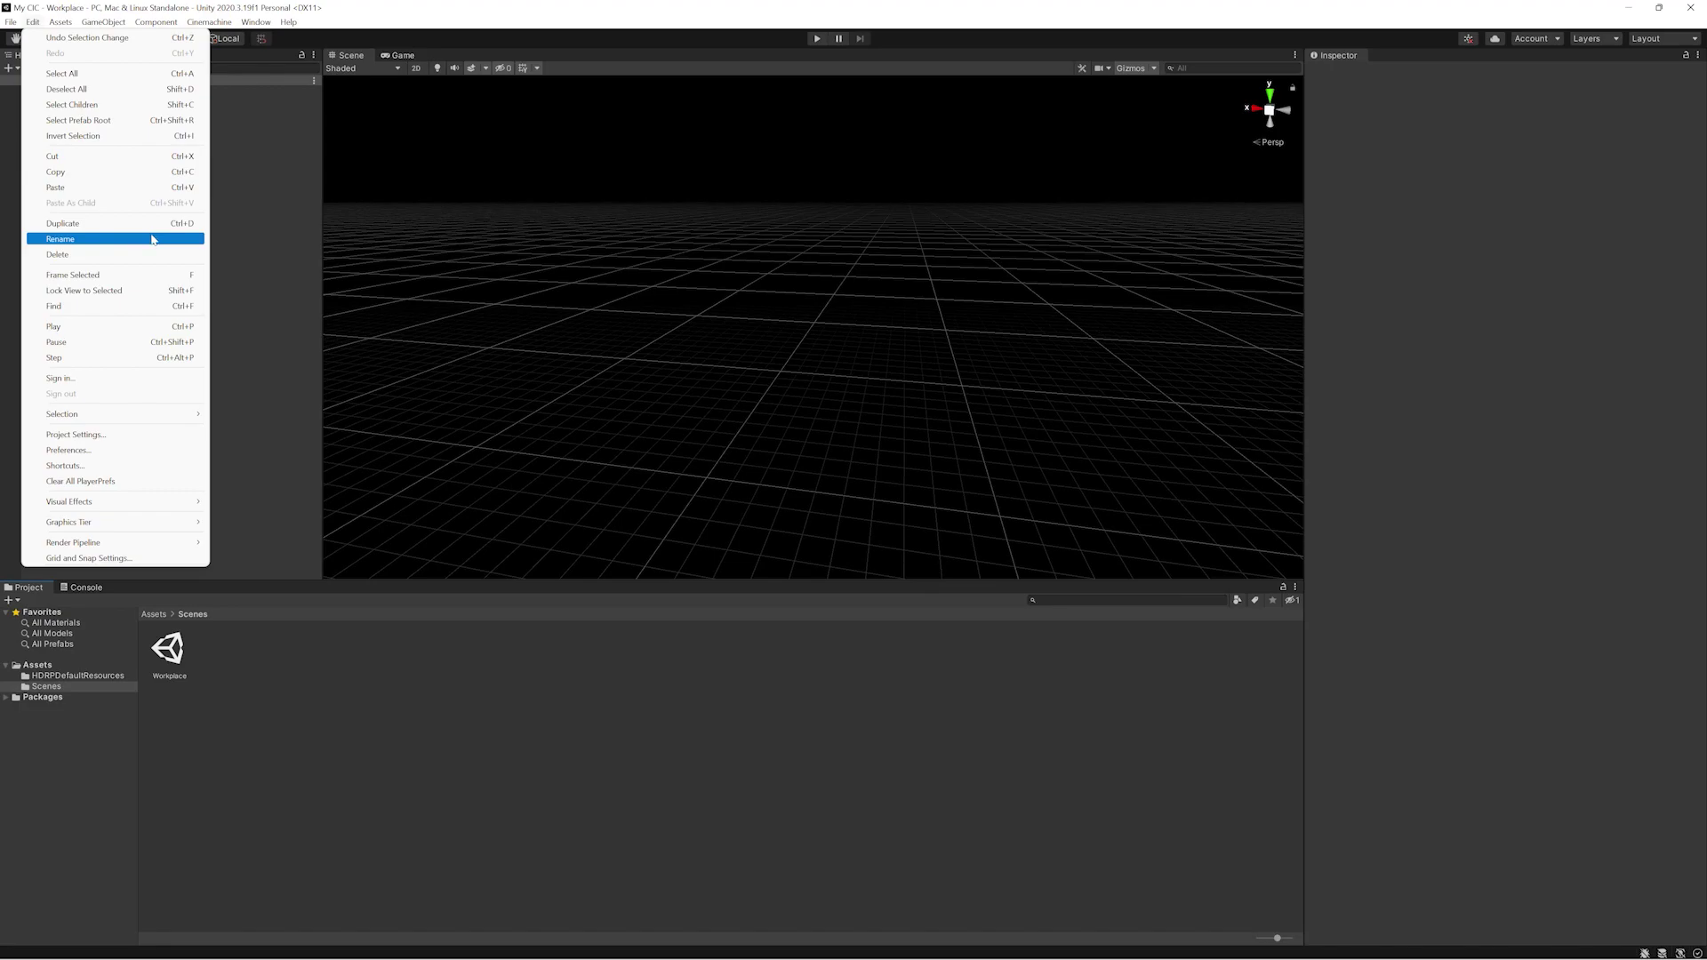
left_click(173, 434)
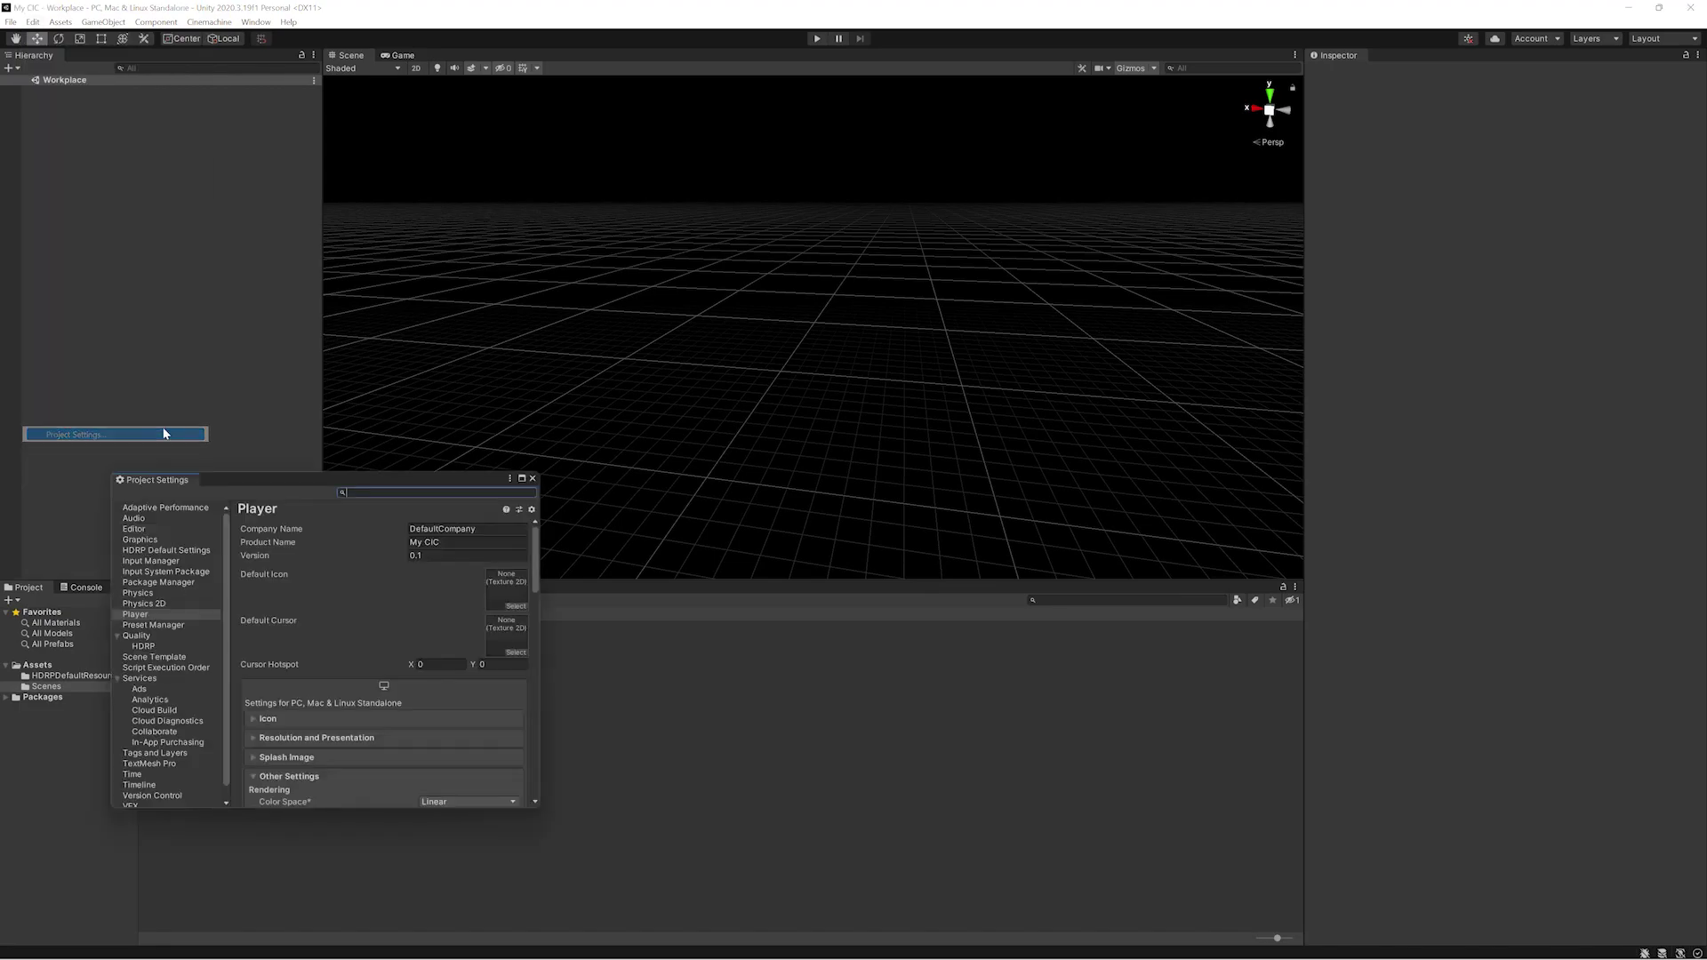
left_click_drag(300, 481, 308, 435)
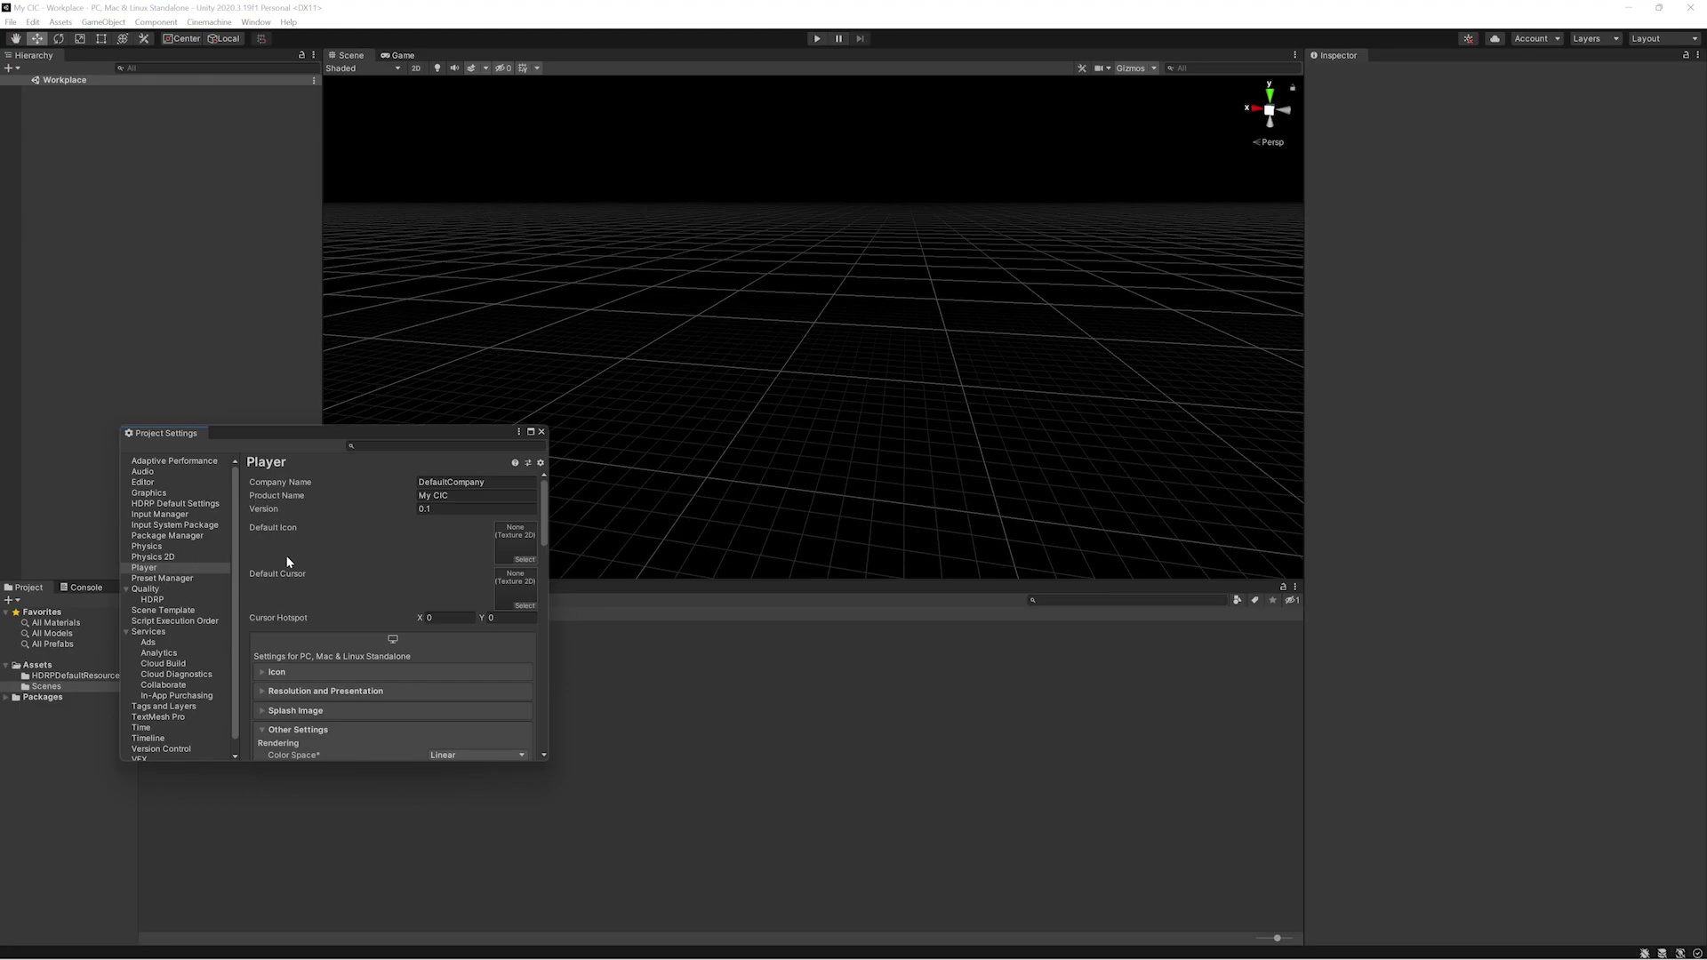
left_click_drag(549, 529, 513, 644)
left_click(479, 626)
left_click(485, 642)
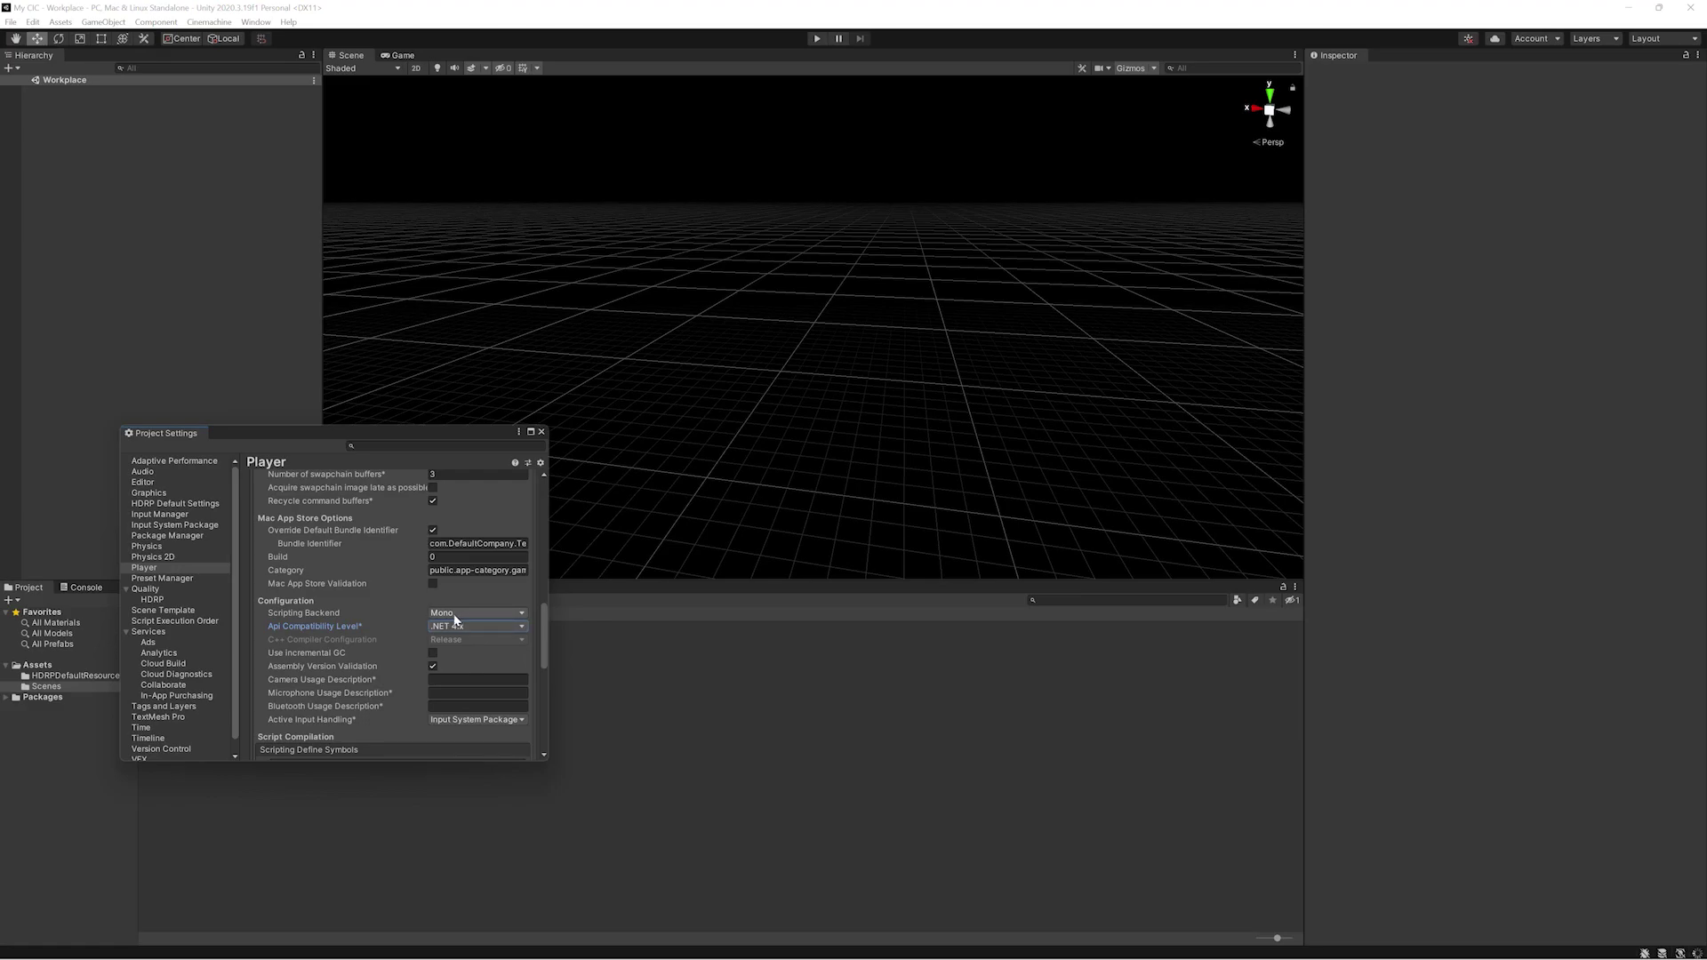
left_click(541, 432)
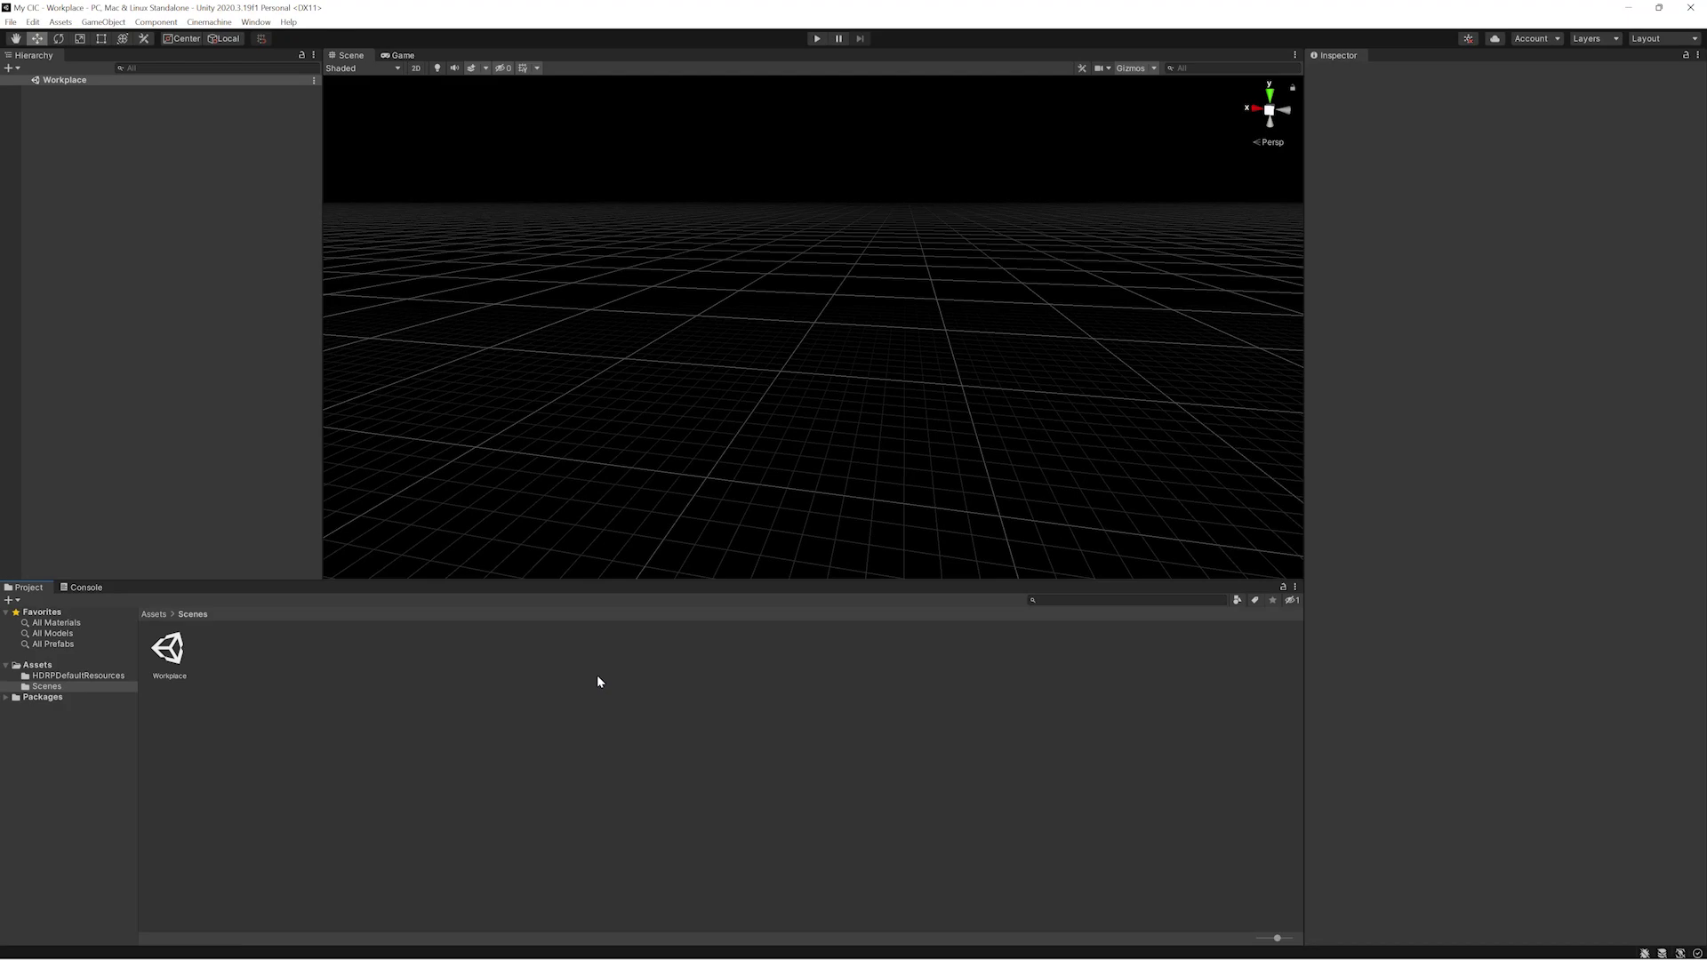
- Close the Unity editor and reopen the My CIC project from Unity Hub
left_click(1690, 7)
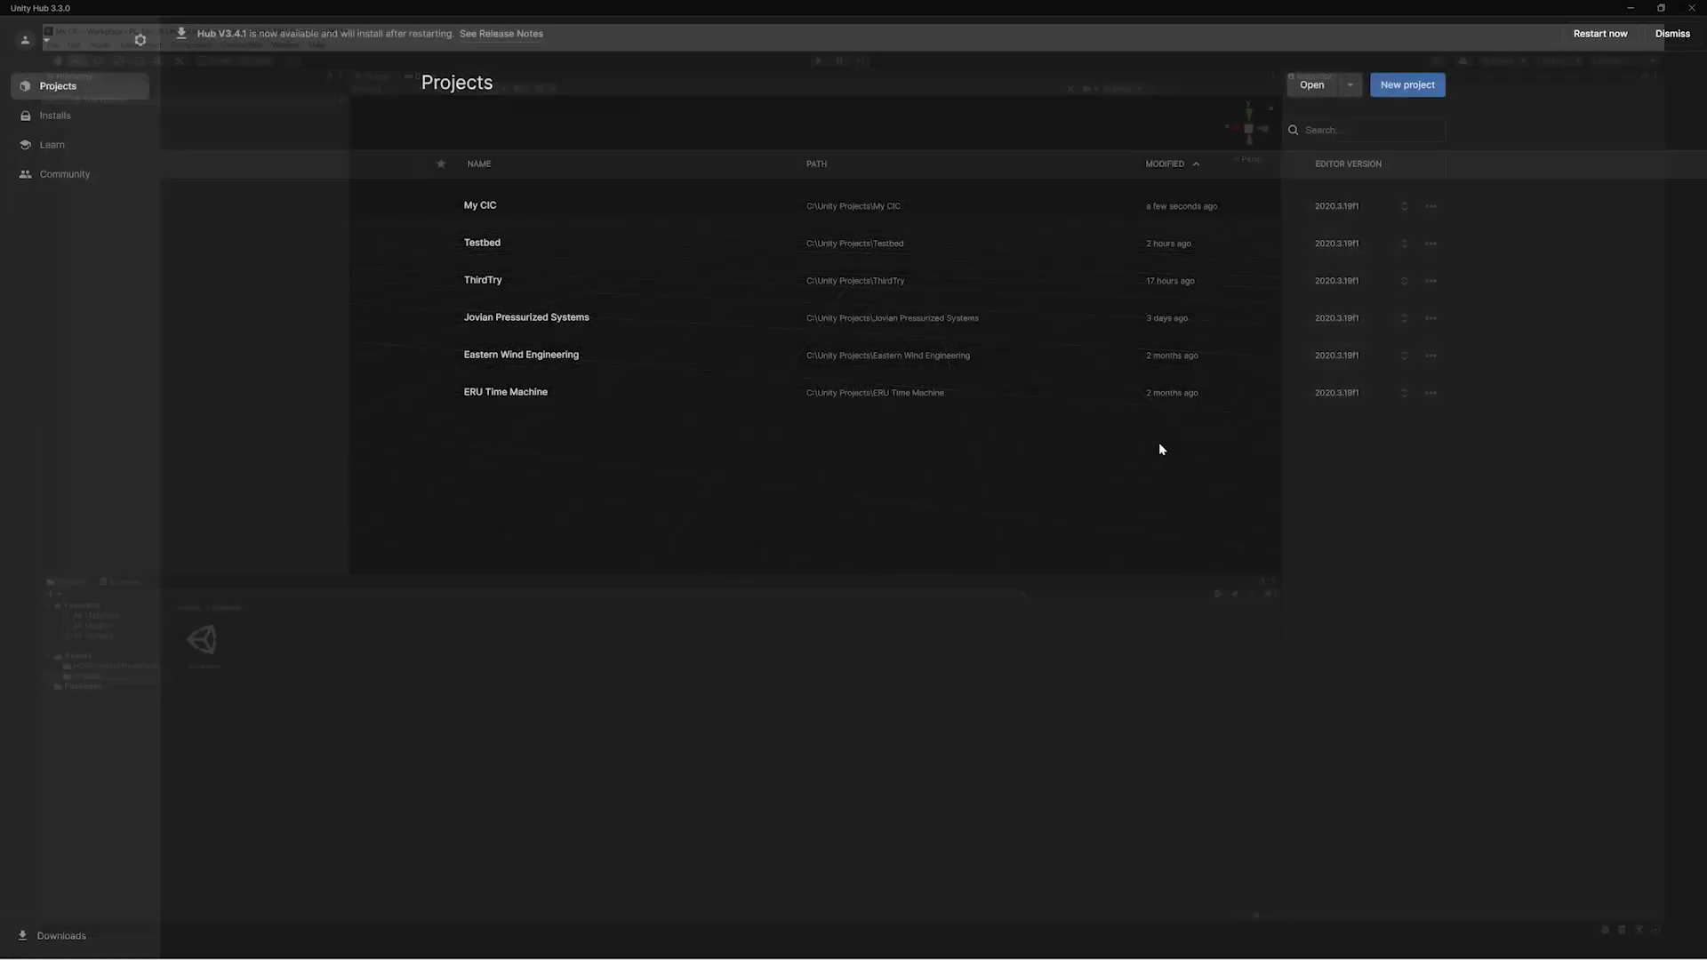
left_click(572, 214)
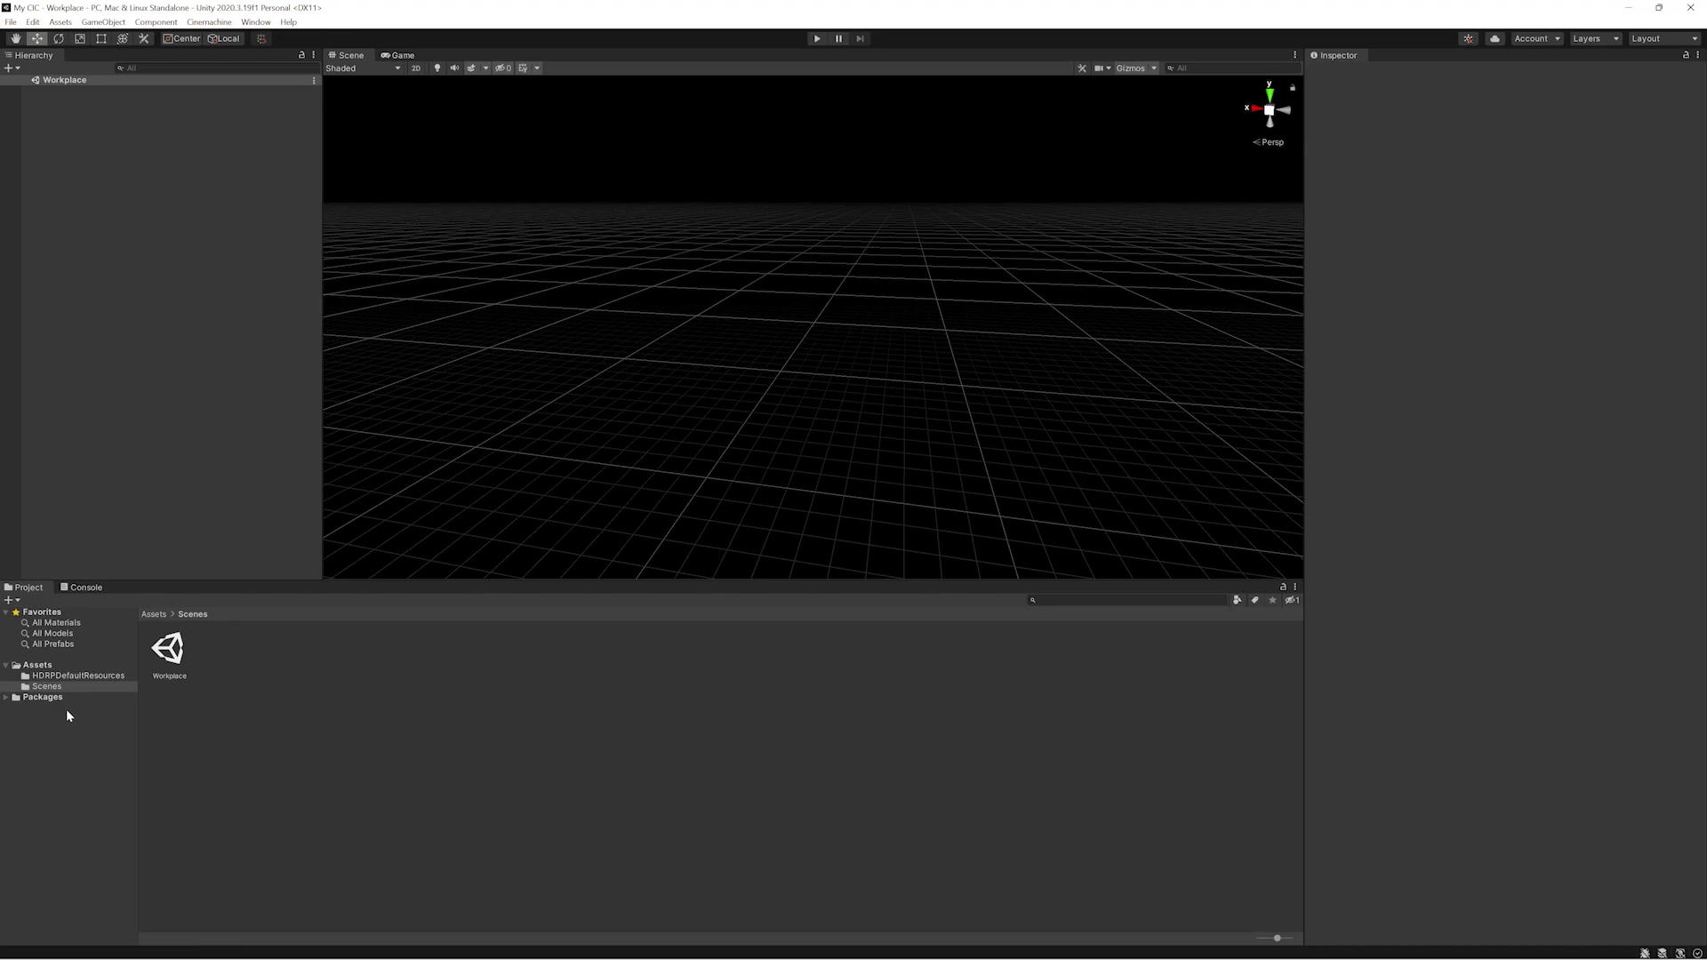
- Create a folder named "Bundle" in Assets
right_click(43, 664)
mouse_move(178, 291)
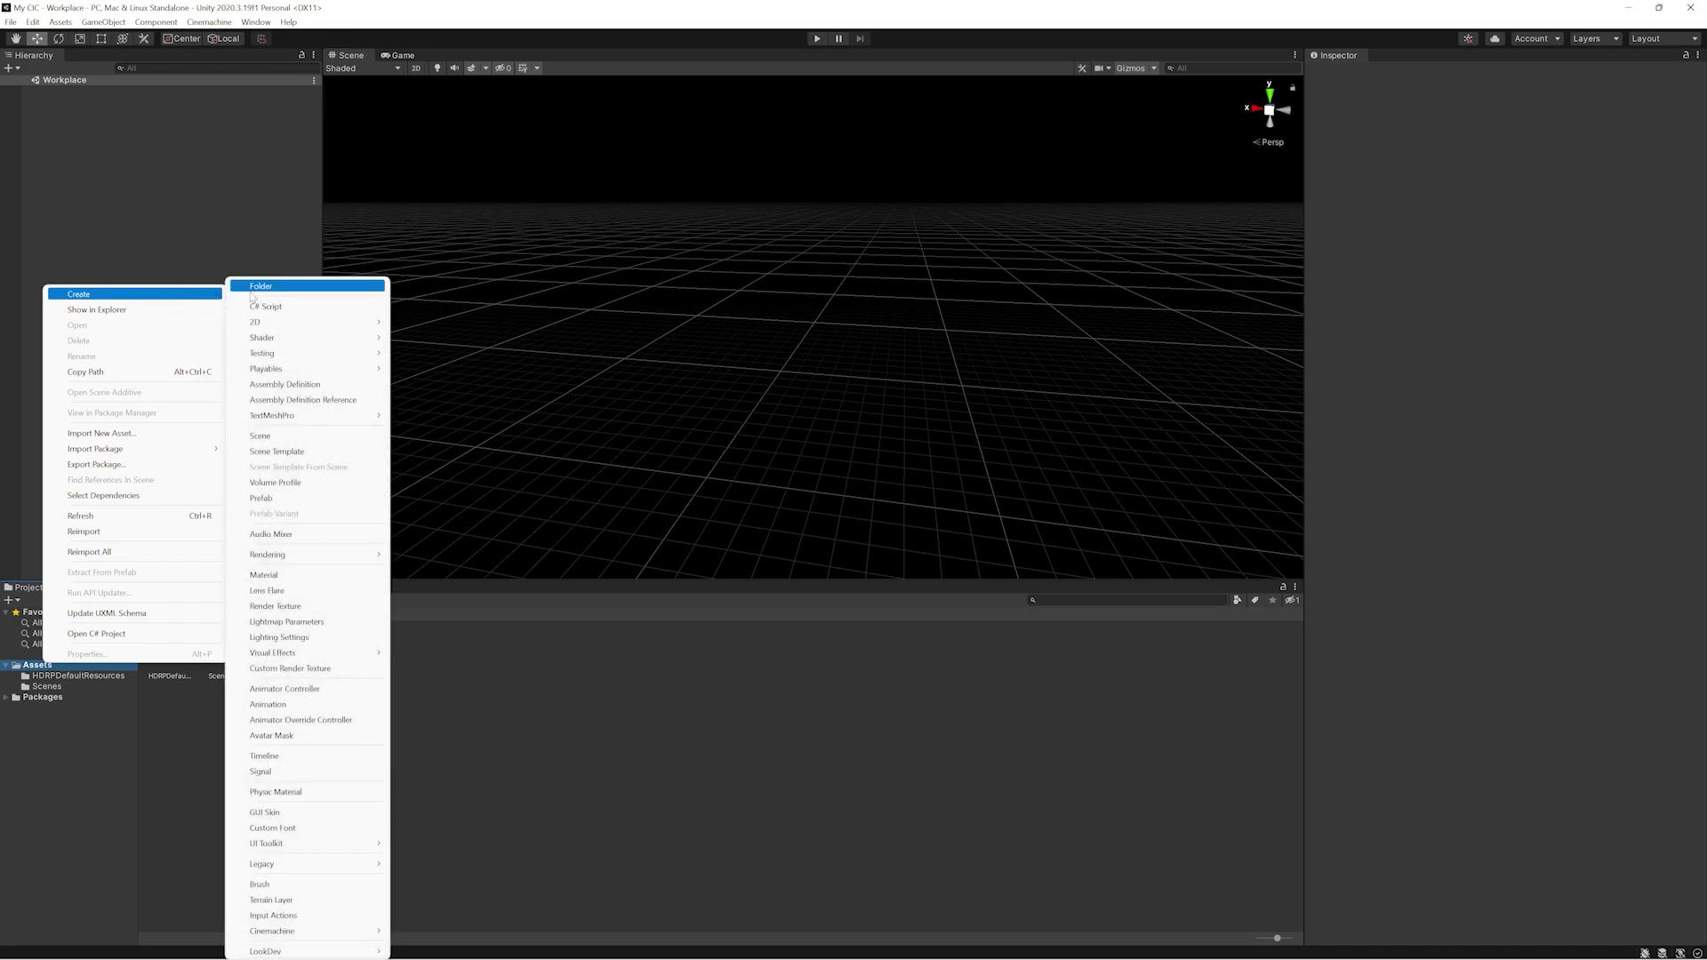
left_click(249, 294)
type("Bund")
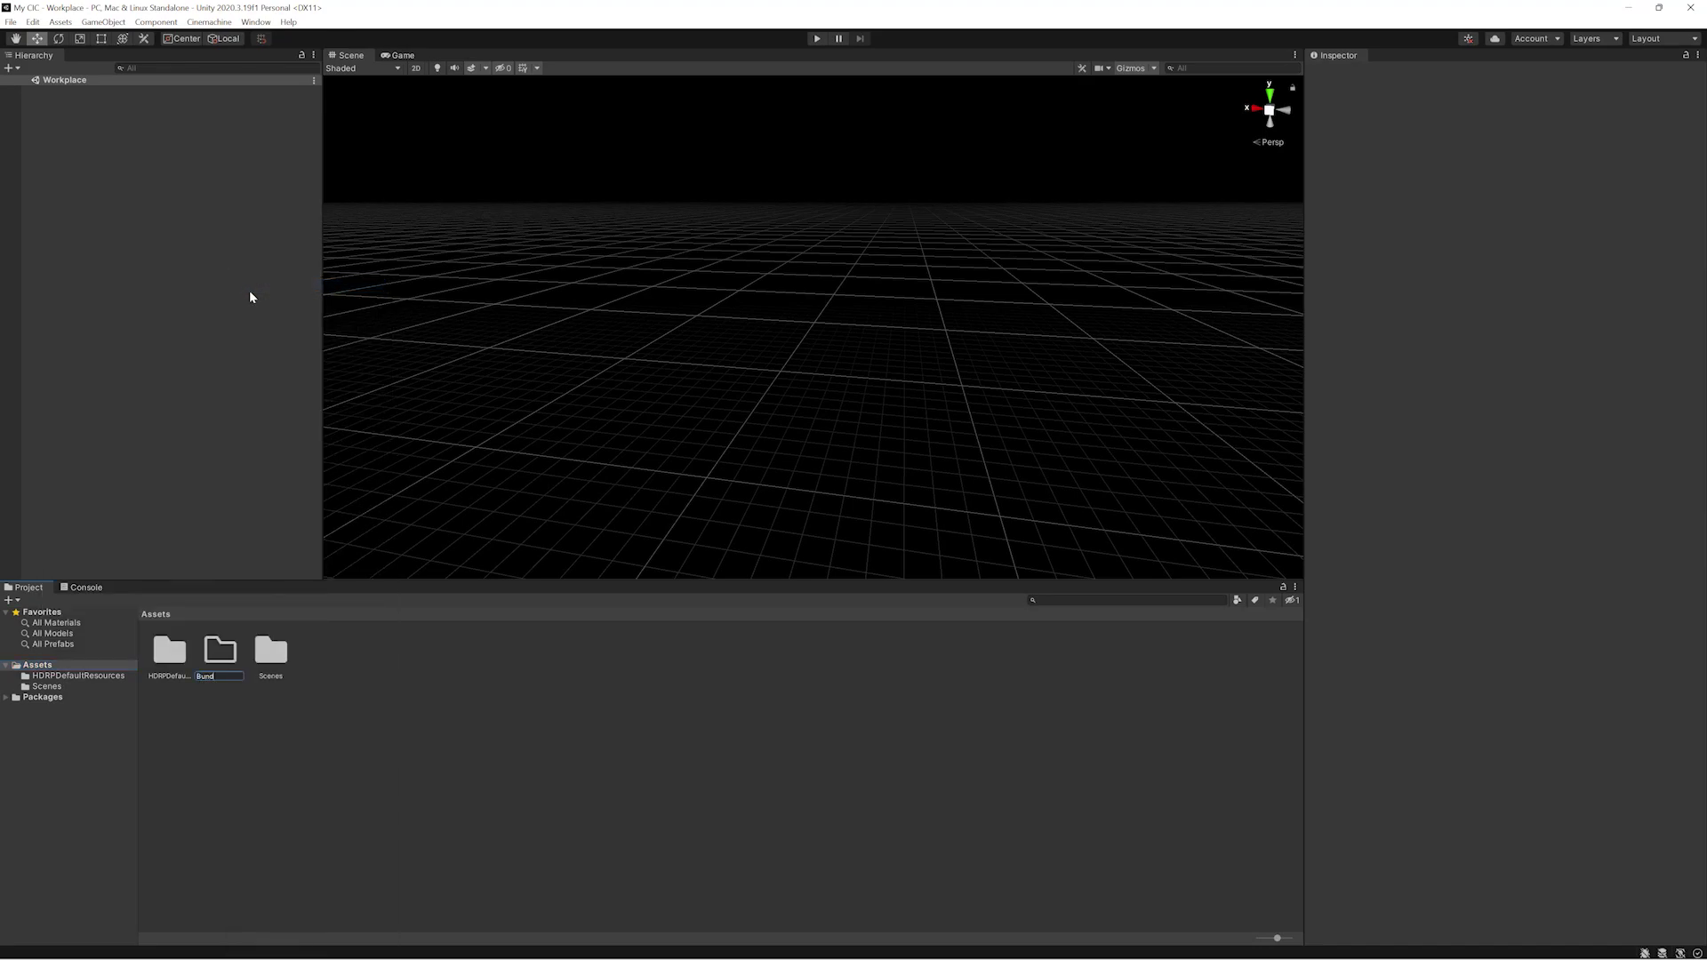
type("le")
key("Return")
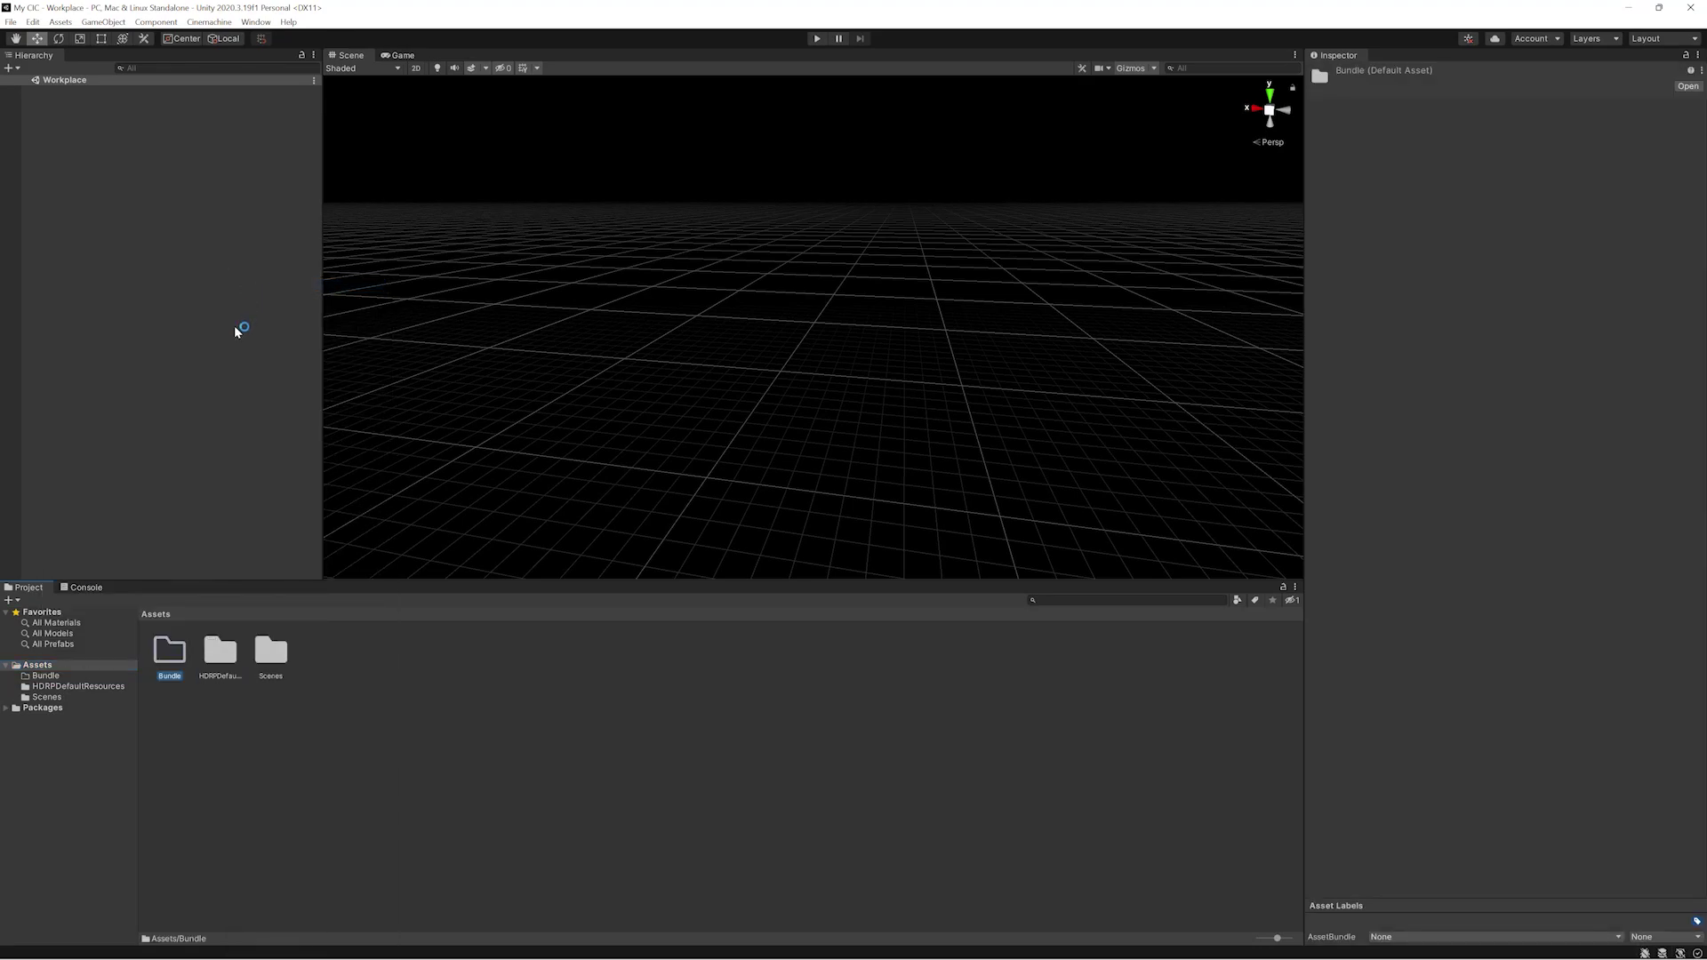
- Create a folder named "Editor" in Assets
right_click(71, 667)
mouse_move(206, 296)
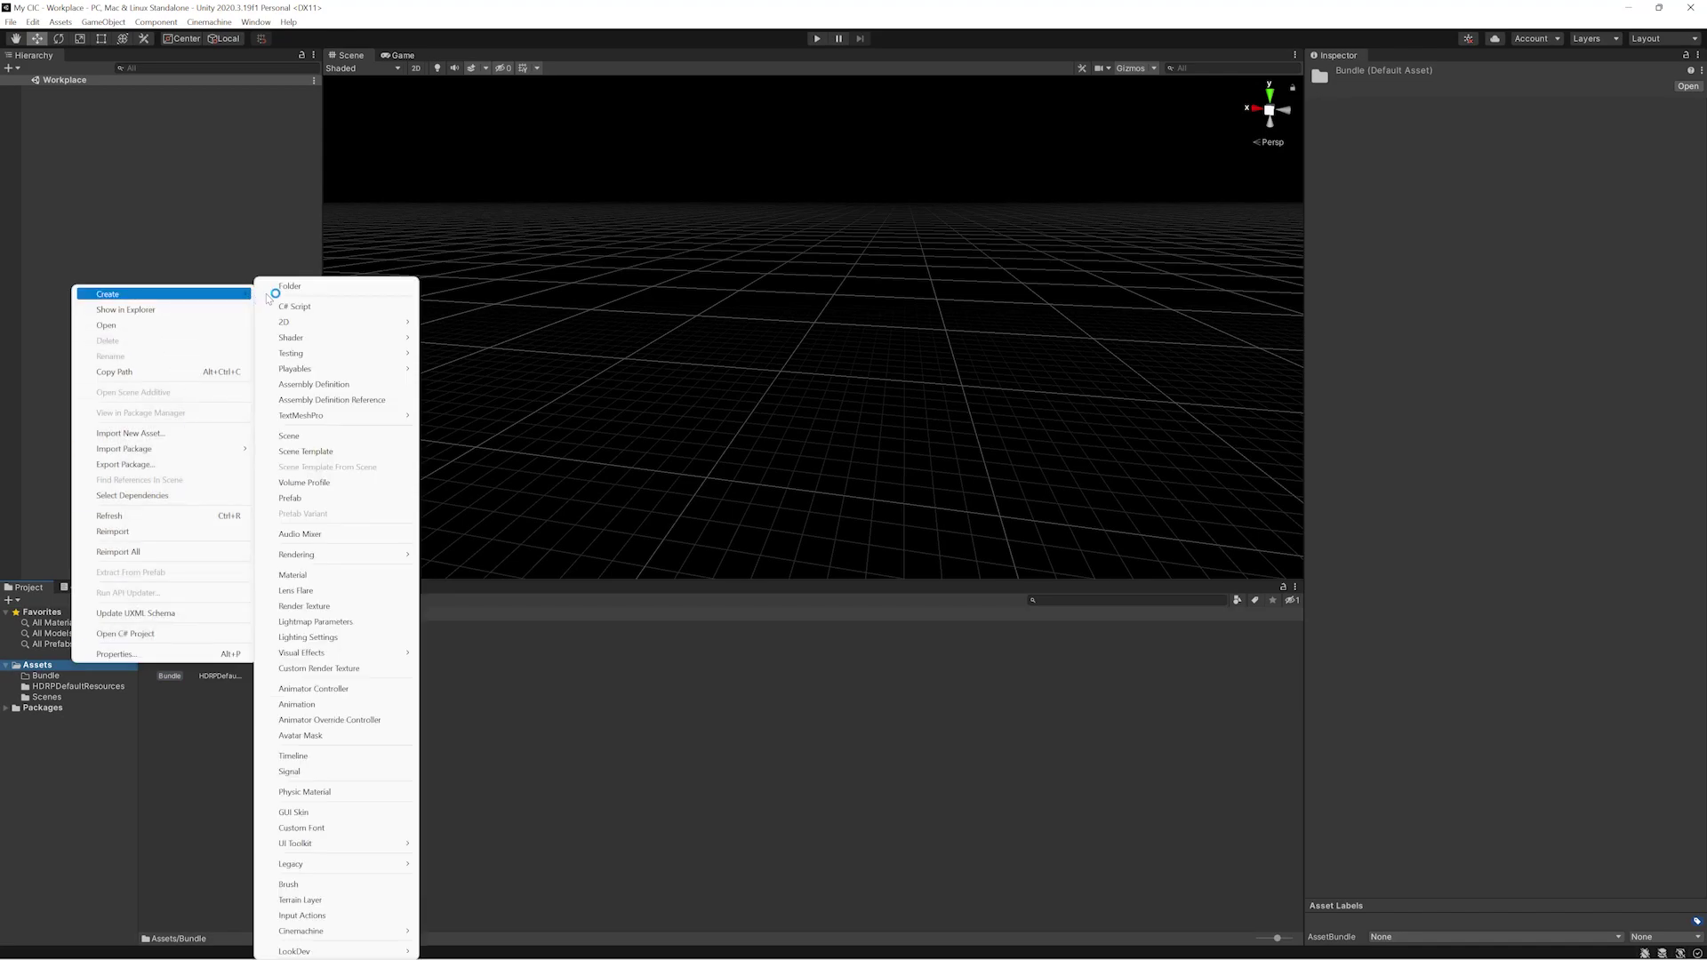
left_click(280, 291)
type("E")
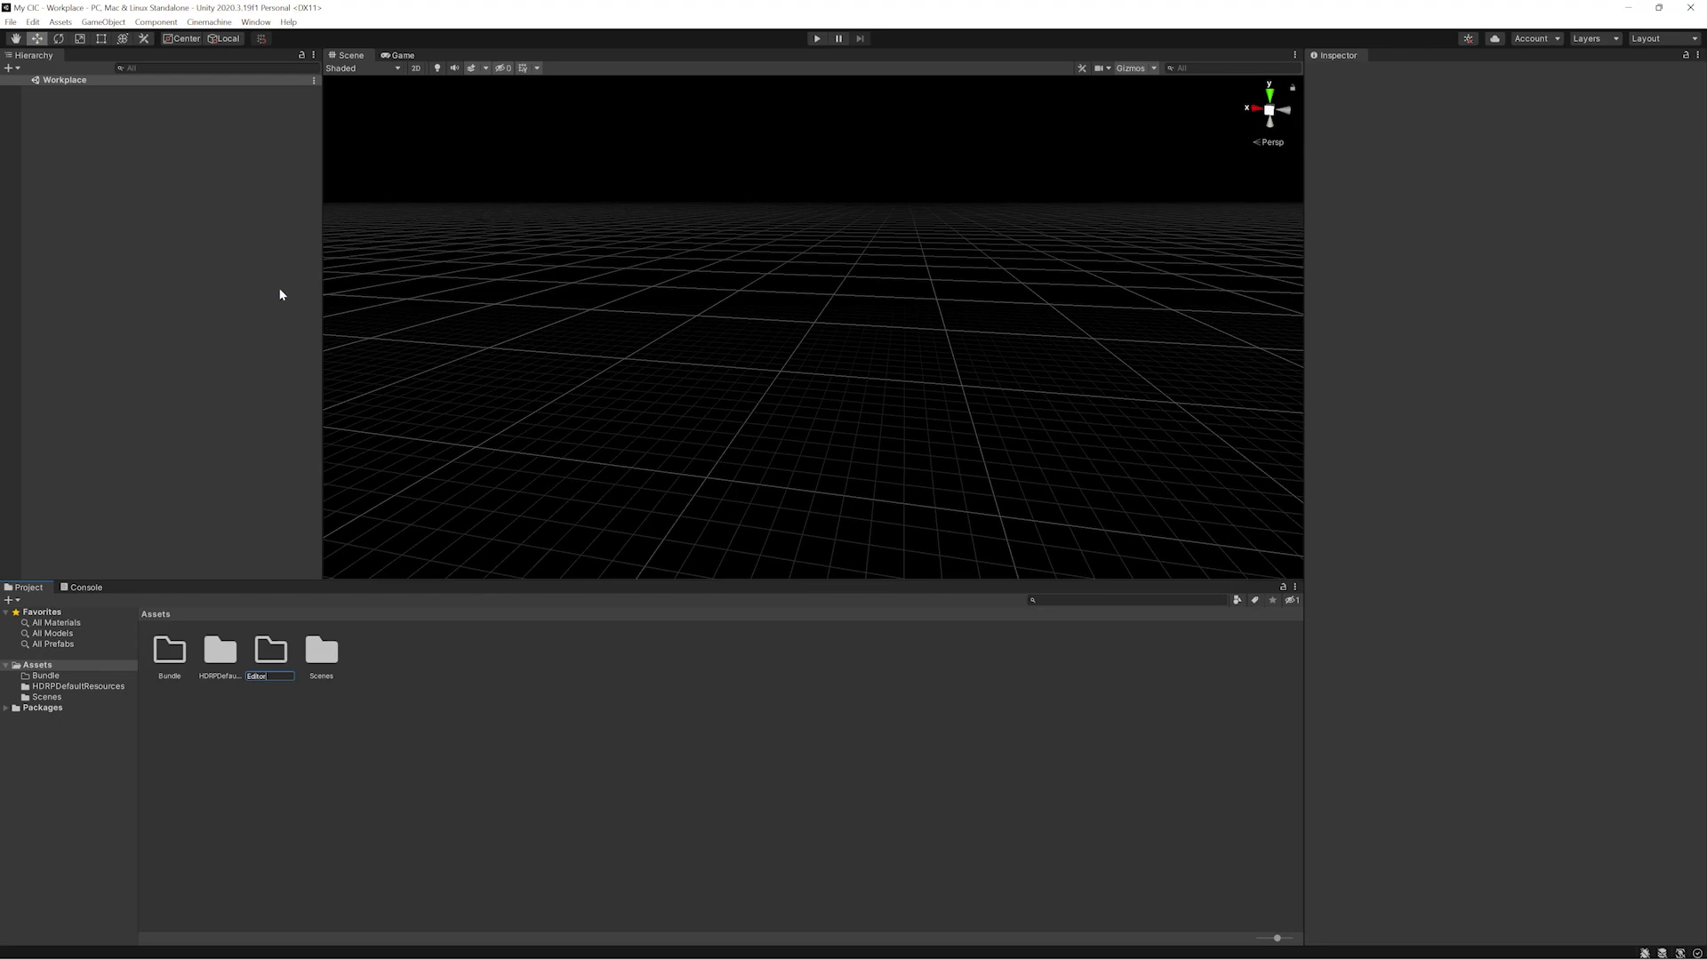
type("ditor")
key("Return")
- Create a folder named "Lib" in Assets
right_click(66, 668)
mouse_move(169, 302)
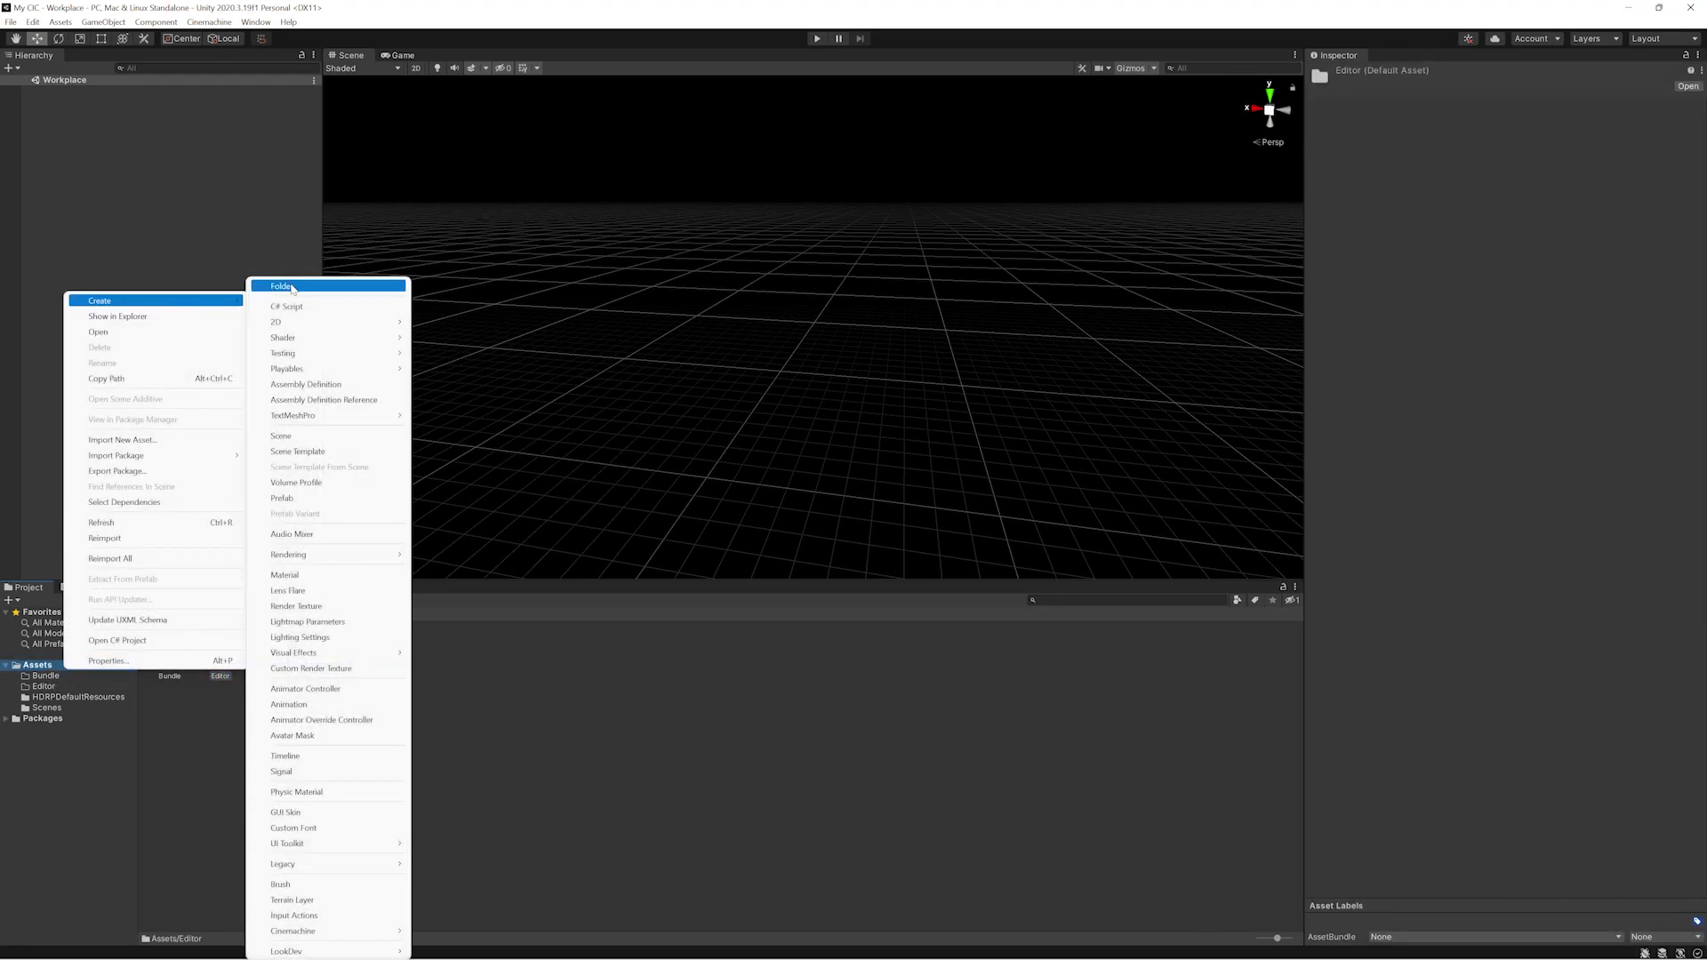
left_click(293, 286)
type("Lib")
key("Return")
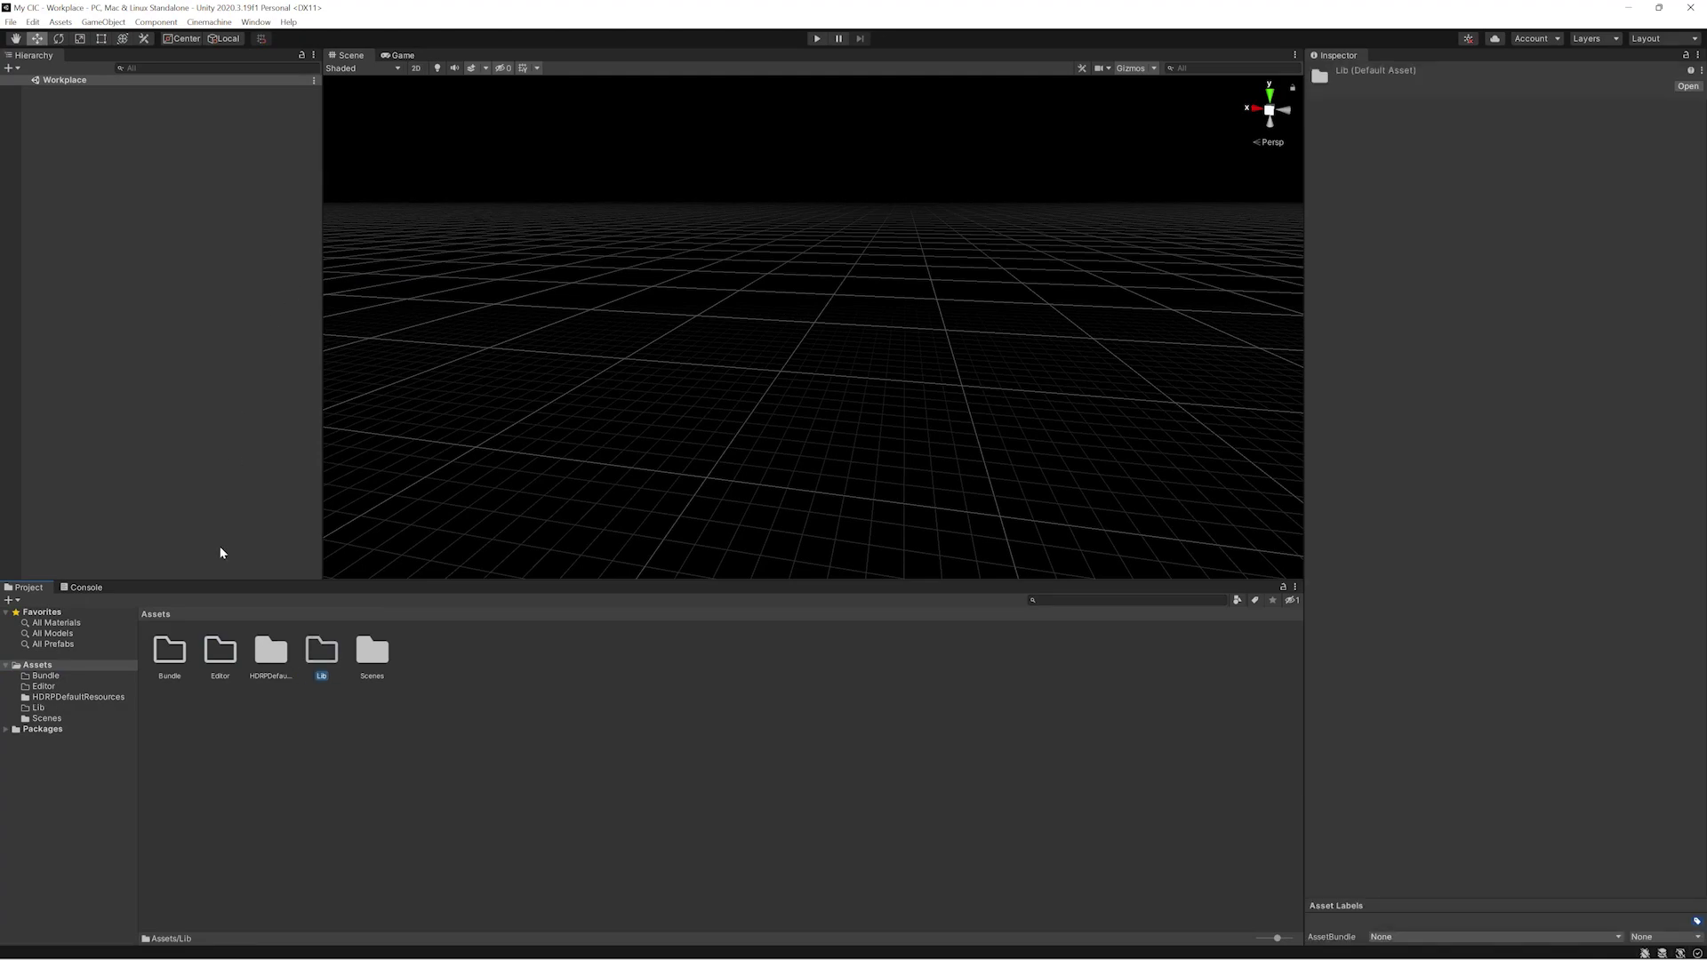
- Create a folder named "Scripts" in Assets
right_click(51, 675)
mouse_move(211, 302)
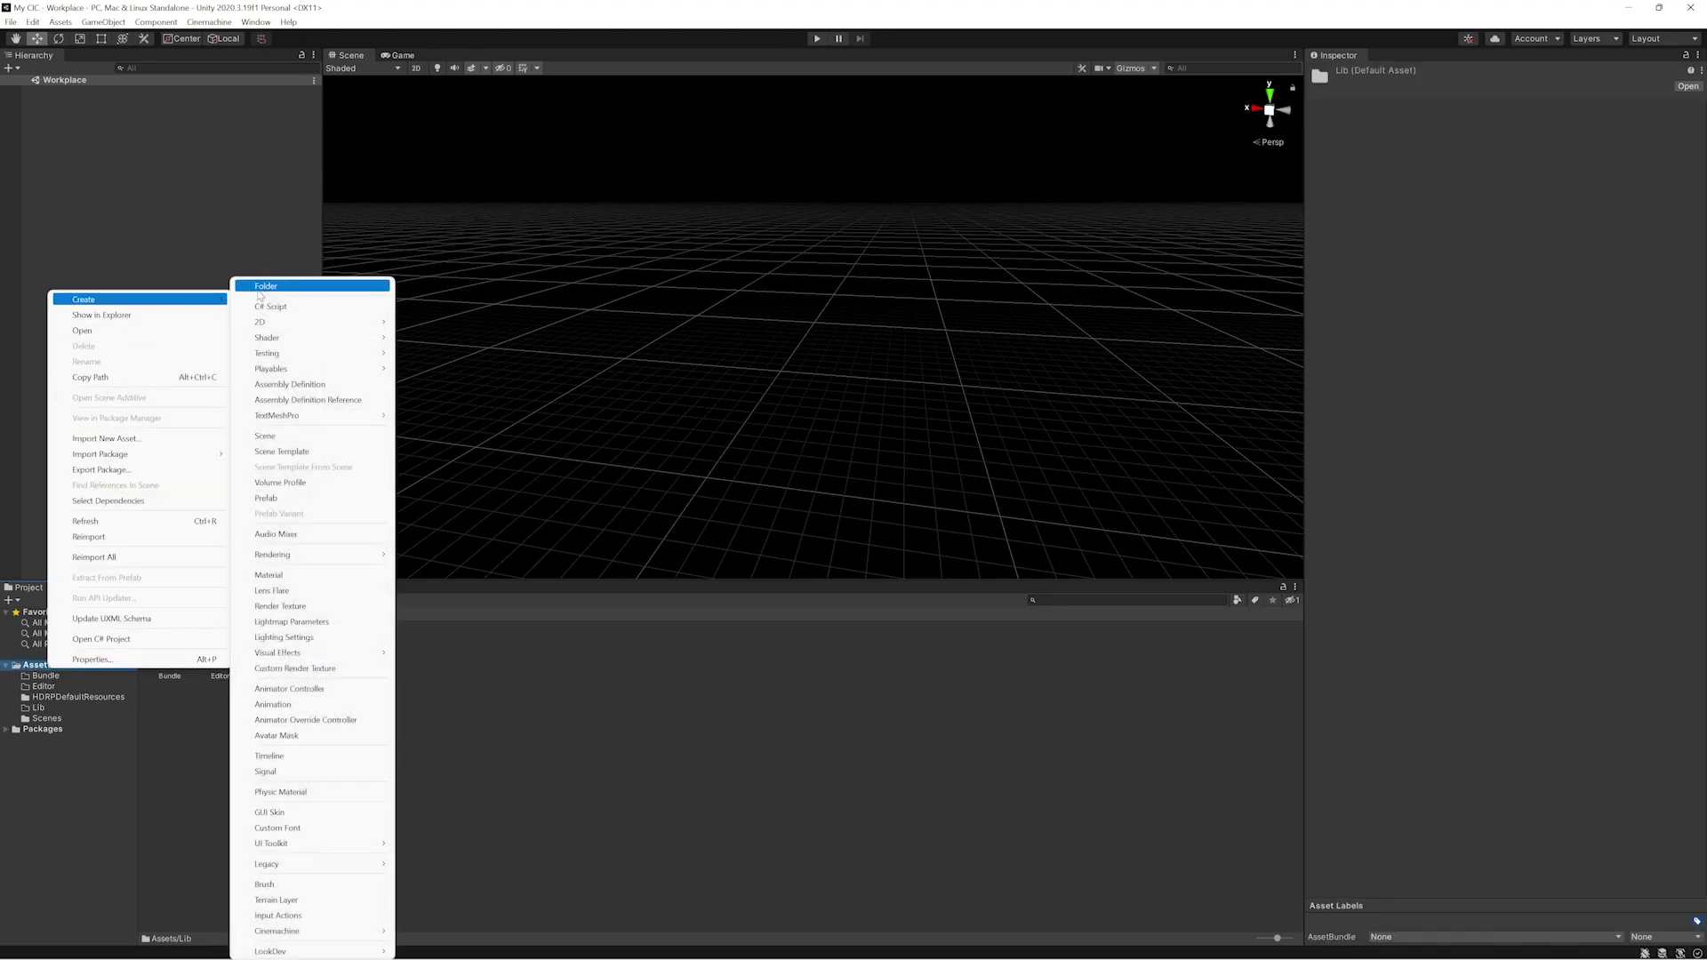
left_click(267, 288)
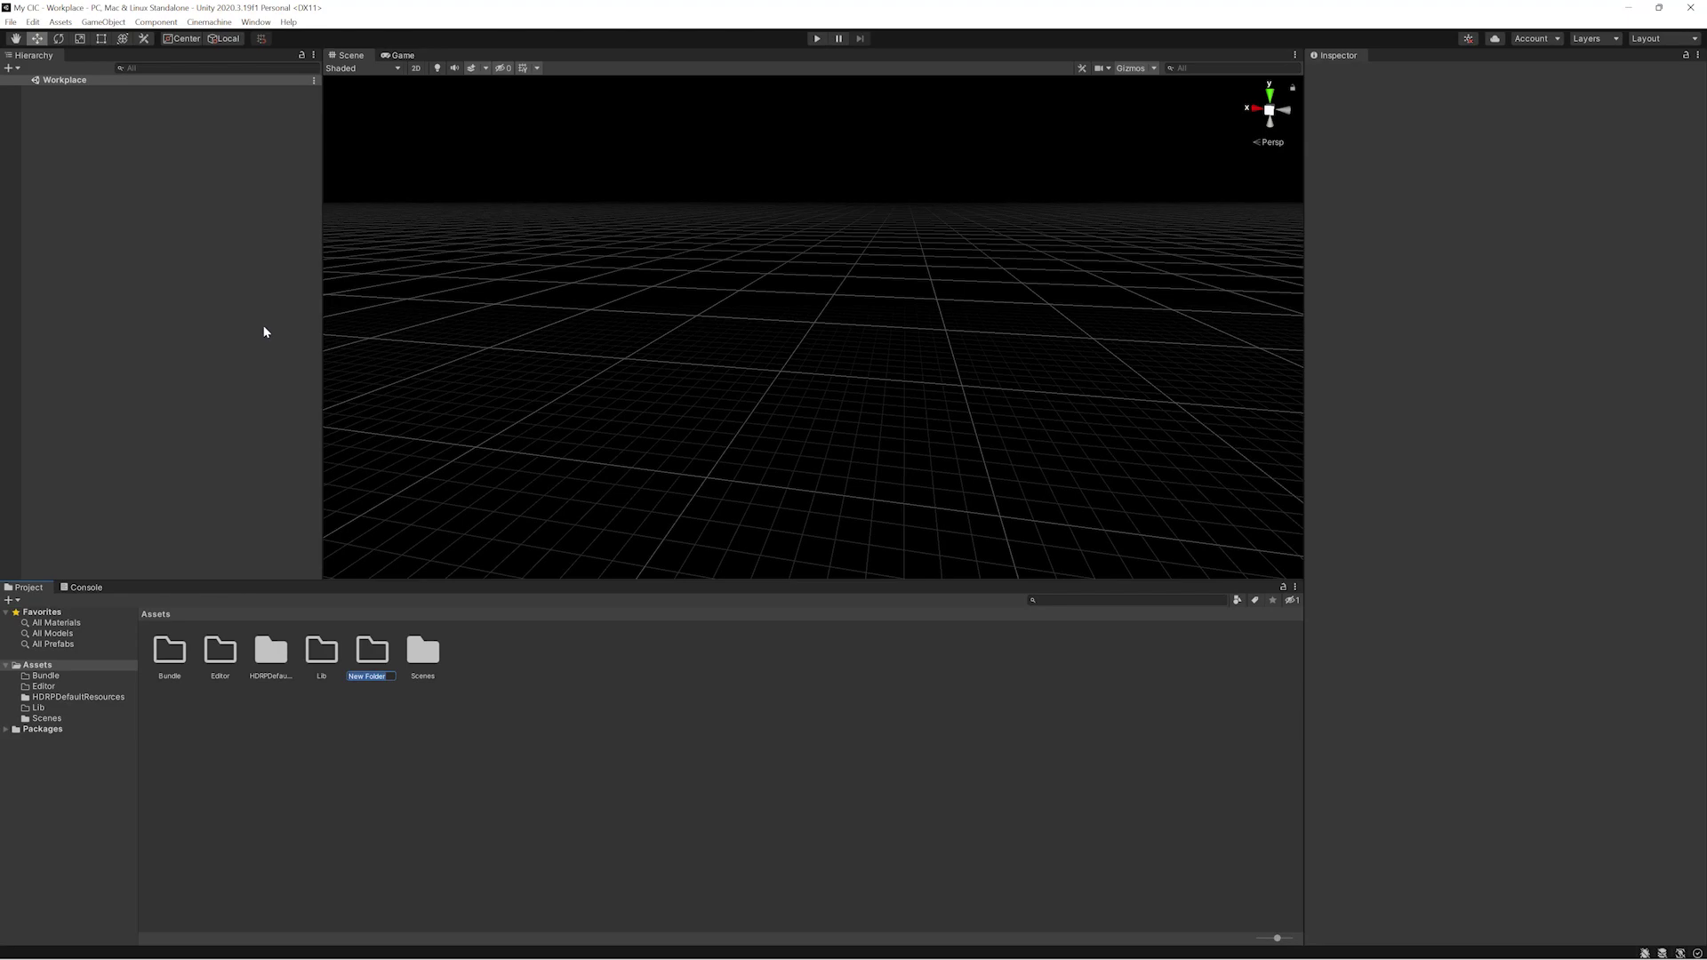
type("Scripts")
key("Return")
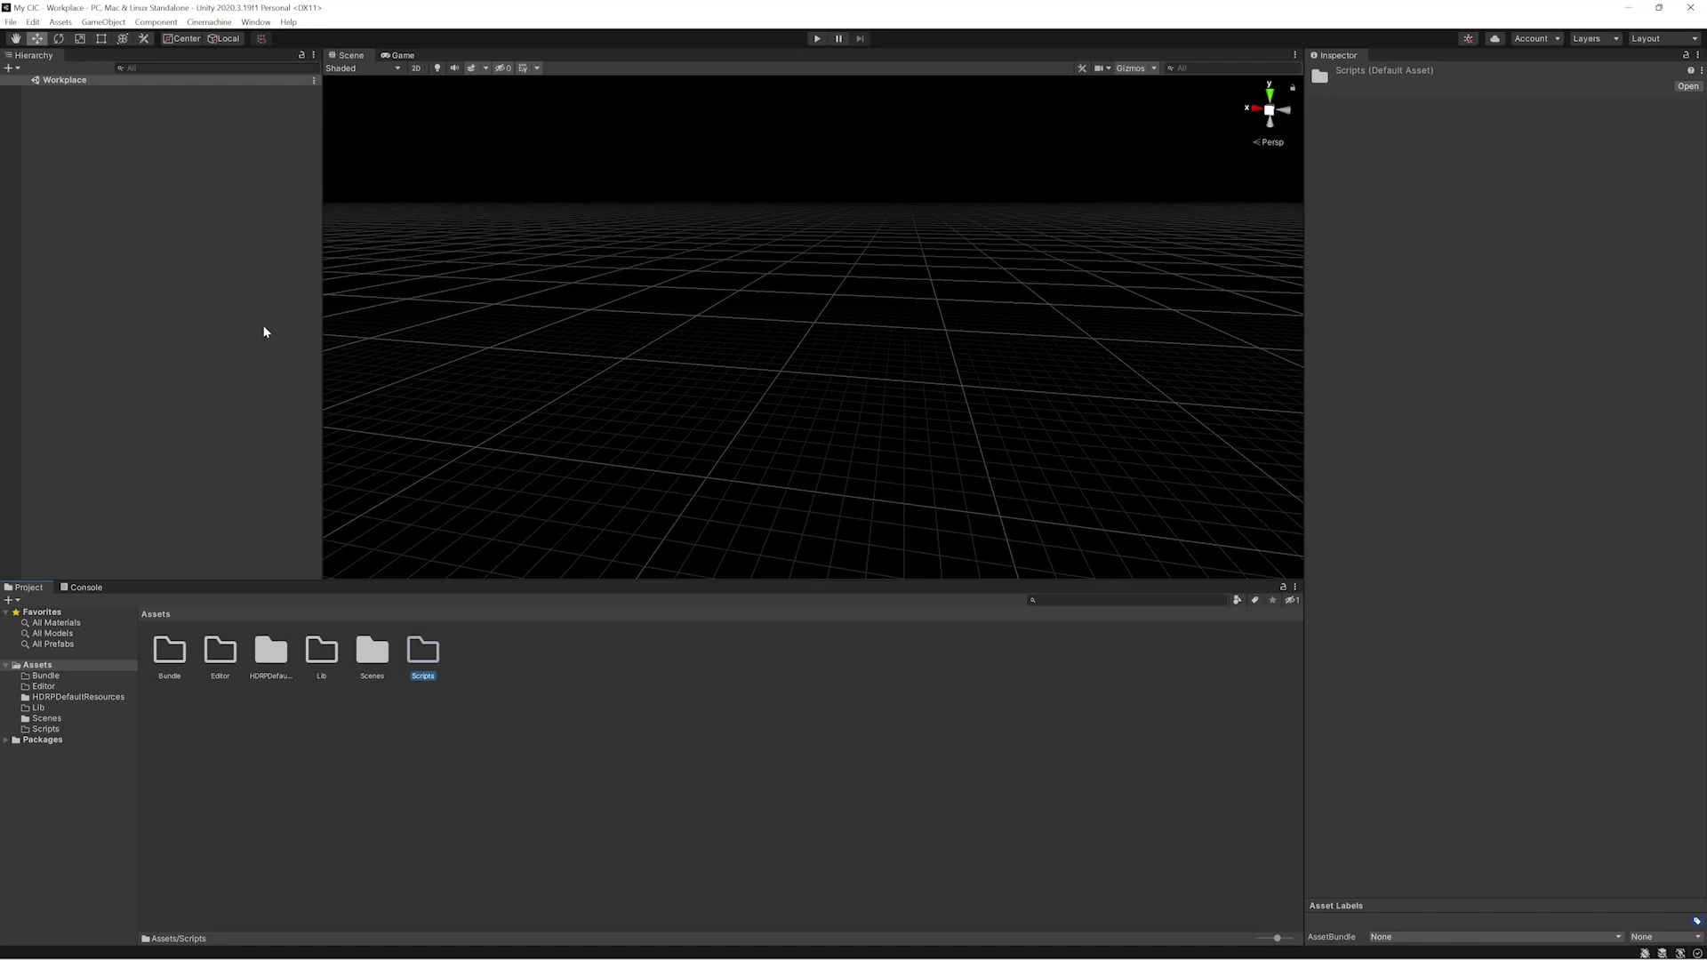
left_click(821, 724)
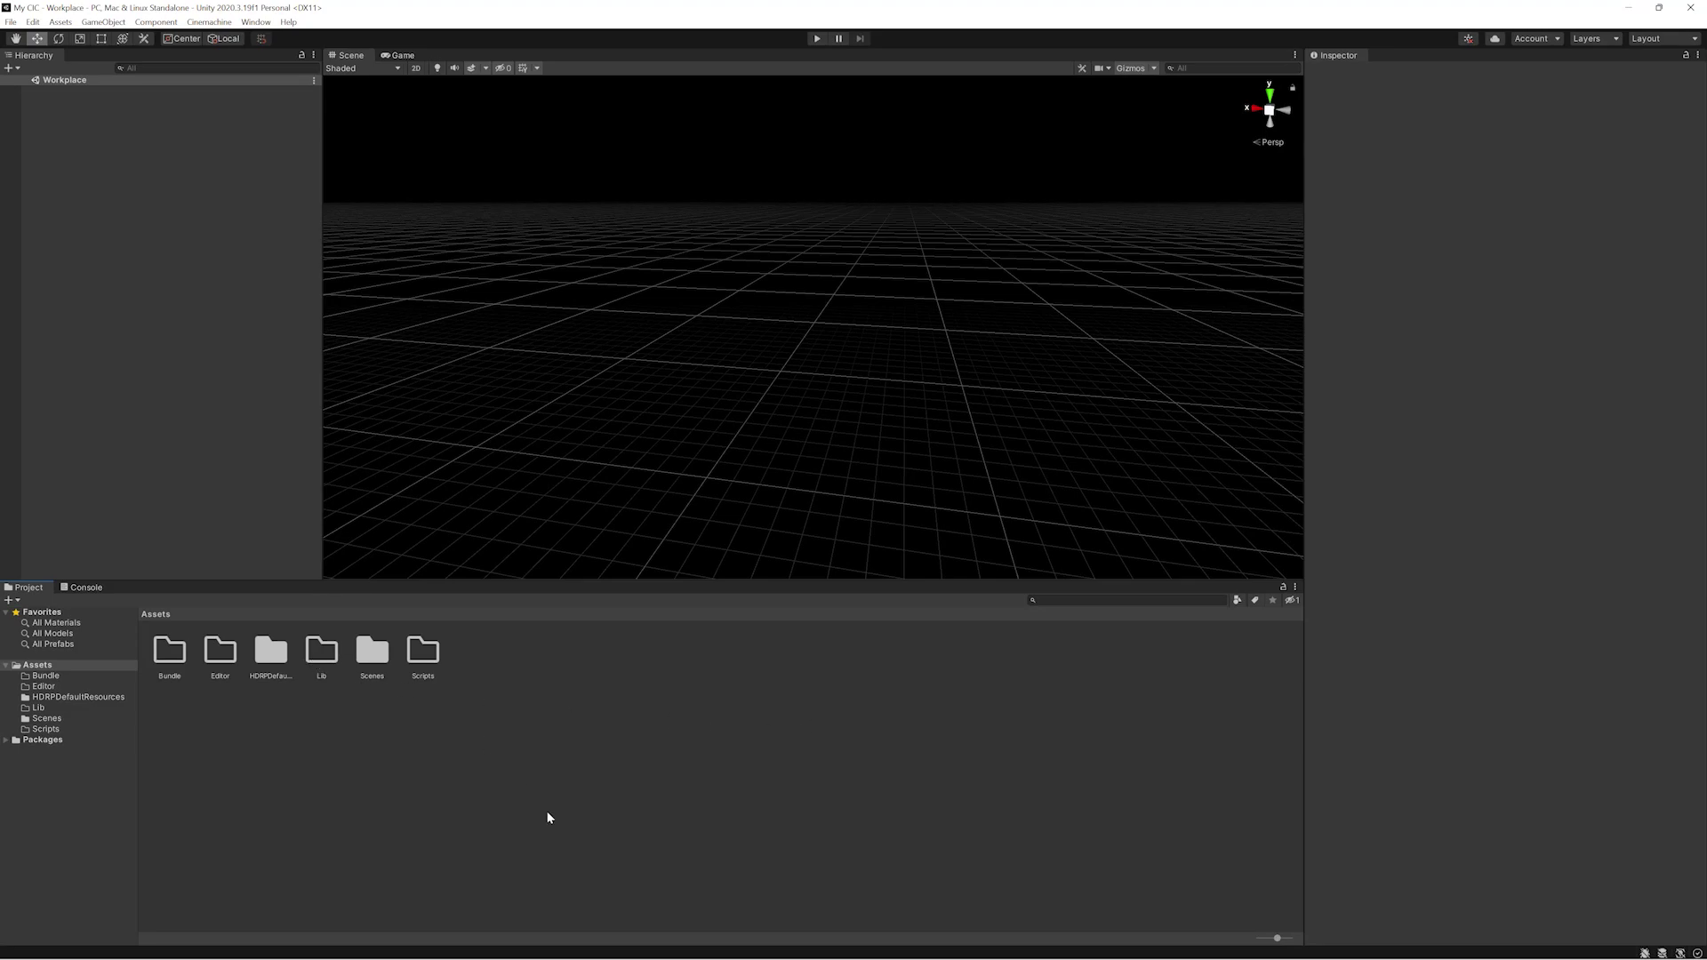
- Switch to Steam and browse the local files of NEBULOUS: Fleet Command from its properties
left_click(875, 944)
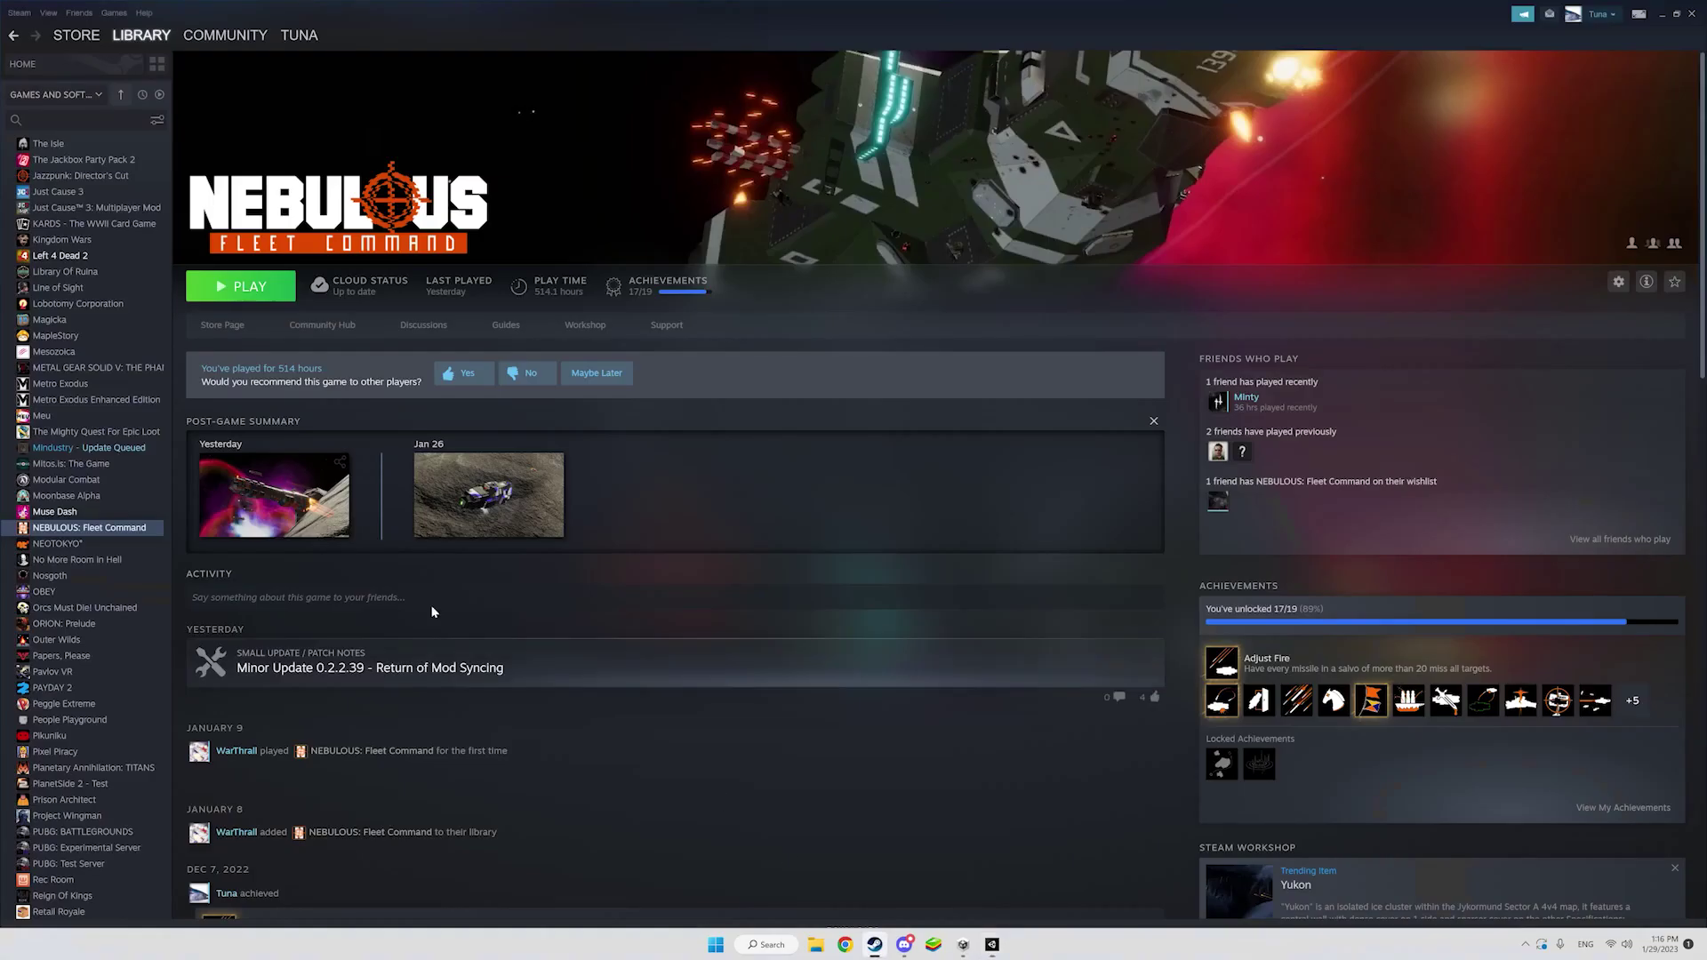
right_click(131, 532)
left_click(172, 612)
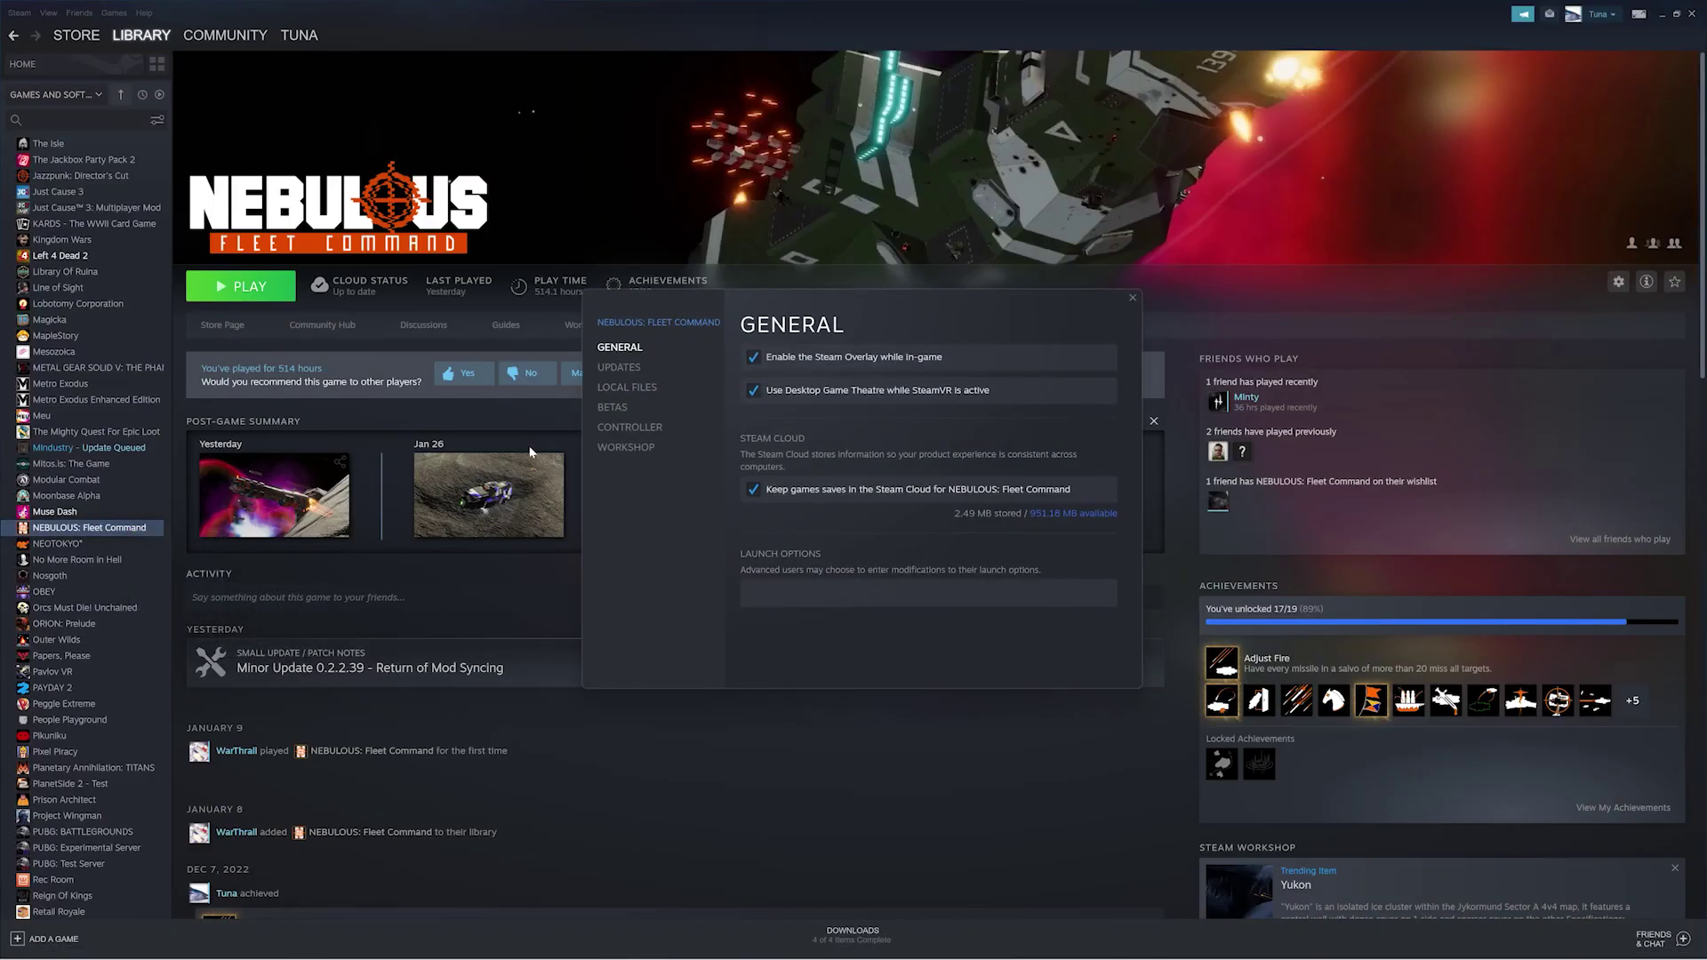
left_click(625, 389)
left_click(996, 358)
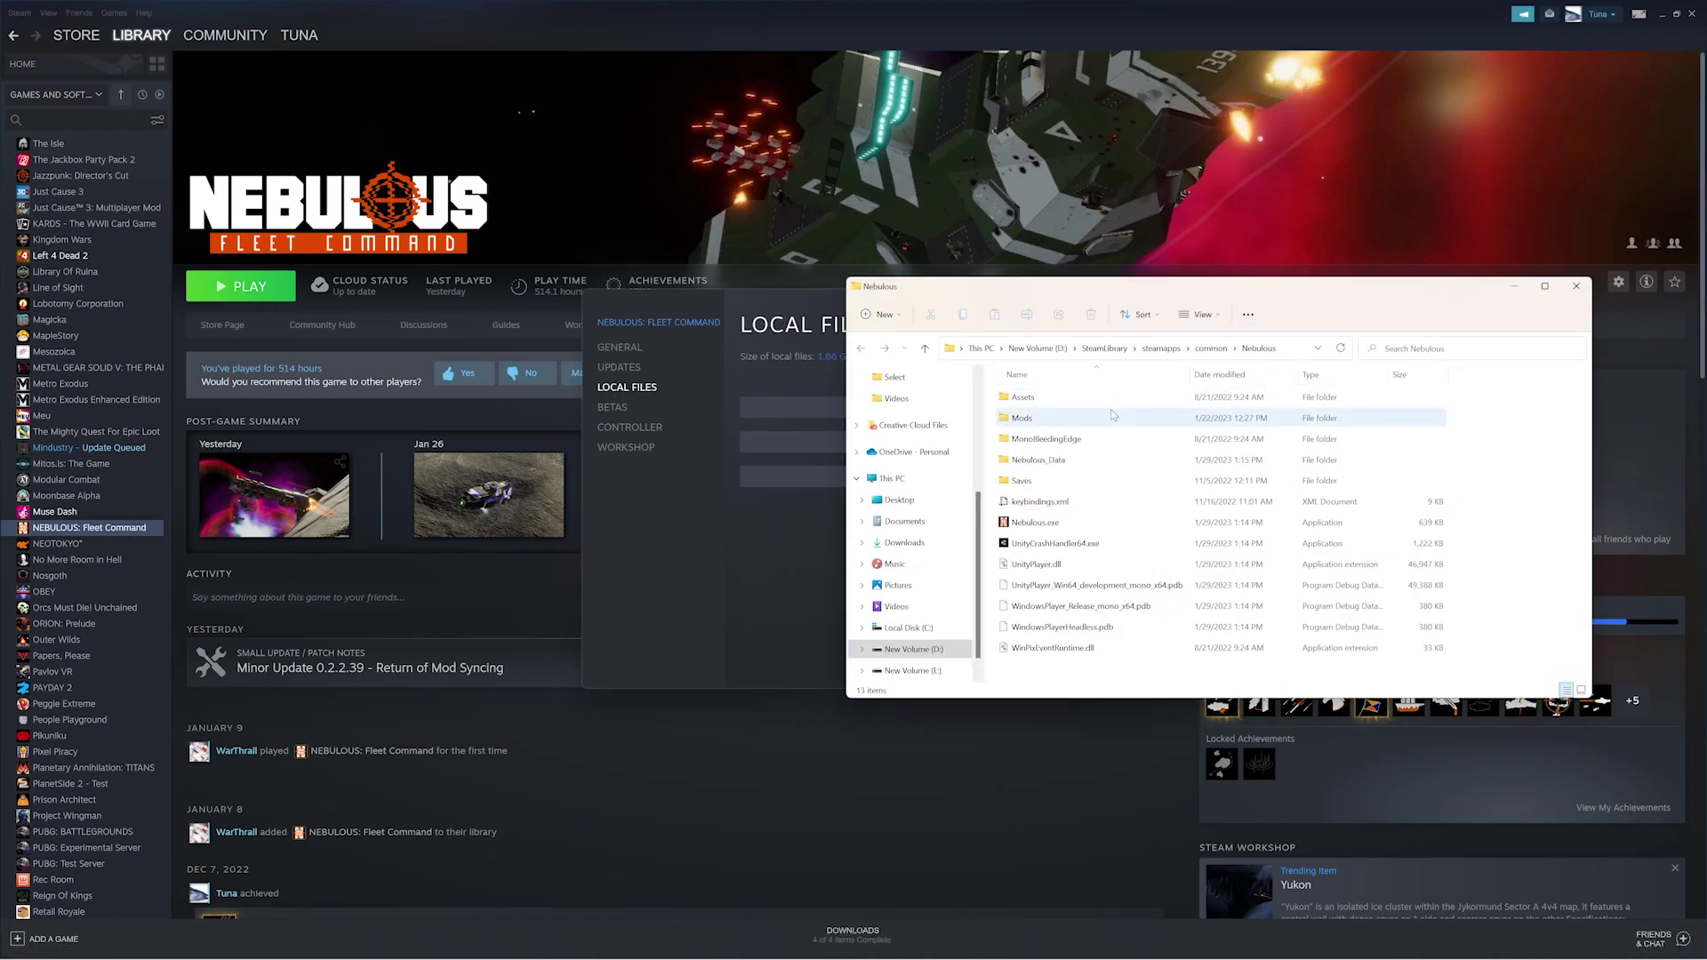
- Open the Managed folder inside Nebulous_Data and sort its files by type
double_click(1109, 460)
double_click(1095, 400)
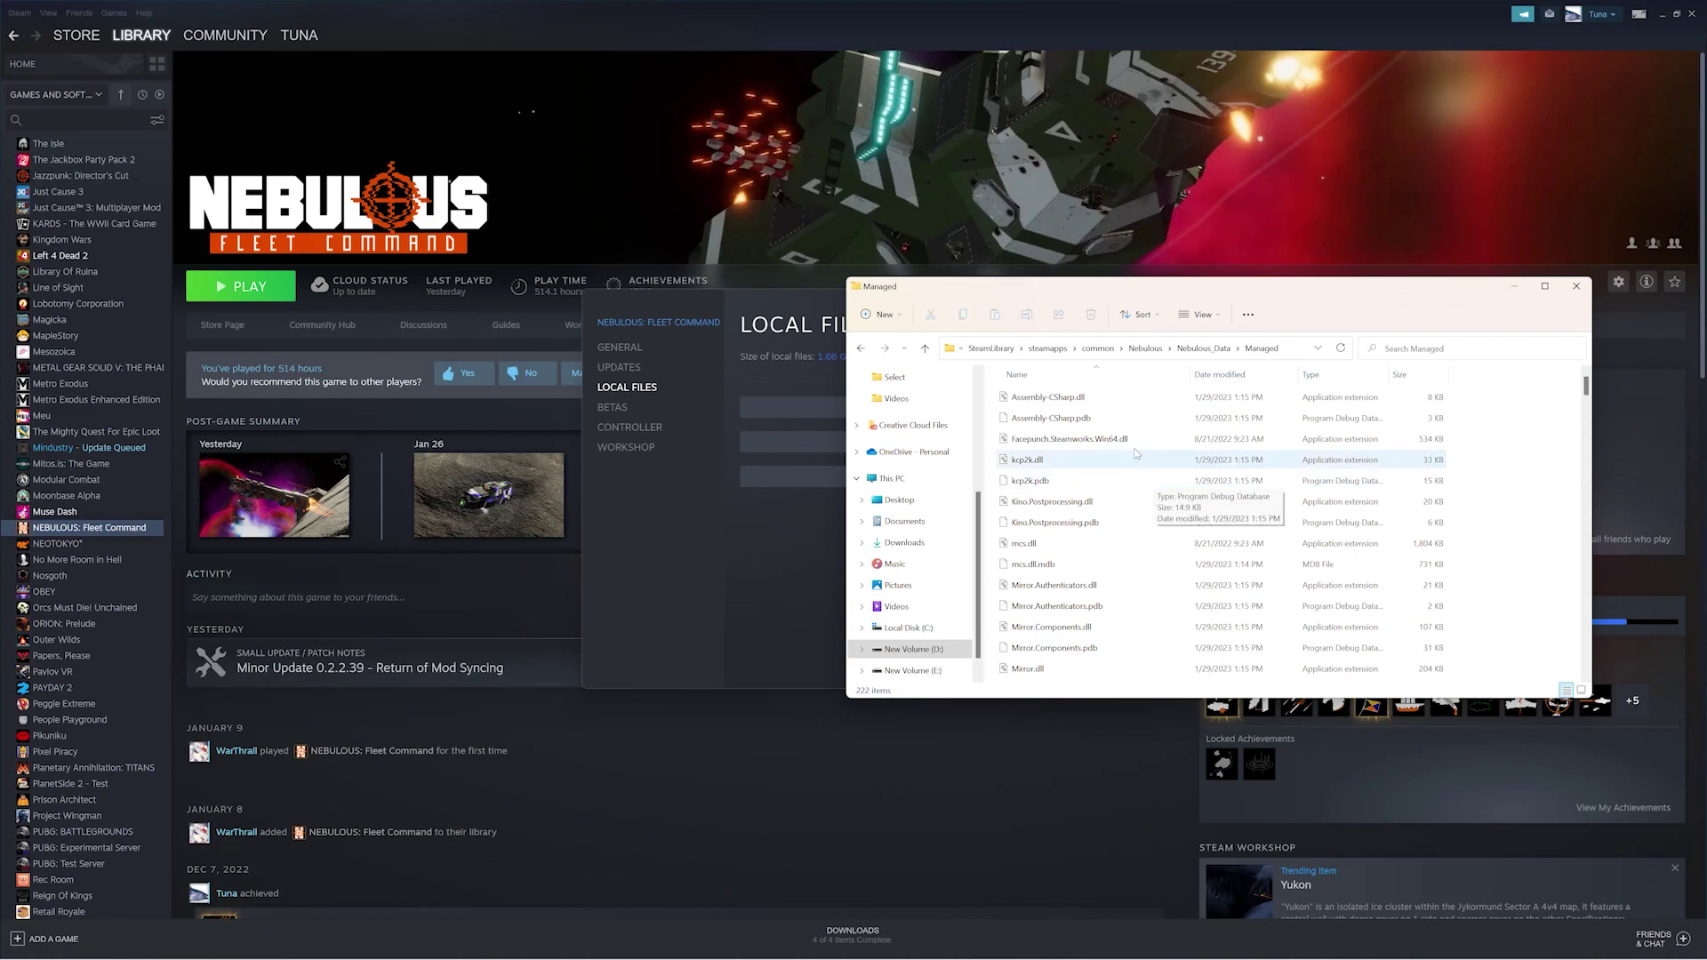
left_click(1335, 380)
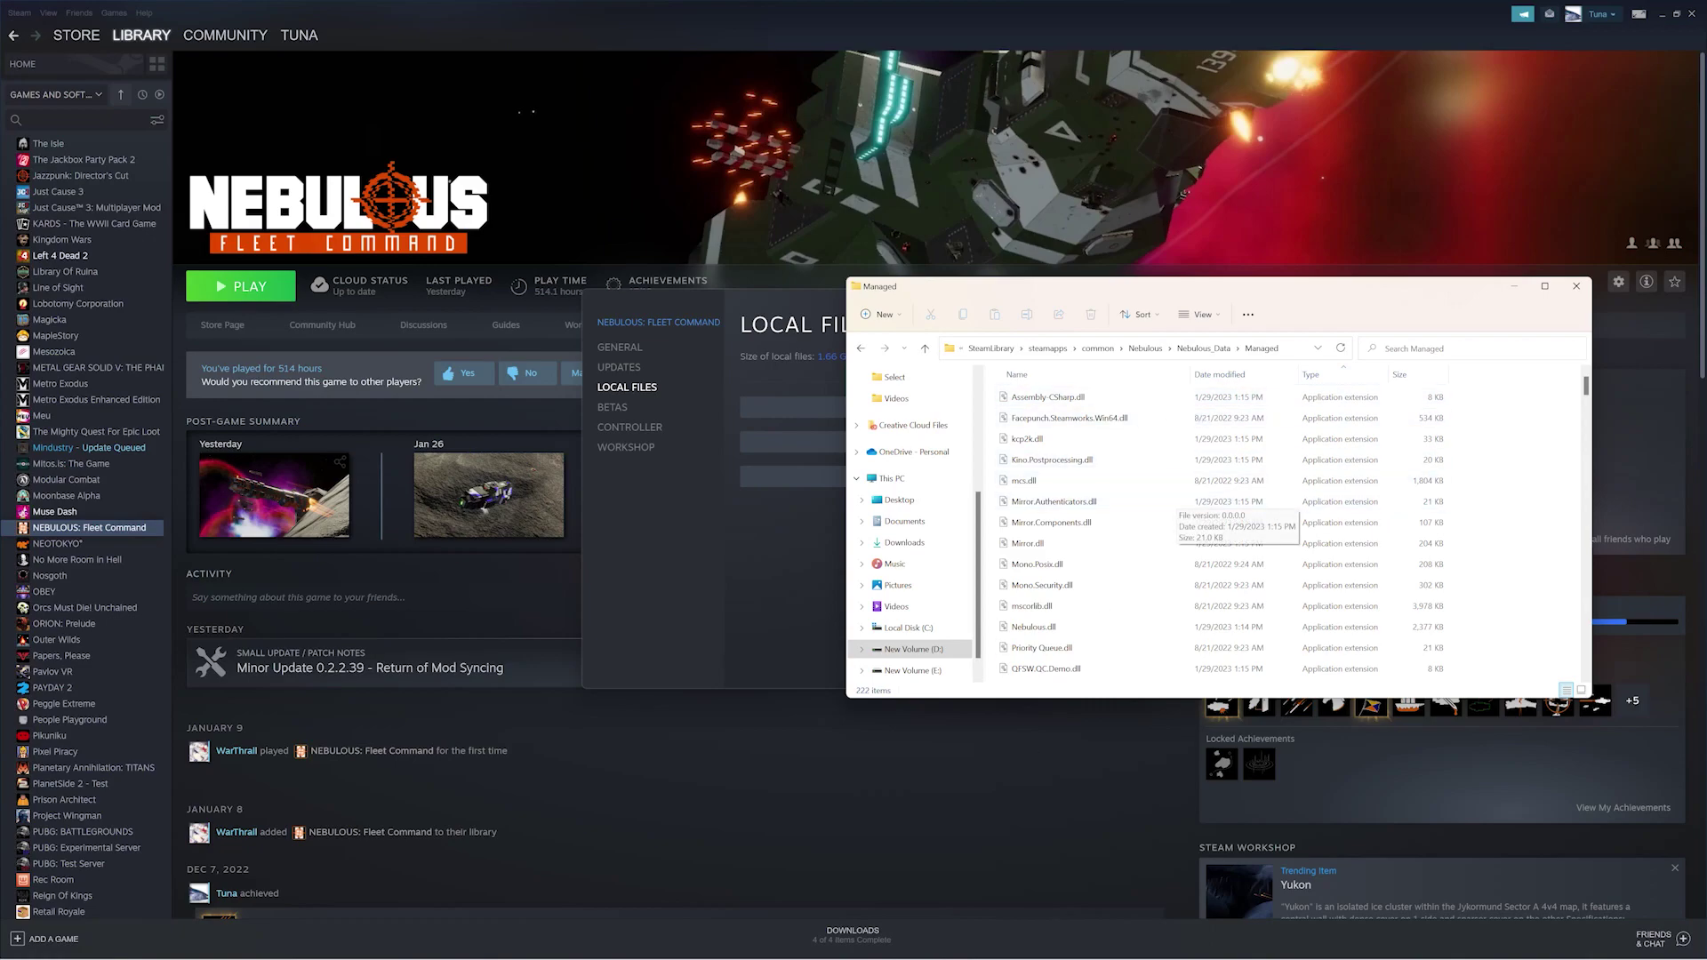
- Switch back to Unity, show the Lib folder in File Explorer, and place its window beside the game's Managed folder
left_click(990, 941)
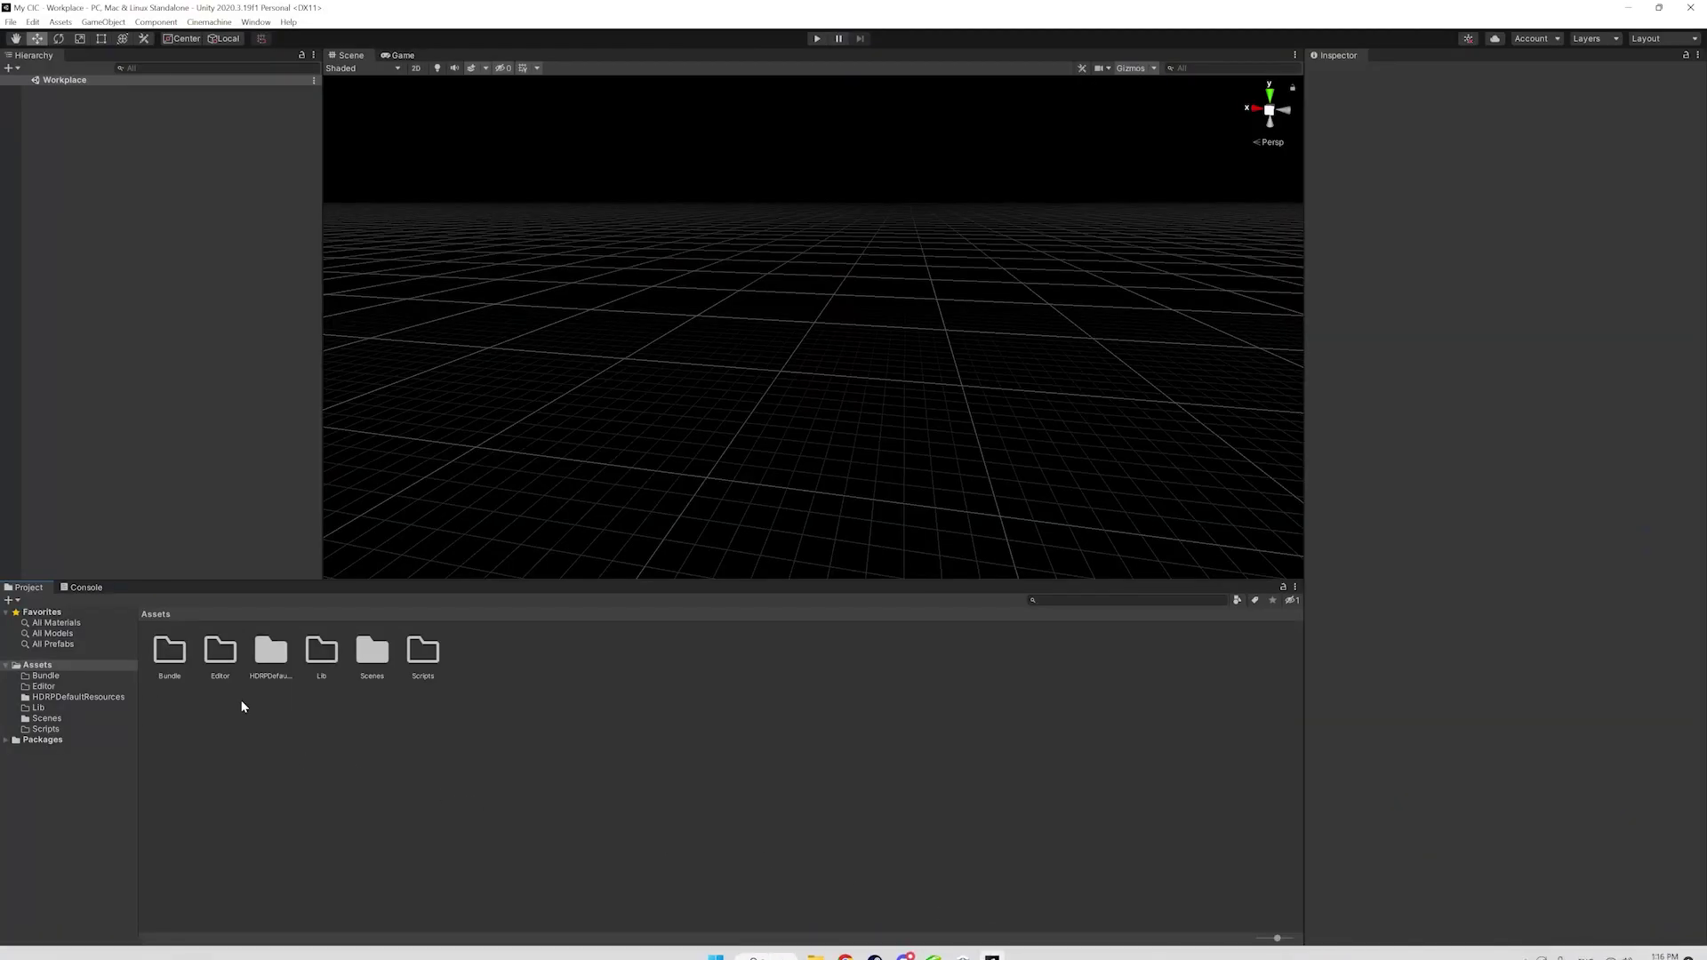
left_click(116, 709)
right_click(359, 724)
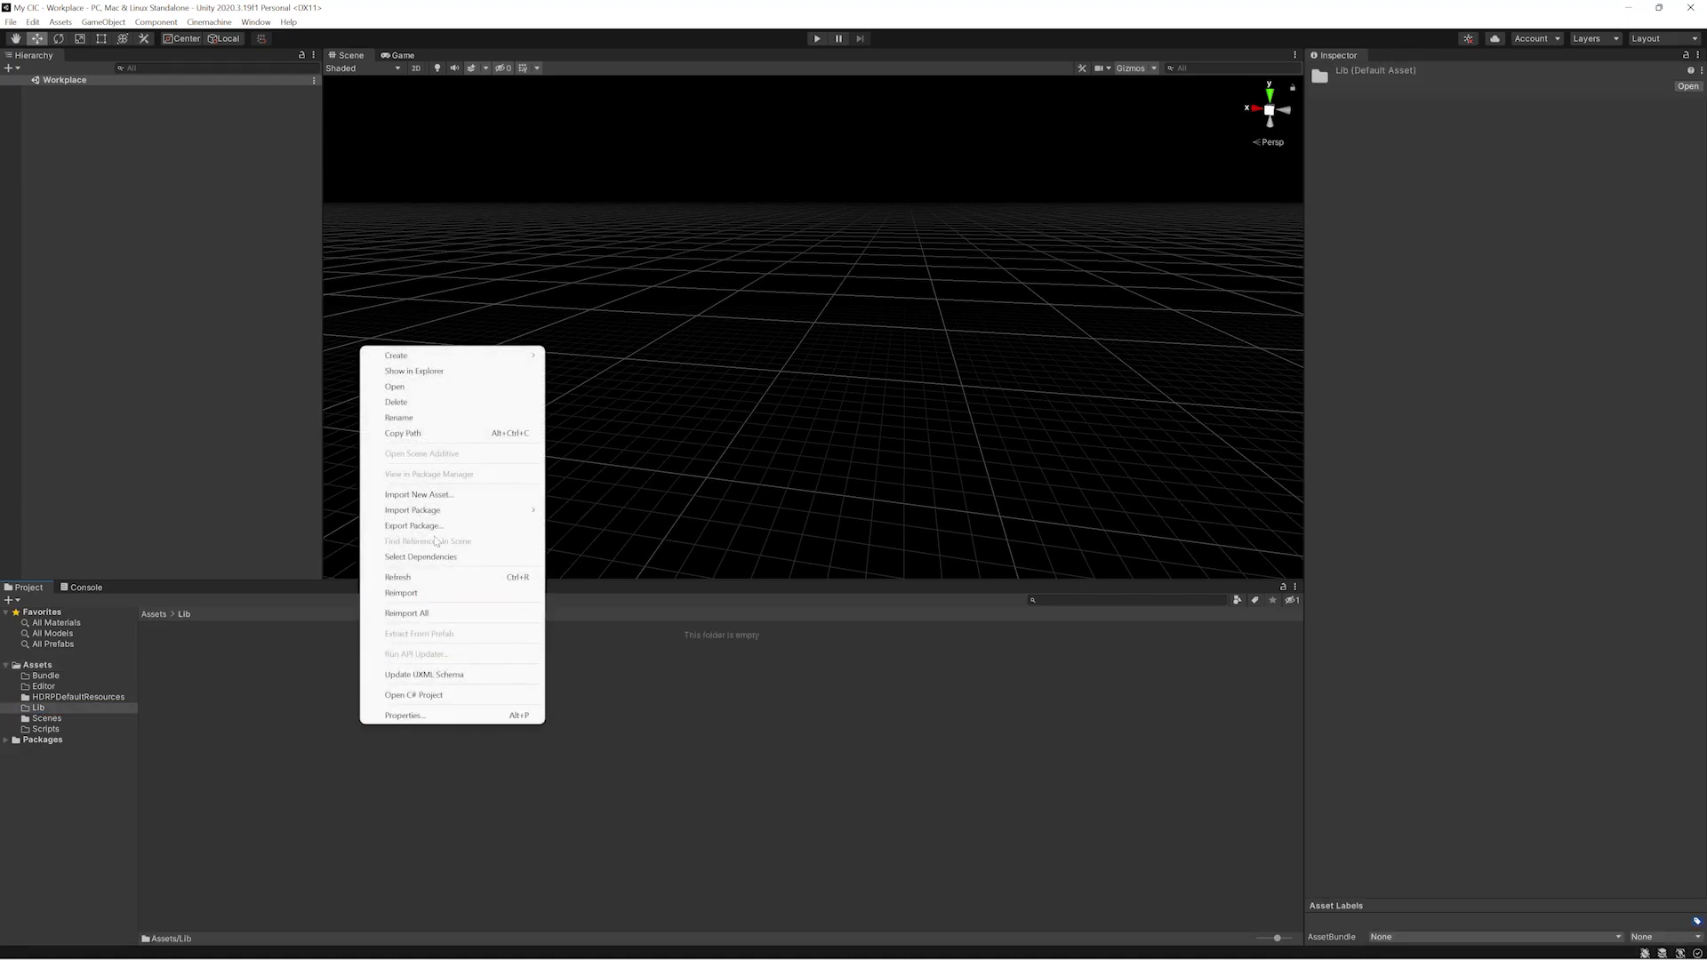
left_click(445, 371)
left_click_drag(1124, 293, 383, 263)
key("Return")
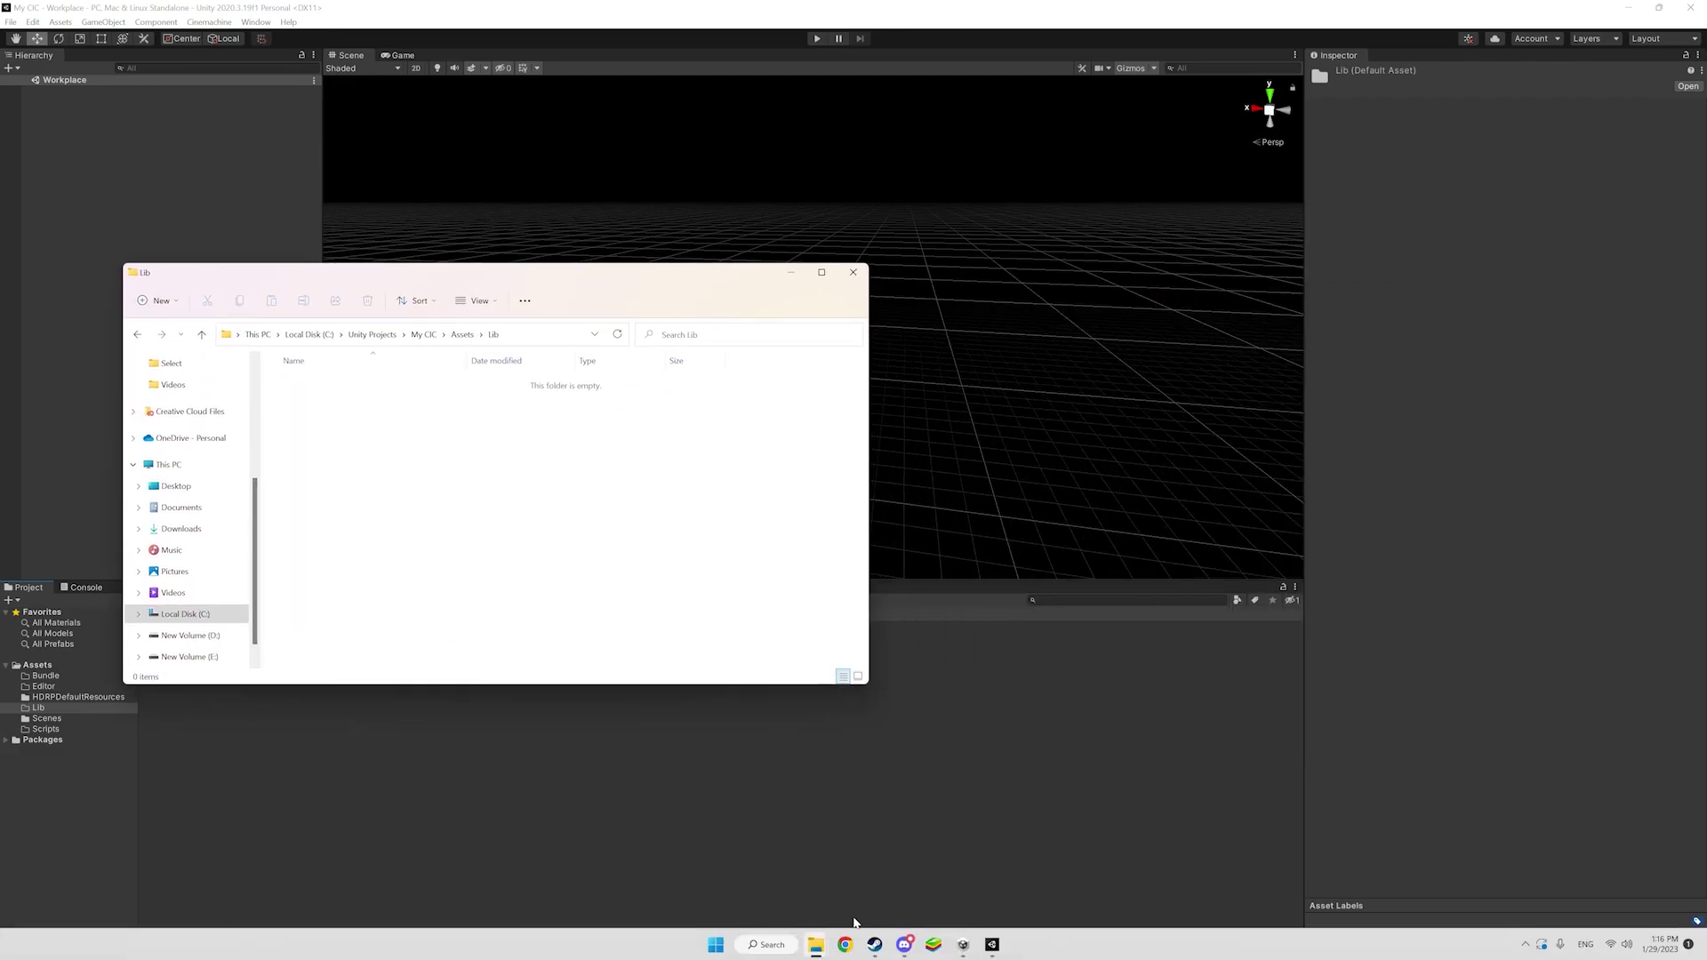
mouse_move(816, 944)
left_click(782, 891)
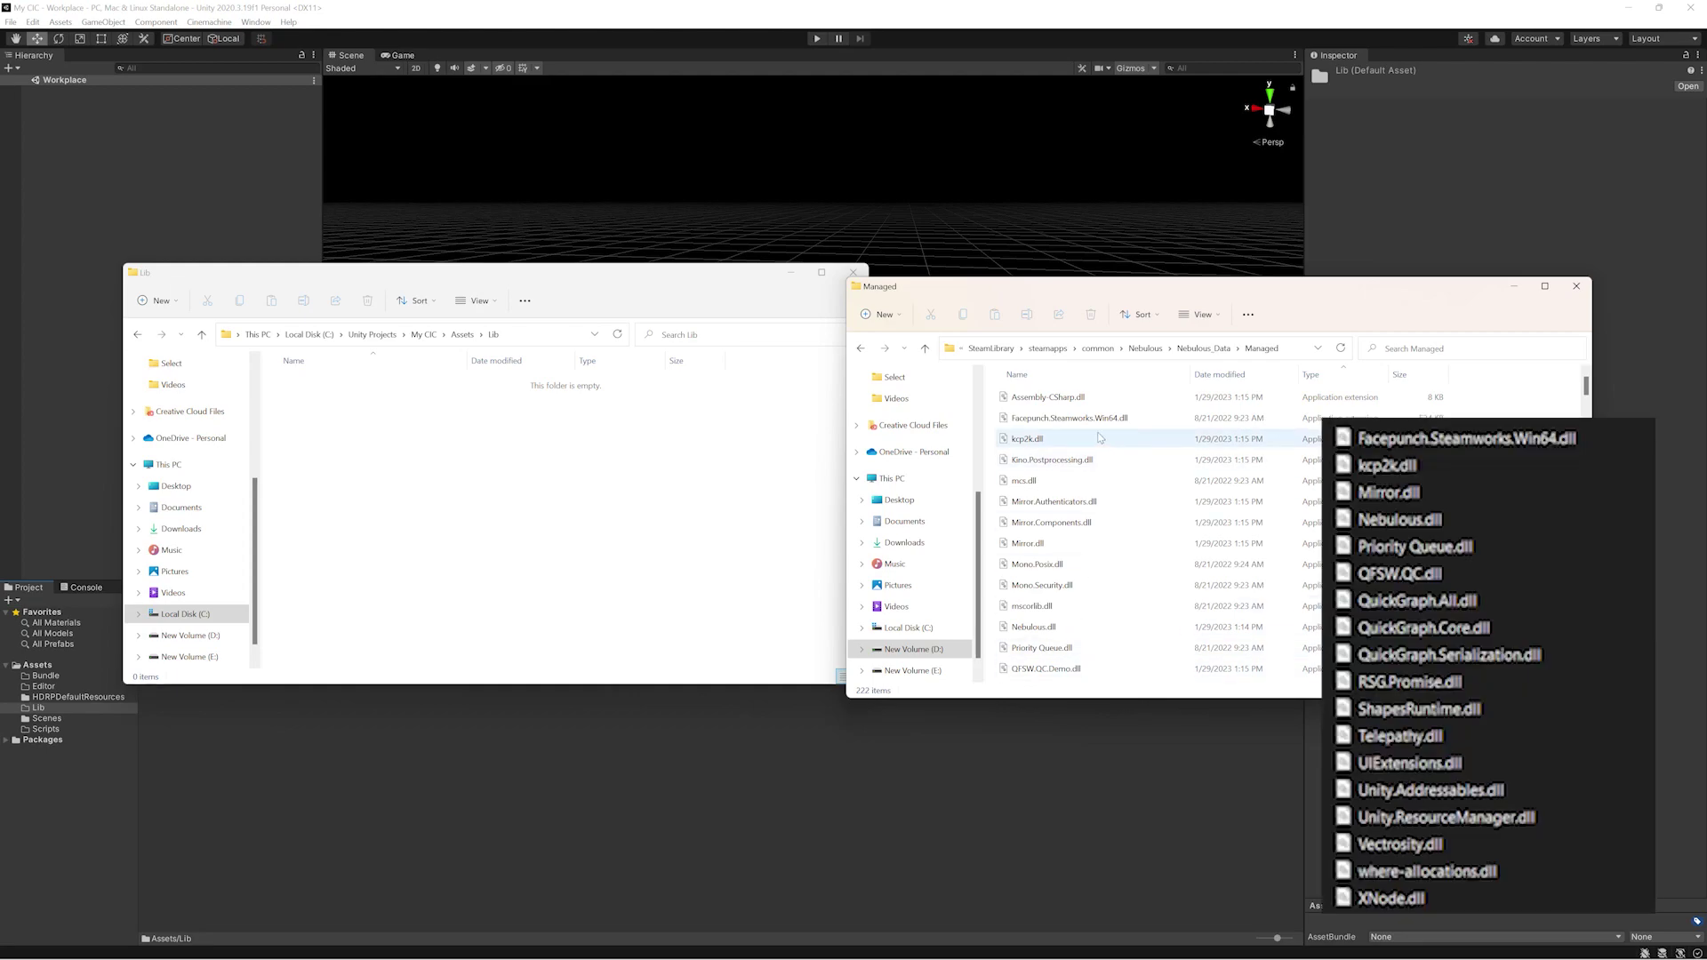
- Copy Facepunch.Steamworks.Win64.dll, kcp2k.dll, Mirror.dll, Nebulous.dll and Priority Queue.dll from the Managed folder into Lib
left_click_drag(1071, 420, 557, 453)
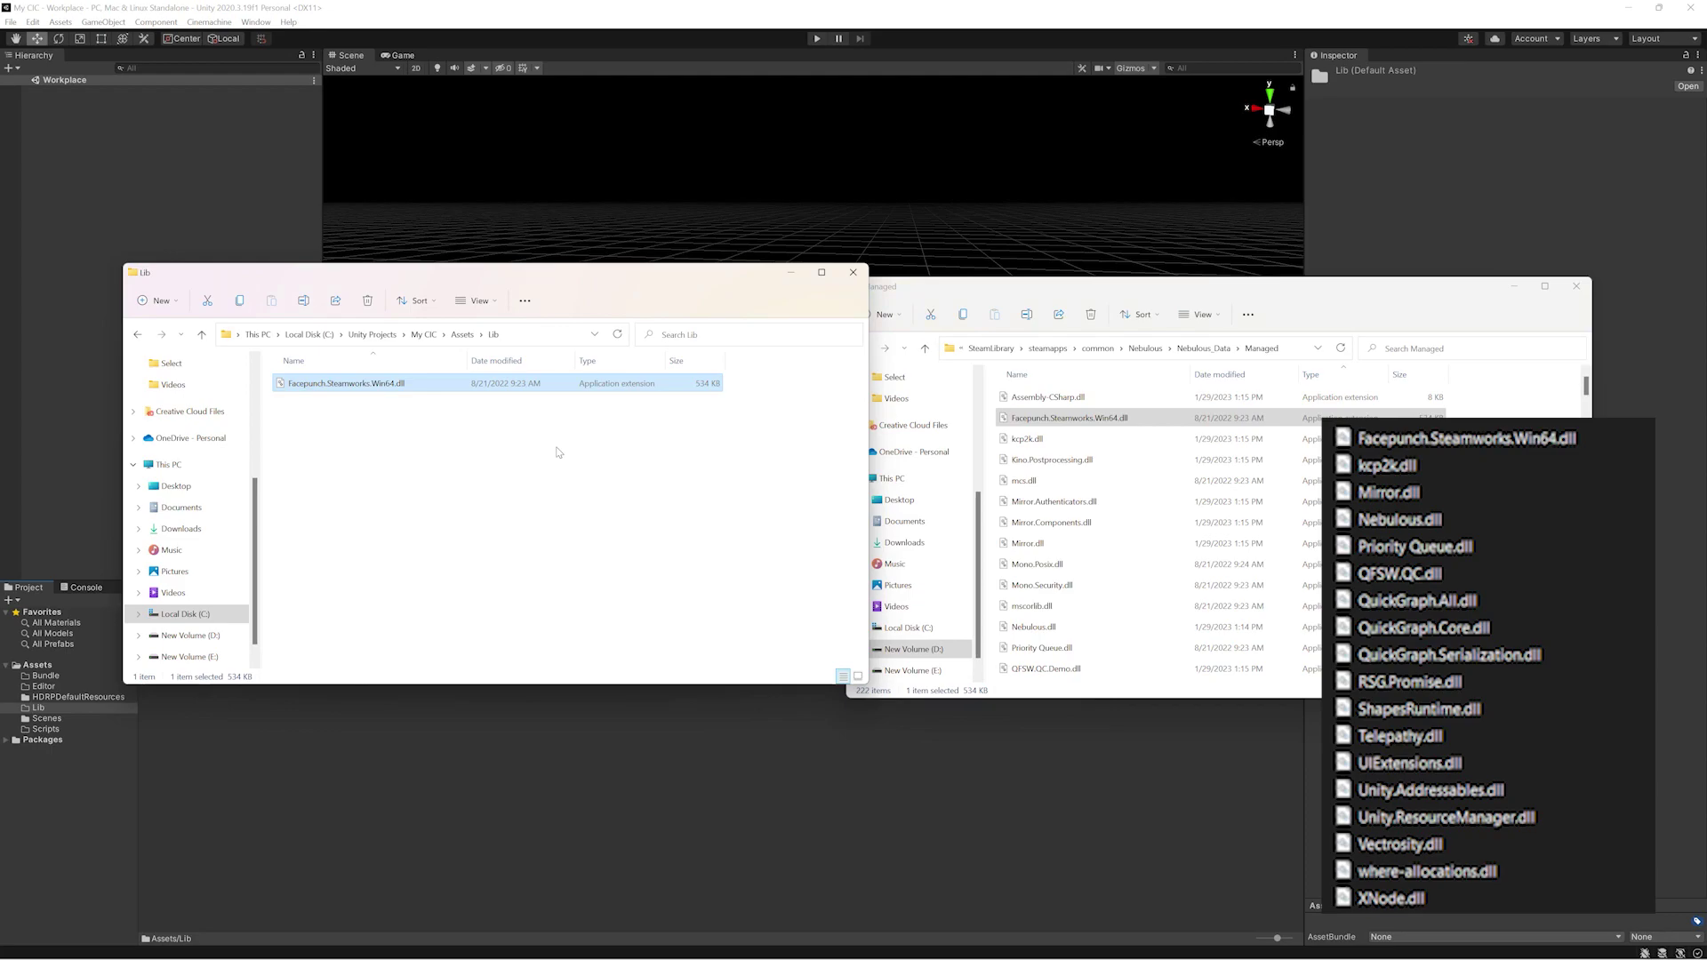
left_click_drag(1027, 438, 534, 495)
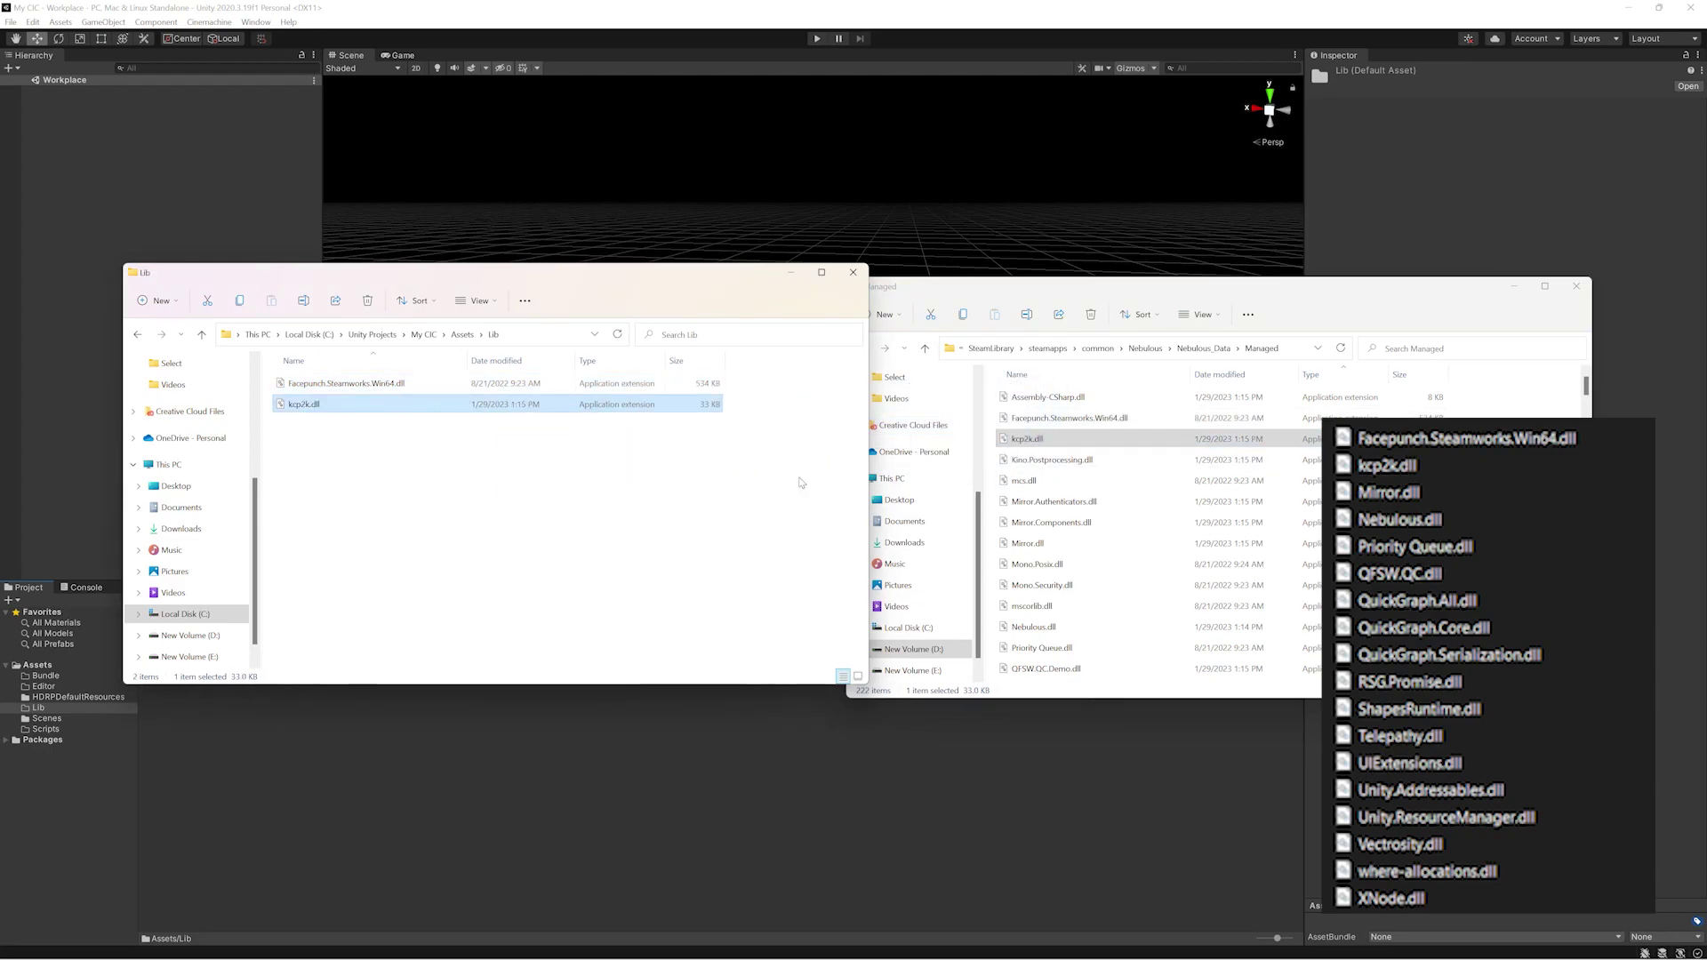
left_click_drag(1027, 543, 584, 514)
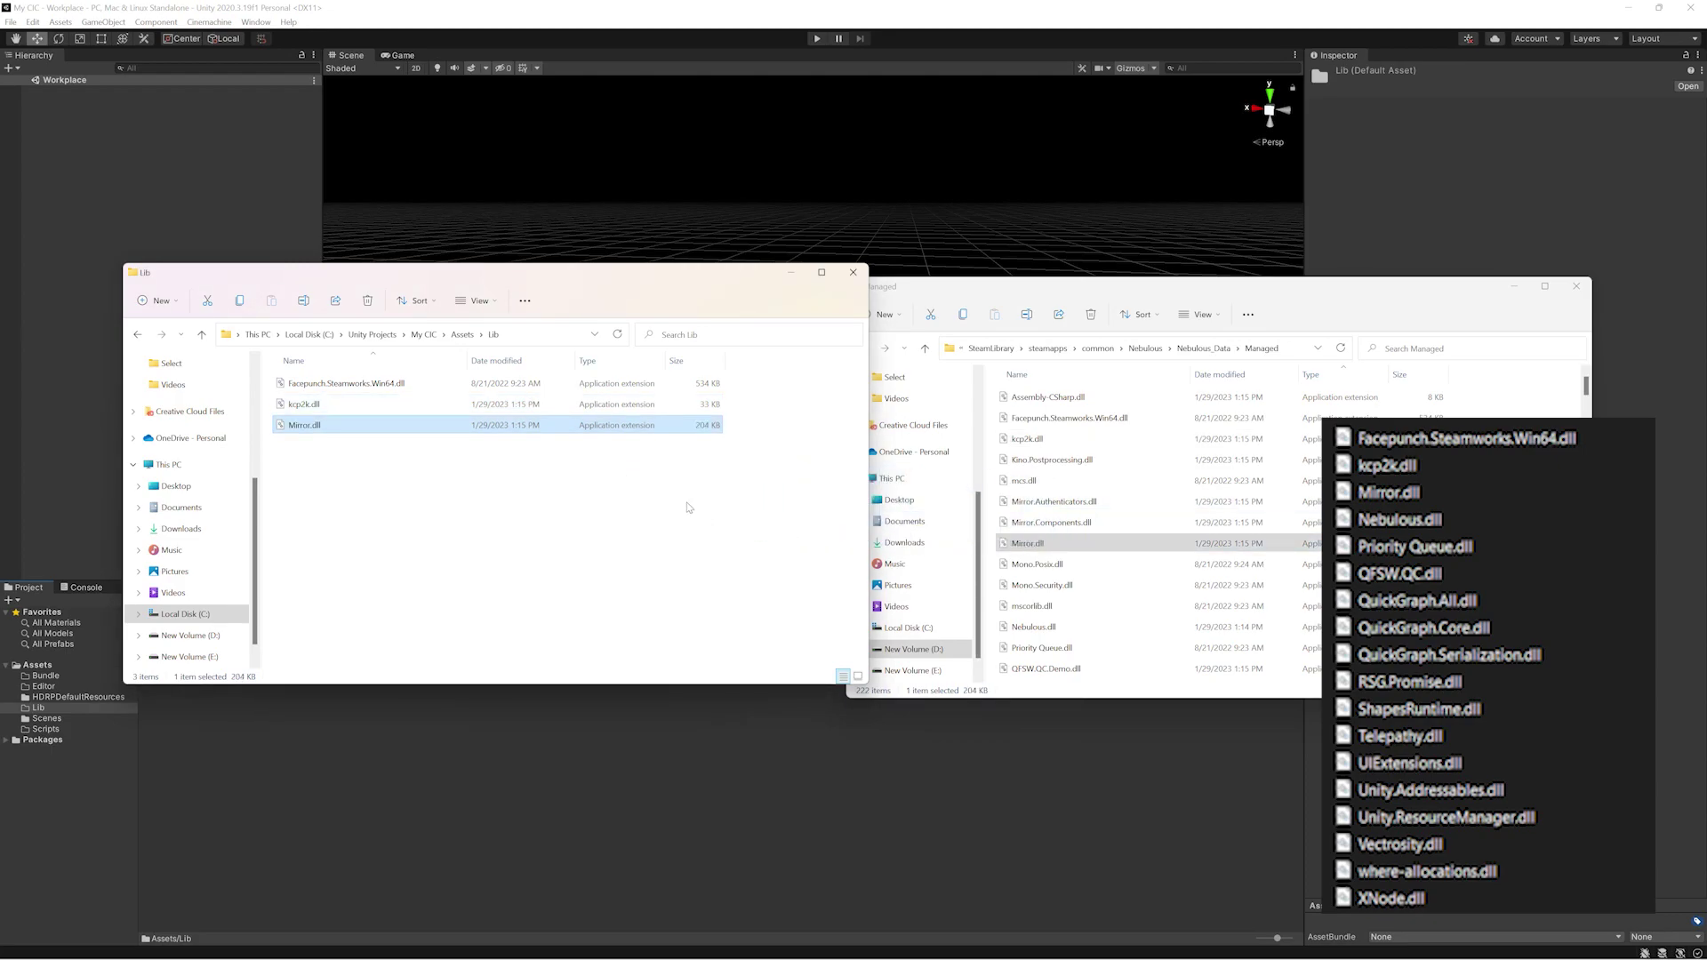
left_click_drag(1033, 626, 564, 552)
left_click_drag(1042, 647, 606, 561)
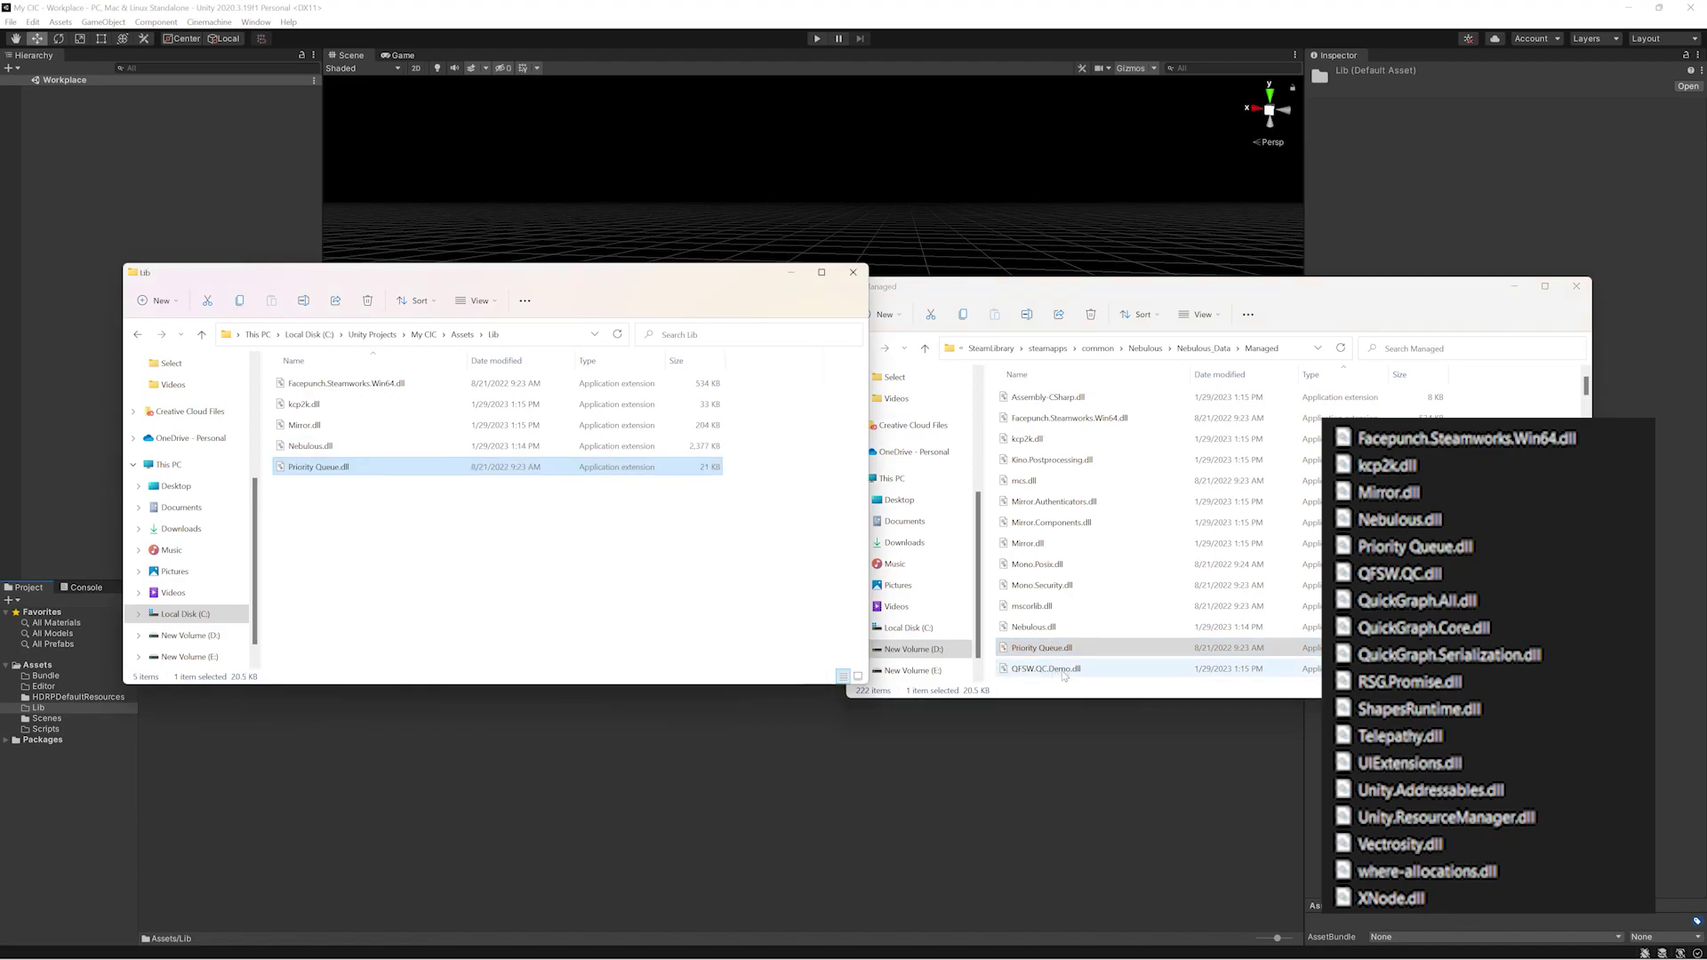
- Copy QFSW.QC.dll, QuickGraph.Core.dll and QuickGraph.All.dll from the Managed folder into Lib
left_click_drag(1060, 674, 1059, 676)
left_click_drag(1058, 674, 1058, 674)
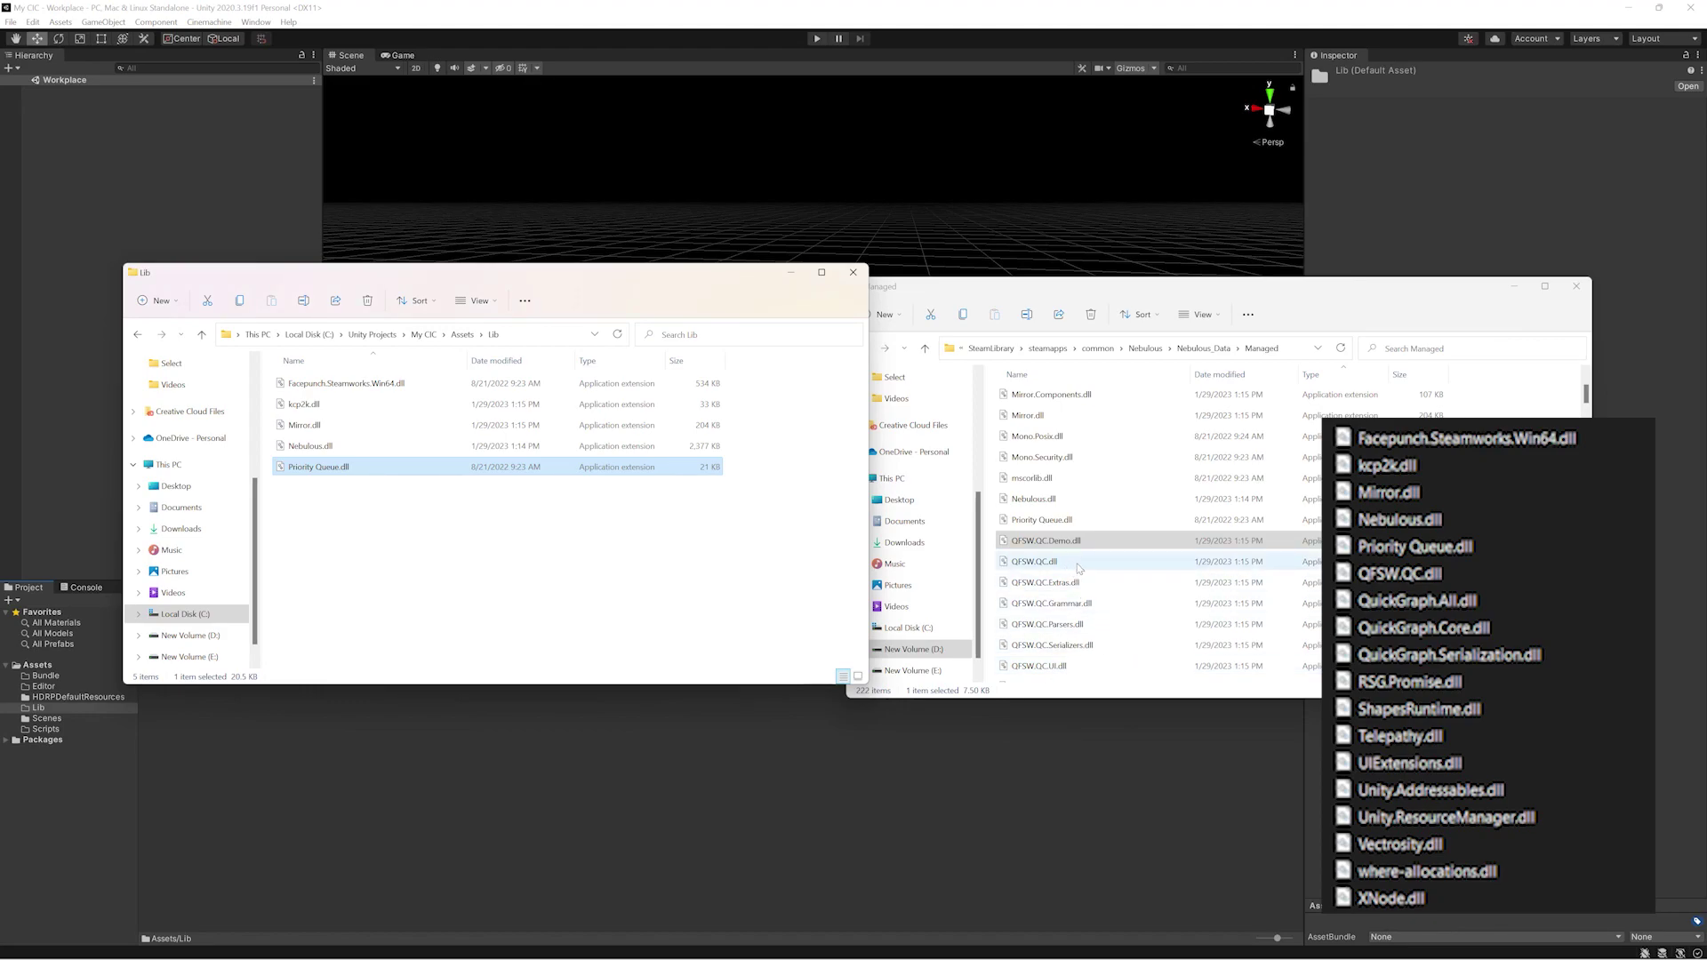
left_click_drag(1083, 569, 629, 562)
scroll(1127, 622, "down", 1)
scroll(1122, 623, "down", 1)
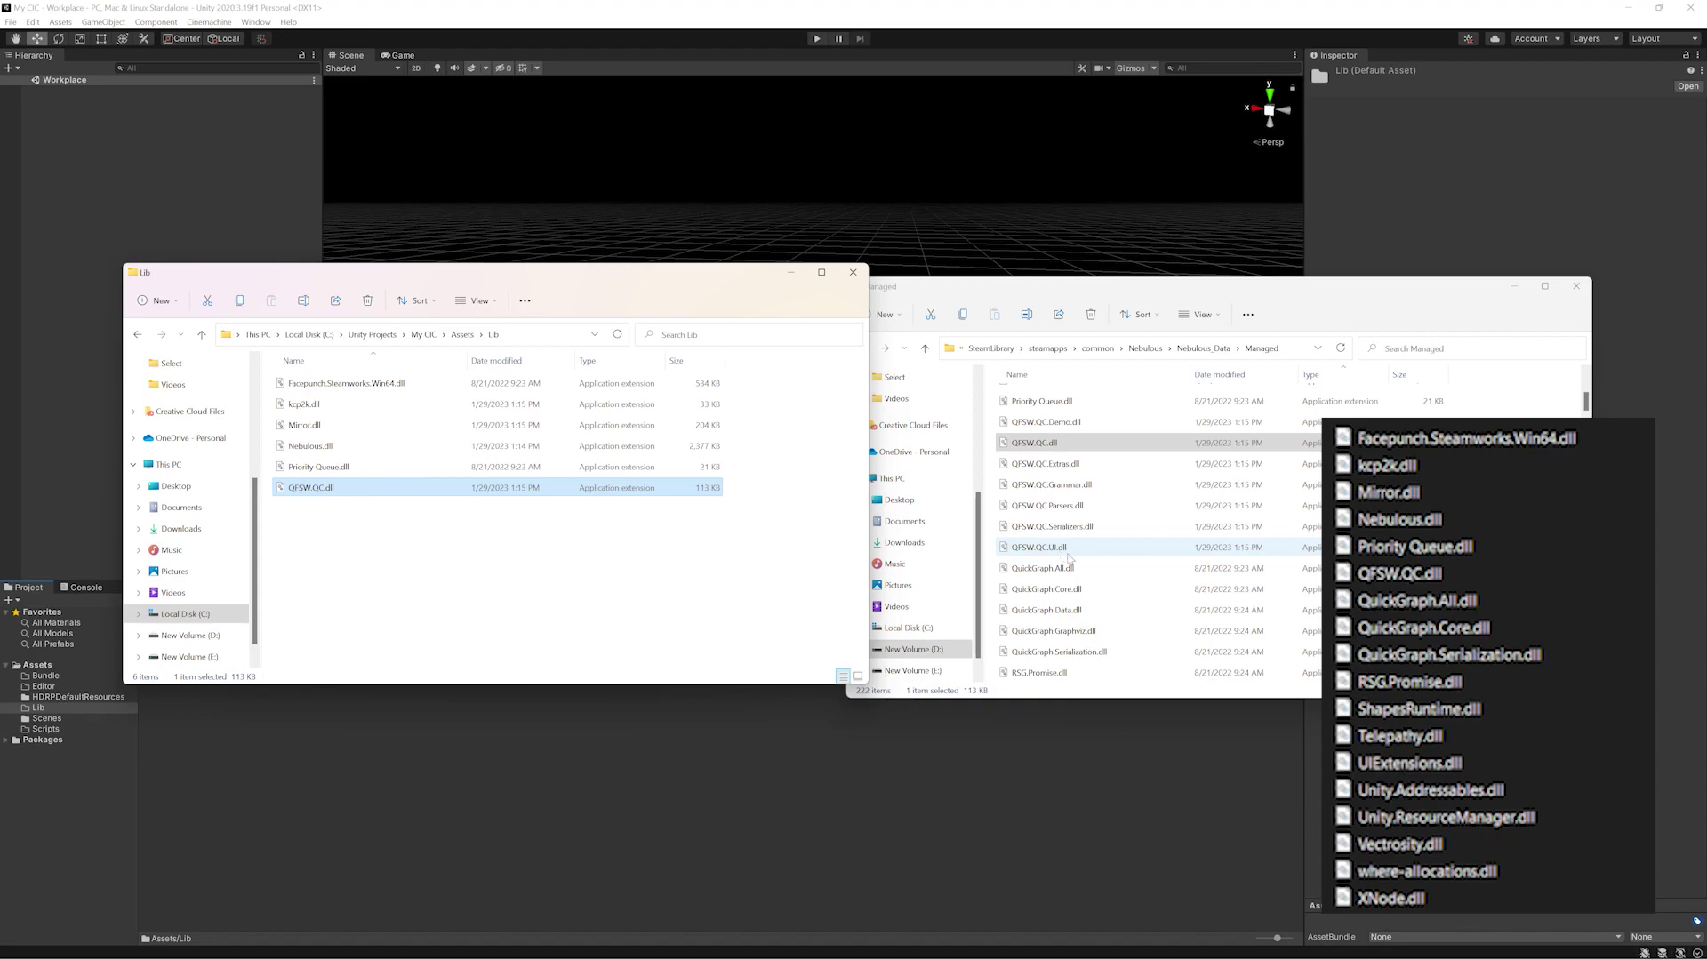
left_click_drag(1040, 590, 639, 562)
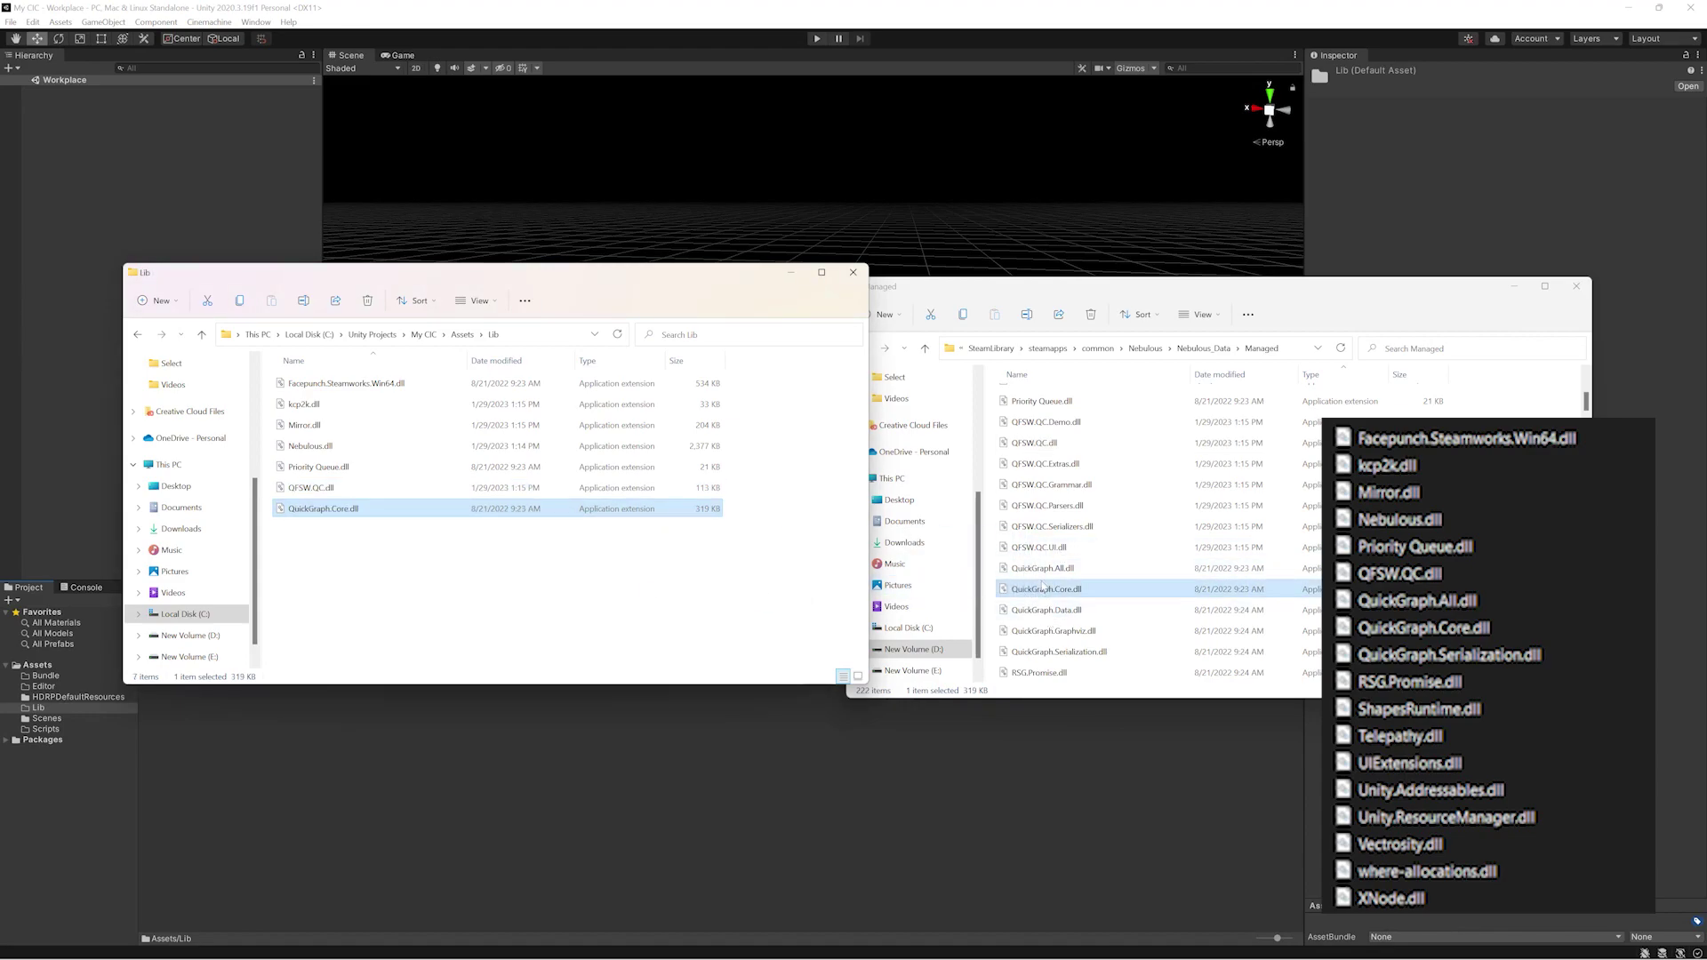
left_click_drag(1037, 571, 630, 576)
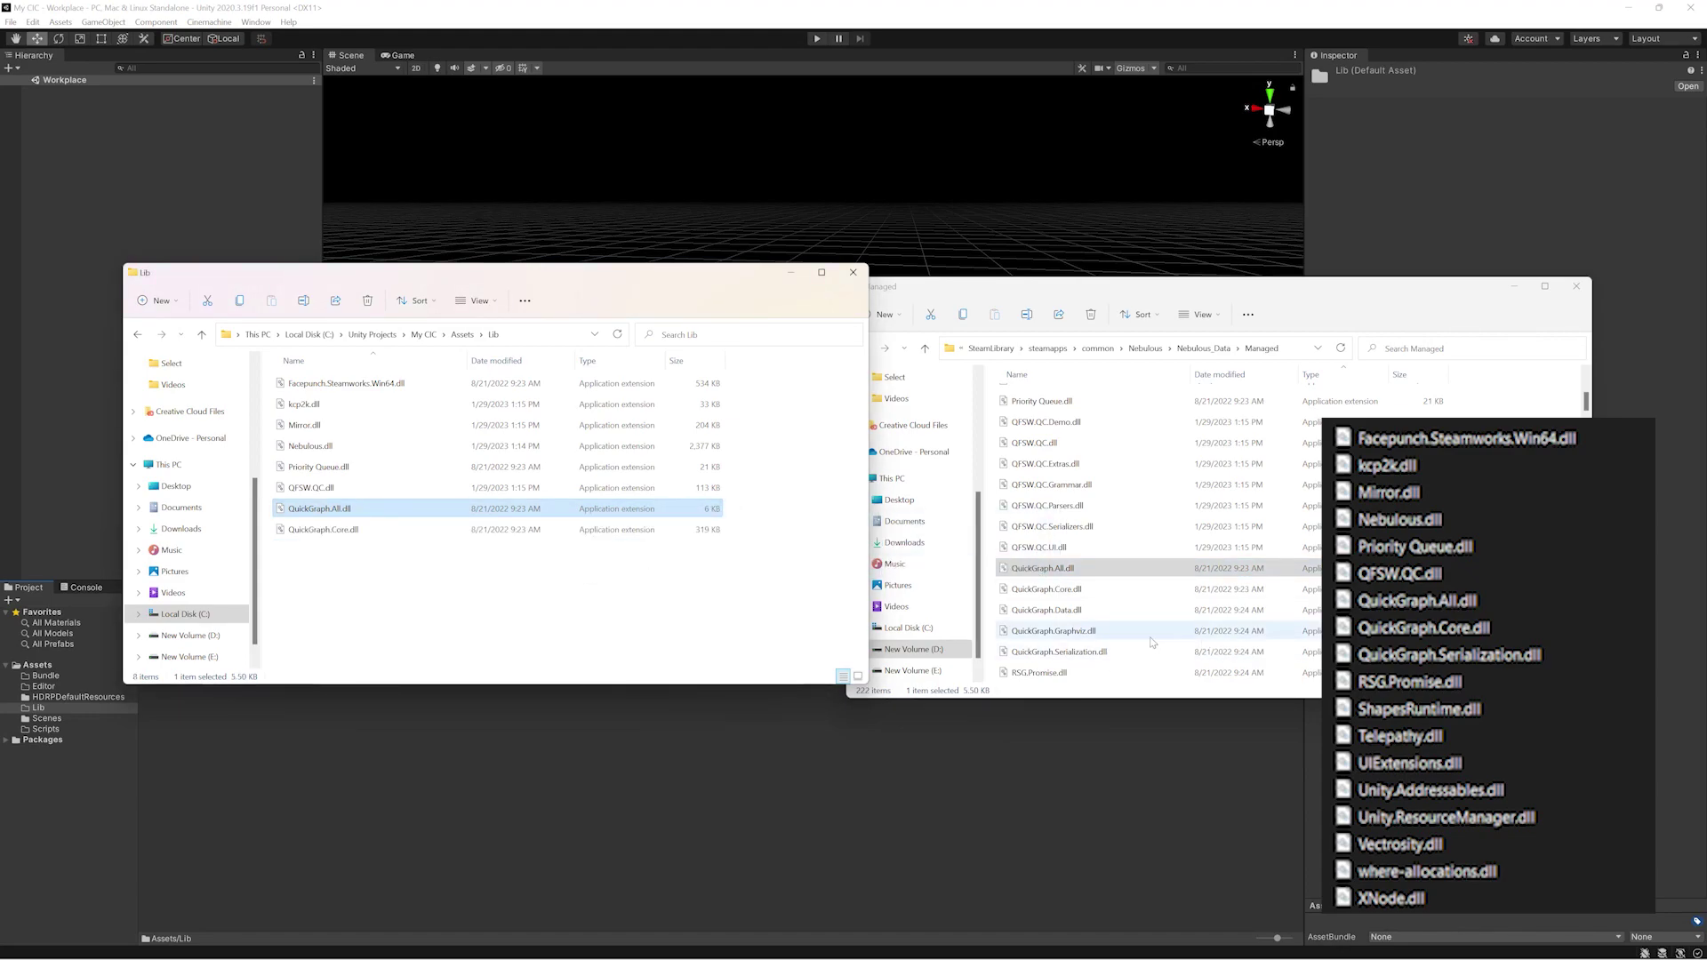
- Copy QuickGraph.Serialization.dll, RSG.Promise.dll, ShapesRuntime.dll and Telepathy.dll from the Managed folder into Lib
left_click_drag(1077, 653, 611, 620)
left_click_drag(1038, 673, 601, 627)
scroll(1122, 630, "down", 1)
left_click_drag(1046, 637, 743, 632)
scroll(1149, 621, "down", 4)
left_click_drag(1058, 591, 603, 615)
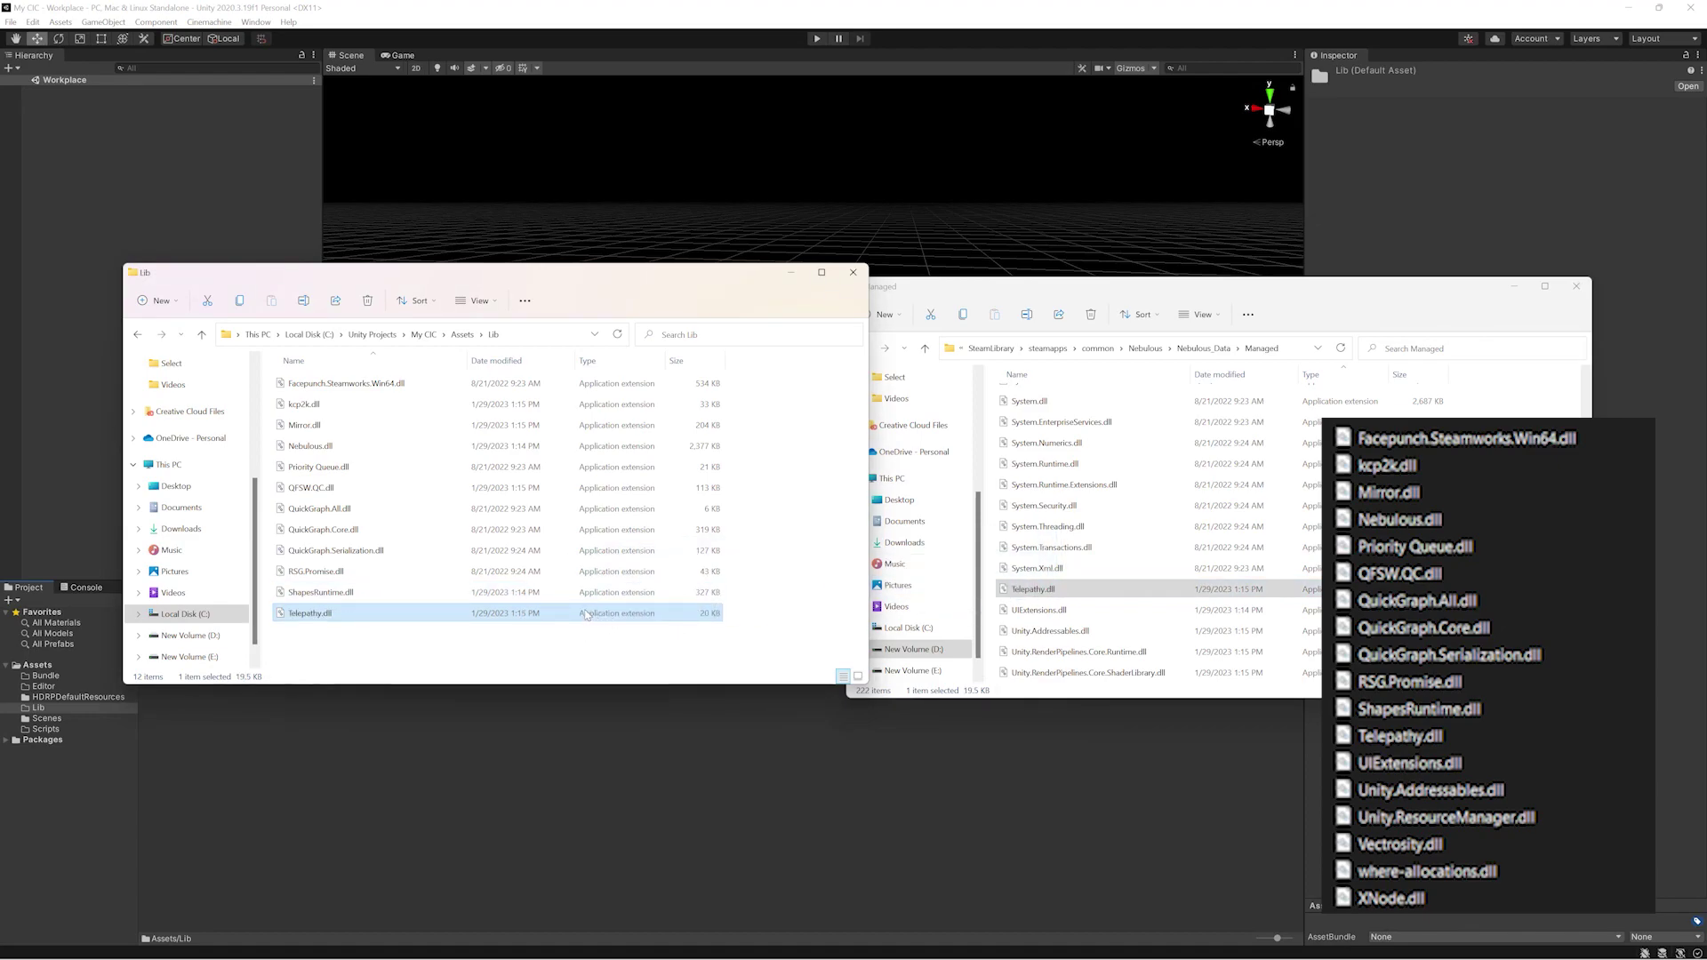
- Copy UIExtensions.dll, Unity.Addressables.dll and Unity.ResourceManager.dll from the Managed folder into Lib
left_click_drag(1039, 611, 532, 646)
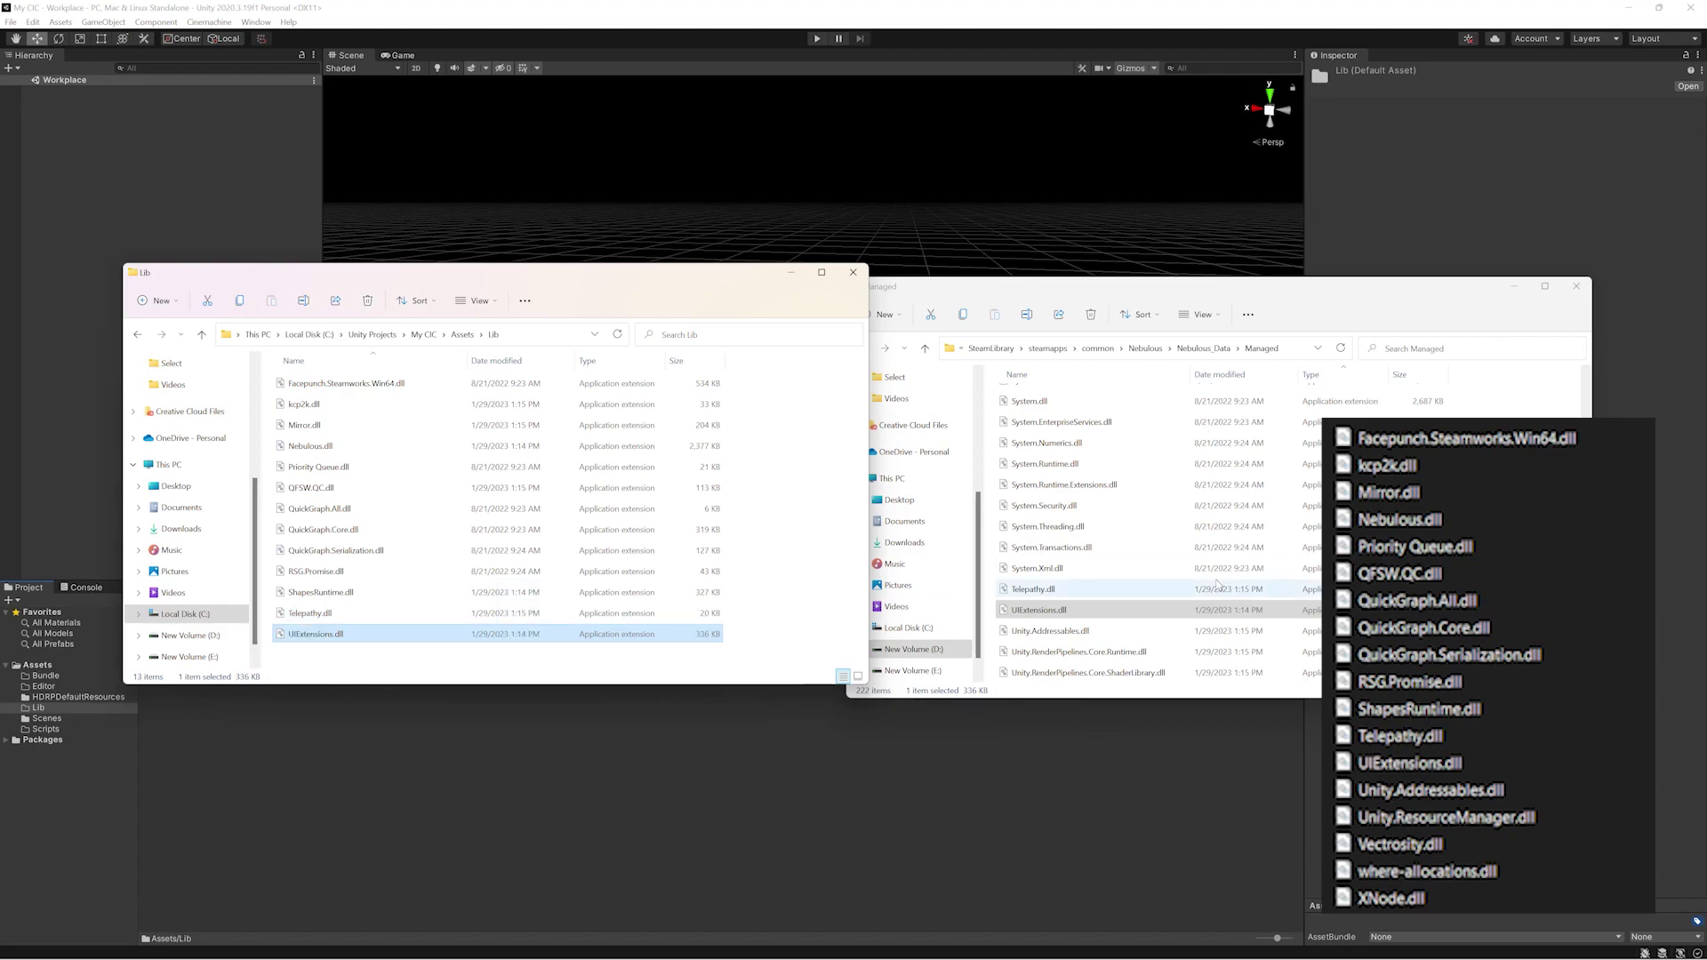
left_click_drag(1051, 632, 770, 632)
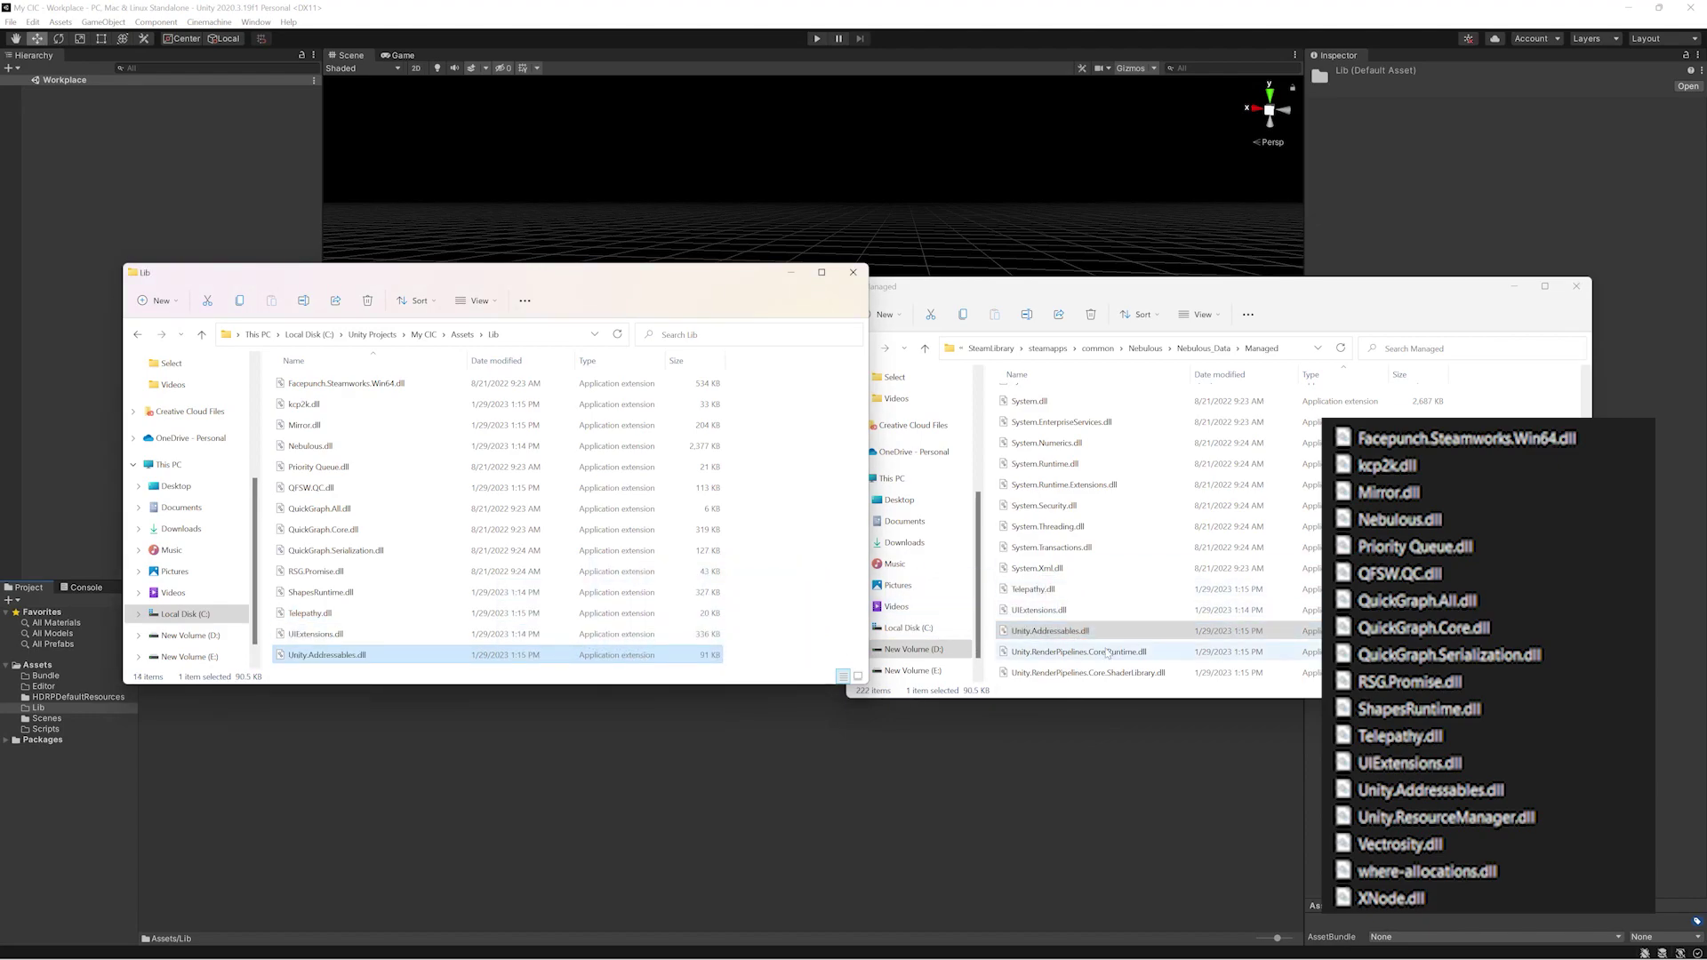
scroll(1067, 604, "down", 3)
left_click_drag(1058, 568, 798, 594)
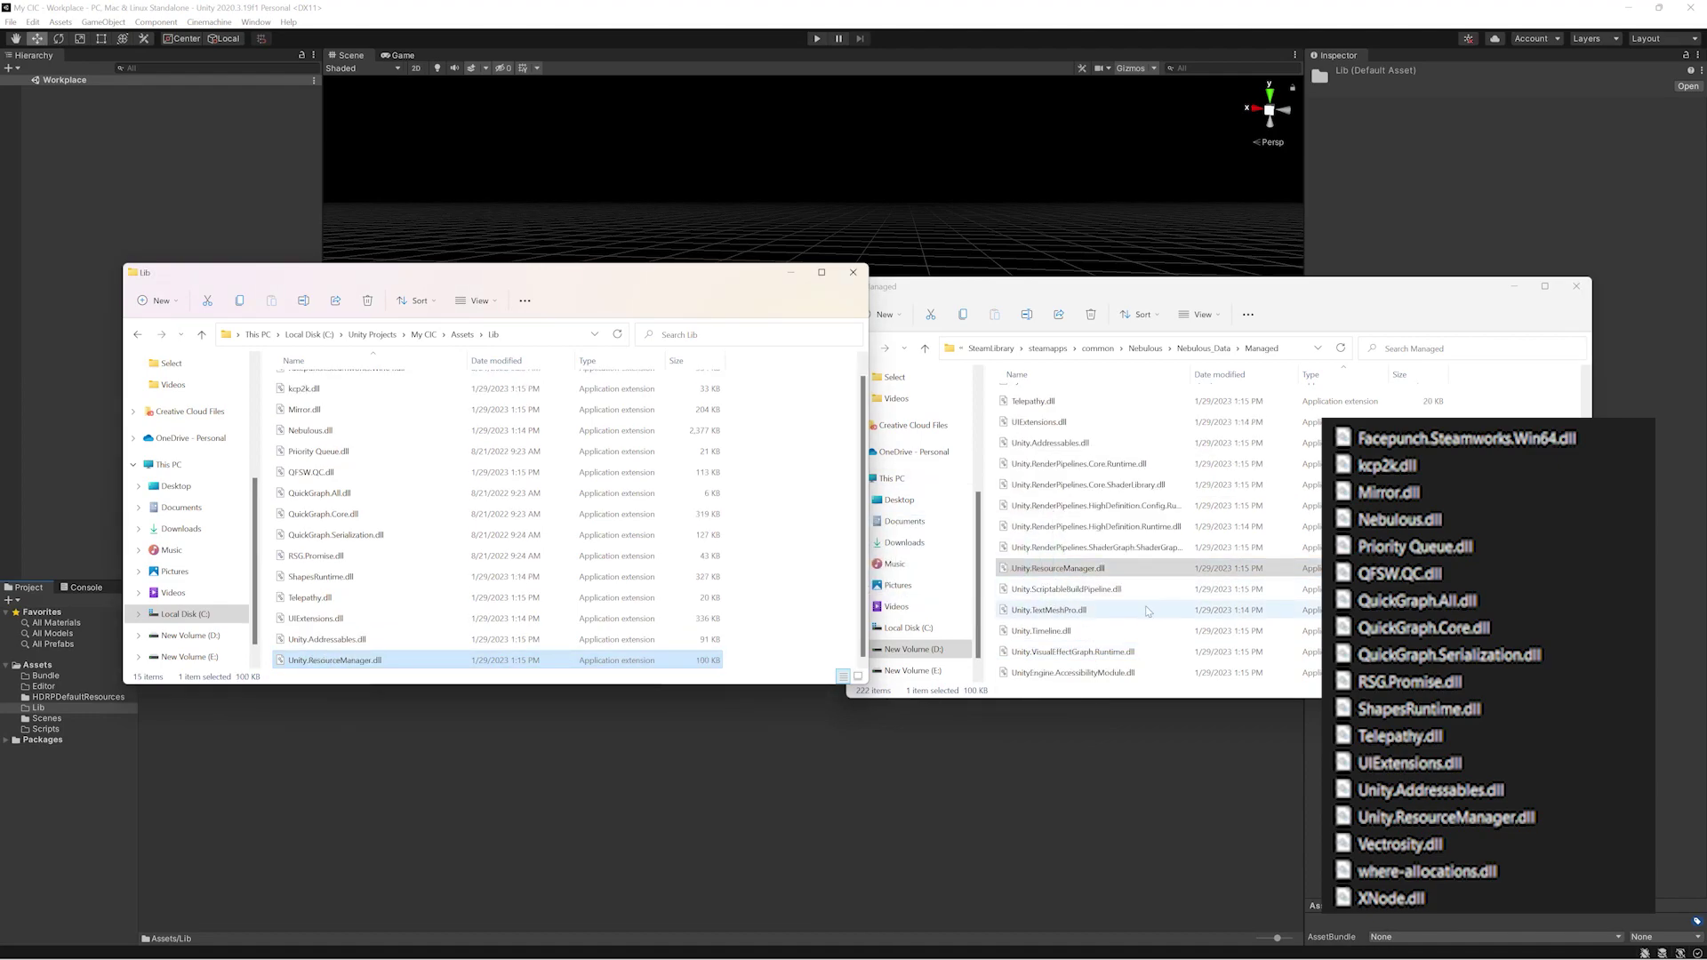
- Copy Vectrosity.dll and XNode.dll from the Managed folder into Lib, and return to Unity to import the libraries
scroll(1143, 613, "down", 6)
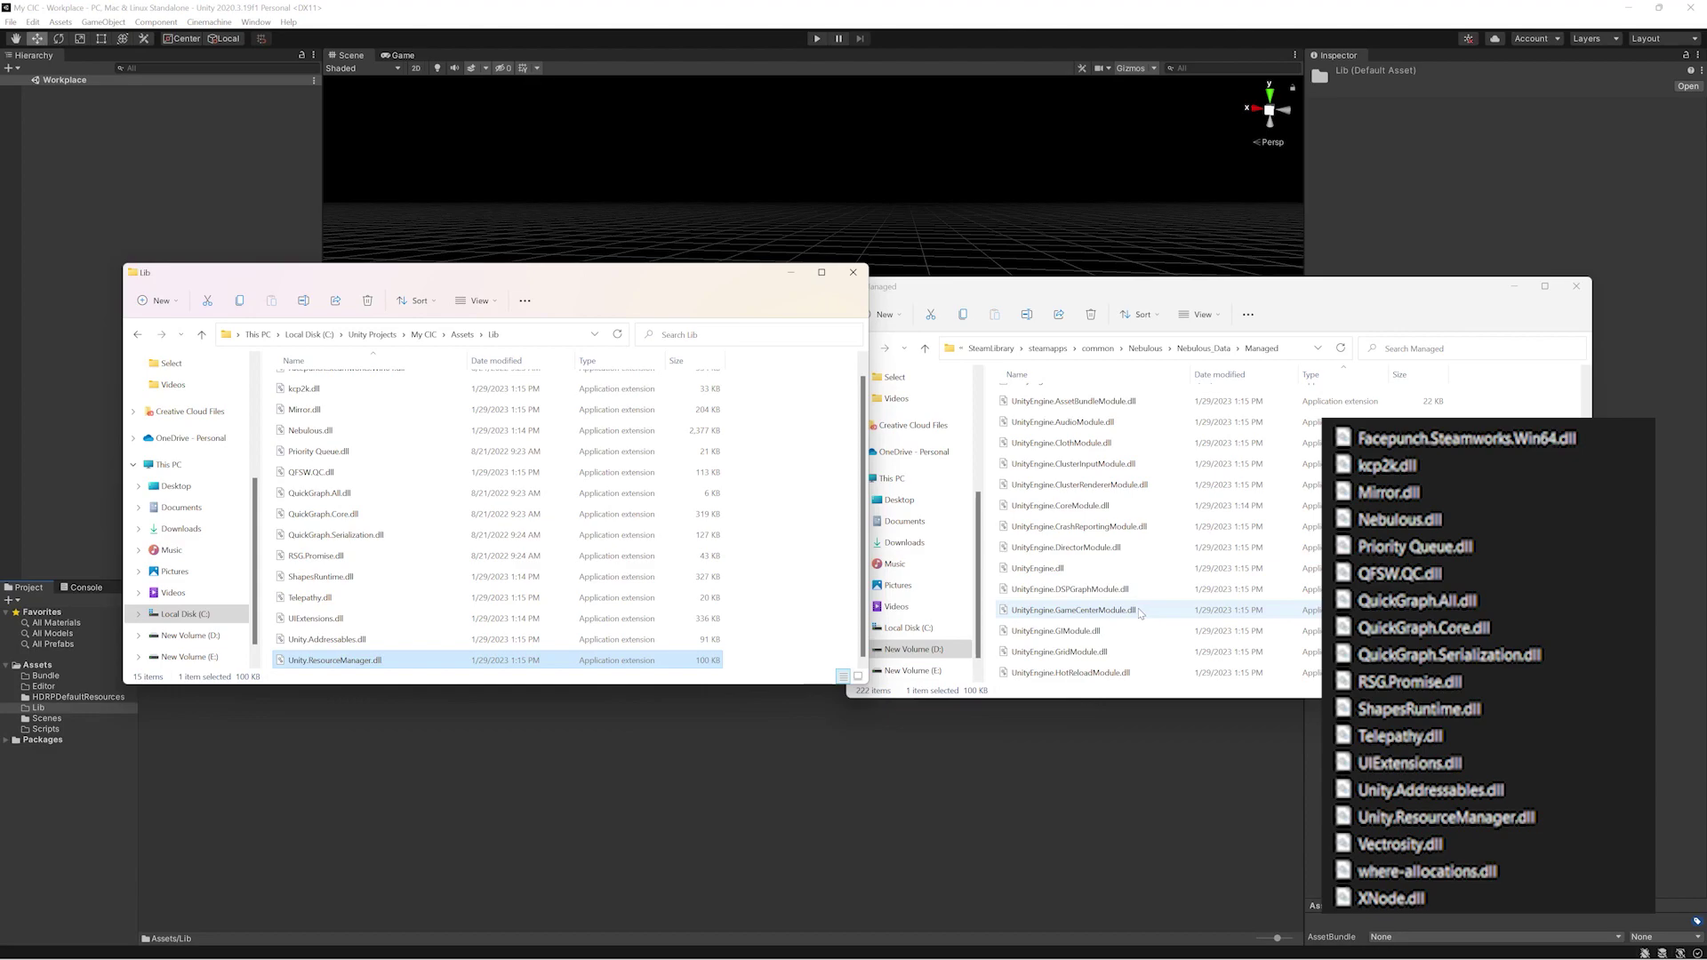
scroll(1134, 614, "down", 15)
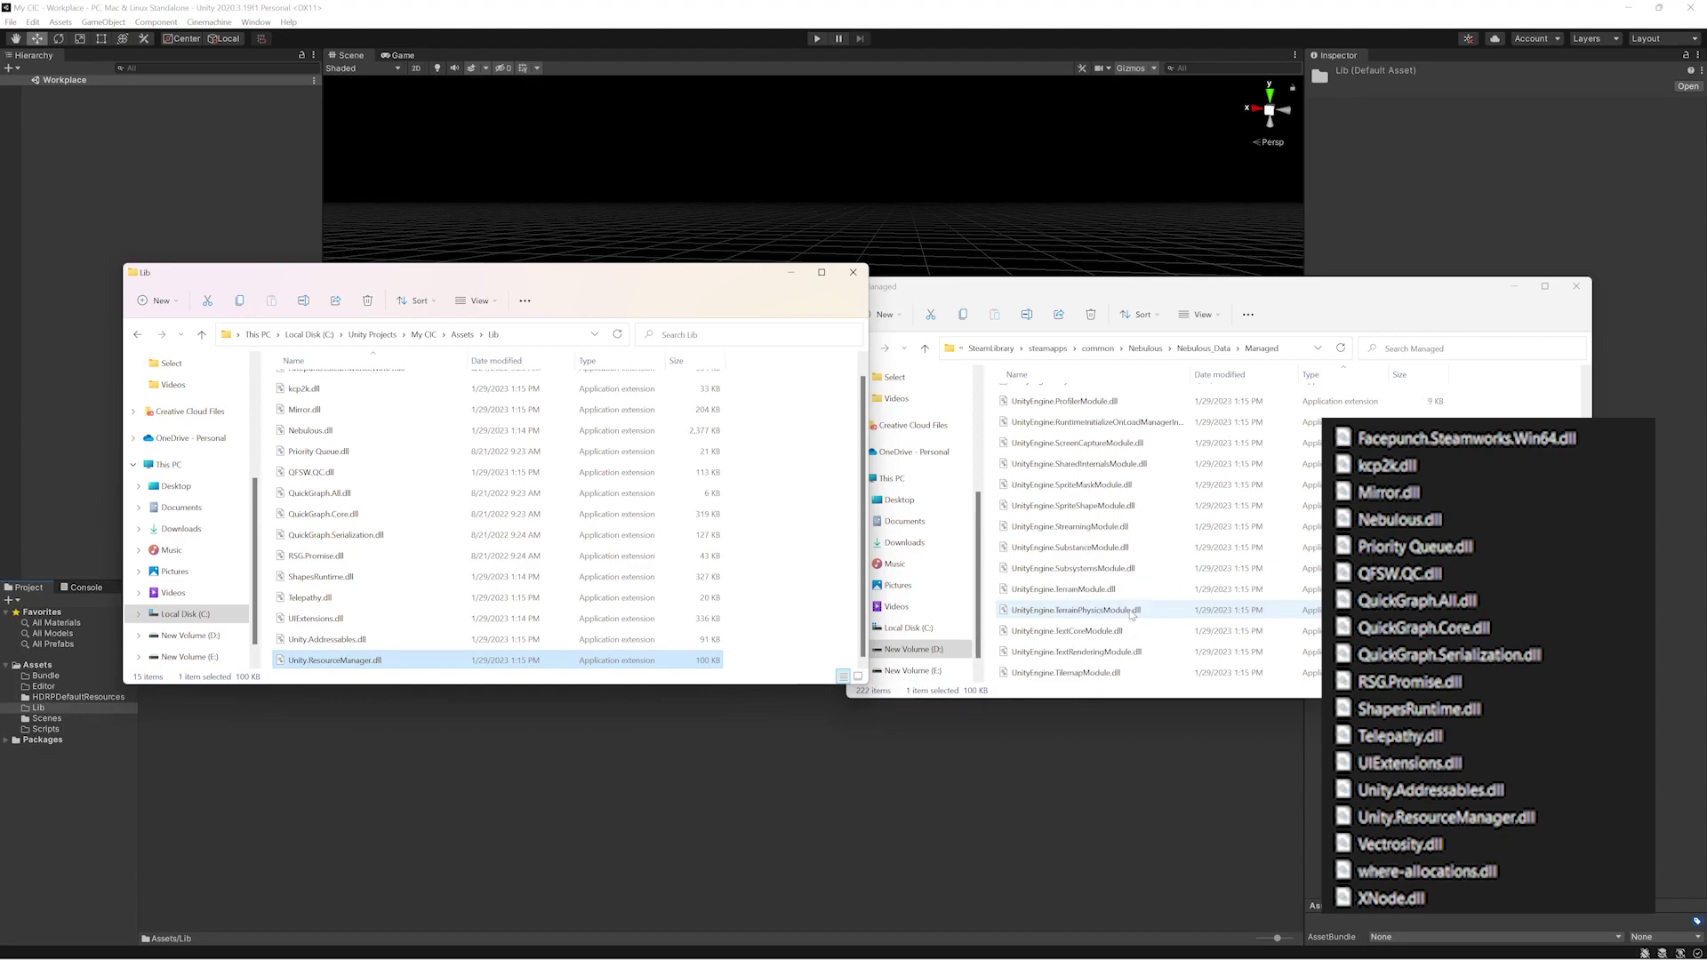
left_click_drag(1032, 484, 801, 526)
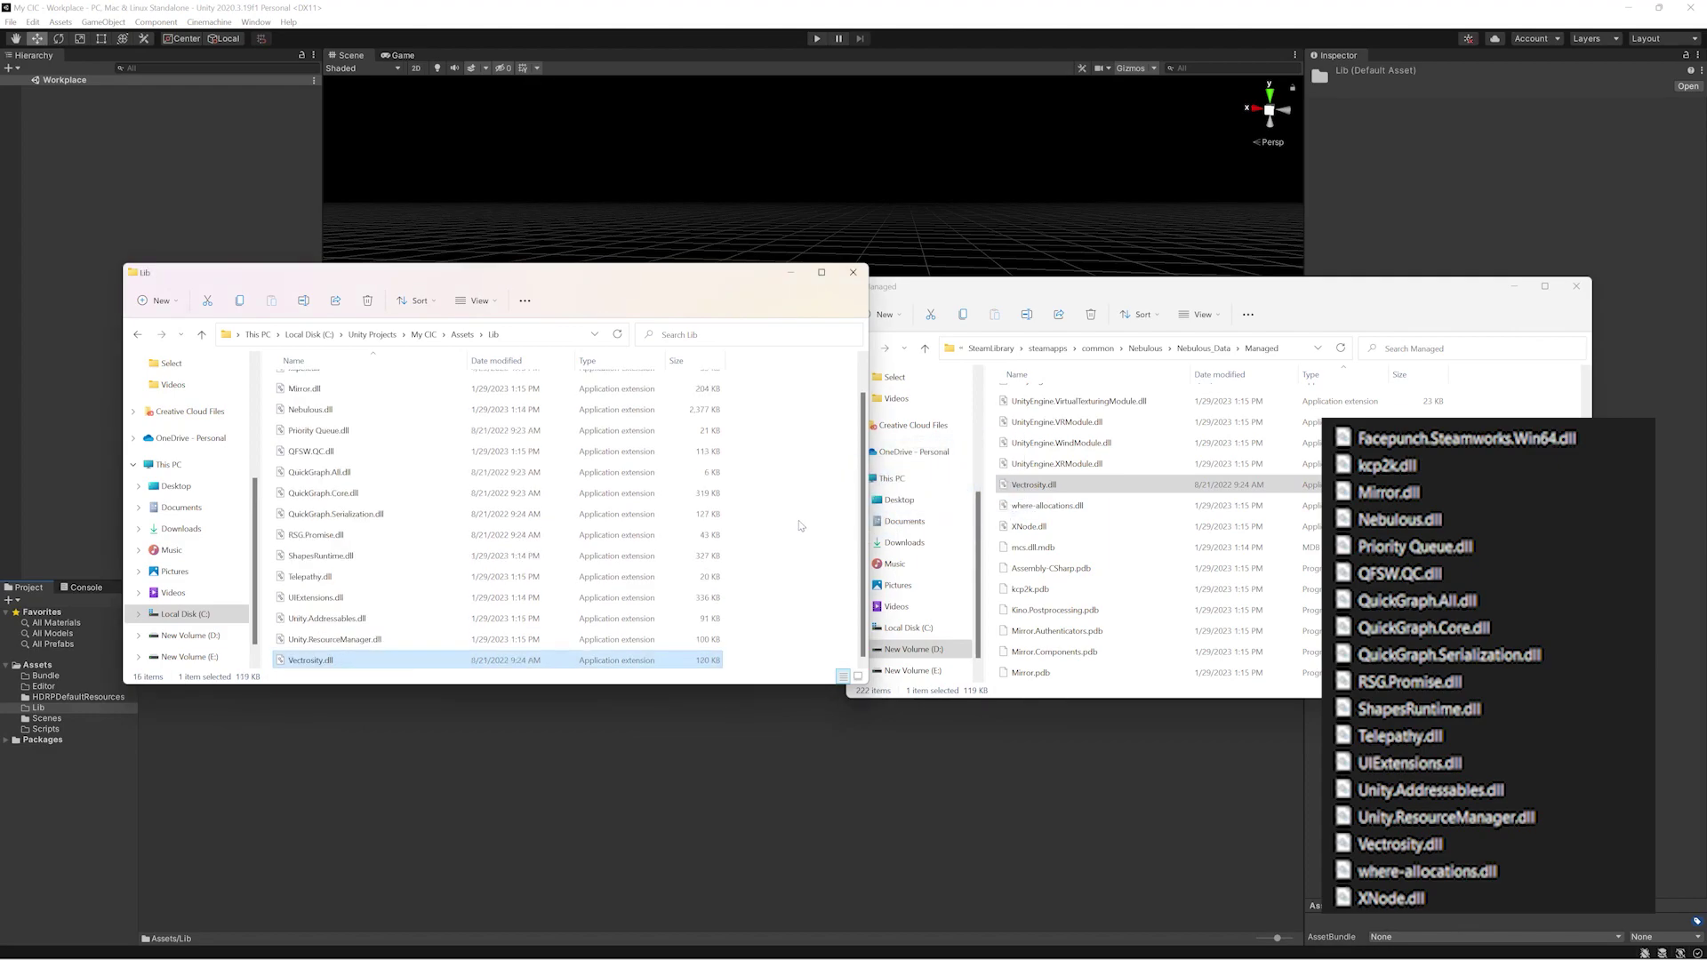
left_click_drag(1028, 526, 774, 543)
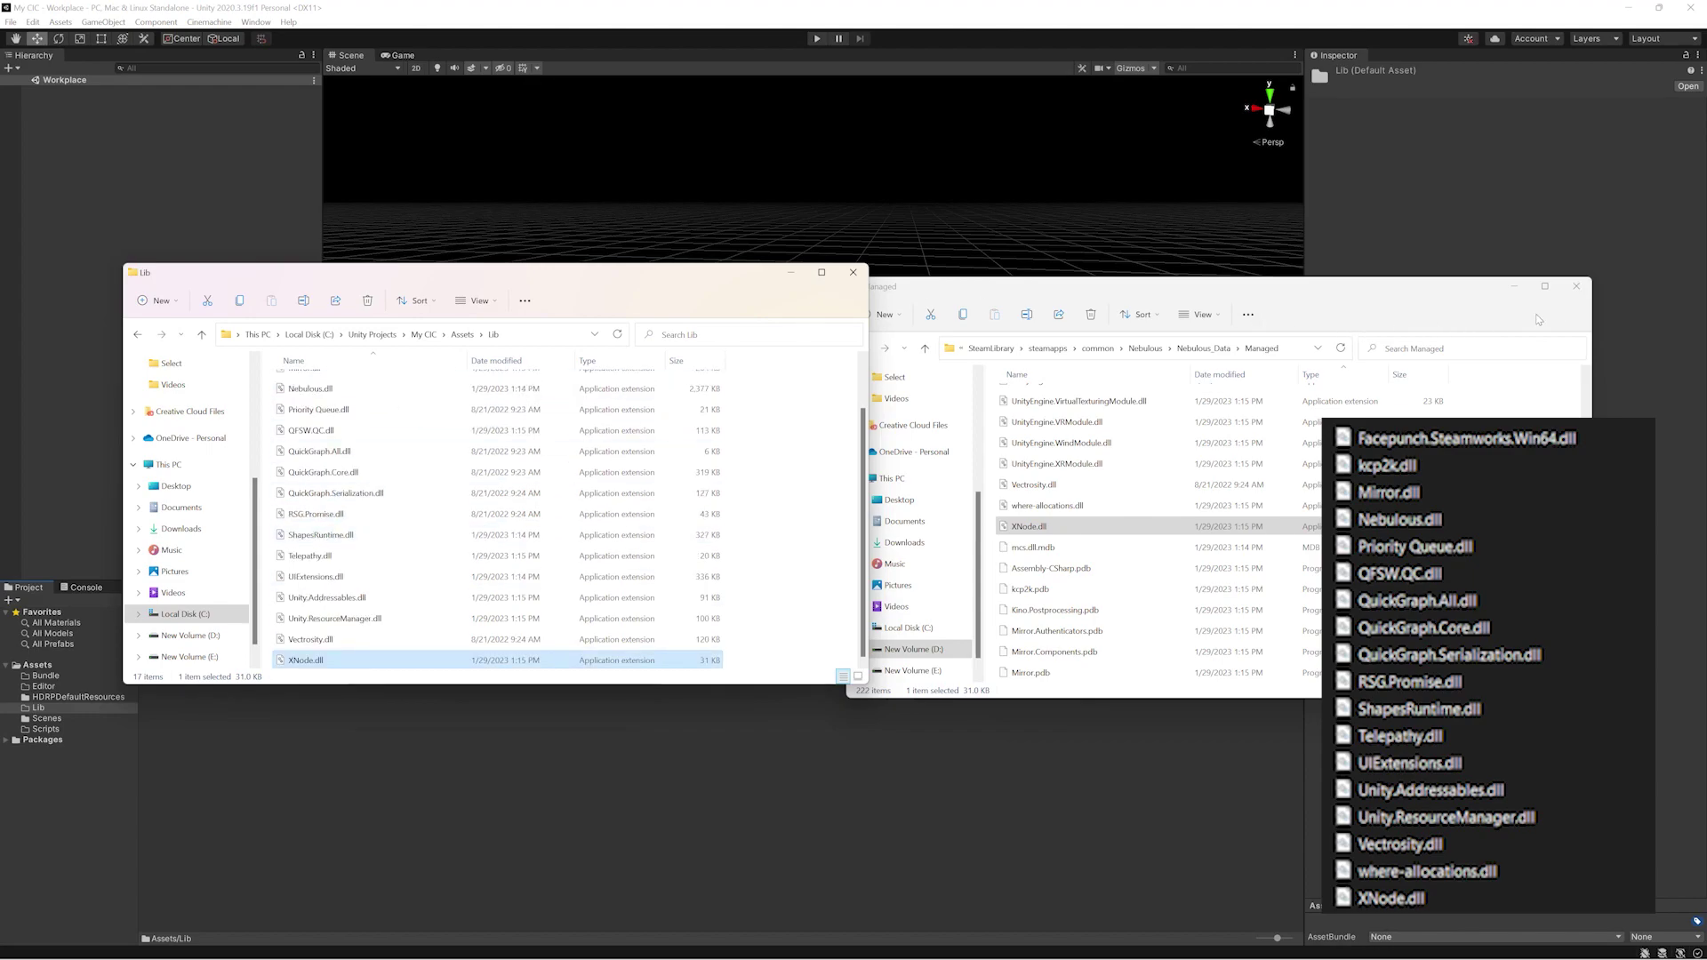
left_click(942, 784)
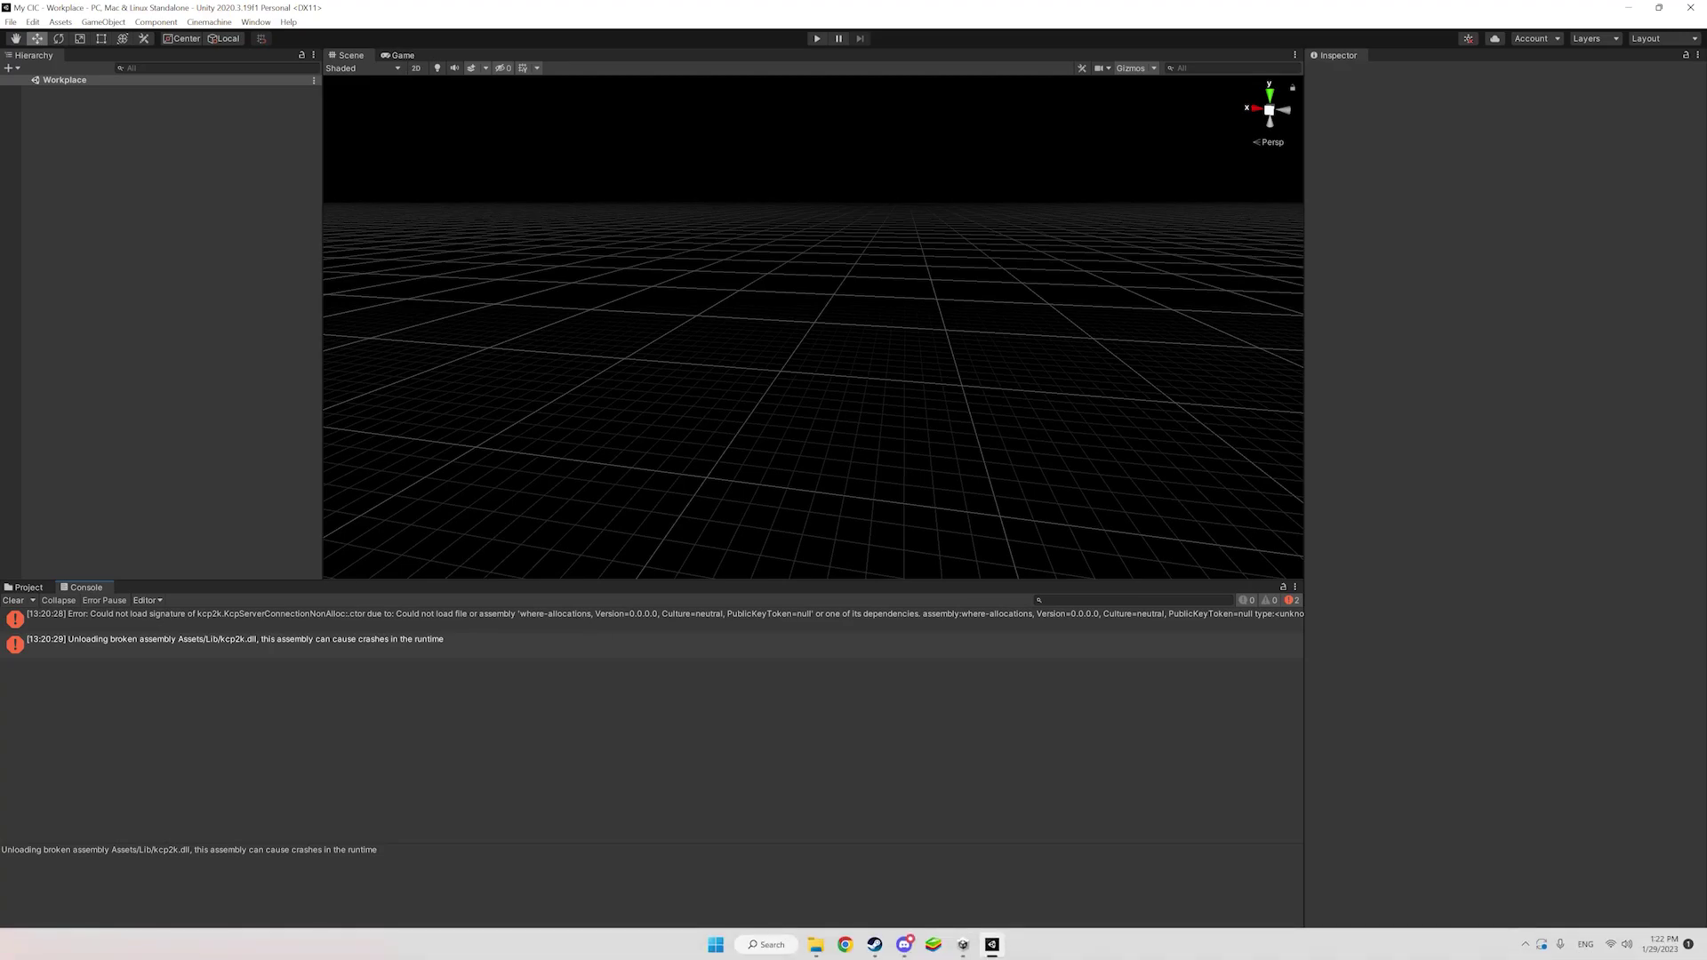
- Copy where-allocations.dll from the game's Managed folder into the project's Lib folder, and return to Unity to import it
left_click(815, 944)
mouse_move(815, 944)
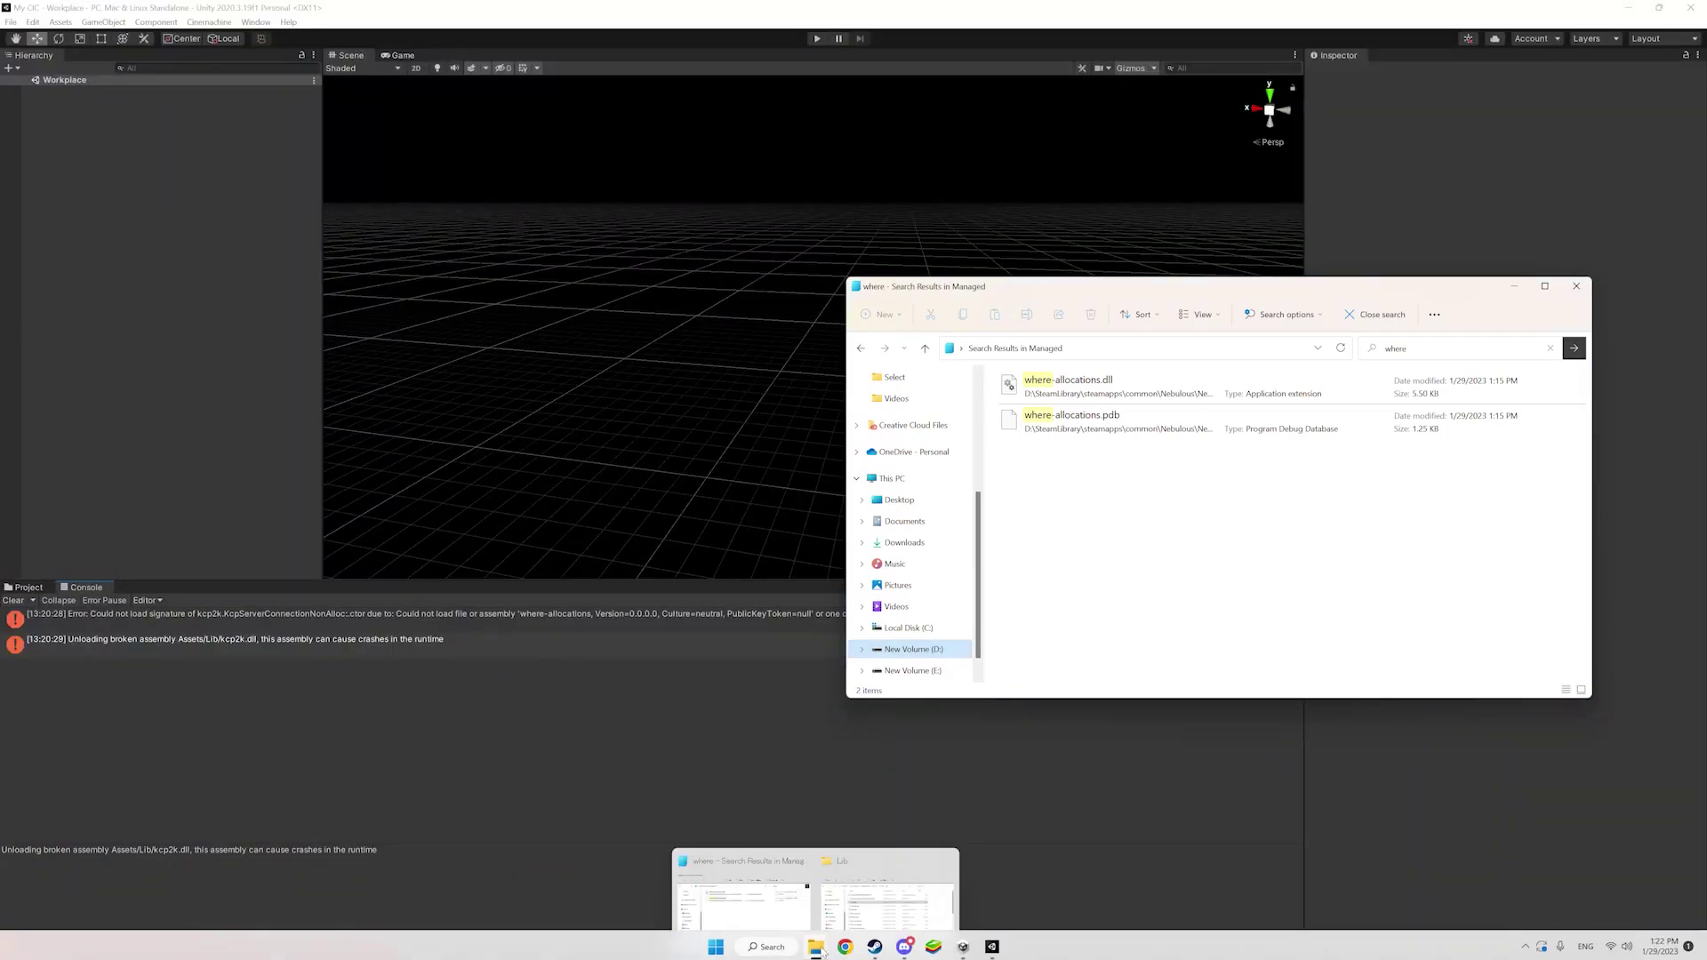
left_click(747, 898)
scroll(860, 497, "down", 3)
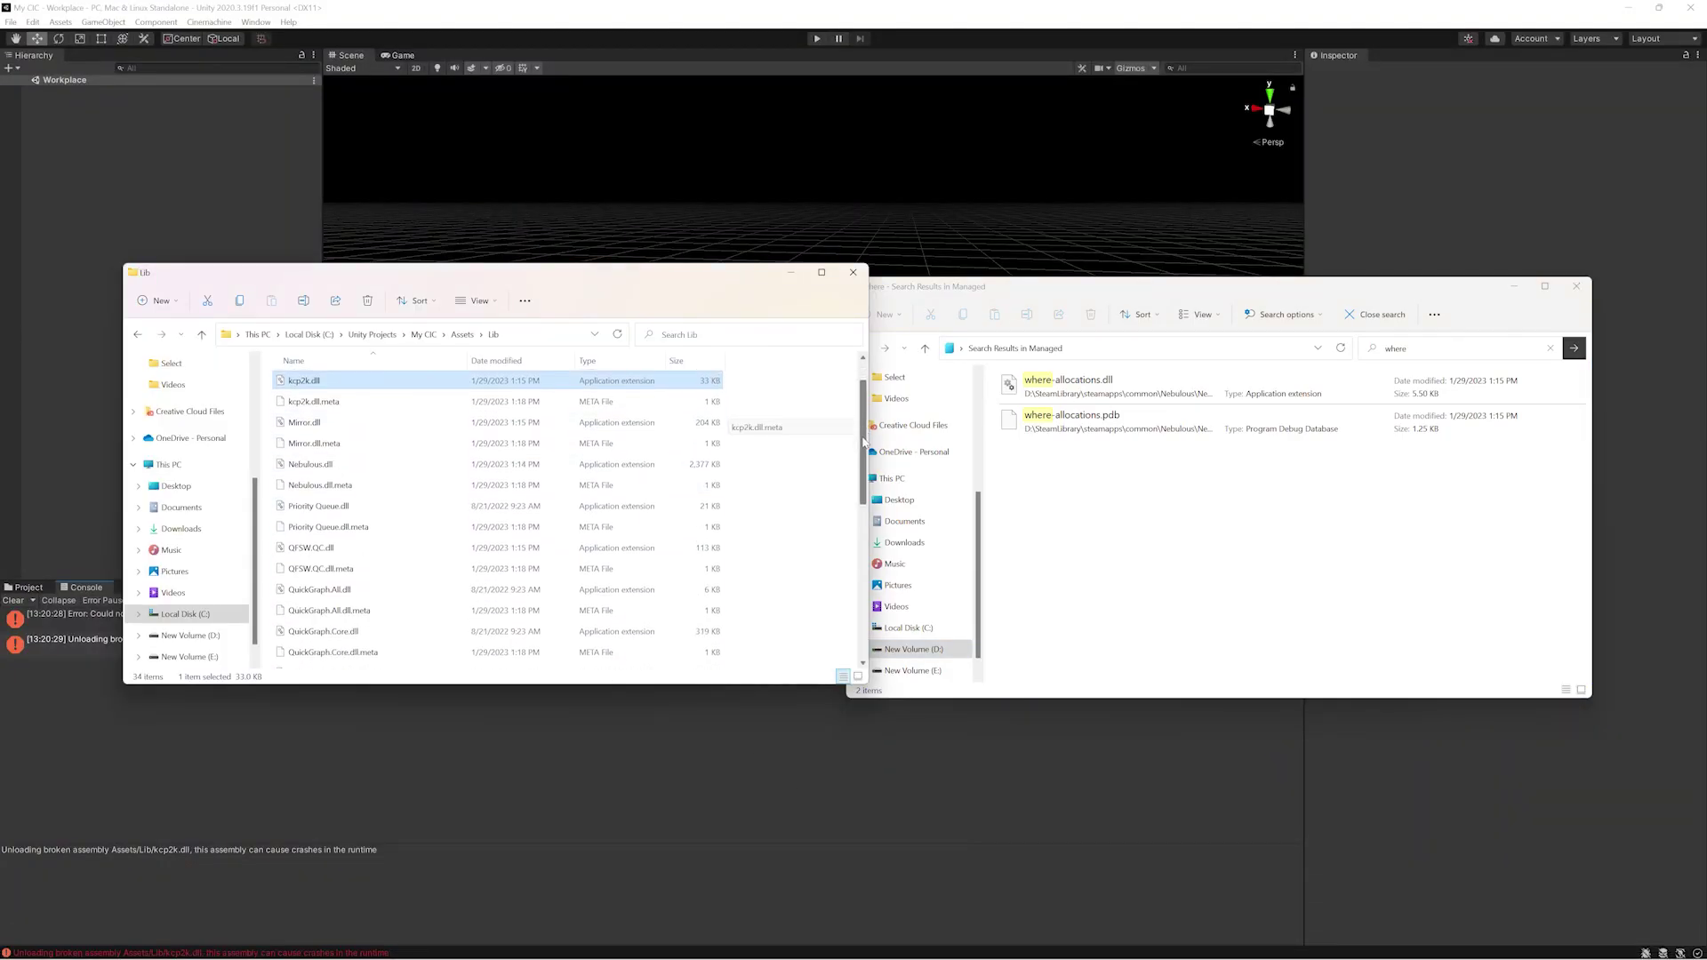
scroll(860, 504, "down", 4)
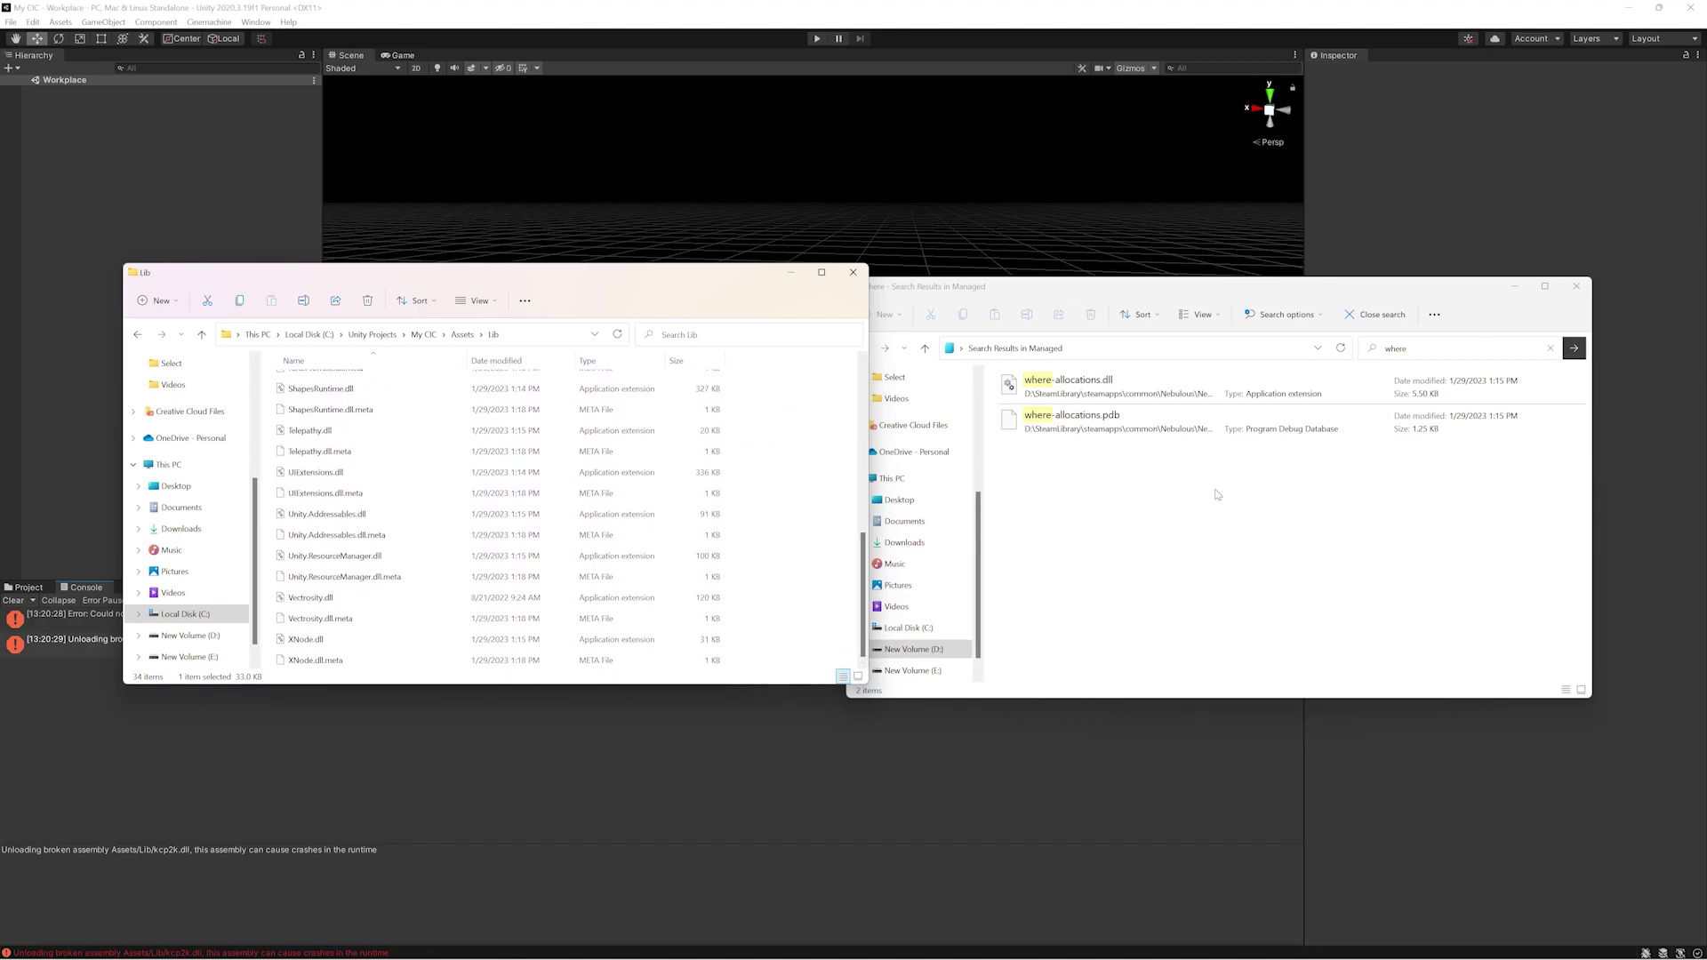
left_click_drag(1080, 389, 809, 447)
left_click(760, 811)
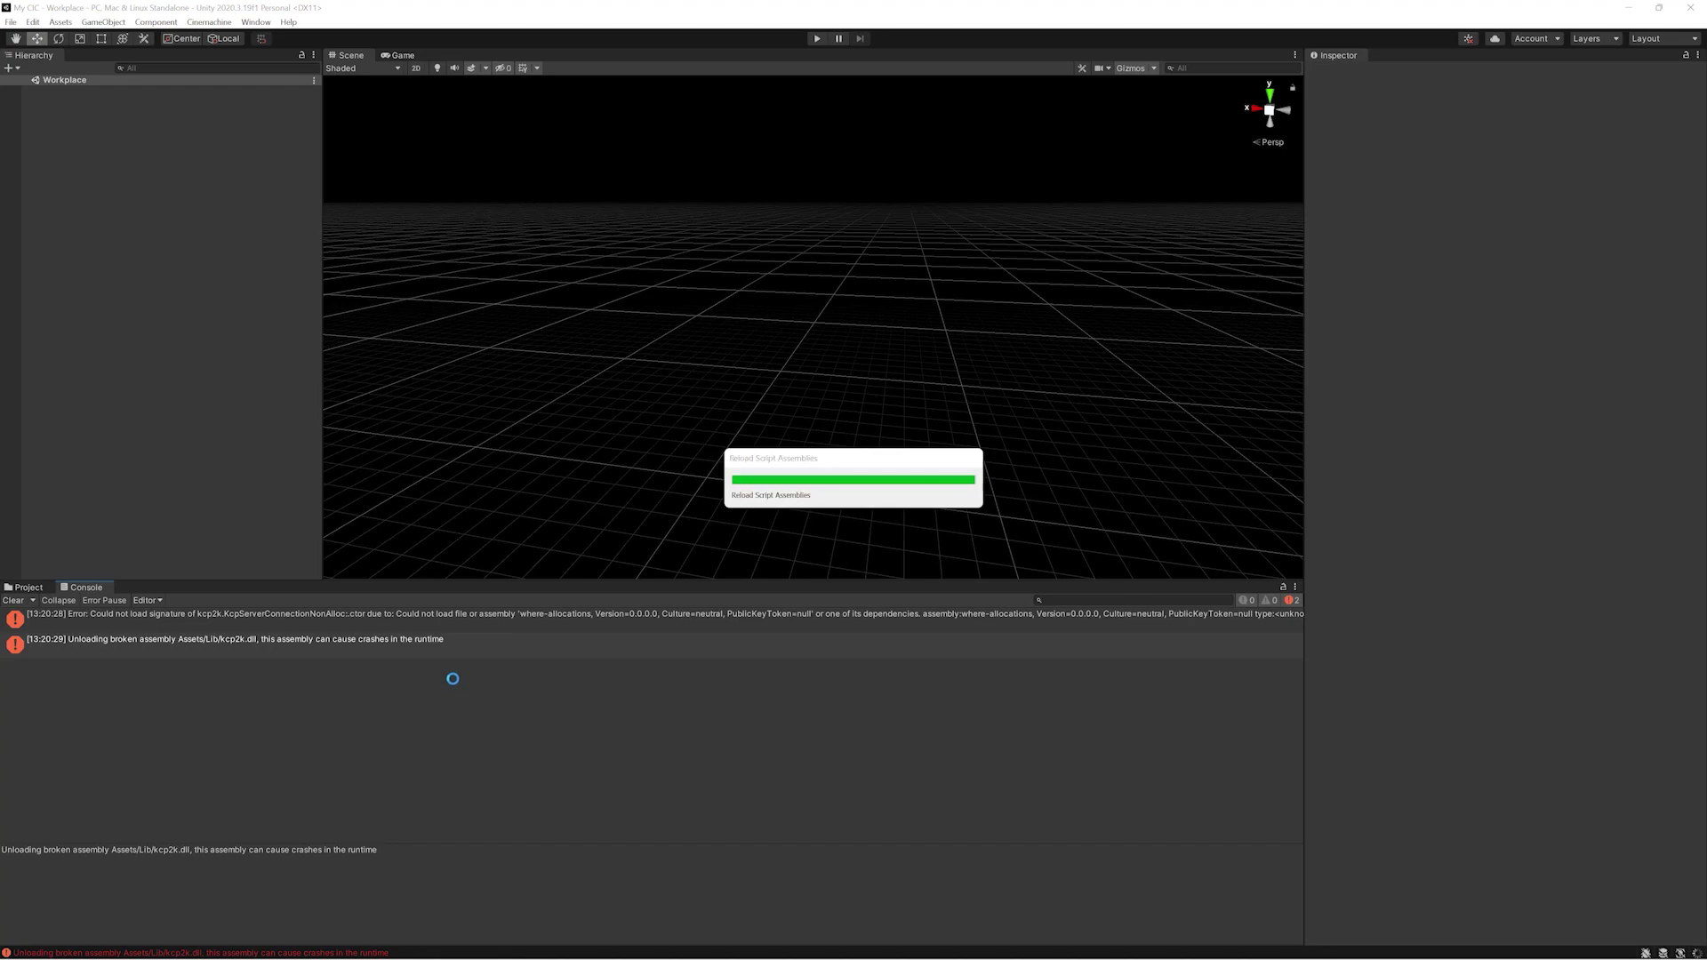
- Close the My CIC project and reopen it from Unity Hub
left_click(1701, 6)
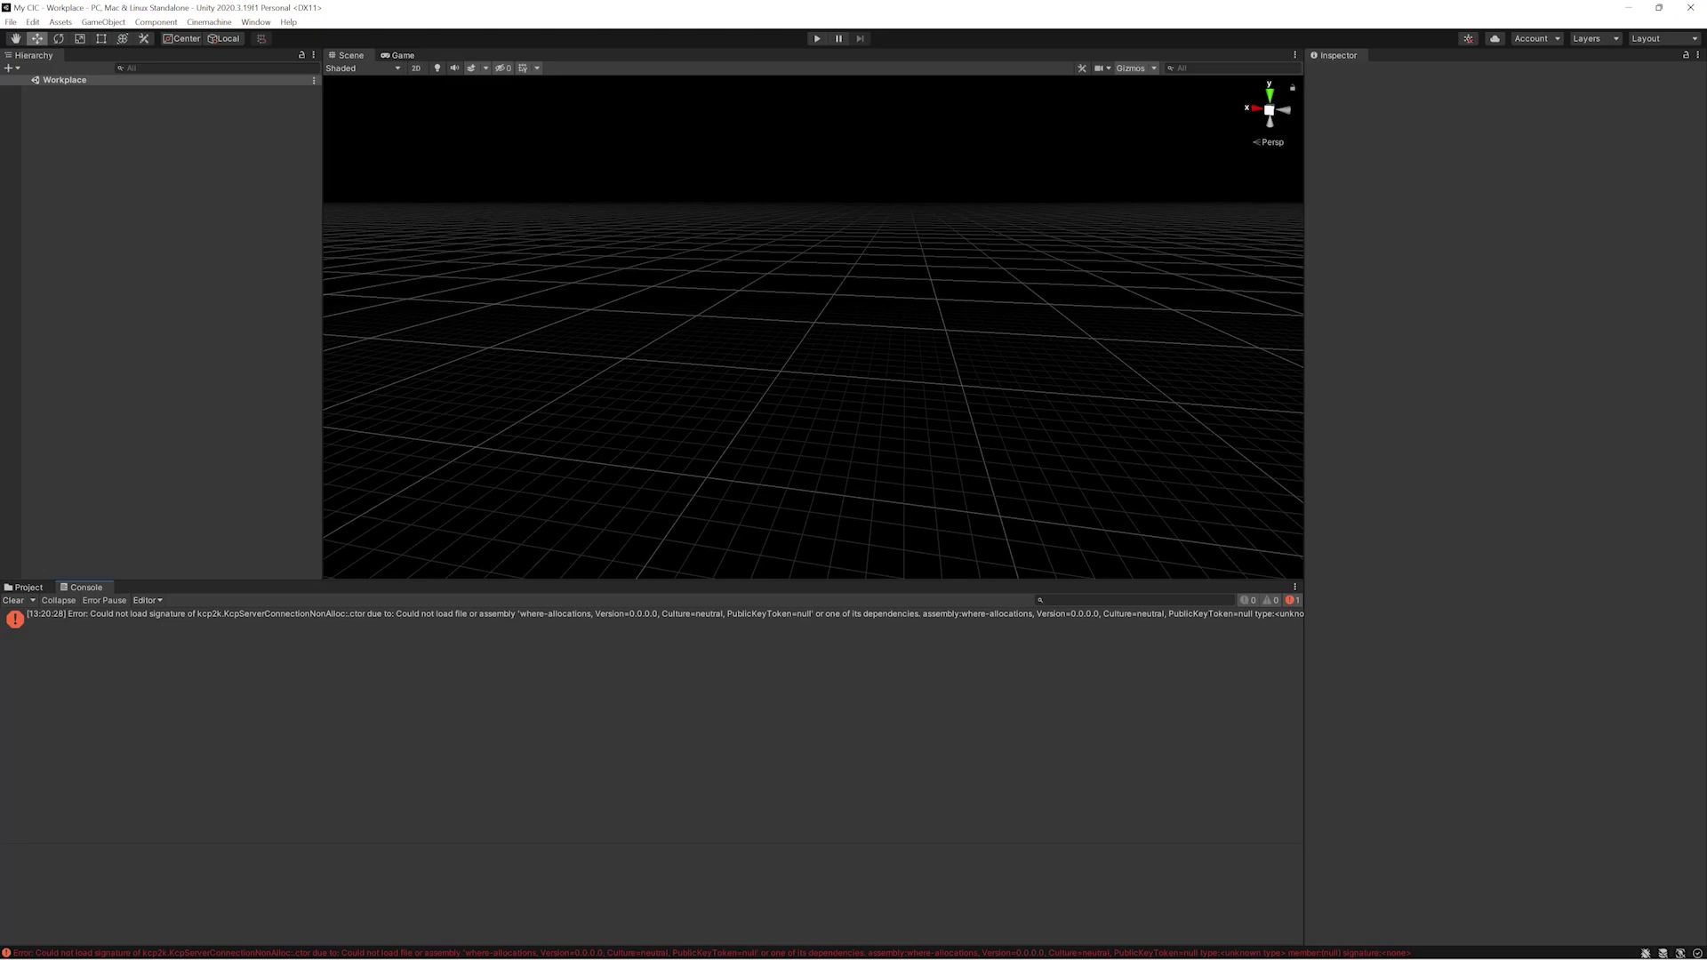
left_click(976, 952)
left_click(667, 210)
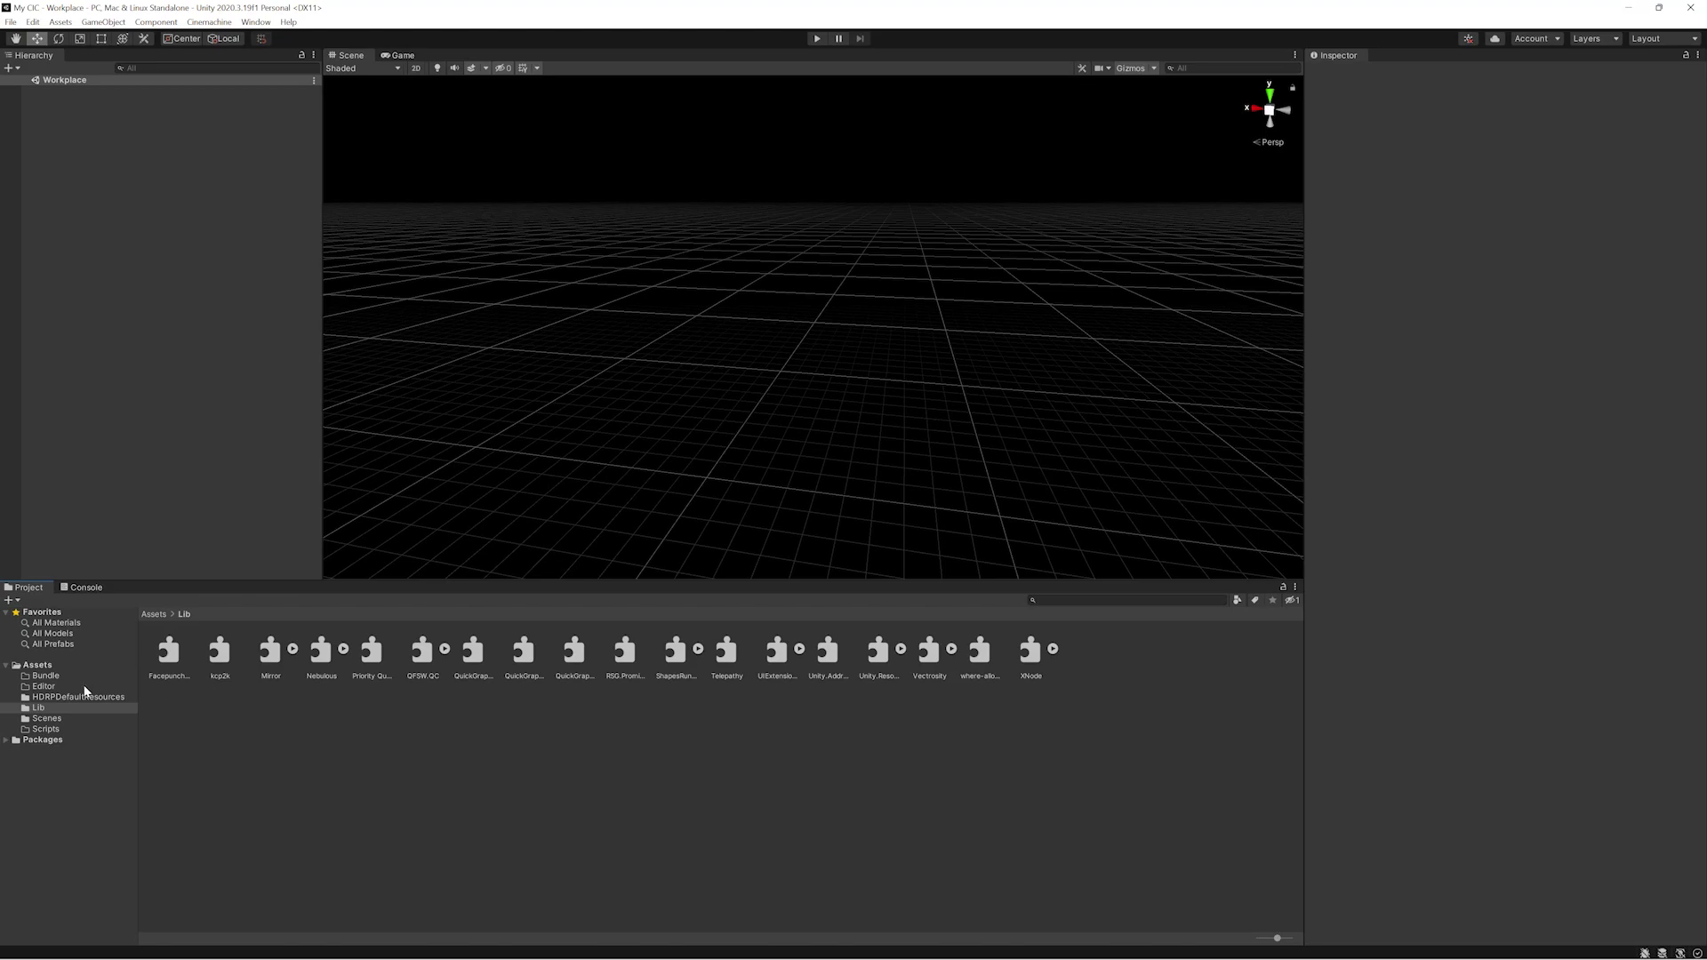
- Open the project's Editor folder, switch to Discord, and open the official guide linked in the mod-development channel
left_click(45, 687)
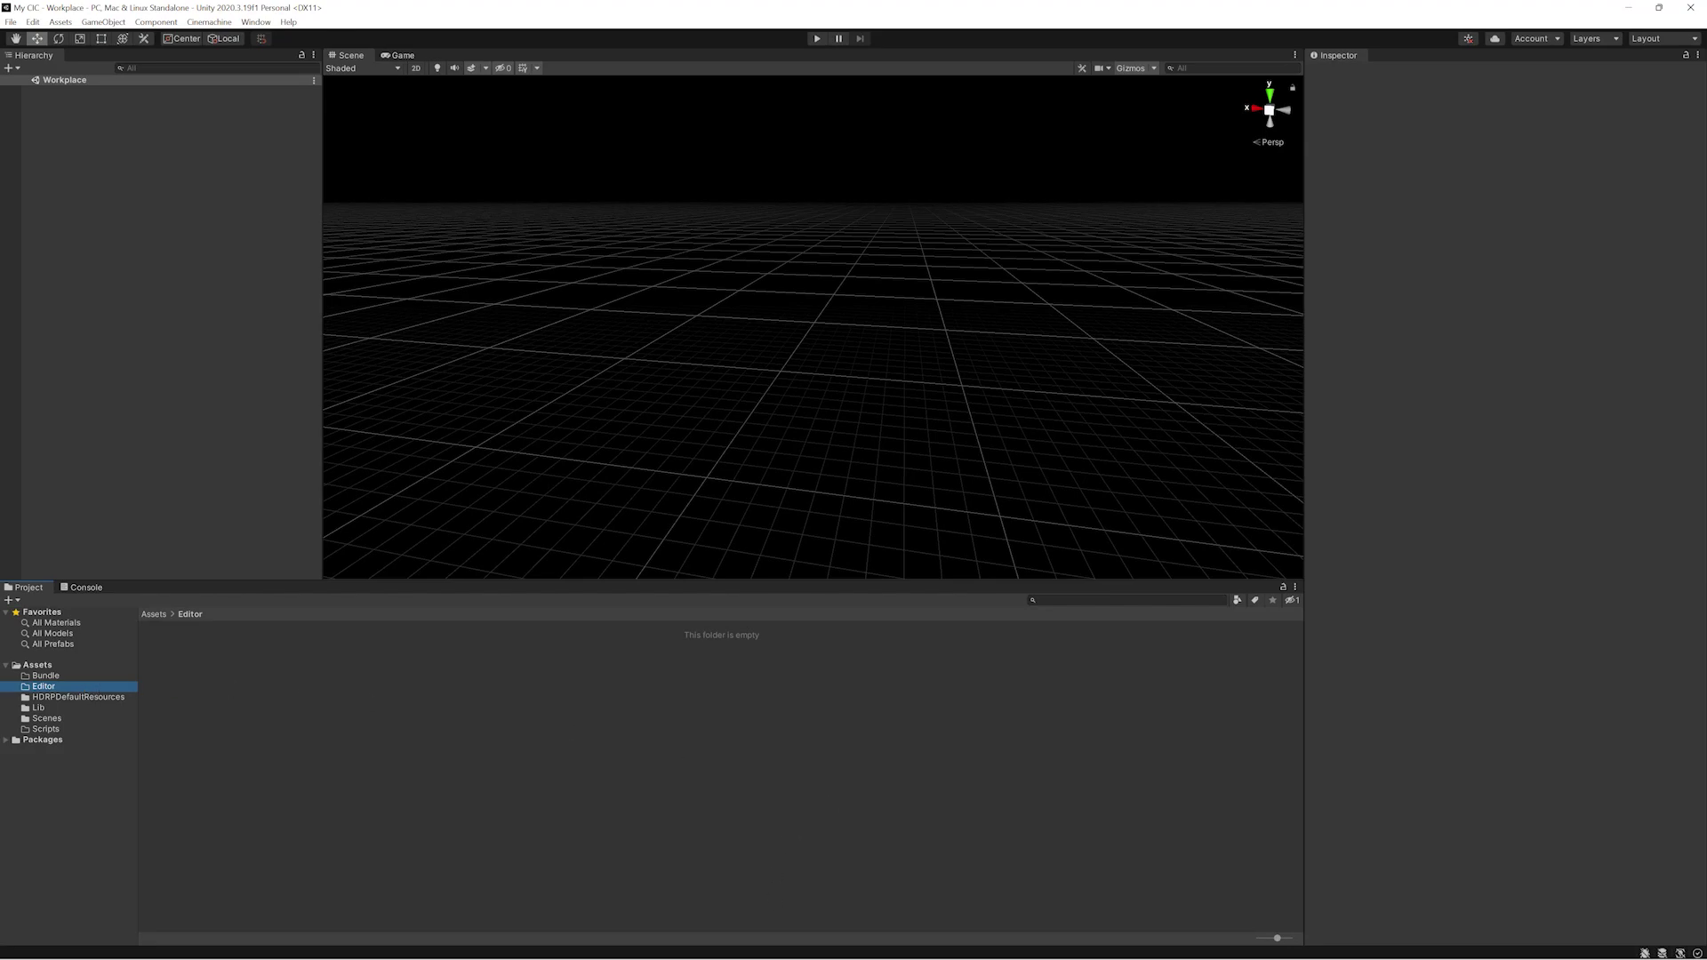
left_click(904, 944)
scroll(150, 638, "up", 7)
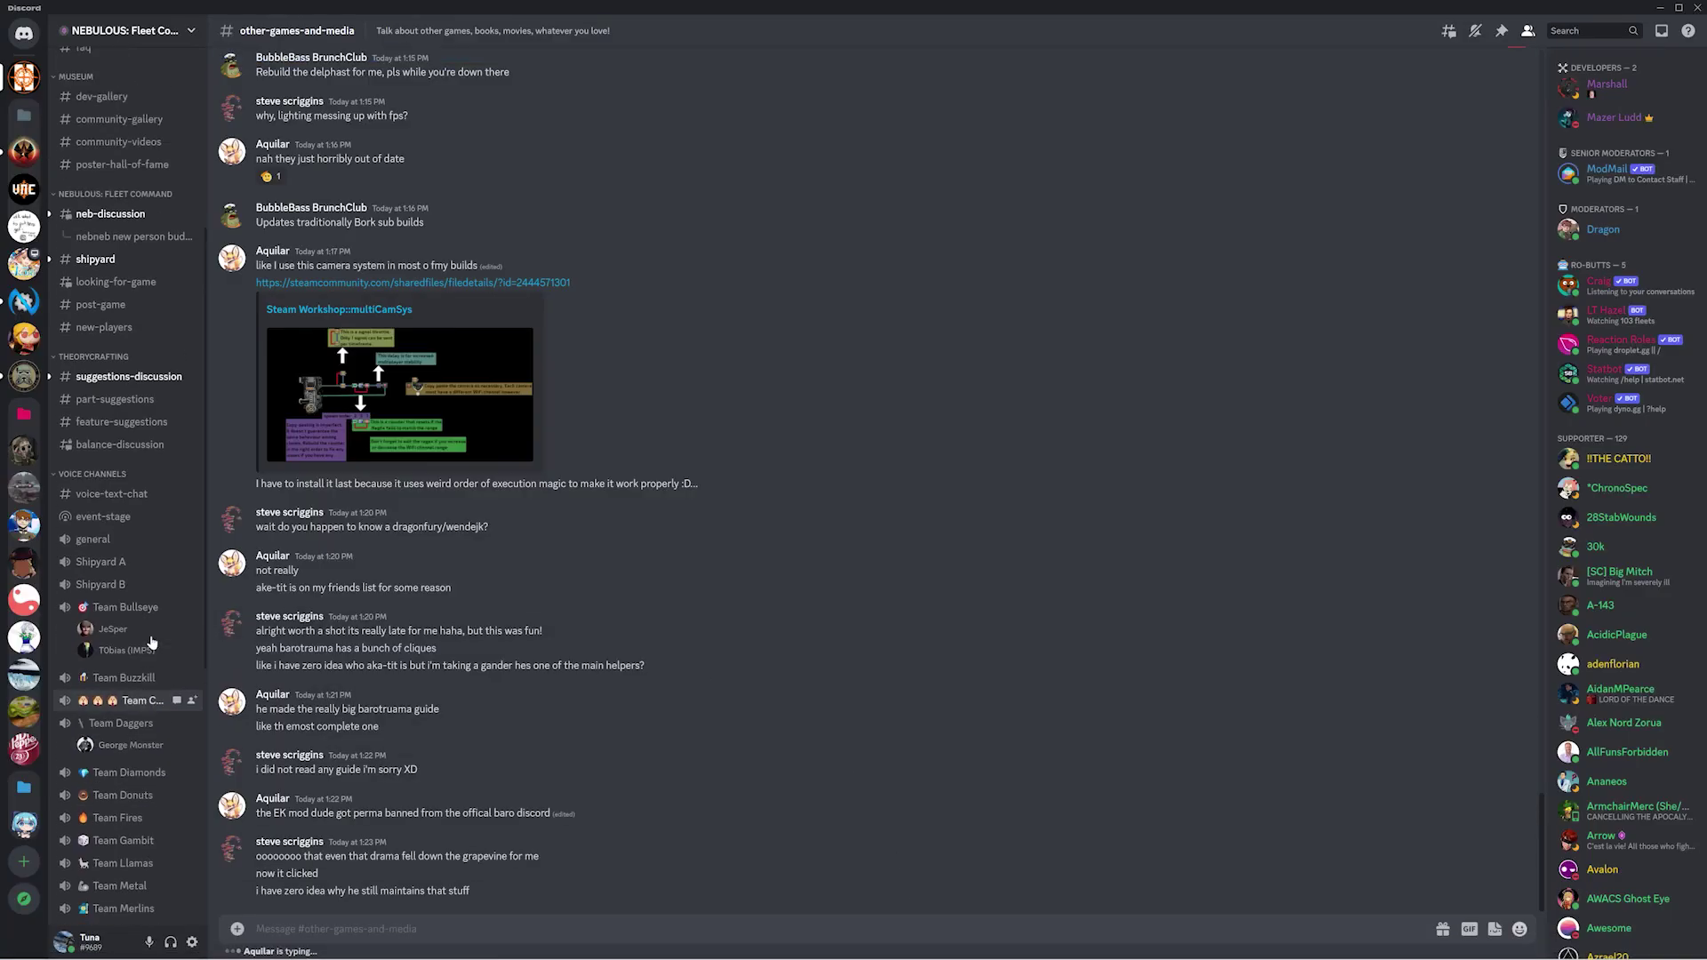
scroll(134, 660, "down", 11)
scroll(131, 663, "down", 3)
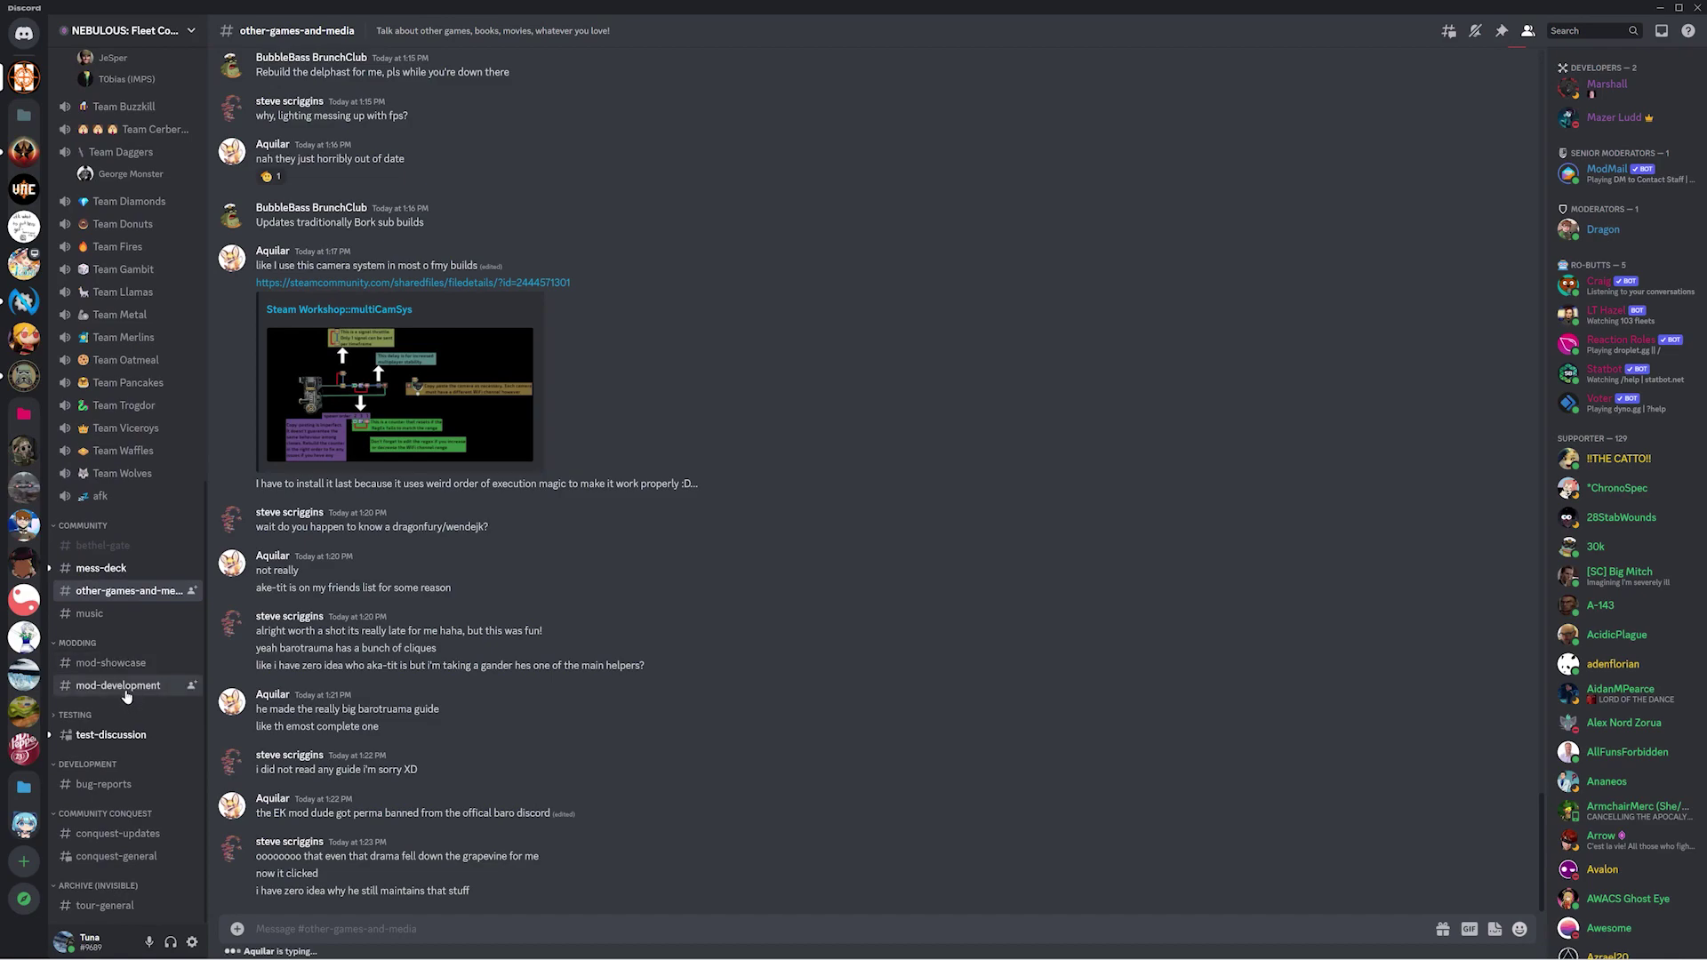
left_click(125, 689)
left_click(560, 34)
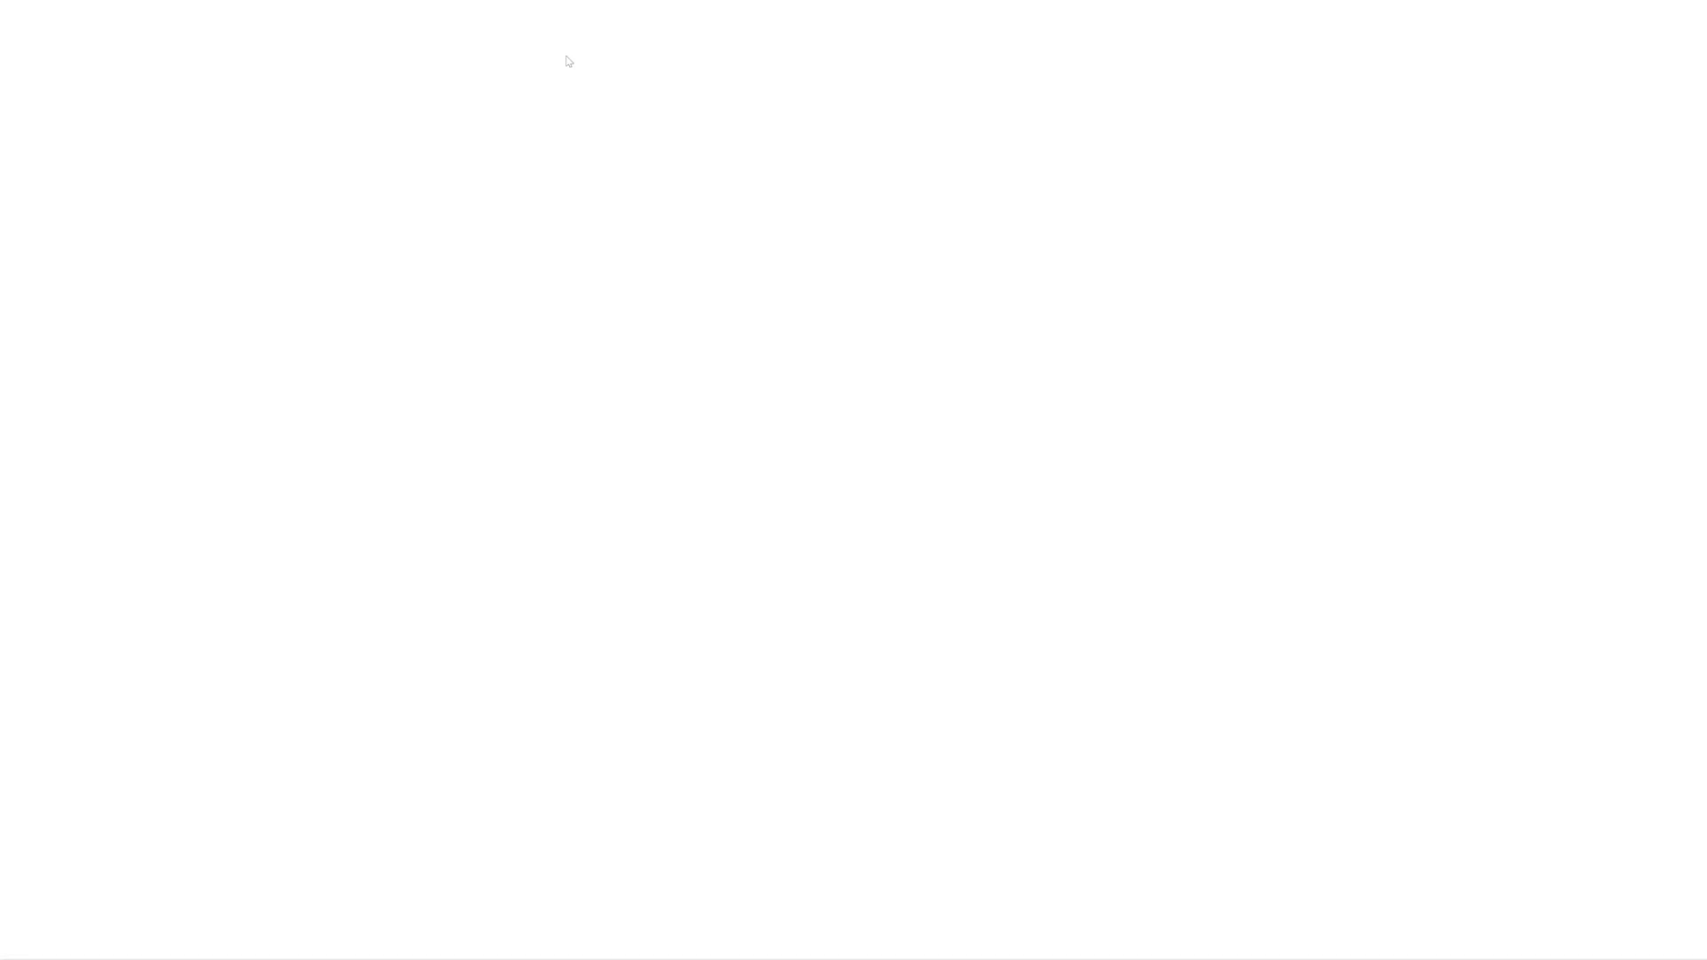
- Copy the complete CreateAssetBundles script code from the guide's Asset Bundles section
scroll(668, 332, "down", 20)
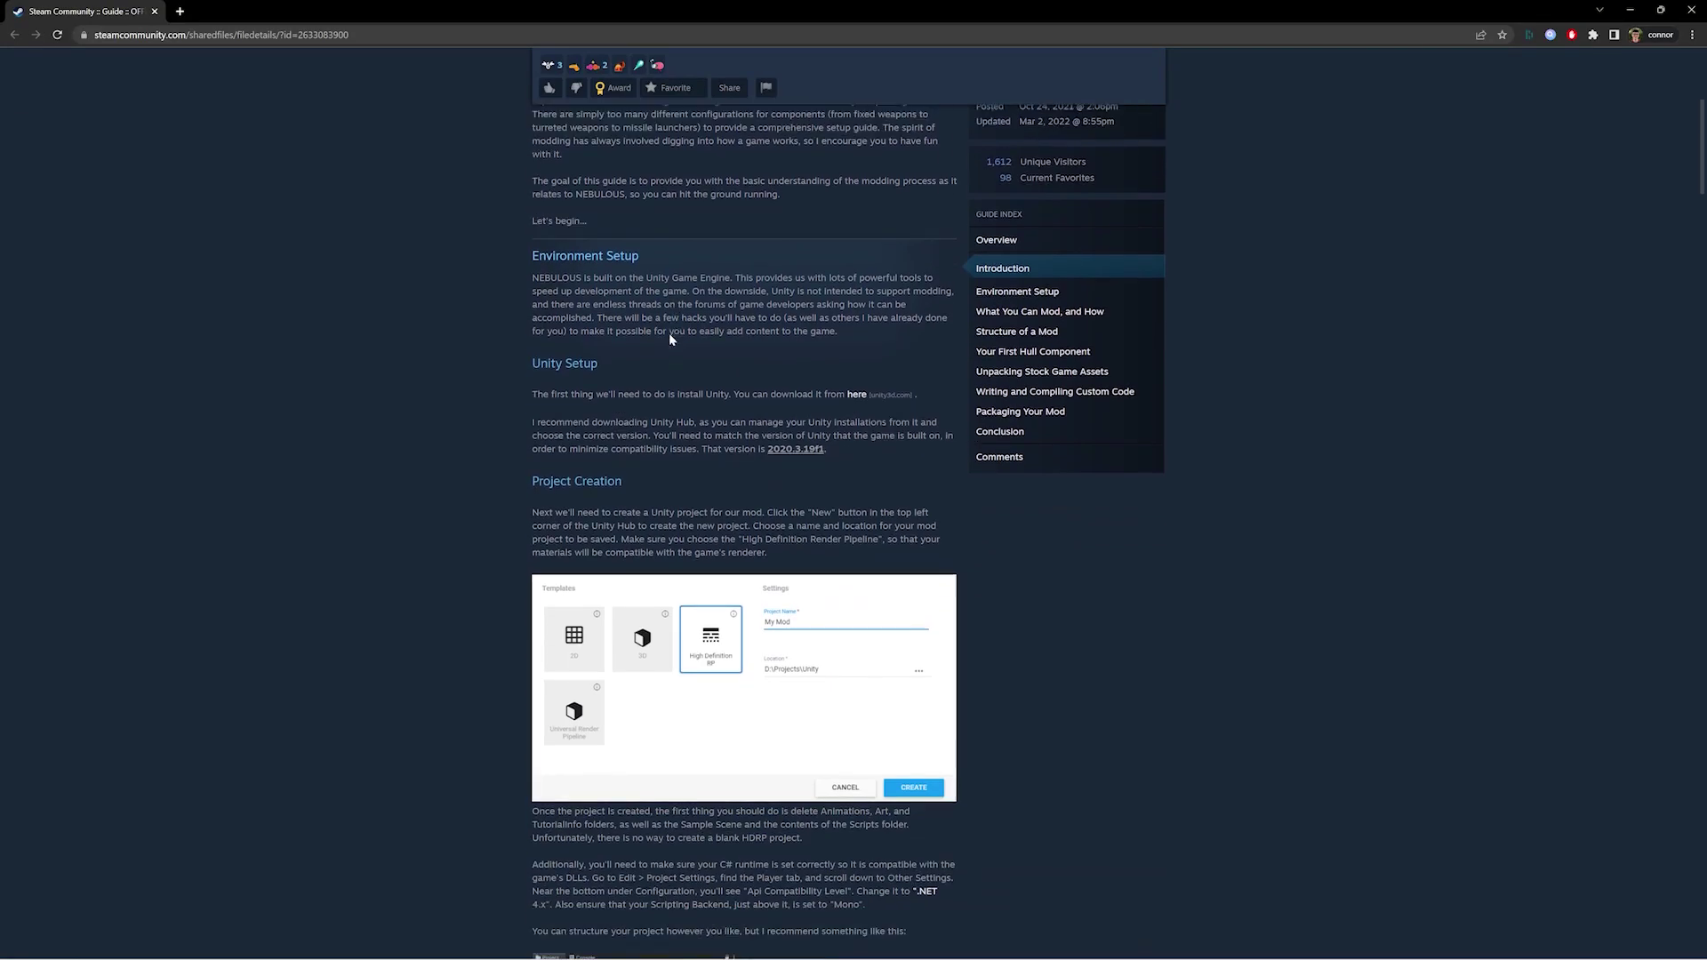
scroll(669, 333, "down", 7)
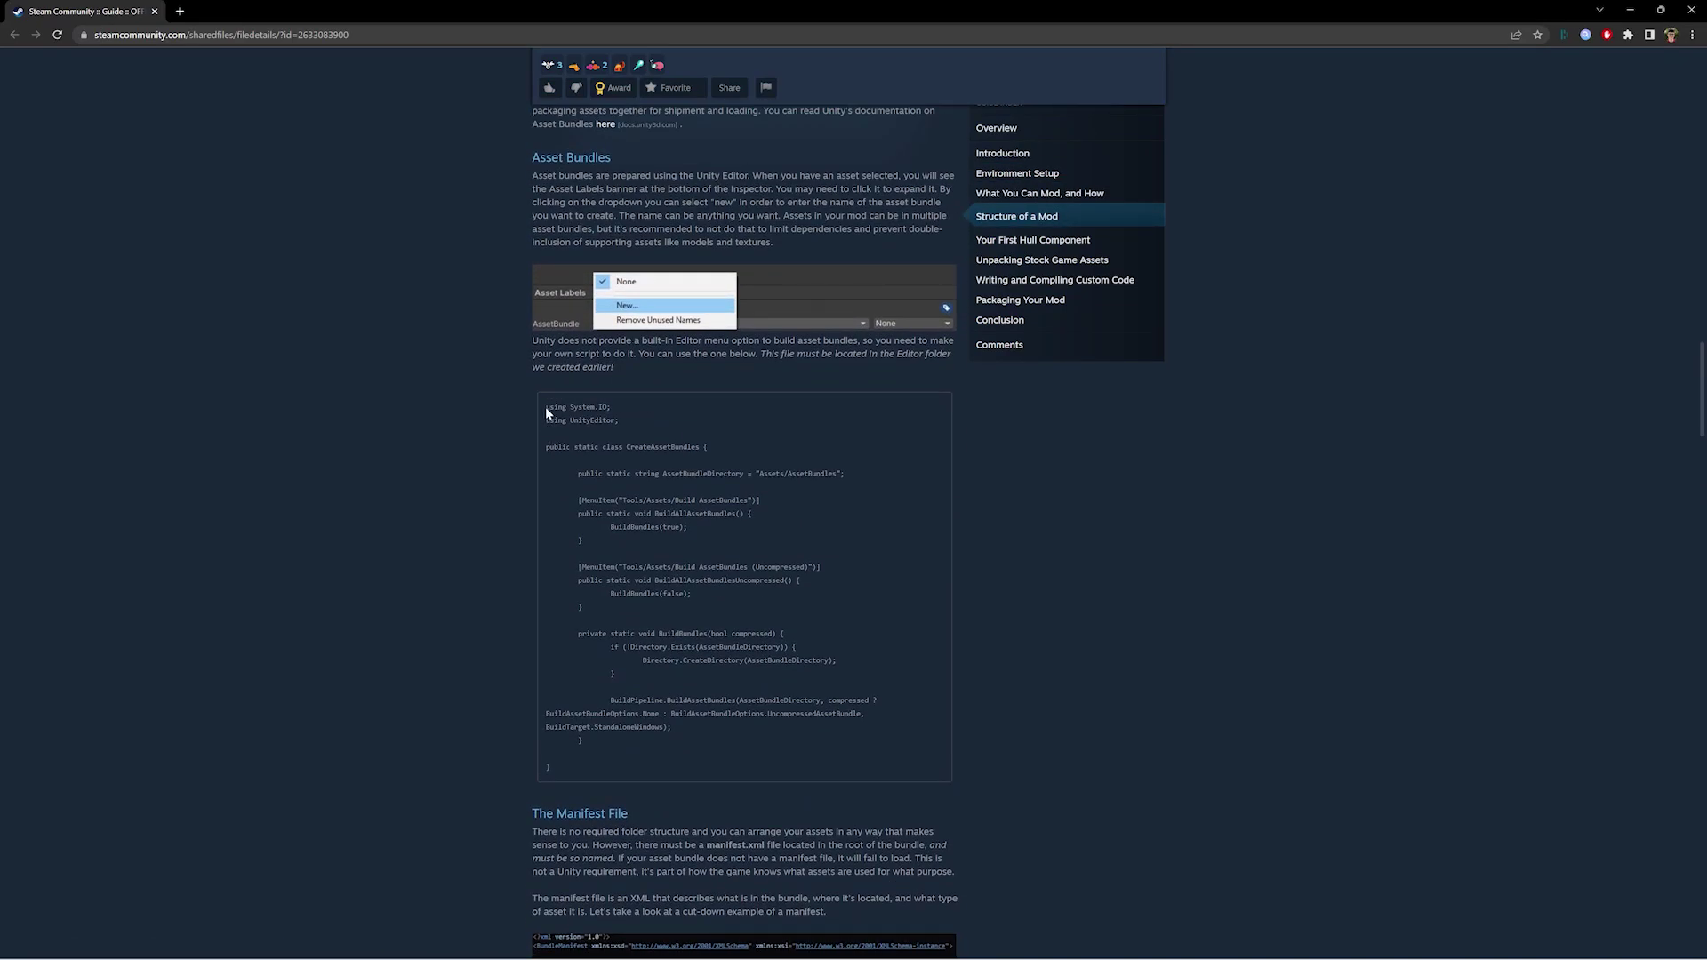
left_click_drag(546, 406, 734, 787)
key("ctrl+c")
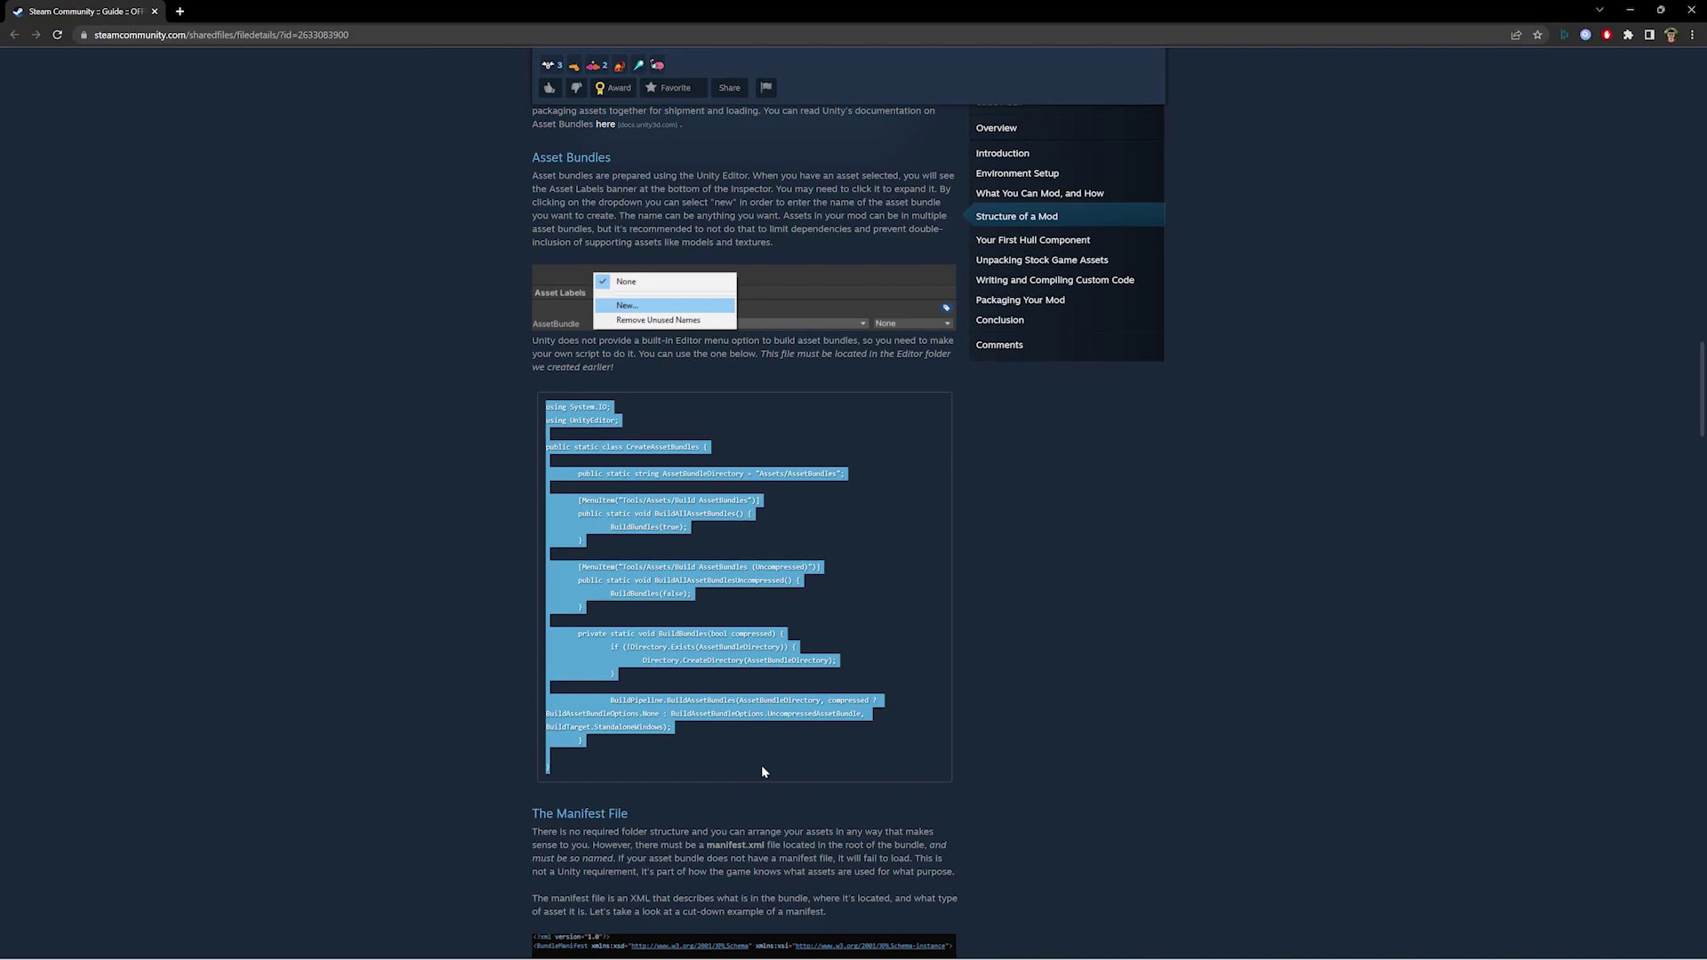
- Switch back to Unity and create a C# script named CreateAssetBundles in the Editor folder
mouse_move(918, 954)
mouse_move(996, 950)
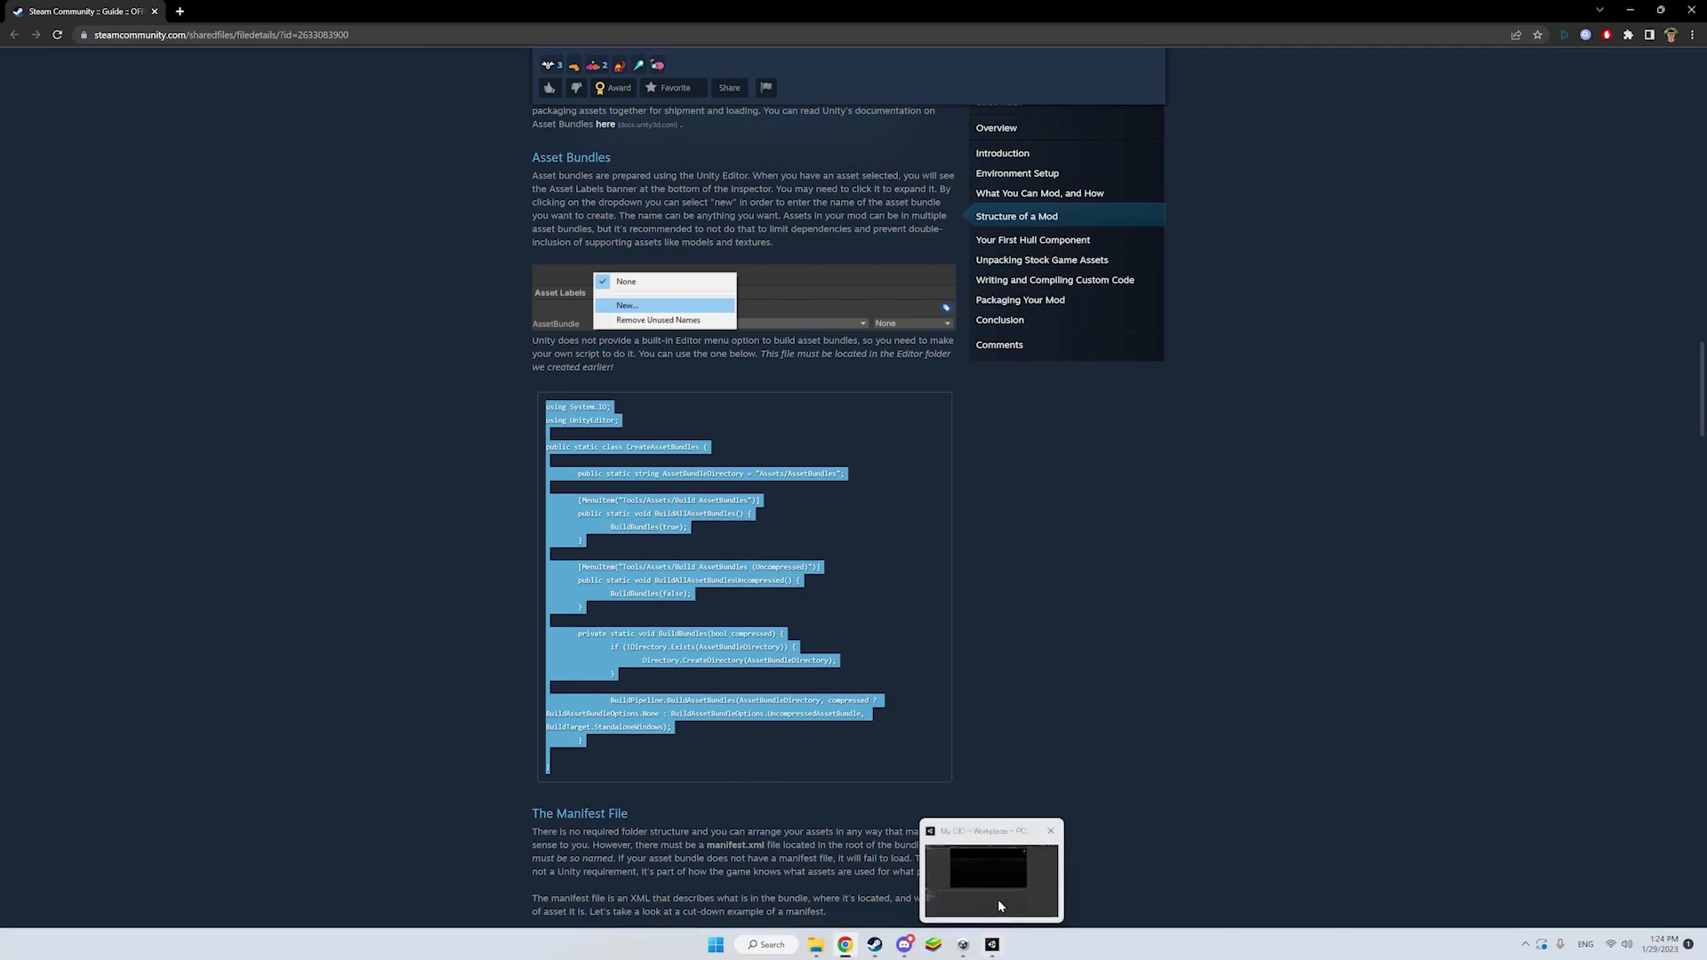
left_click(933, 876)
right_click(248, 653)
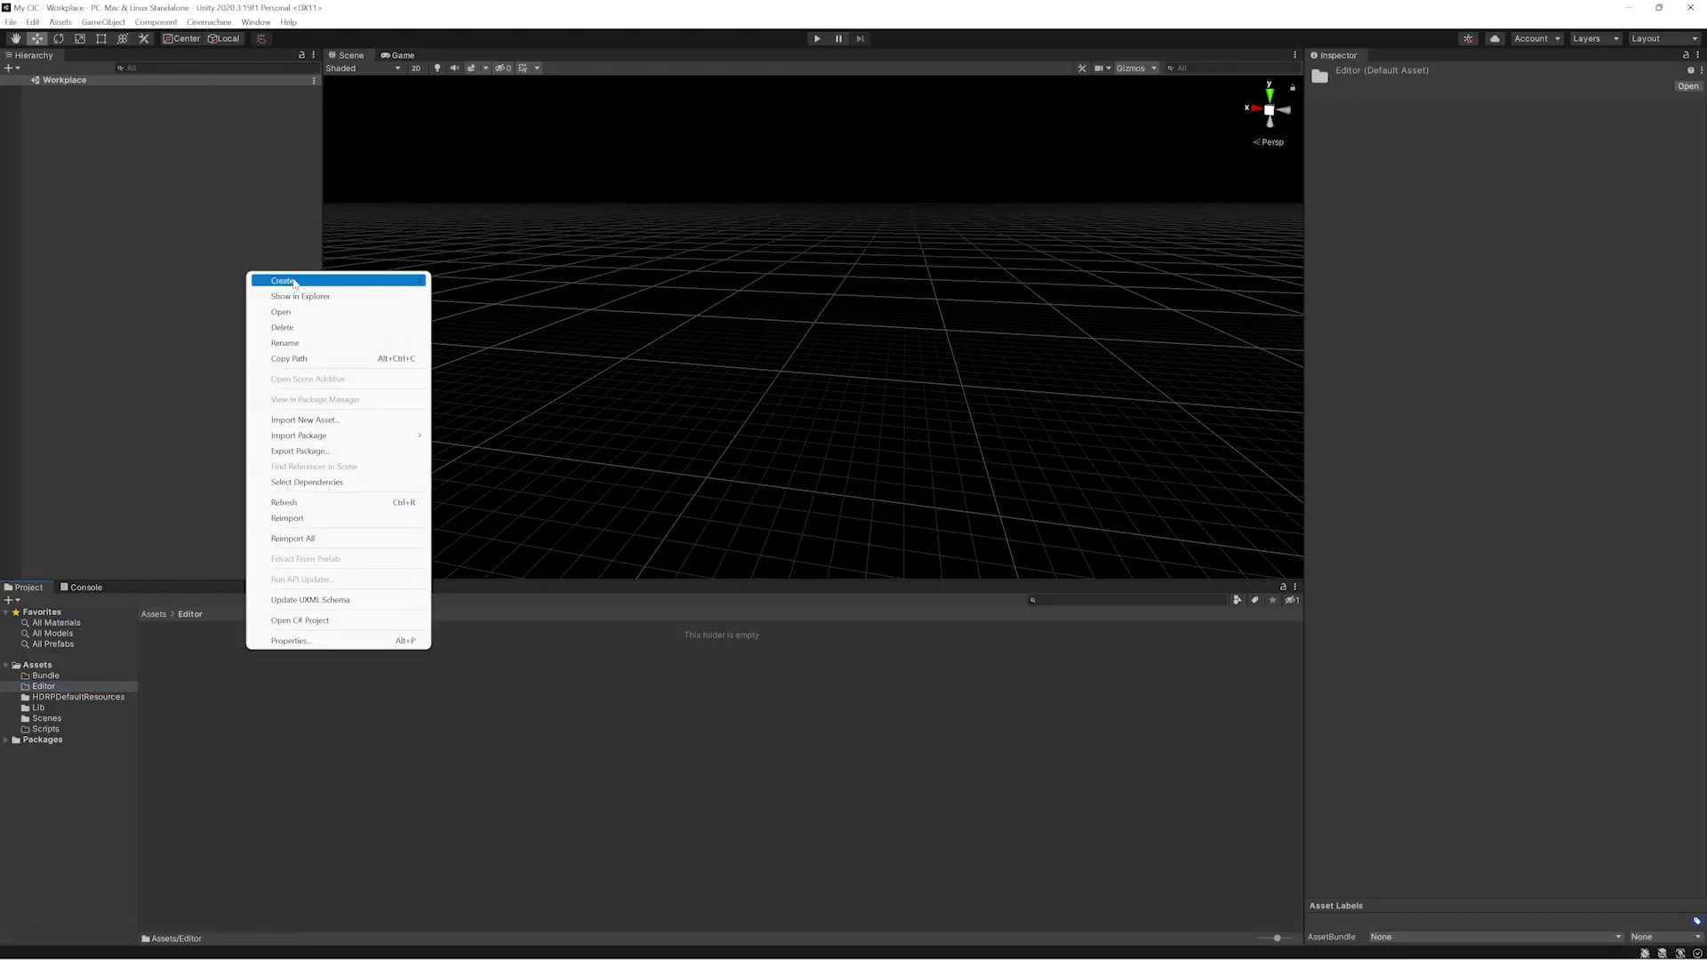
mouse_move(369, 283)
left_click(477, 307)
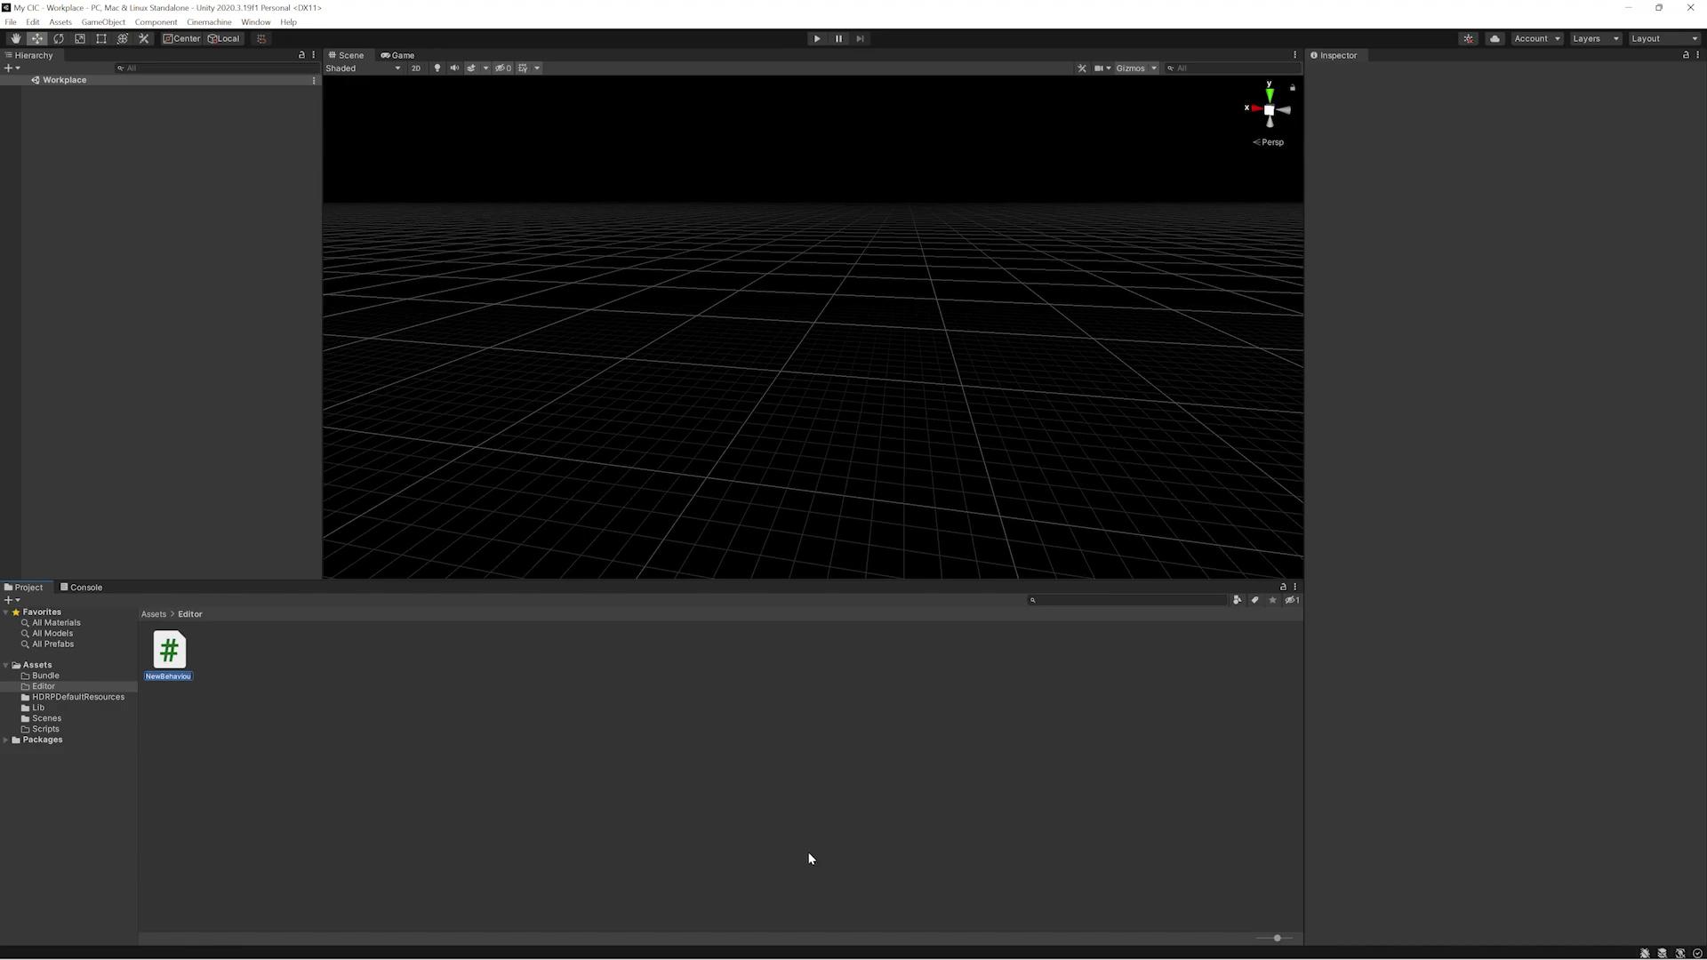
type("CreateAssetBundles")
key("Return")
- Replace the default contents of the CreateAssetBundles script with the copied guide code, save it and close Visual Studio
double_click(178, 654)
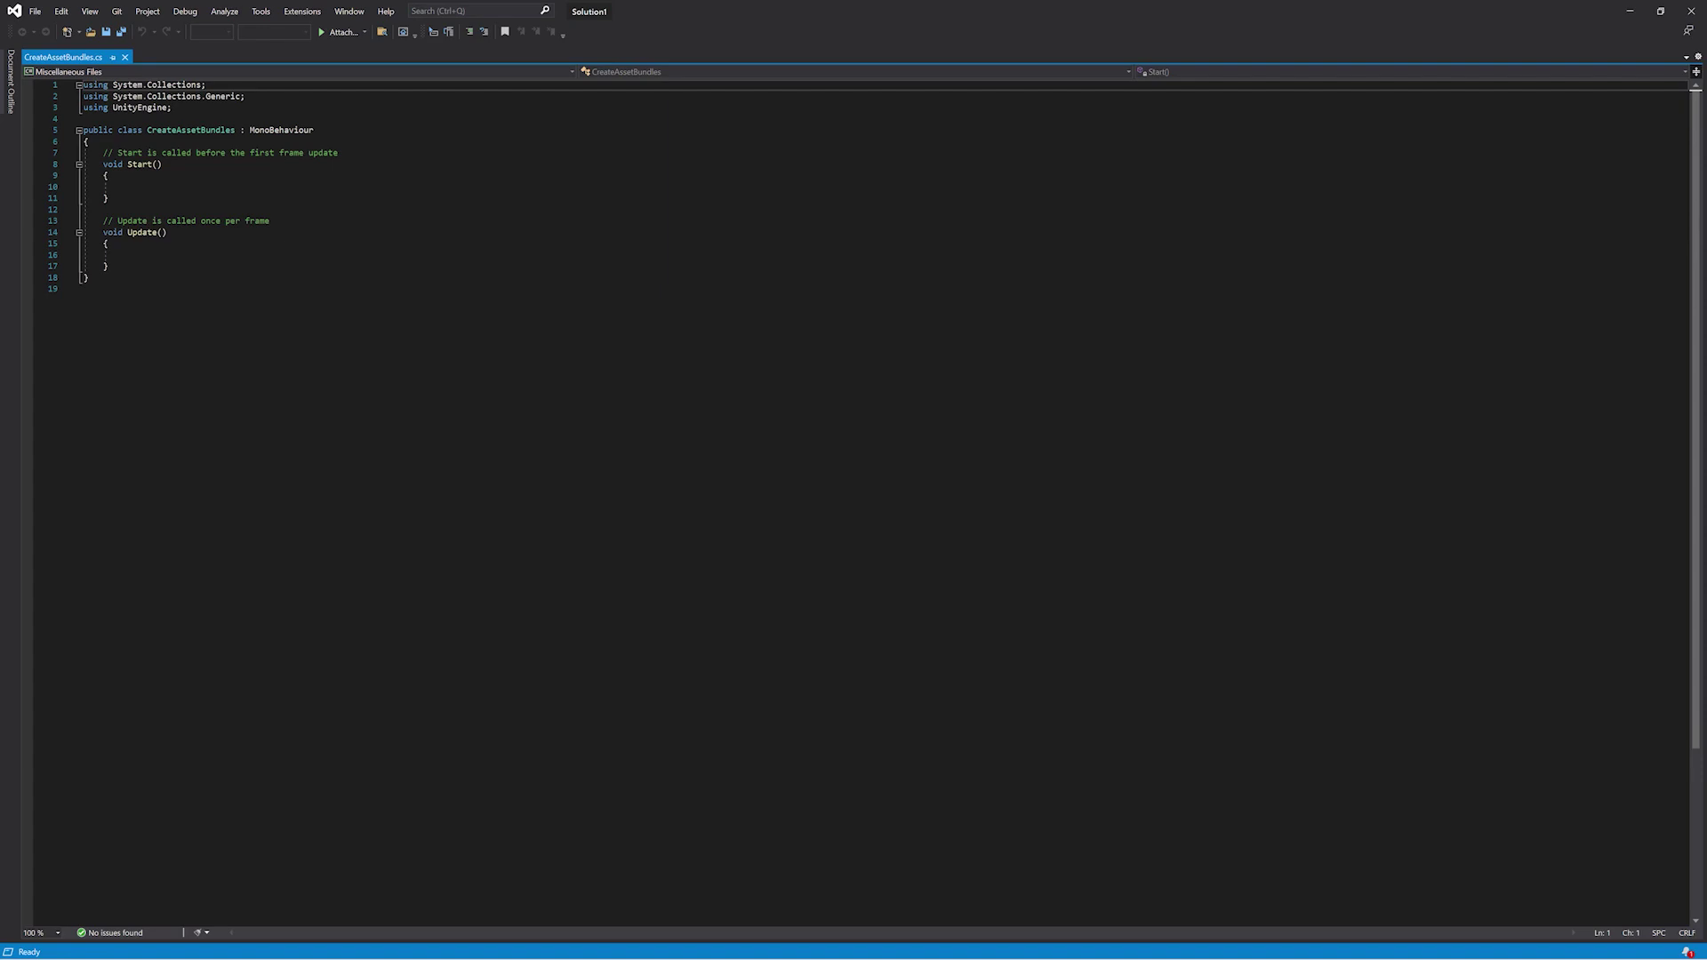
key("ctrl+a")
key("ctrl+v")
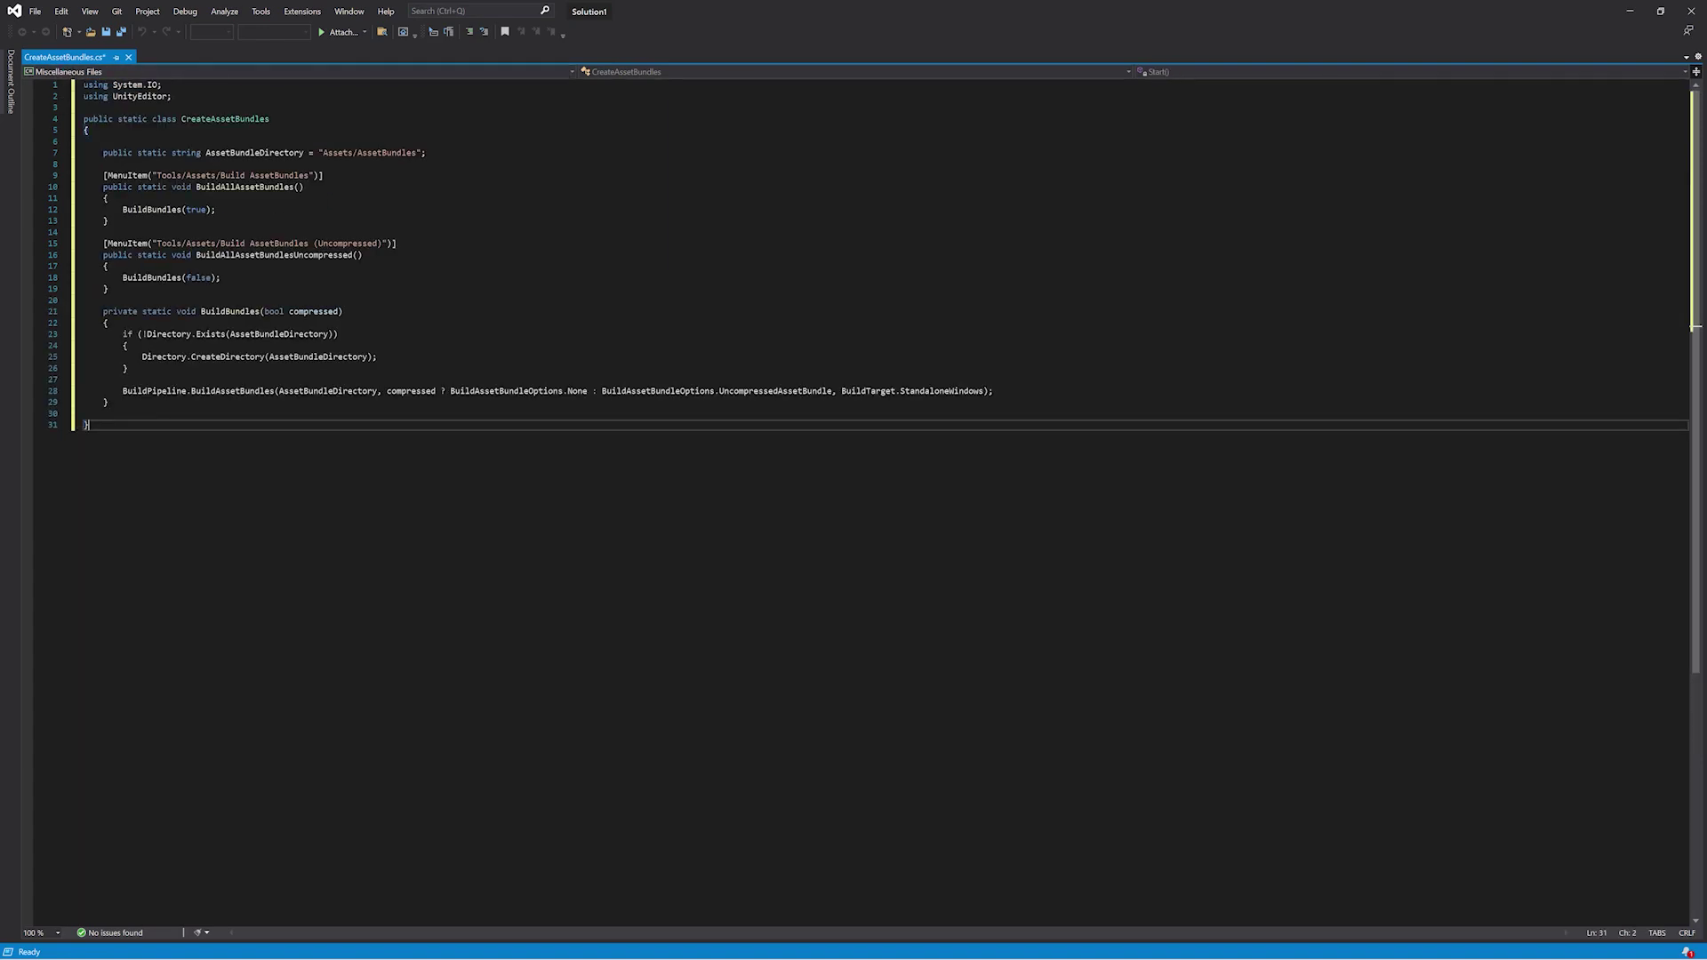
key("ctrl+s")
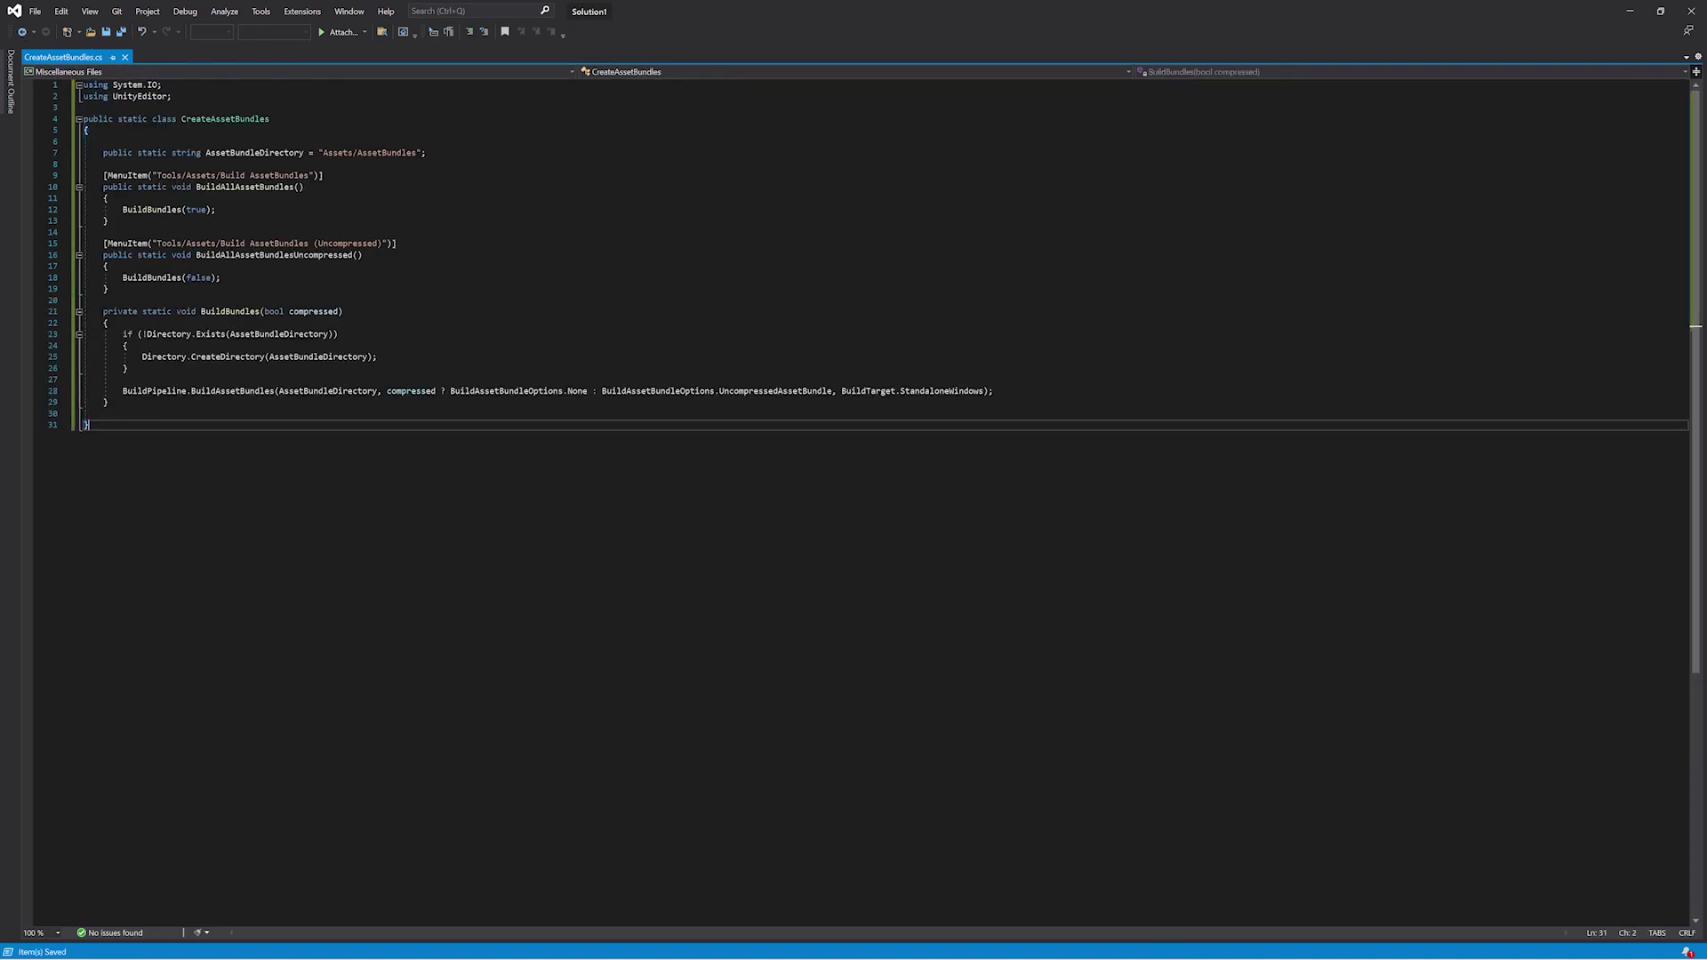
left_click_drag(181, 119, 270, 119)
left_click(270, 119)
key("Down")
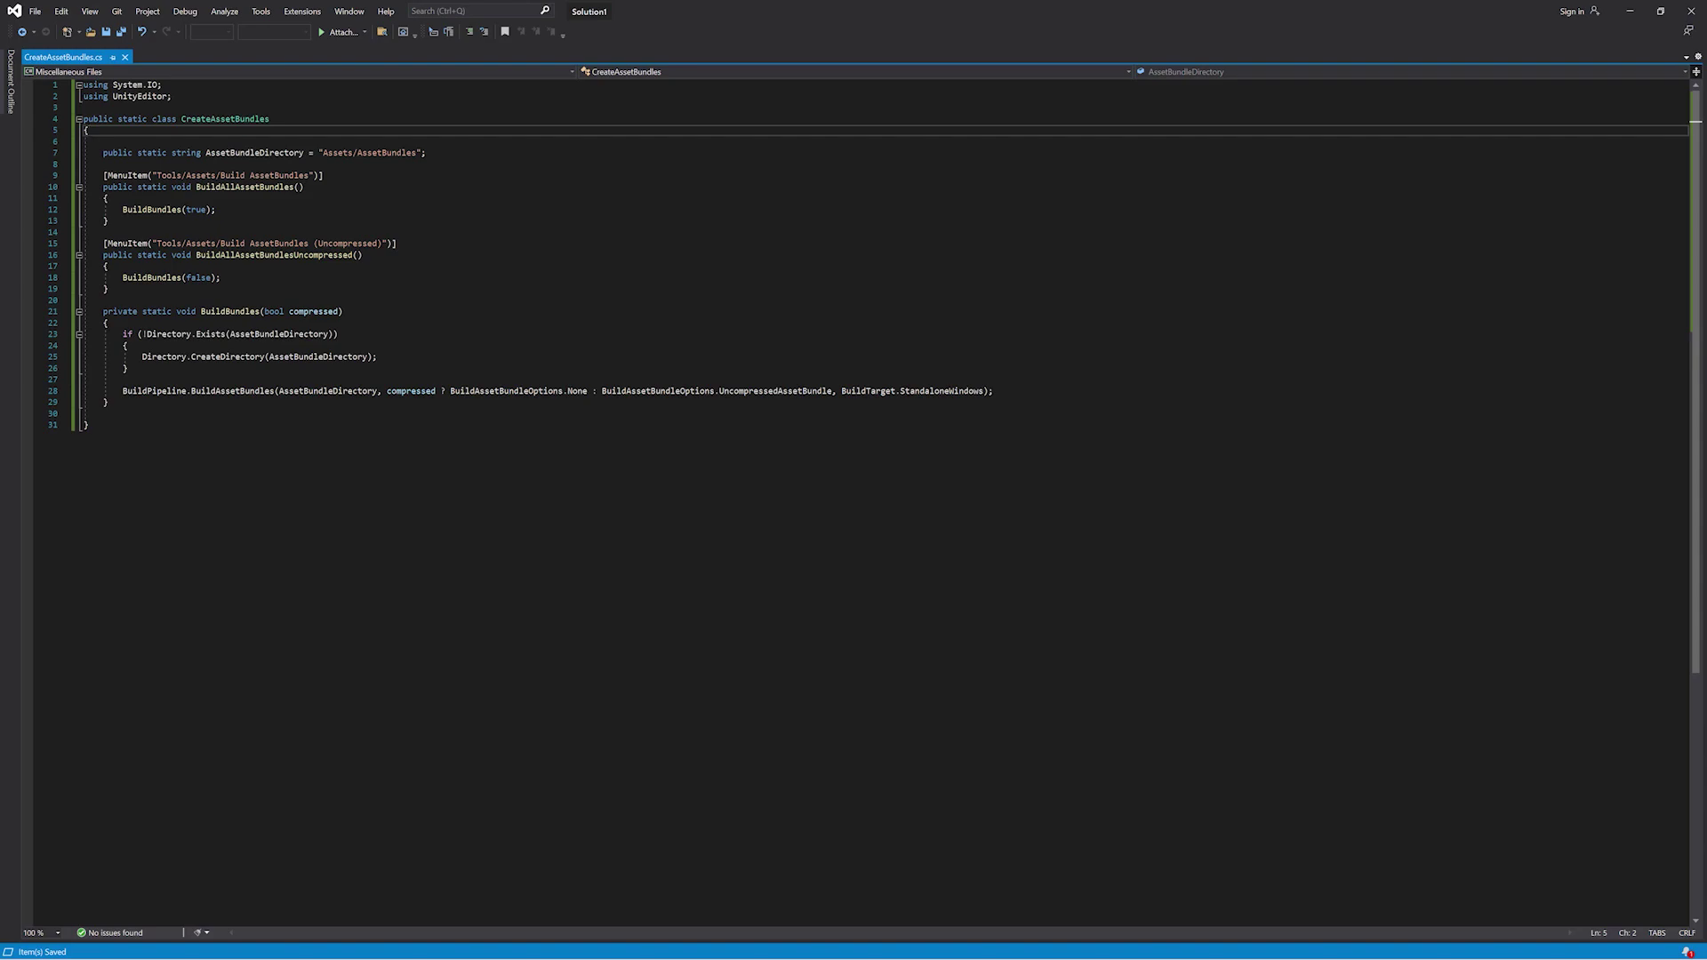
left_click(1692, 12)
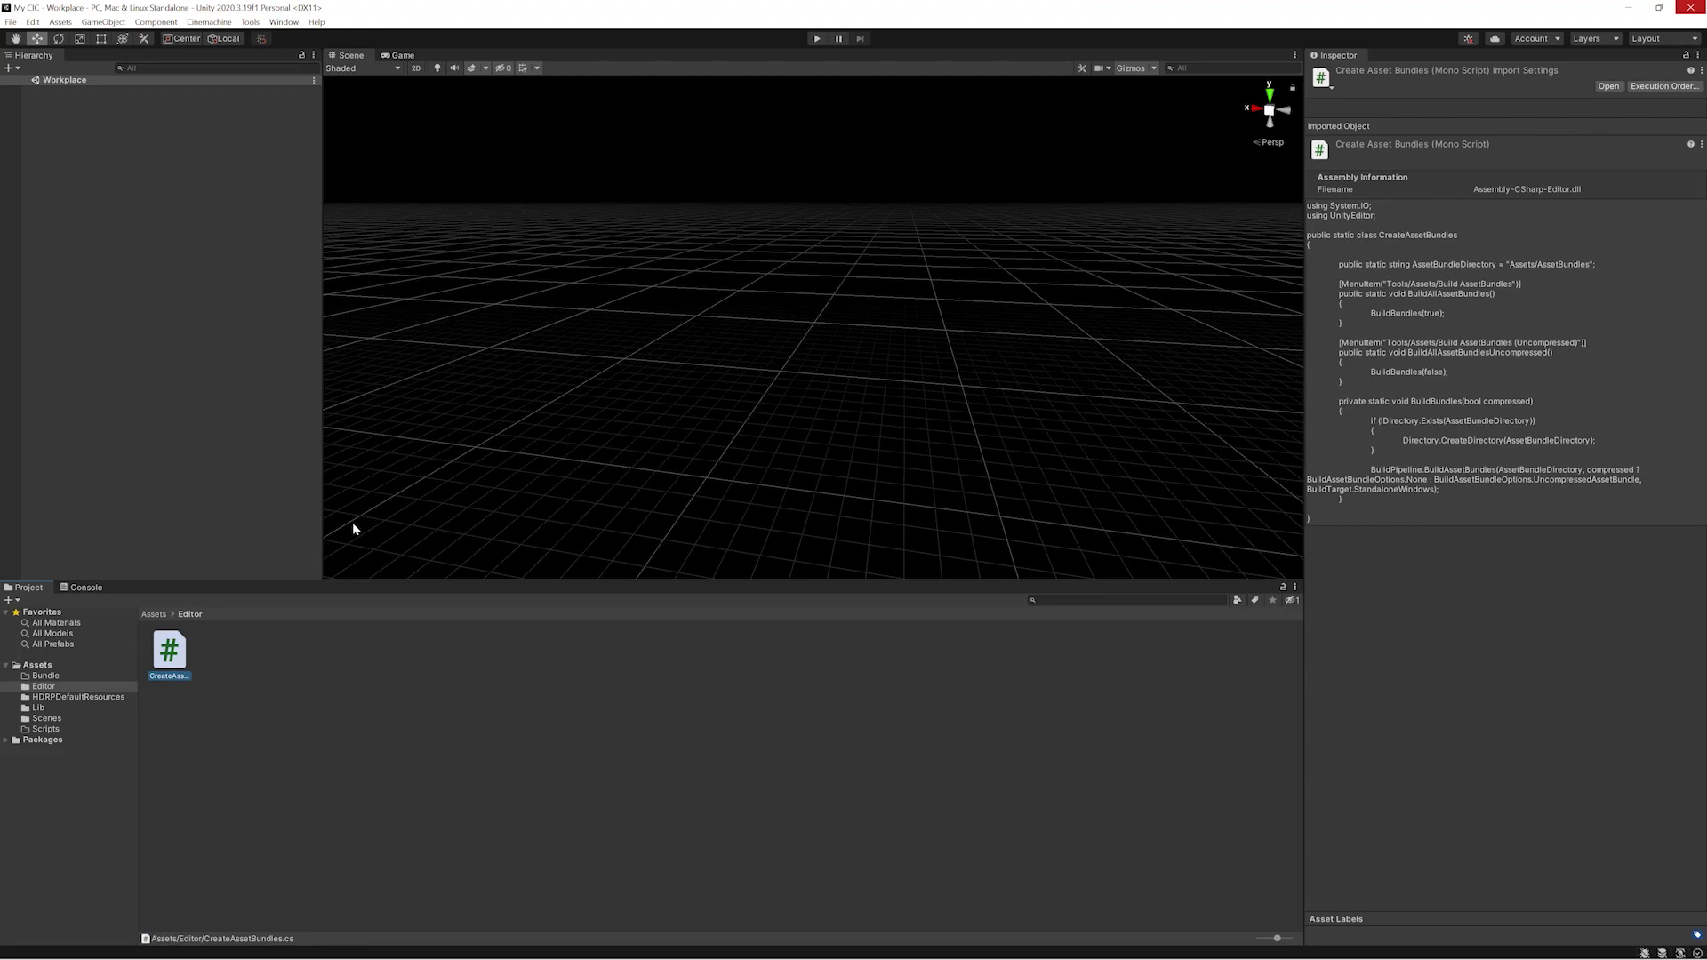
- Check the asset bundle build commands that the CreateAssetBundles script adds to Unity
left_click(250, 22)
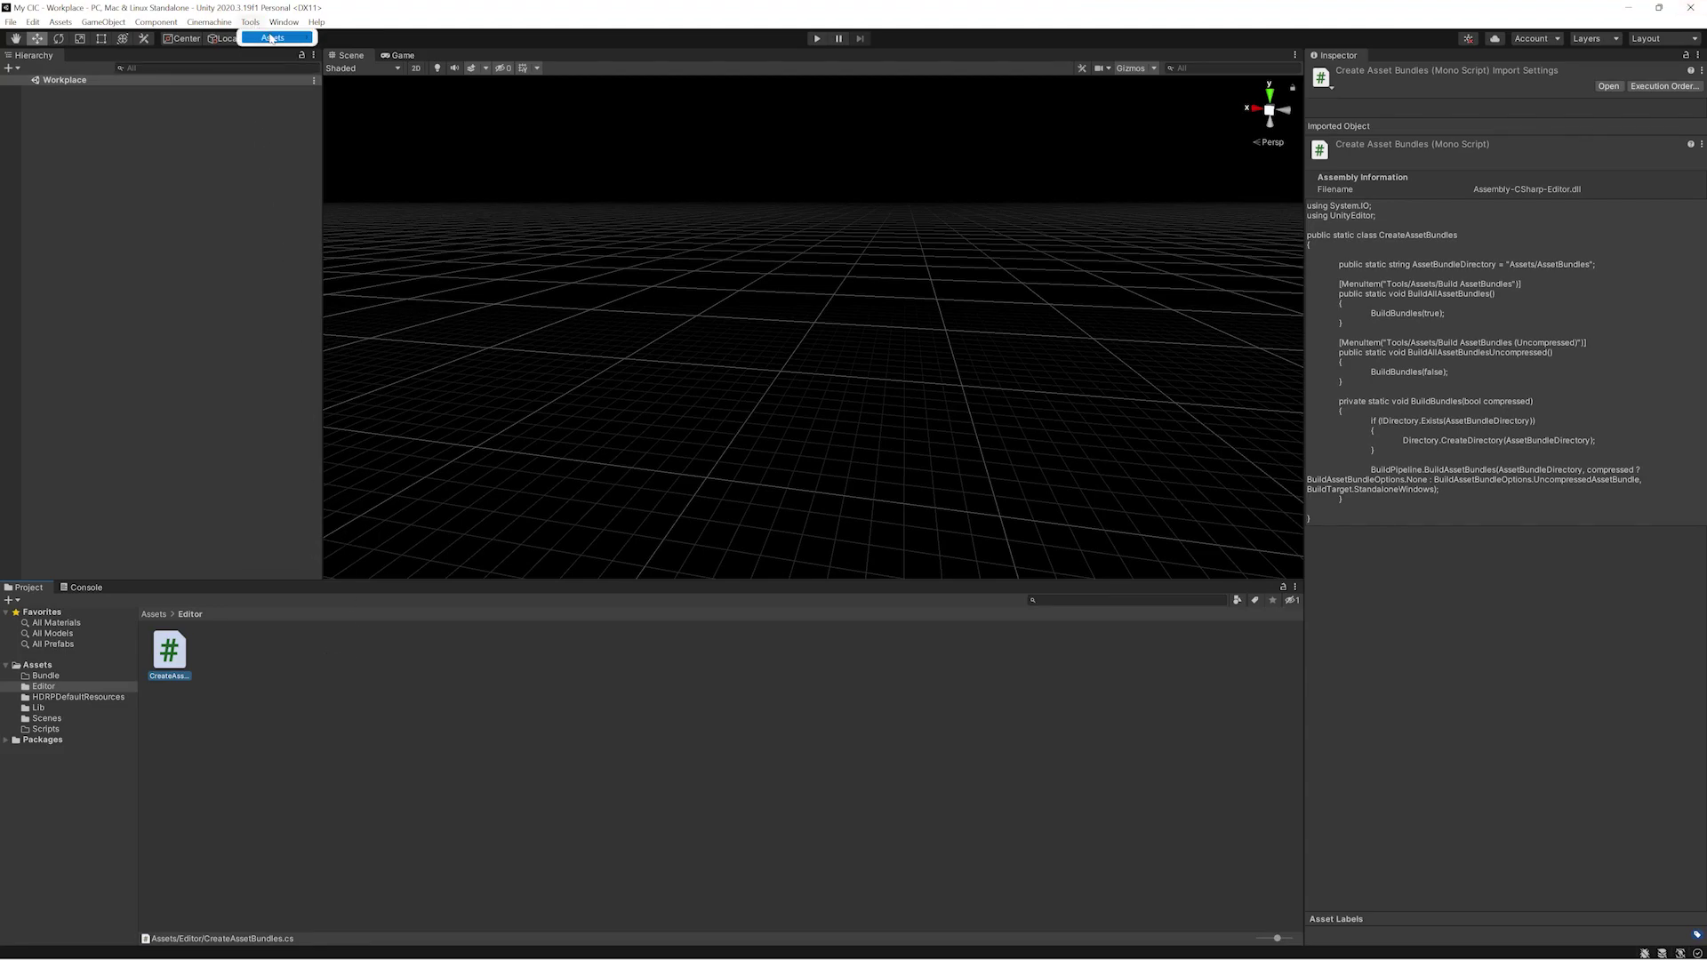
mouse_move(308, 39)
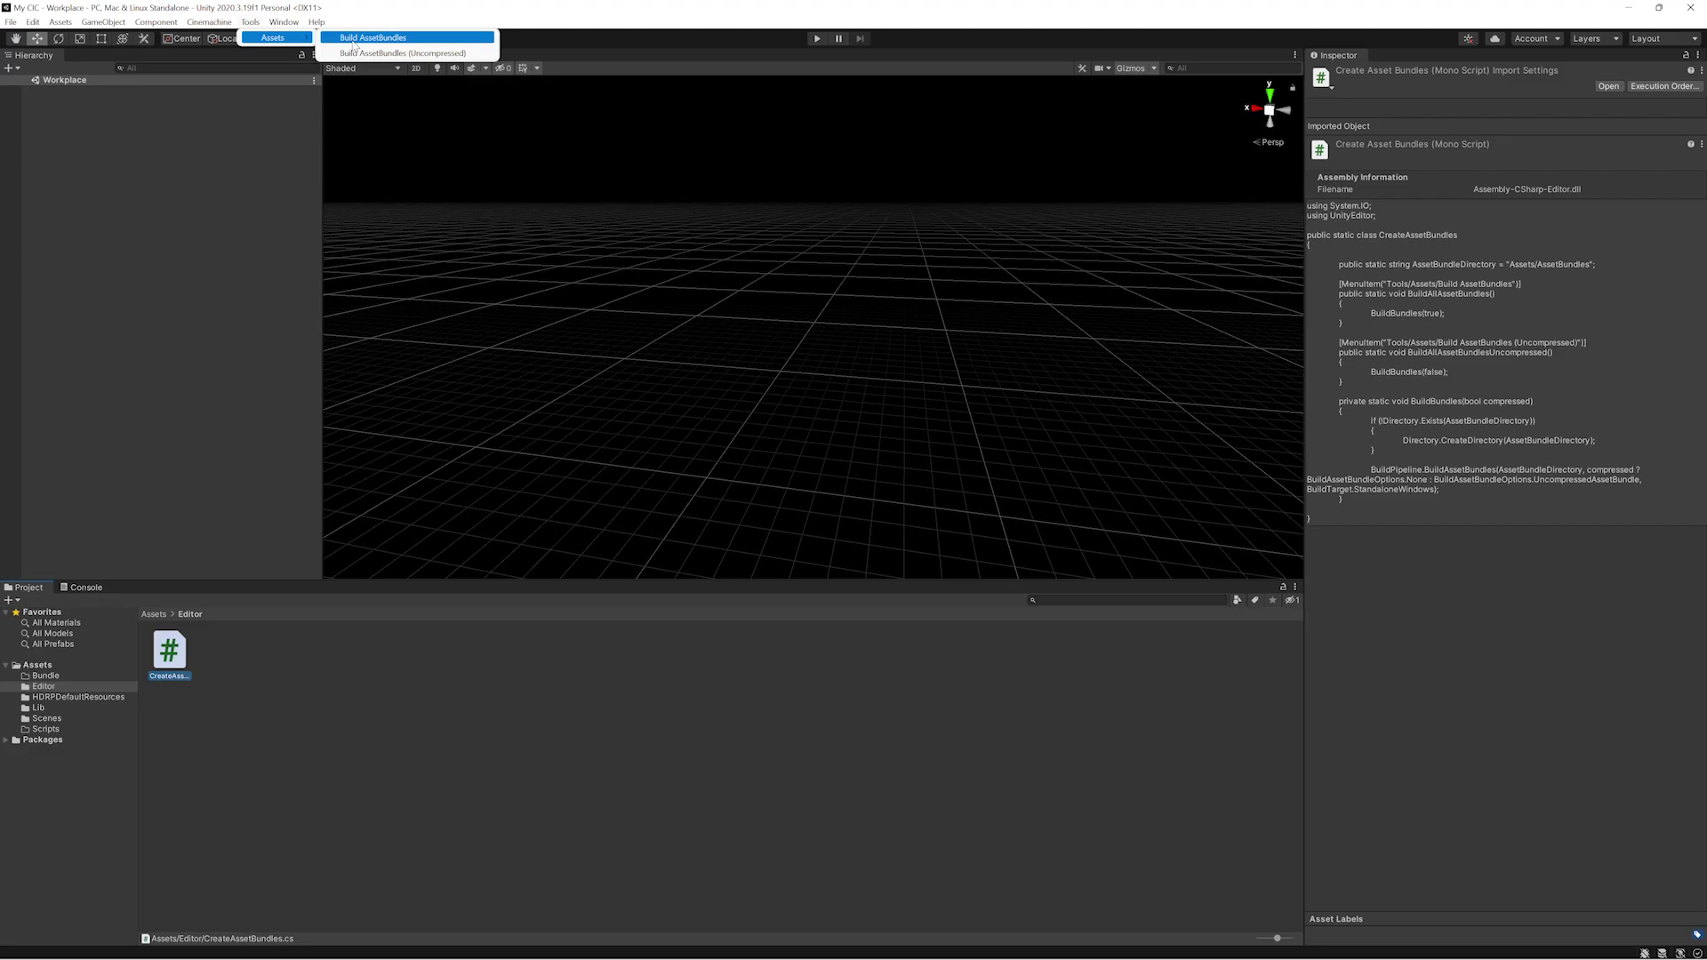
left_click(579, 722)
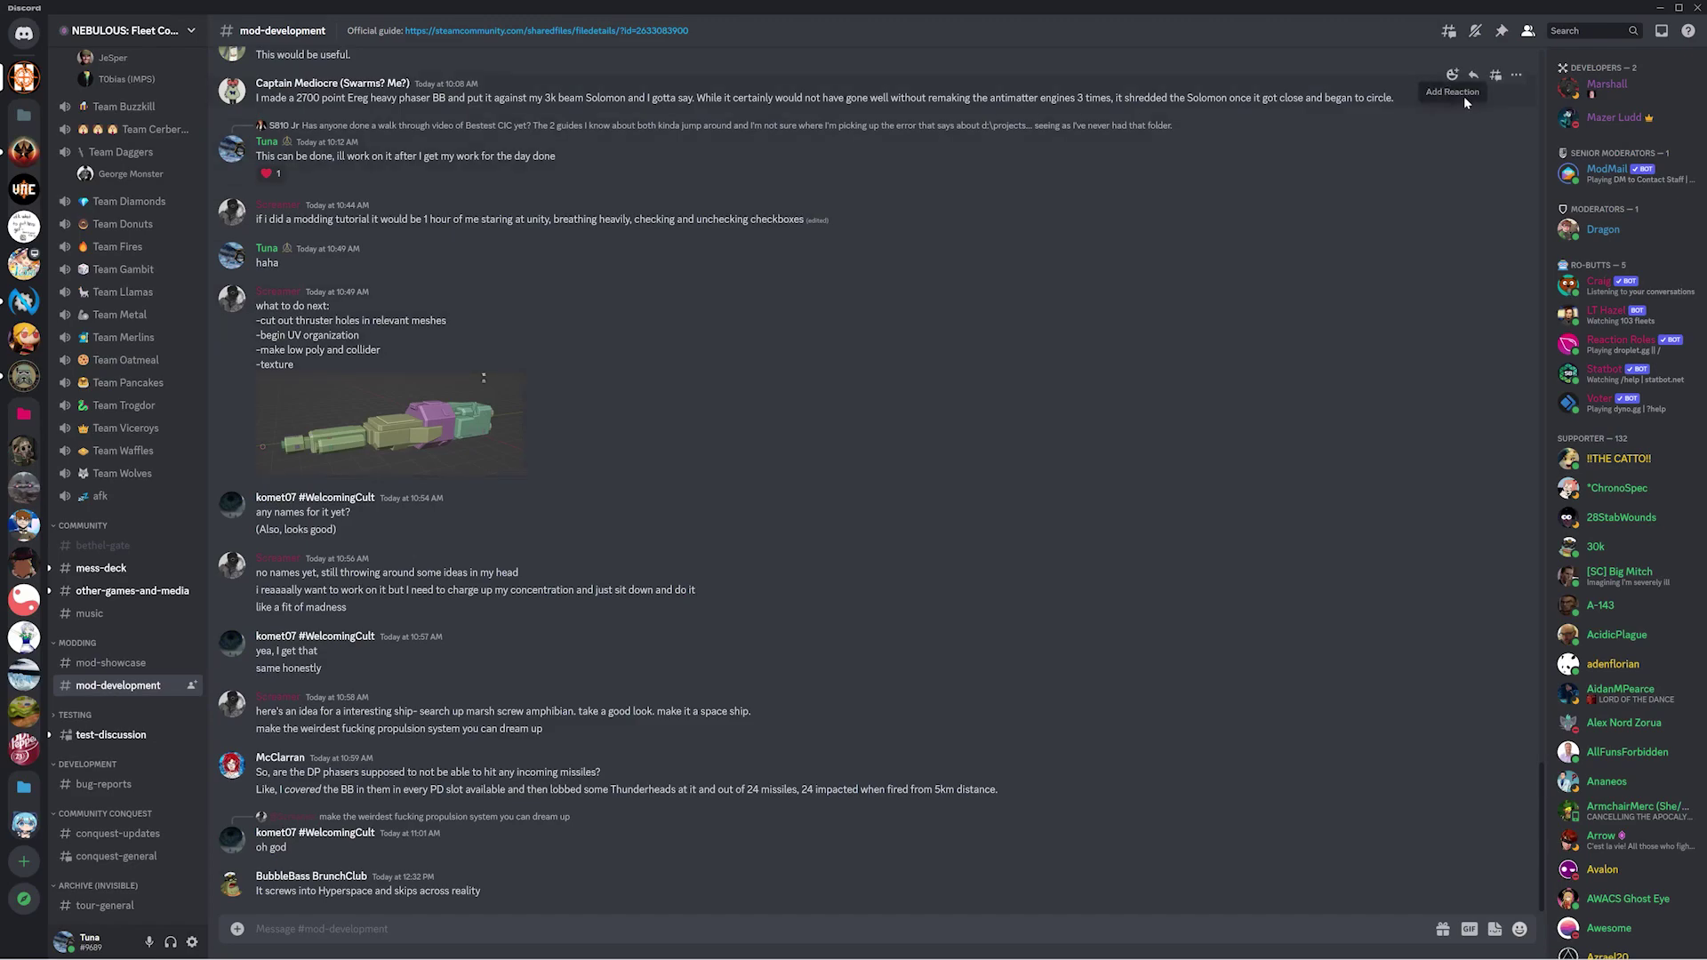
- Find the pinned Discord message offering AGMMULTITOOL.cs in mod-development and jump to its usage and install instructions
left_click(1501, 30)
scroll(1369, 515, "down", 6)
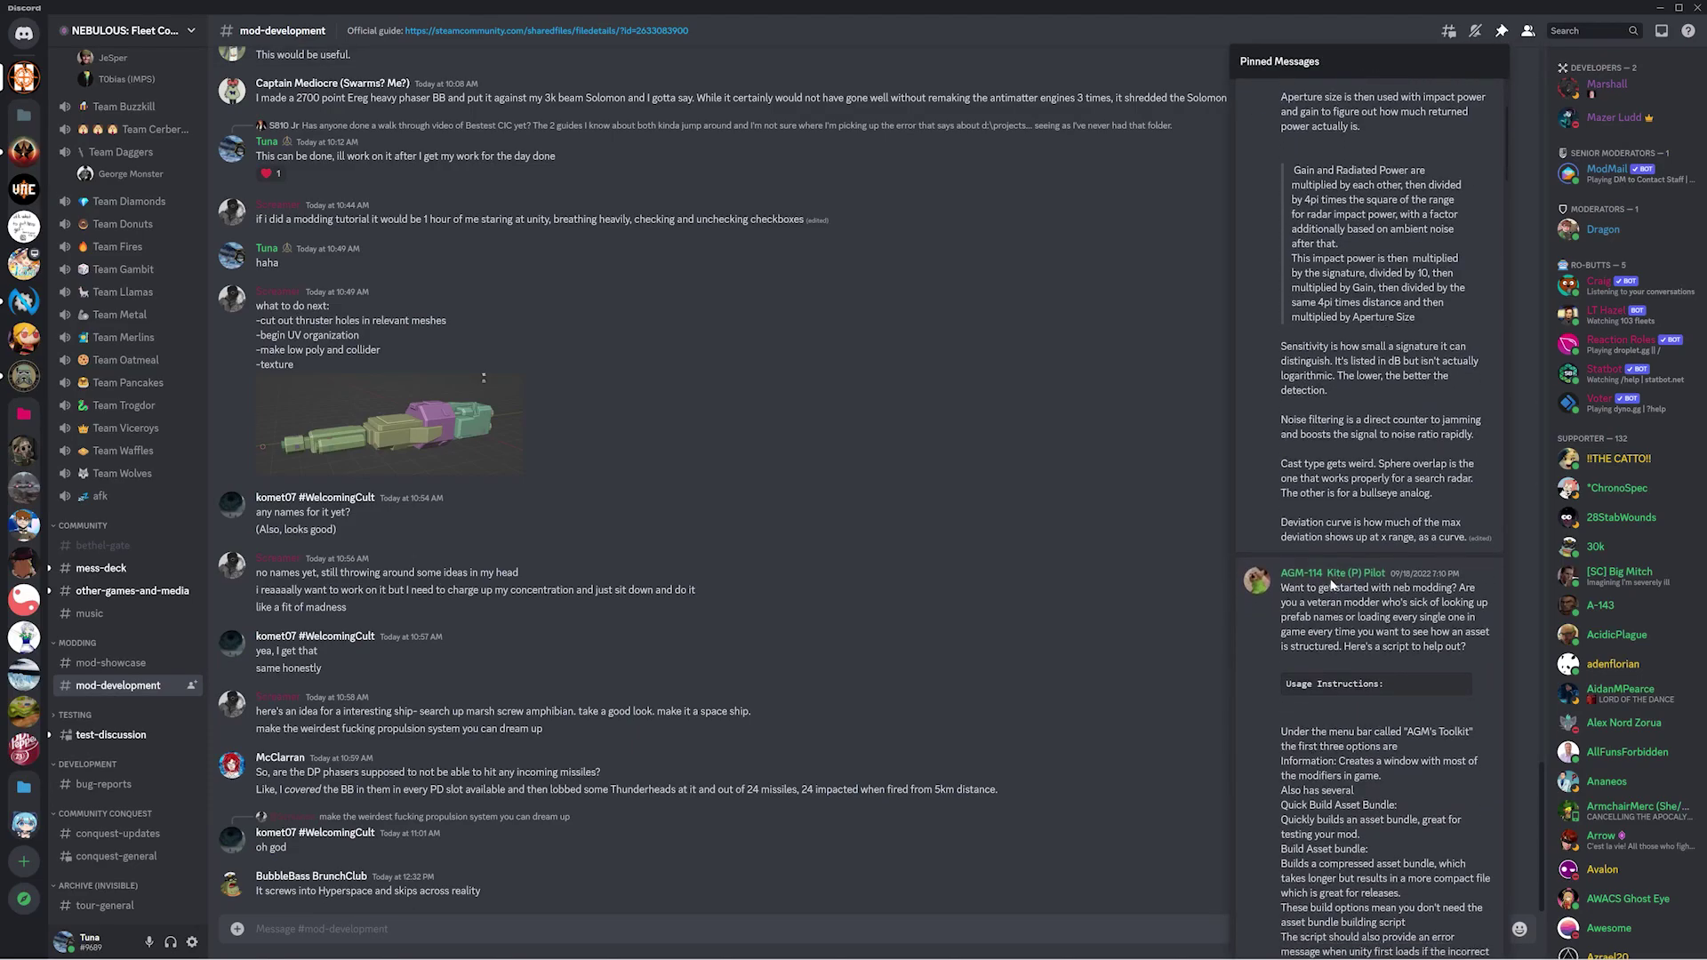
left_click(1477, 331)
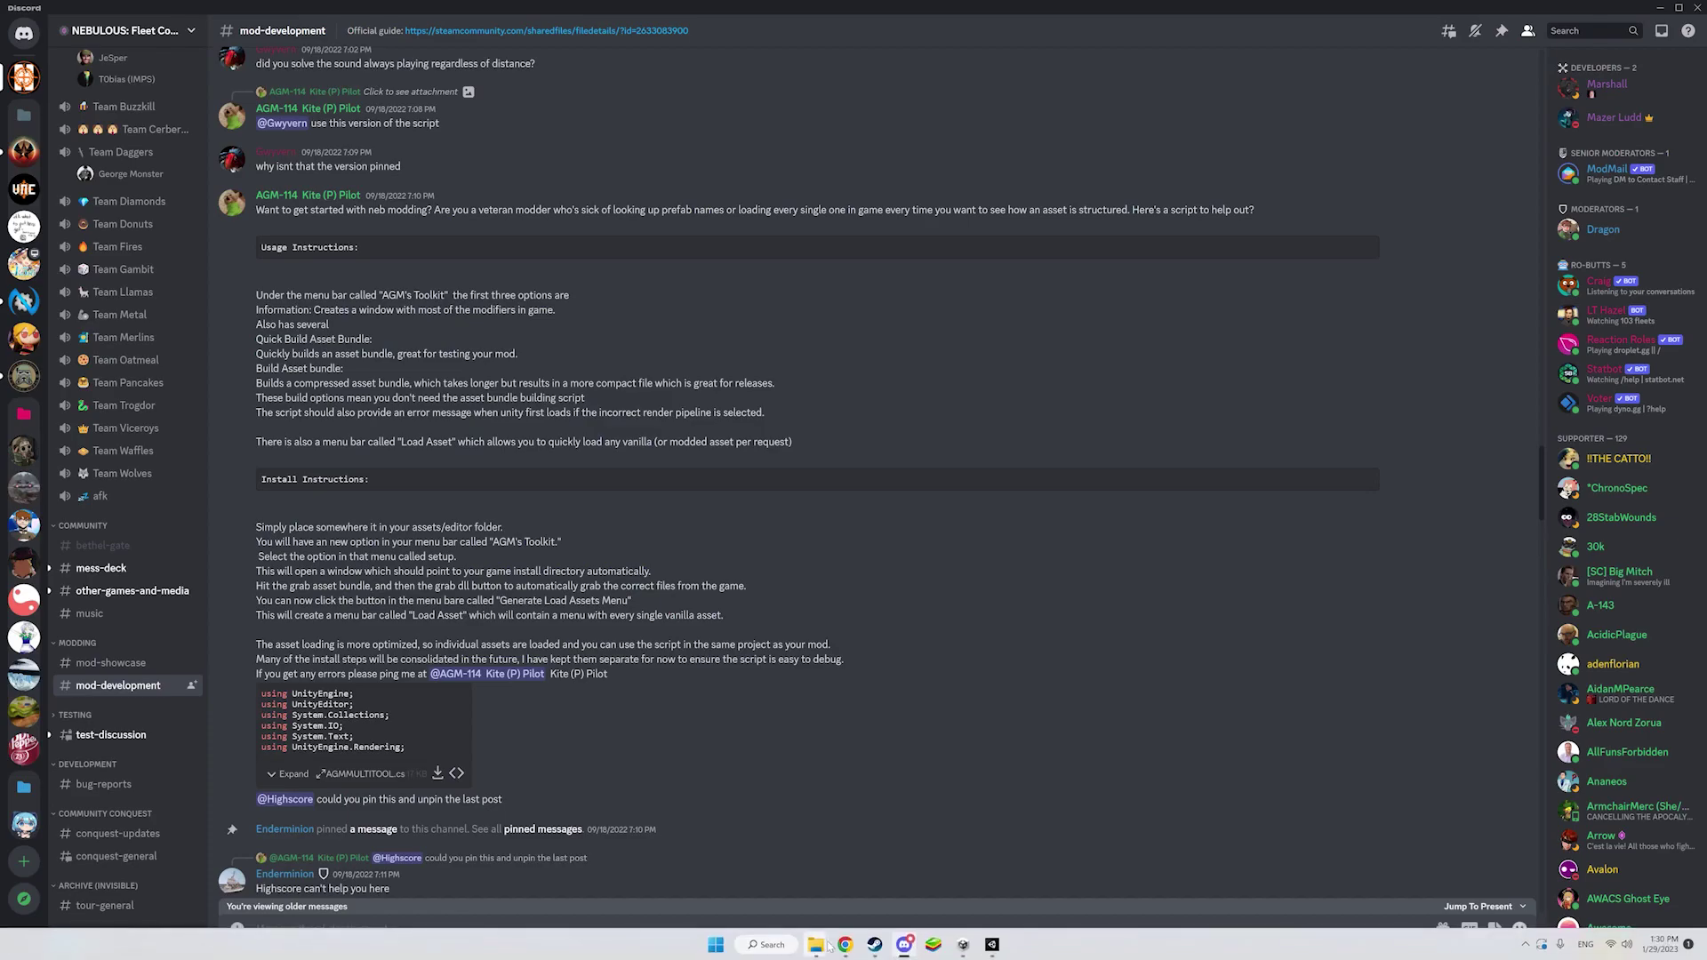
- Open the My CIC project's Assets\Editor folder in File Explorer
mouse_move(816, 946)
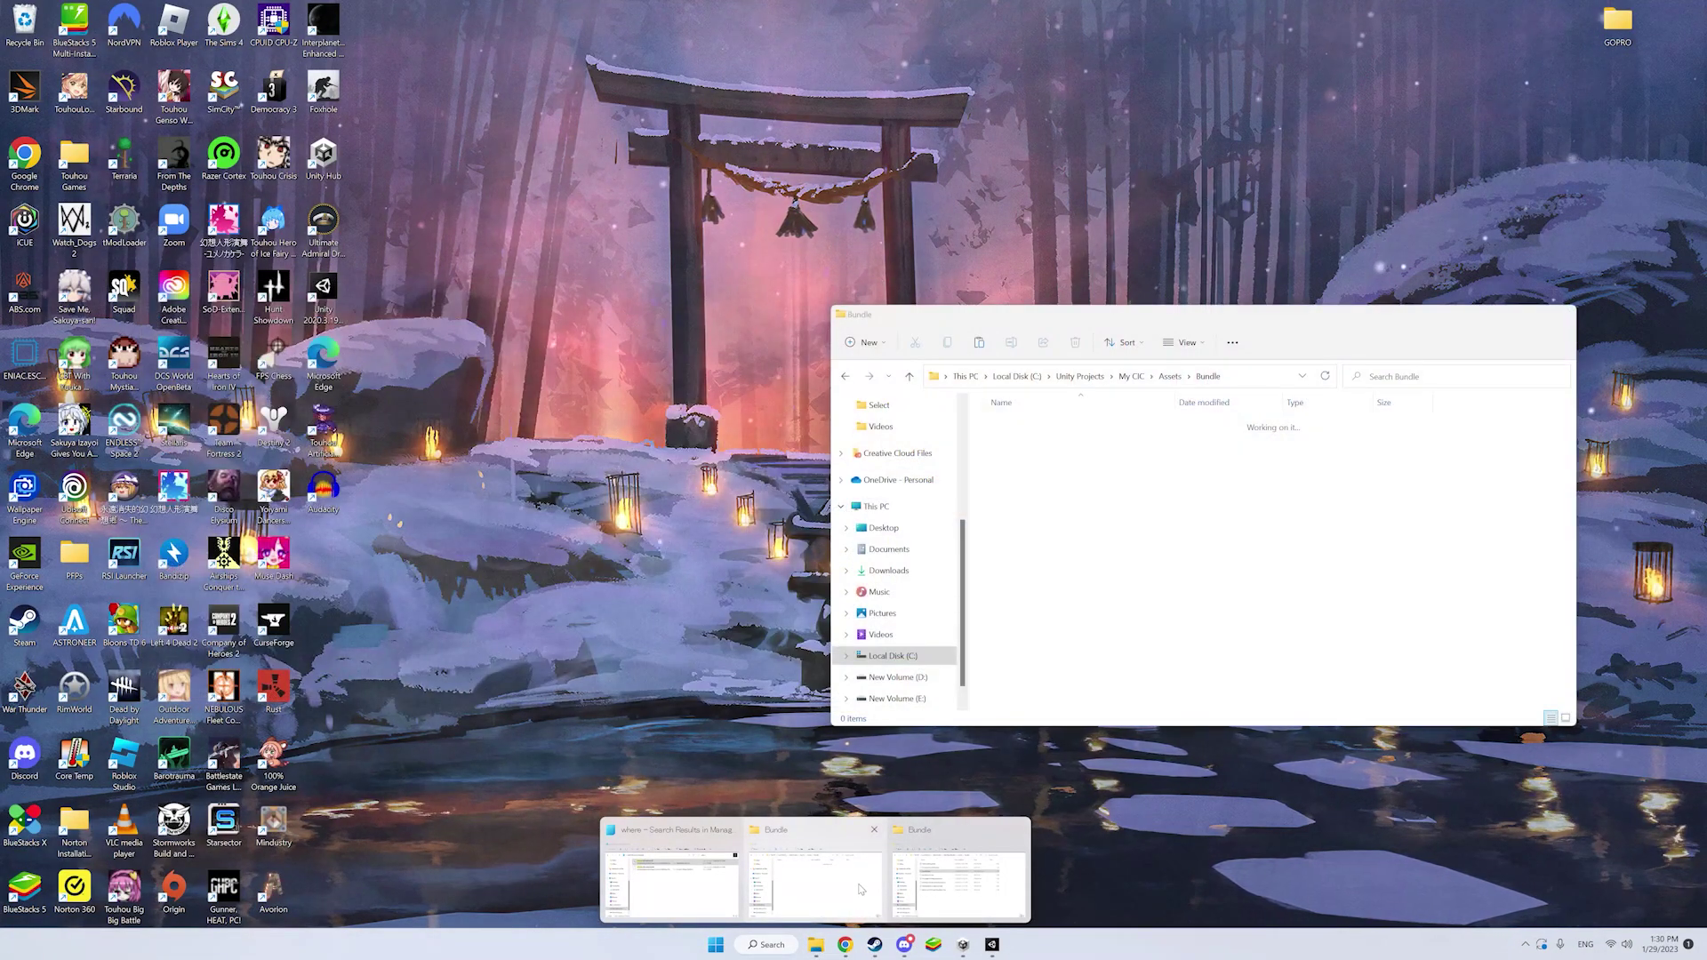
left_click(859, 891)
left_click(1170, 376)
double_click(1103, 448)
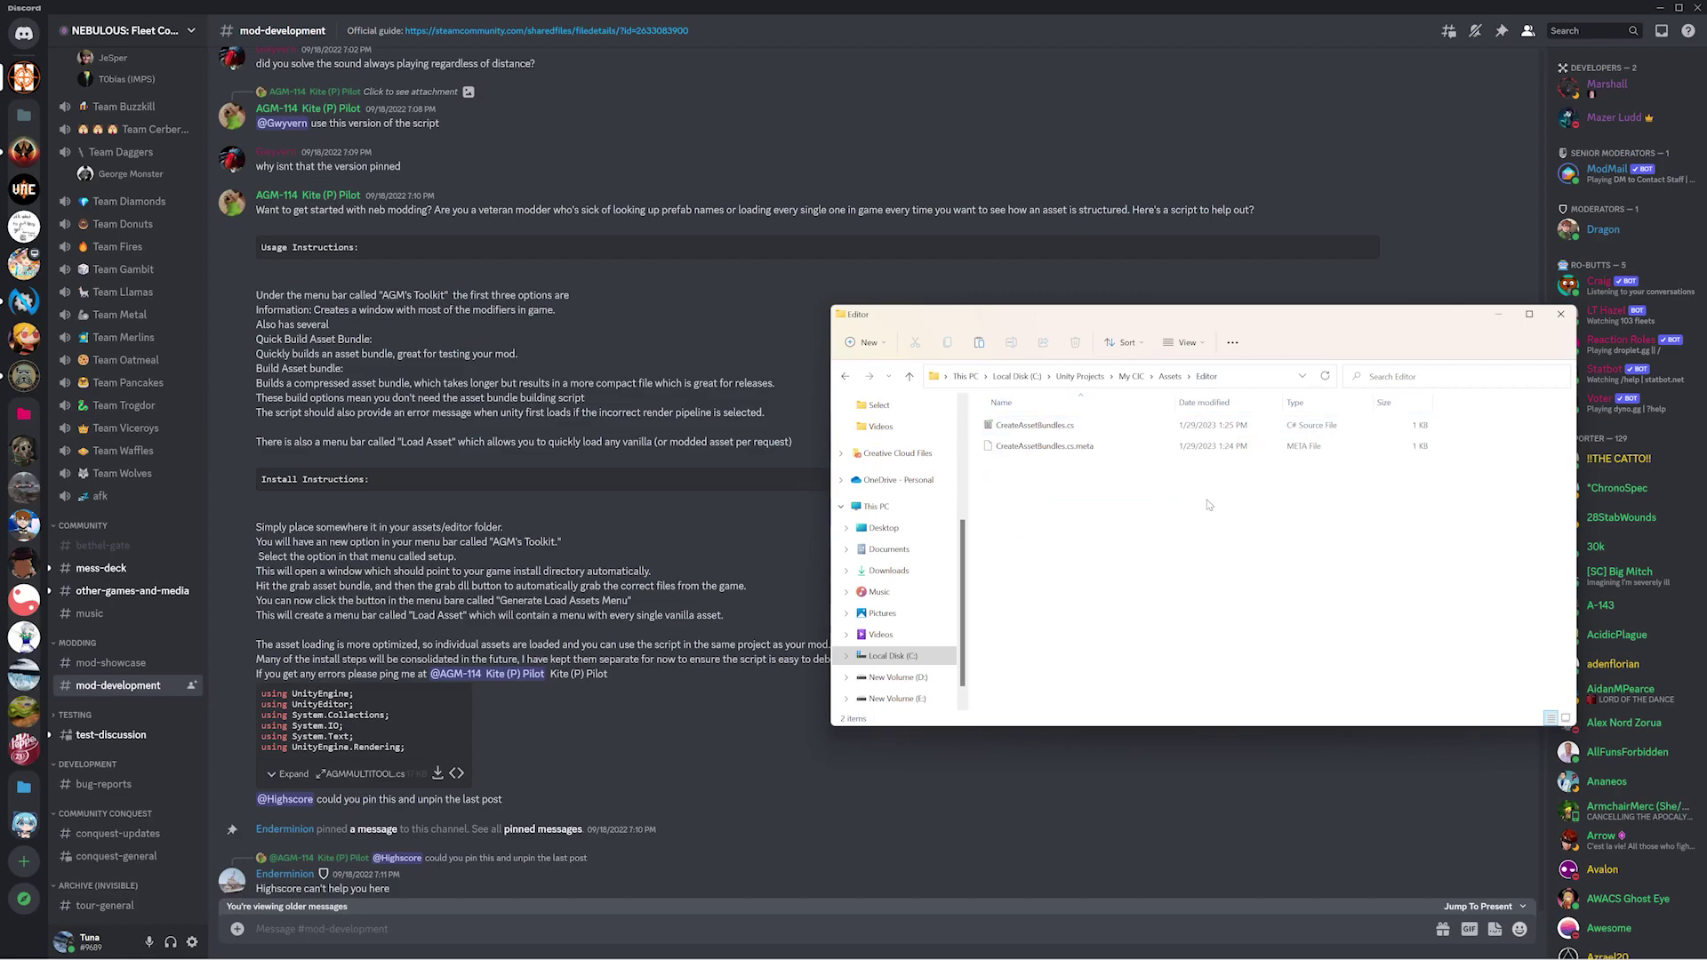
- Copy AGMMULTITOOL.cs from the ERU Time Machine project's Editor folder into the My CIC Editor folder
mouse_move(818, 947)
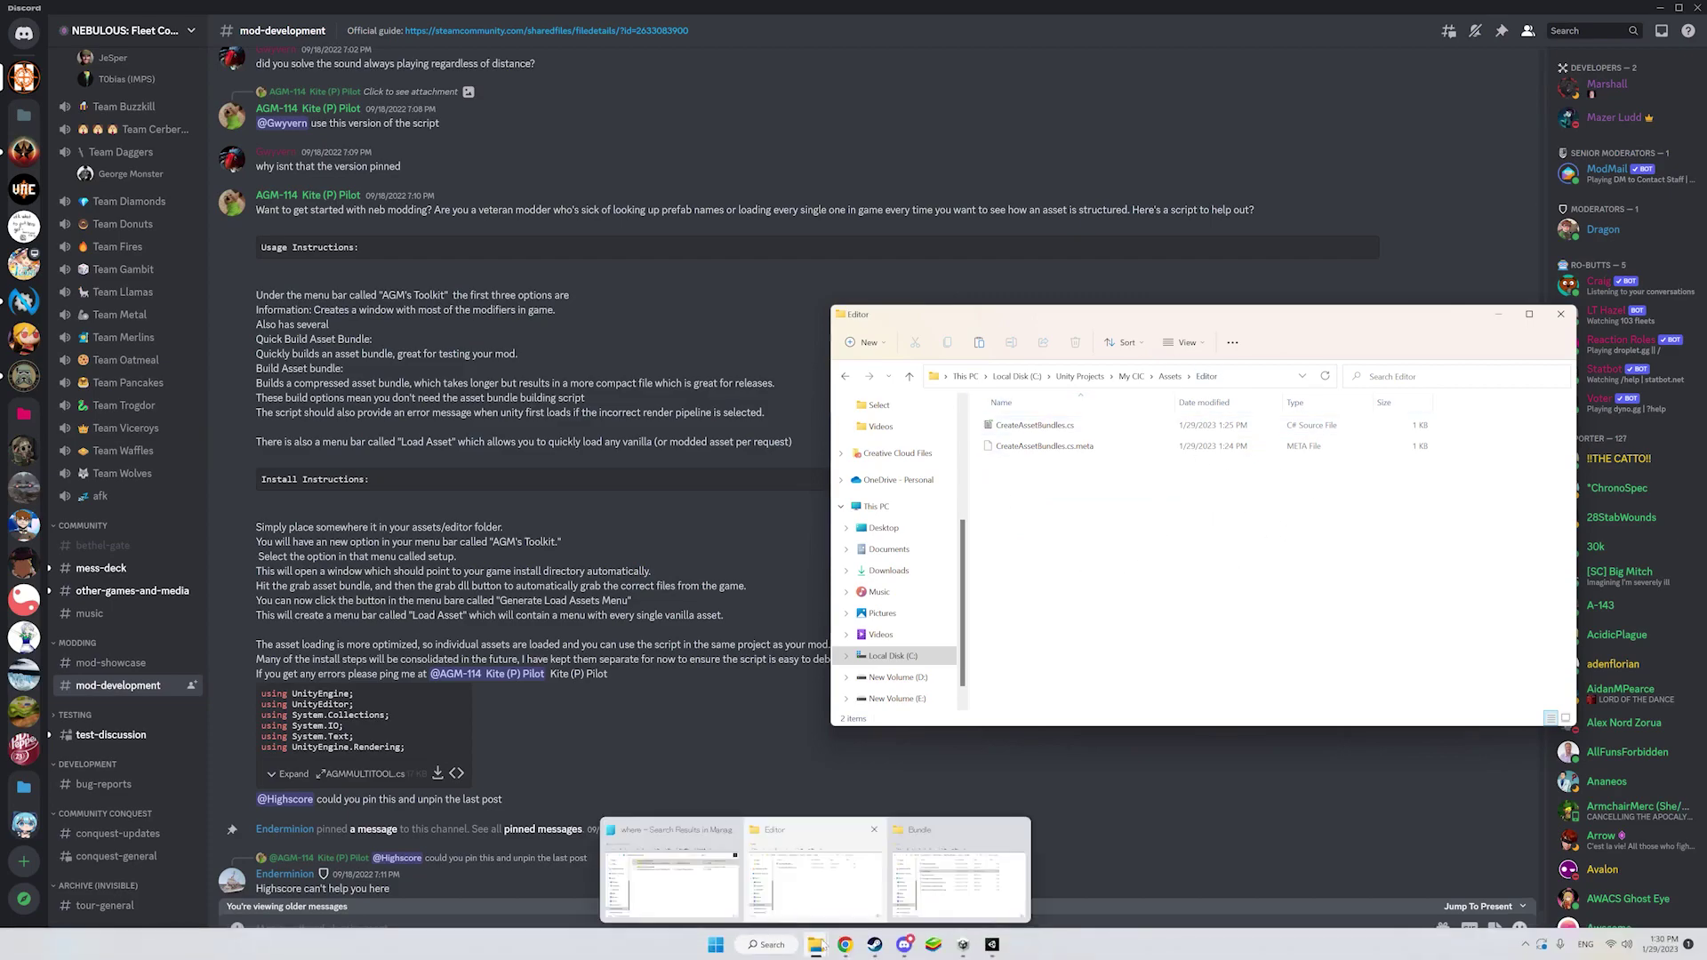
left_click(959, 875)
left_click(518, 352)
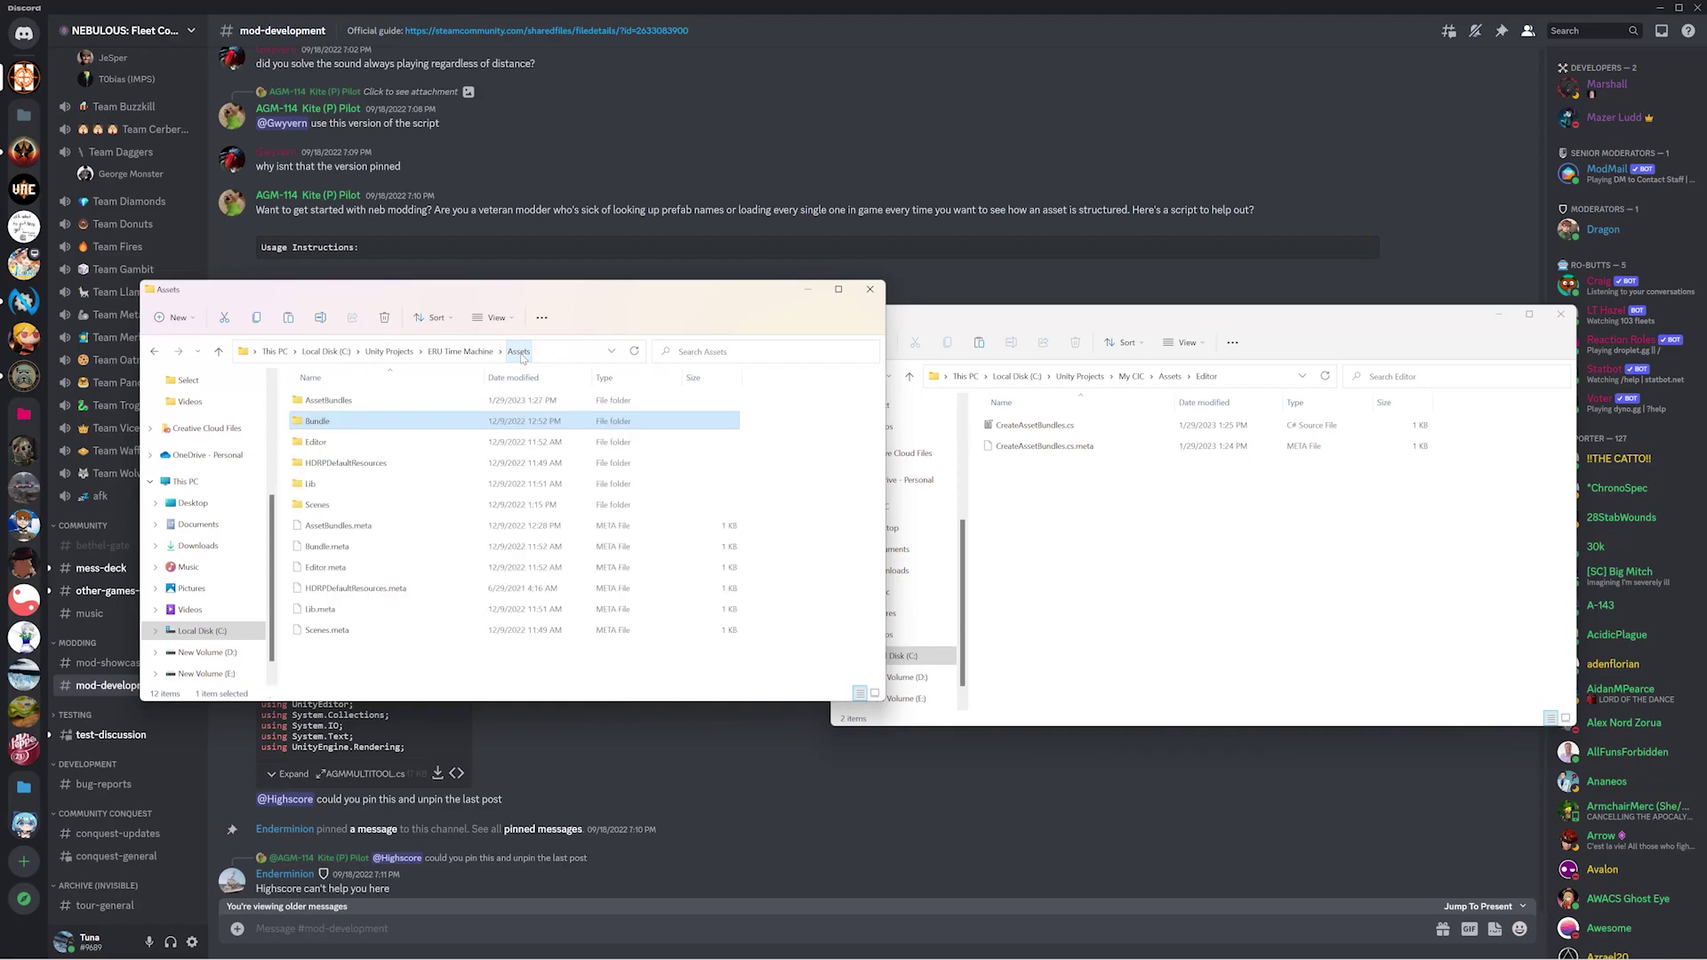
double_click(412, 440)
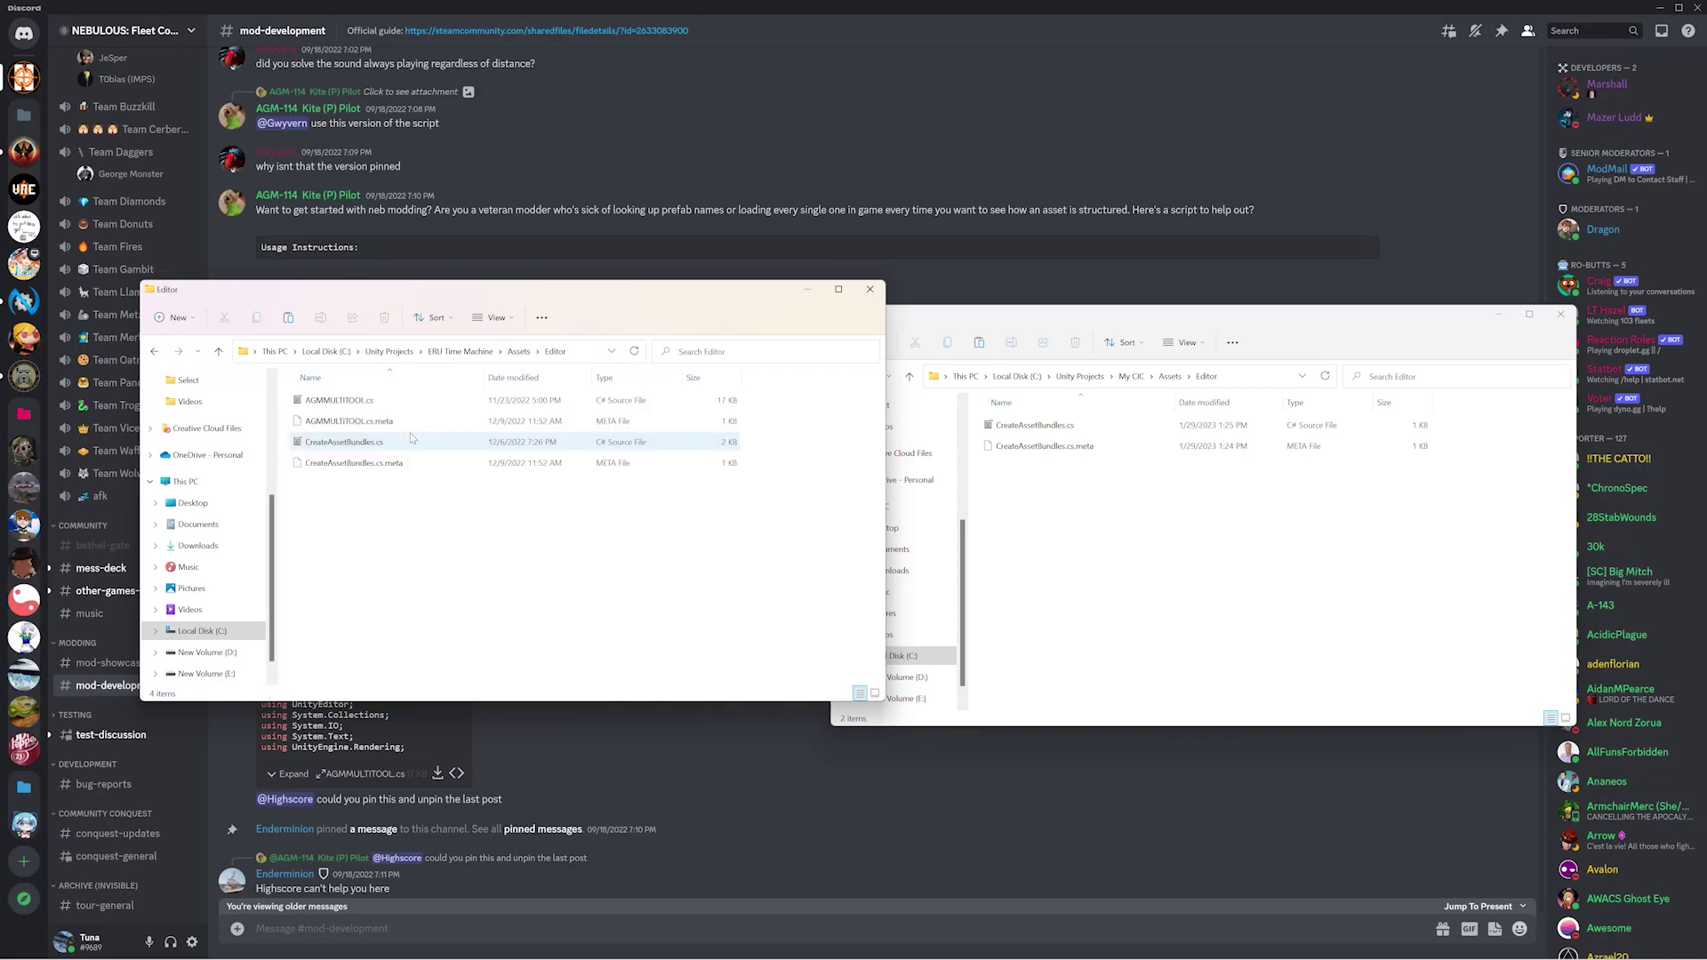
left_click_drag(421, 402, 1165, 598)
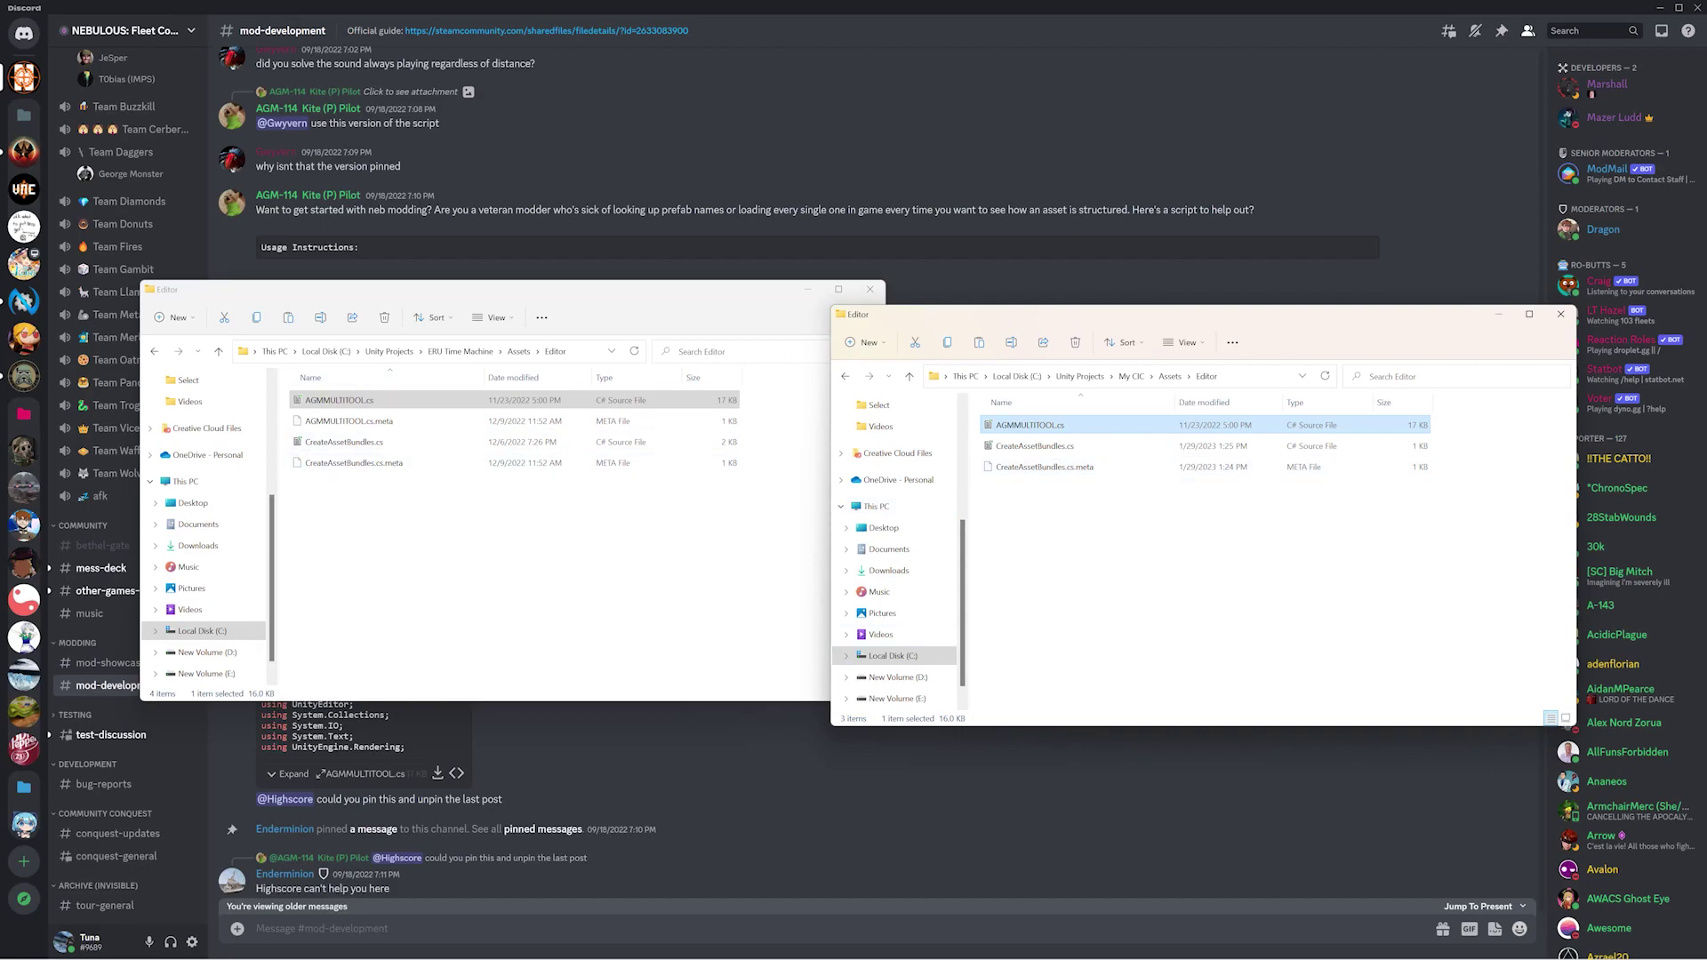
- Return to Unity to import the script and examine the commands in AGM's Toolkit
left_click(992, 944)
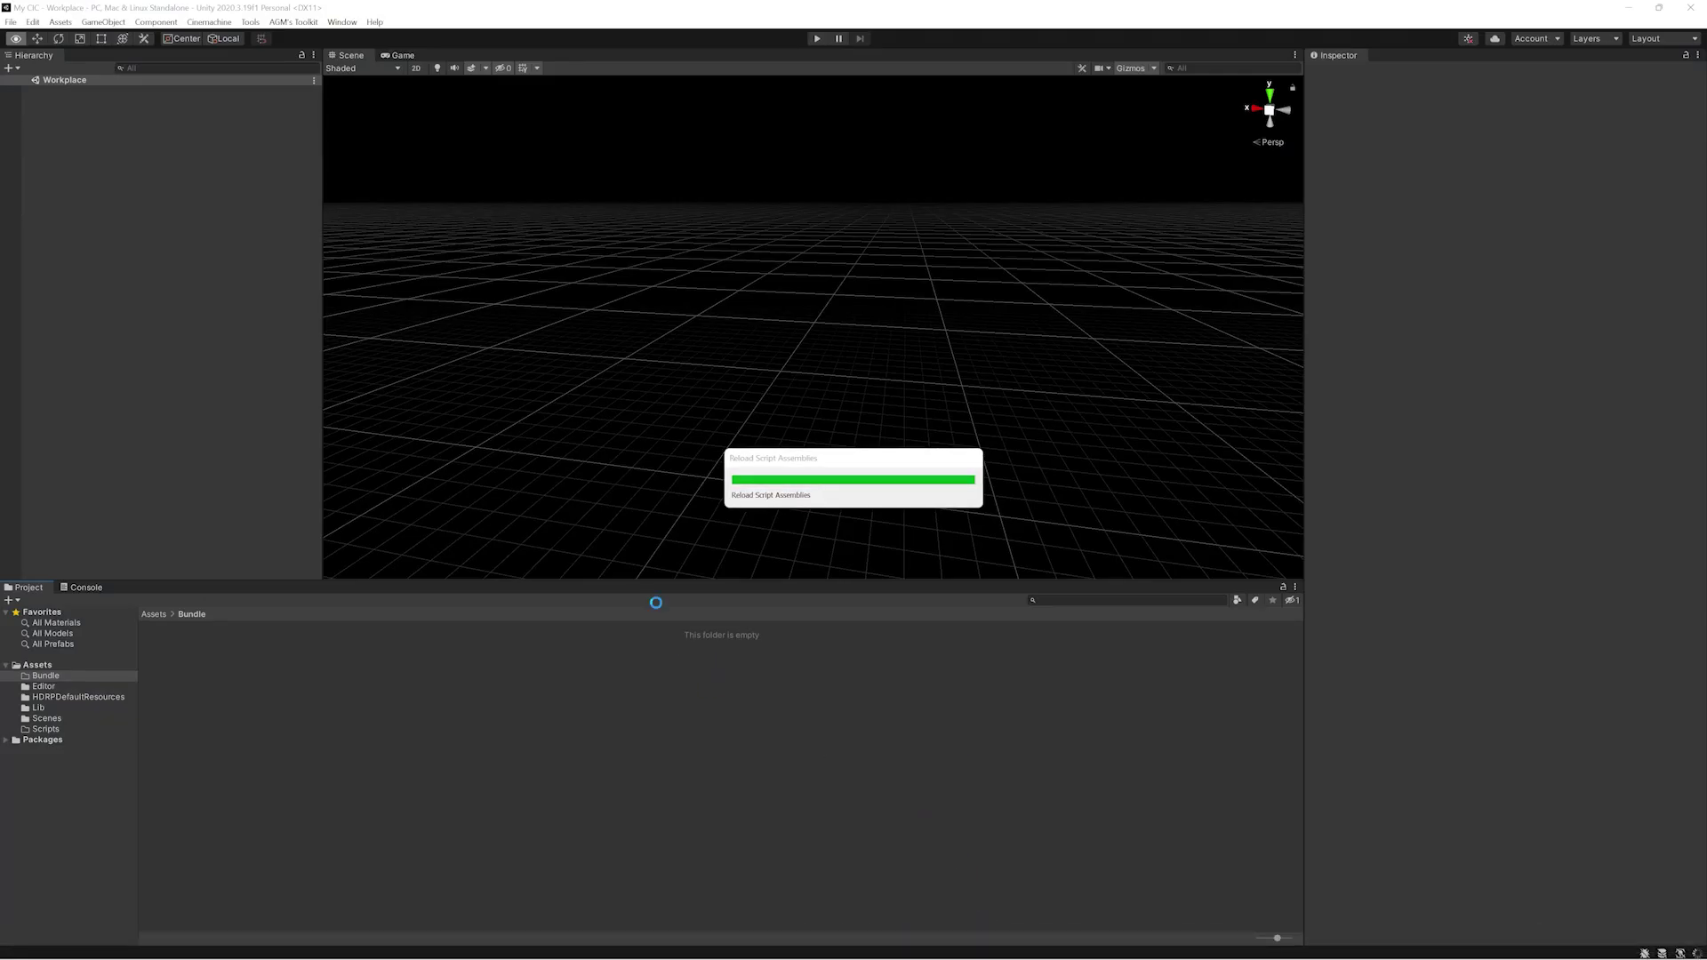
left_click(295, 22)
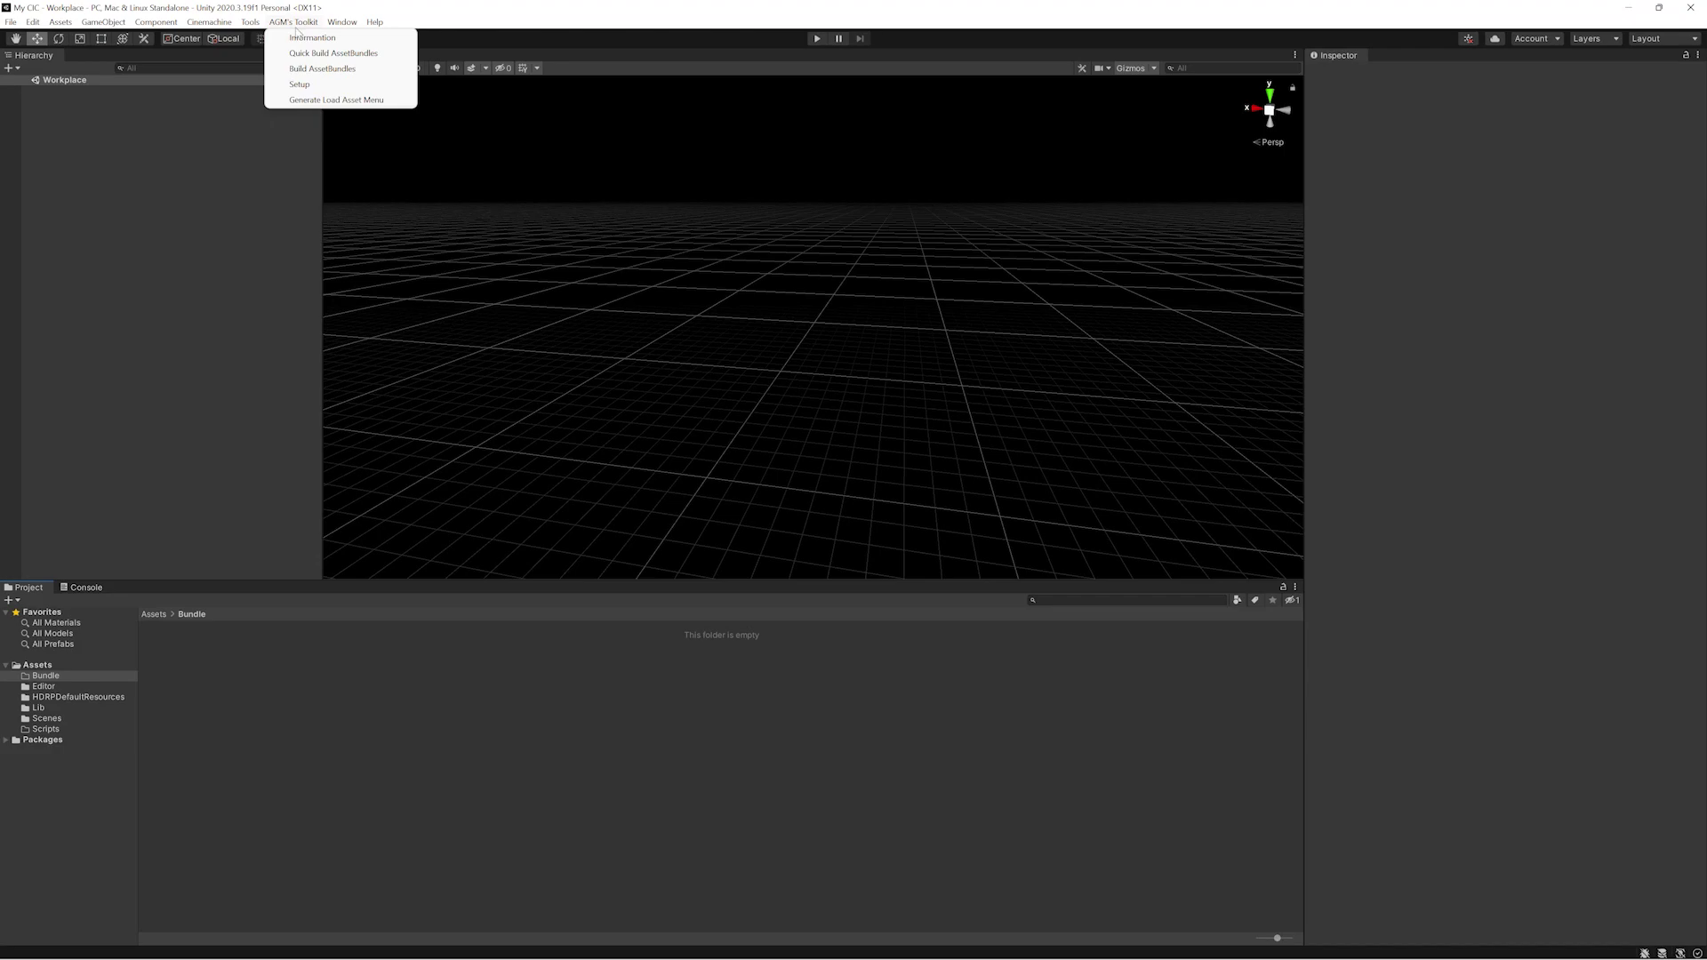
left_click(606, 651)
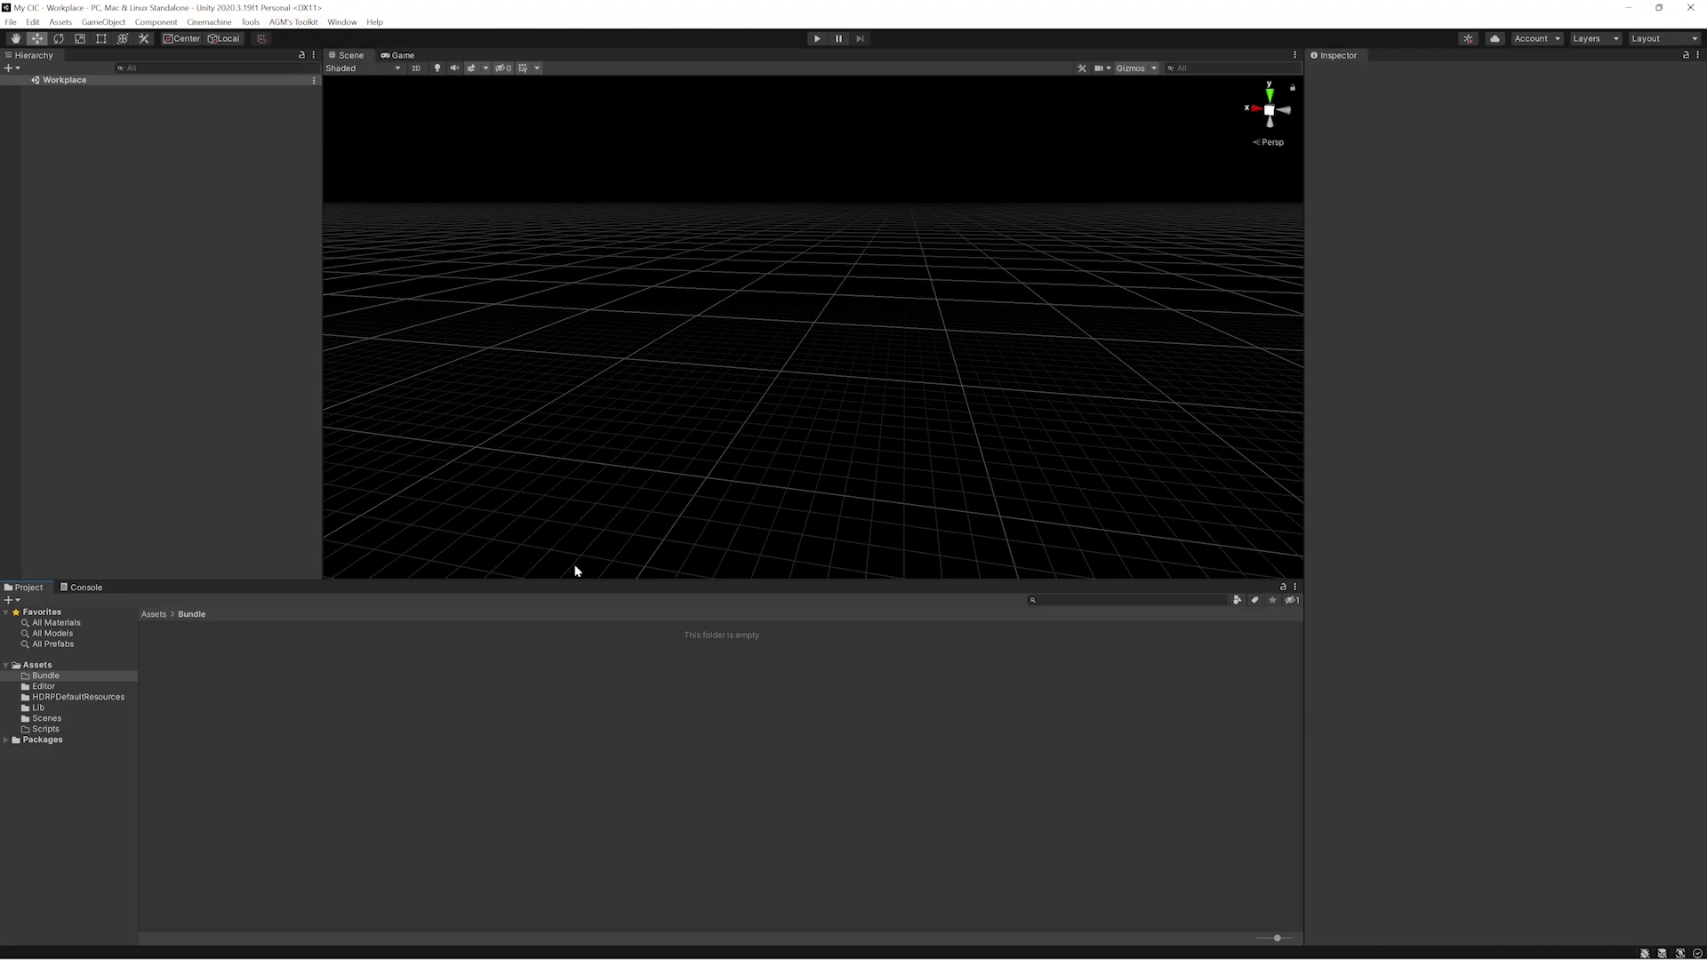
left_click(294, 23)
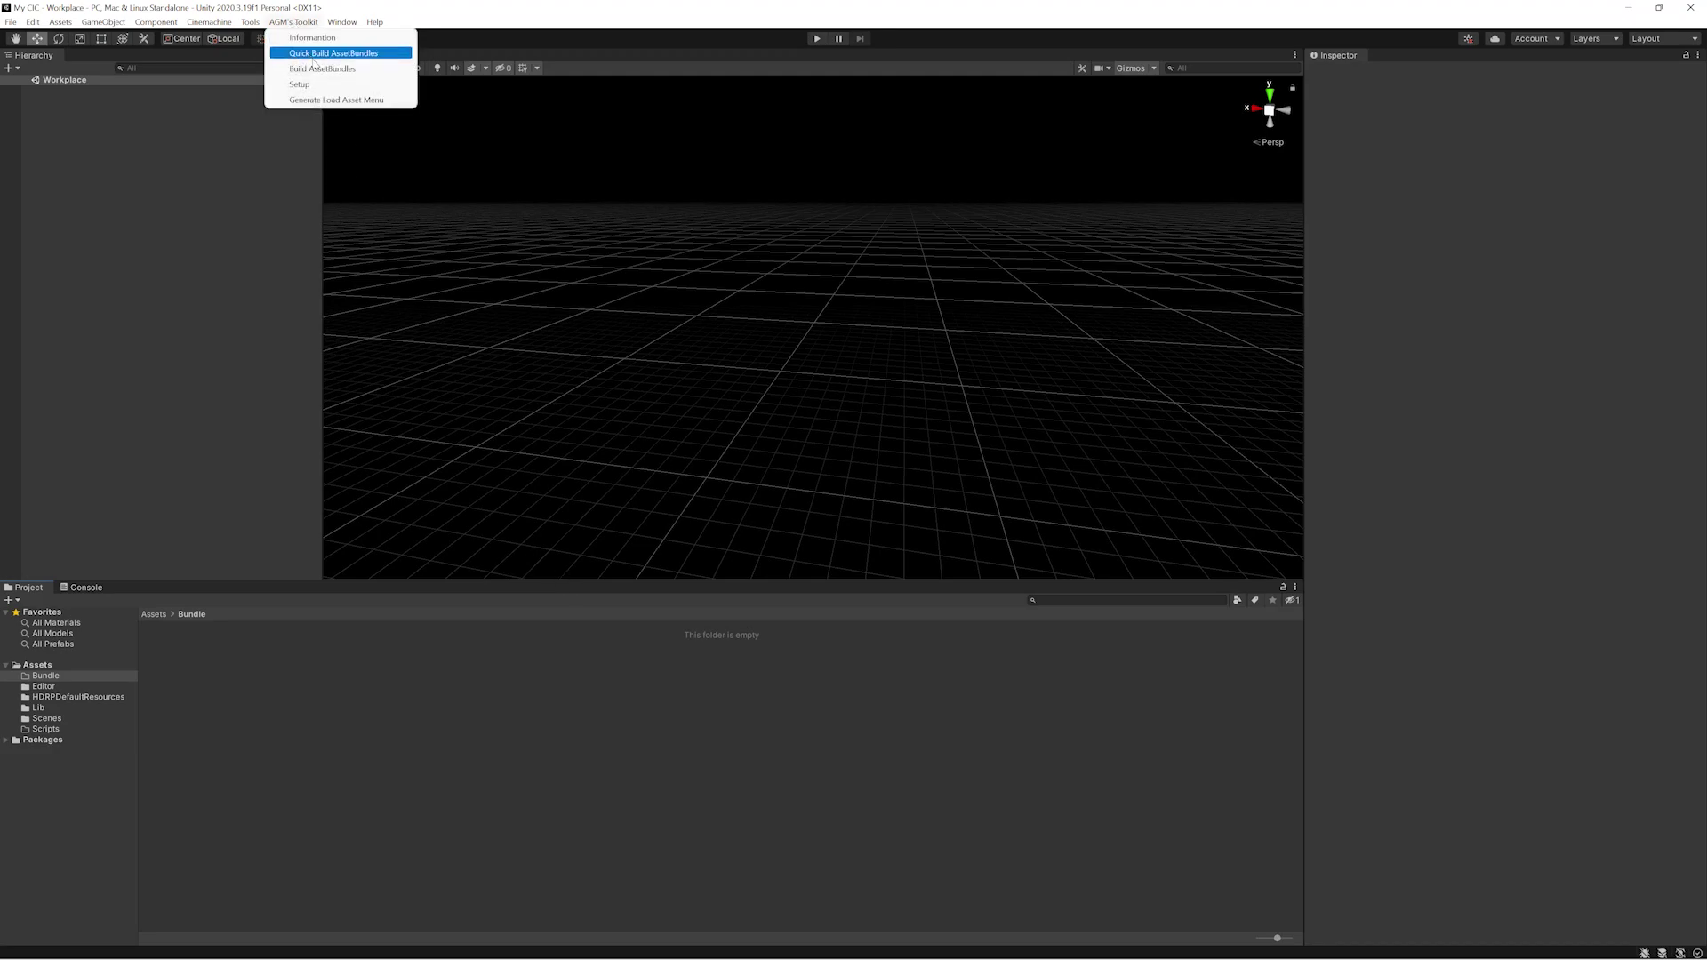
left_click(582, 681)
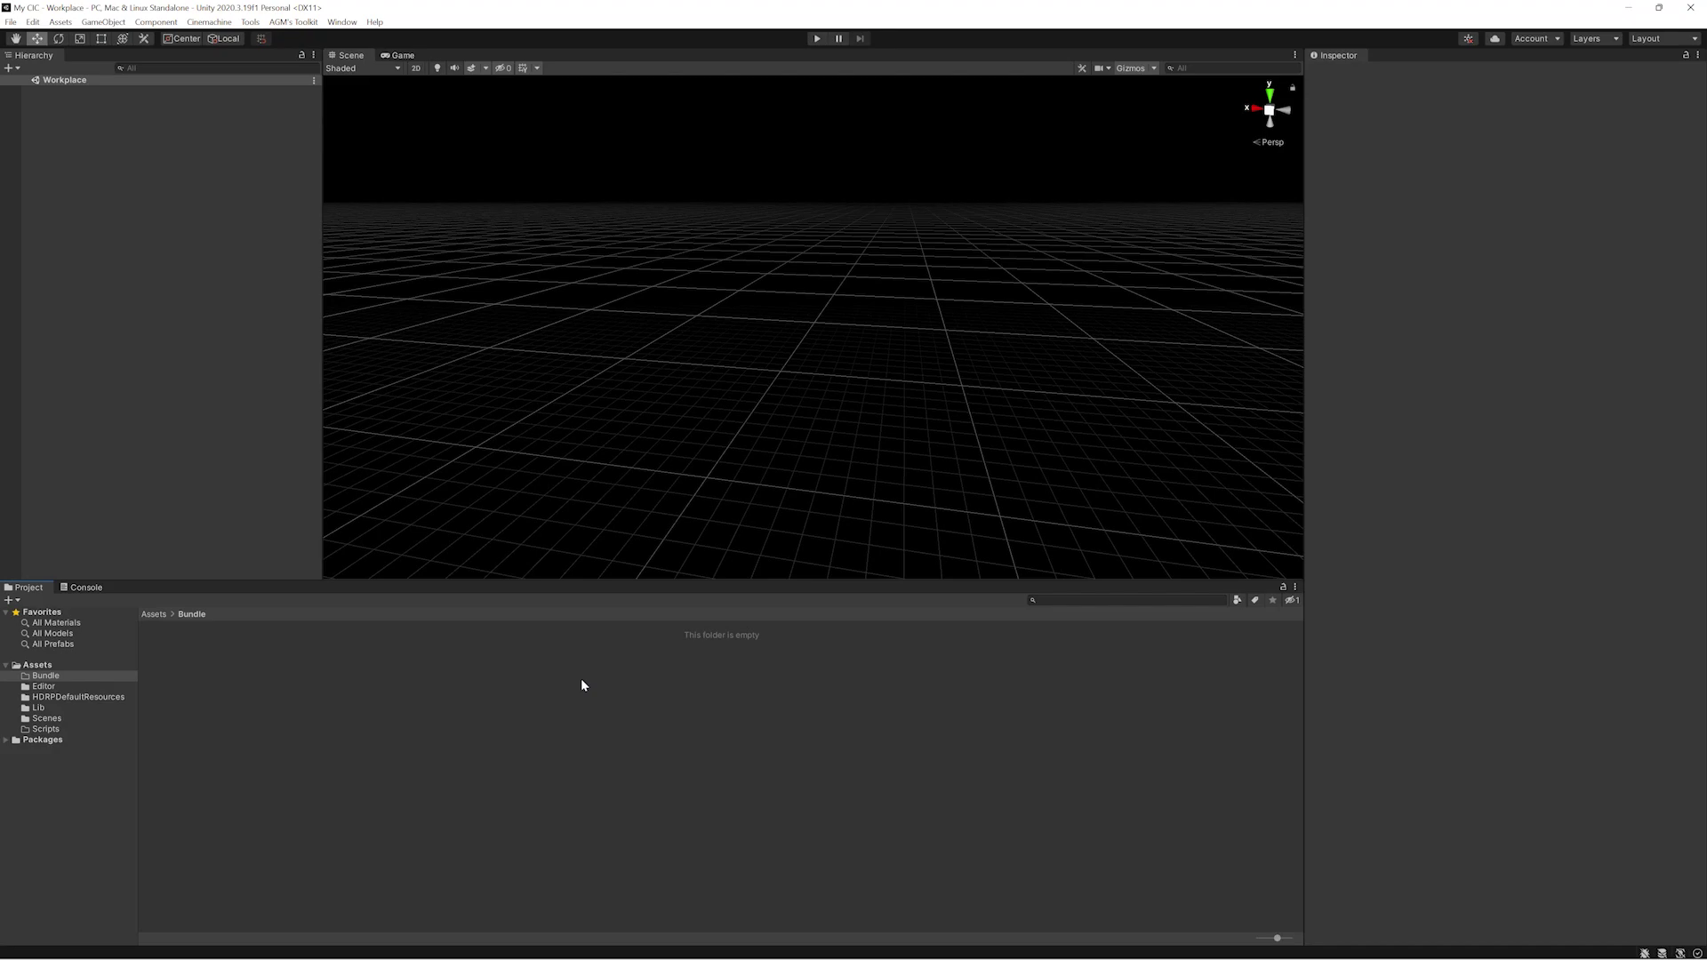
right_click(583, 684)
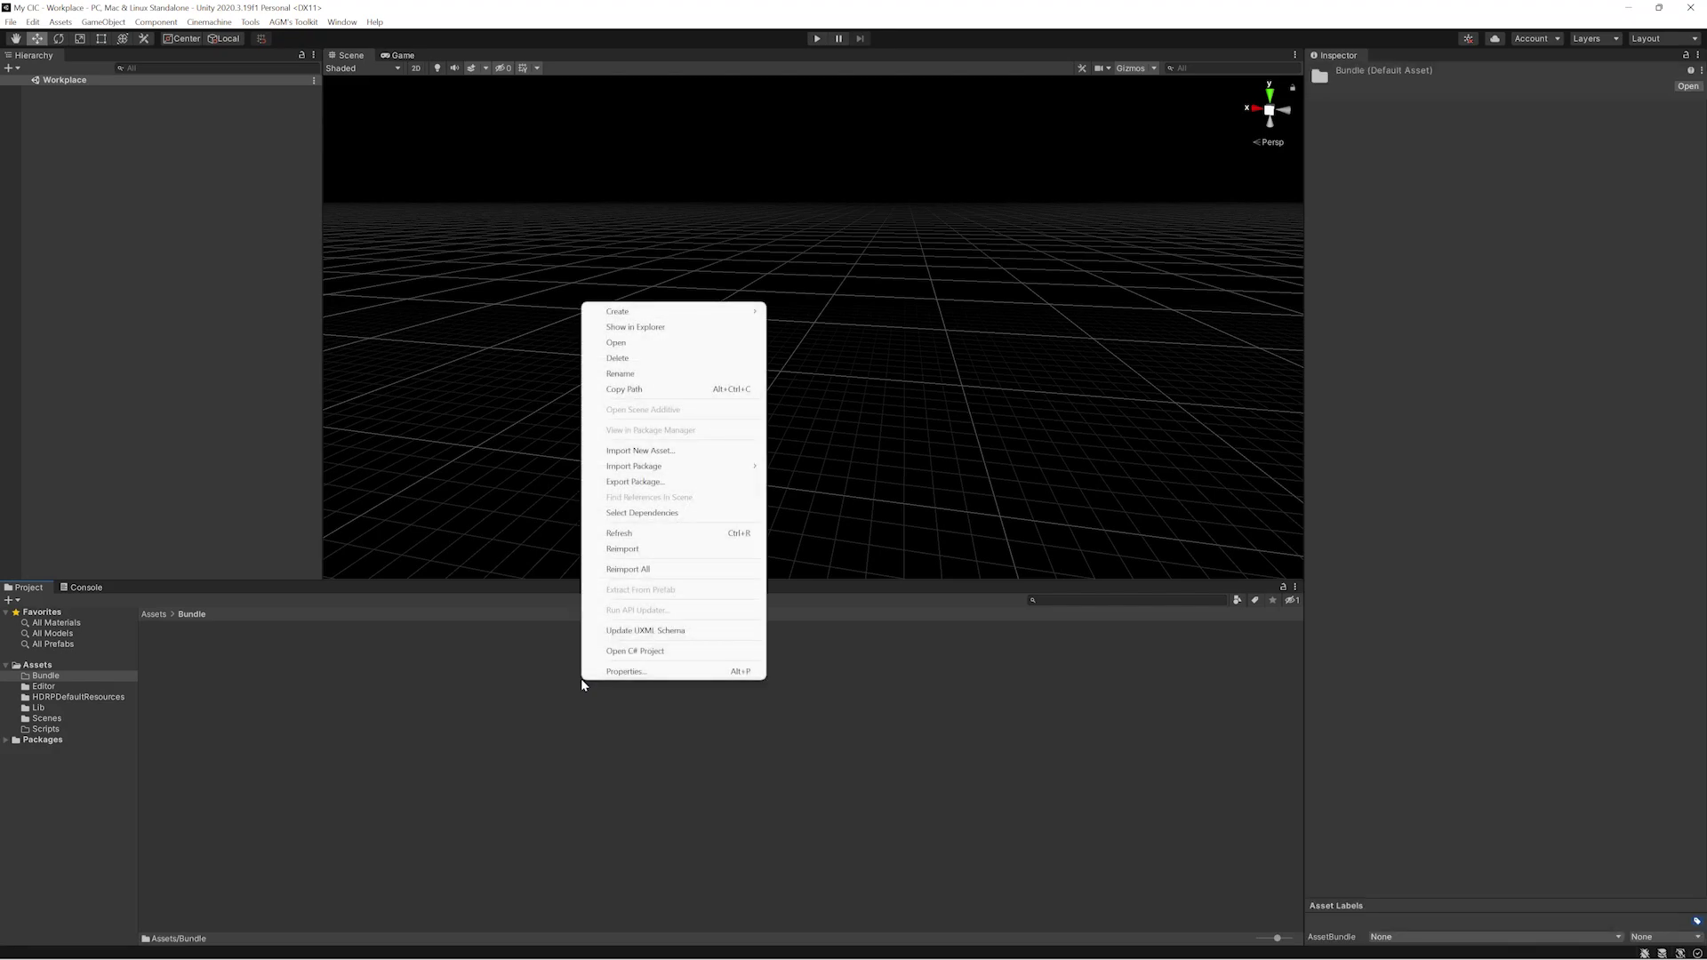
left_click(570, 659)
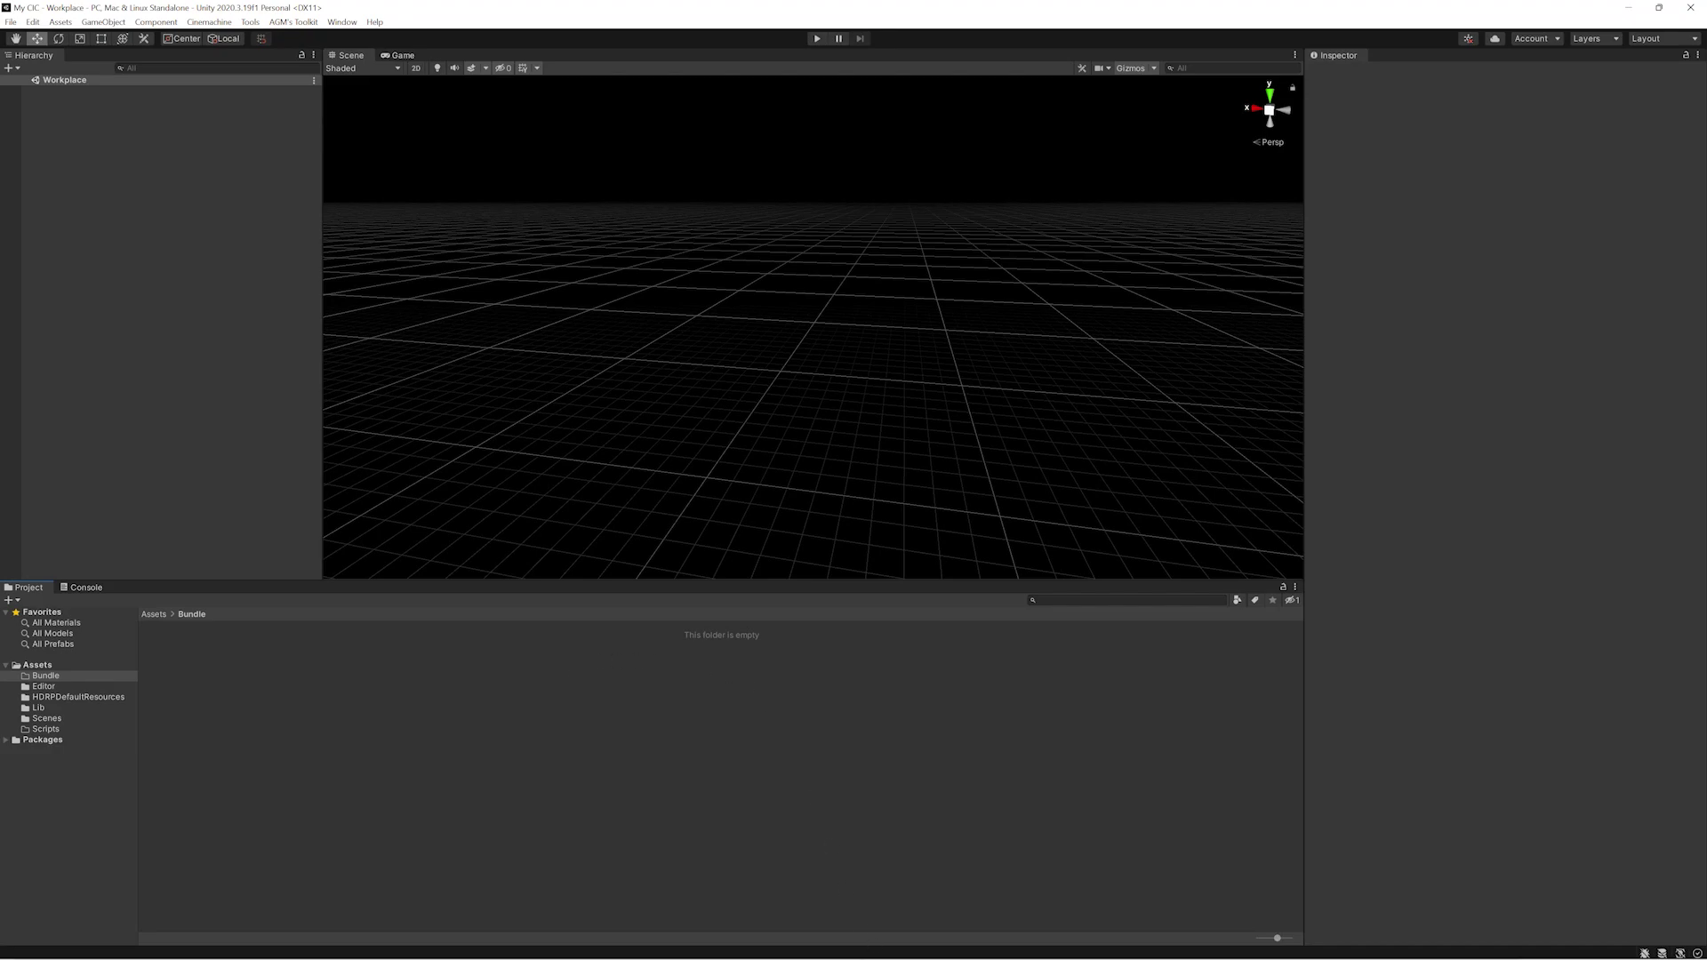
- Switch to File Explorer and open the Assets\Bundle folder of the ERU Time Machine project
mouse_move(821, 945)
left_click(929, 878)
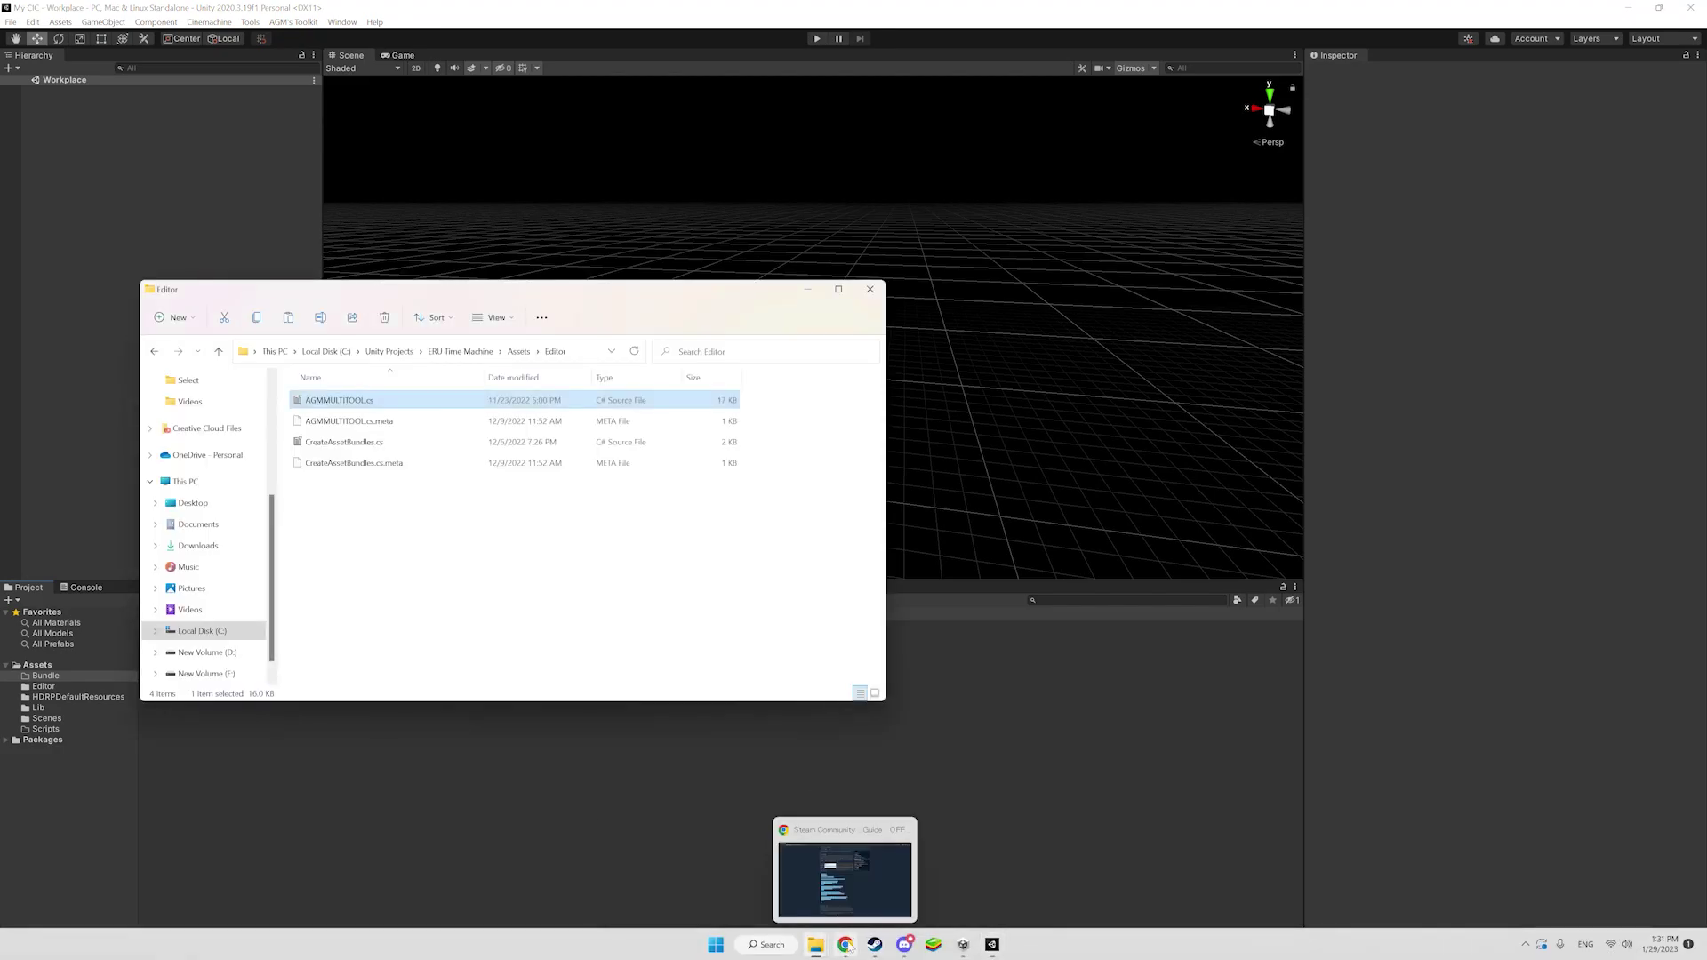
left_click(813, 875)
left_click(519, 351)
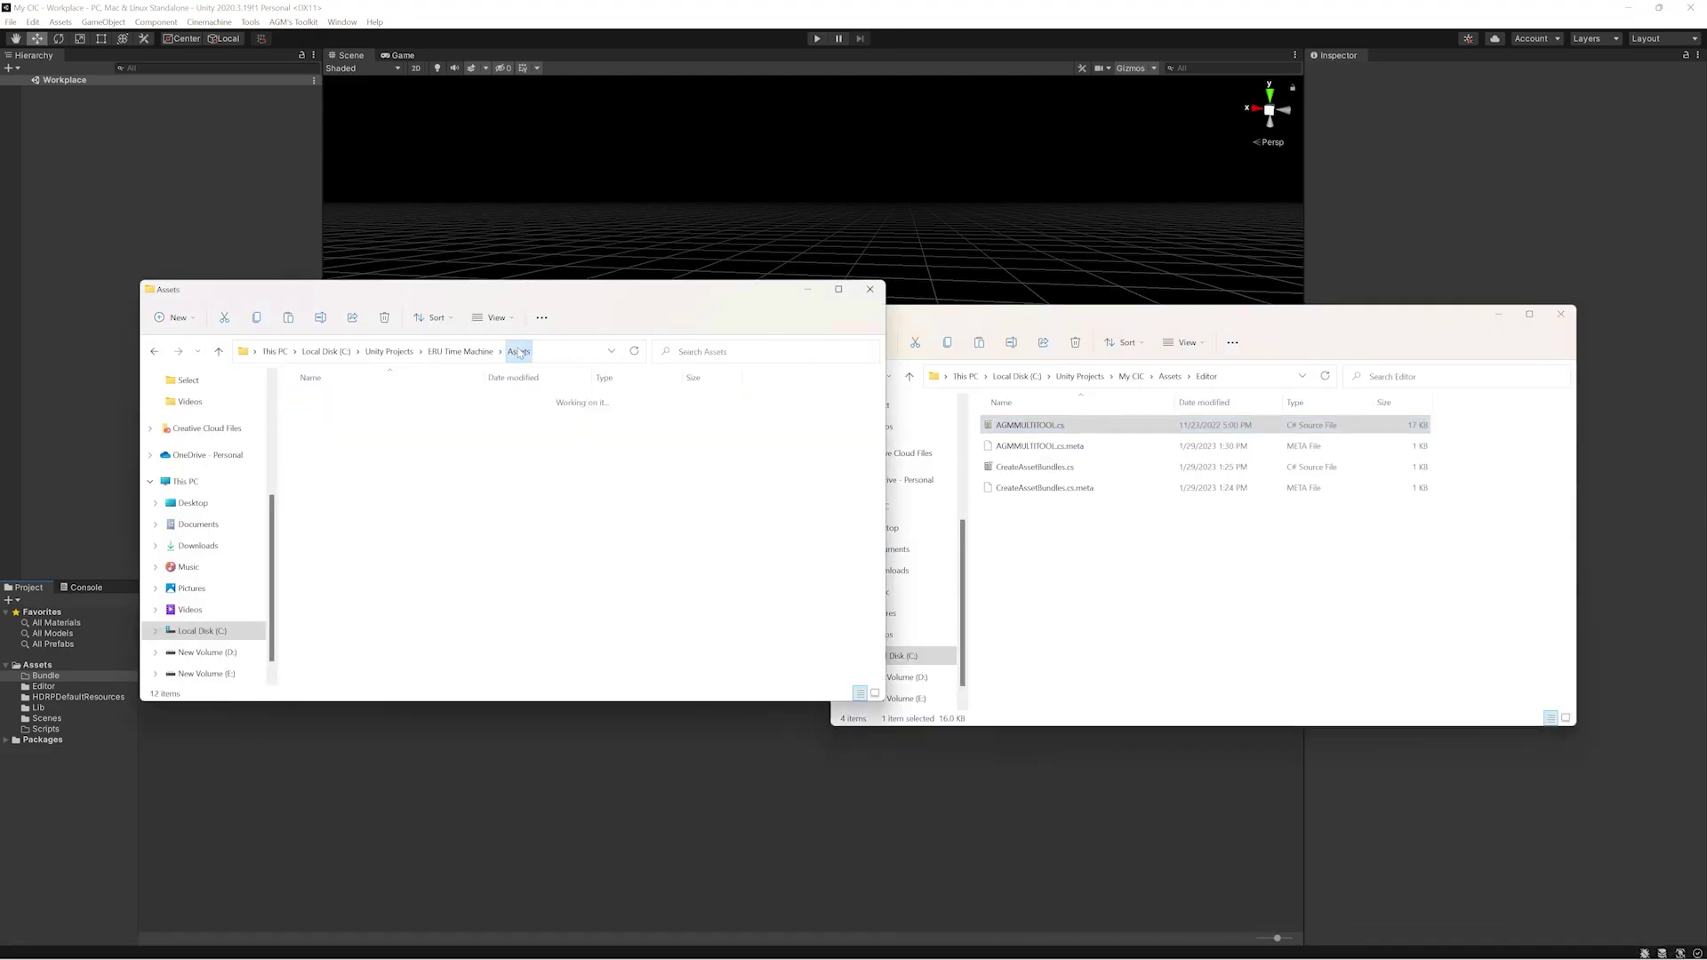
double_click(463, 441)
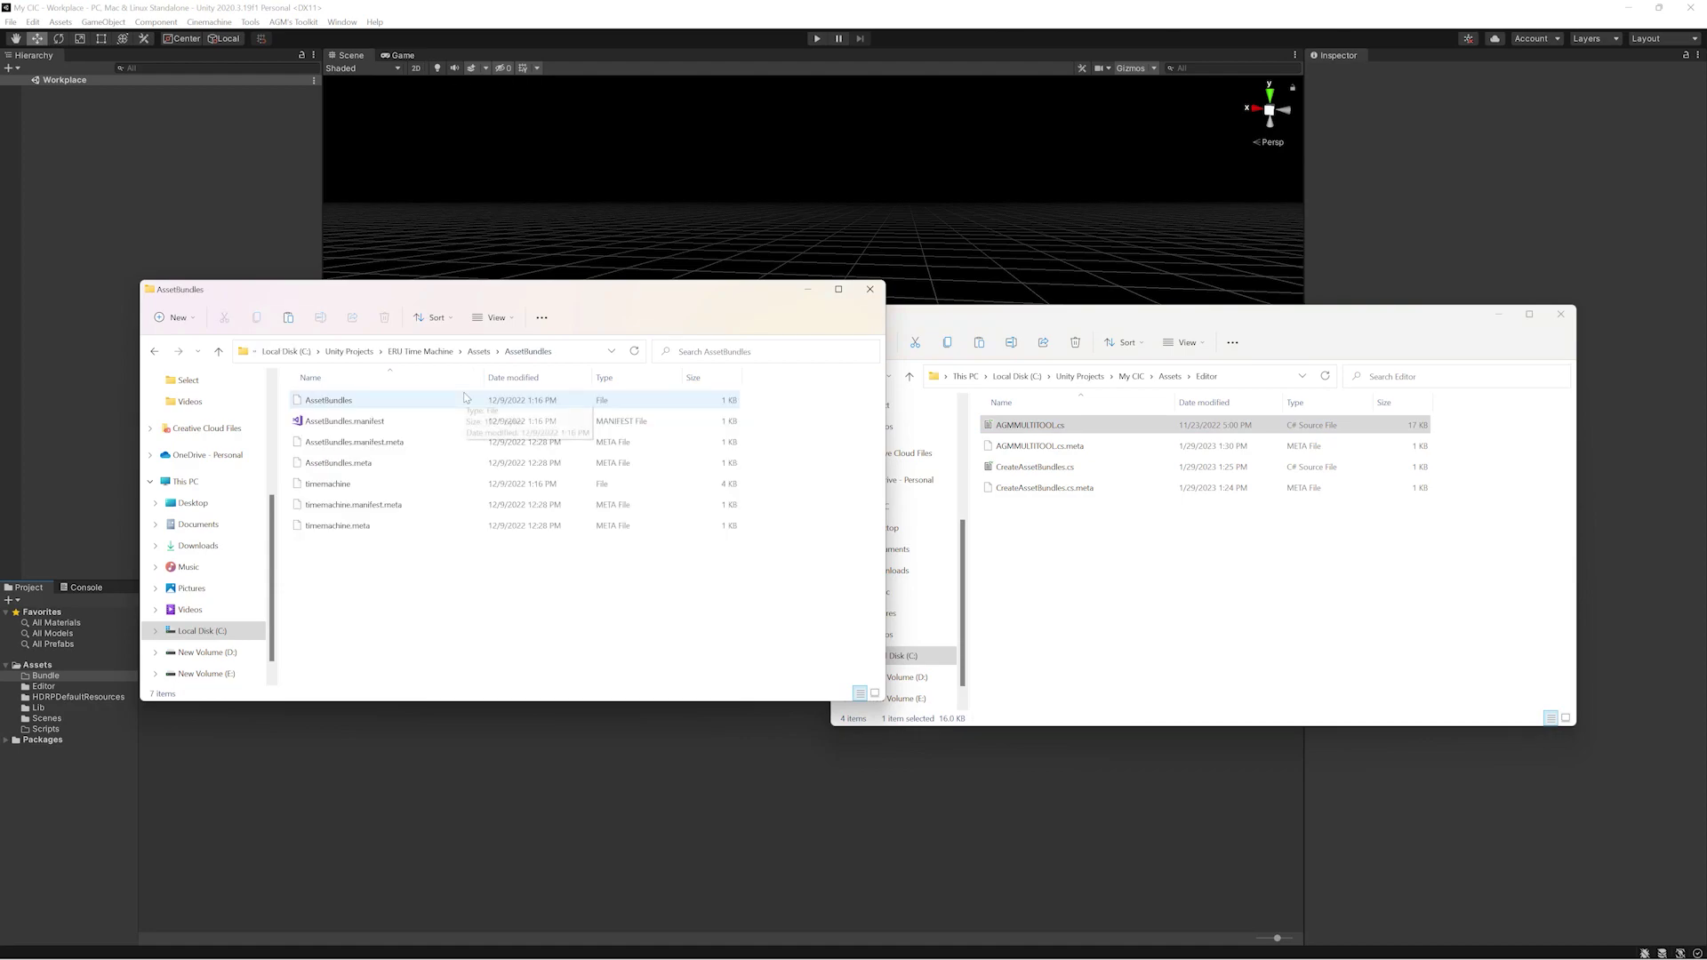
left_click(480, 351)
double_click(437, 421)
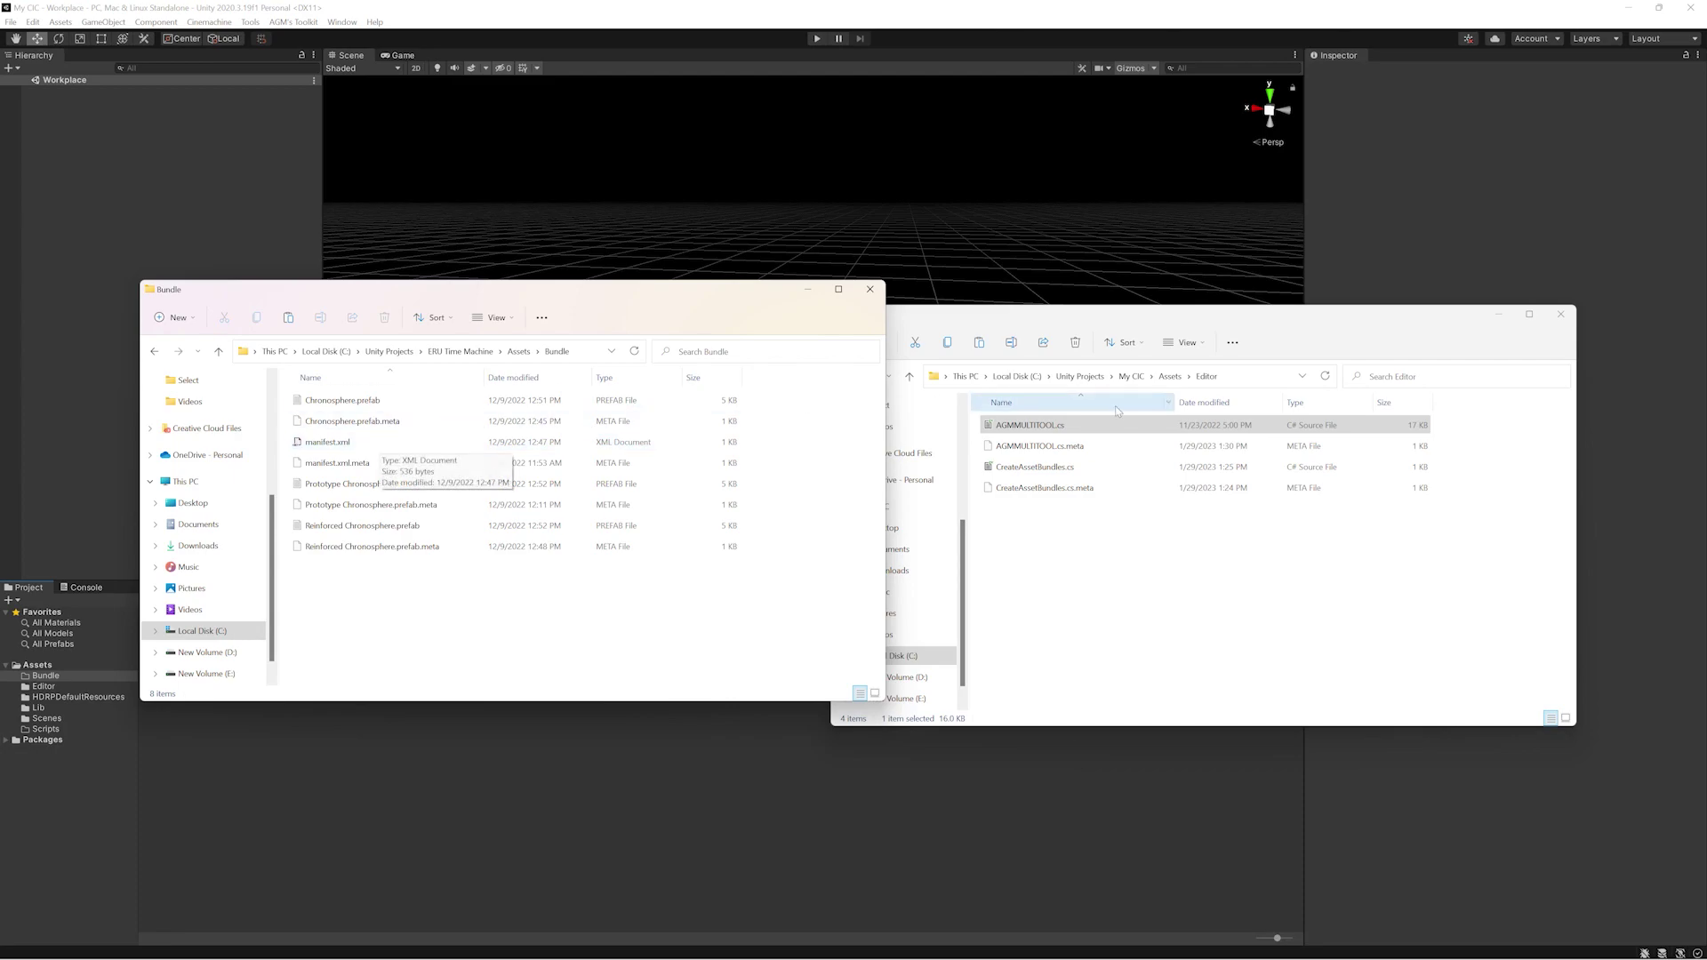
- Move manifest.xml from the ERU Time Machine Bundle folder into My CIC's Assets\Bundle folder and select it in Unity
left_click(1170, 376)
double_click(1040, 427)
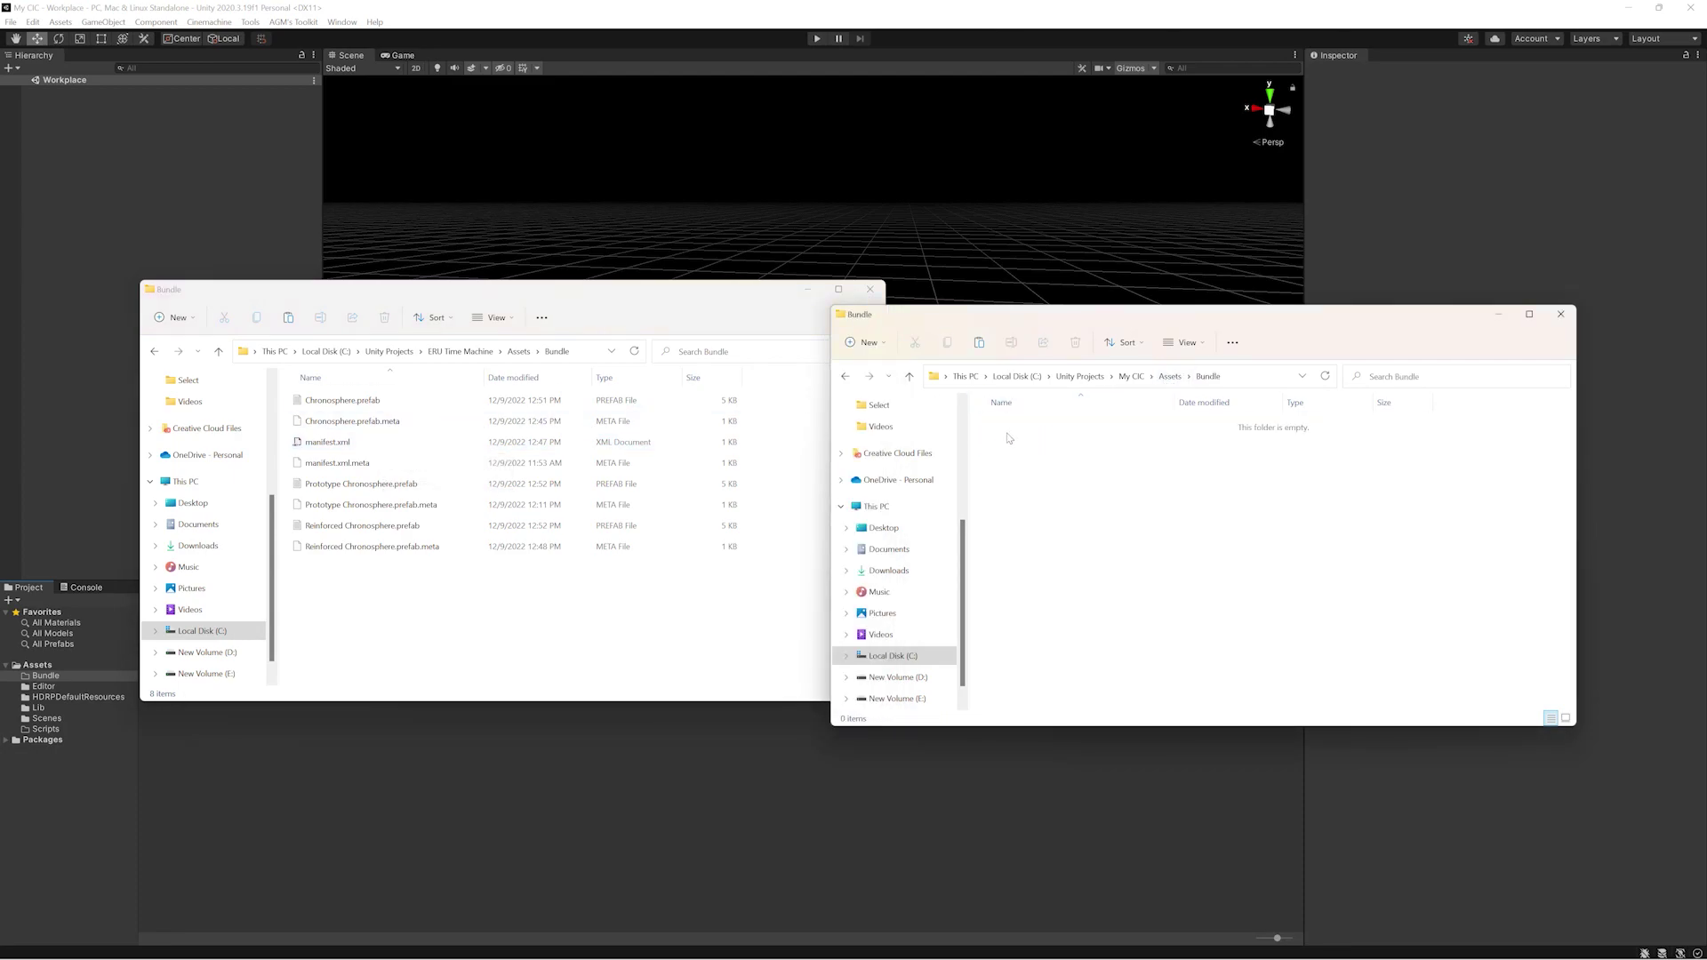
left_click(693, 445)
left_click_drag(692, 449, 1107, 492)
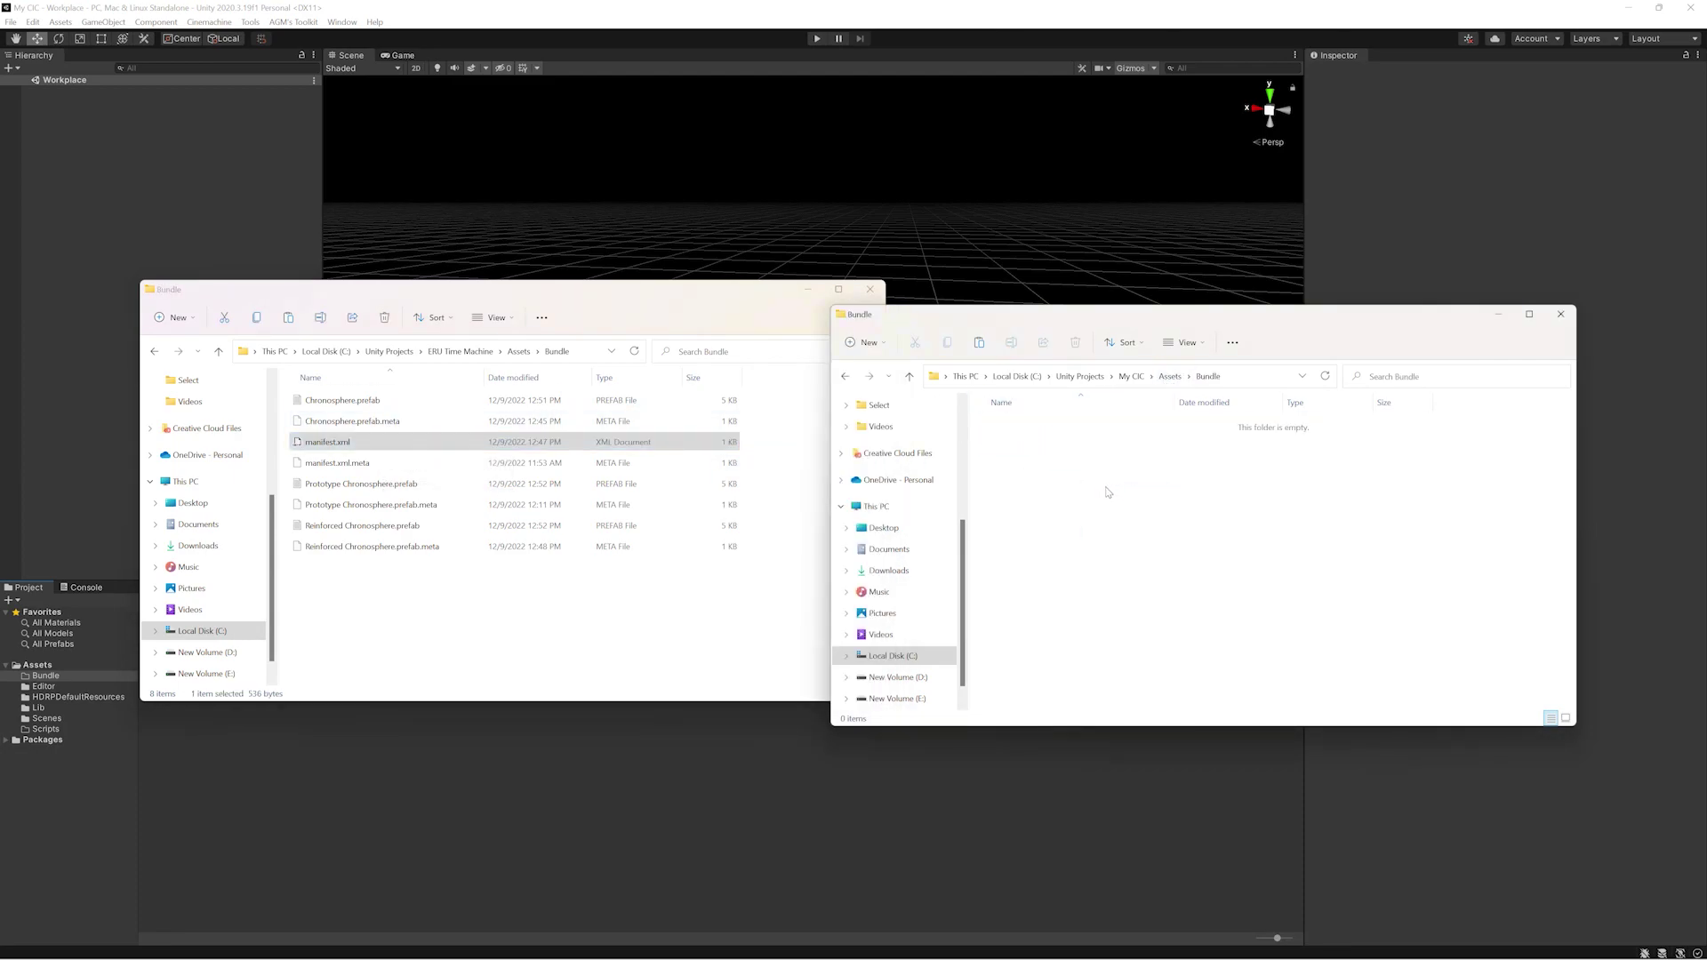
left_click(739, 795)
left_click(167, 657)
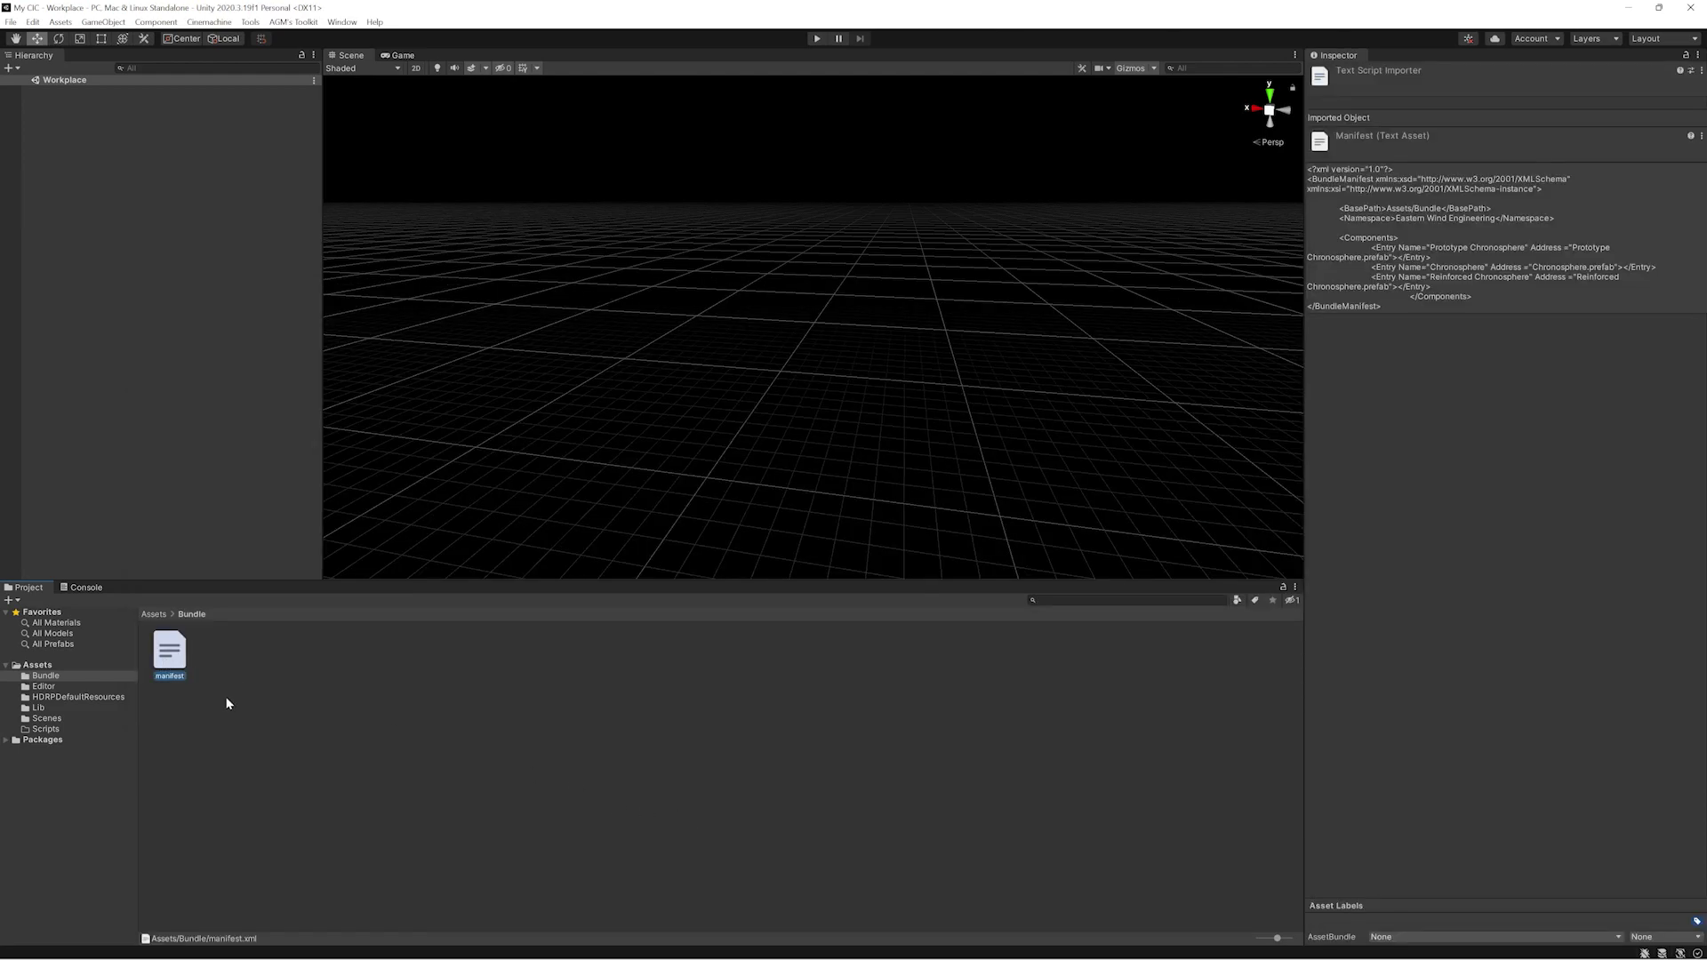
- Return to File Explorer and open manifest.xml from the My CIC Bundle folder in Visual Studio
mouse_move(814, 944)
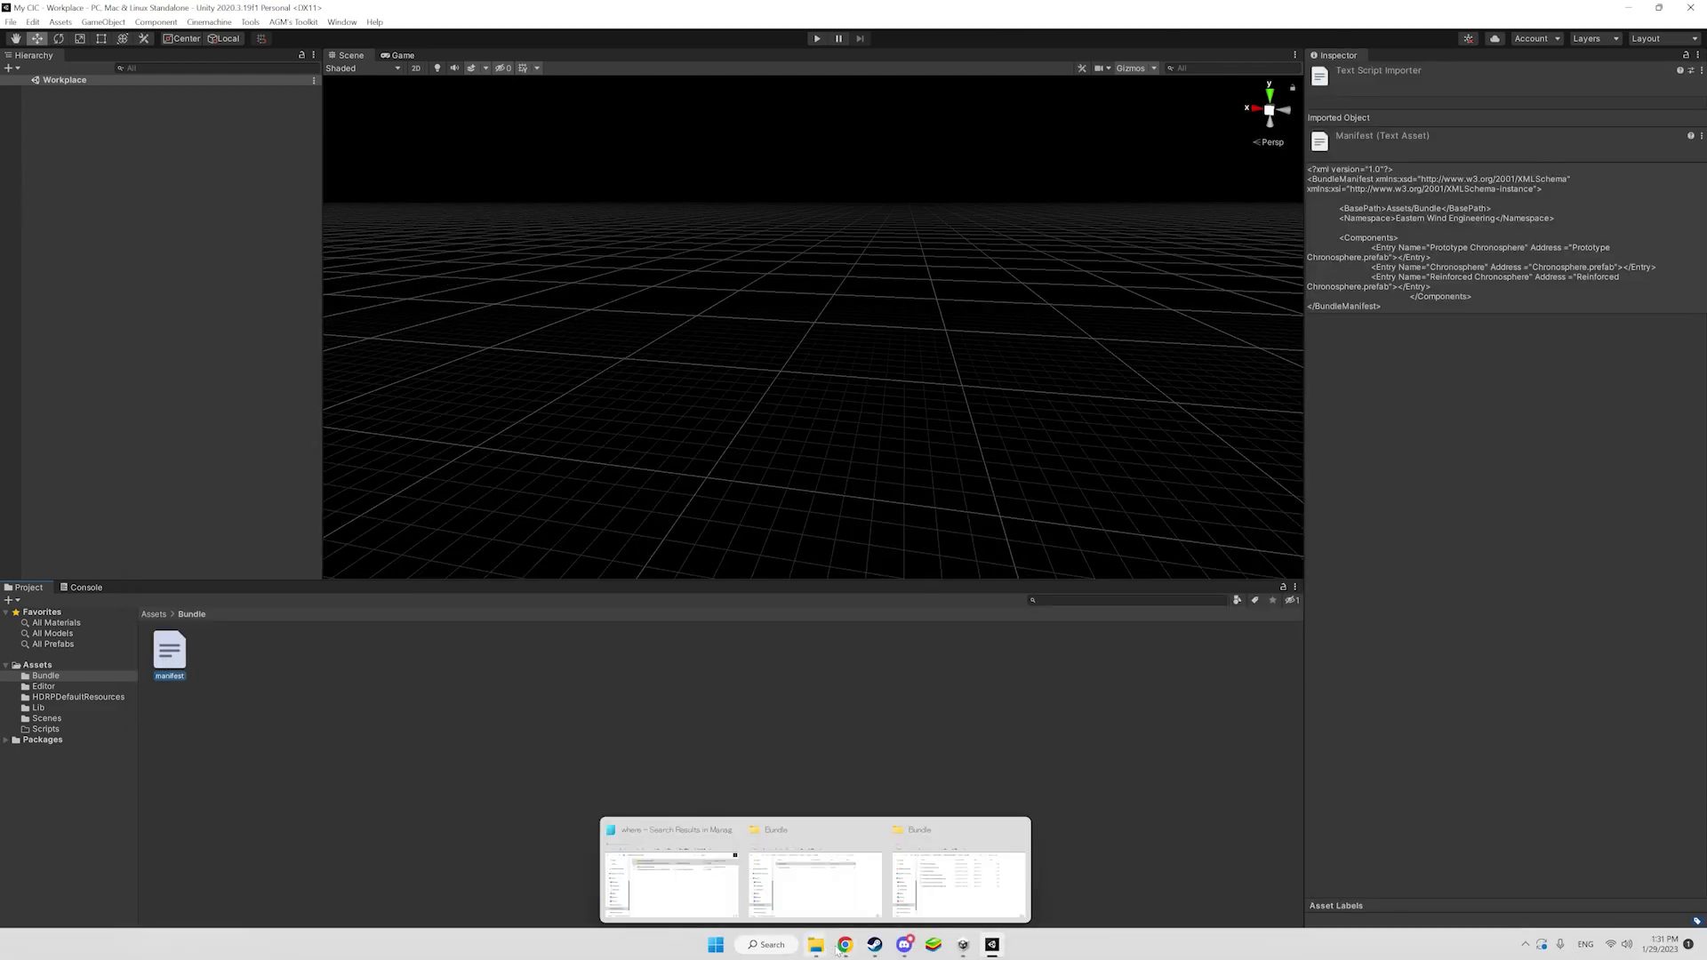
left_click(932, 886)
mouse_move(820, 942)
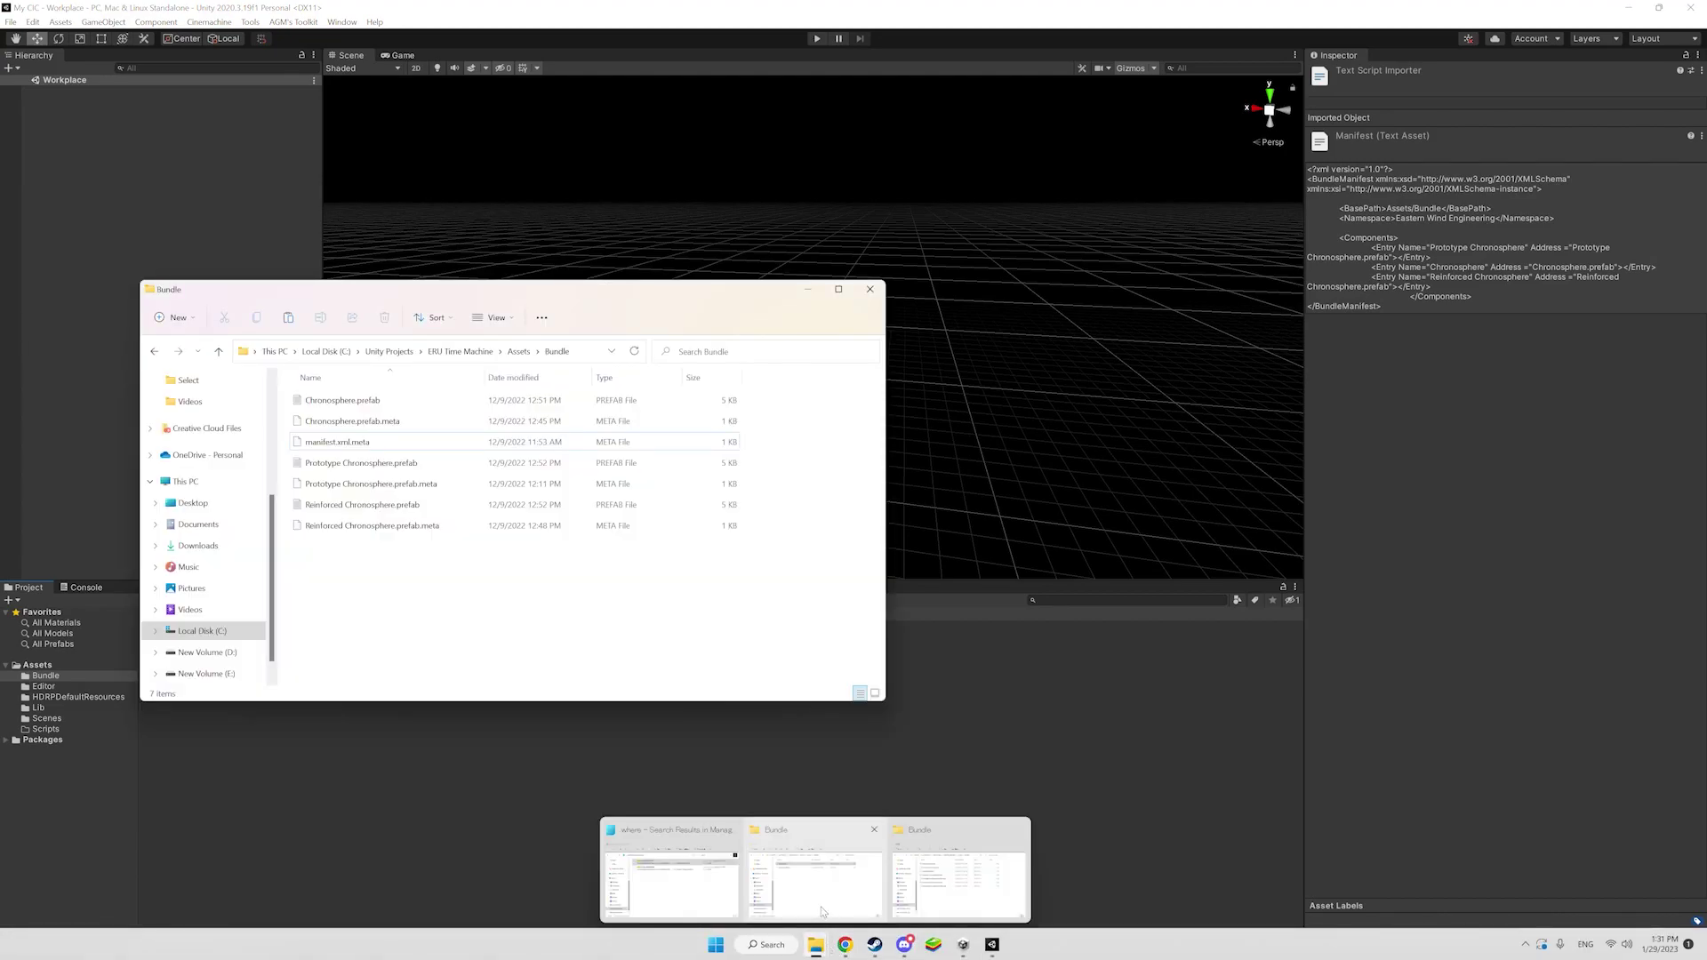
left_click(824, 893)
right_click(1077, 553)
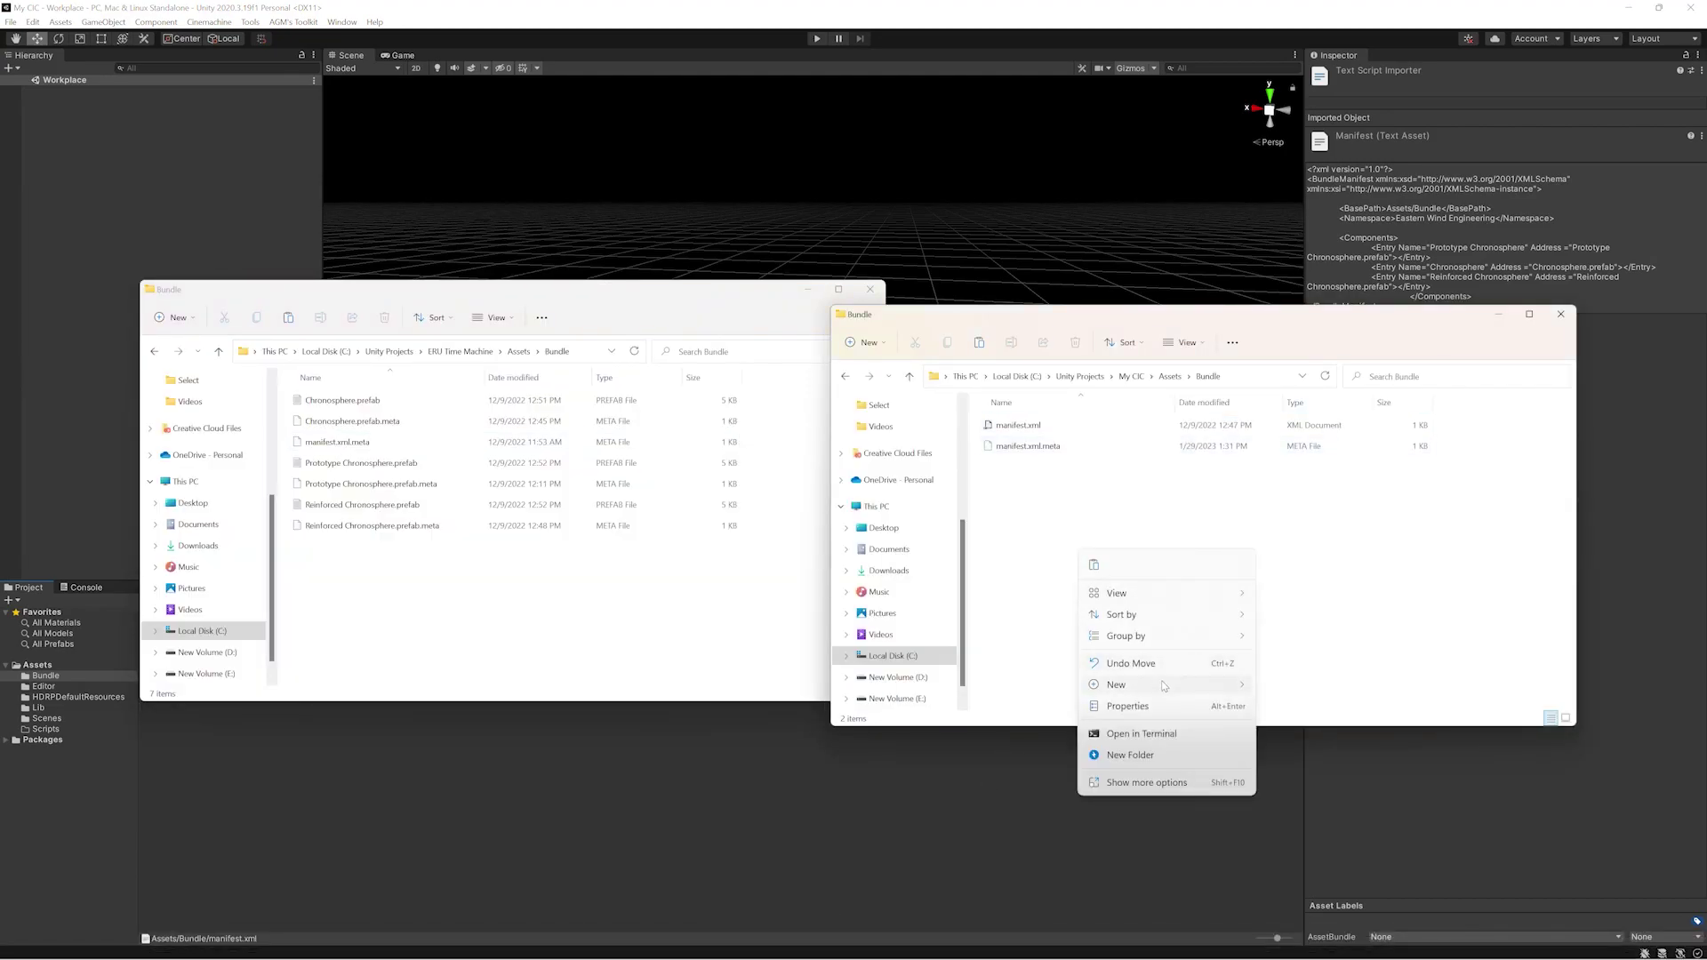
mouse_move(1163, 686)
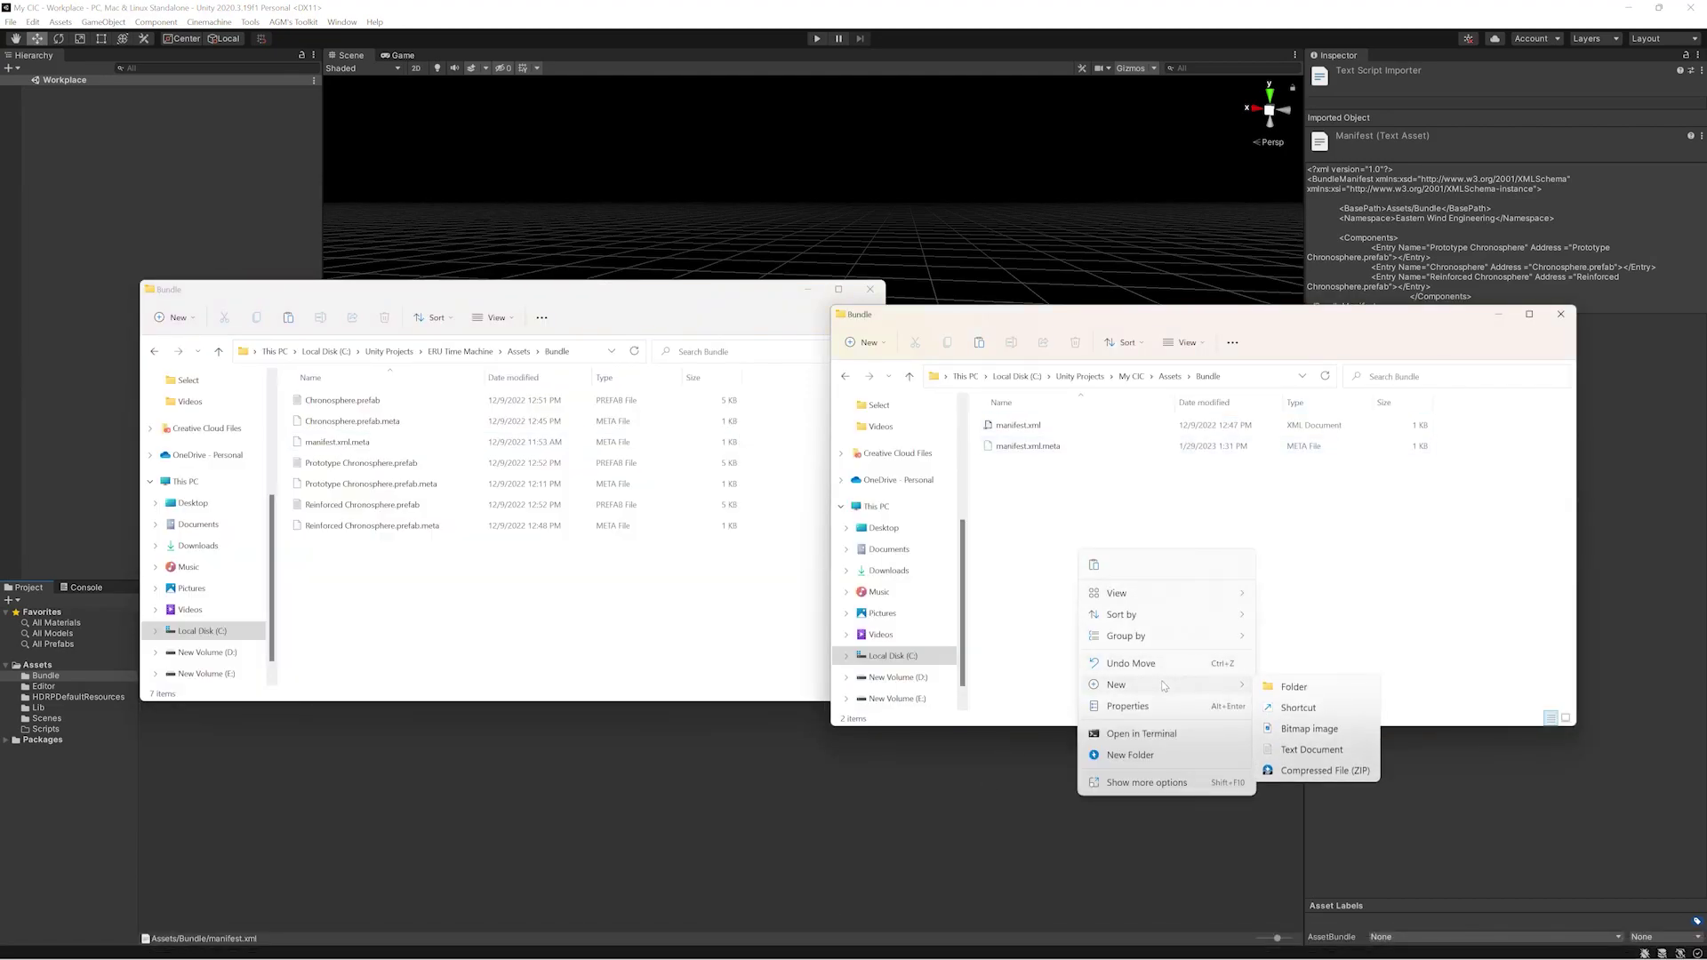
left_click(1089, 500)
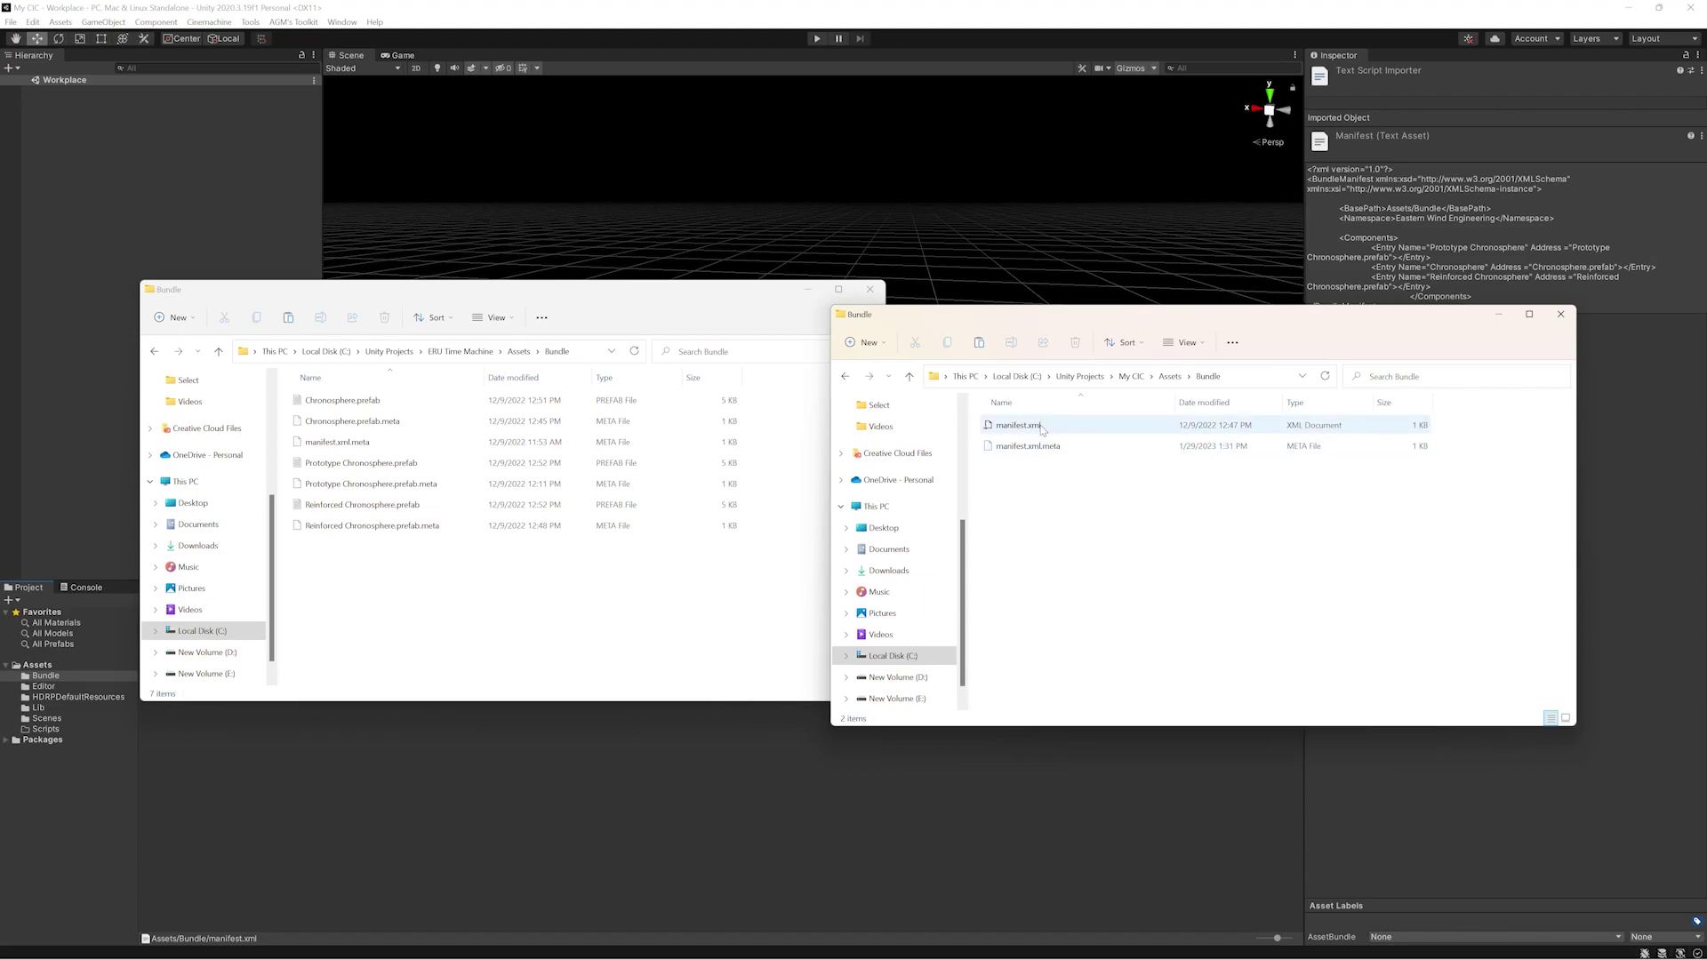
double_click(1040, 426)
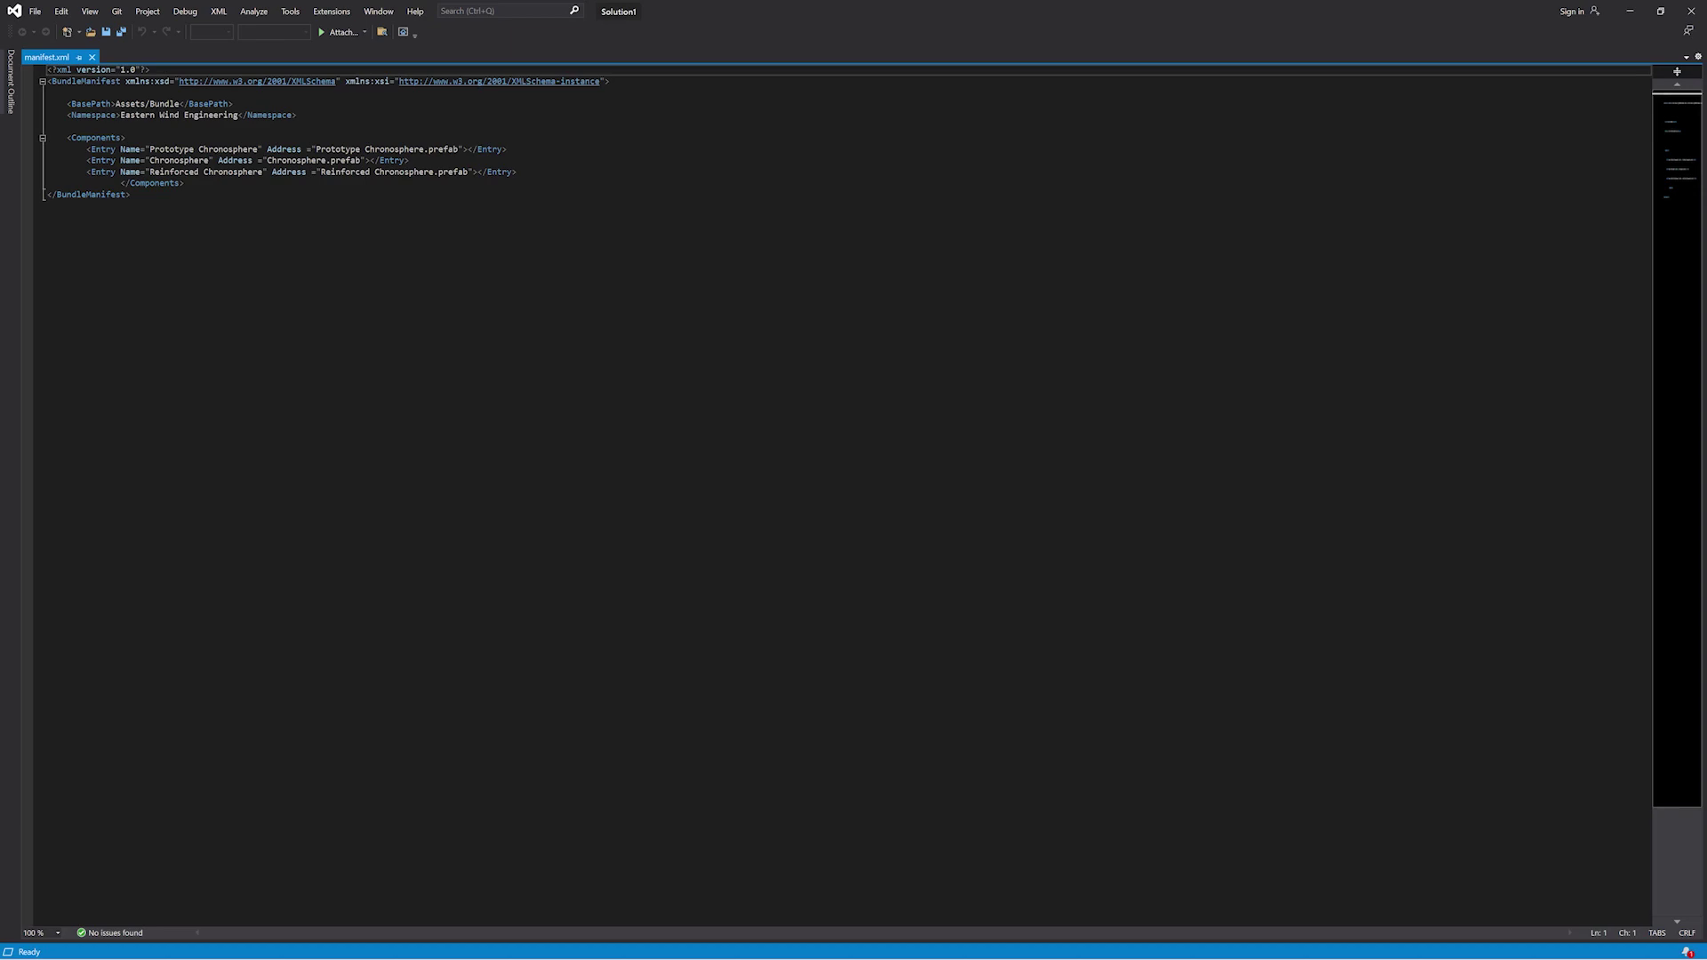
- Replace the Namespace value in manifest.xml with My CIC and save the file
left_click_drag(150, 104, 179, 104)
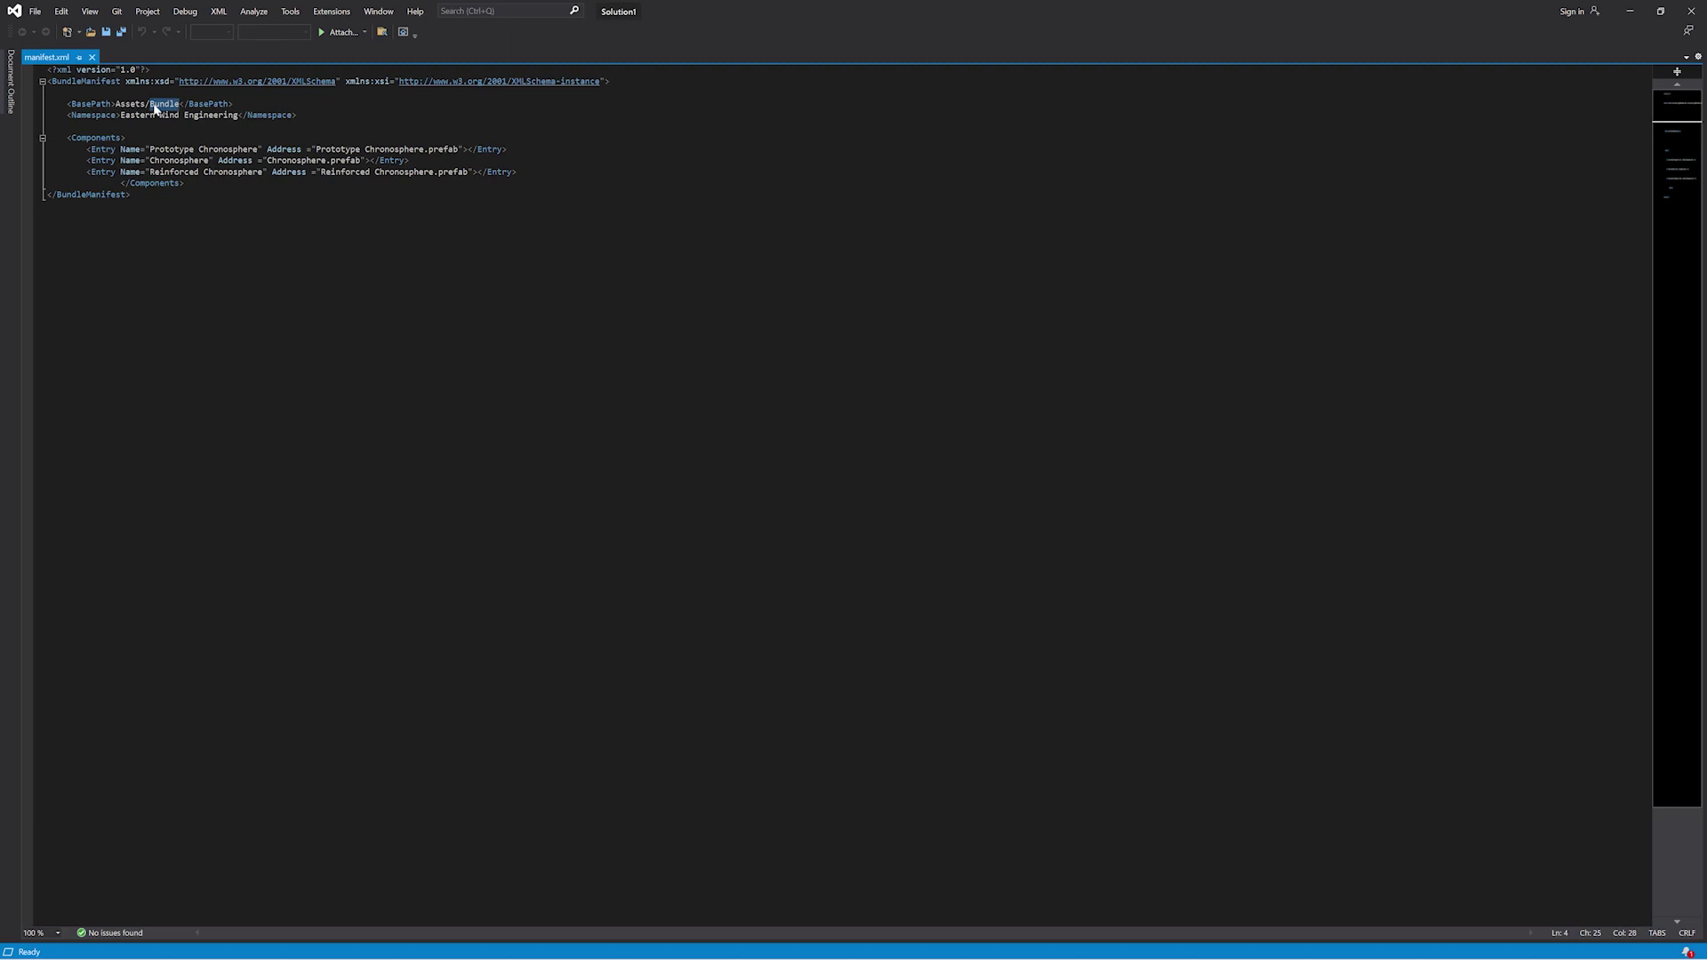
left_click_drag(121, 115, 238, 116)
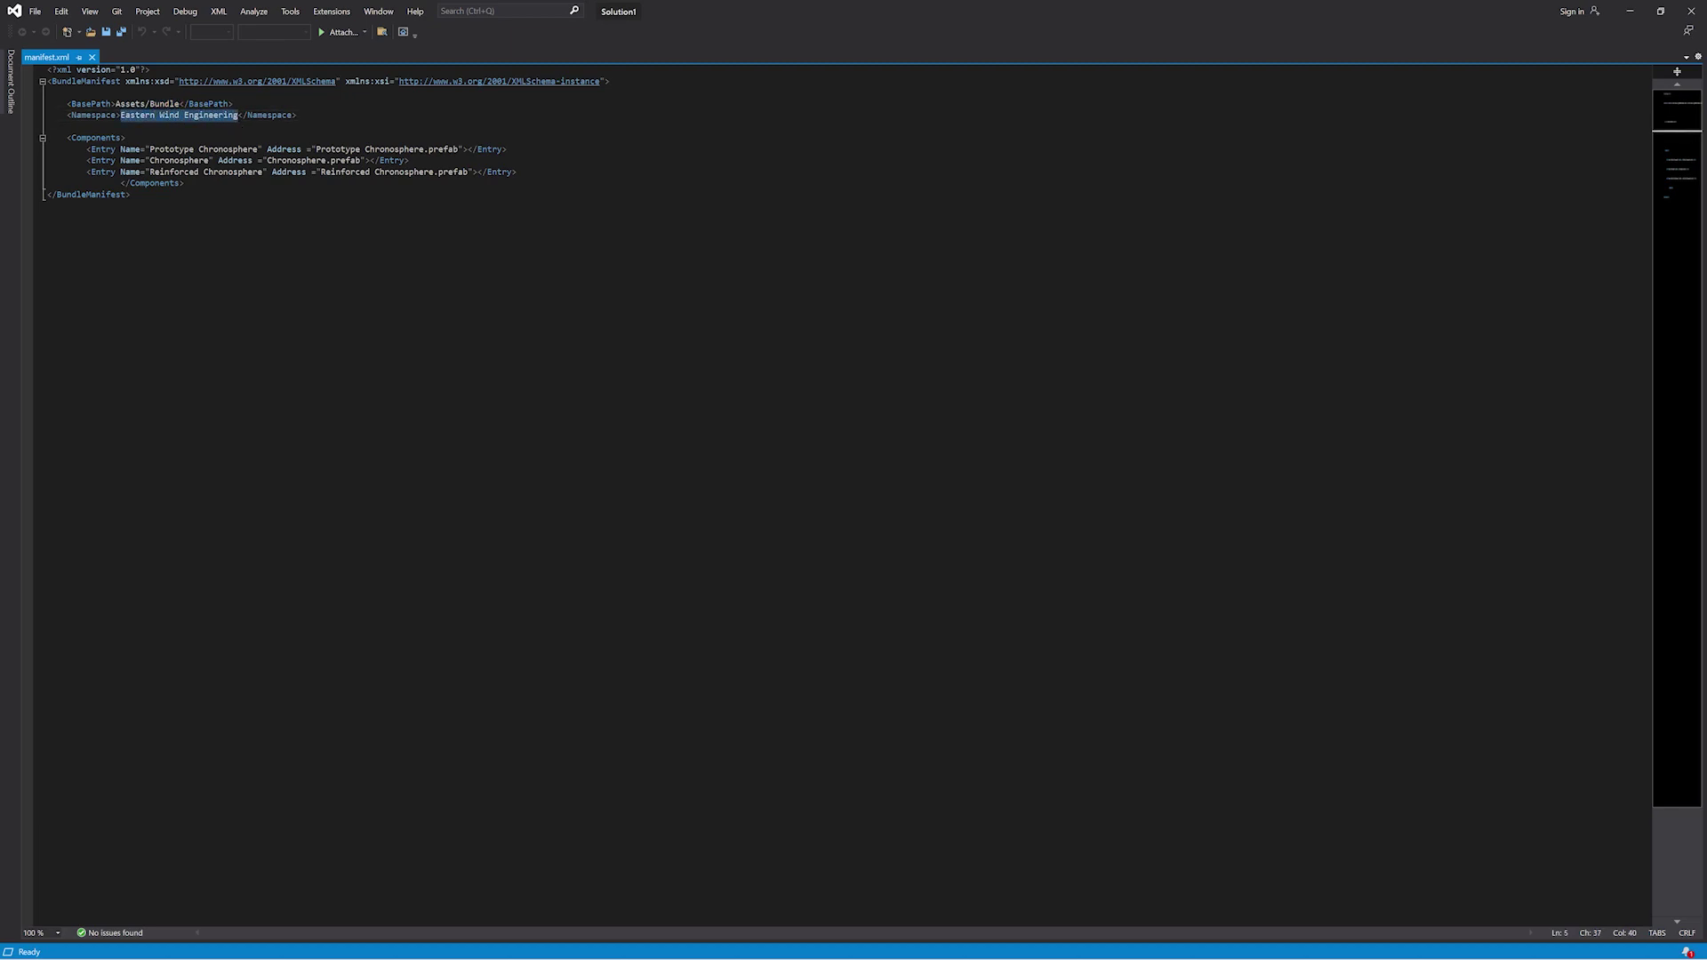
type("My CIC")
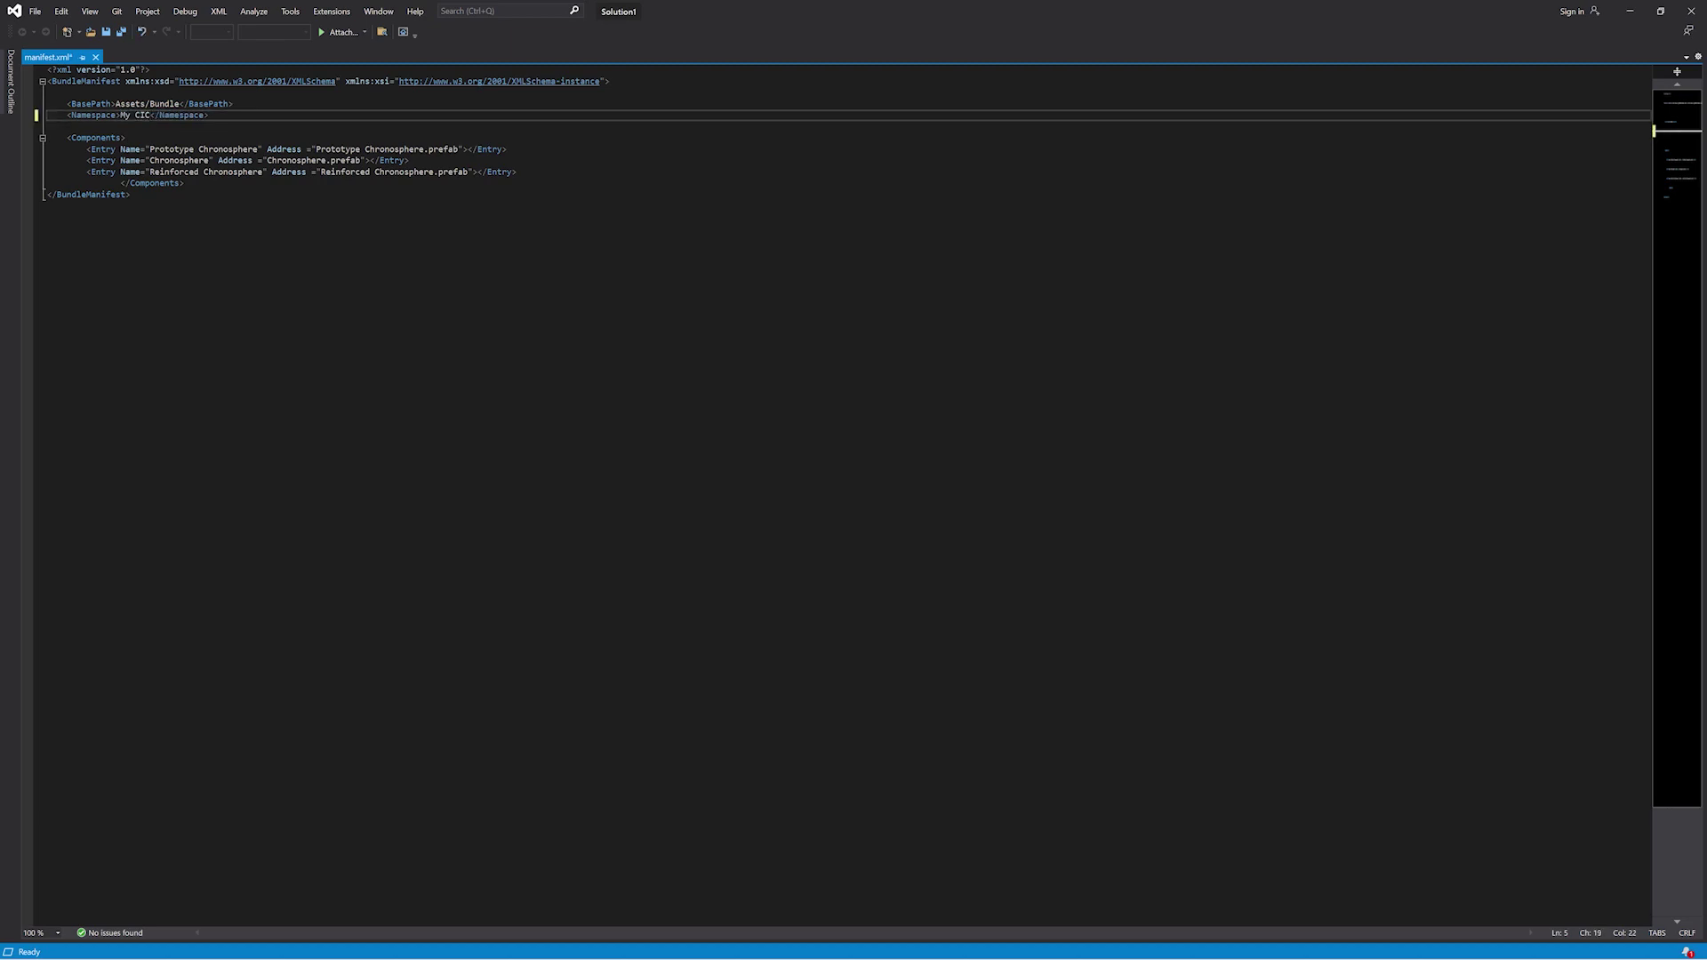
left_click(131, 195)
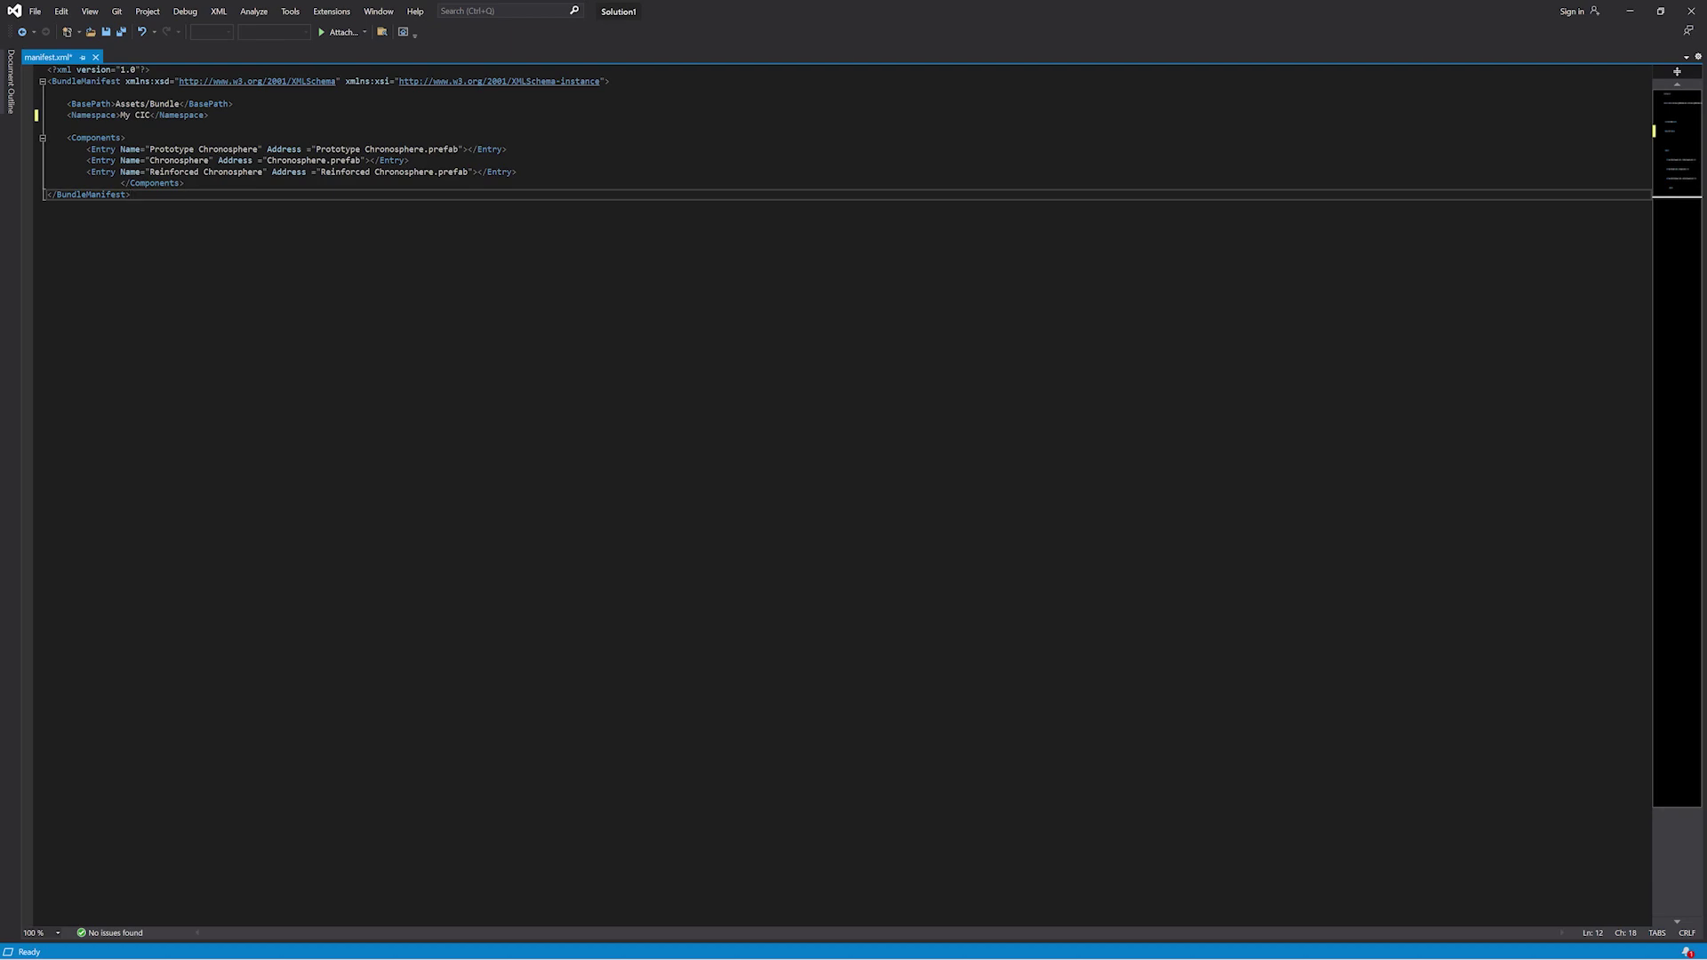
key("ctrl+s")
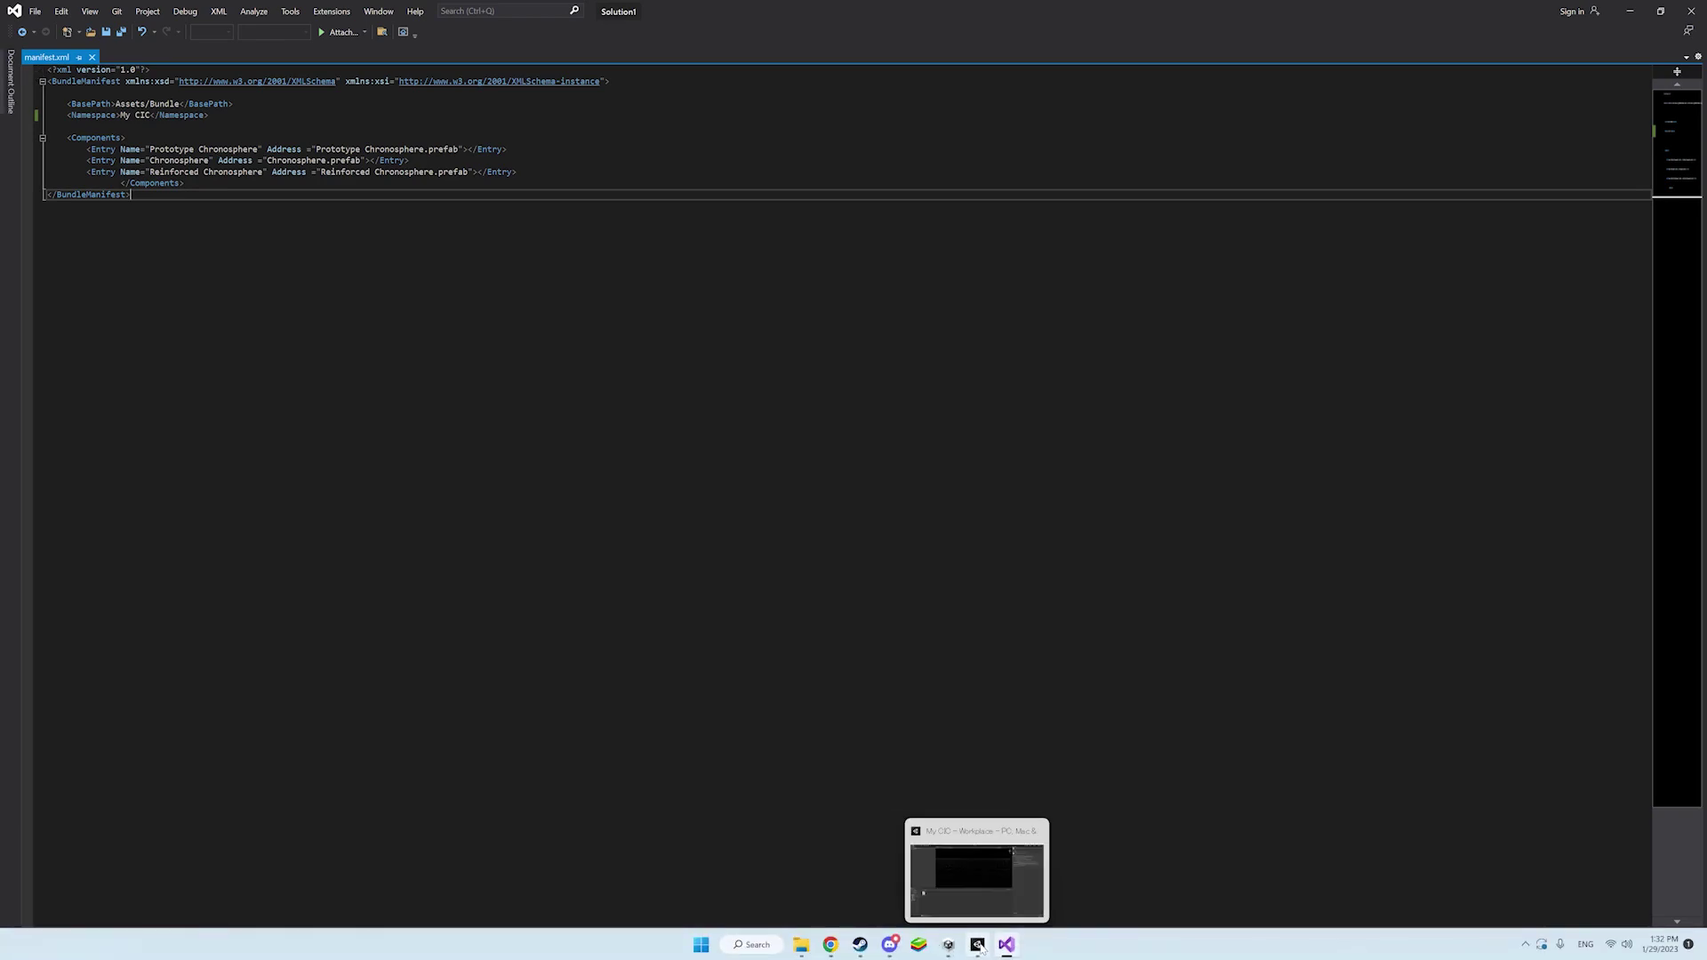
- Switch back to Unity and create an empty GameObject named Test CIC in the Workplace scene
left_click(978, 945)
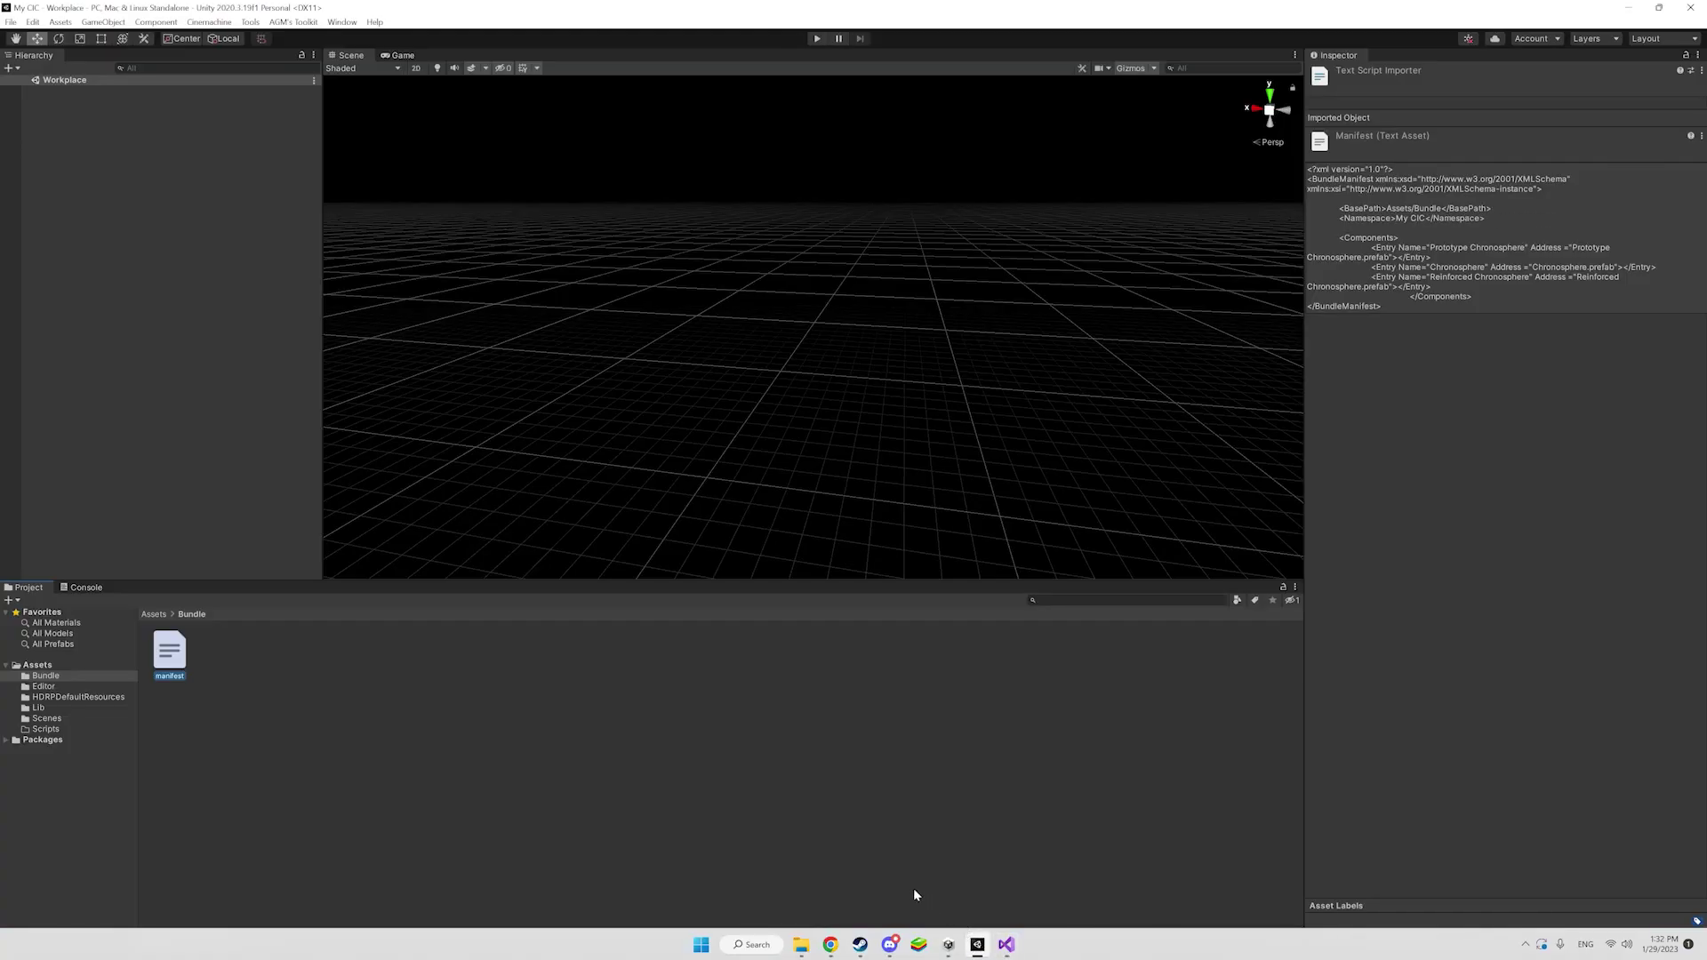
left_click(710, 762)
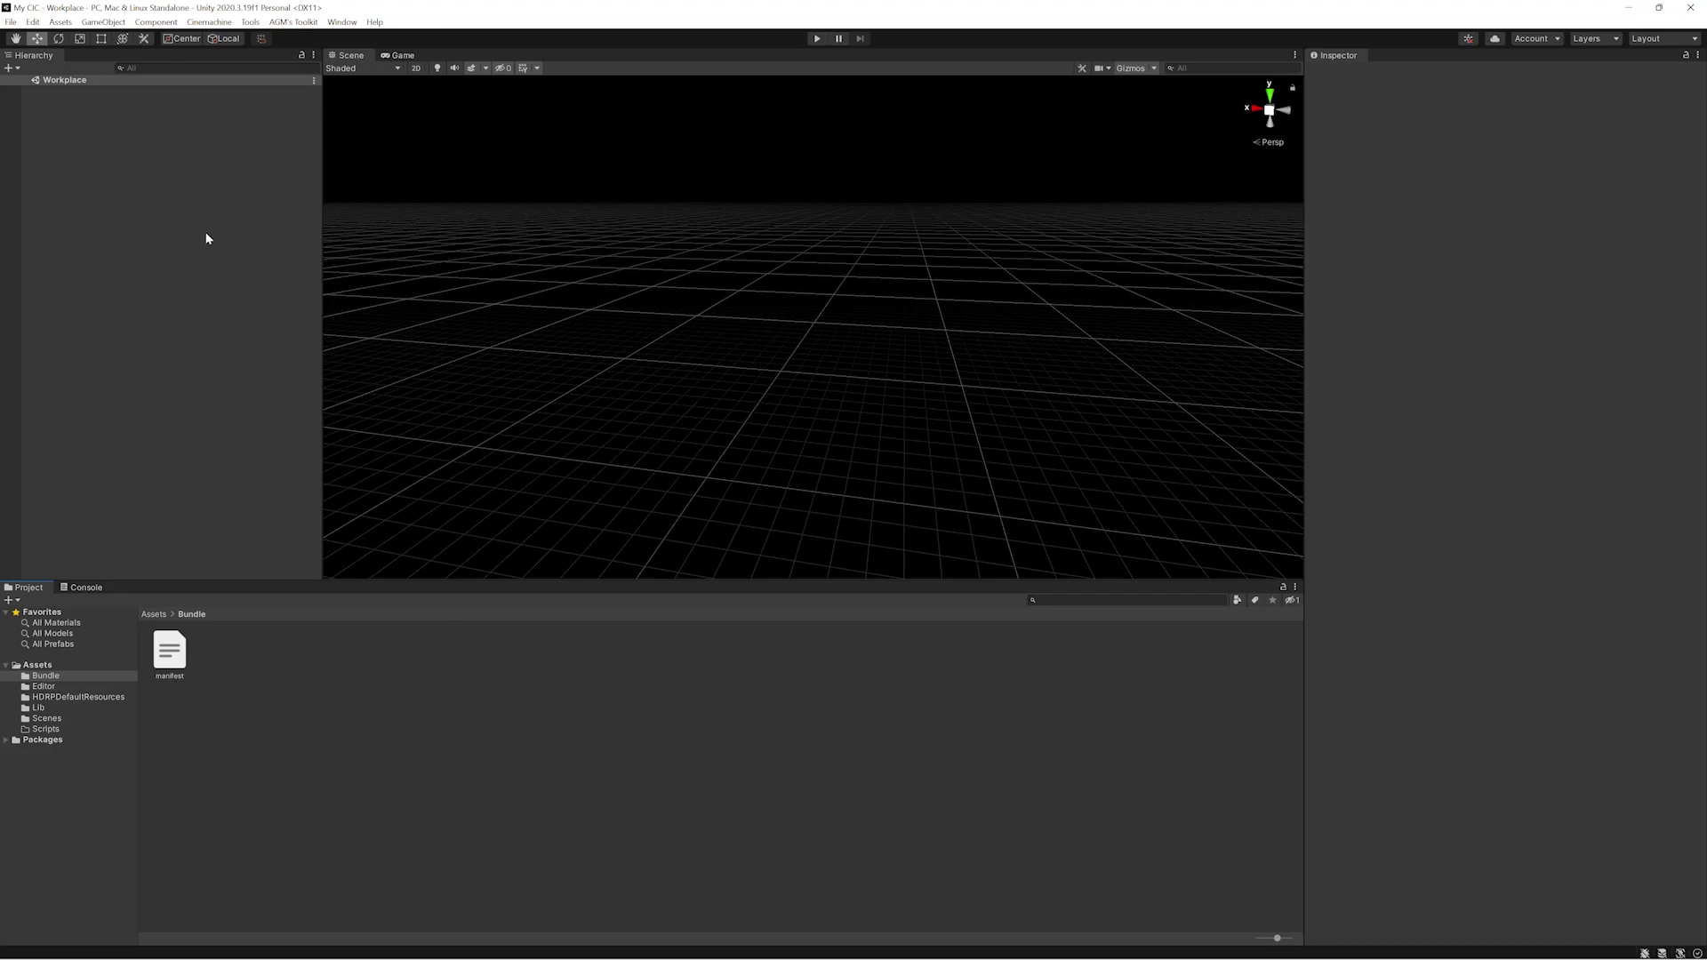
left_click(103, 22)
left_click(115, 37)
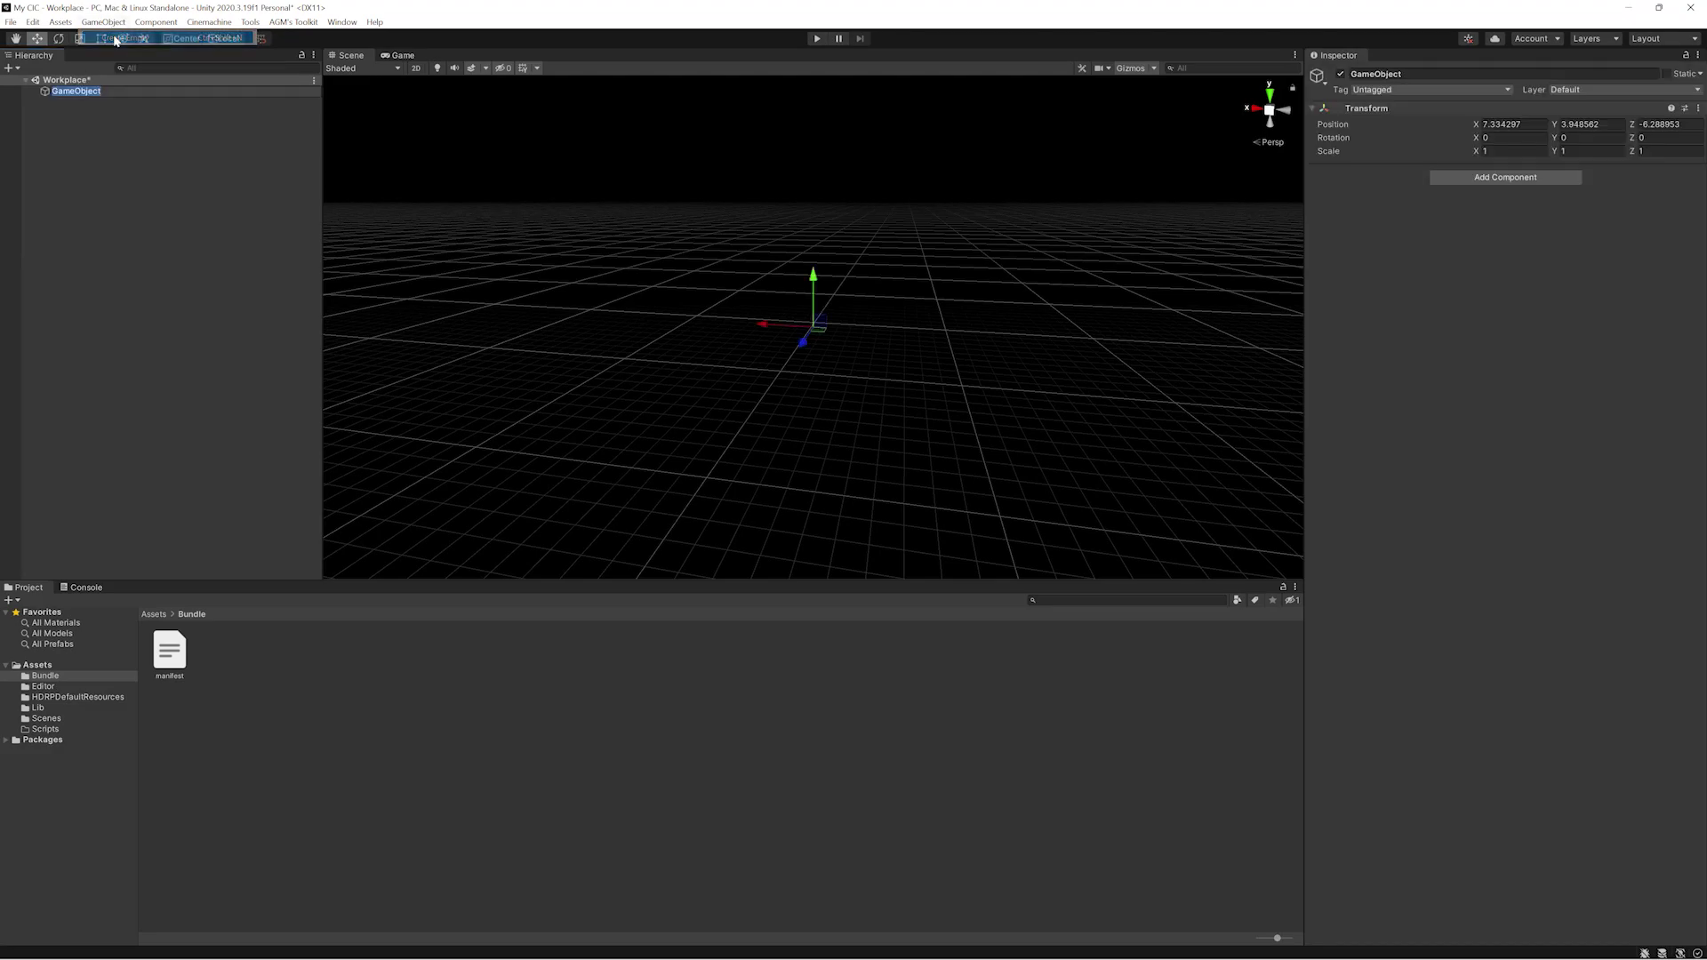
type("Test CIC")
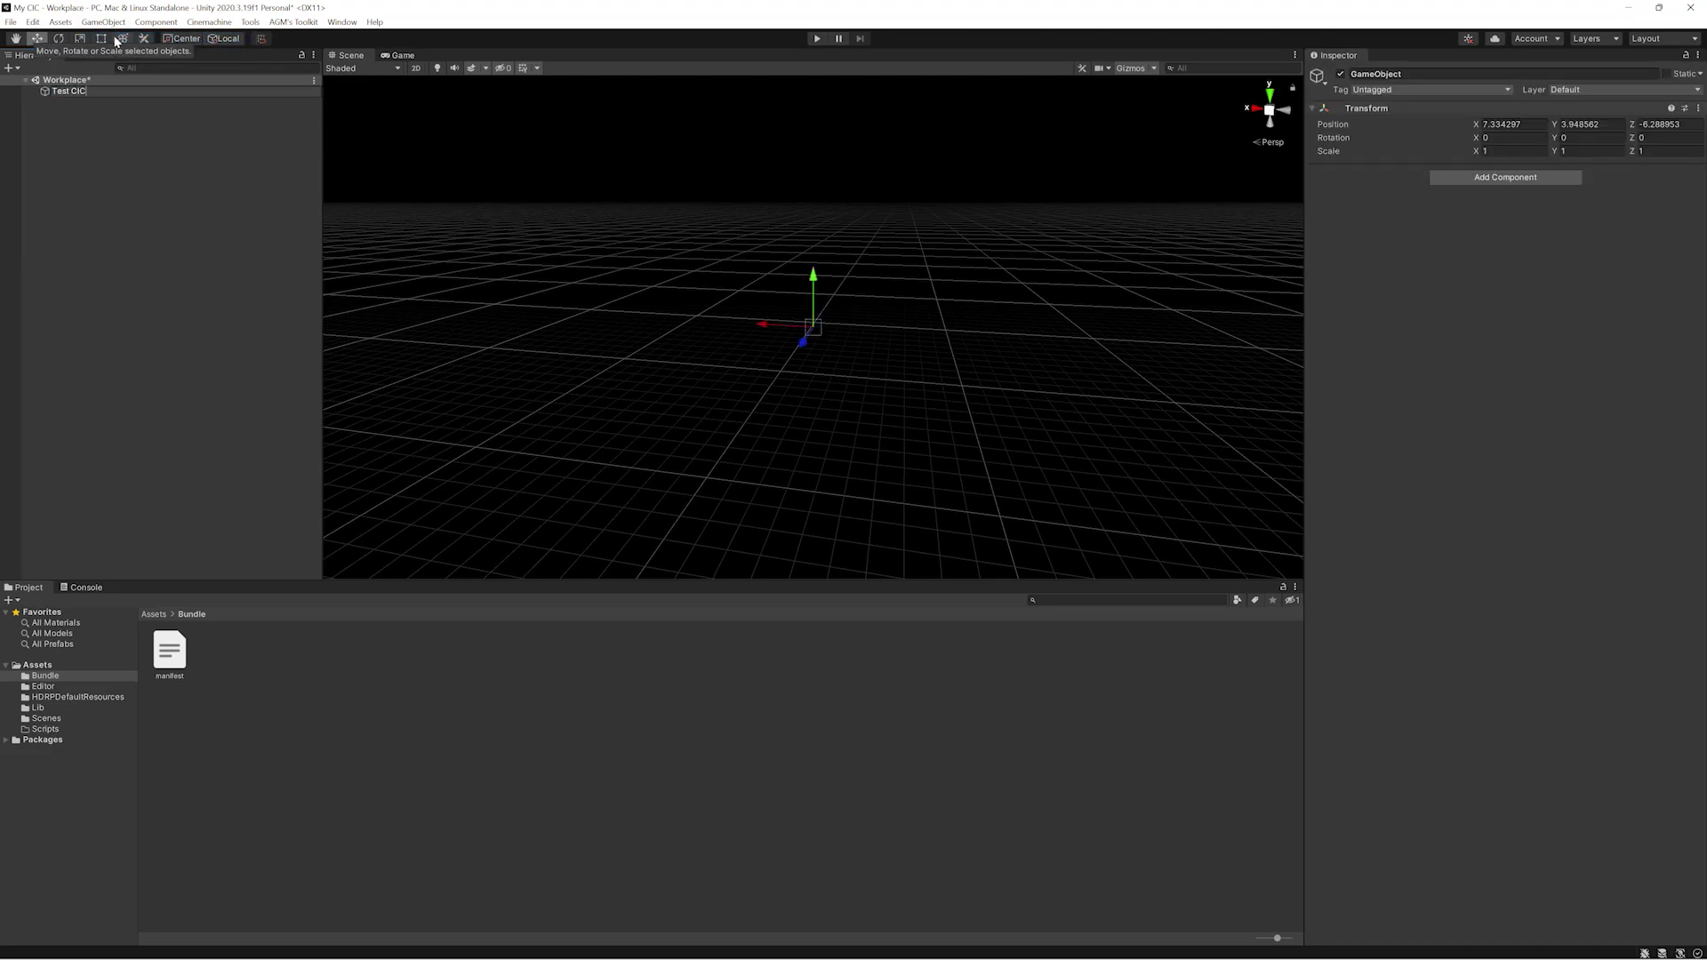
key("Return")
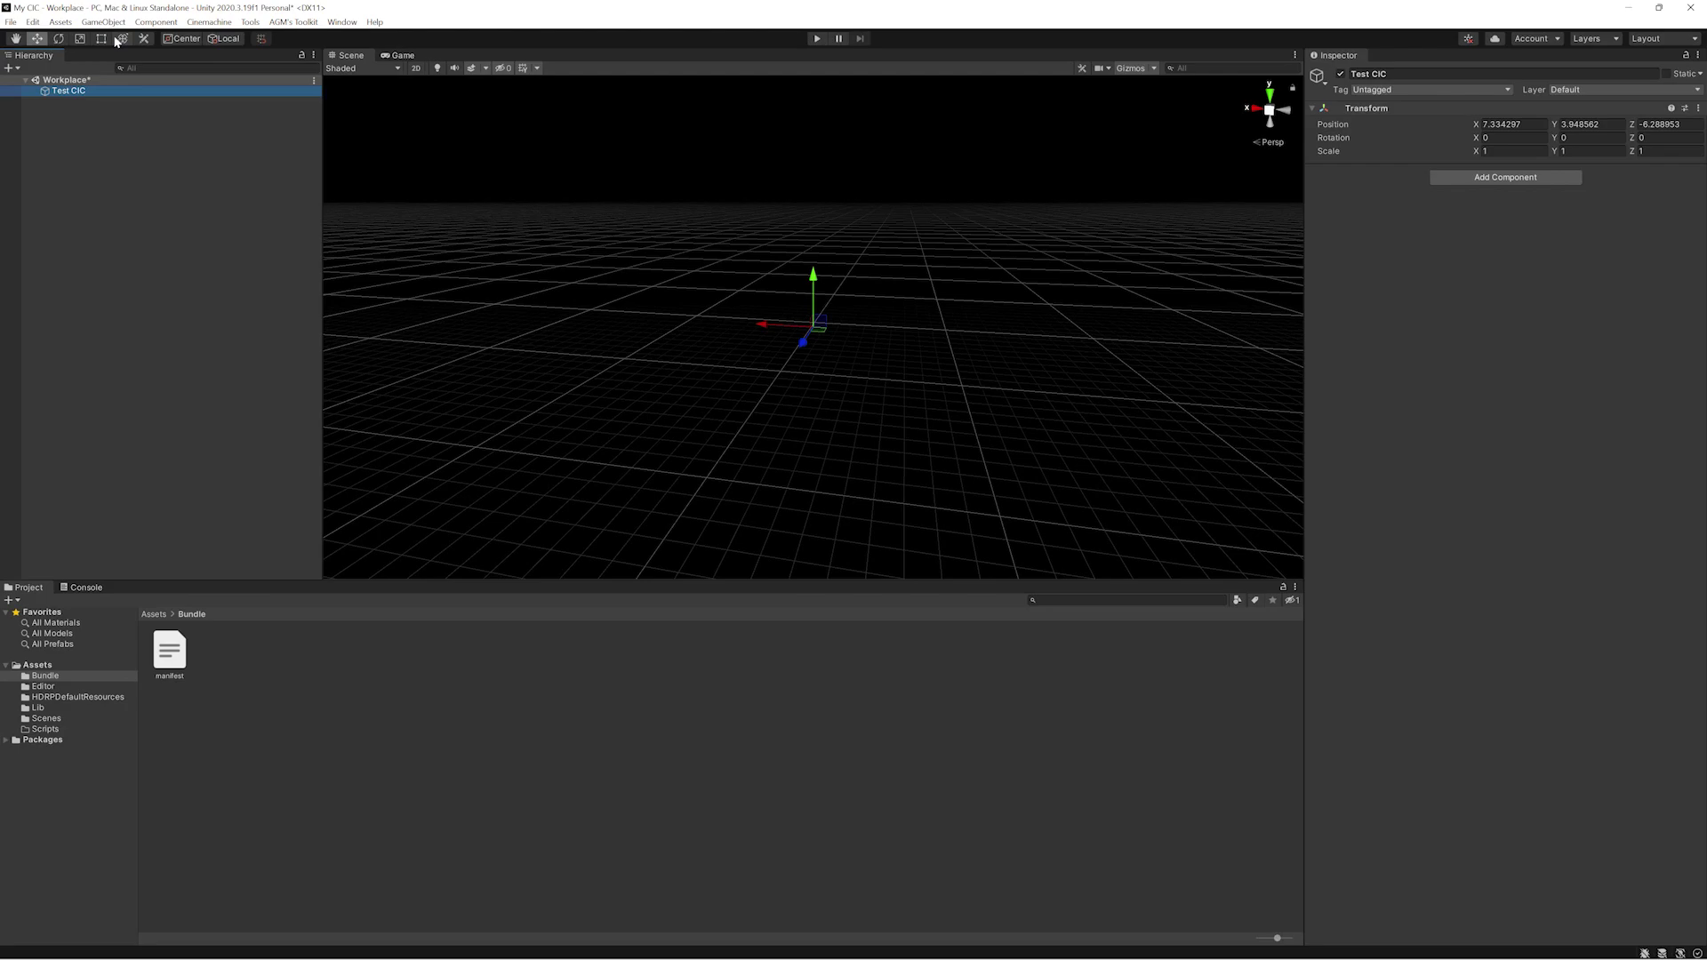
- Add the Command Component script to the Test CIC object and look over its Hull Part and Hull Component fields
left_click(1480, 178)
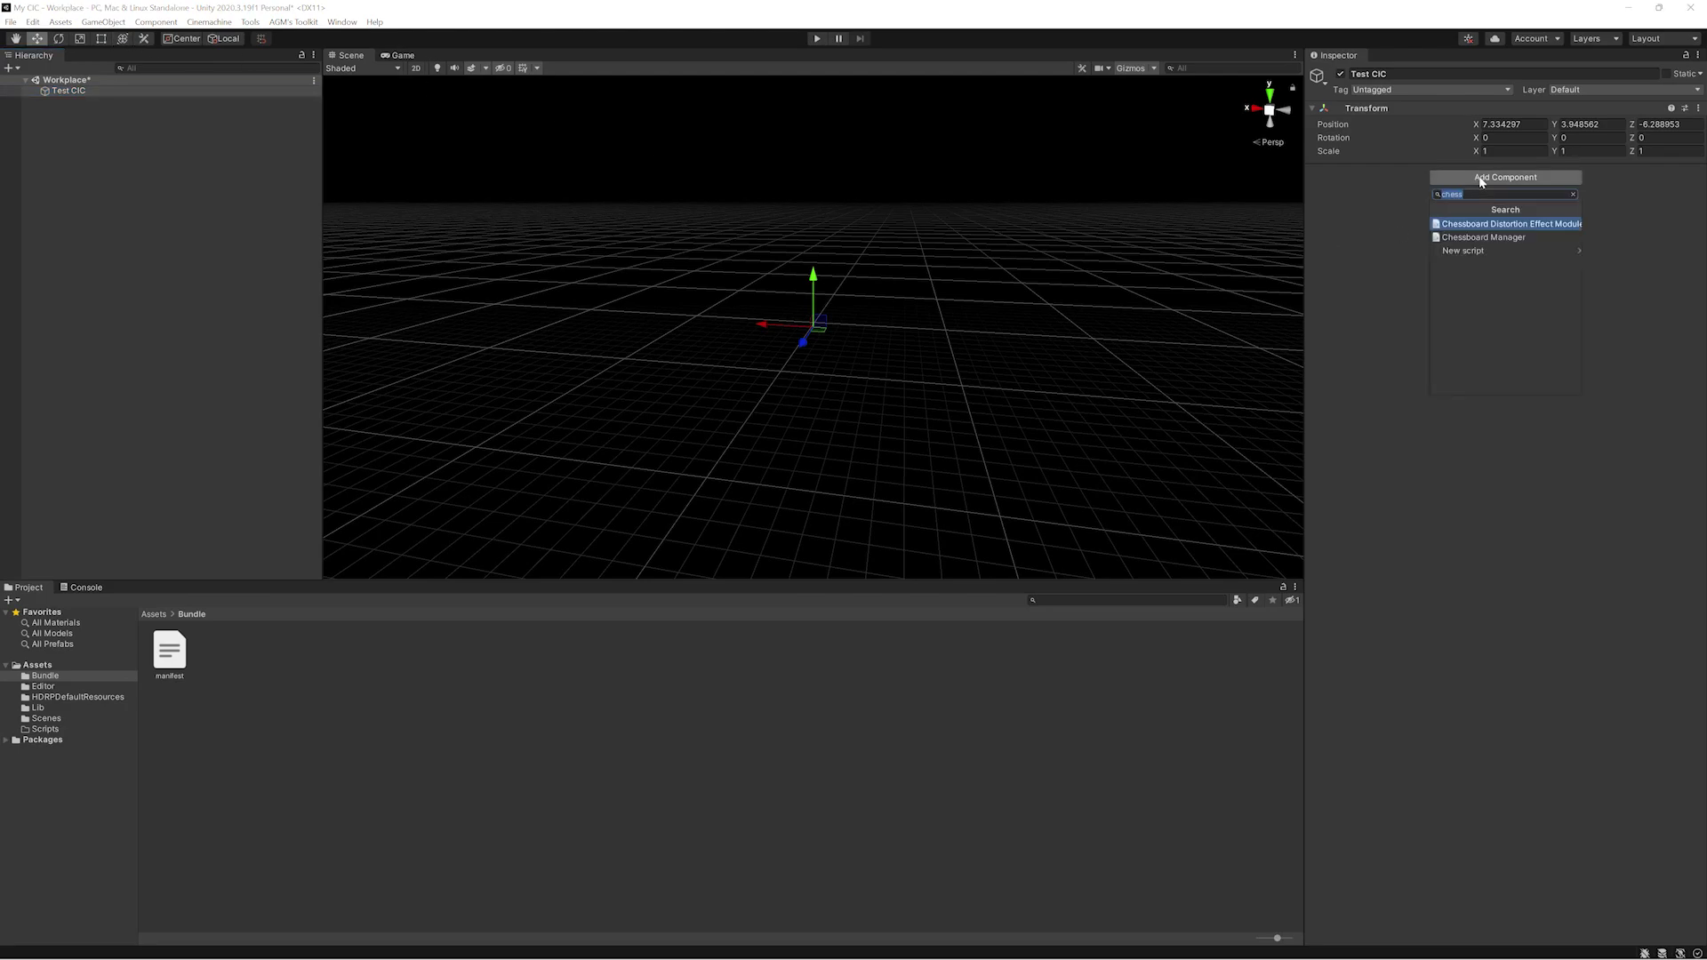
key("BackSpace")
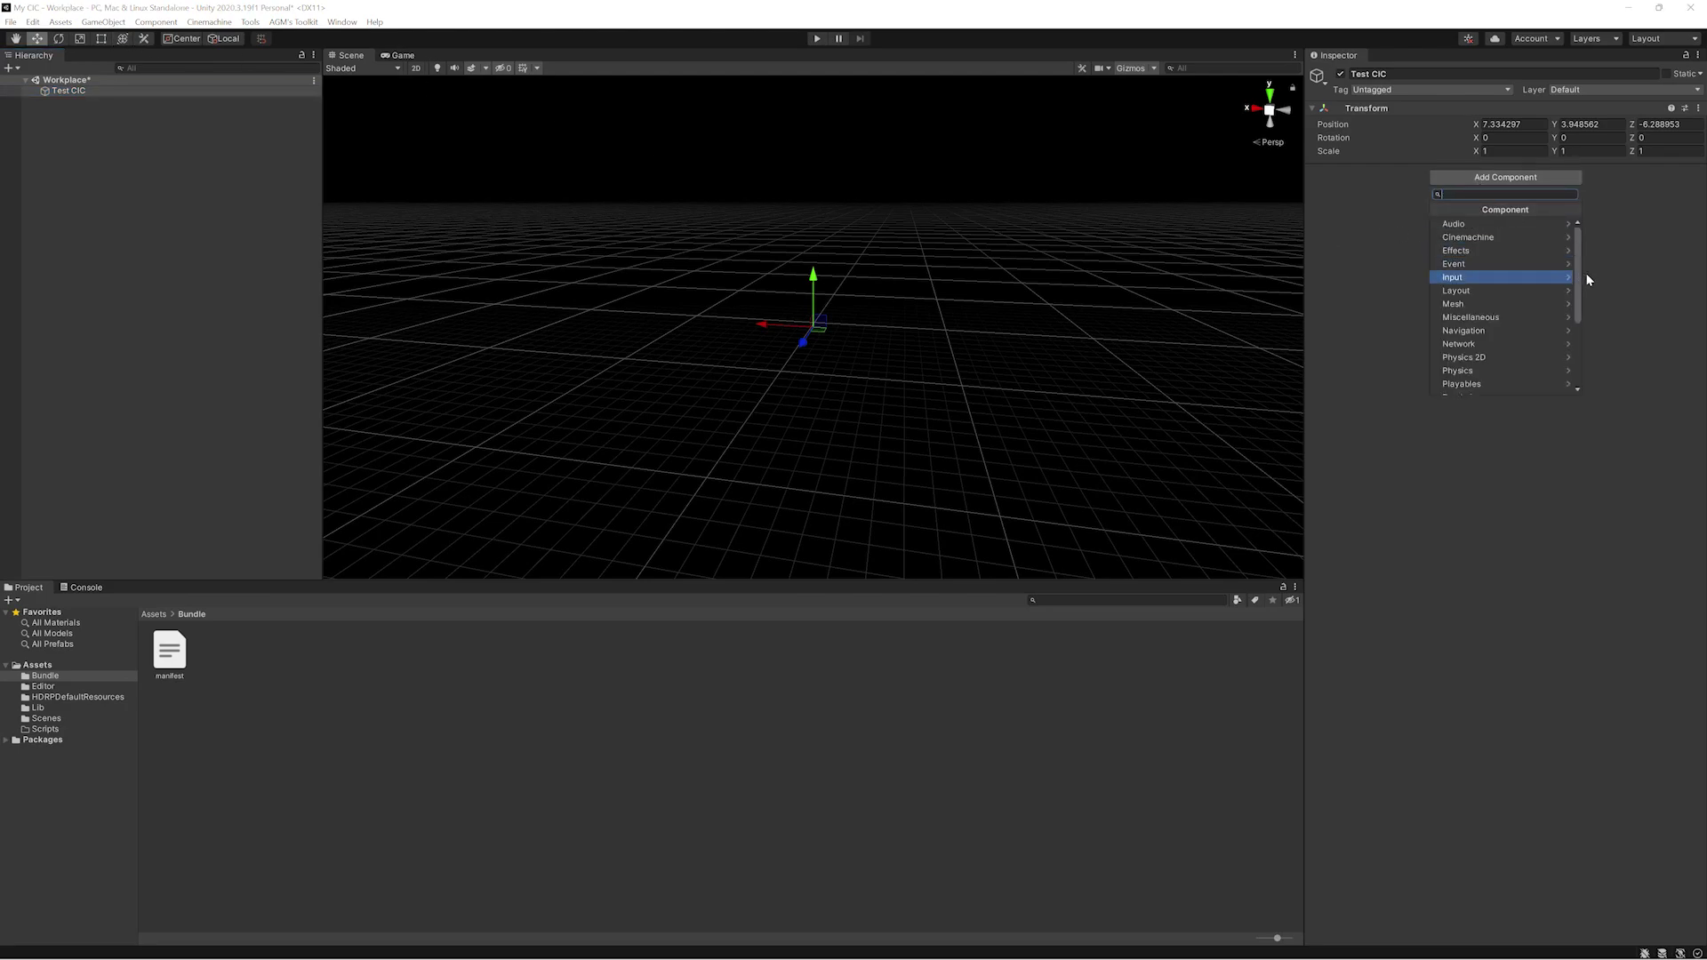
mouse_move(1577, 281)
left_mouse_down()
mouse_move(1584, 362)
mouse_move(1585, 256)
left_mouse_up()
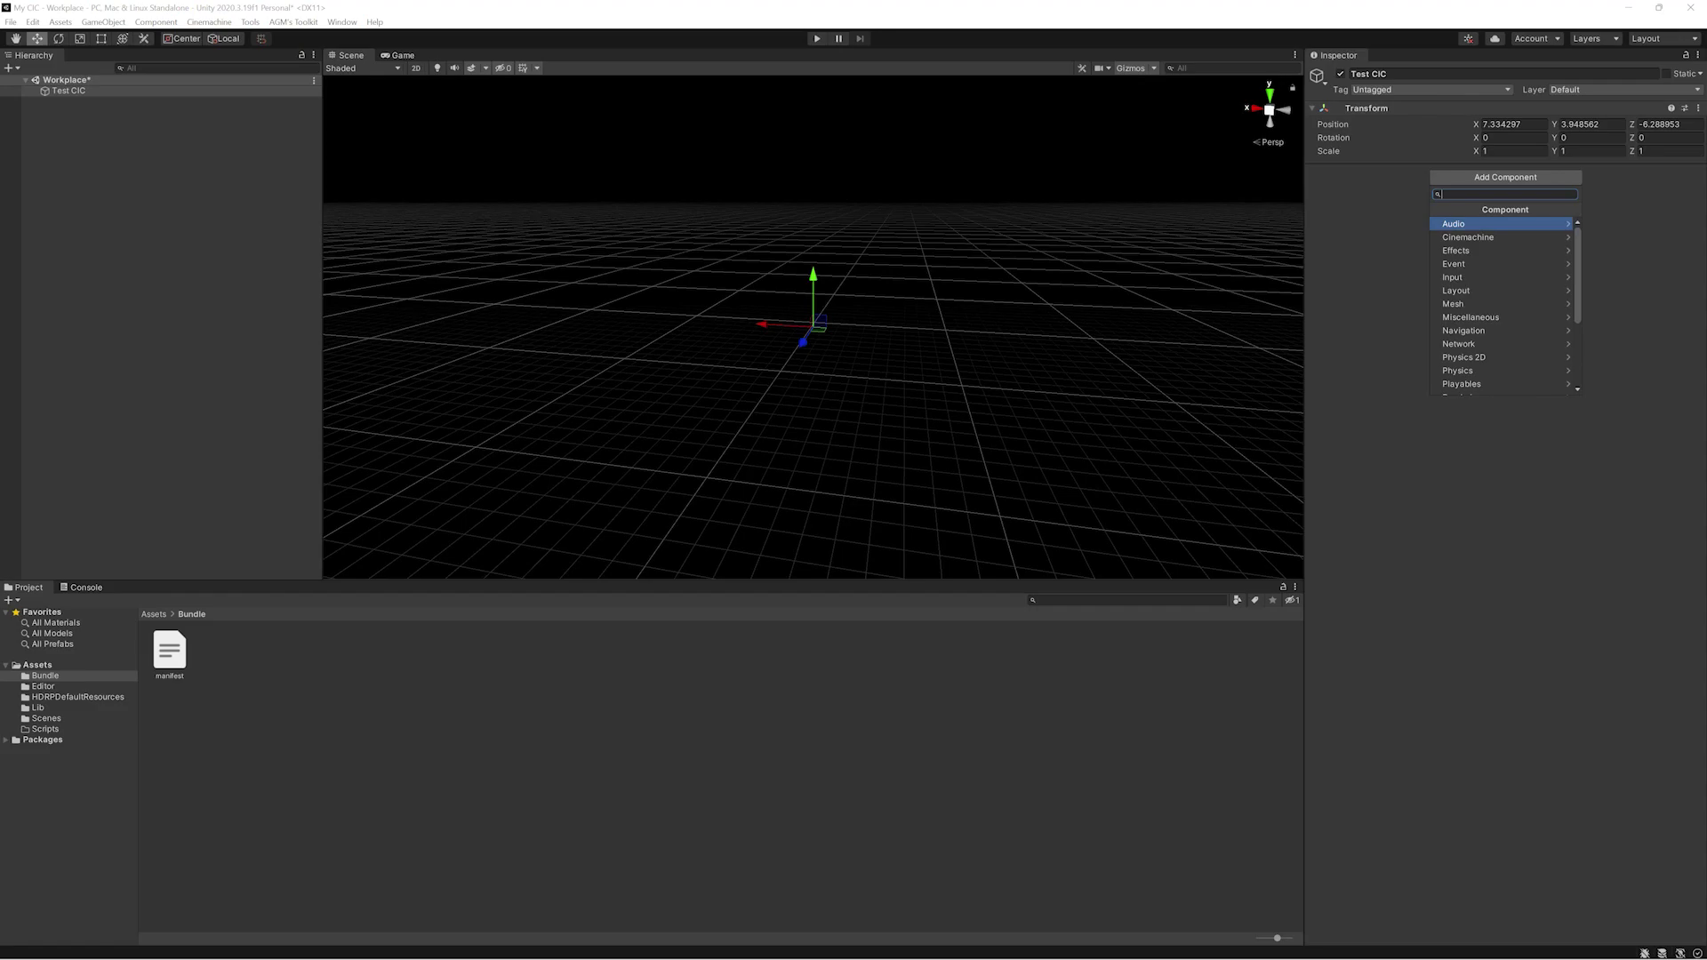
type("command")
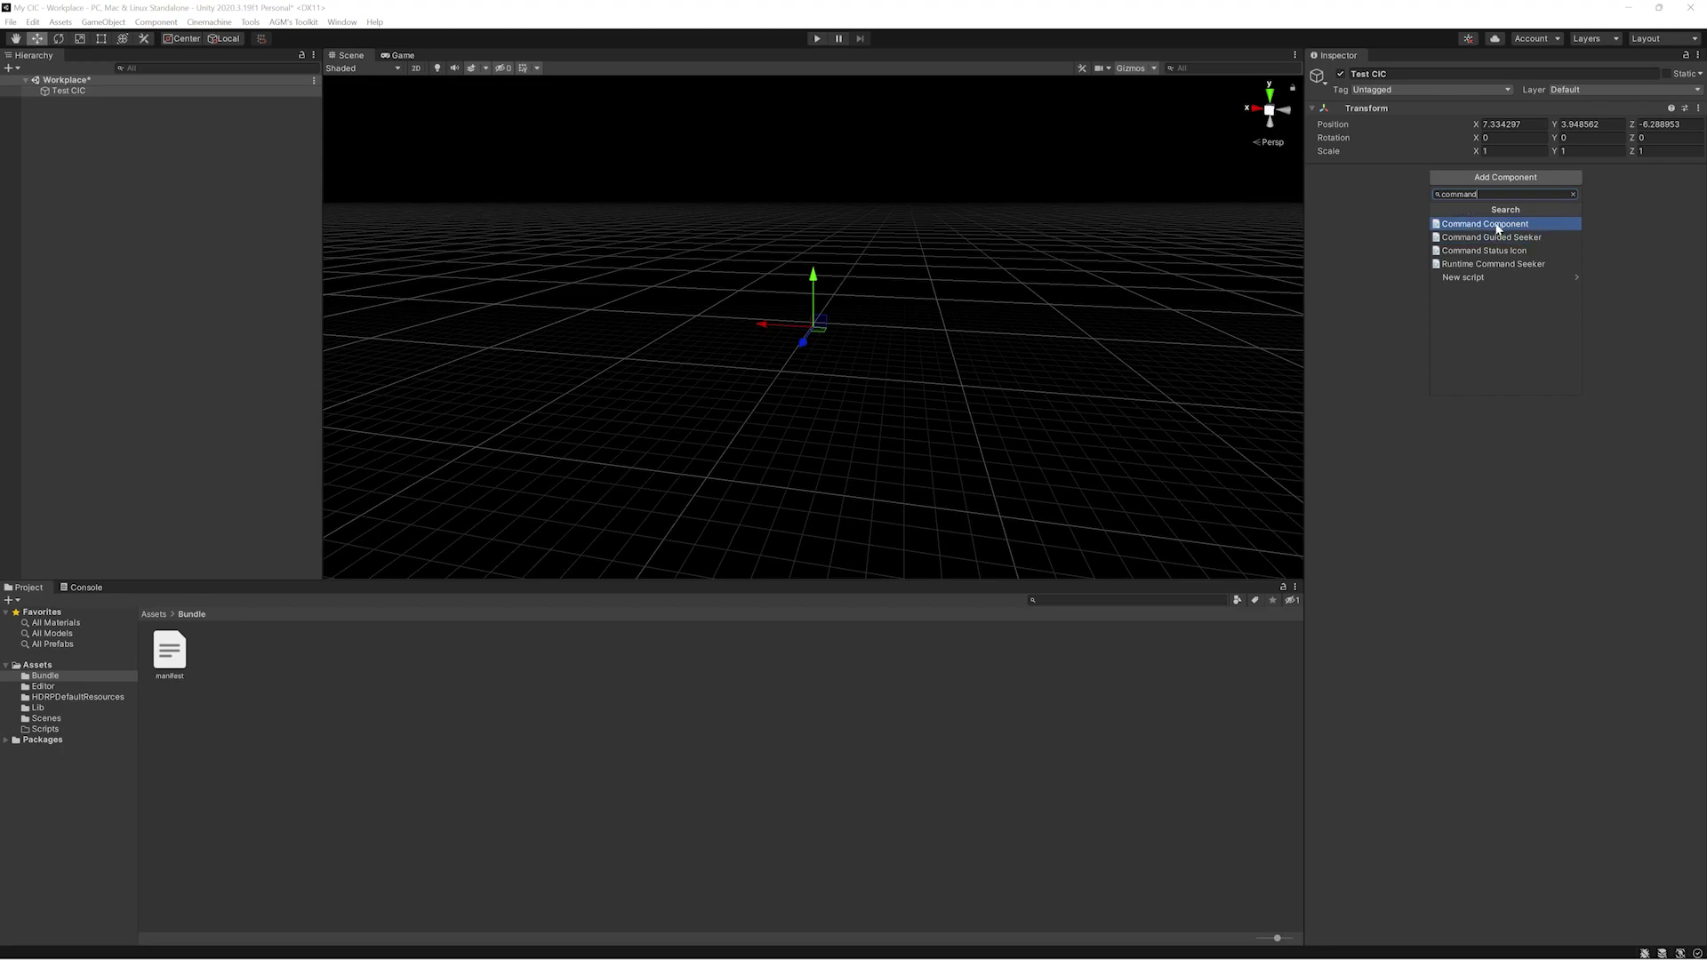
left_click(1497, 226)
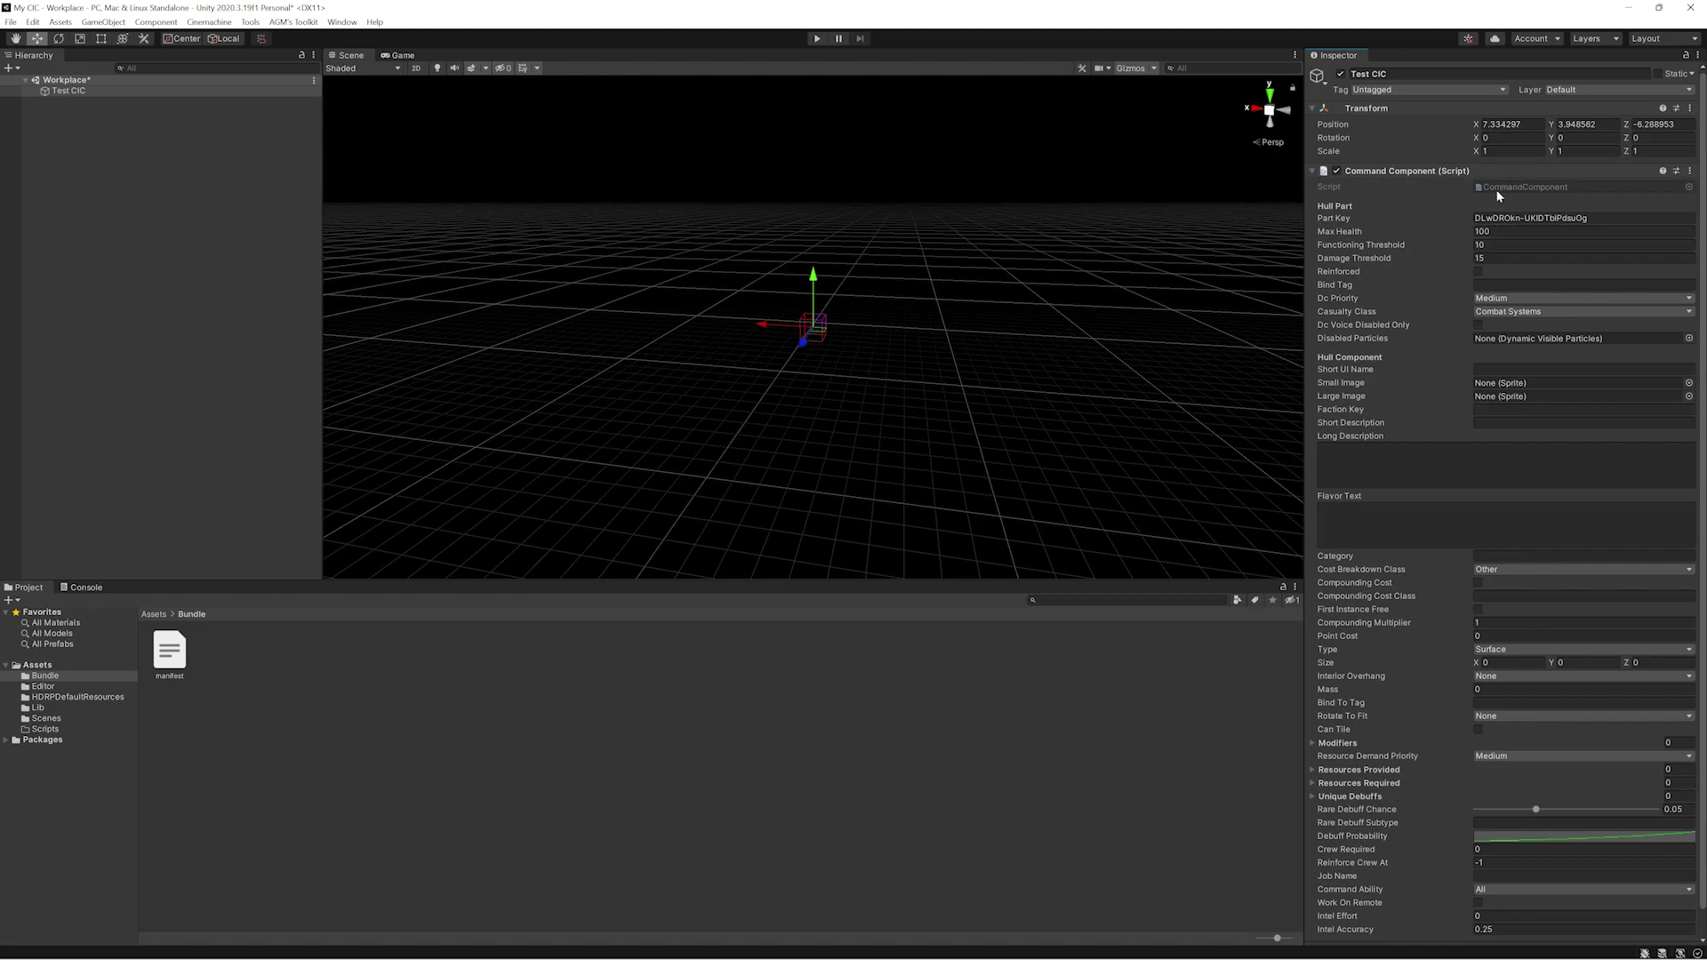
scroll(1455, 239, "down", 1)
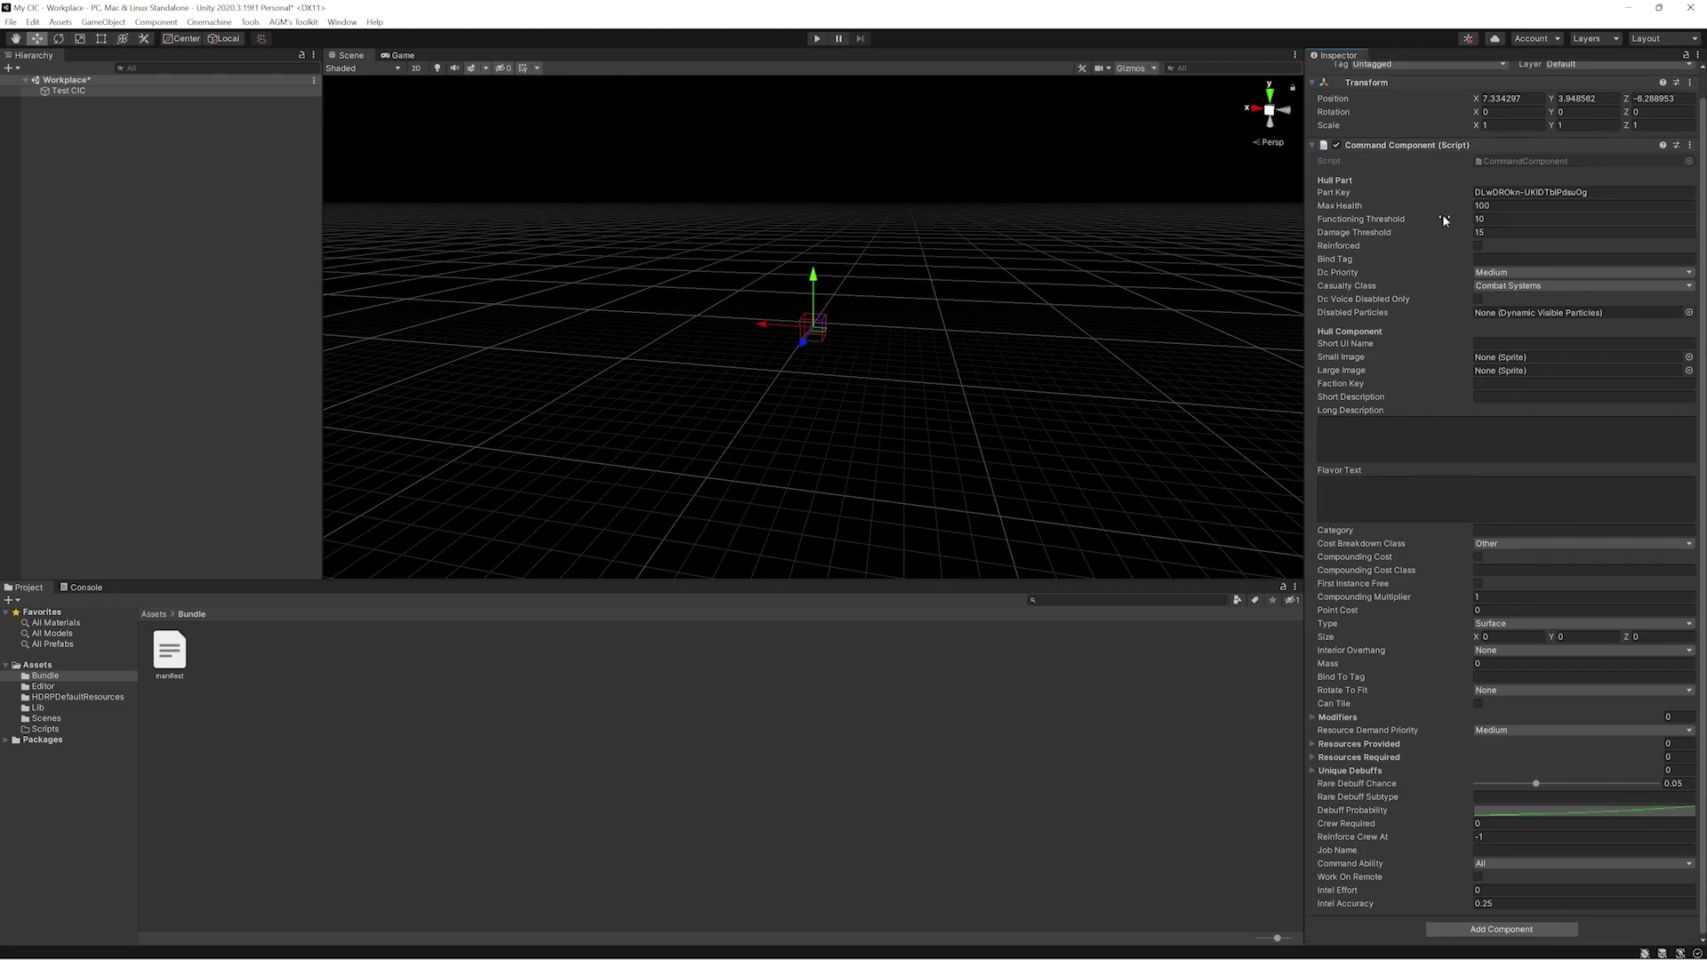
scroll(1444, 217, "up", 1)
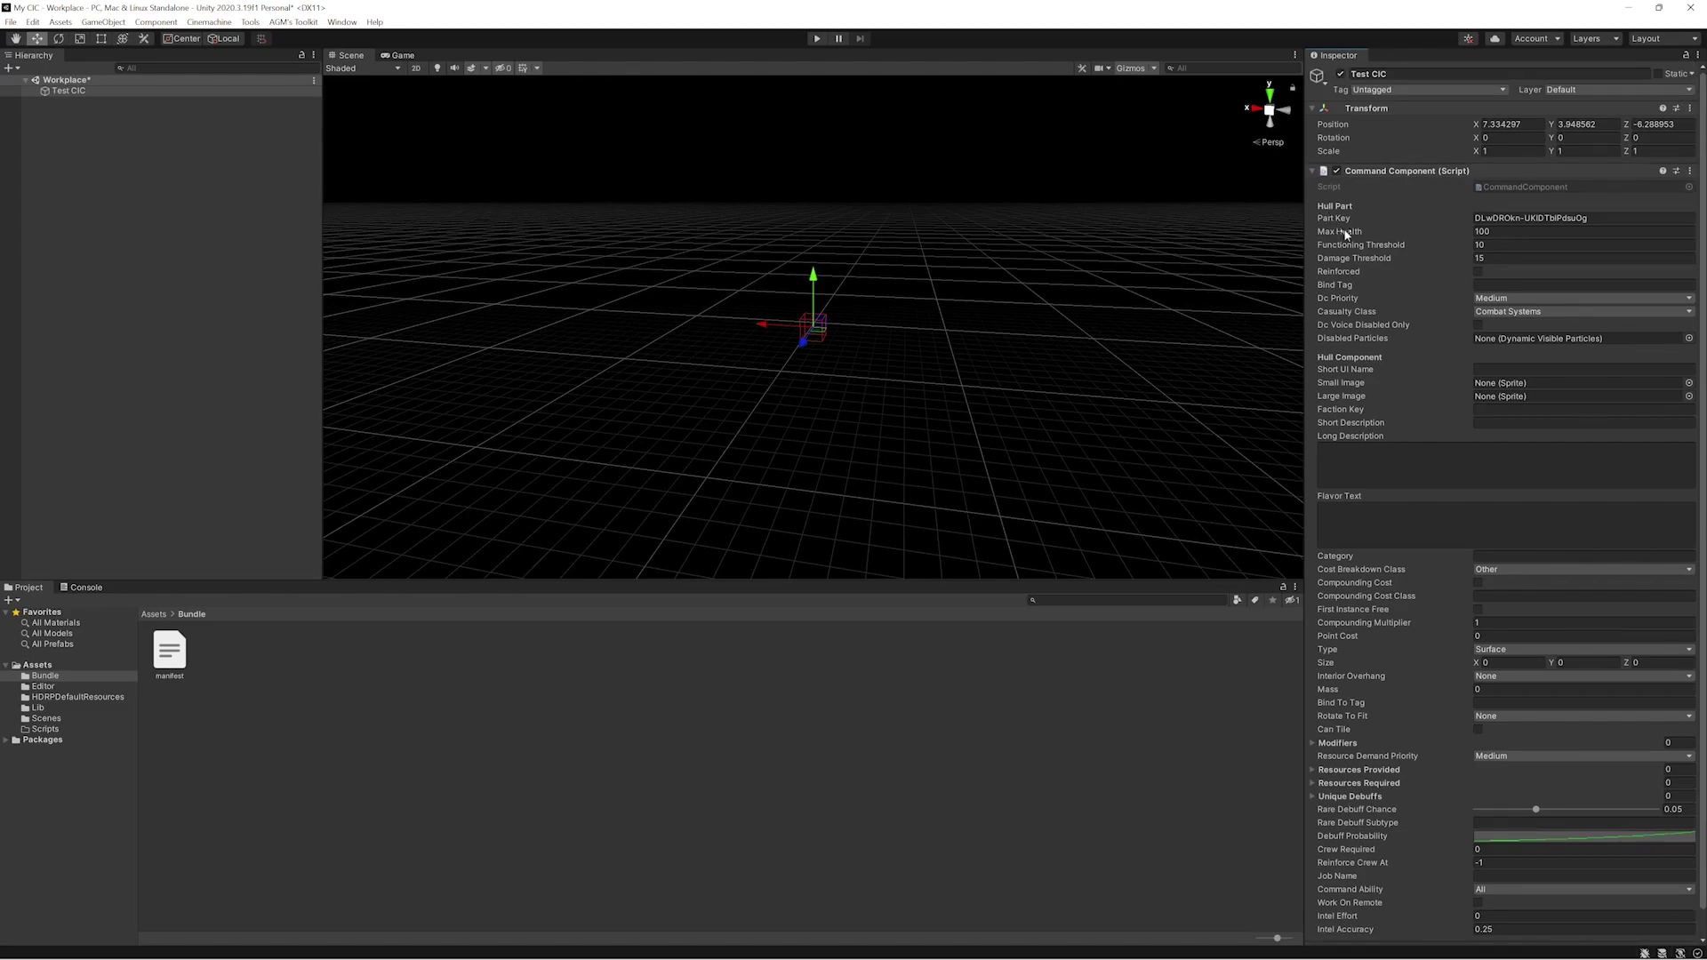
scroll(1374, 254, "down", 1)
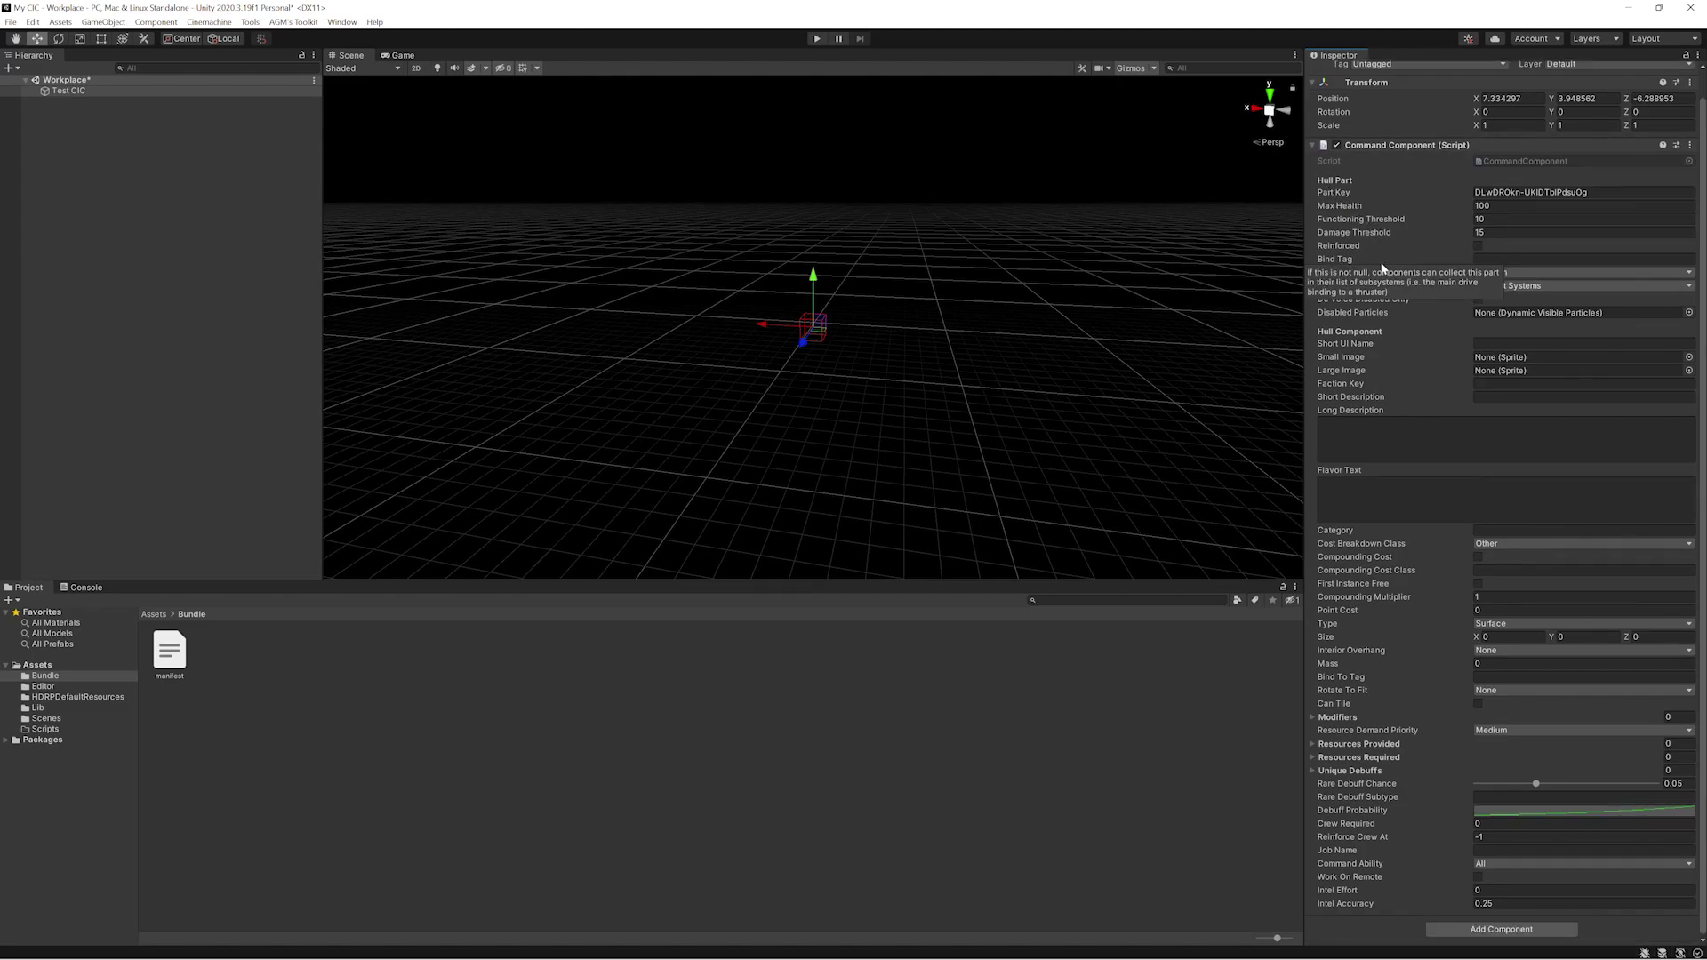
- Examine the Command Component's remaining fields, including its Modifiers, Resources Provided and Unique Debuffs lists and the Bind To Tag setting
scroll(1374, 579, "up", 1)
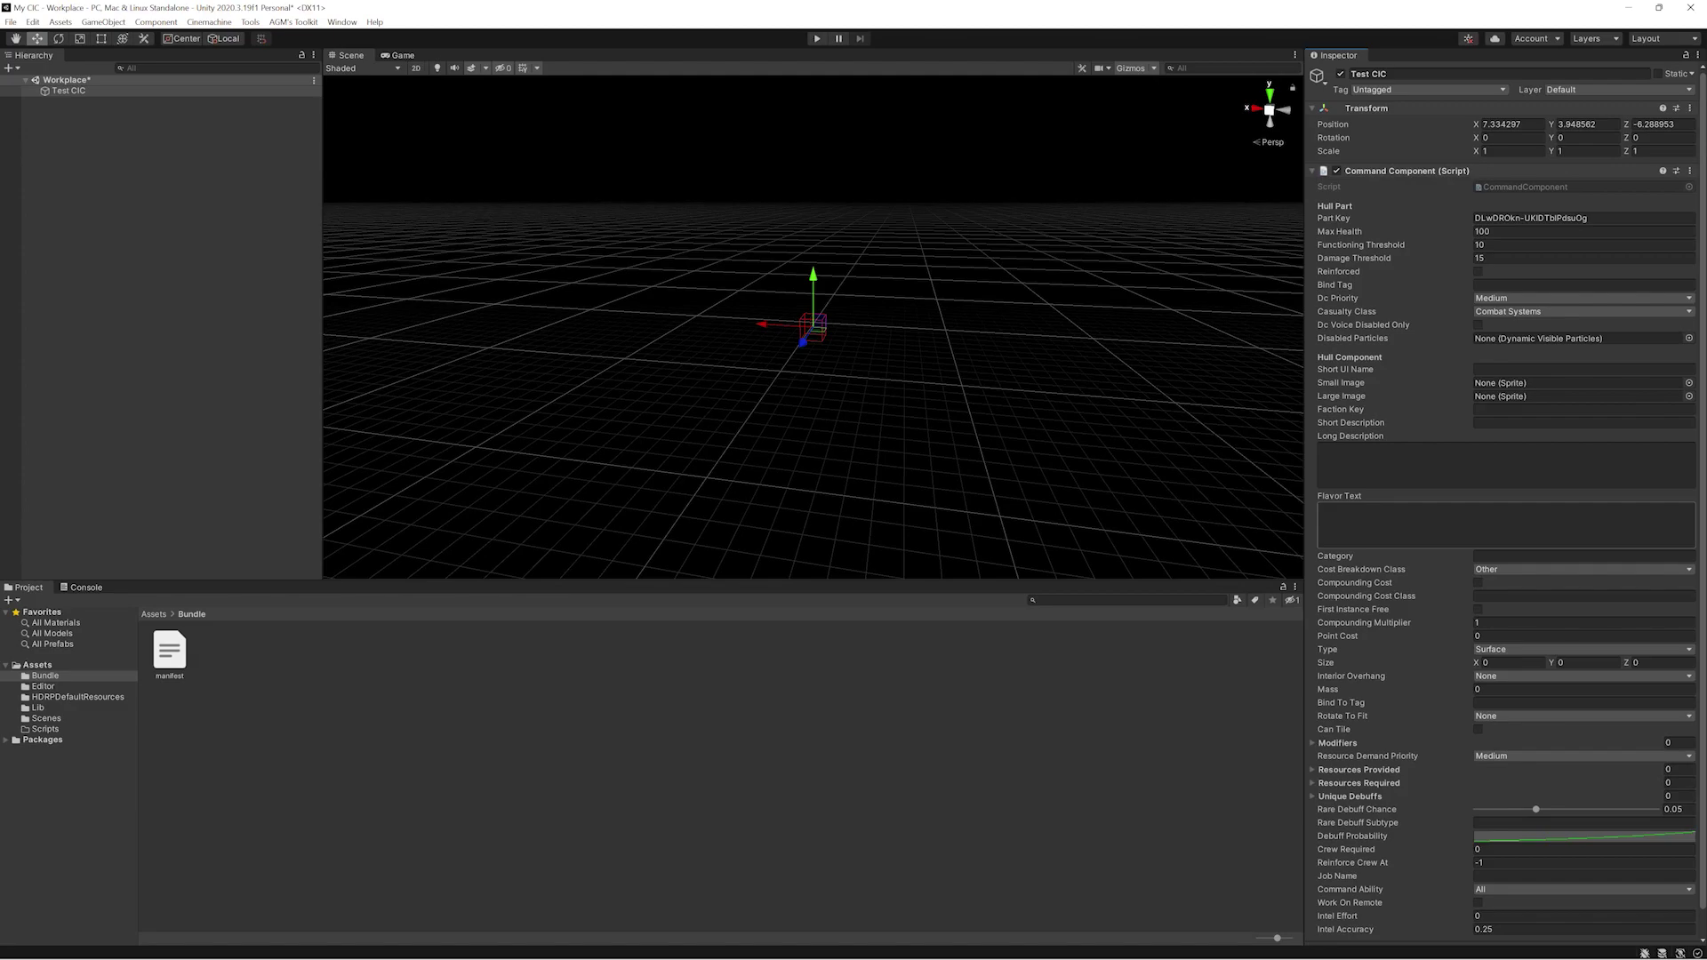
scroll(1403, 602, "down", 1)
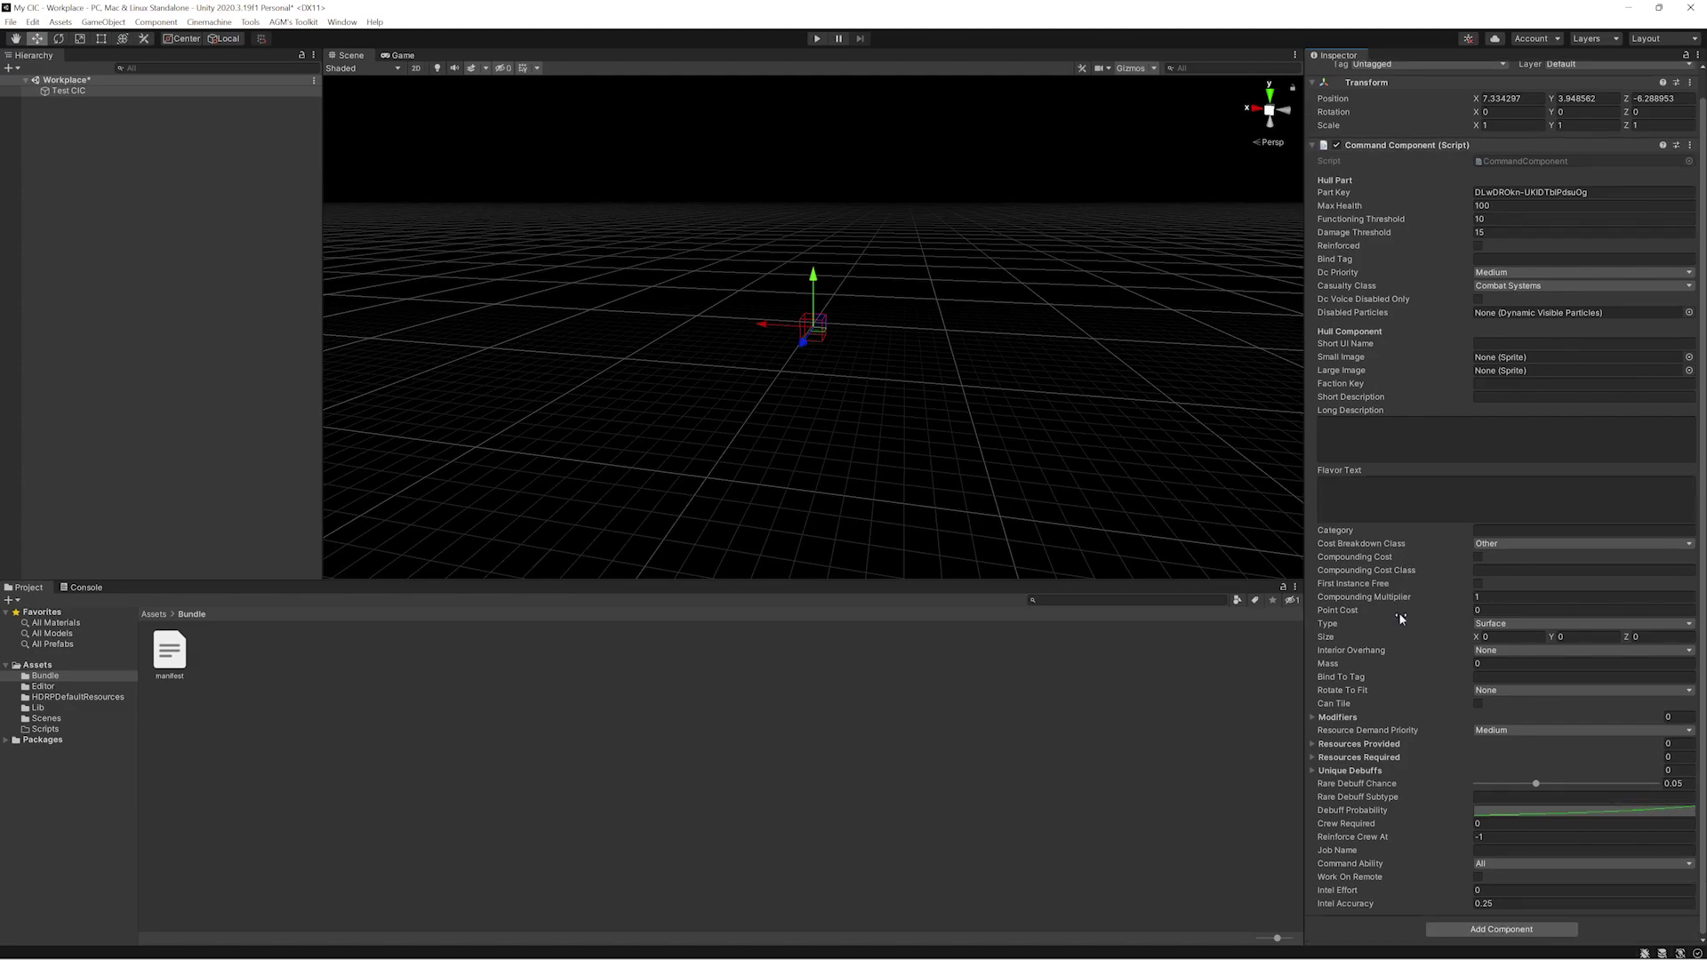
left_click(1320, 770)
left_click(1331, 772)
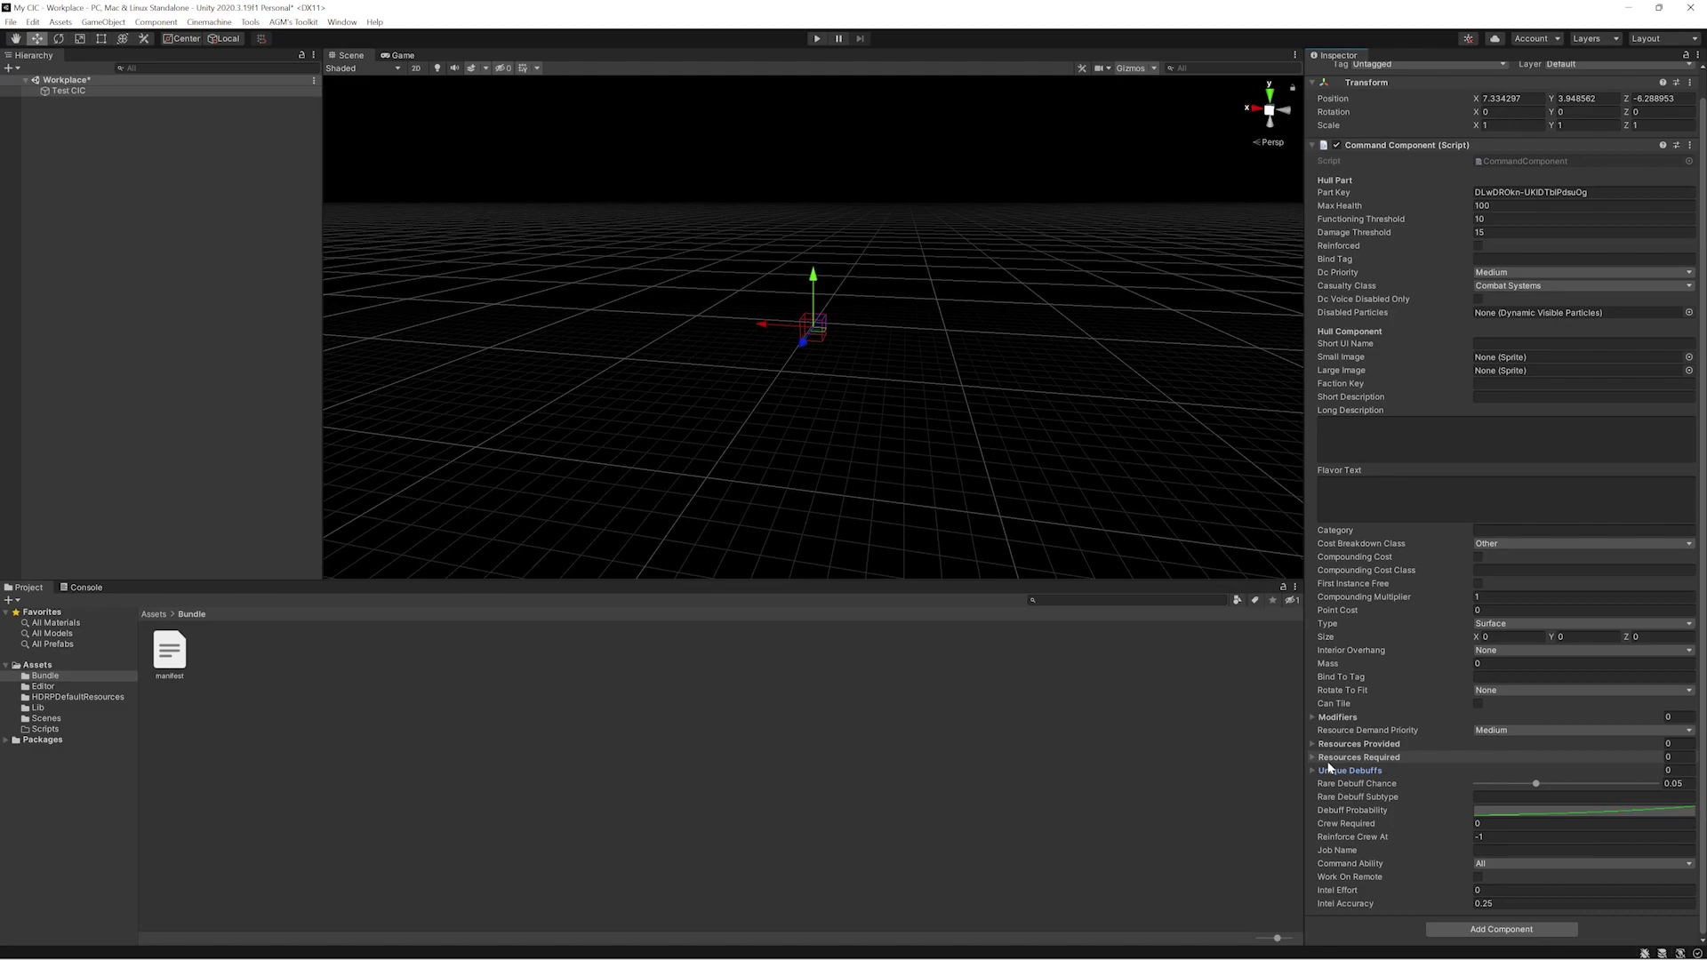
left_click(1312, 744)
left_click(1311, 744)
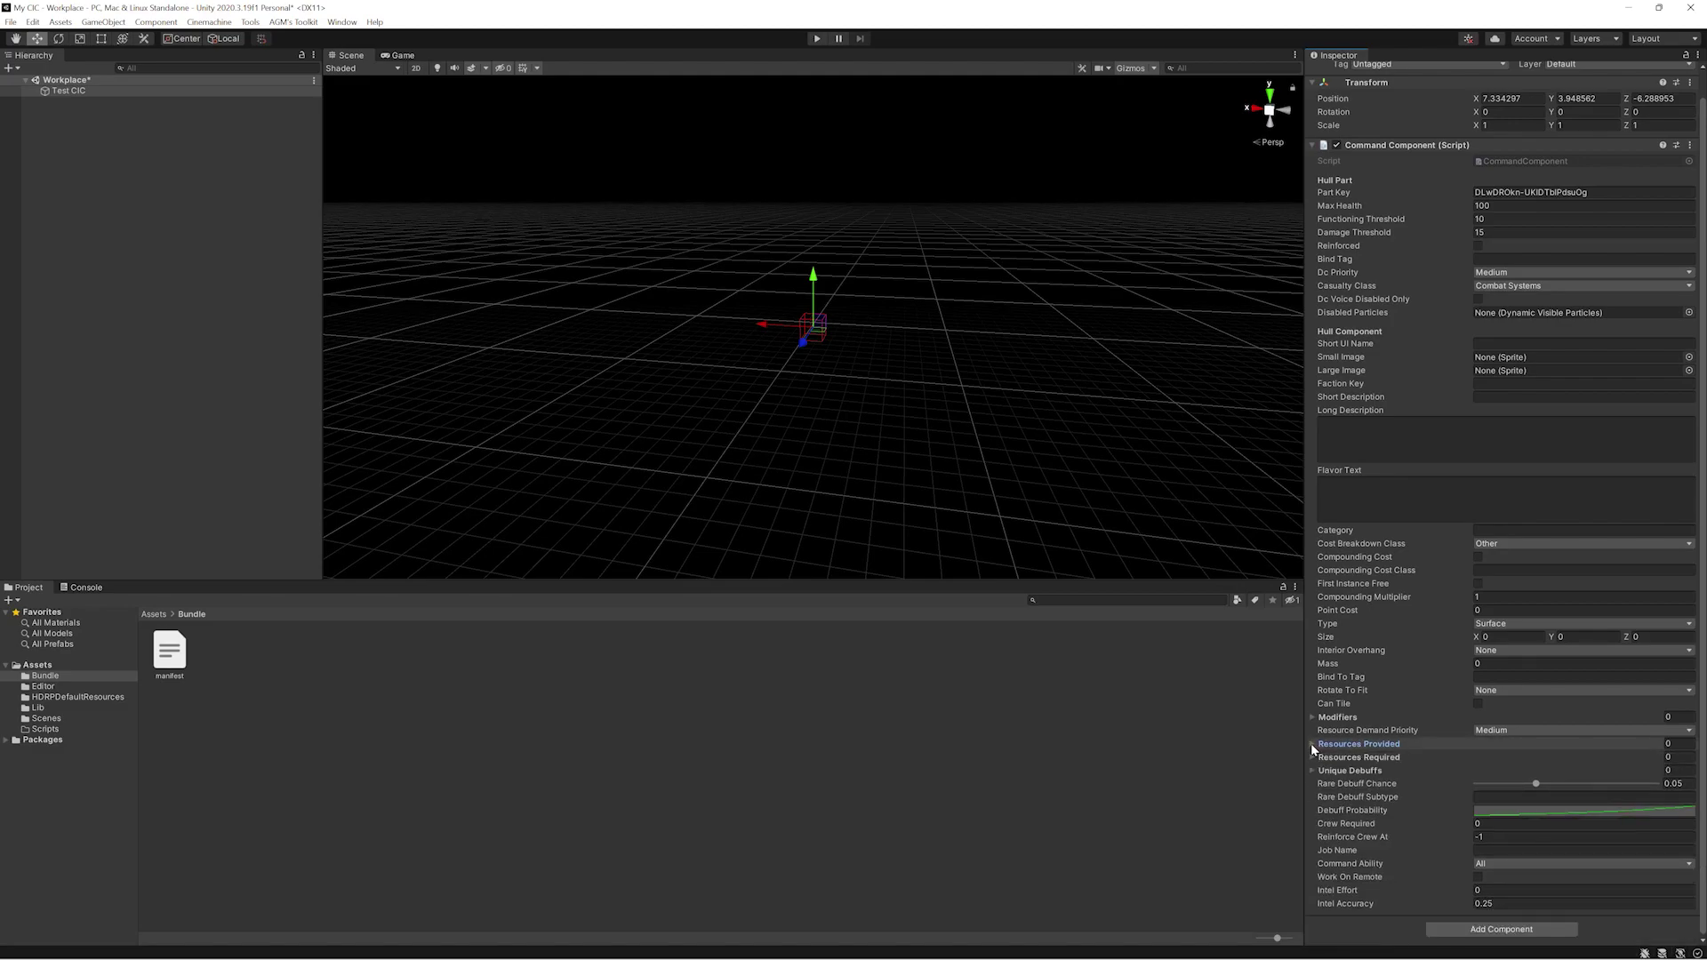
left_click(1312, 718)
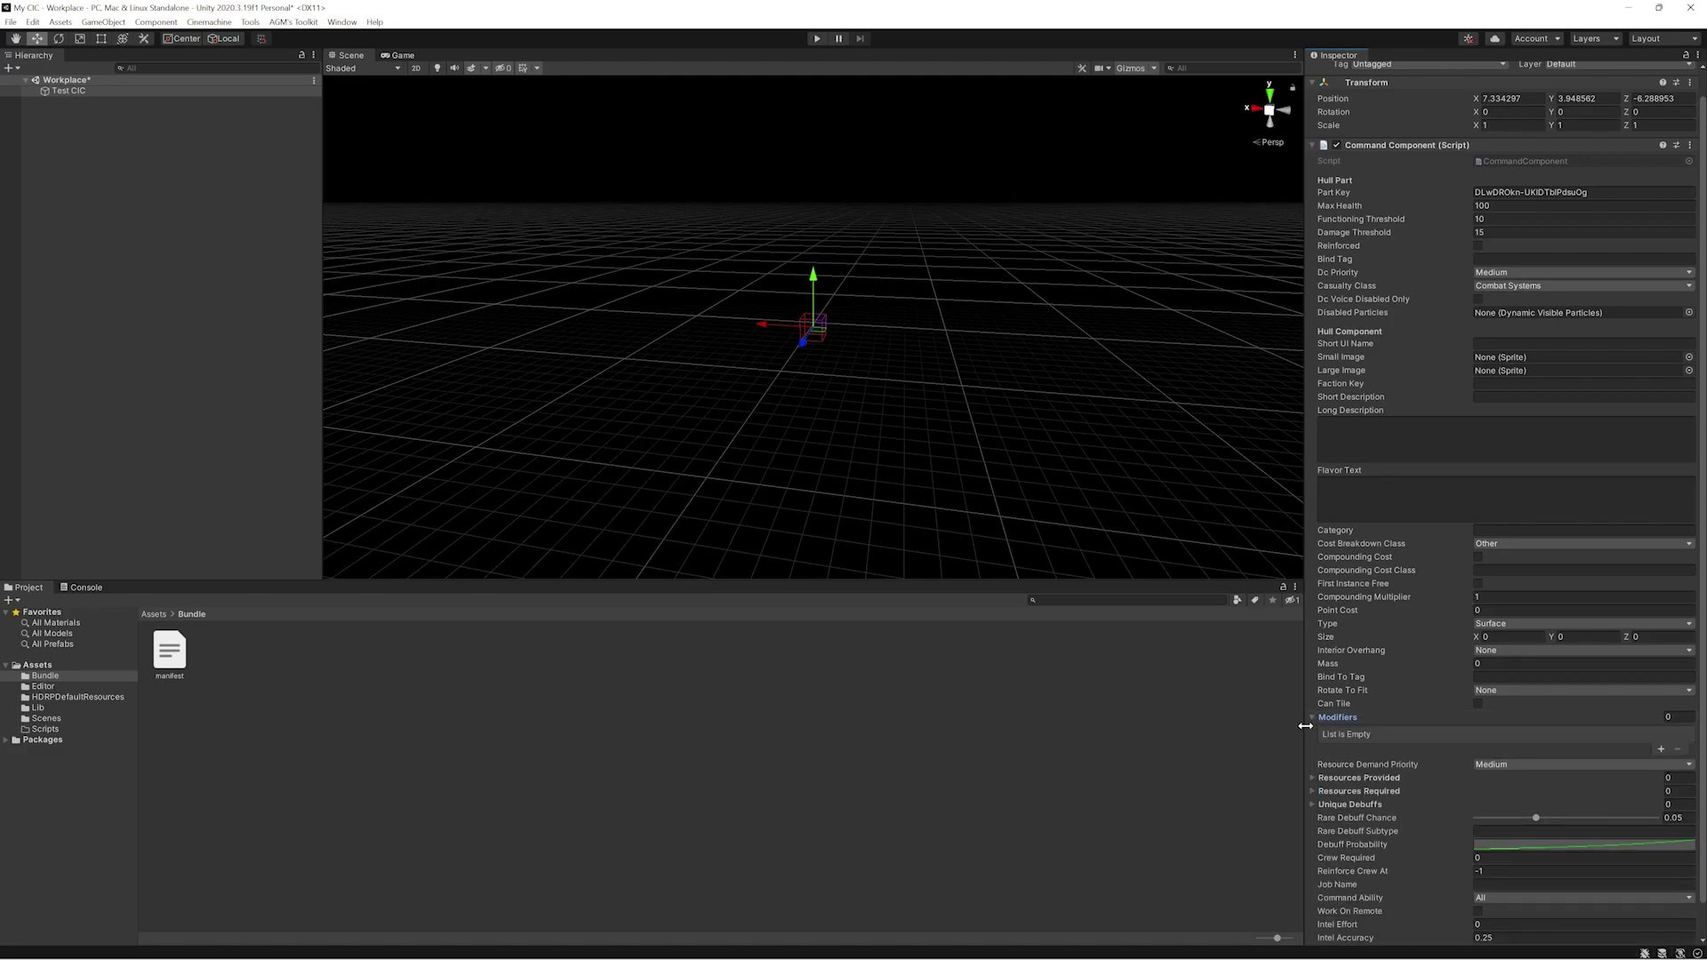
mouse_move(1342, 677)
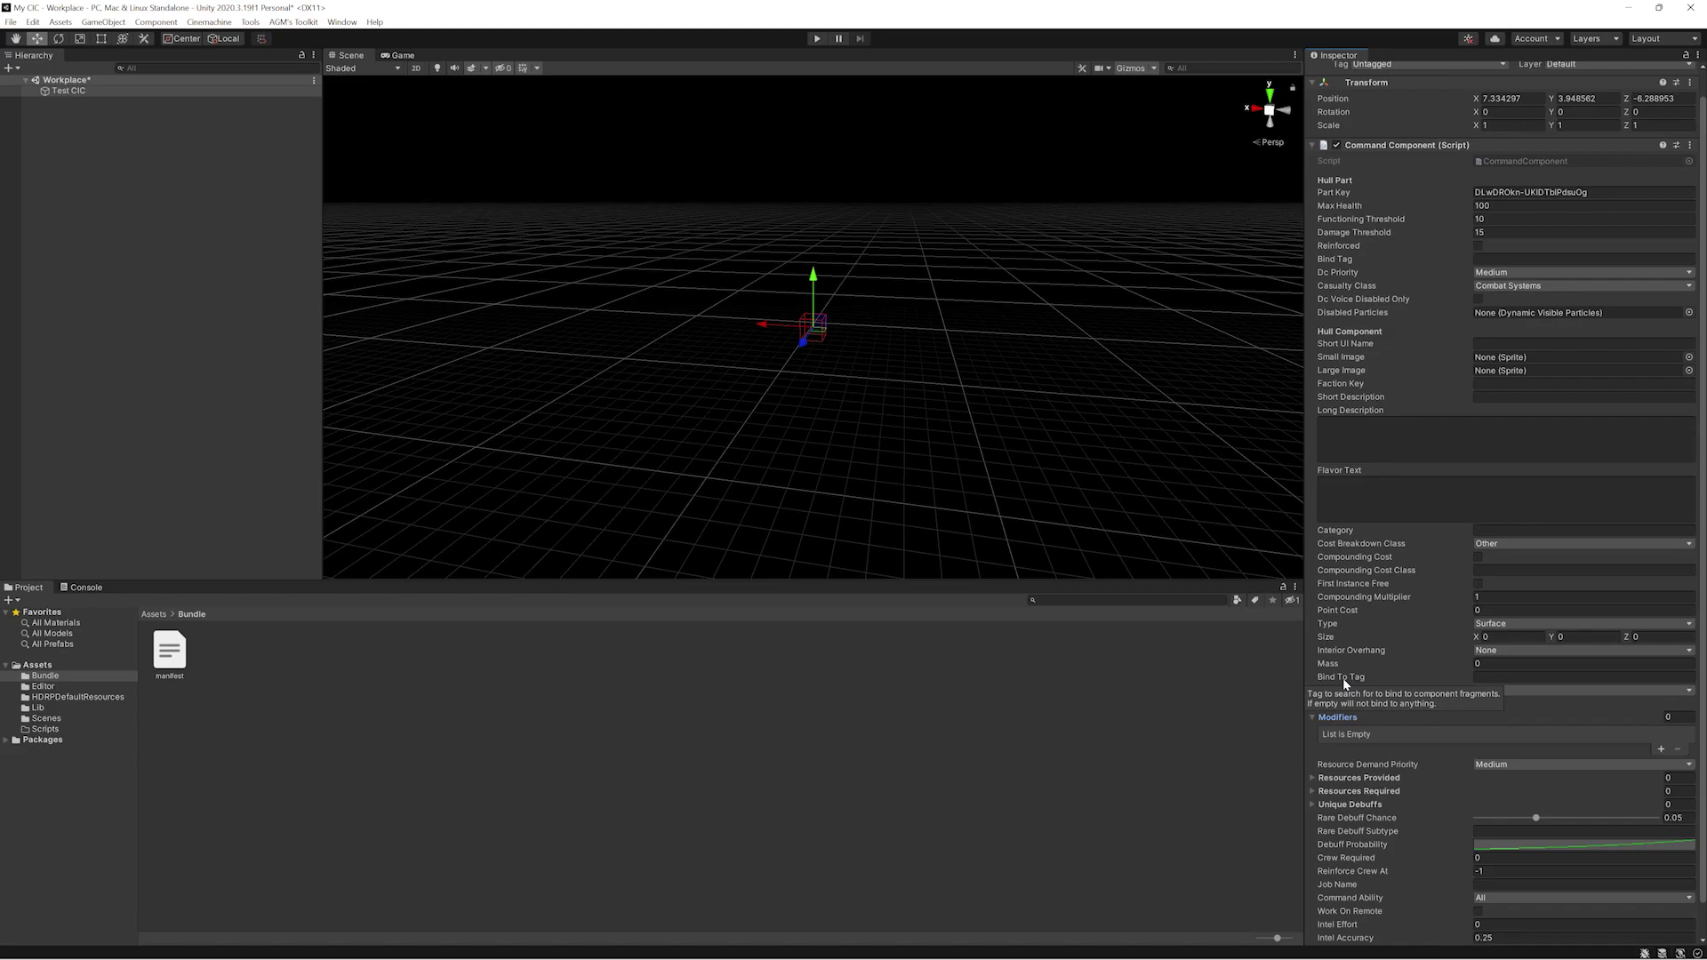
- Set the component's Max Health to 500, Functioning Threshold to 1 and Damage Threshold to 50
scroll(1344, 681, "up", 1)
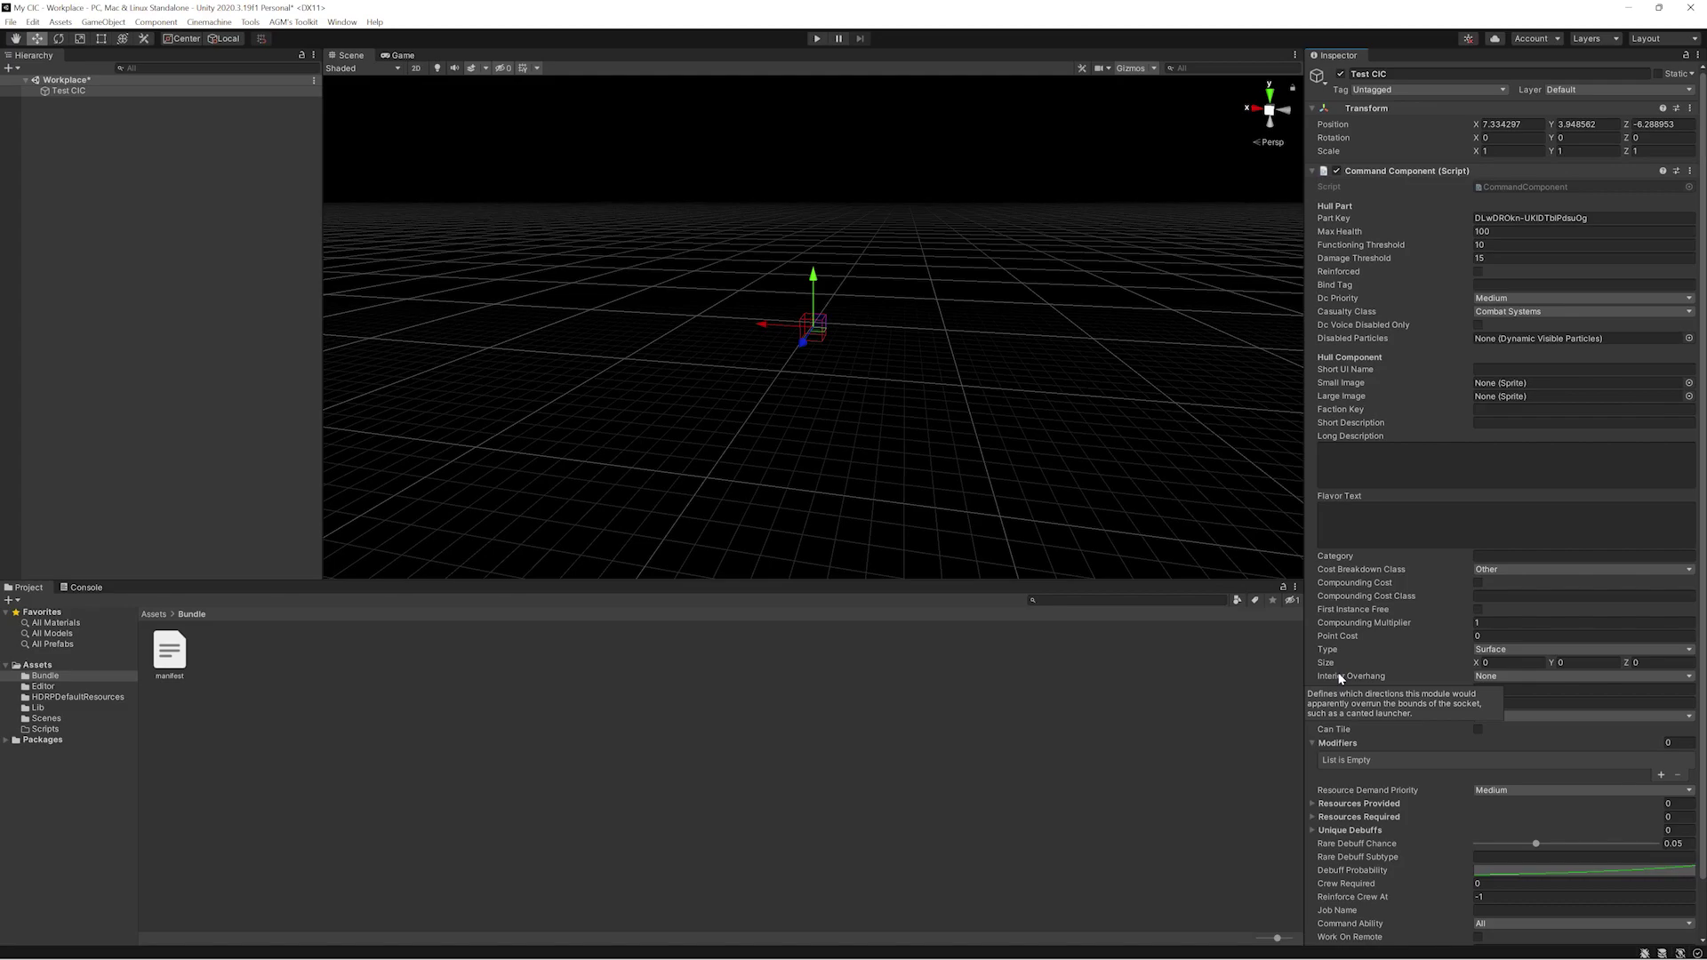
left_click(1507, 233)
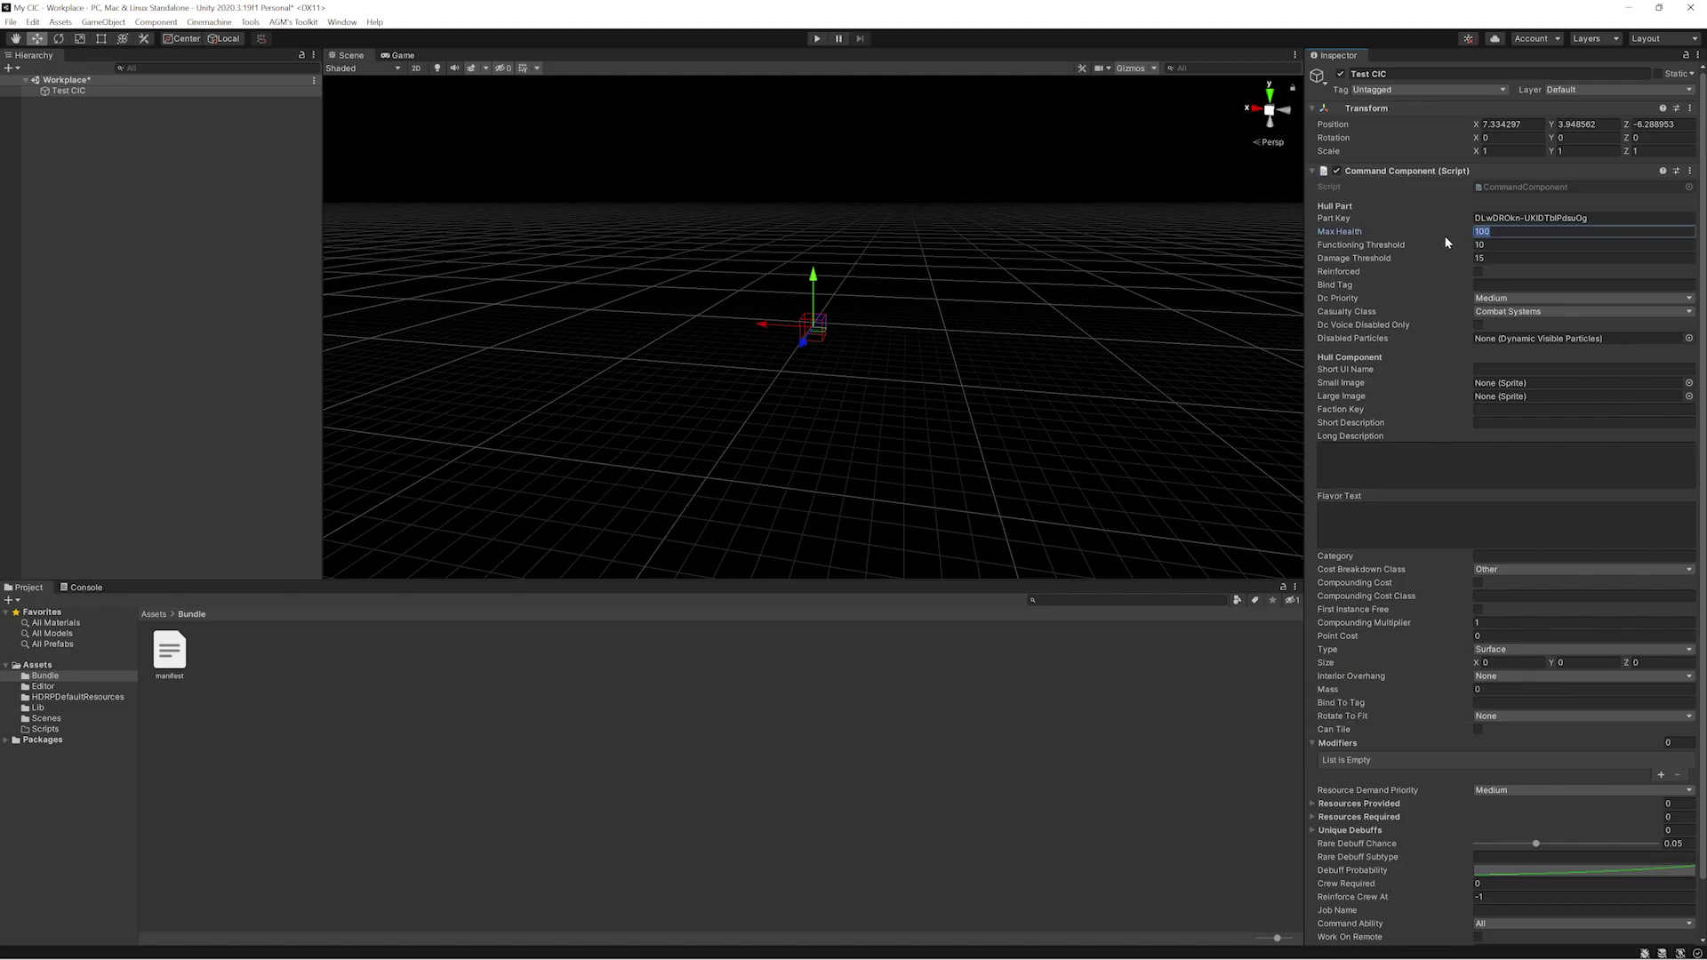
key("Tab")
type("1")
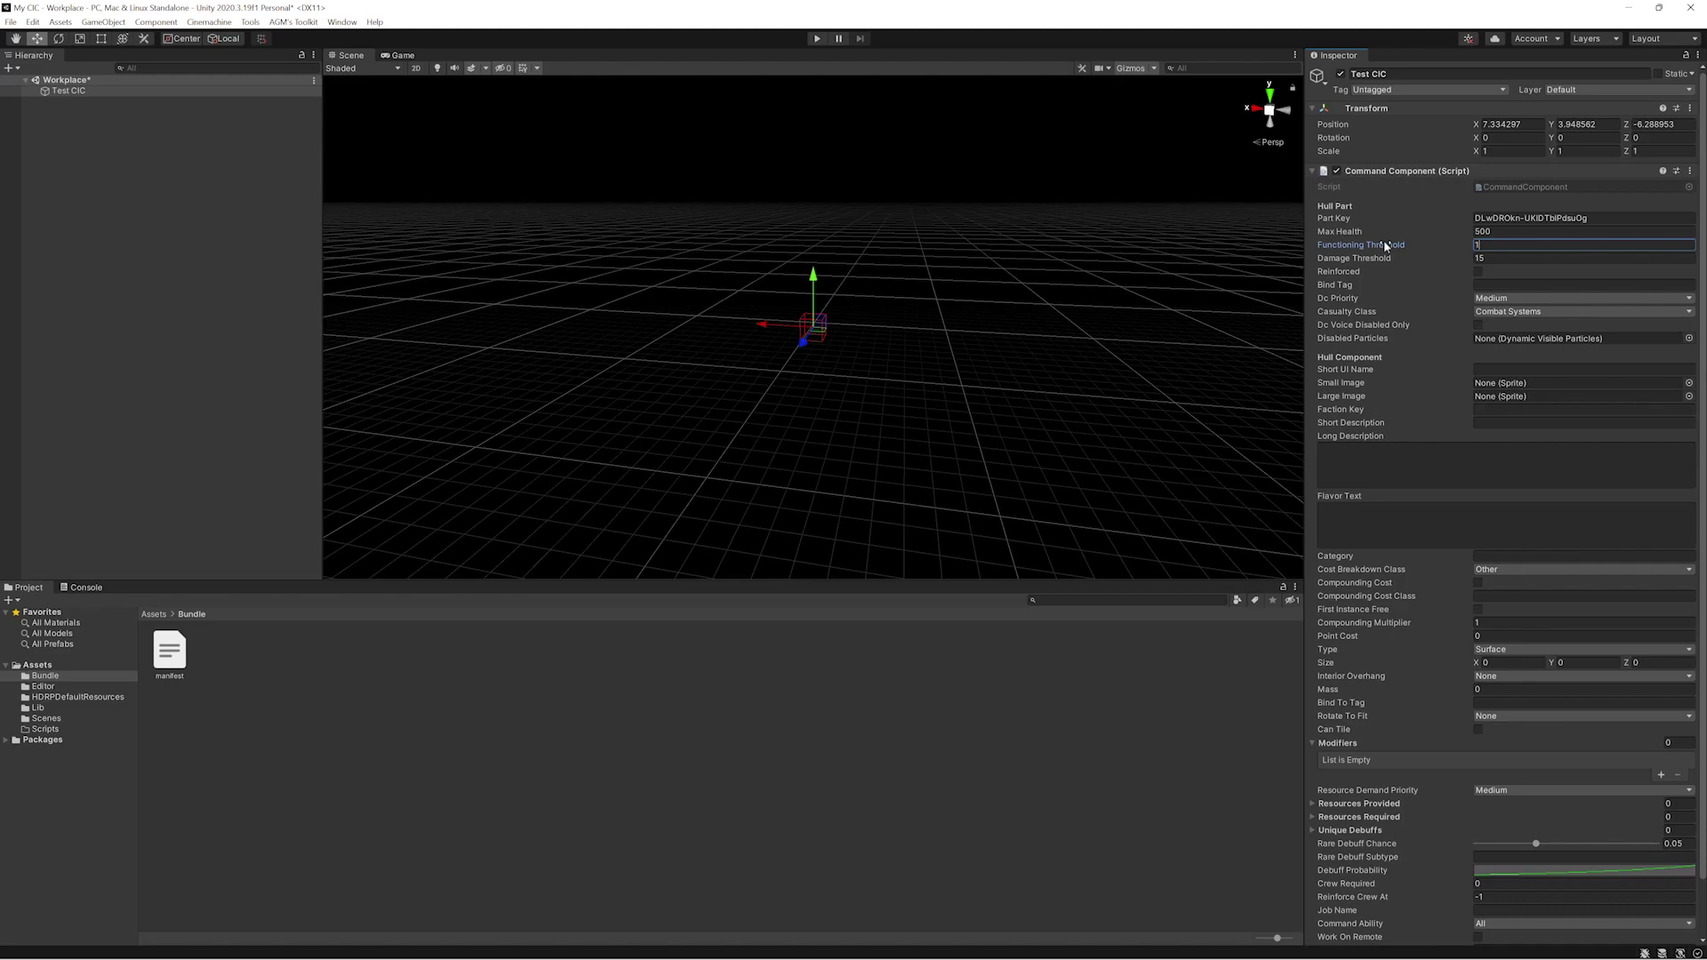
key("Tab")
type("50")
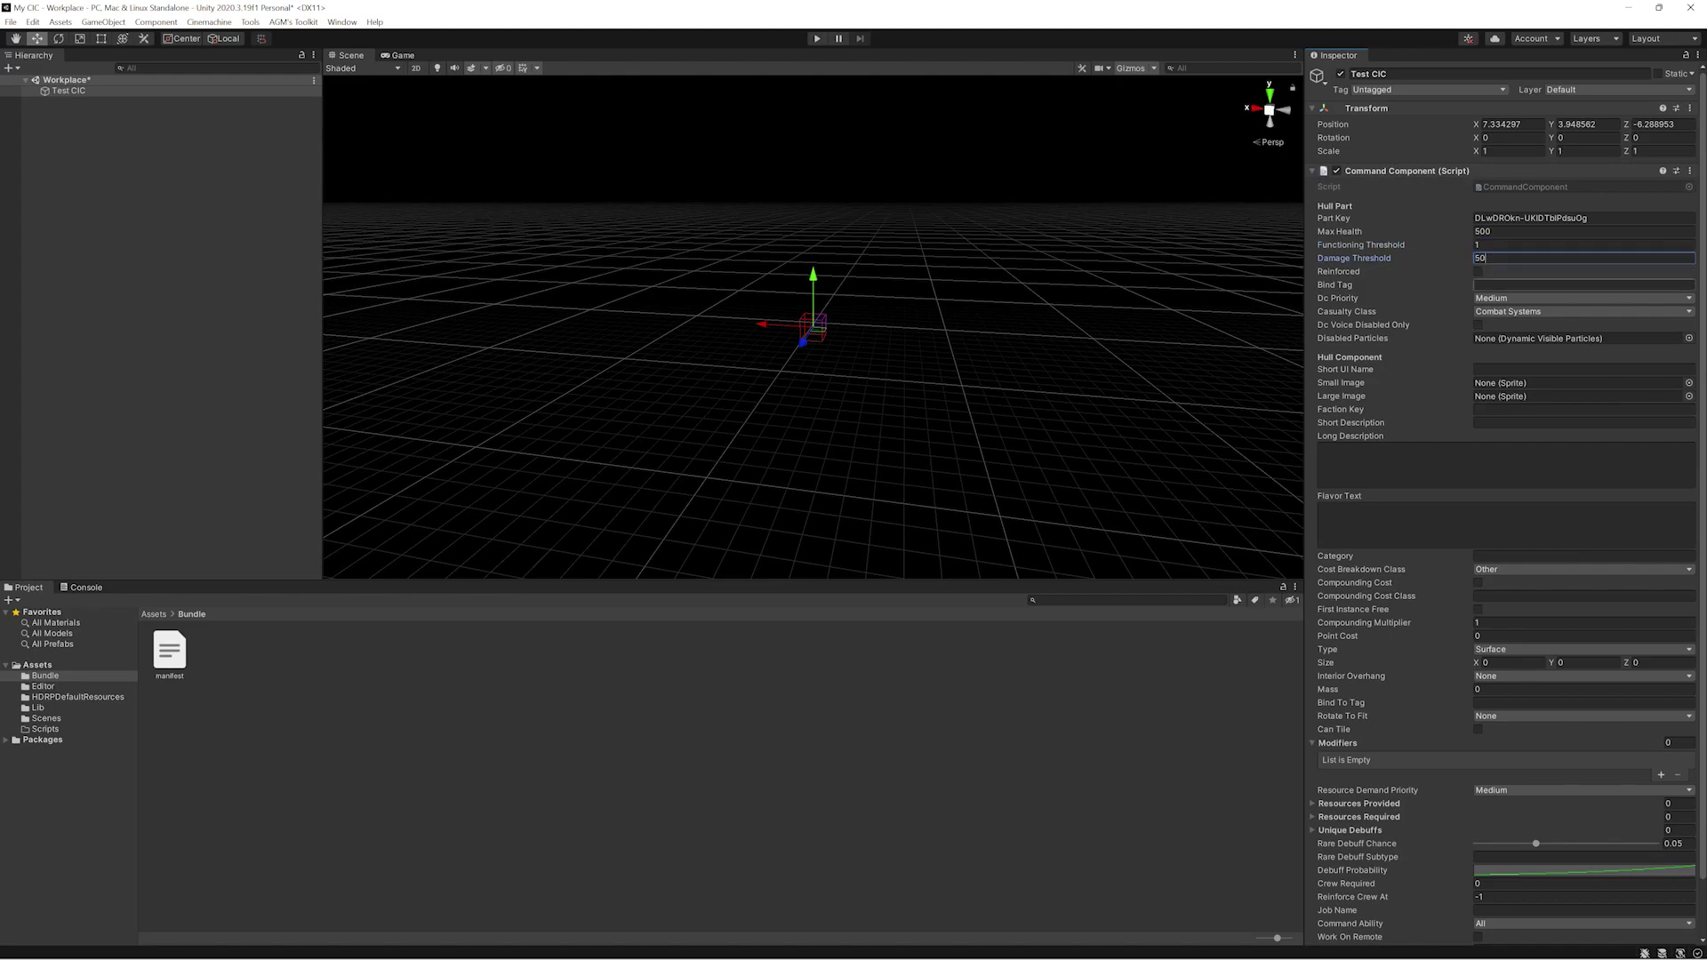
- Mark the hull part as Reinforced, with Dc Priority set to Critical and Casualty Class to Engineering
left_click(1479, 272)
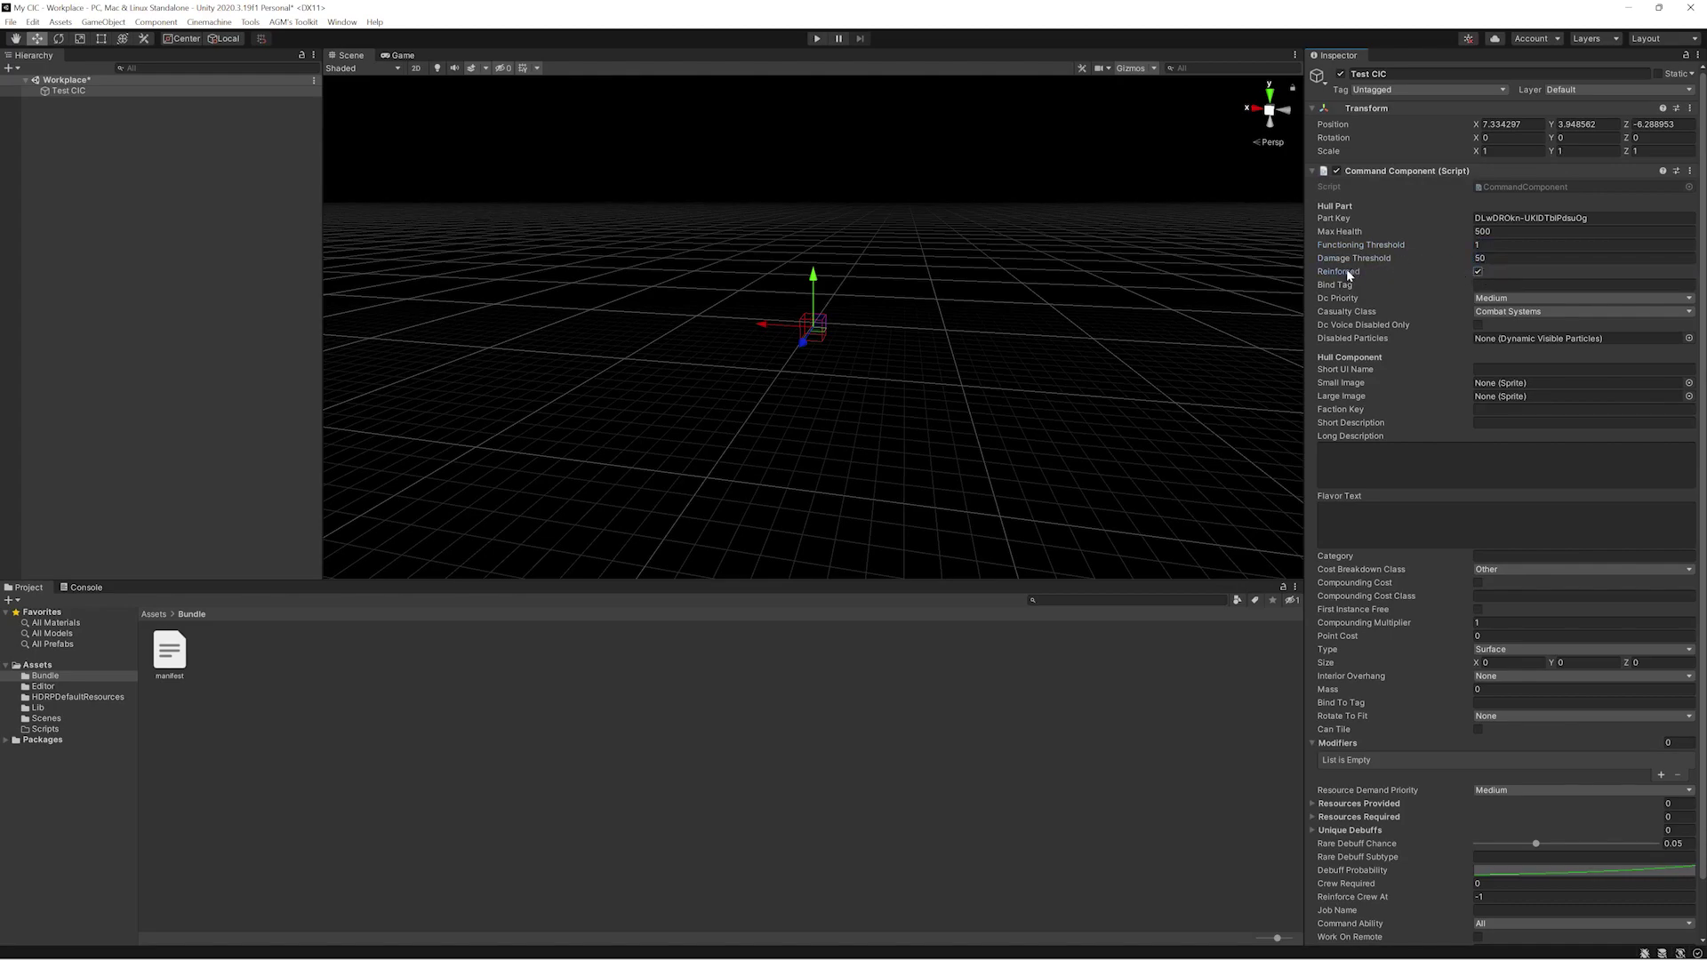
left_click(1491, 300)
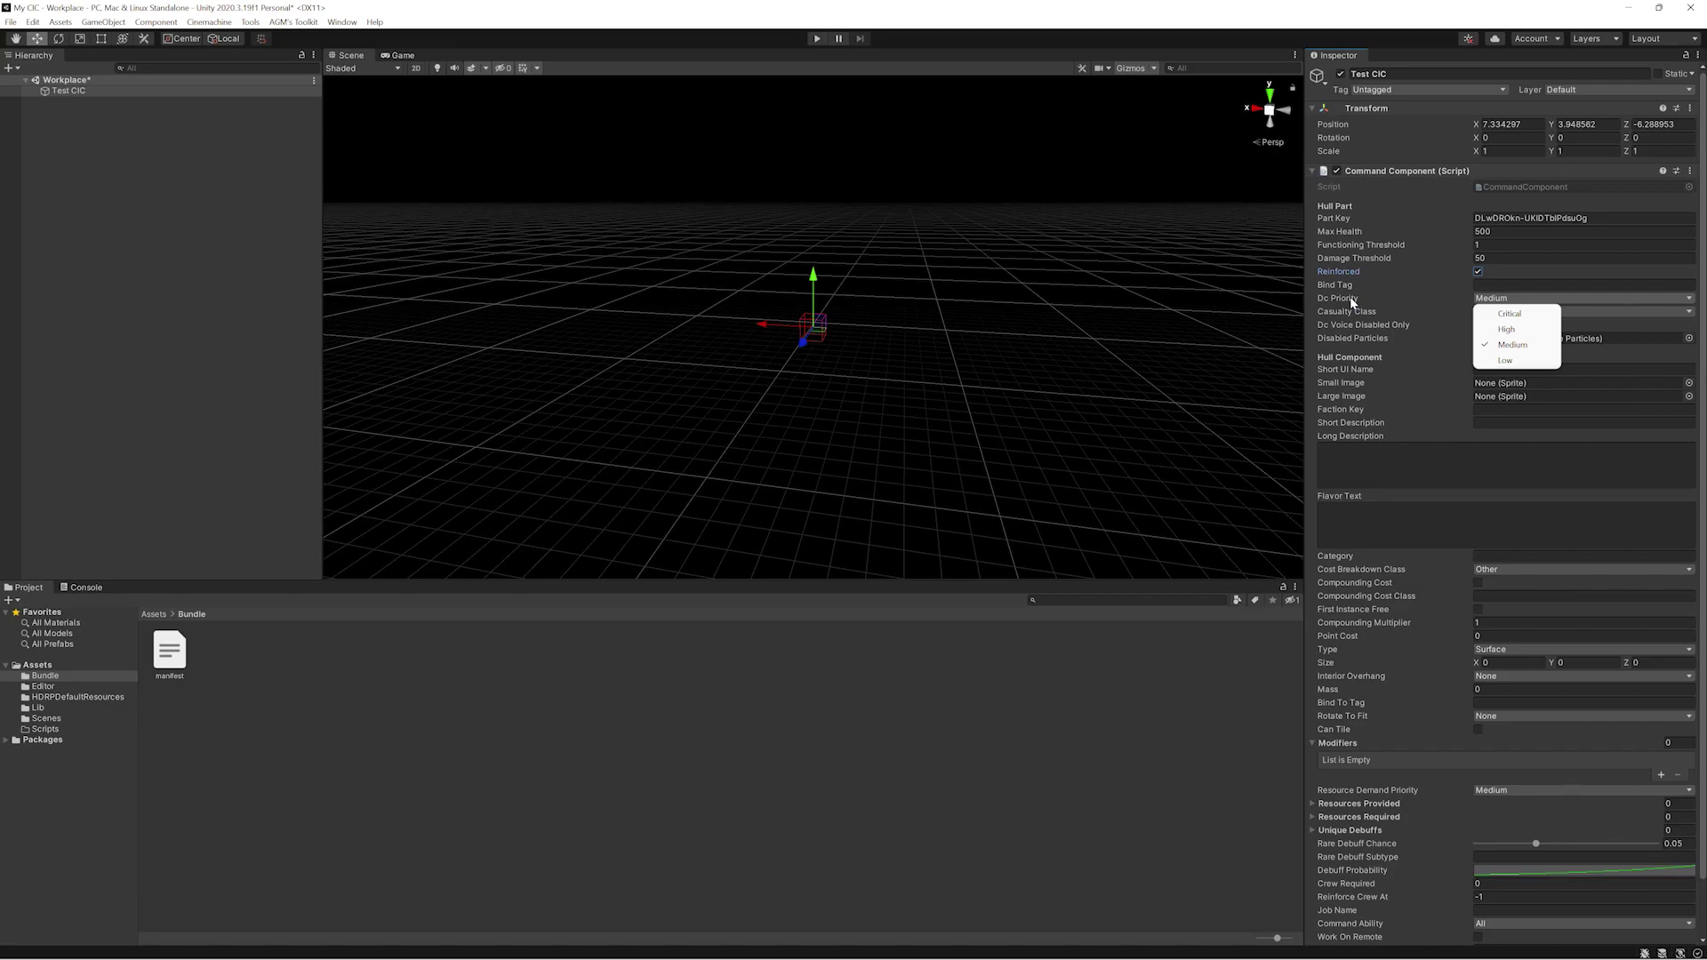
left_click(1503, 313)
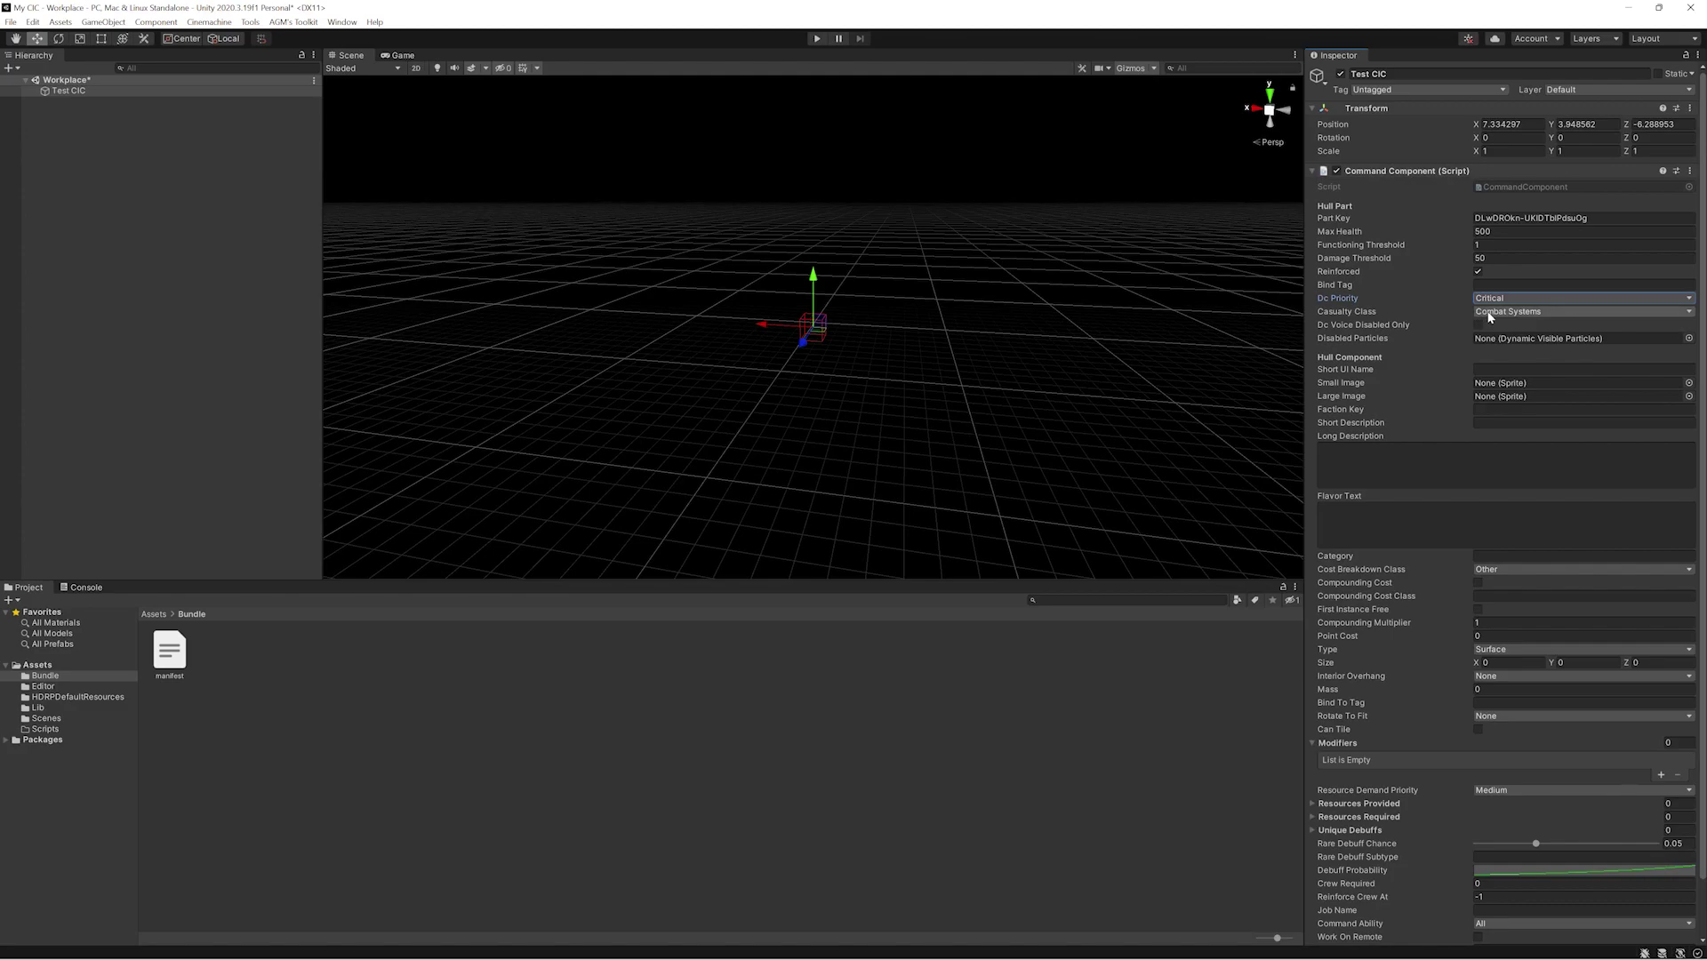
left_click(1493, 313)
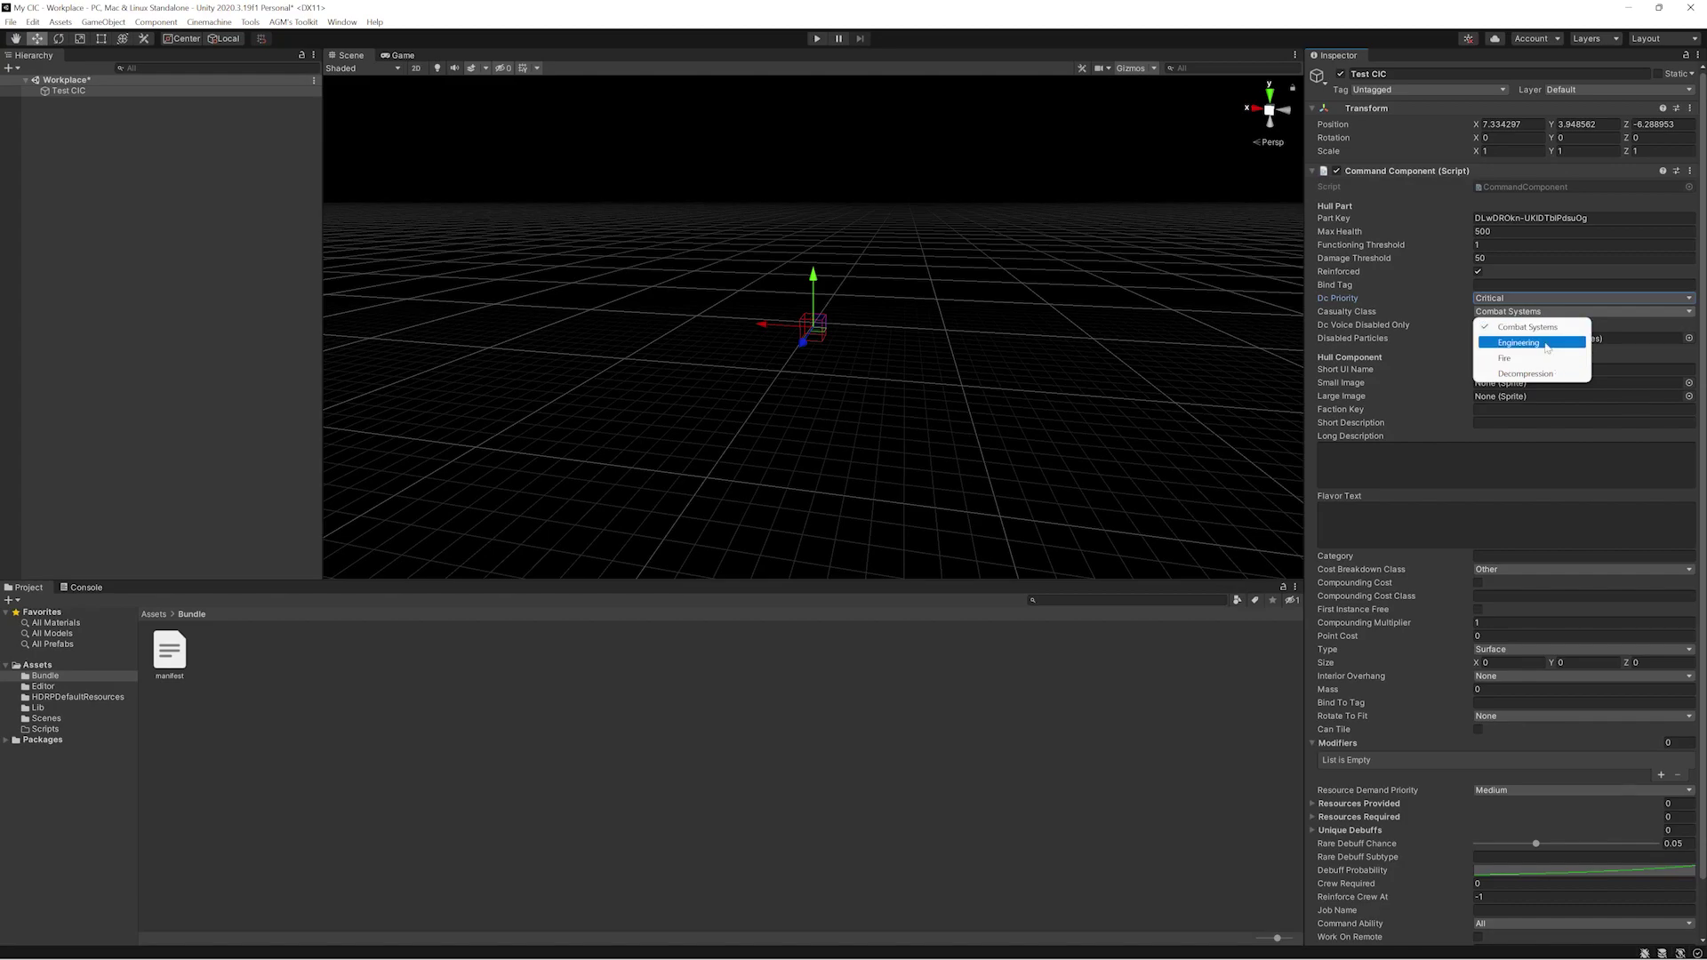
left_click(1549, 342)
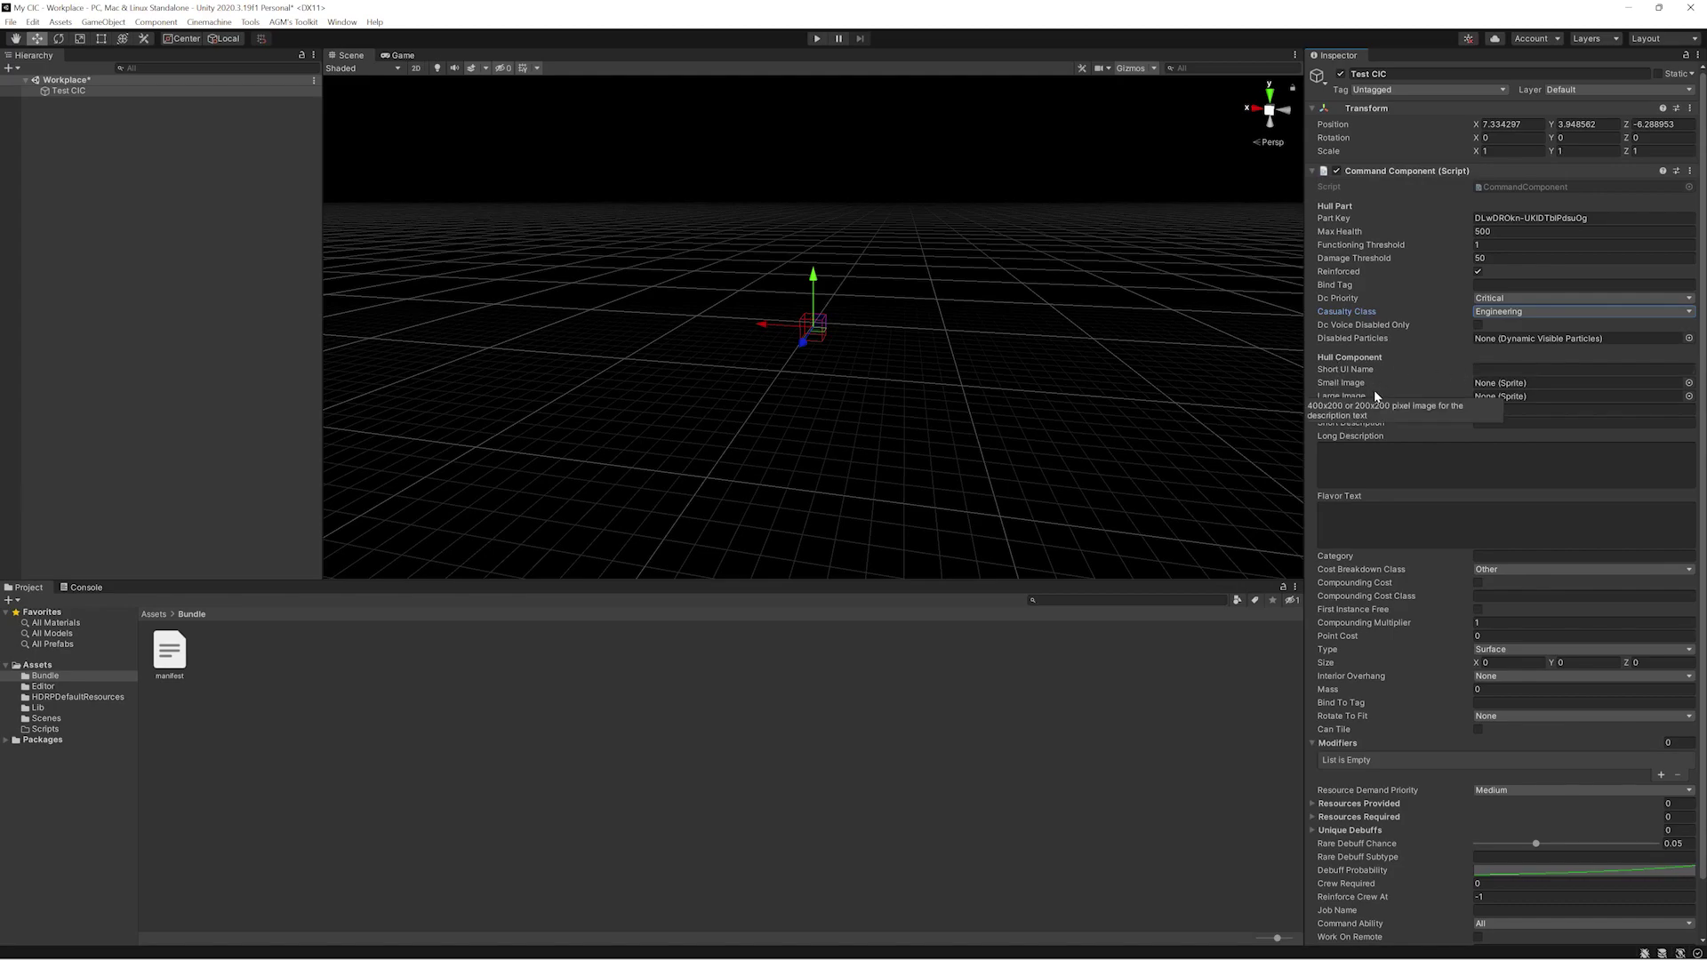
- Enter Command Center as the component's Short Description and Command as its Category
mouse_move(1368, 371)
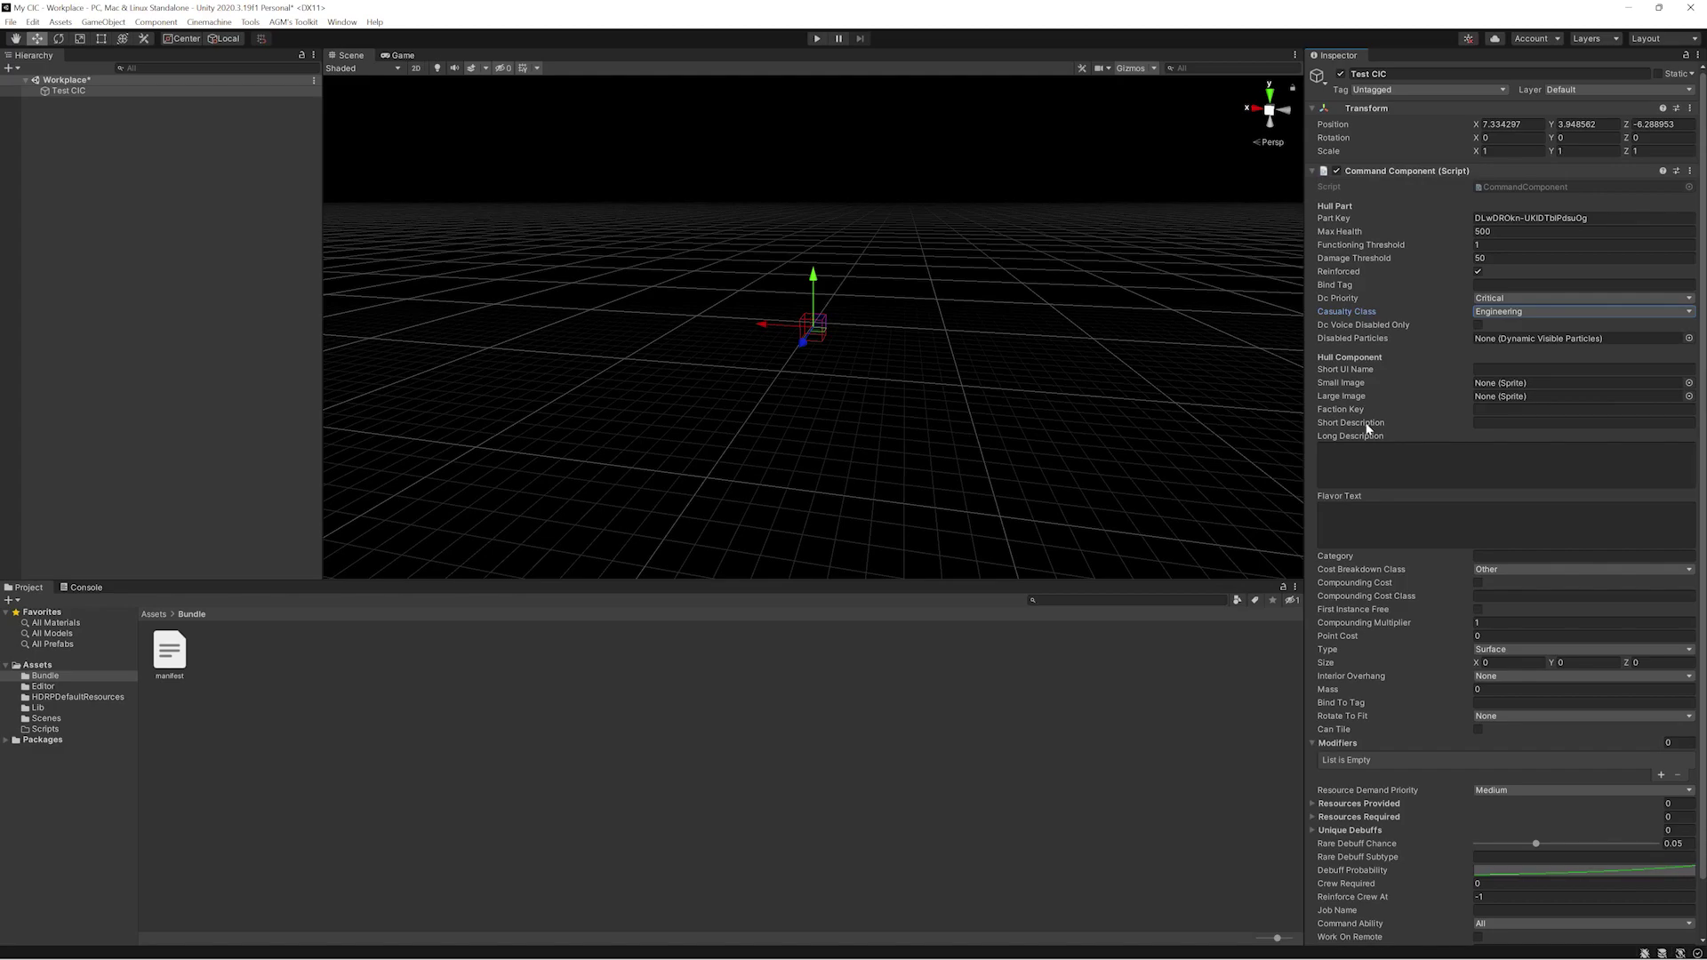
left_click(1584, 423)
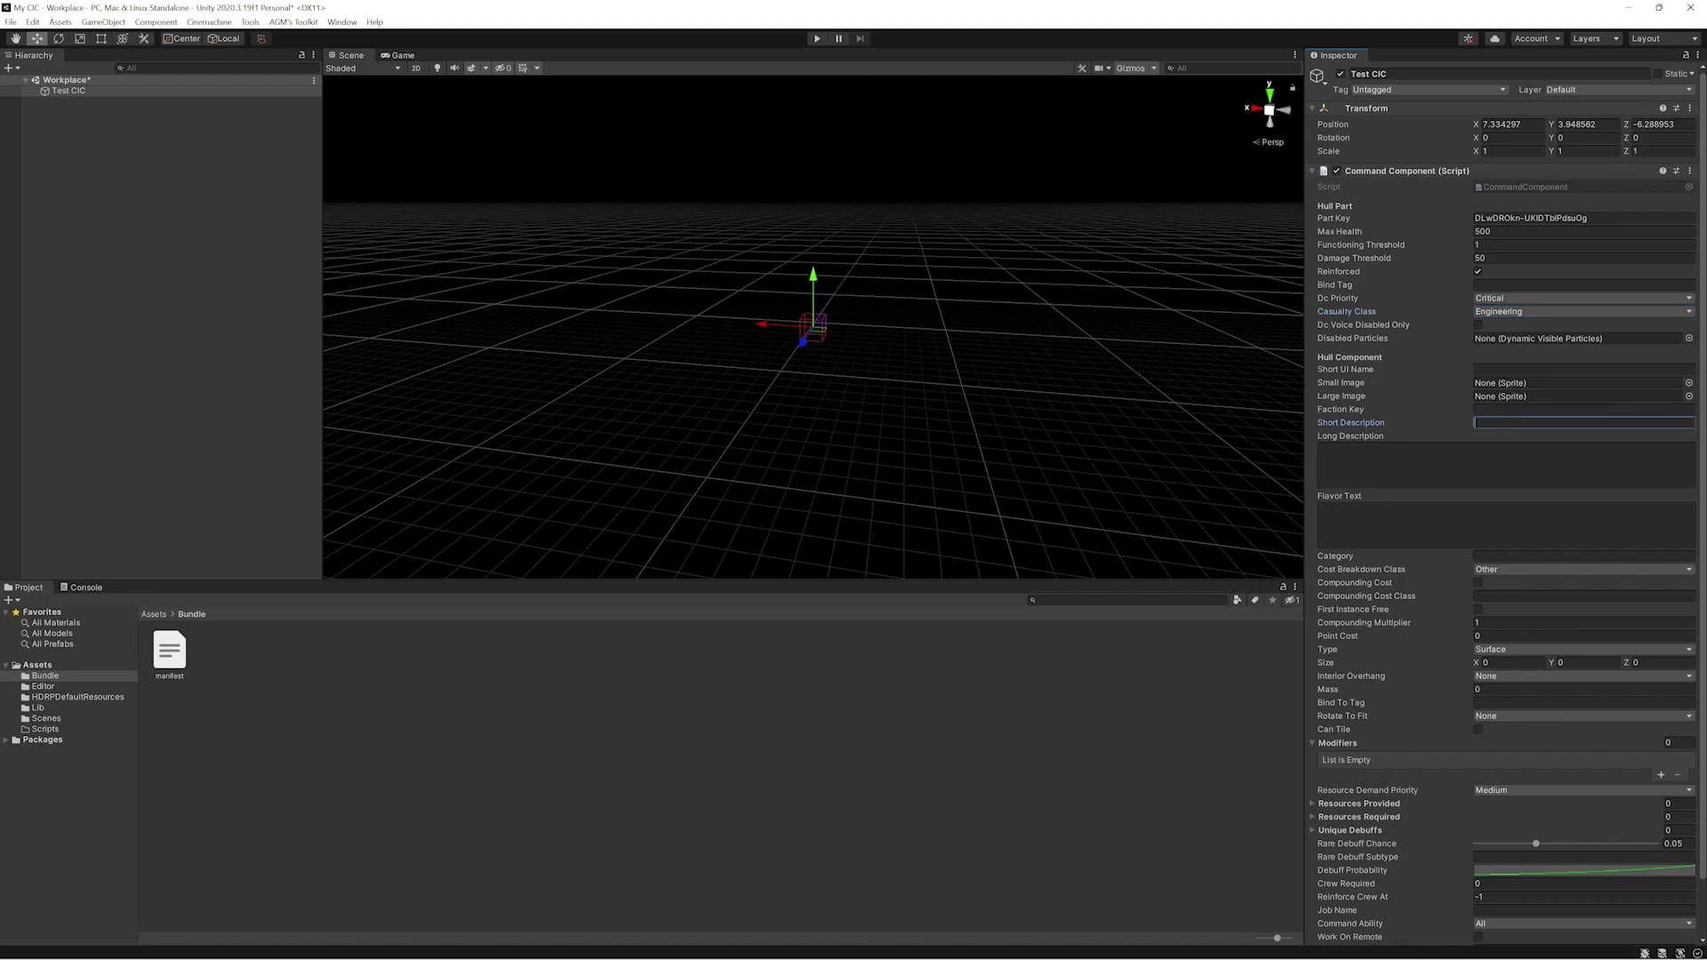
type("Command Center")
key("Tab")
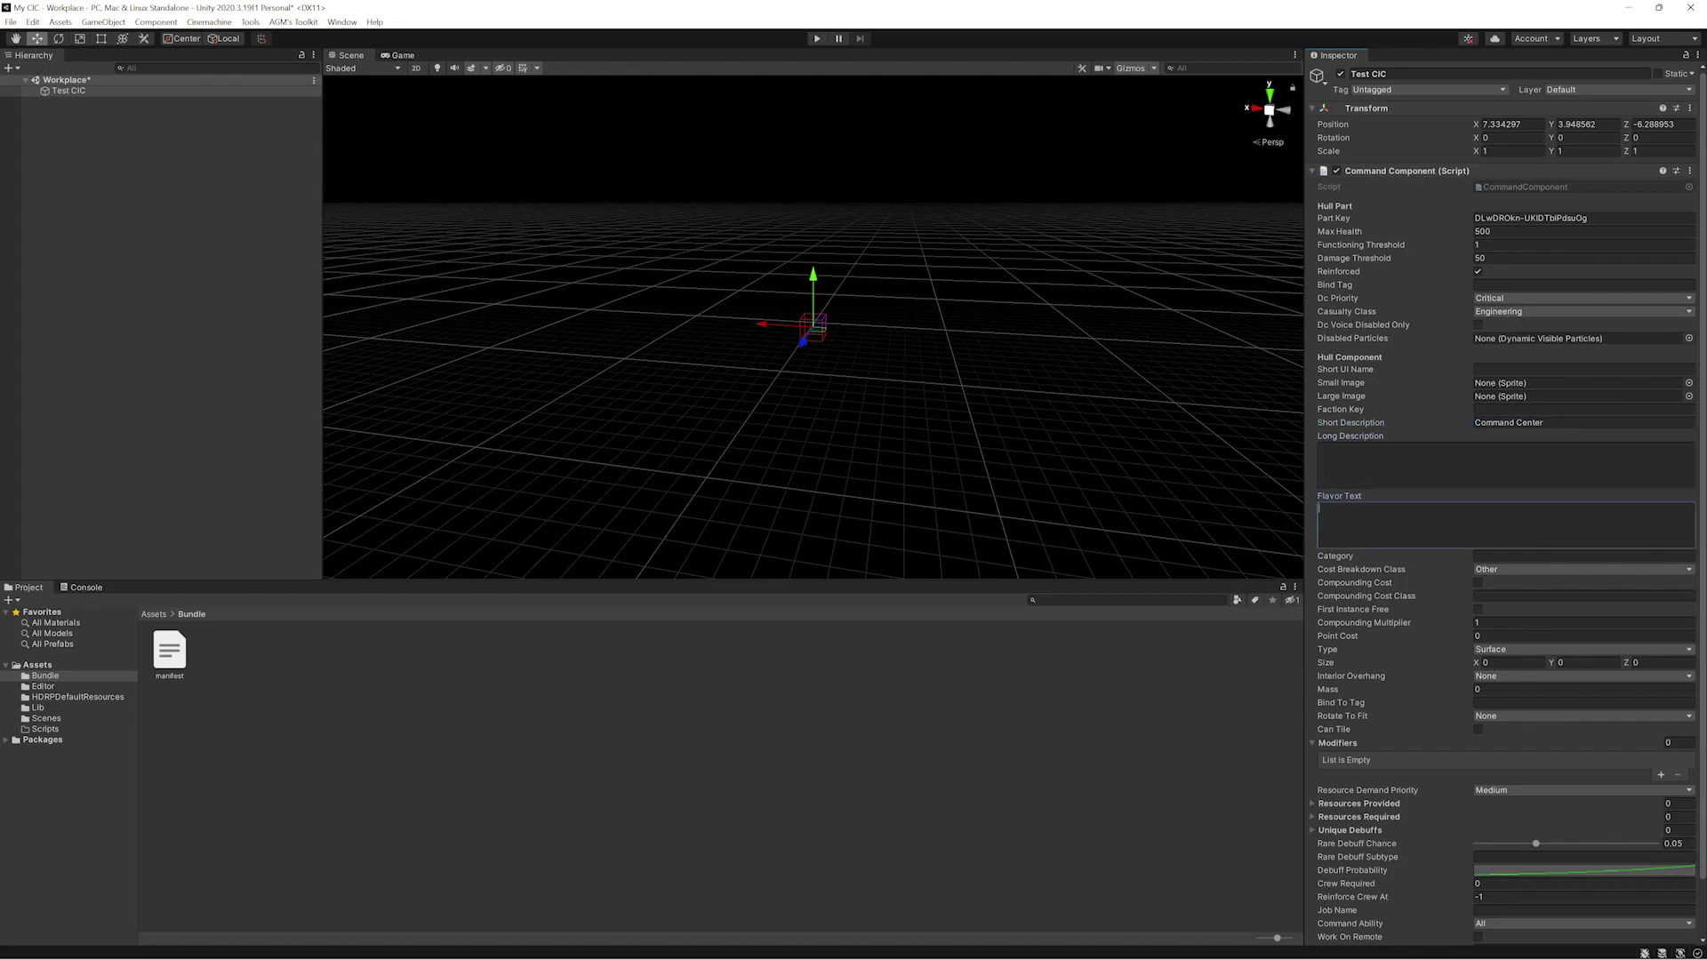
key("Tab")
key("Tab")
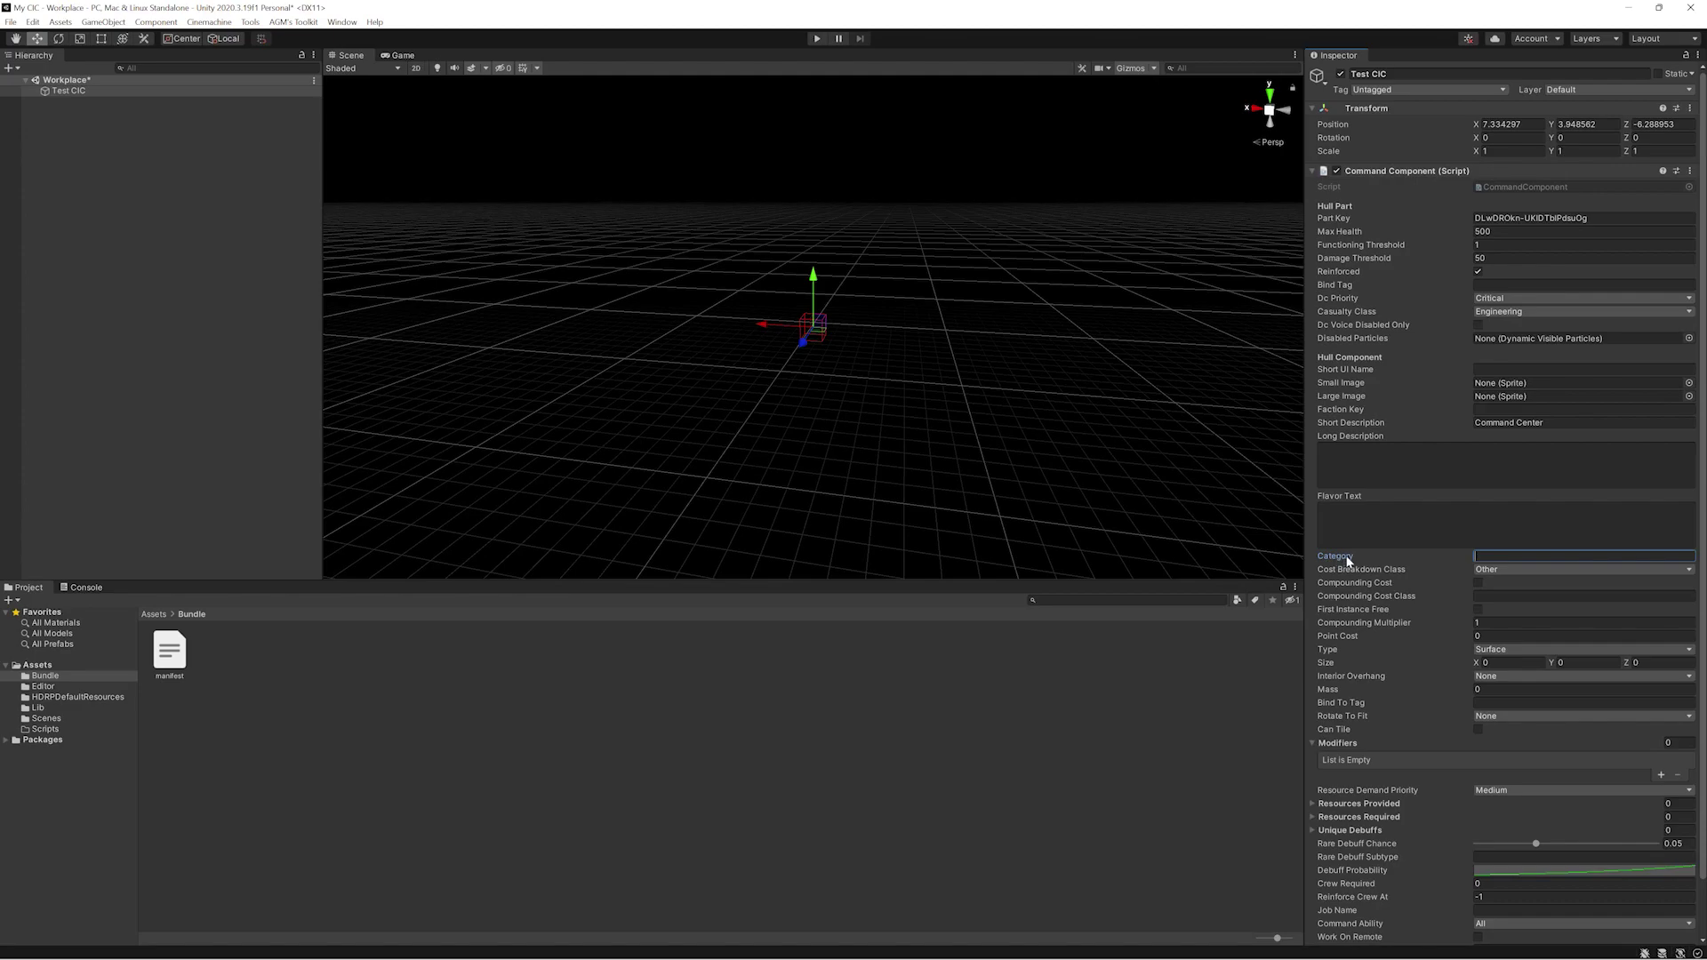
type("Command")
key("Return")
- Set the component's Point Cost to 50 and its Type to Compartment
scroll(1444, 542, "down", 2)
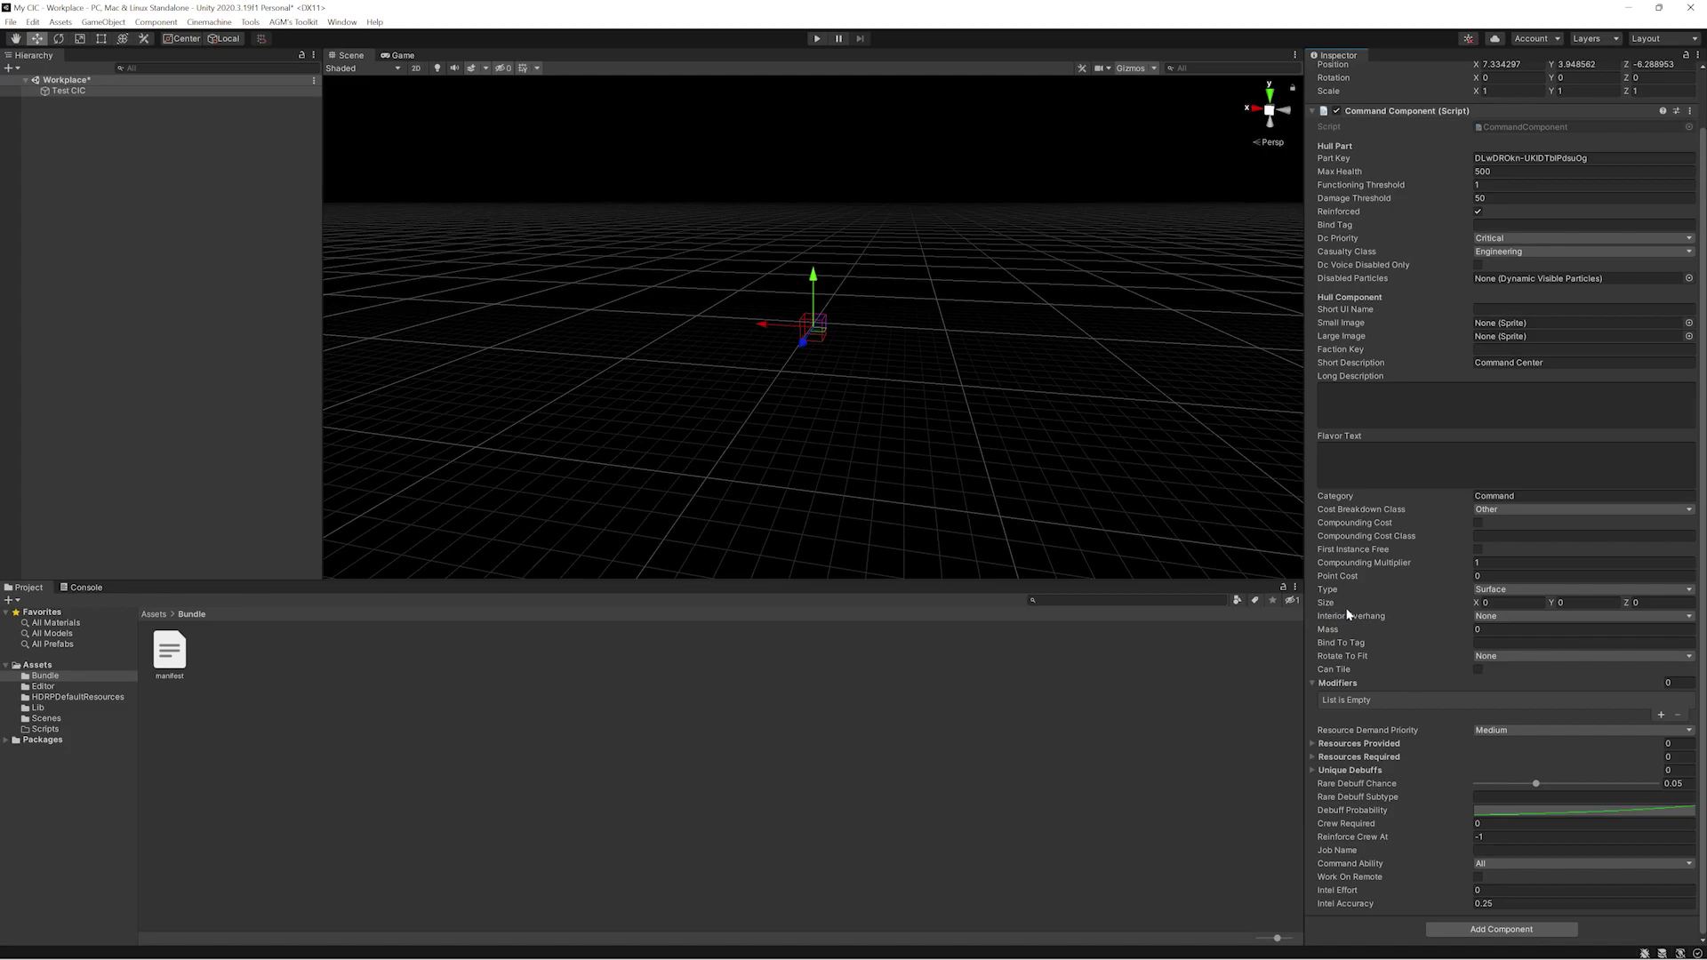
left_click(1477, 577)
type("50")
left_click(1504, 591)
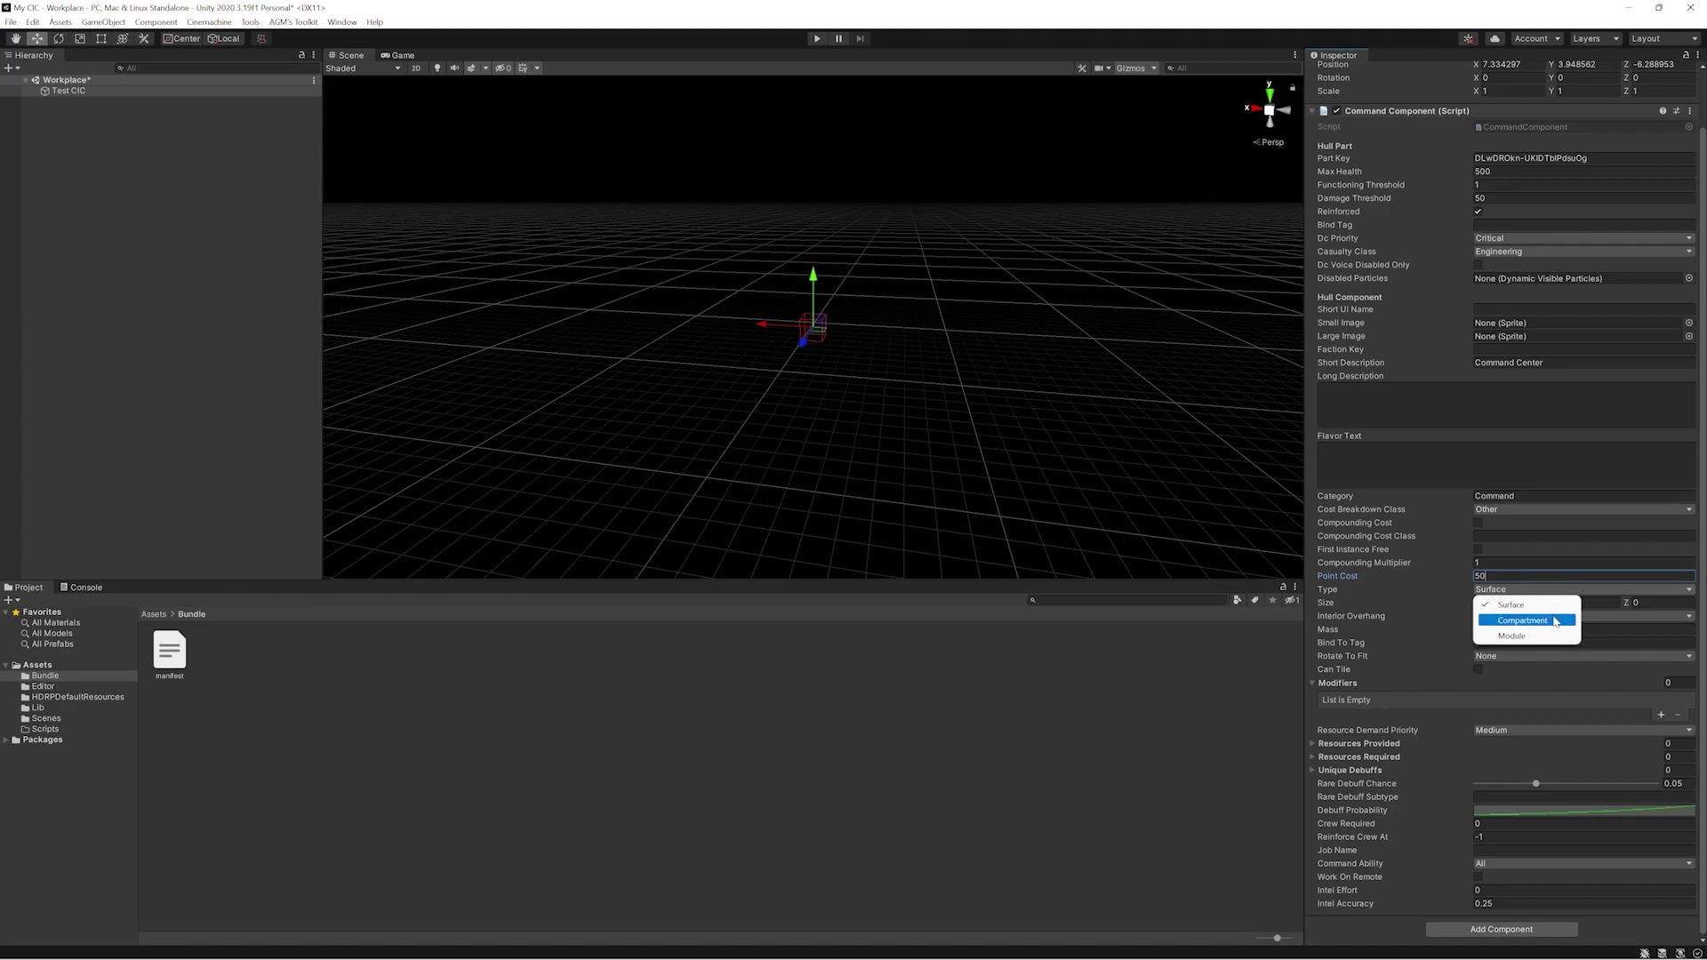
left_click(1555, 621)
left_click(1535, 590)
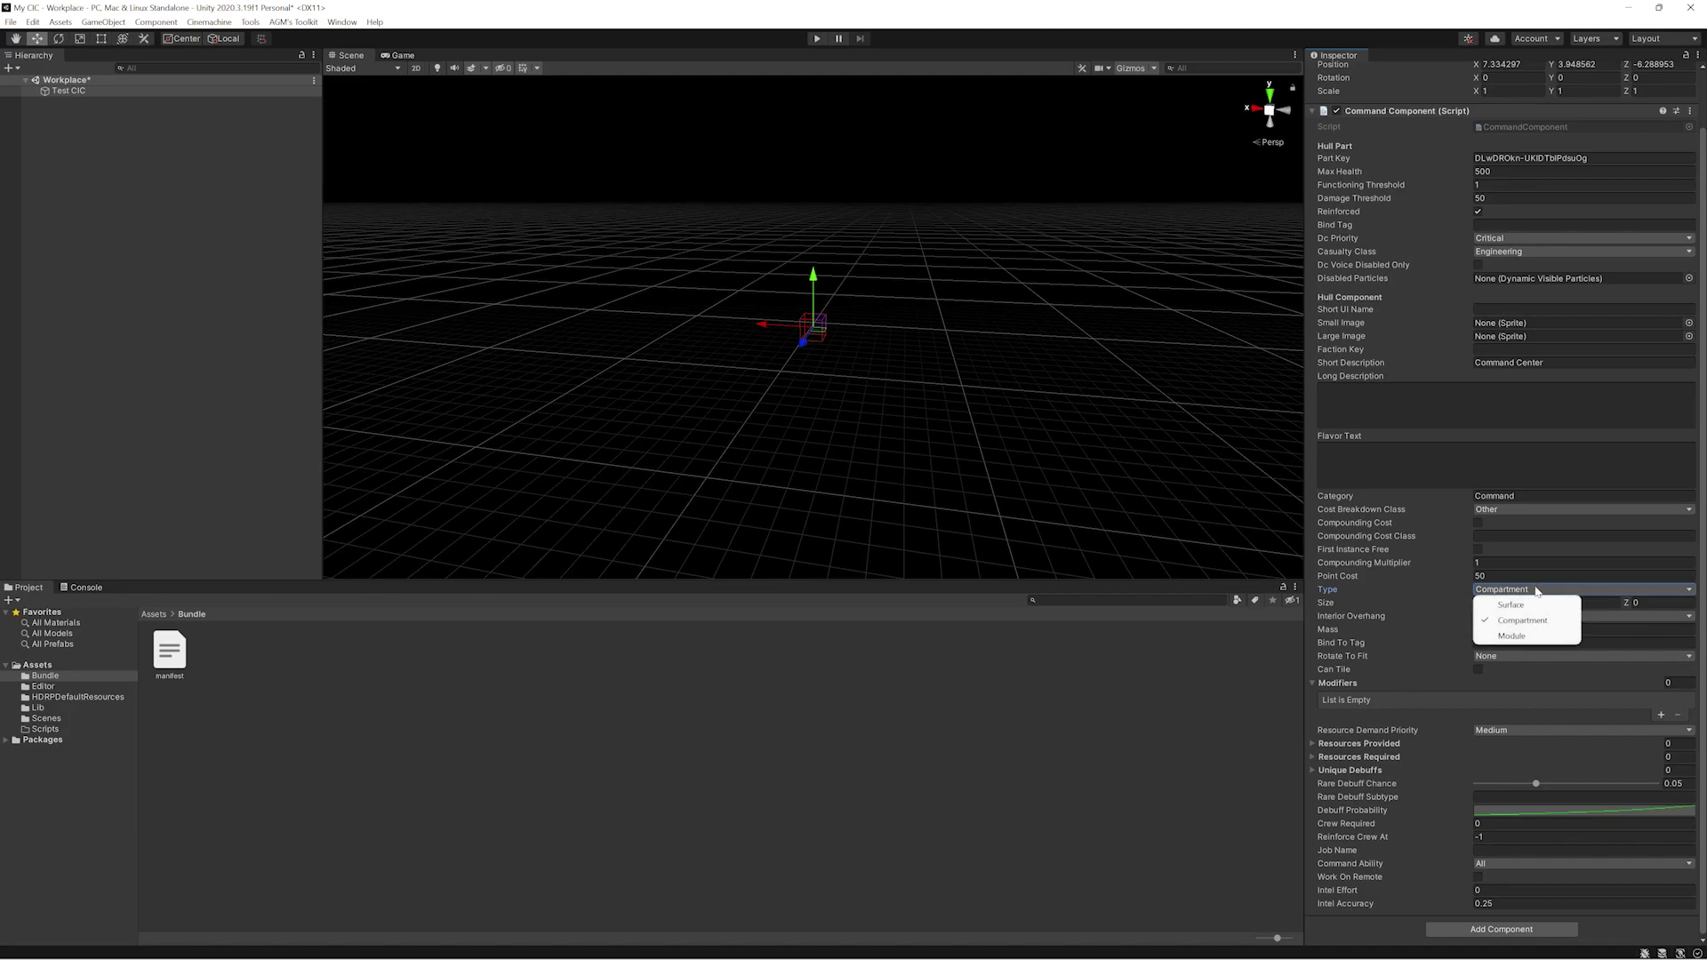
left_click(1614, 602)
- Set the component's Size to X 6, Y 1, Z 3 and its Mass to 5
left_click(1514, 603)
type("6")
key("Tab")
type("1")
key("Tab")
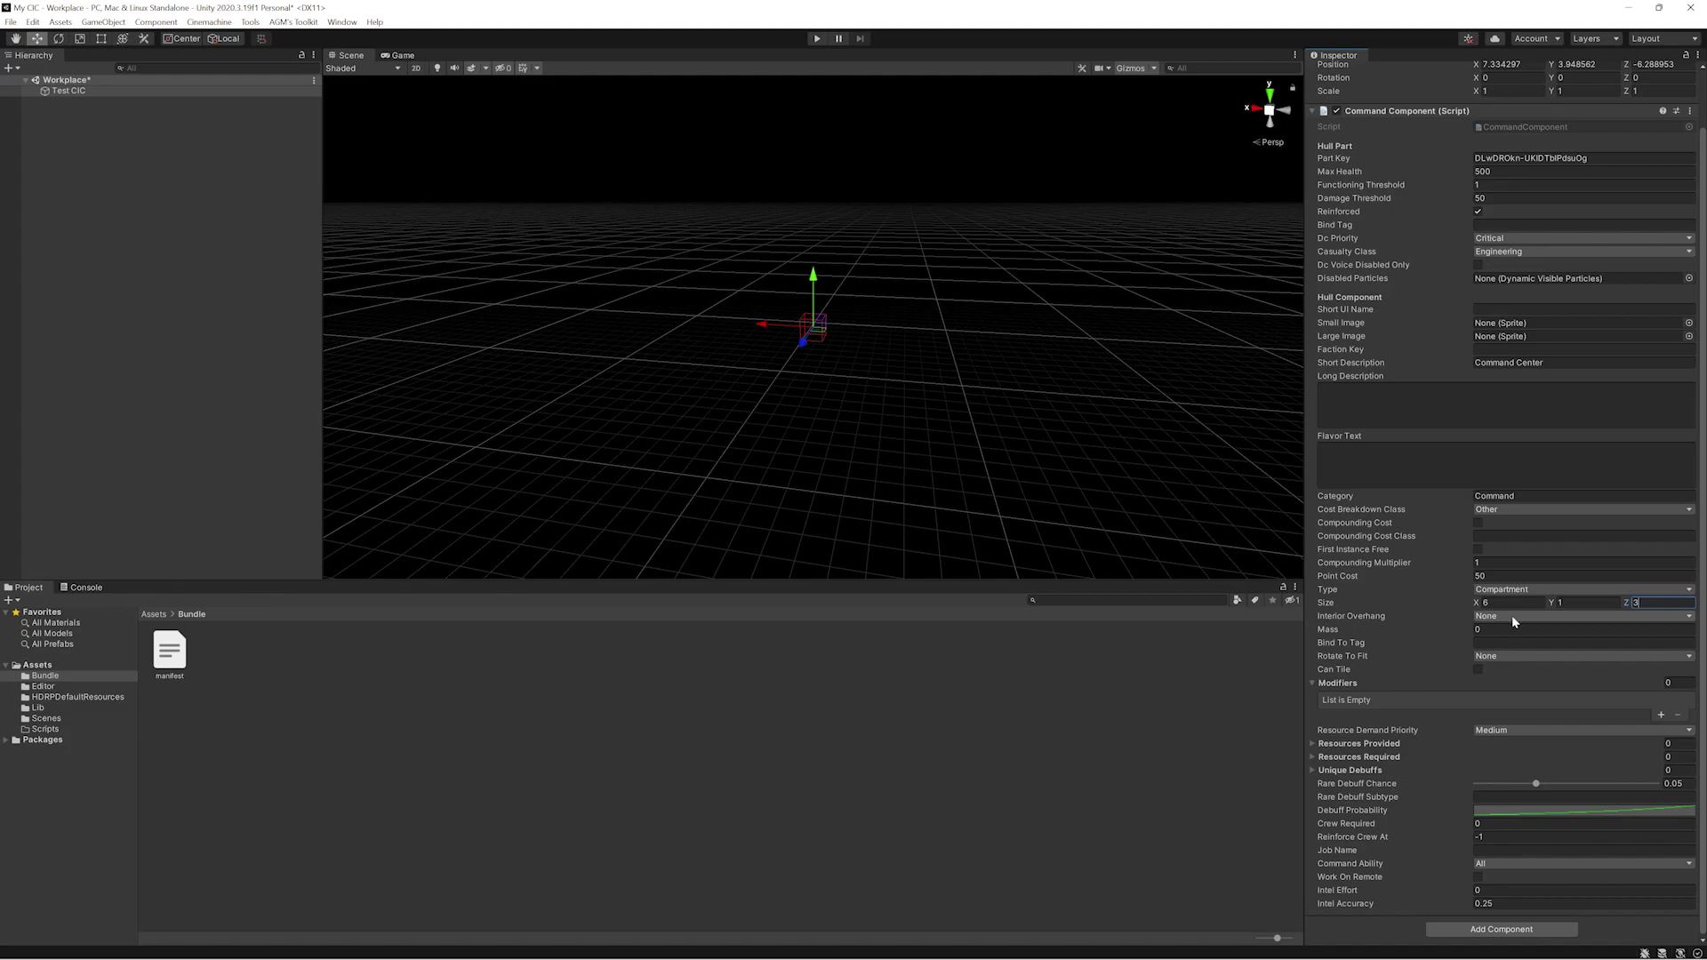
key("Tab")
- Set the component's Rotate To Fit option to Any Axis
left_click(1548, 656)
left_click(1513, 701)
left_click(1515, 658)
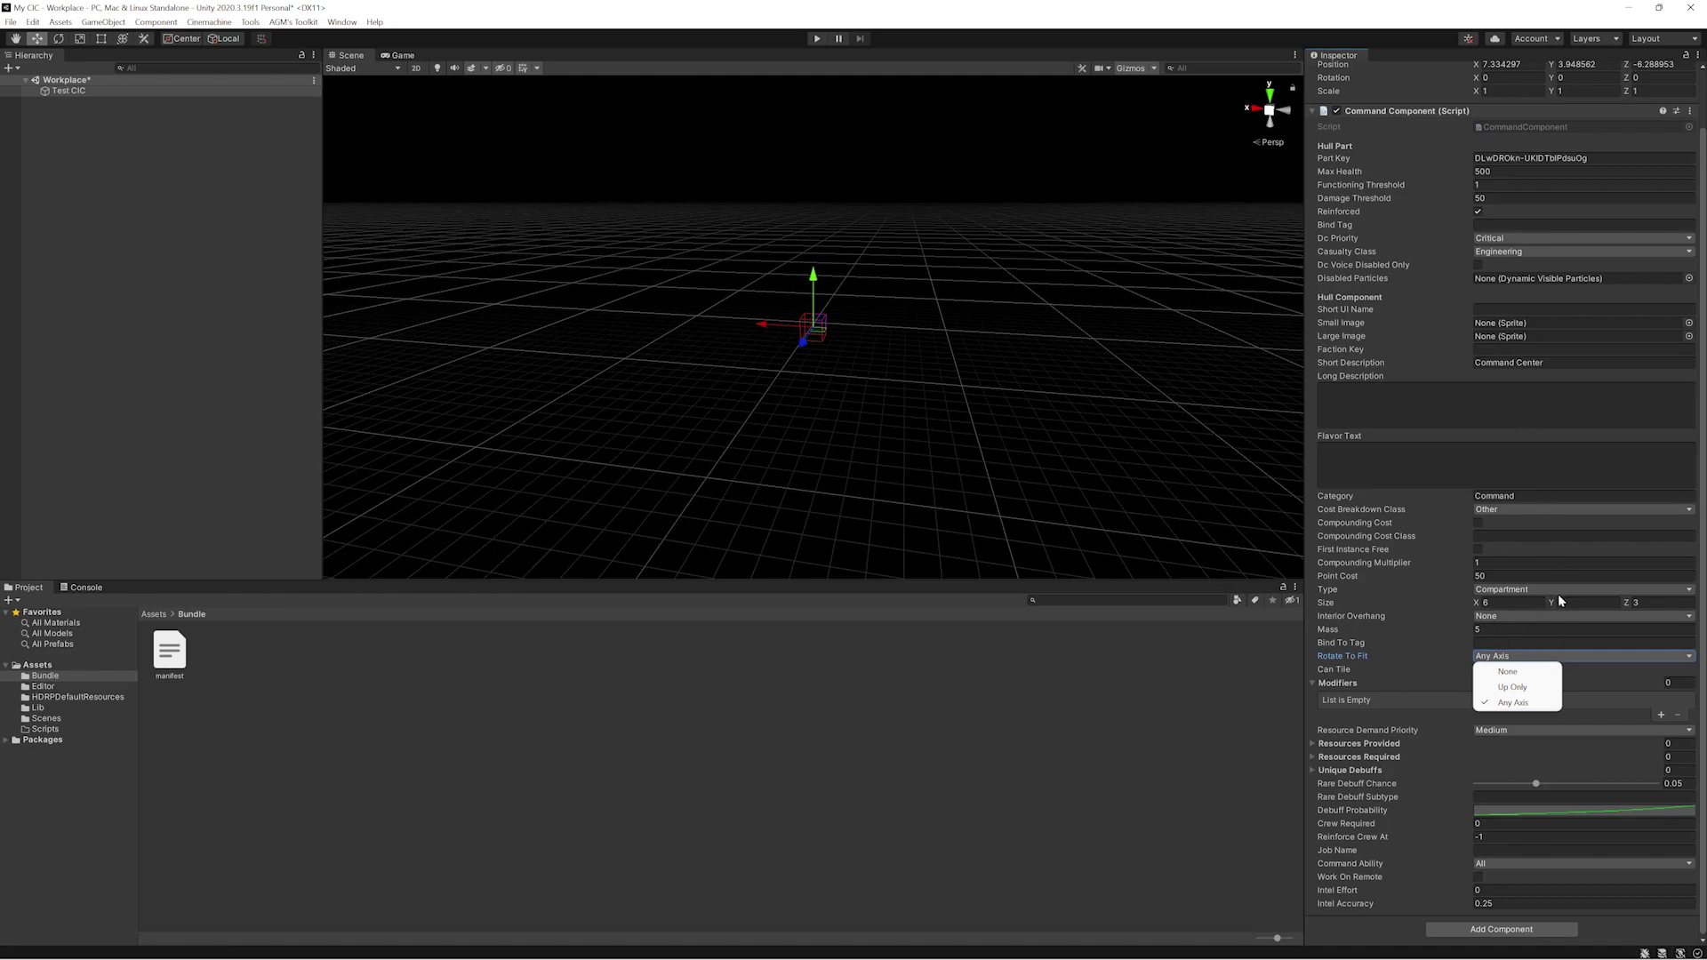
left_click(1623, 660)
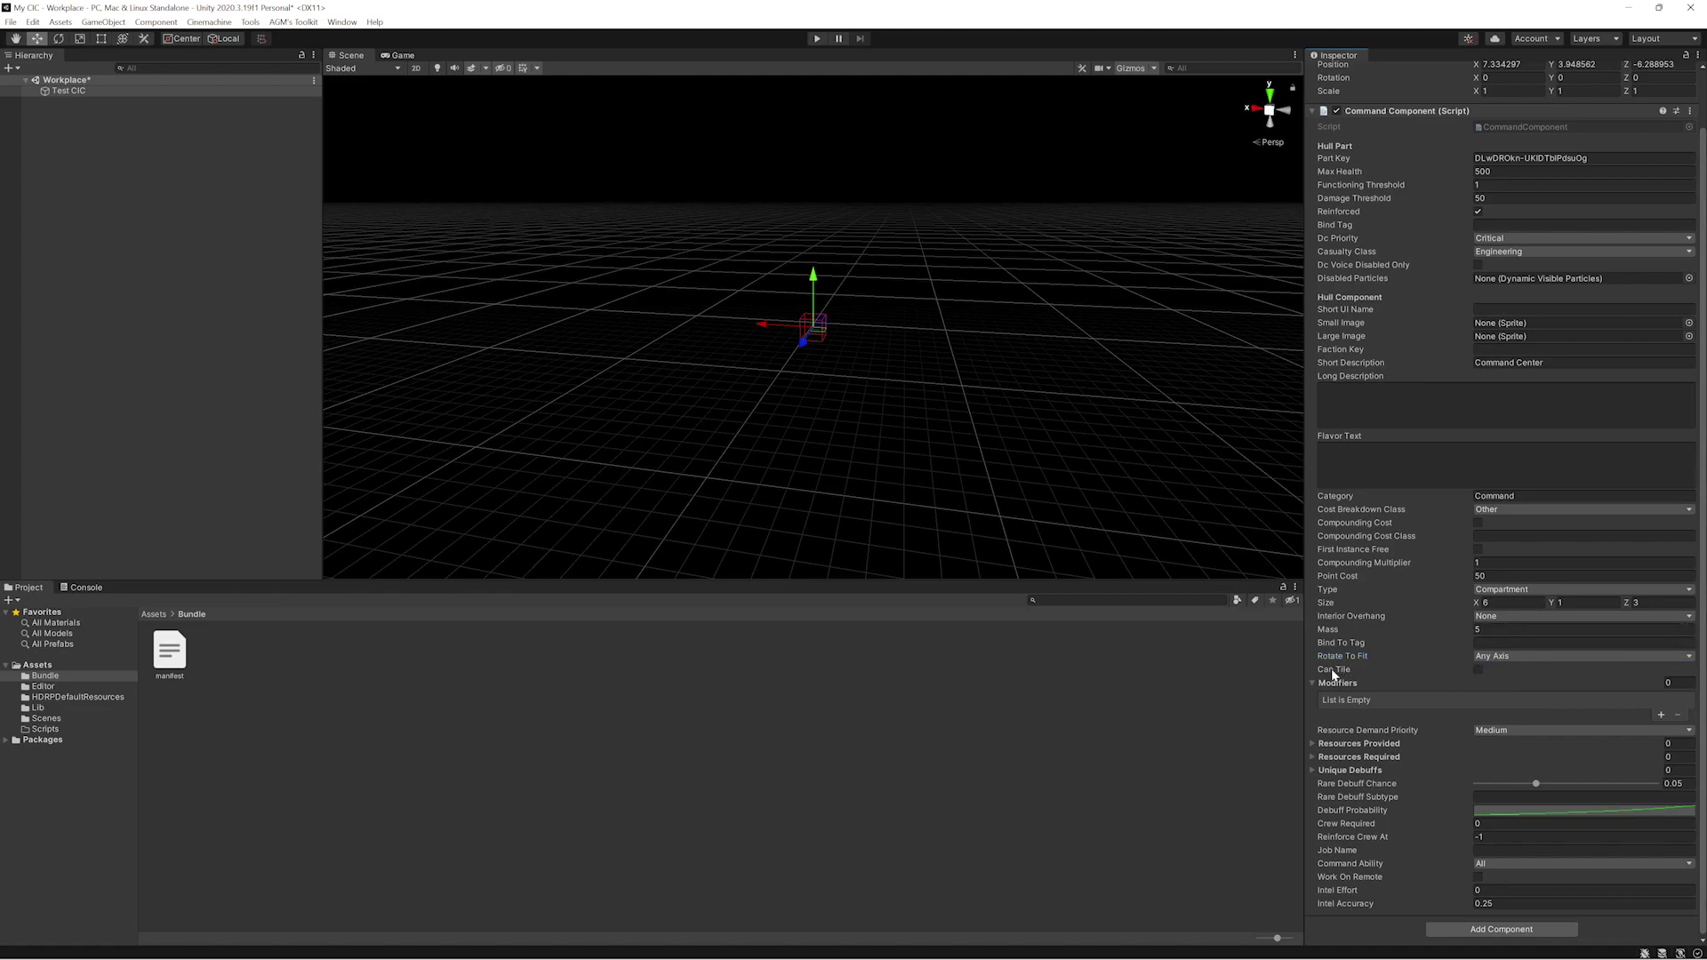
mouse_move(1332, 676)
- Open the AGM's Toolkit Information window and browse its modifier categories to find the damagecontrol stat names
left_click(296, 22)
left_click(304, 40)
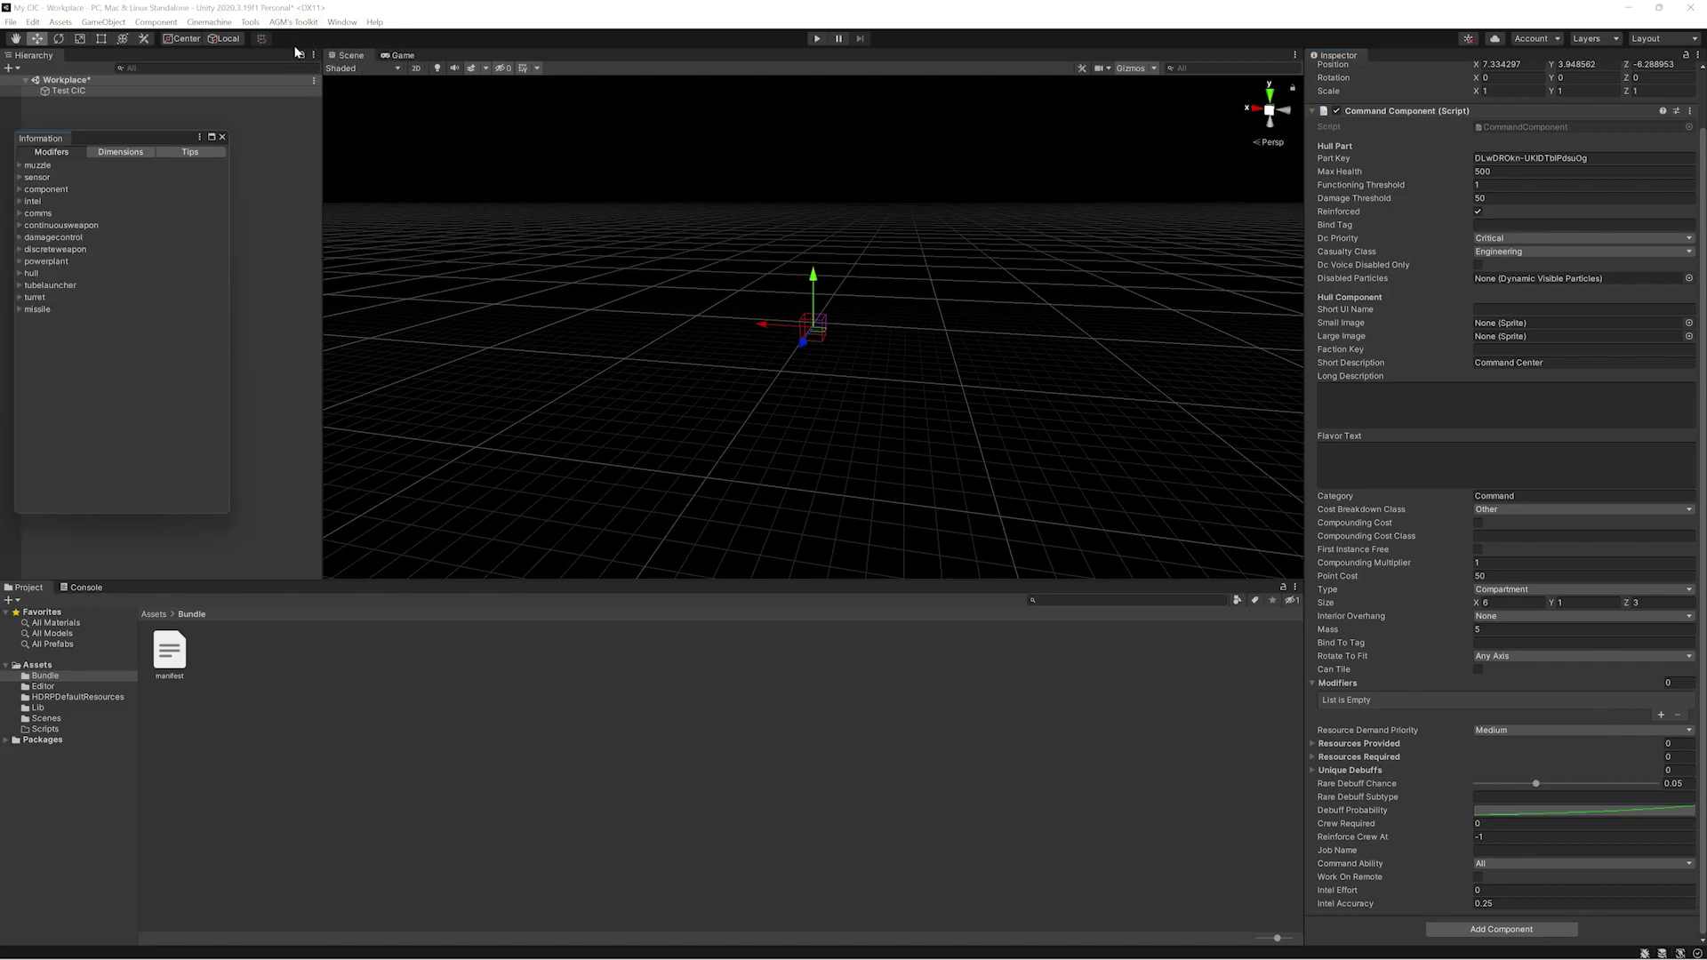
left_click(46, 169)
left_click(49, 191)
left_click(47, 169)
left_click(48, 180)
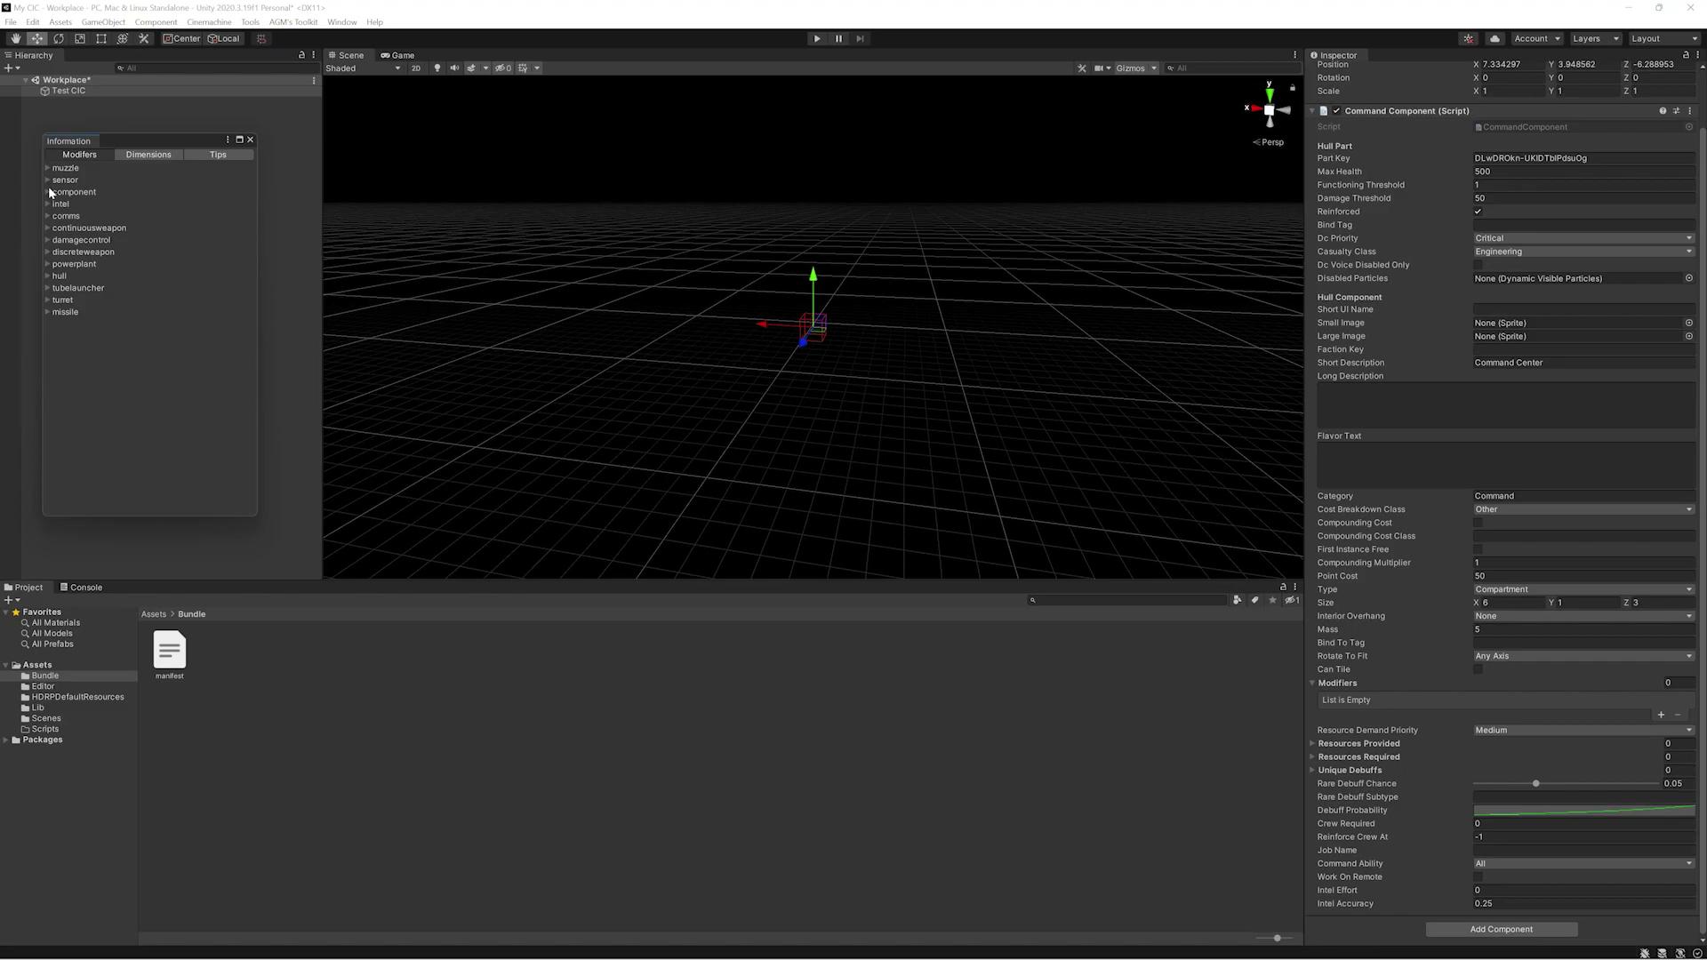
left_click(48, 252)
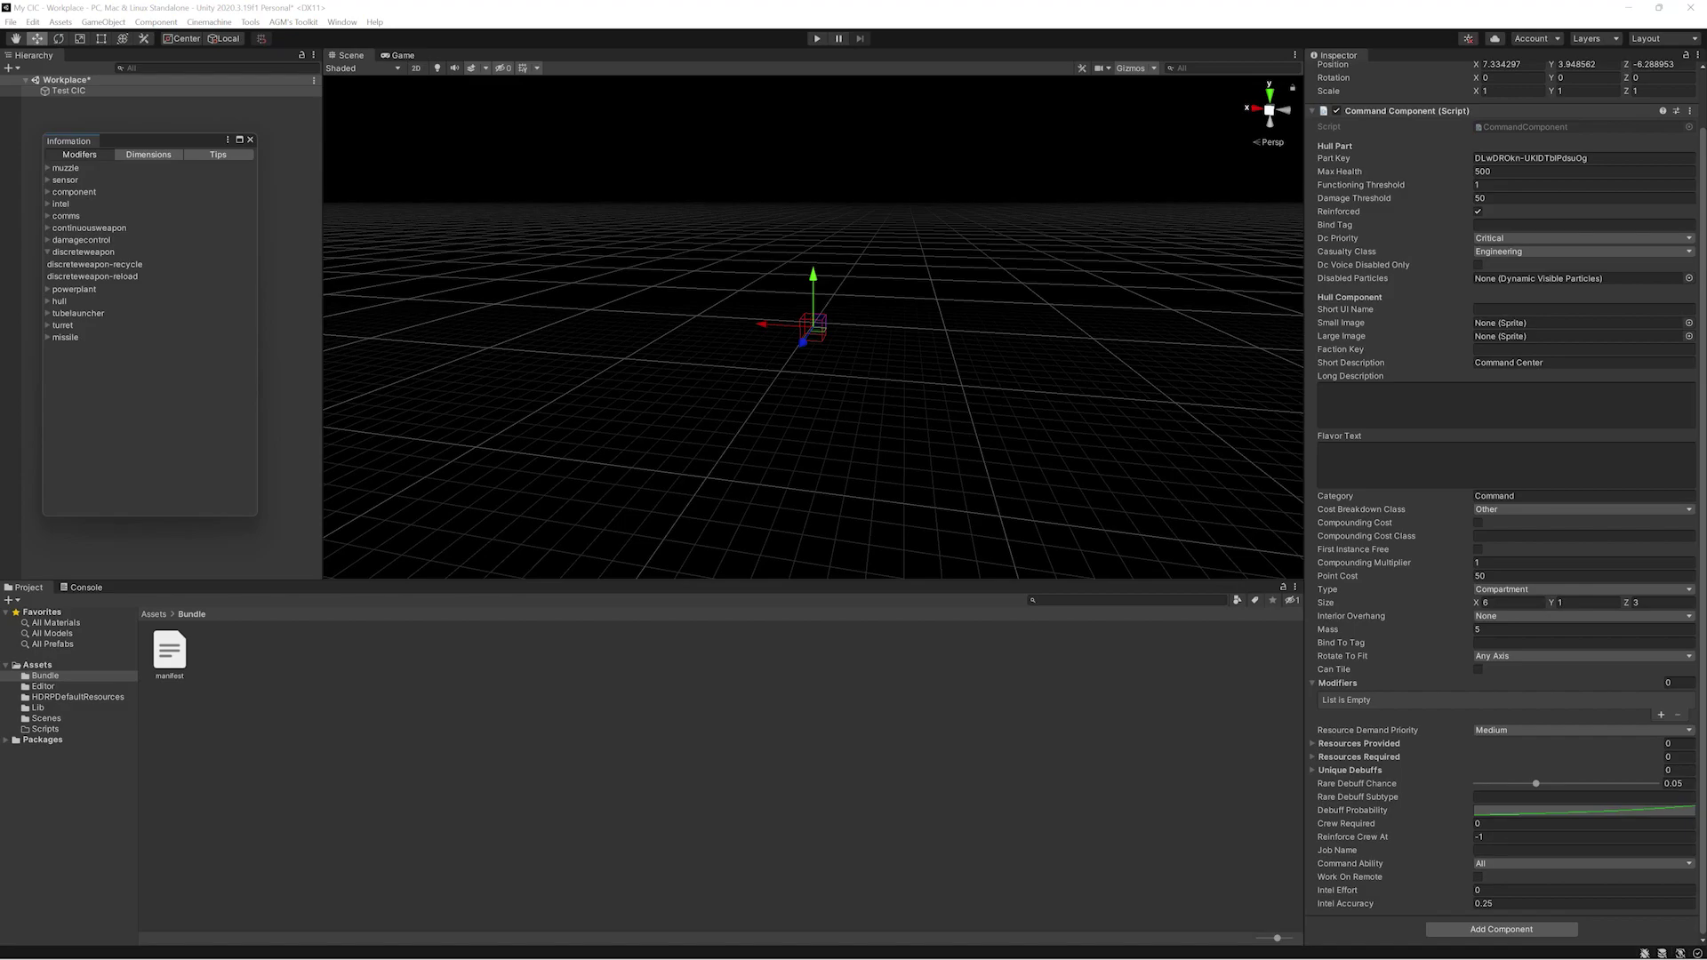
left_click(49, 252)
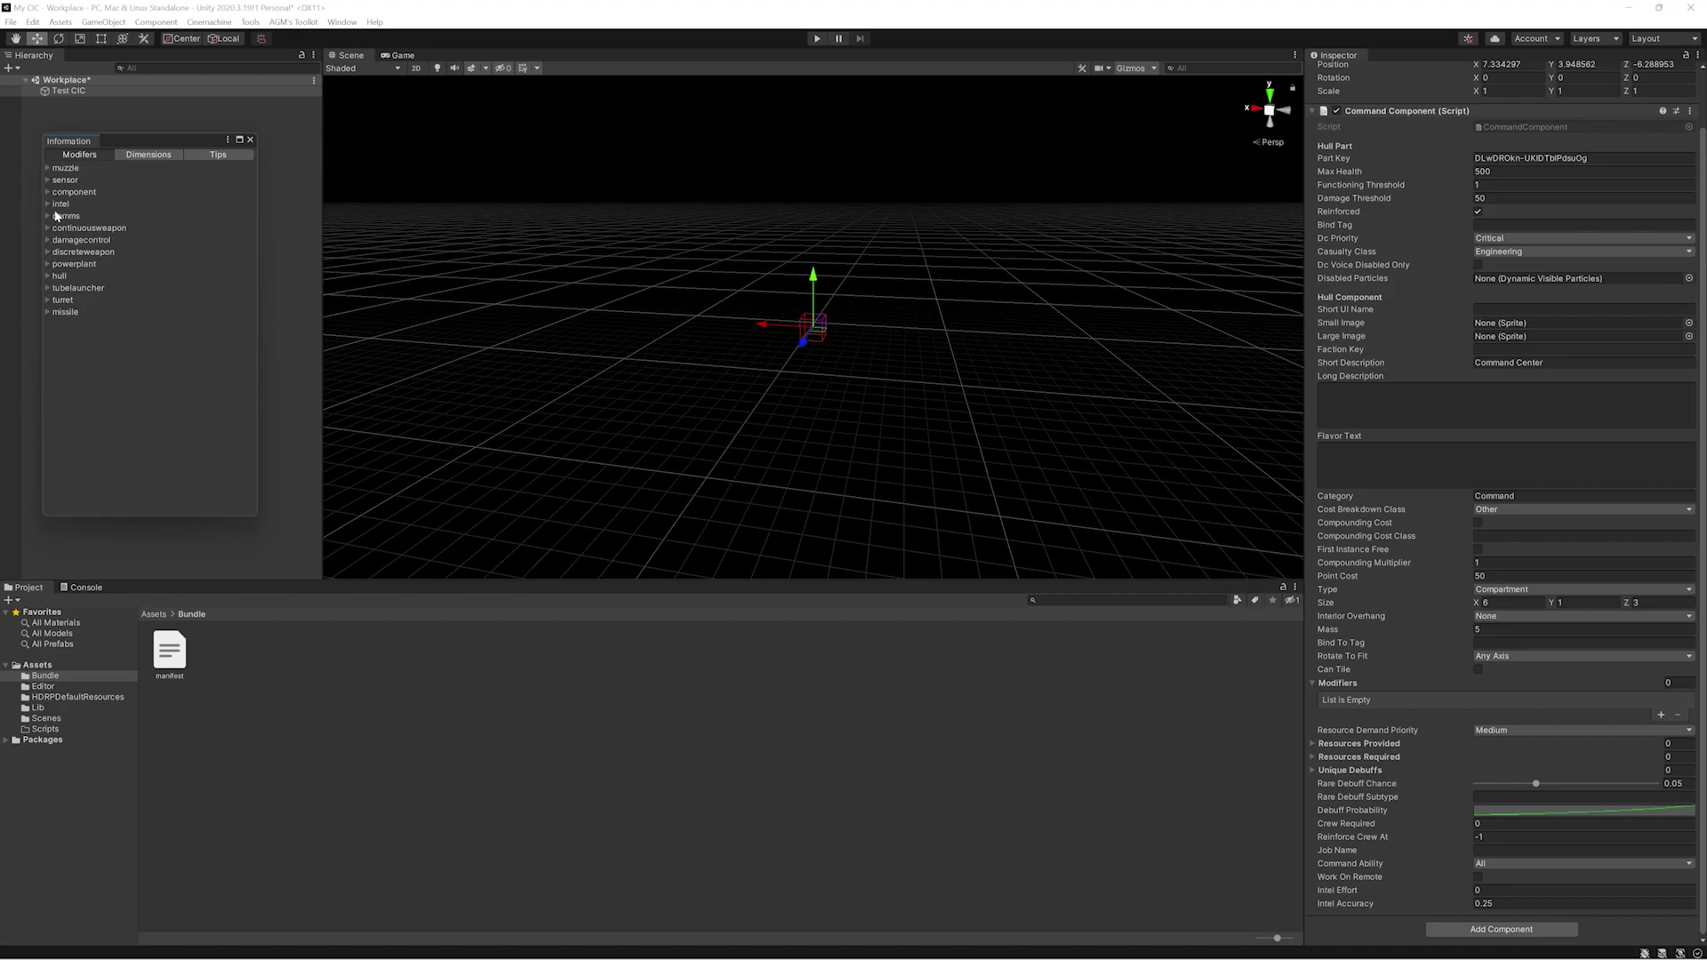
left_click(48, 276)
left_click(48, 240)
left_click(48, 301)
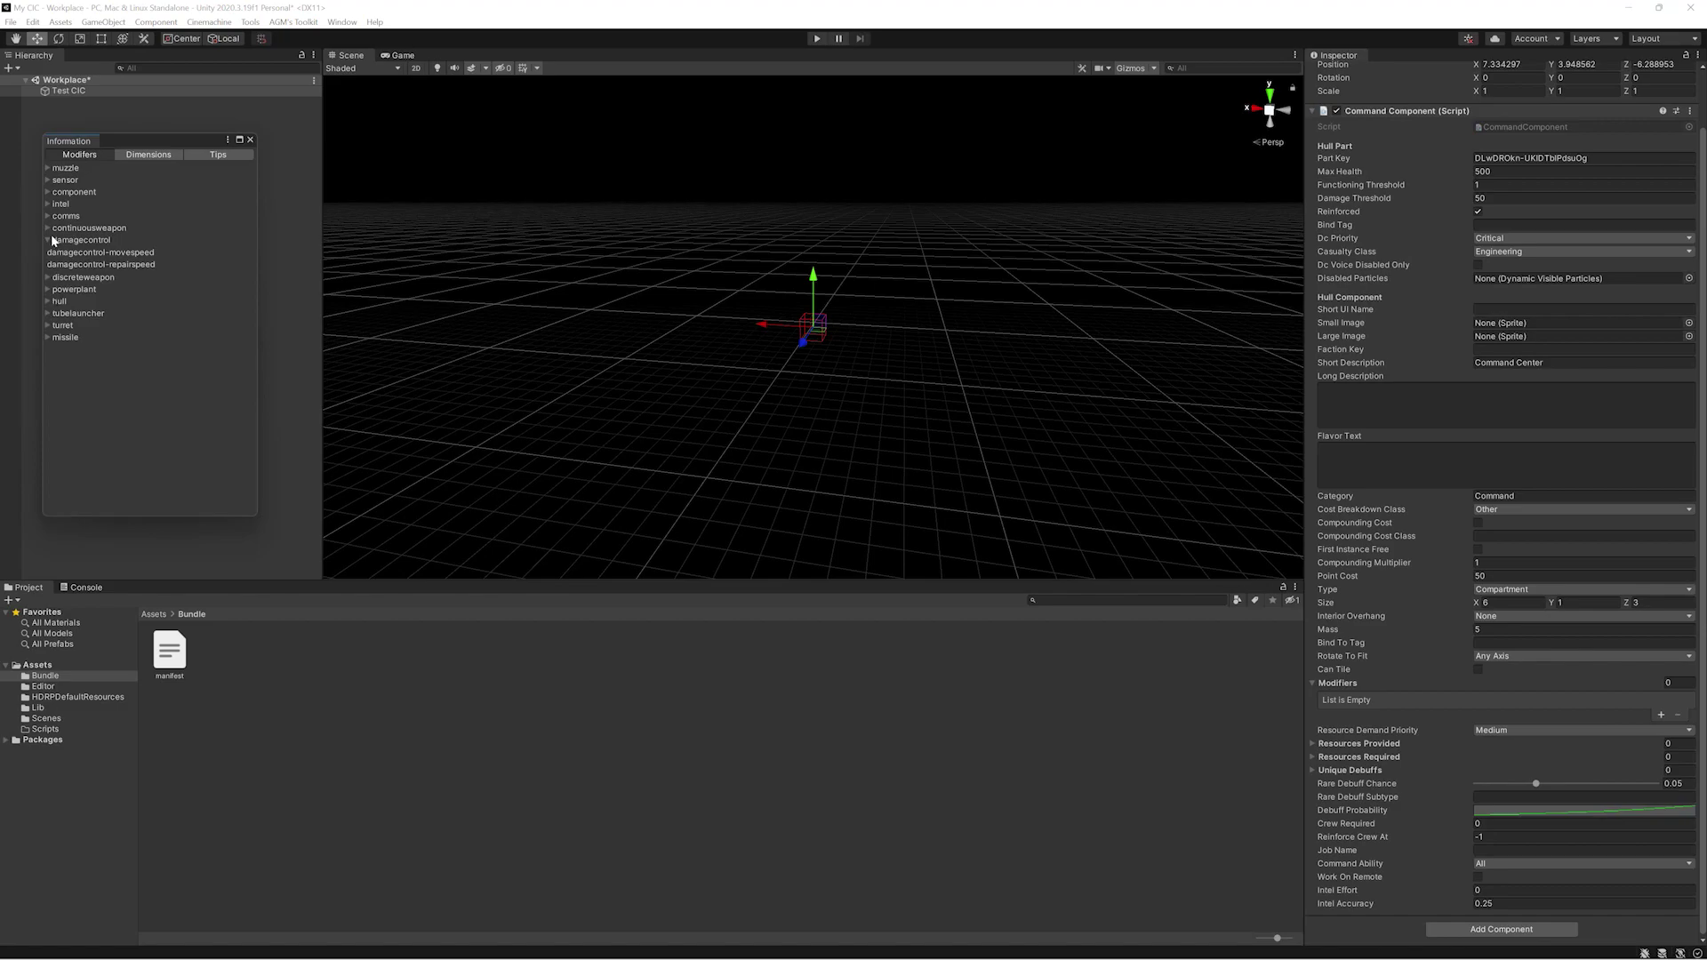
- Add a modifier to the component with the copied stat name damagecontrol-movespeed and a Modifier value of 0.5
left_click_drag(46, 252, 163, 261)
key("ctrl+c")
left_click(1661, 715)
left_click(1332, 703)
left_click(1529, 714)
key("ctrl+v")
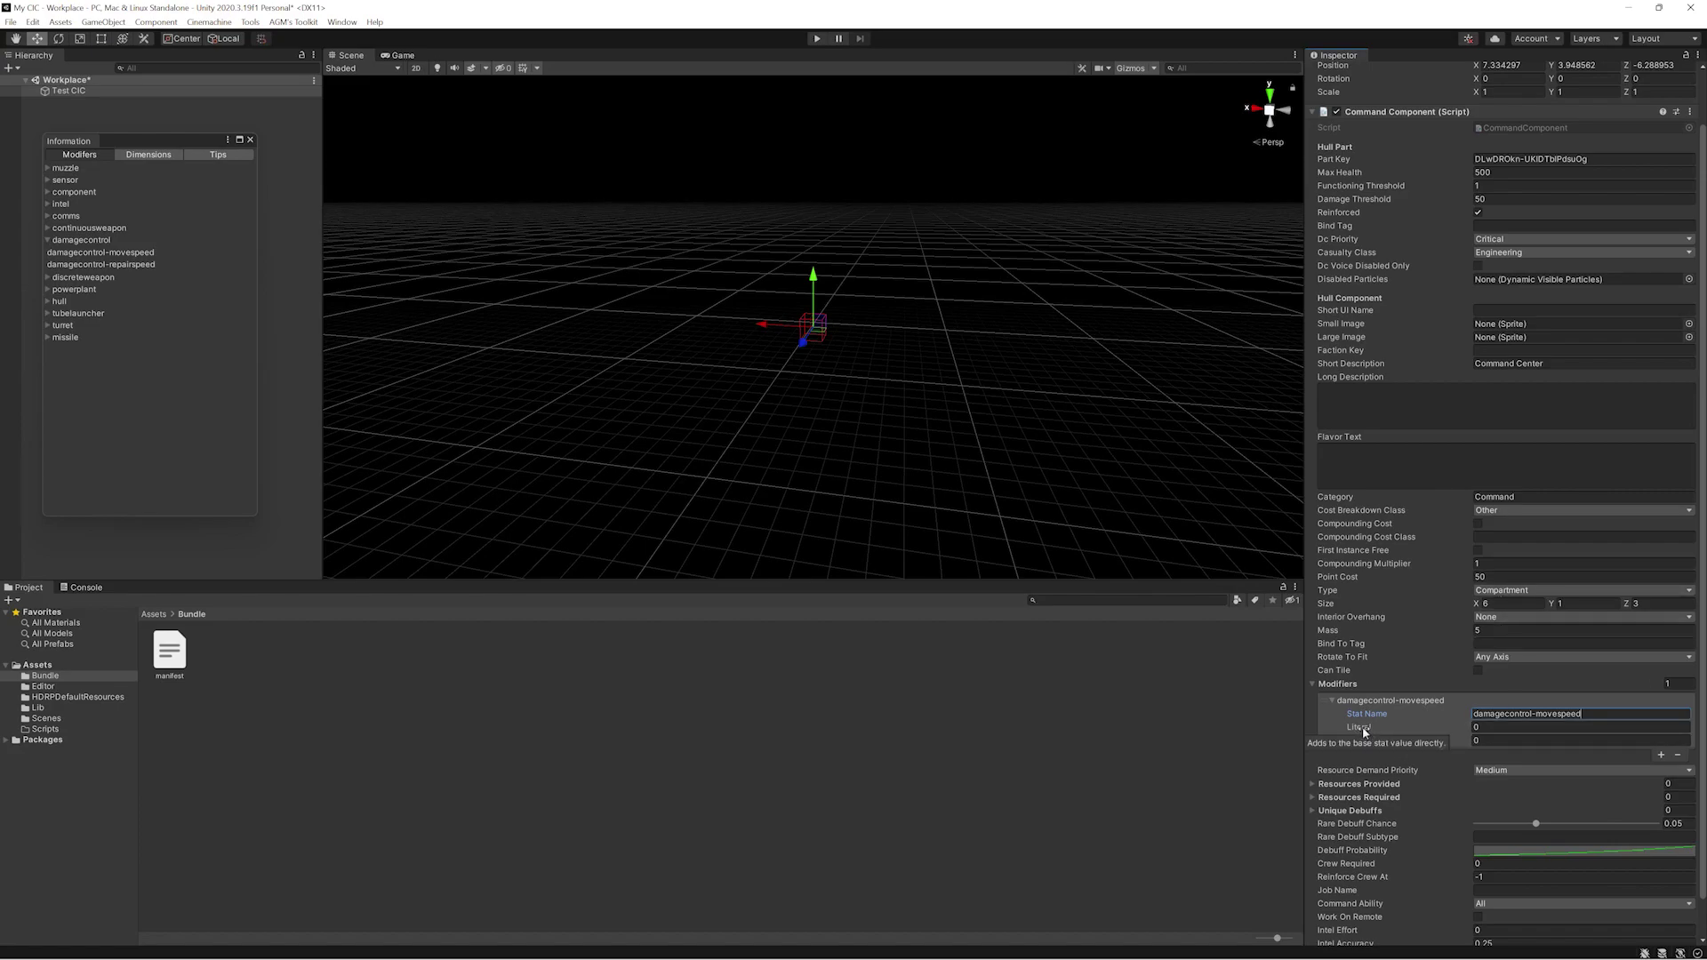
left_click(1511, 741)
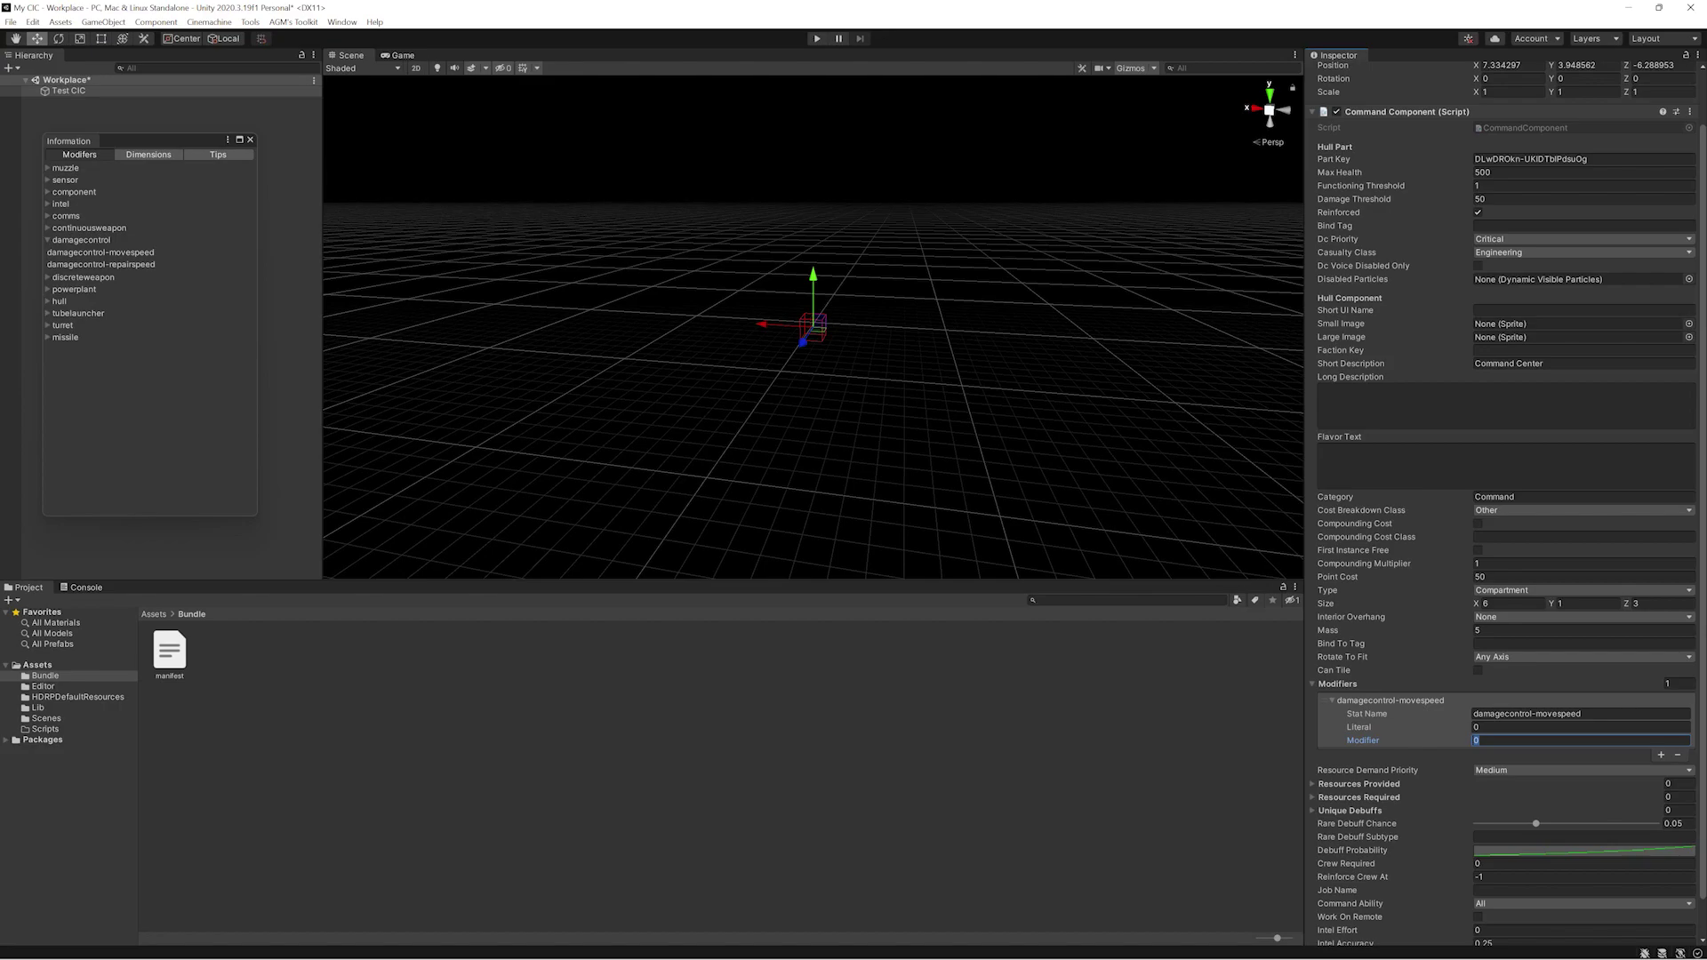
type("0.5")
- Add a second modifier with the stat name damagecontrol-repairspeed, keeping its Modifier value at 0.5
left_click(1660, 754)
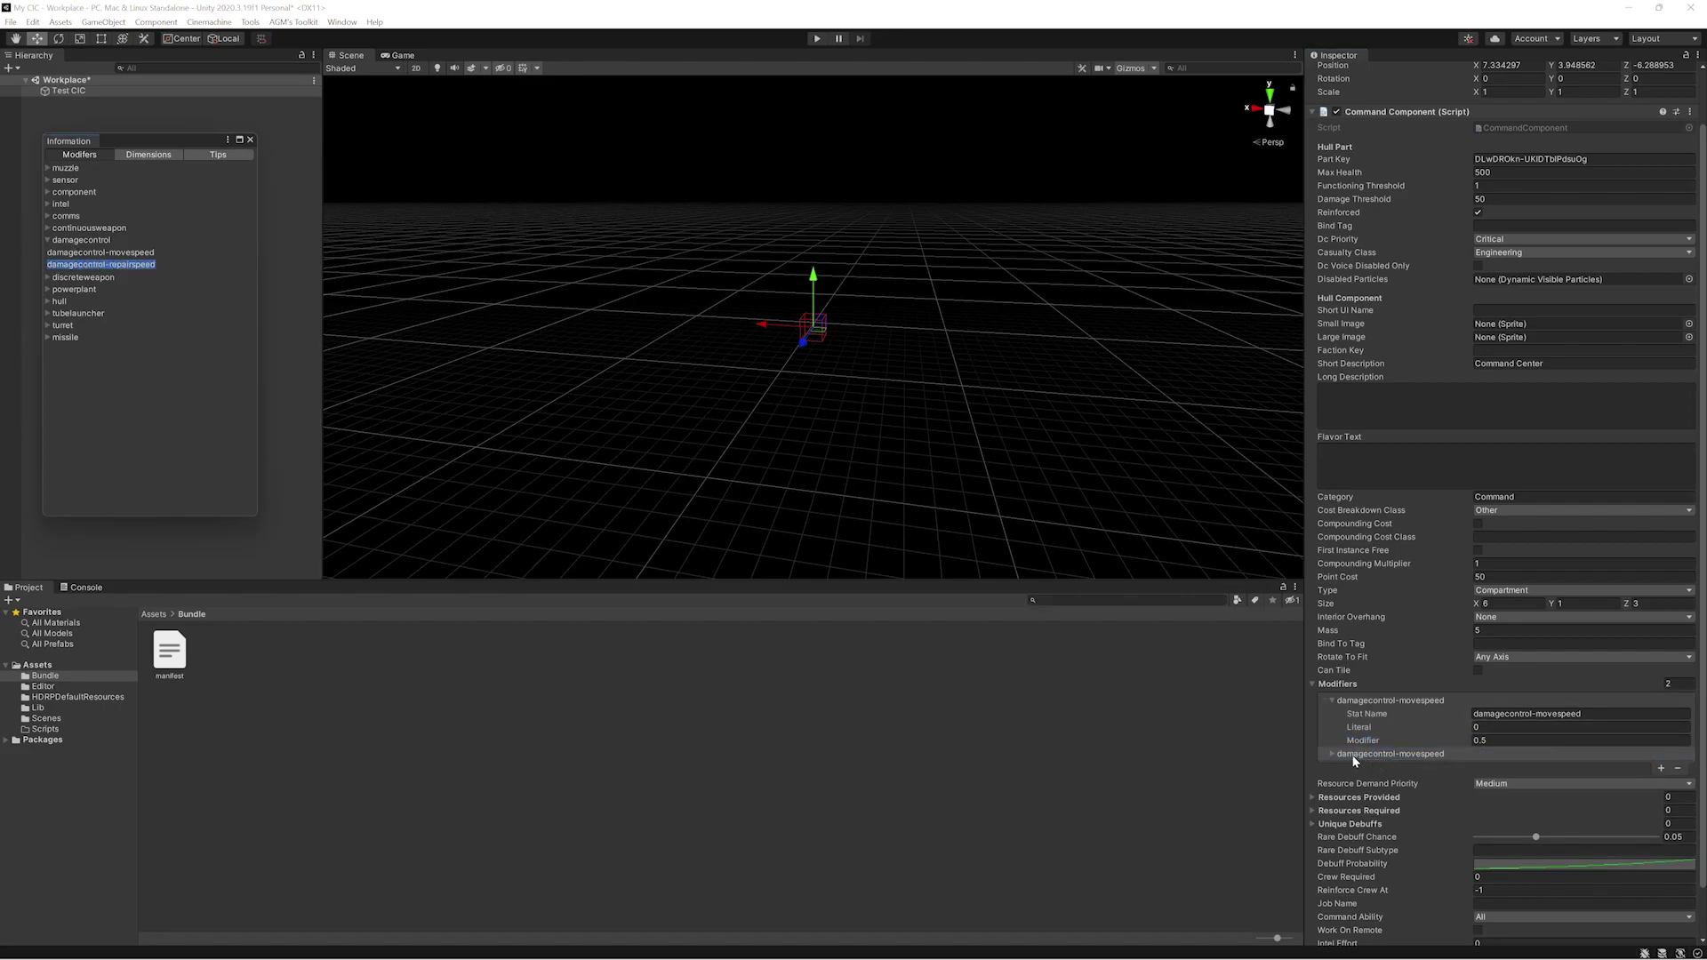
left_click(1533, 755)
left_click(1533, 763)
type("damagecontrol-repairspeed")
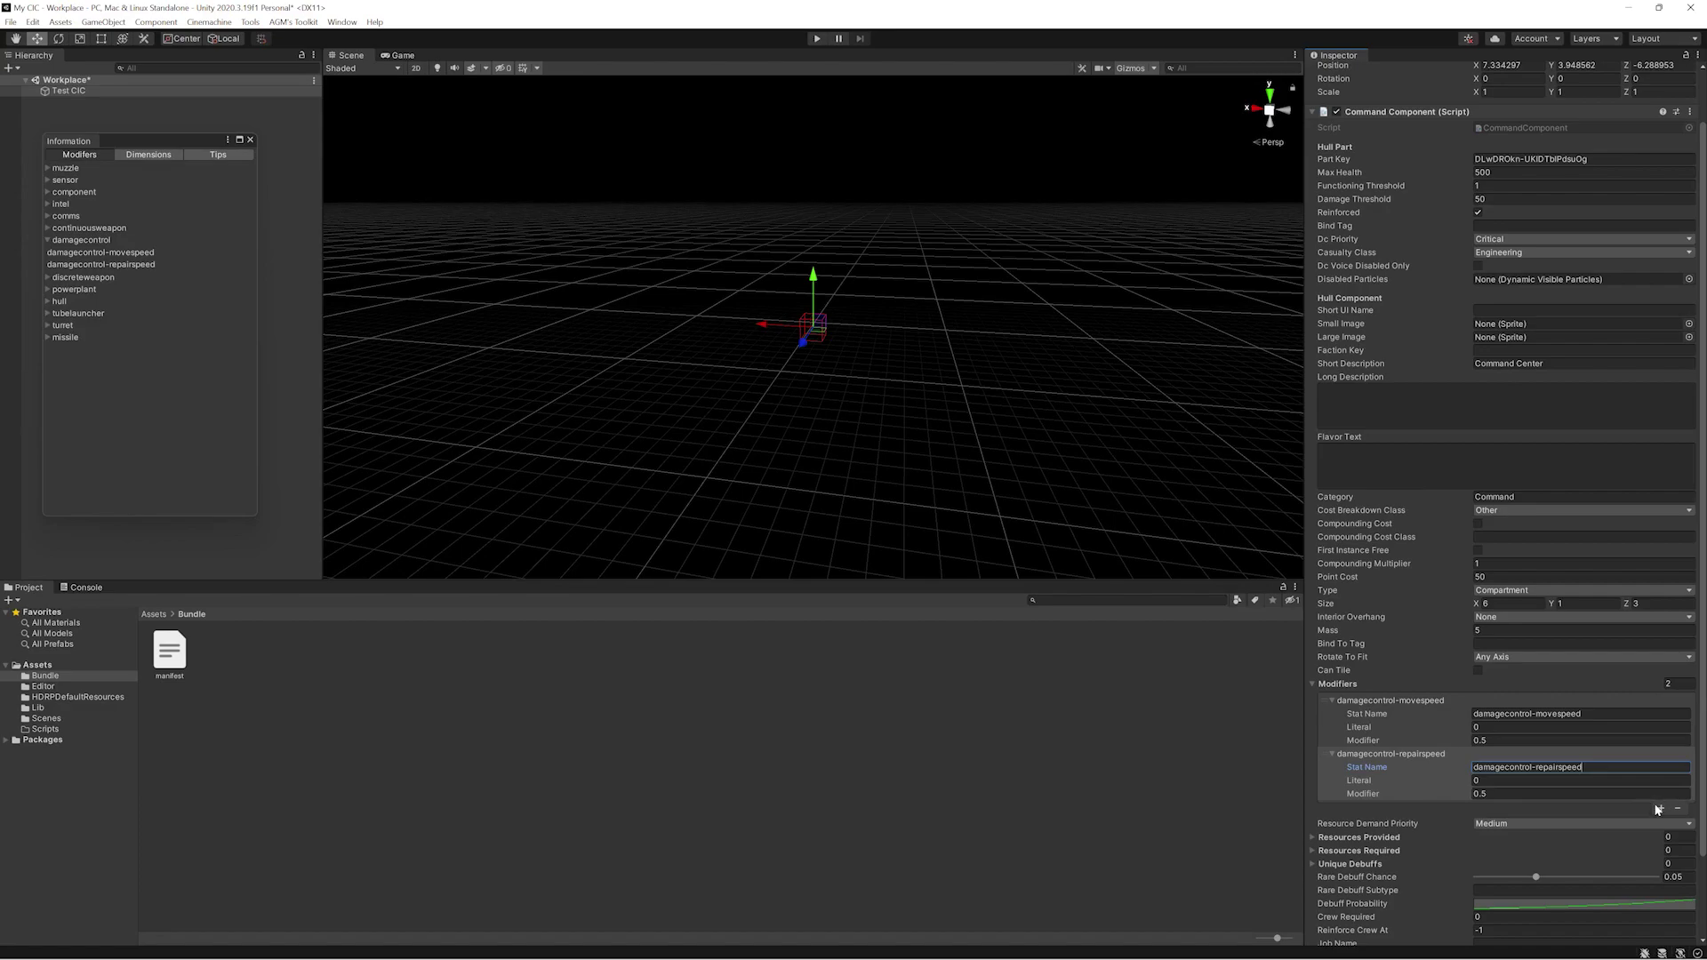
- Add a third modifier using the copied stat name comms-gain, with a Literal of 10 and a Modifier of 0
left_click(1660, 809)
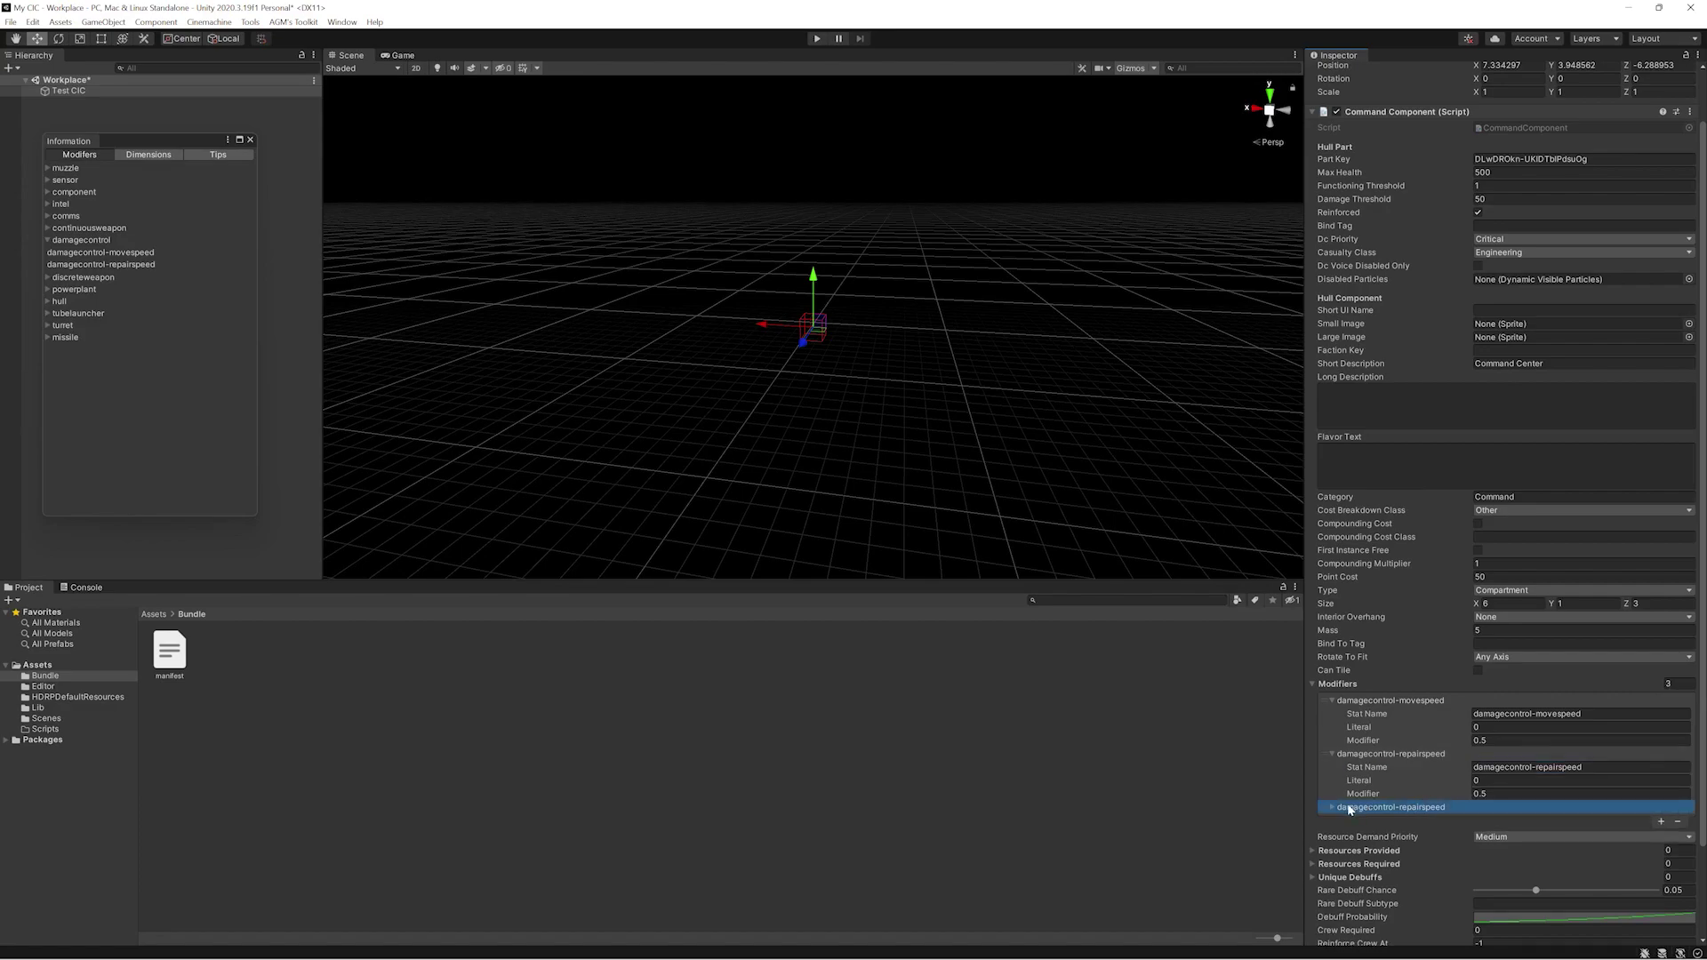
left_click(48, 216)
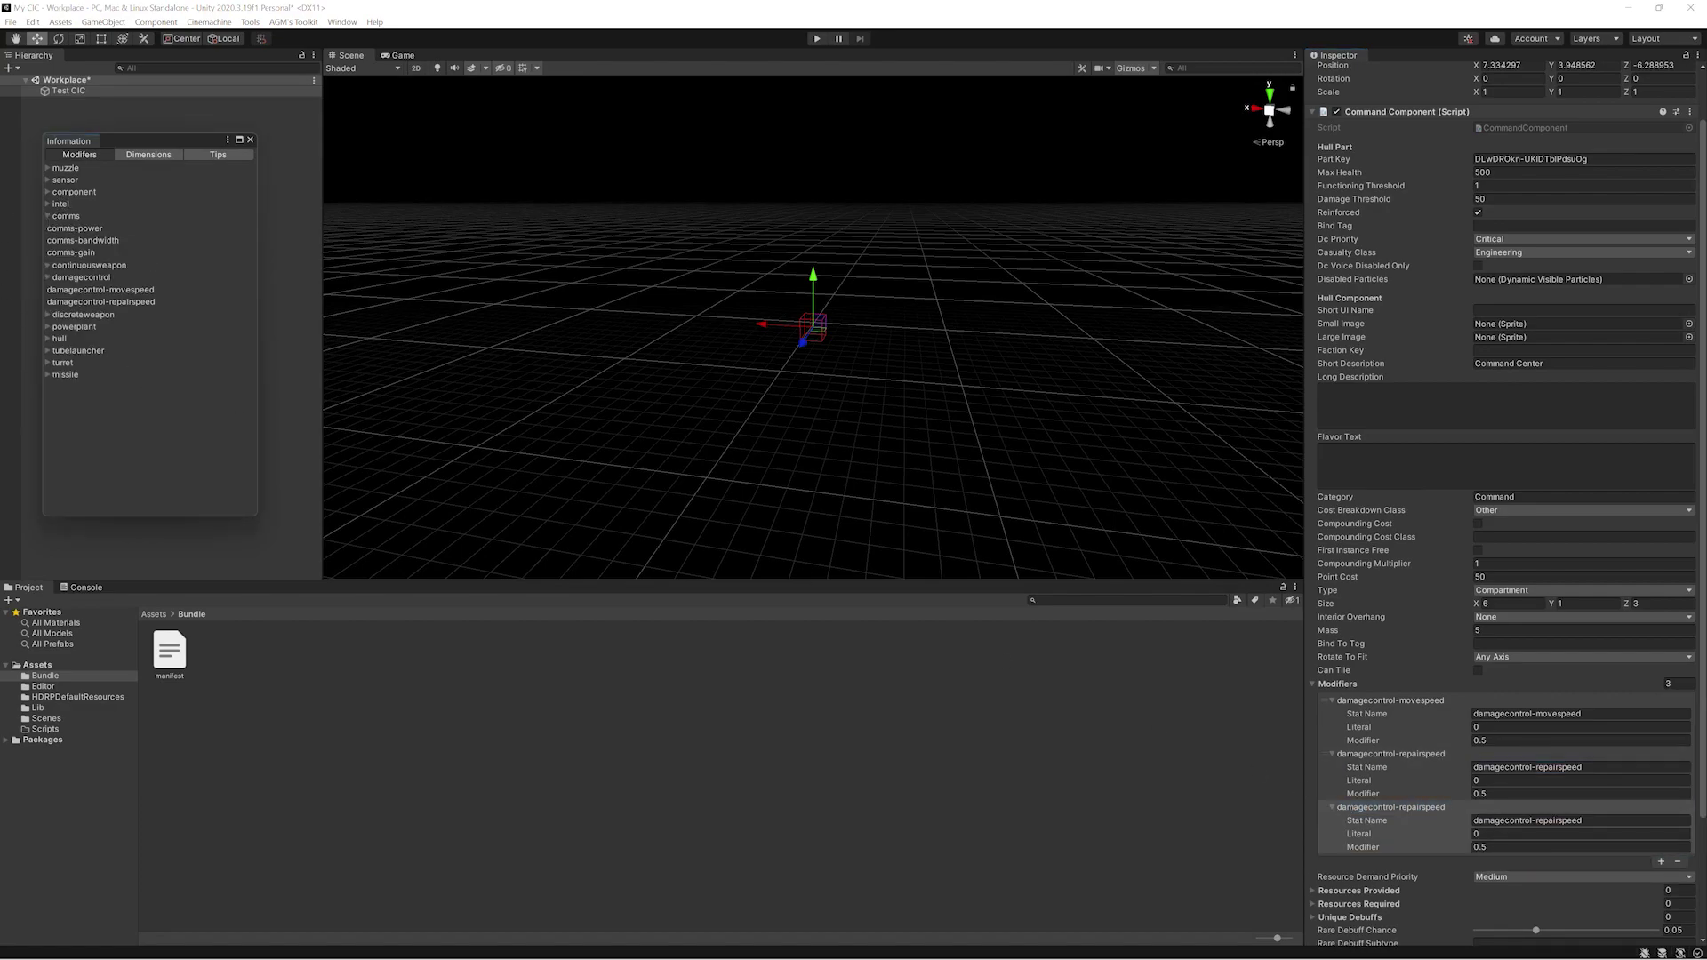
double_click(51, 229)
left_click(106, 254)
key("ctrl+c")
left_click(1580, 821)
key("ctrl+v")
key("Tab")
key("Tab")
type("0")
left_click(1573, 835)
type("10")
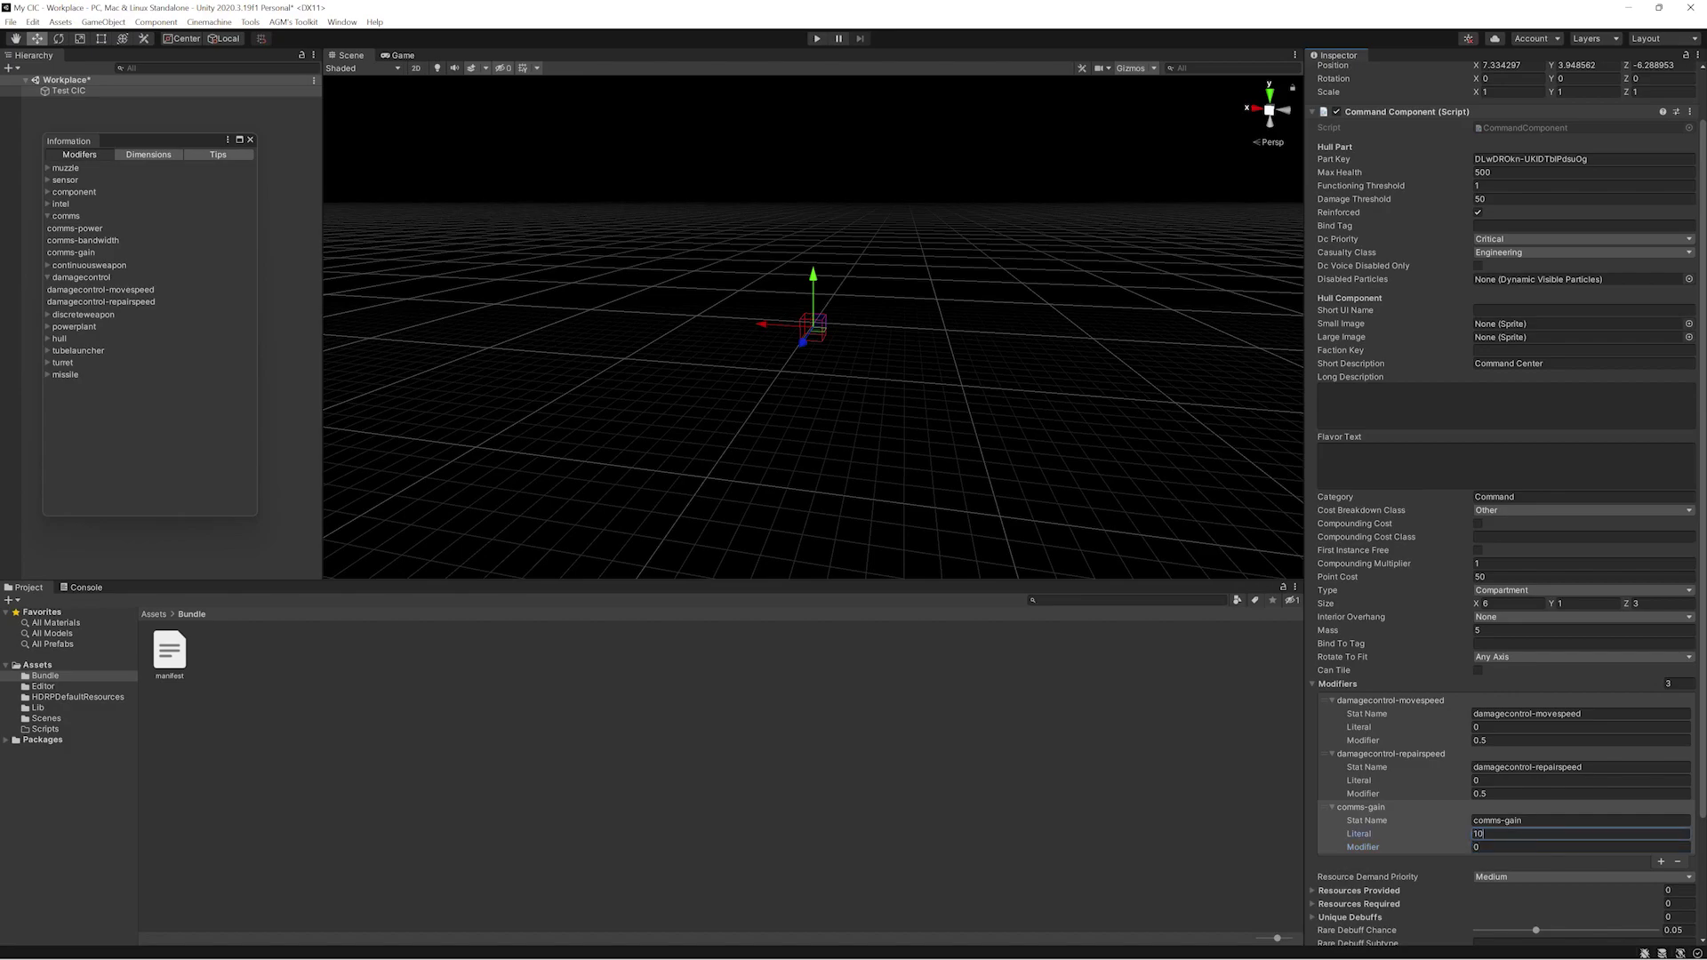
- Add a required resource to the component named Power with an Amount of 450
scroll(1573, 840, "down", 3)
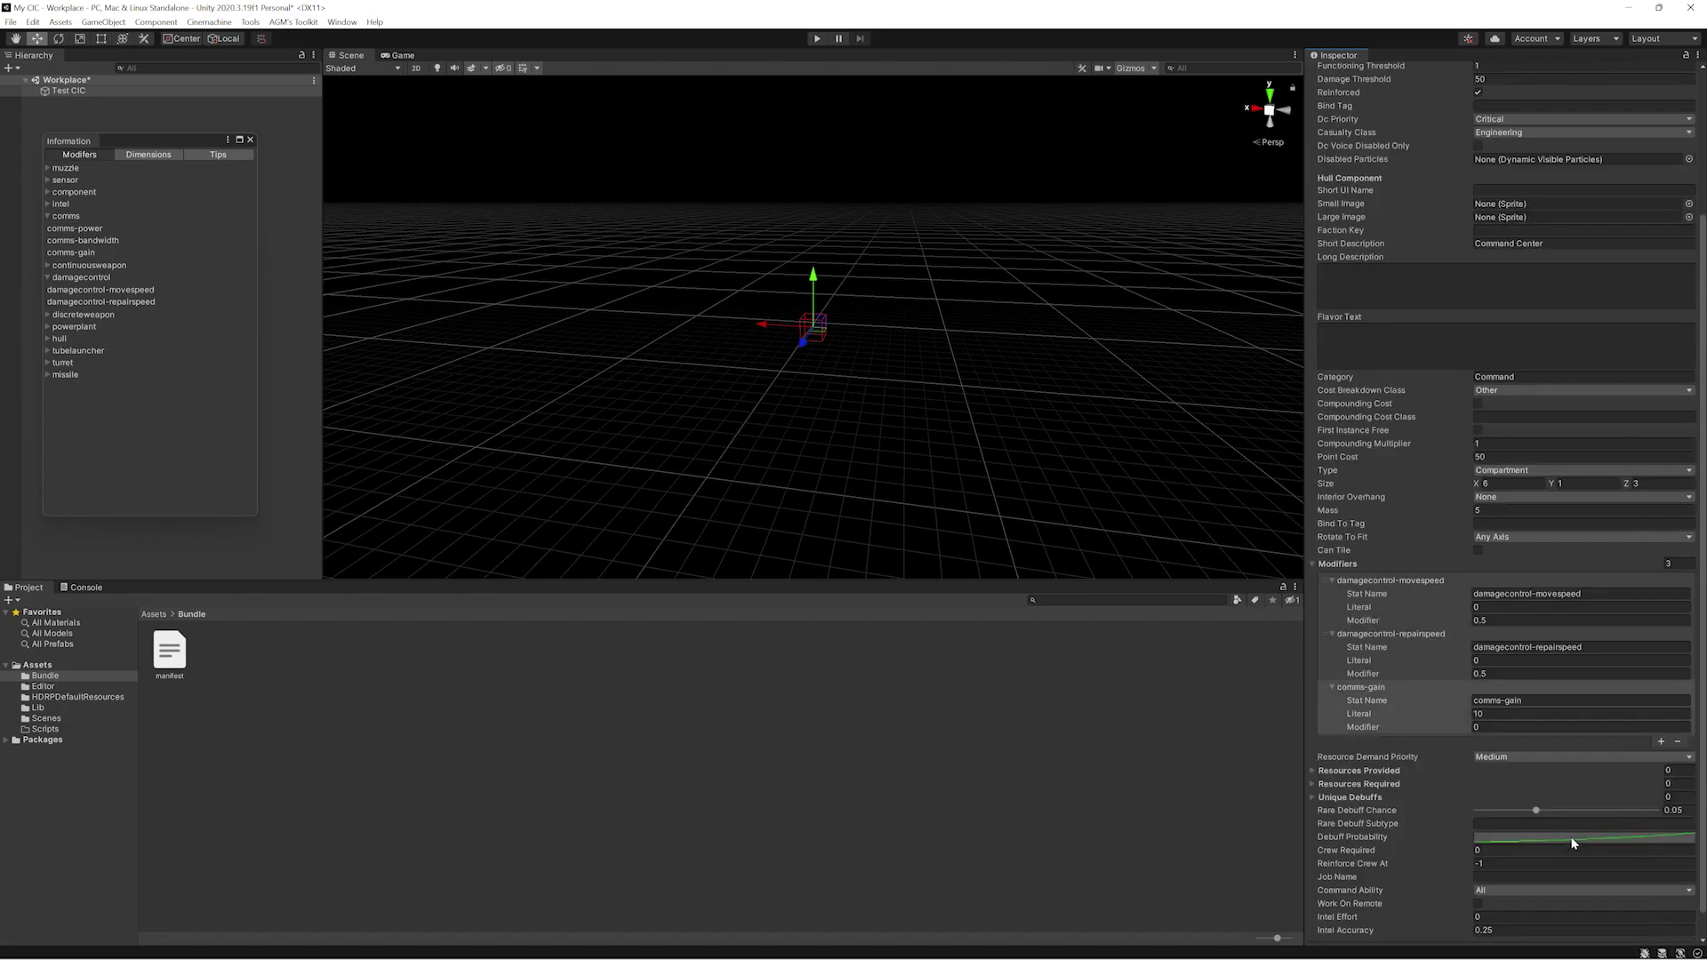
scroll(1499, 758, "down", 1)
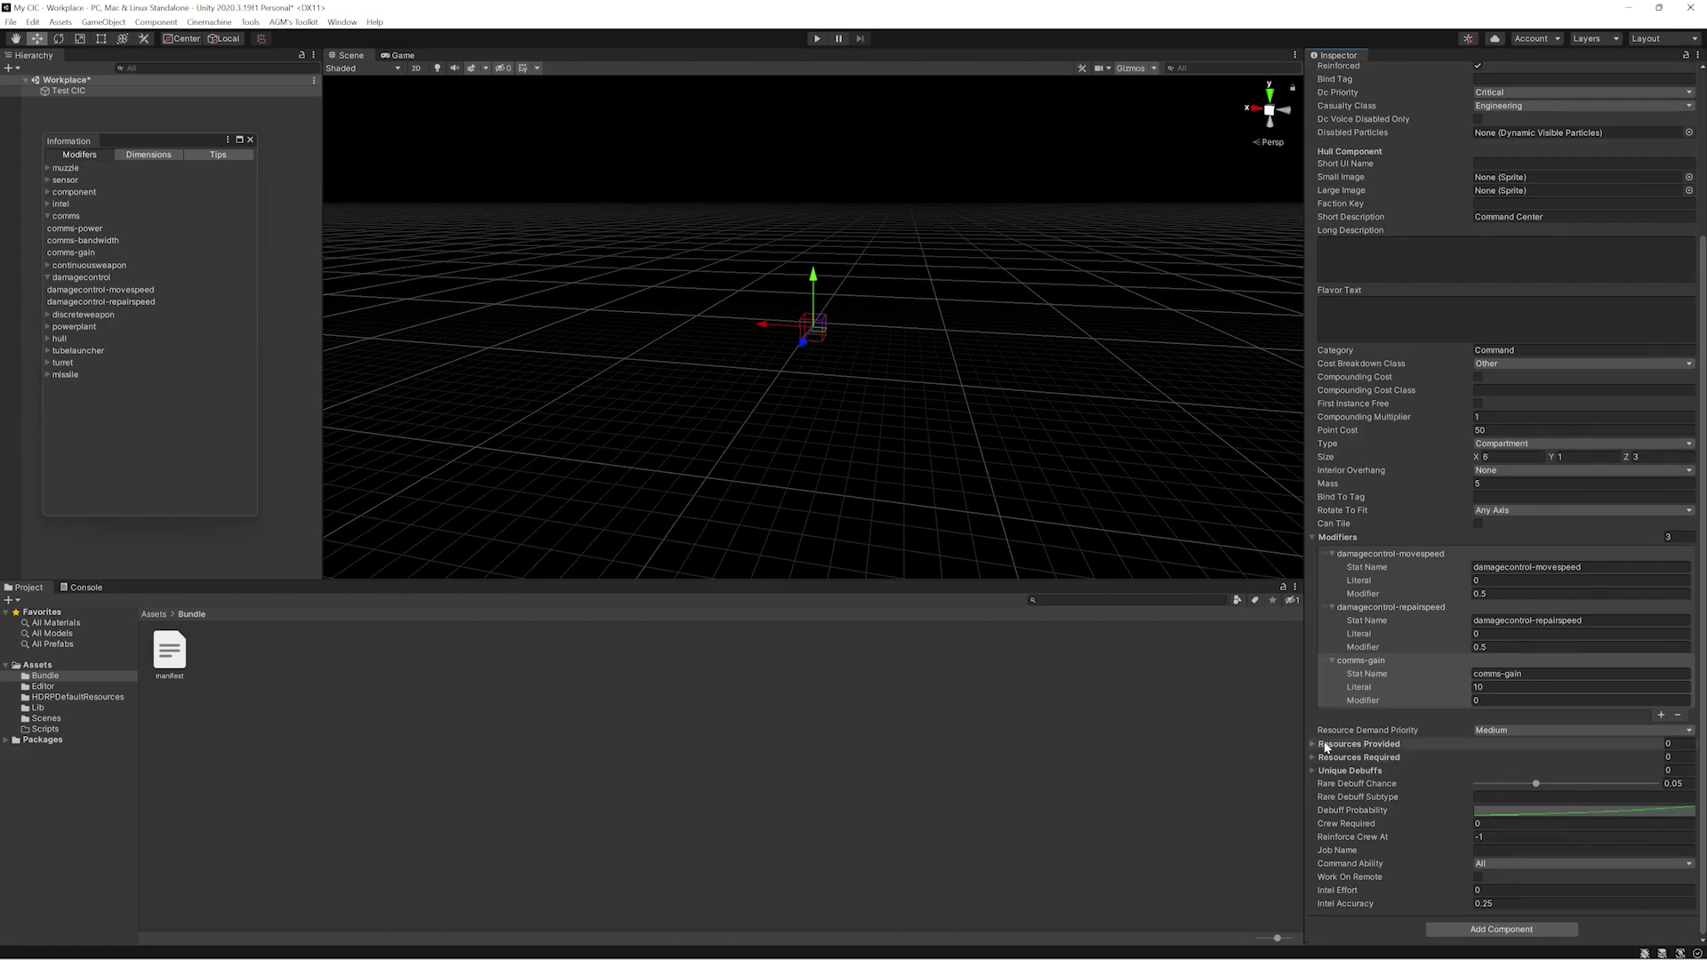
left_click(1313, 756)
left_click(1661, 788)
left_click(1332, 774)
left_click(1535, 786)
type("Power")
left_click(1534, 803)
type("450")
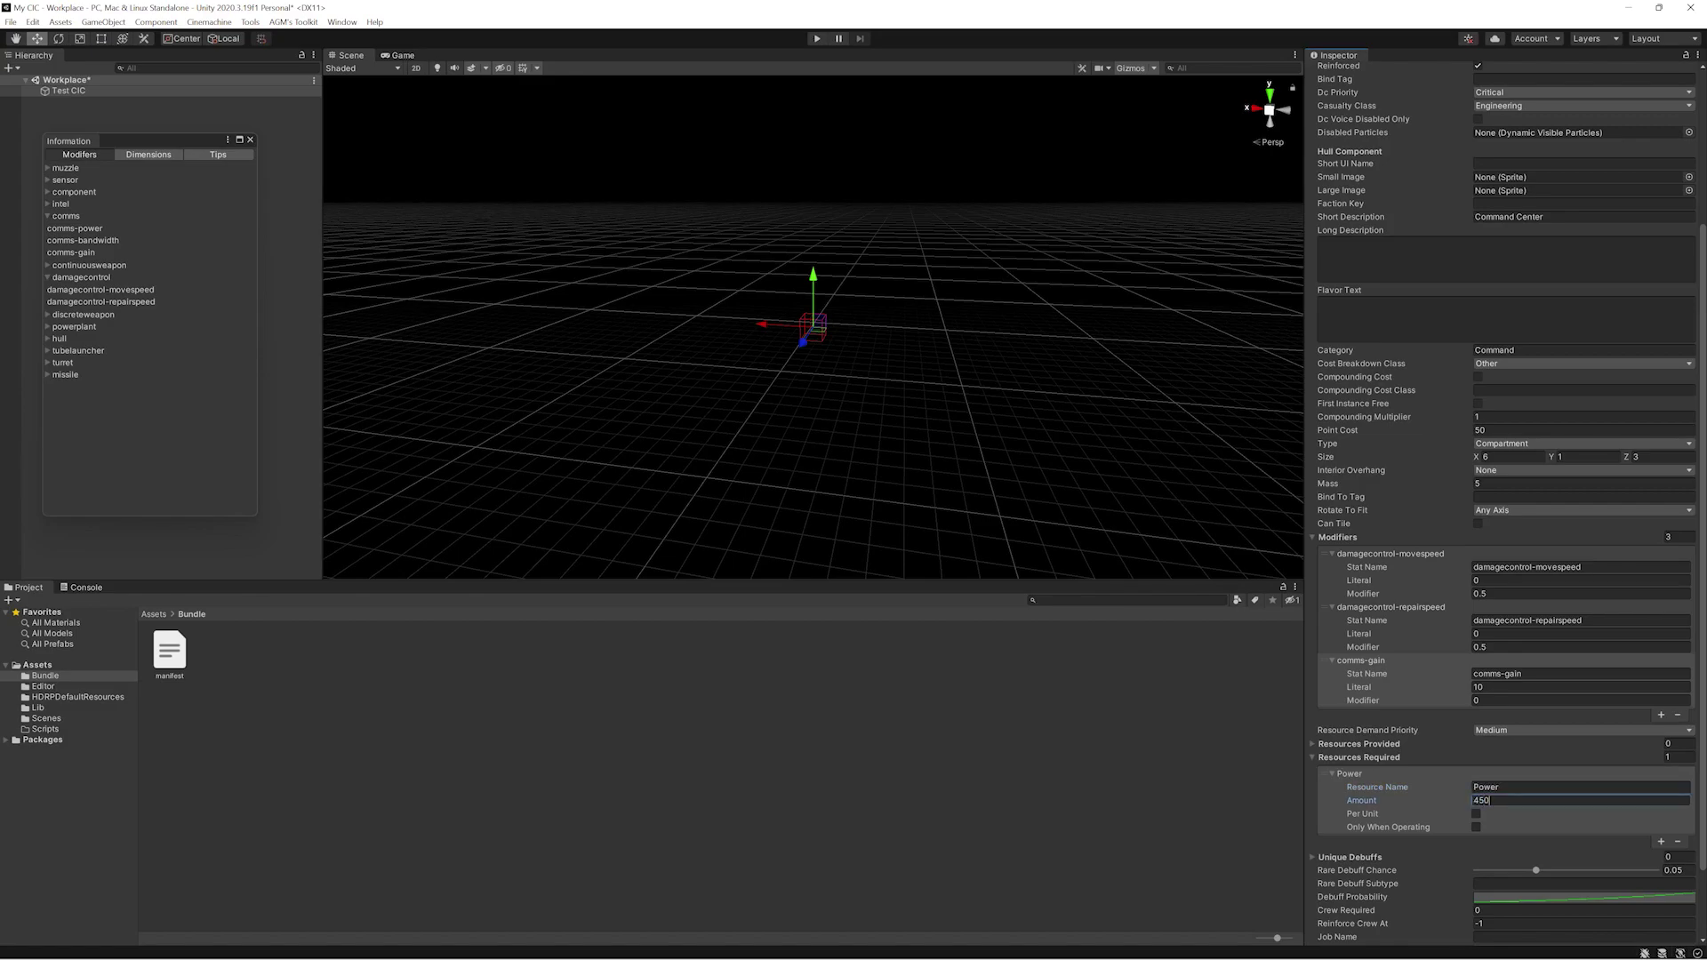
key("Return")
- Set the component's Crew Required to 10 and its Job Name to Commanders
scroll(1532, 809, "down", 3)
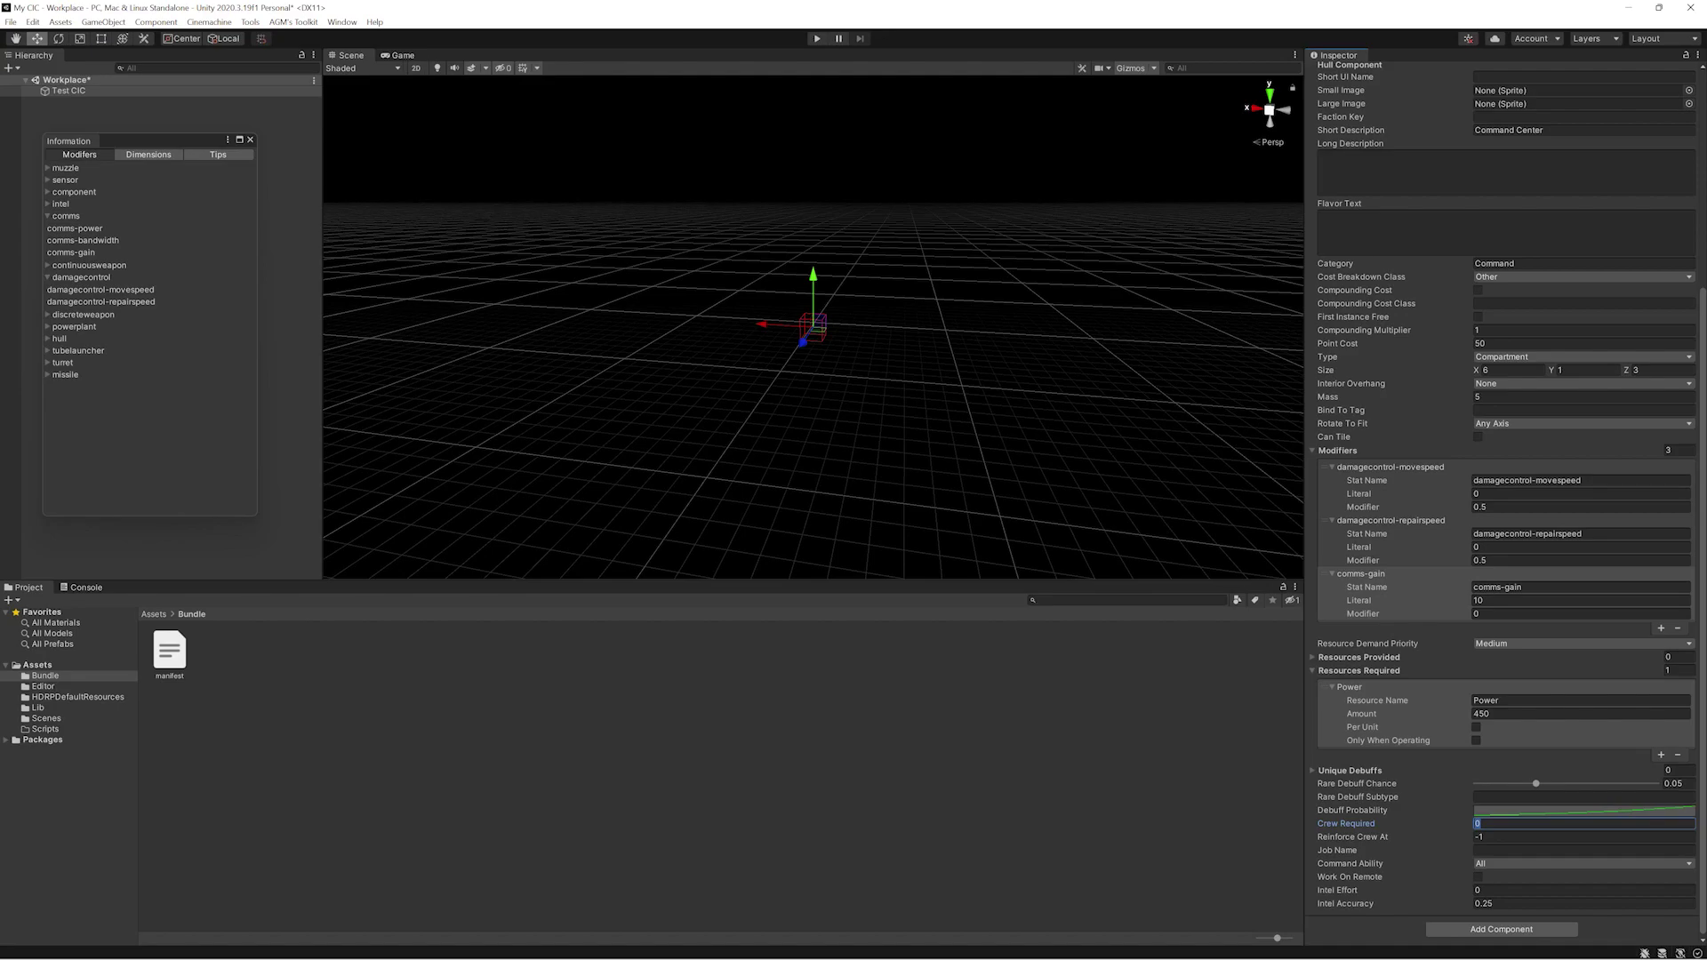
left_click(1491, 850)
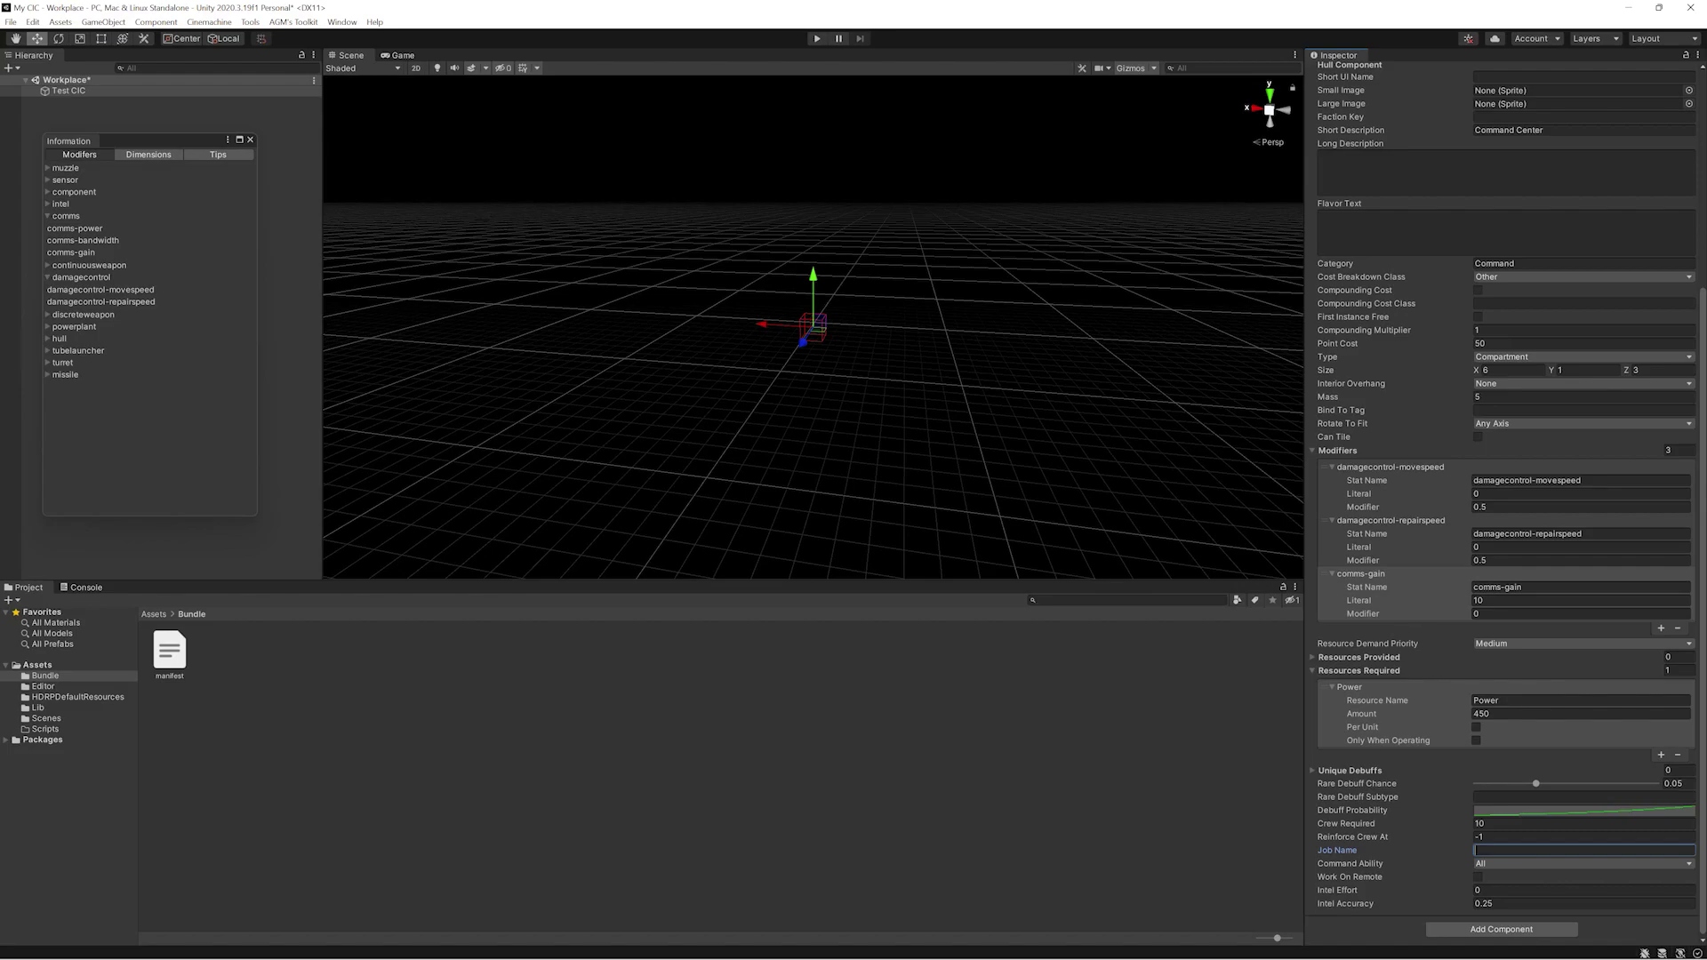
type("Commanders")
key("Return")
- Review the component's settings and make a prefab of the Test CIC object in the Bundle folder
scroll(1445, 880, "up", 5)
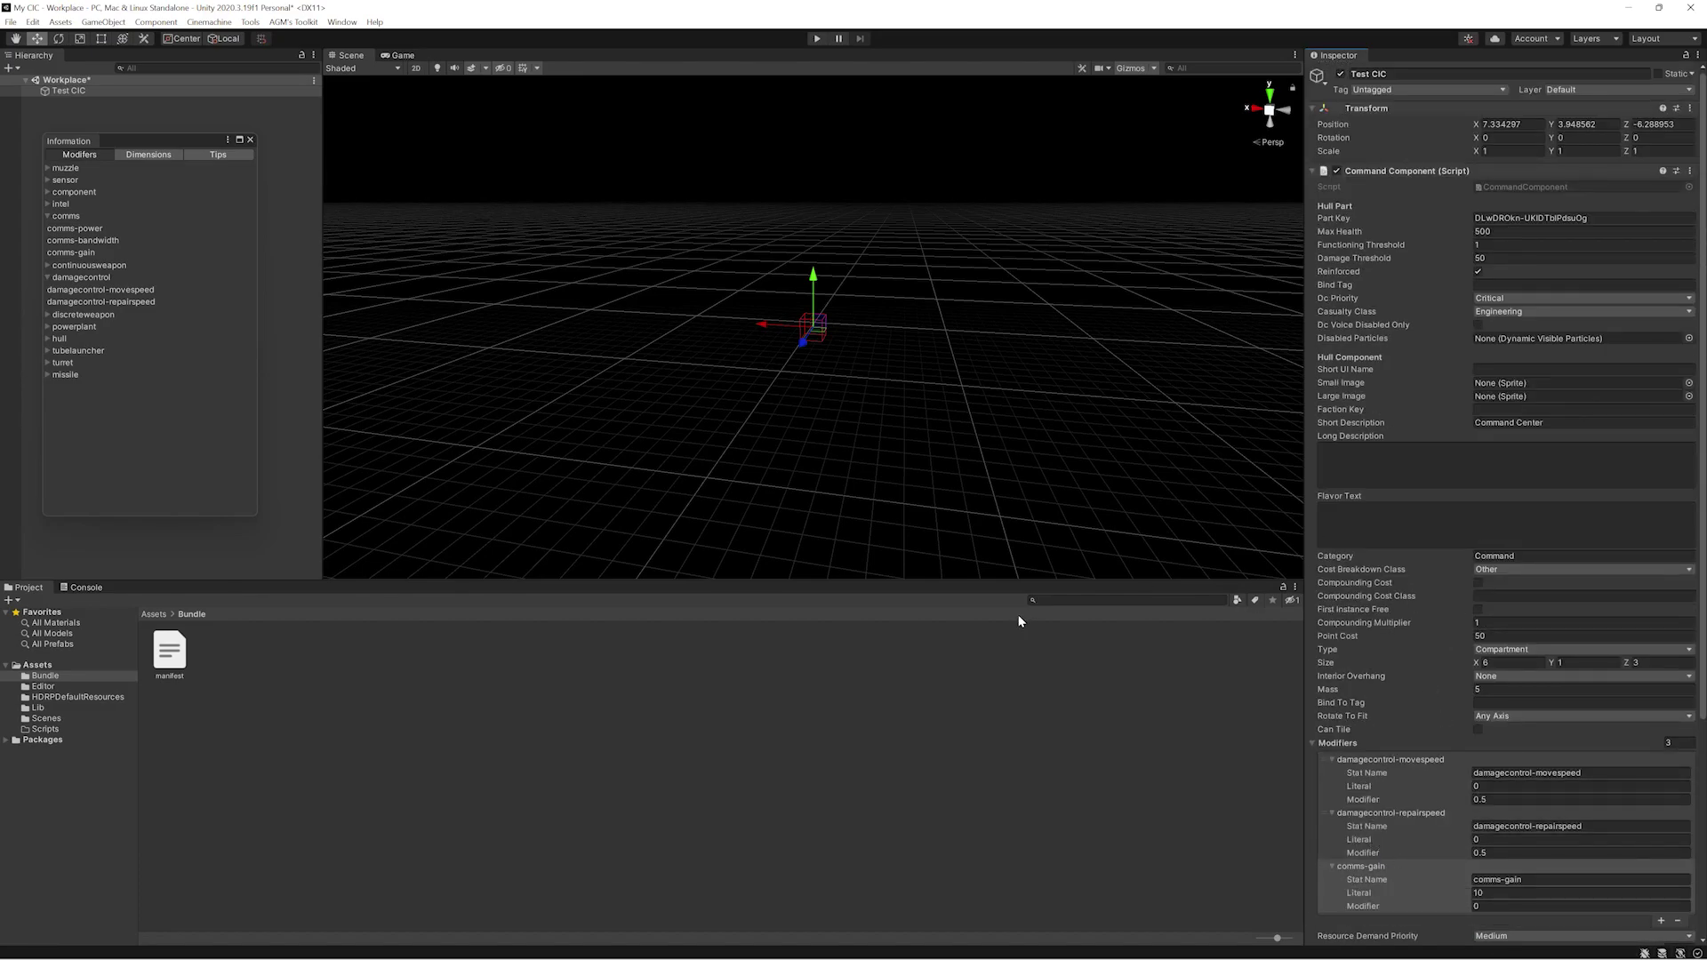
scroll(1422, 573, "down", 3)
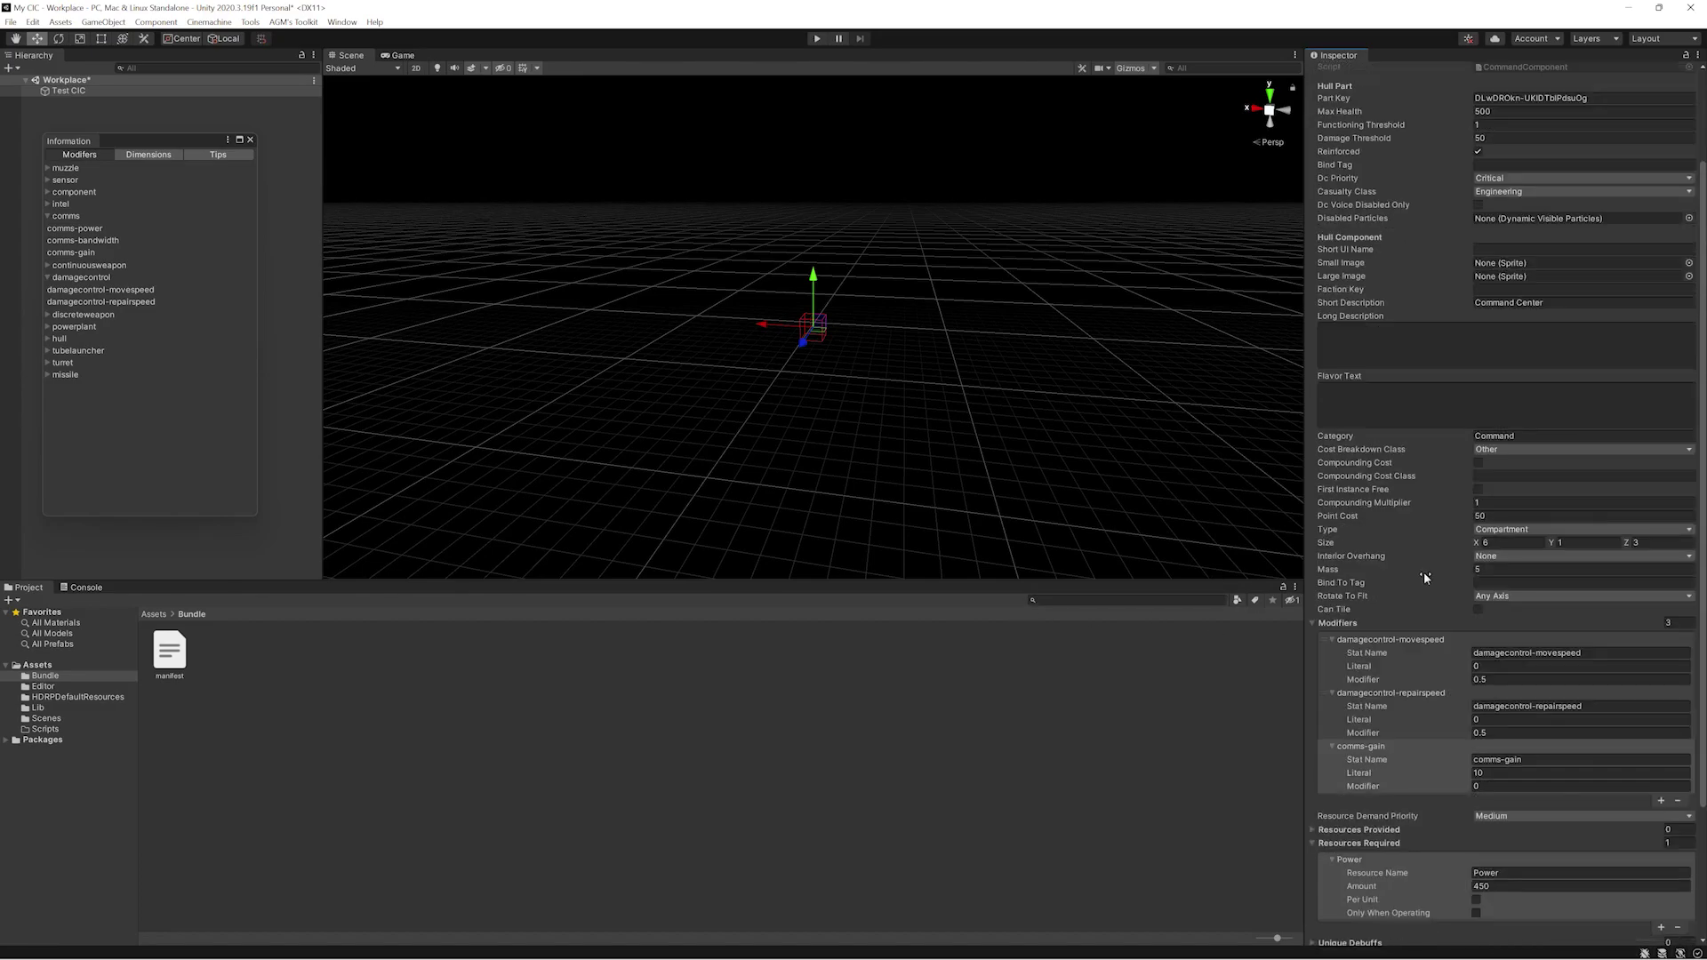
scroll(1422, 574, "down", 3)
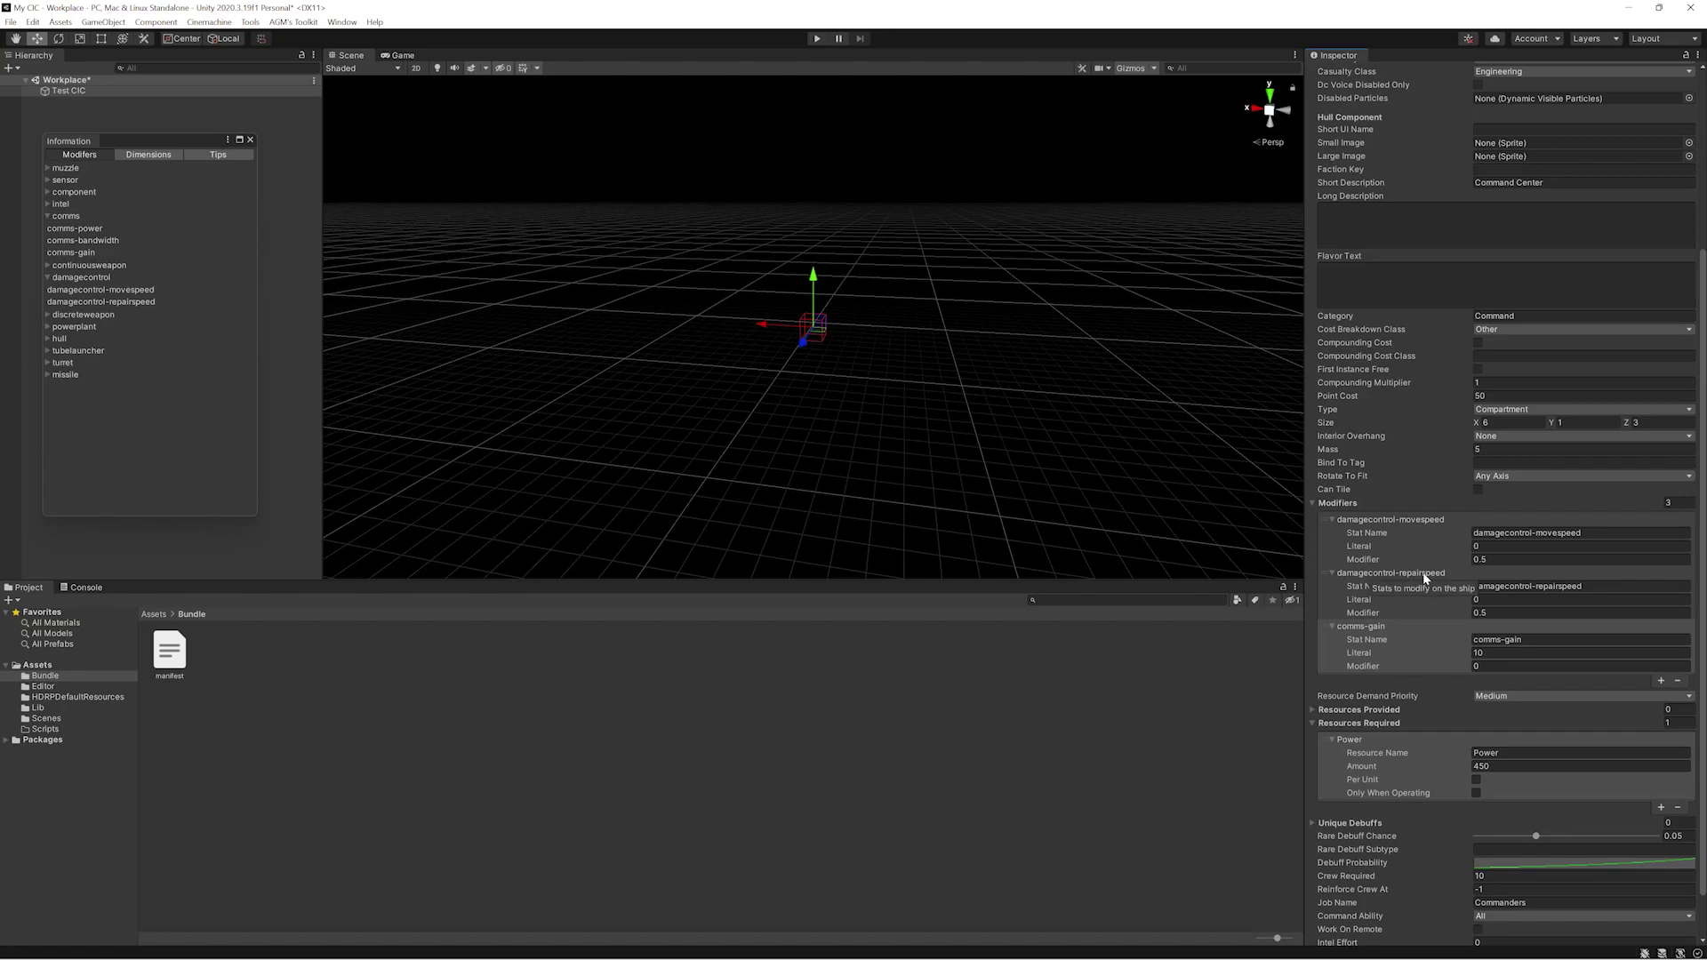
scroll(1423, 576, "up", 6)
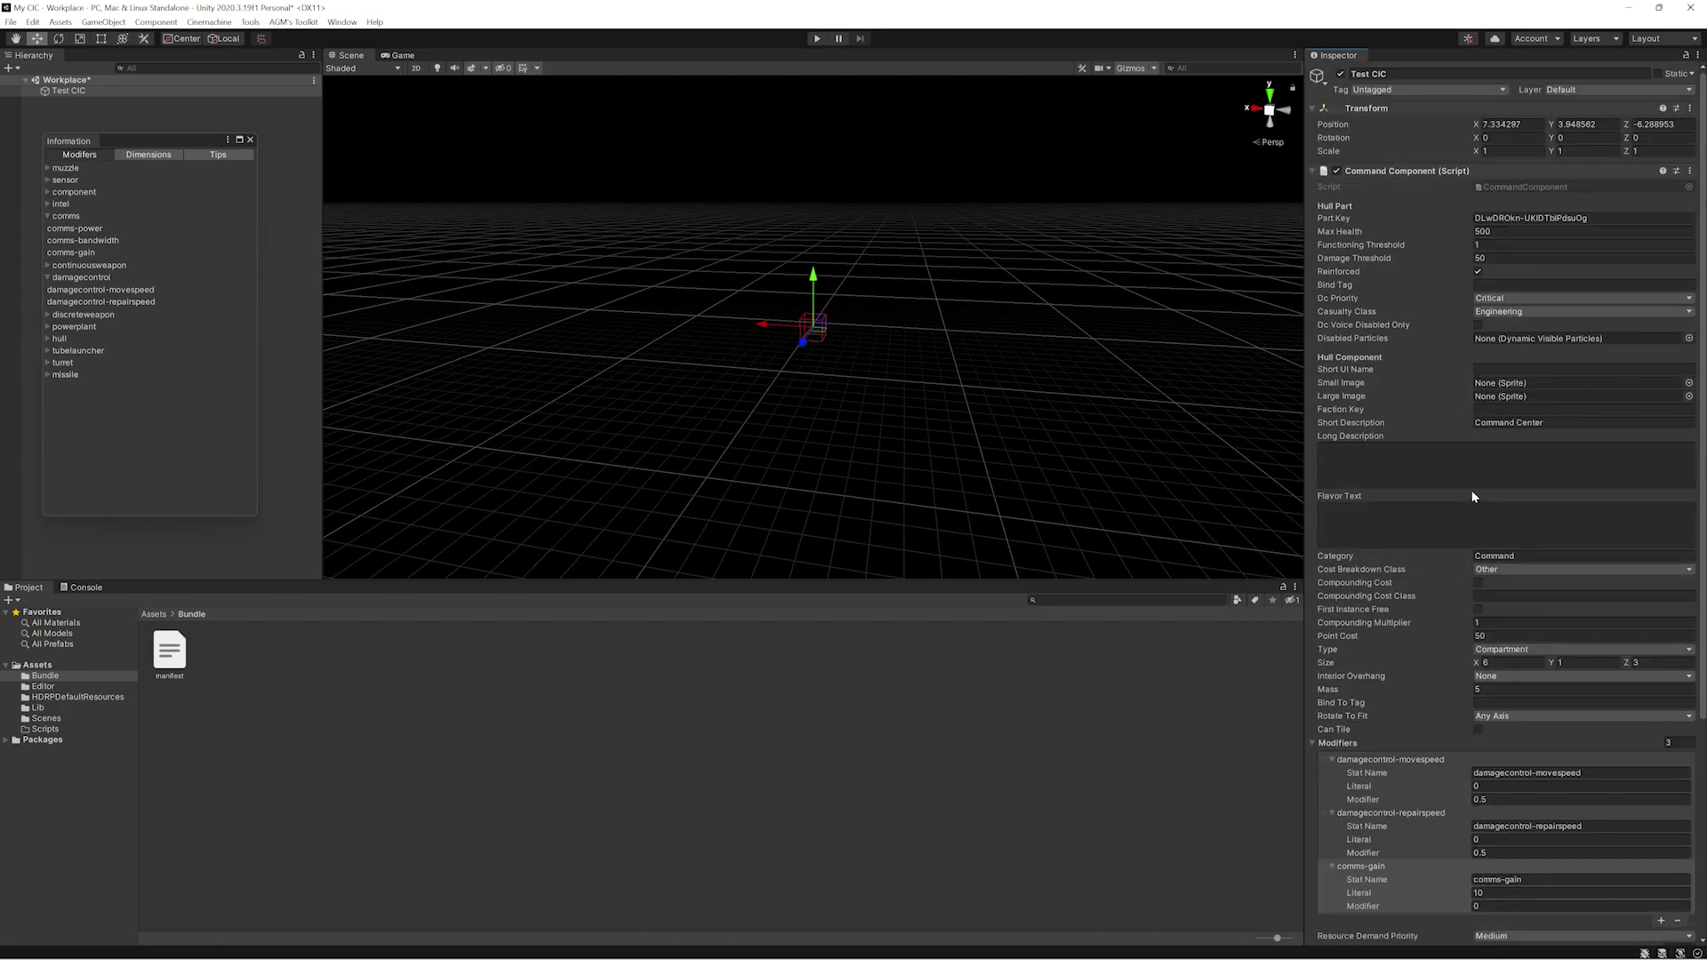
left_click_drag(116, 90, 344, 663)
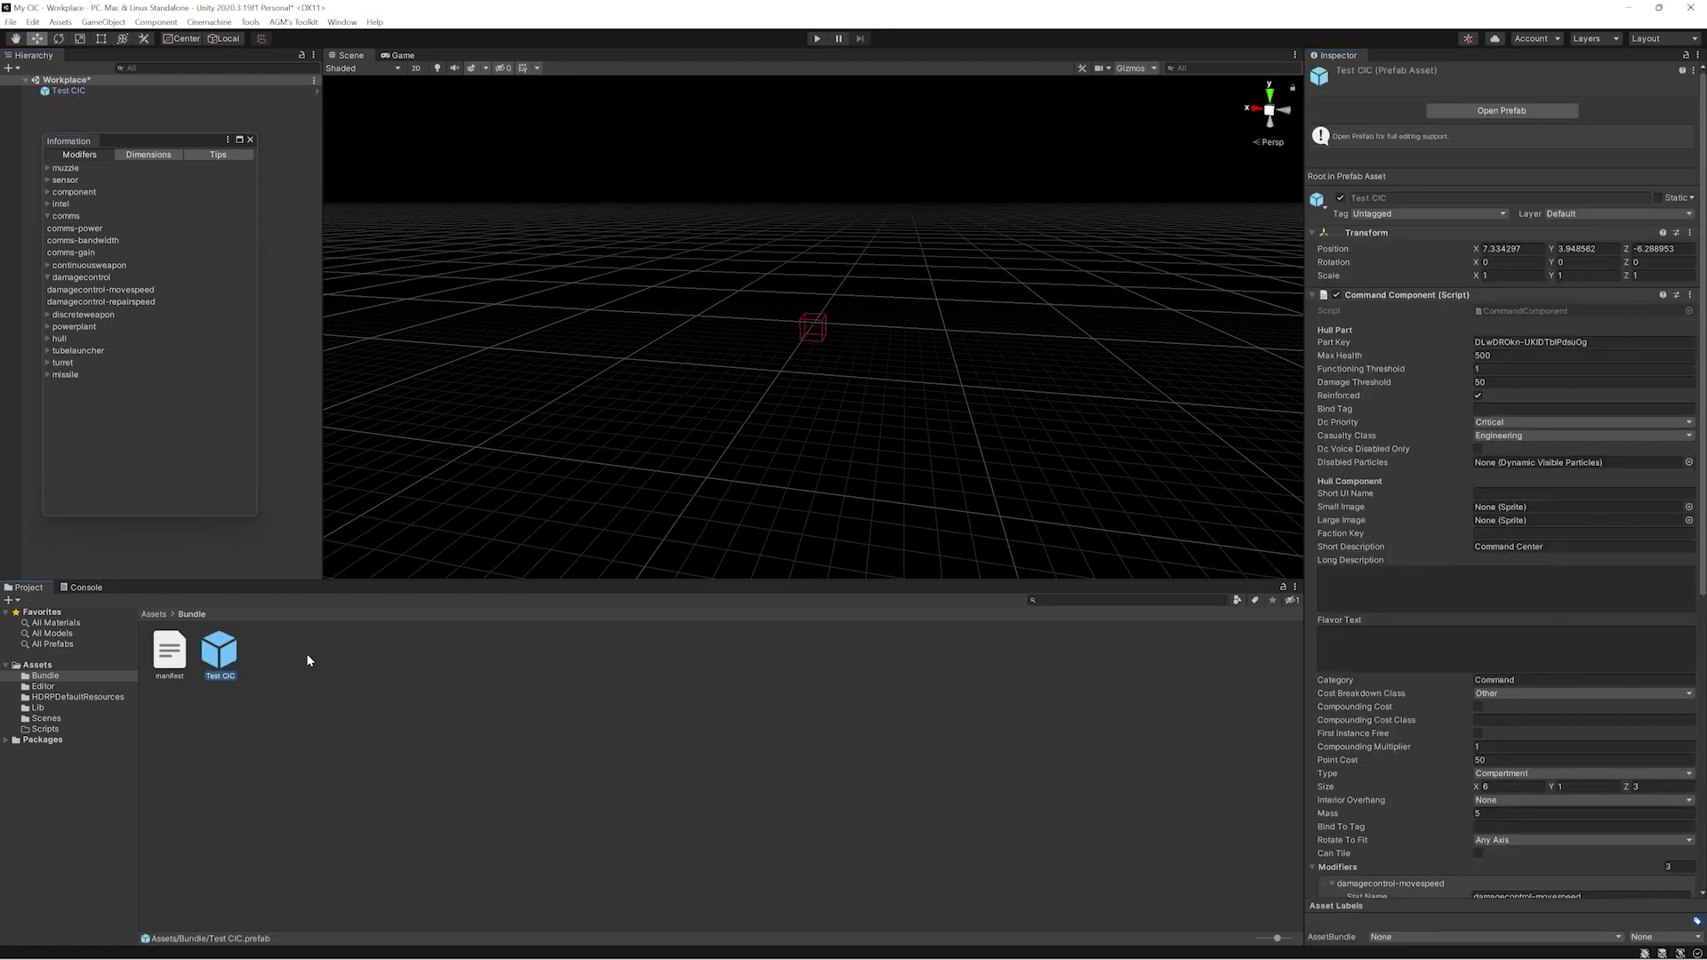
- Delete the Test CIC object from the Workplace scene and save the scene
left_click(210, 90)
key("Delete")
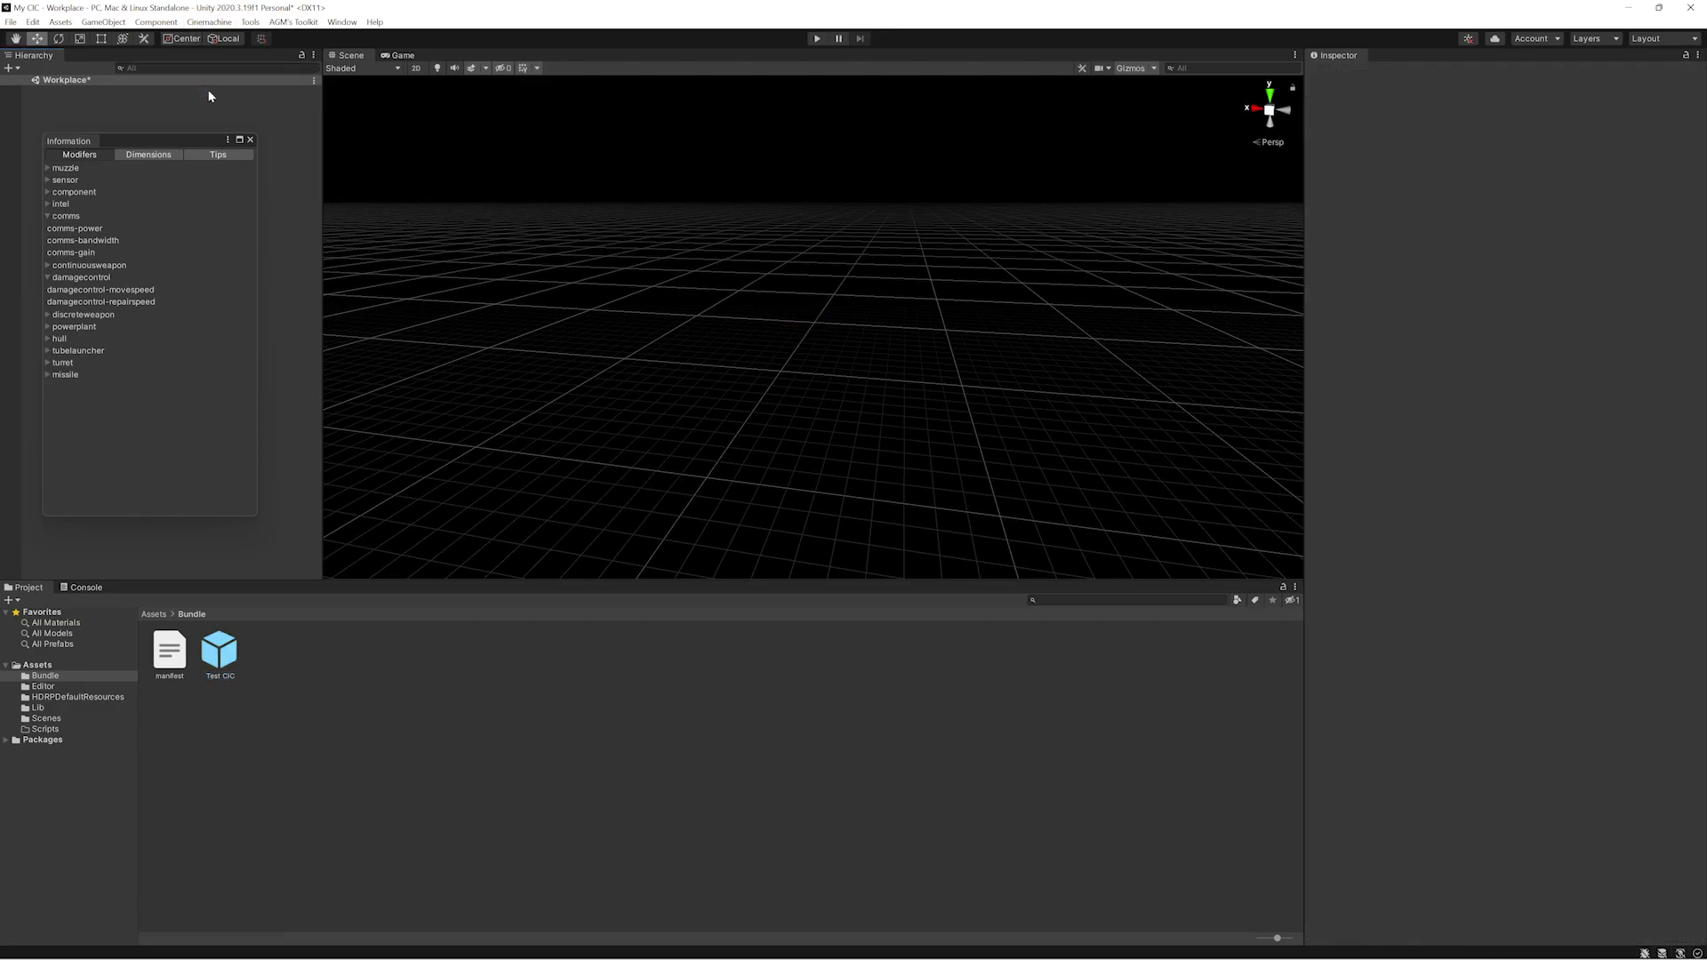
key("ctrl+s")
left_click(220, 658)
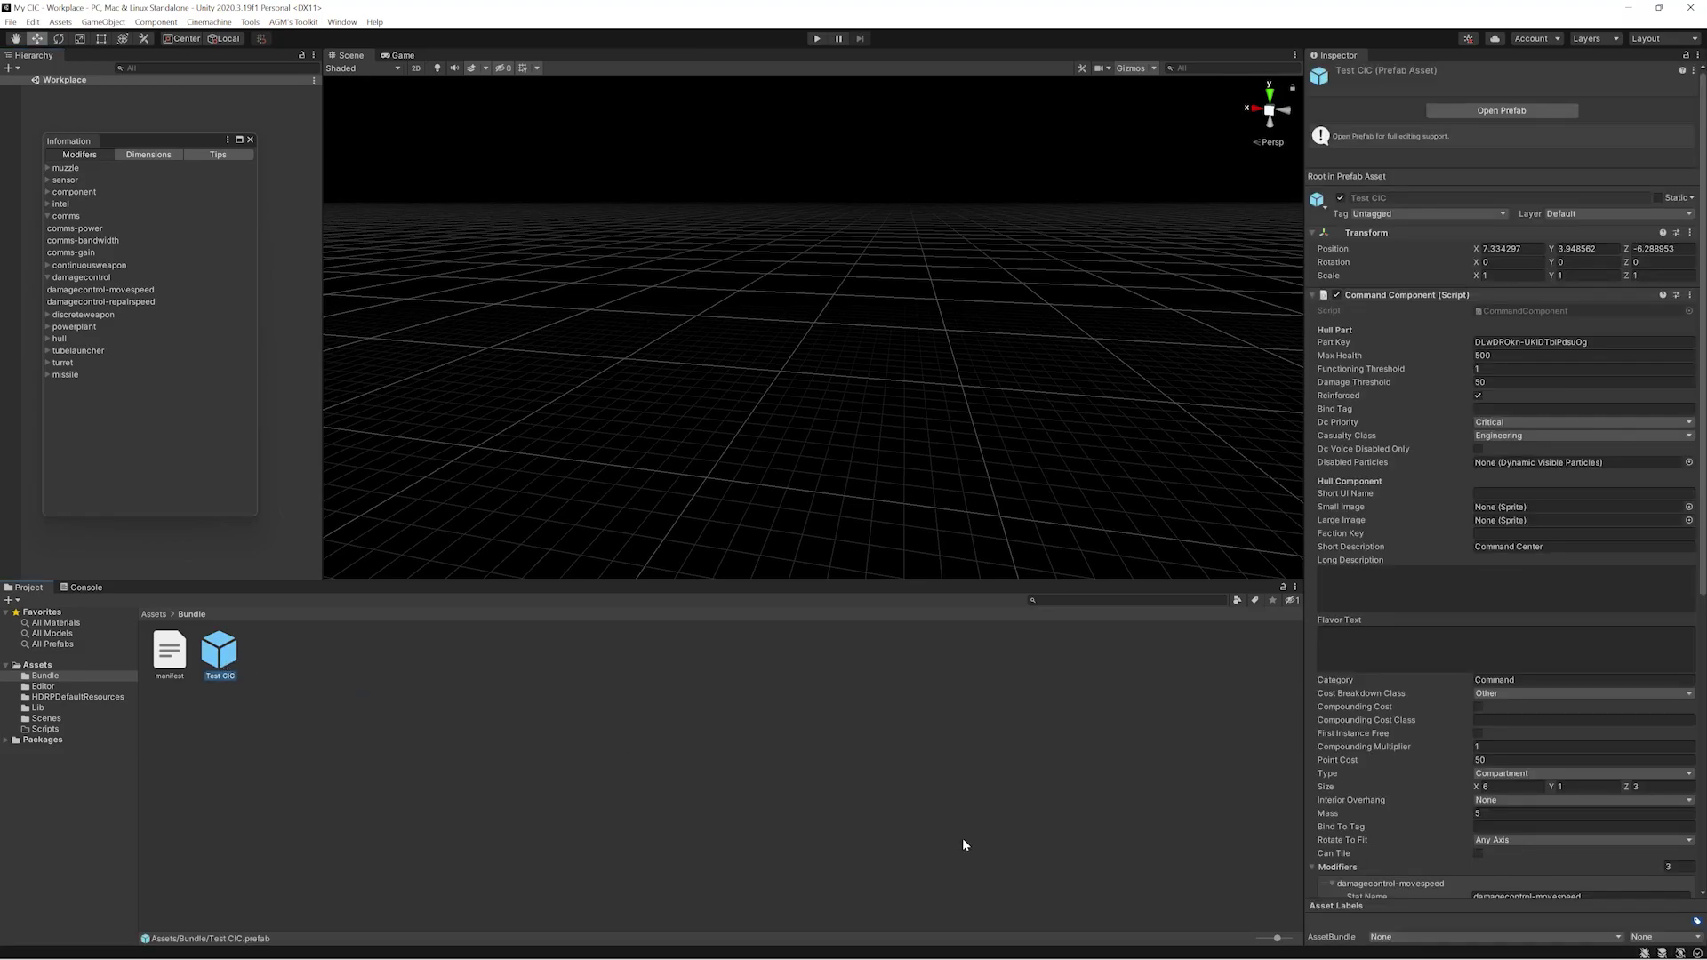
left_click(1389, 939)
left_click(1373, 903)
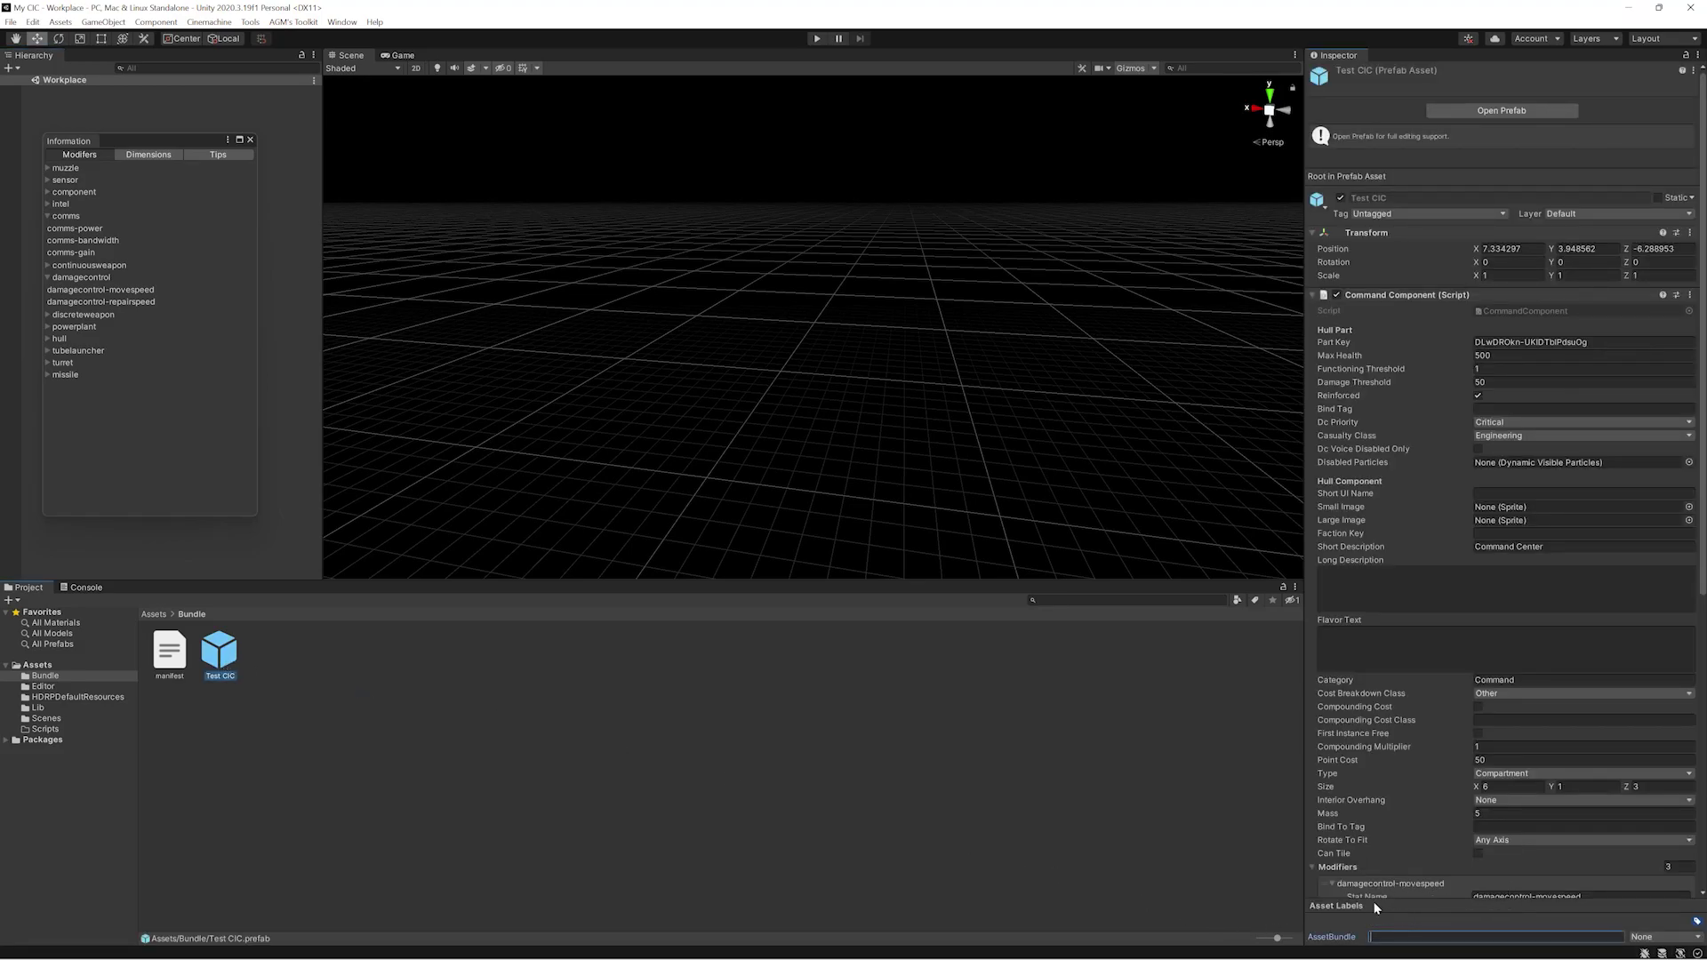
key("e")
key("t")
left_click(1096, 810)
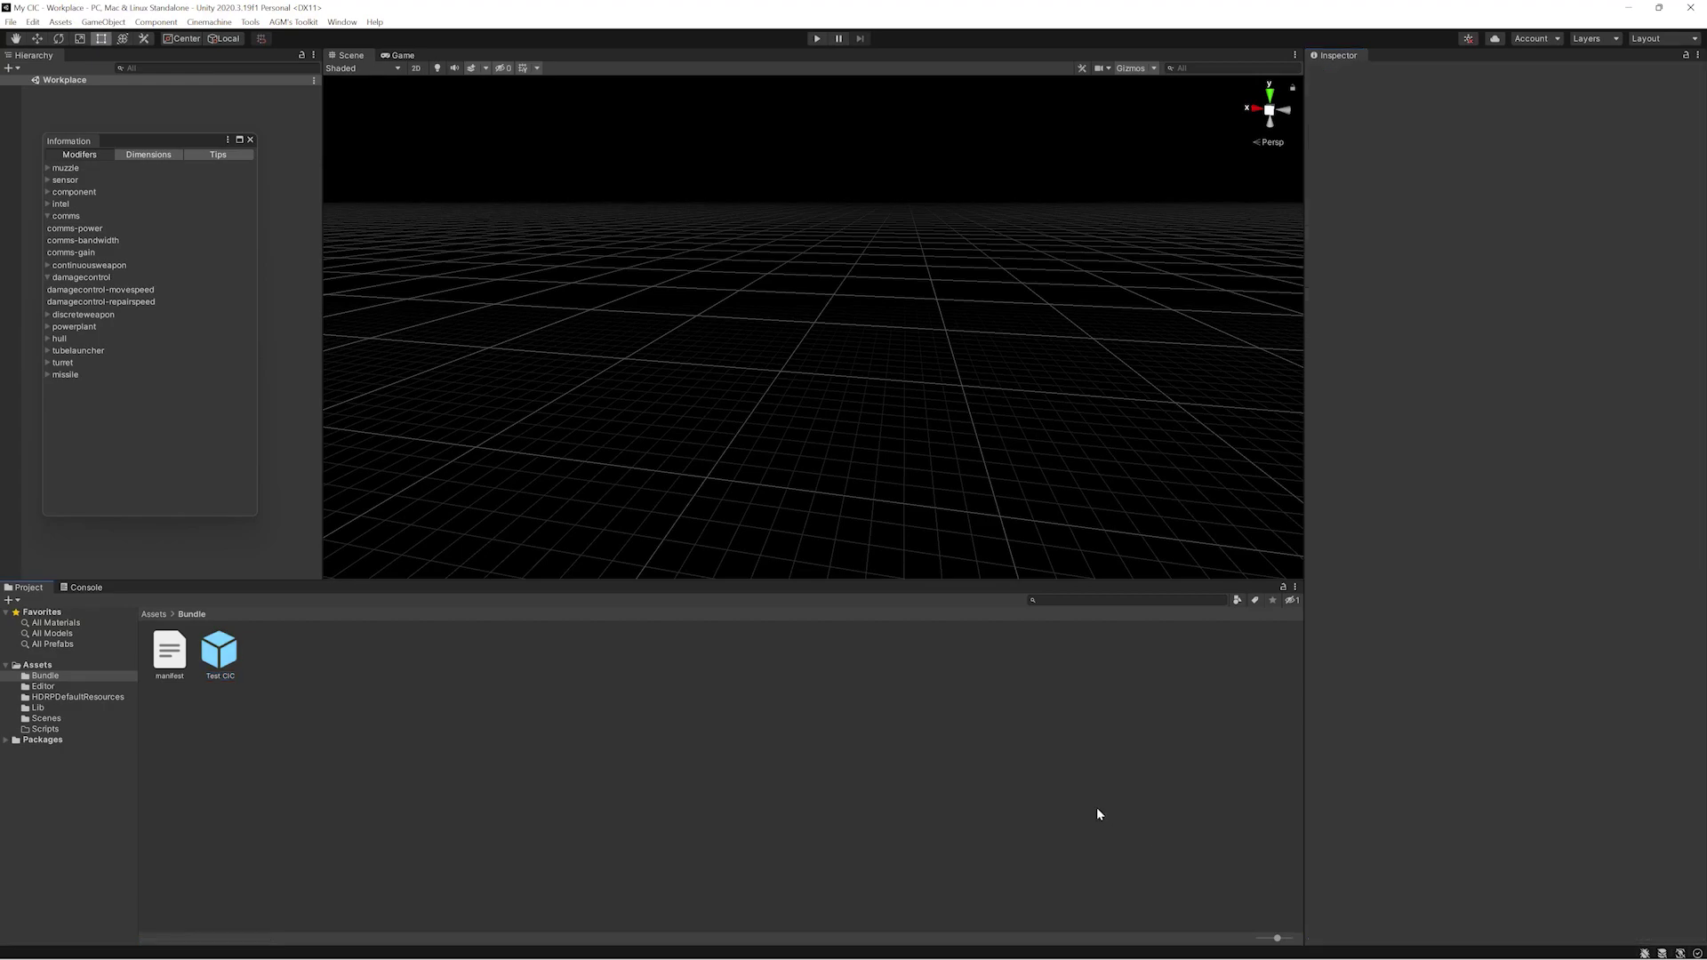
- Assign the Test CIC prefab to a new asset bundle named TestCIC
left_click(223, 672)
left_click(1401, 936)
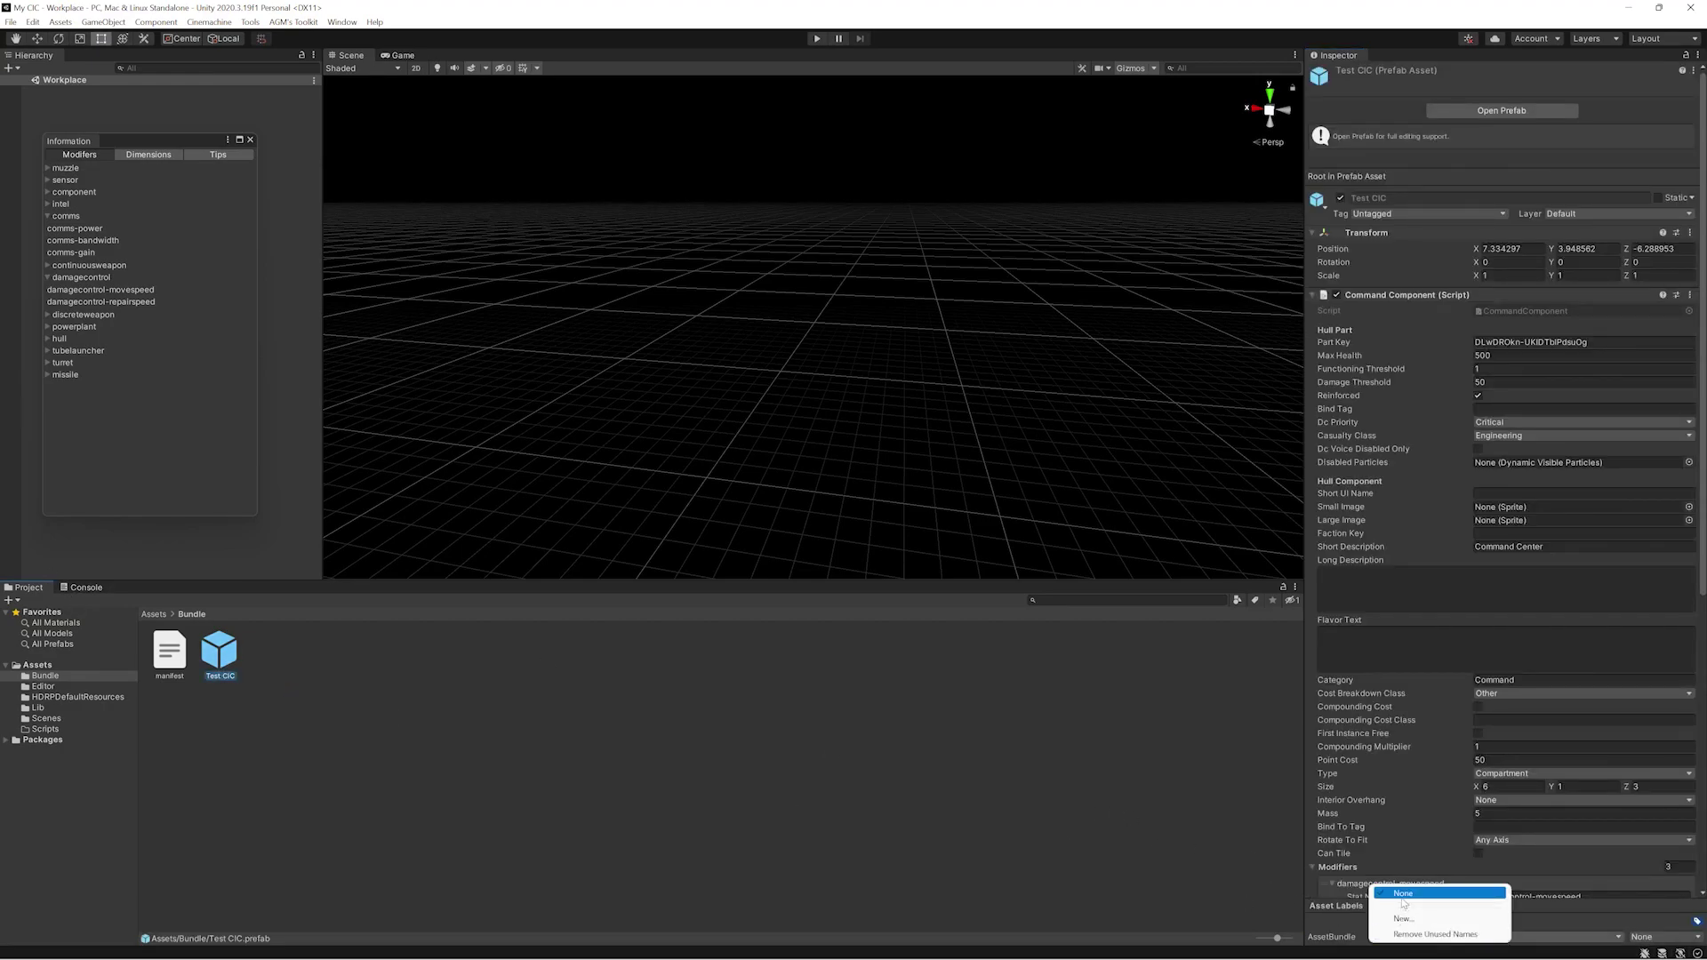
left_click(1402, 918)
type("TestCic")
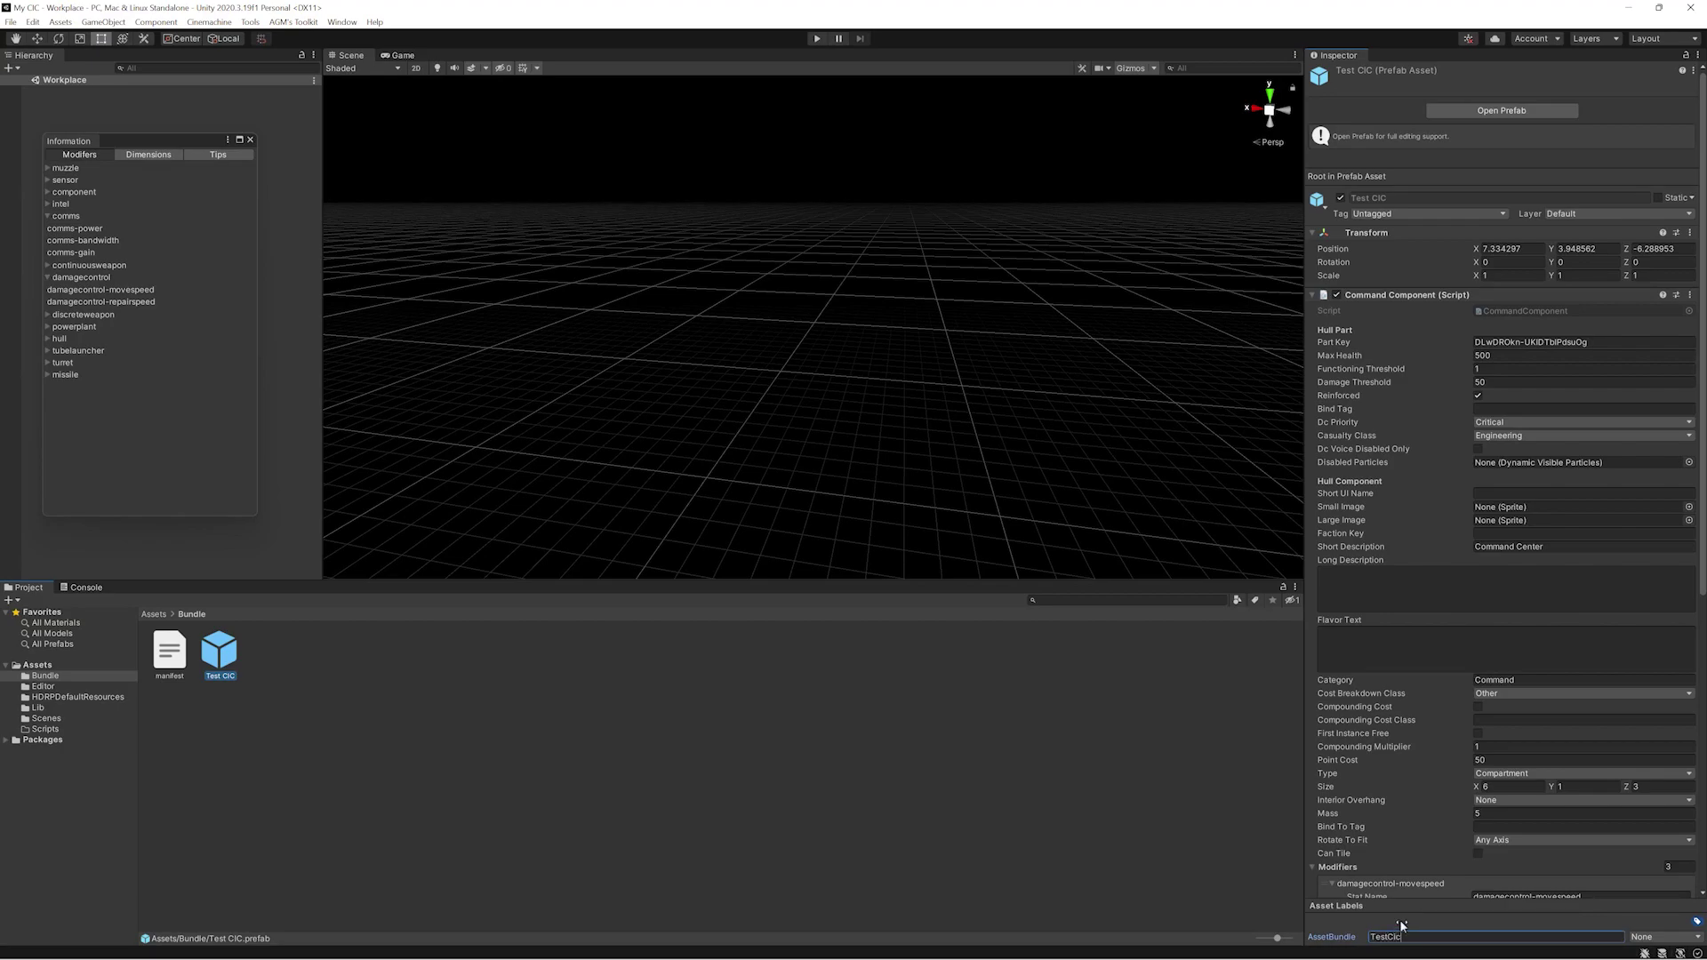
key("BackSpace")
key("BackSpace")
type("CIC")
key("Return")
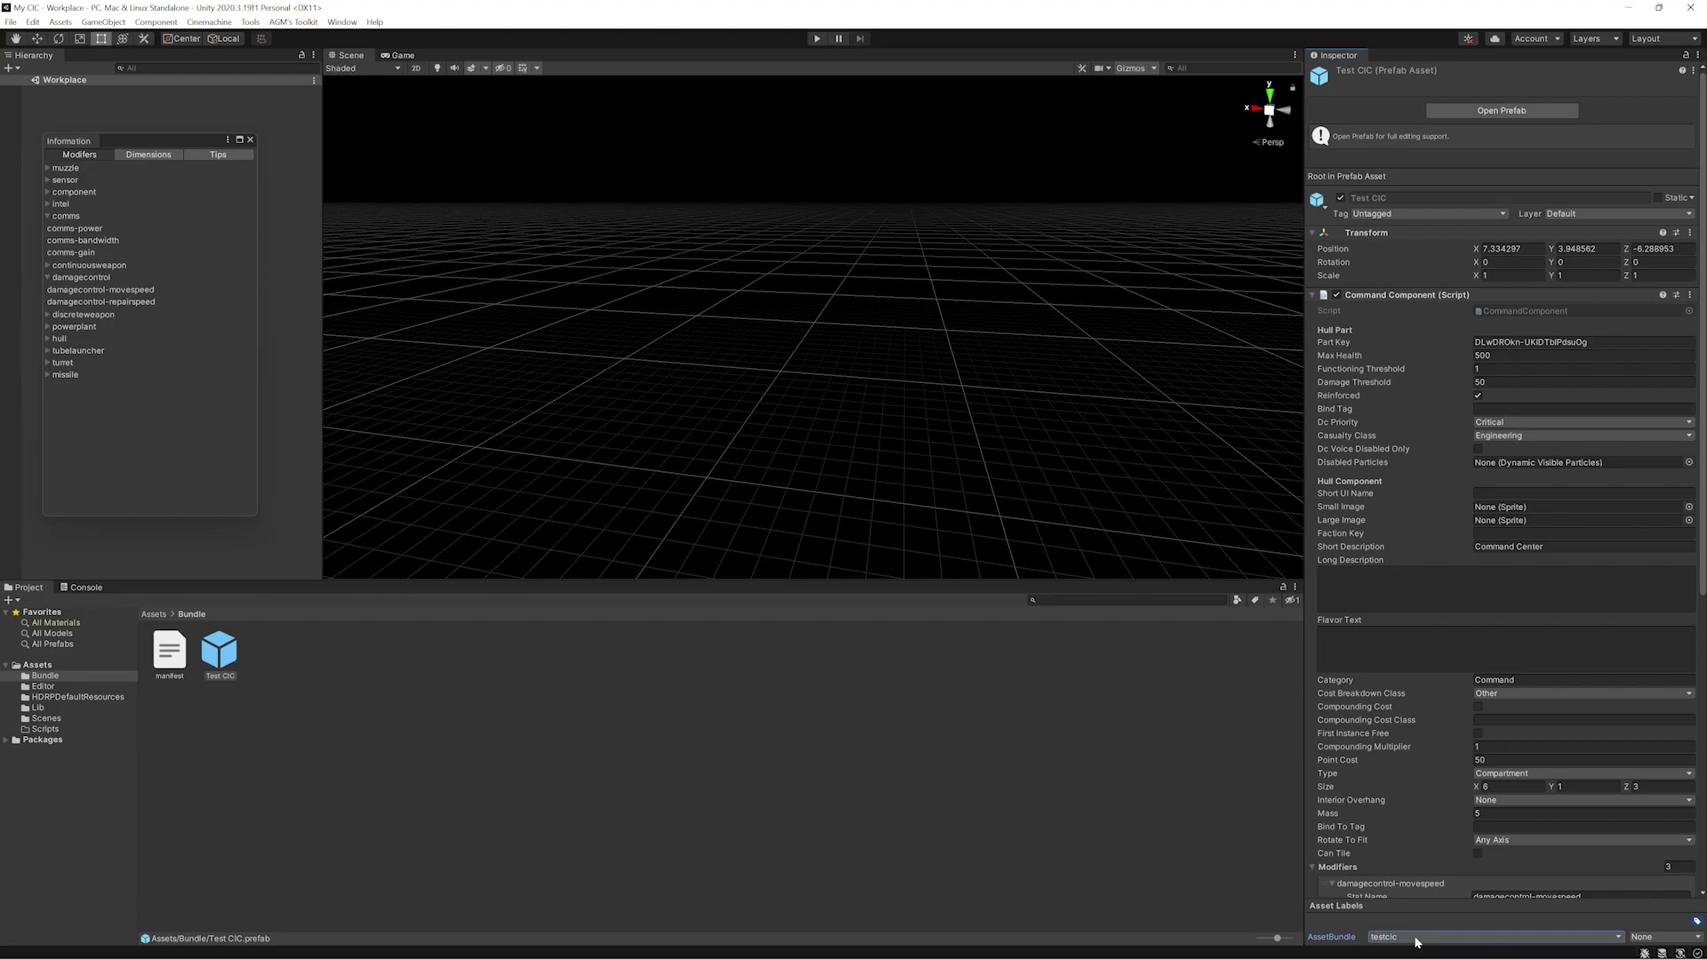
- Open the bundle's manifest file in the code editor and change its Namespace to TestCIC
left_click(161, 658)
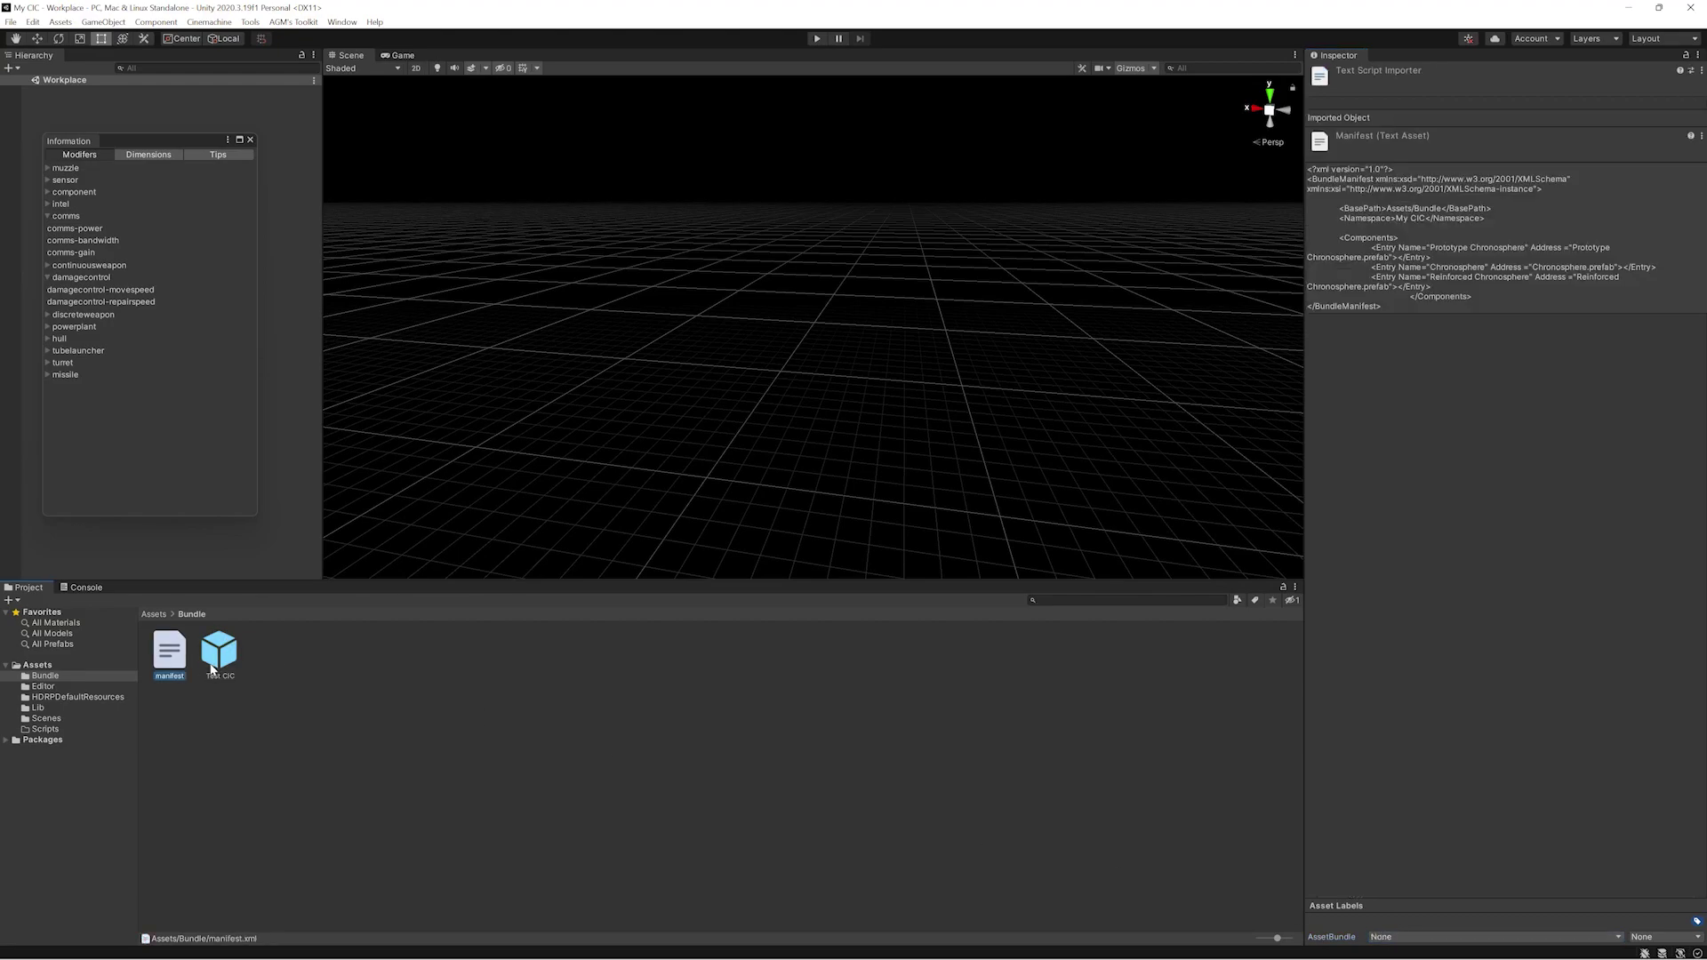
double_click(169, 653)
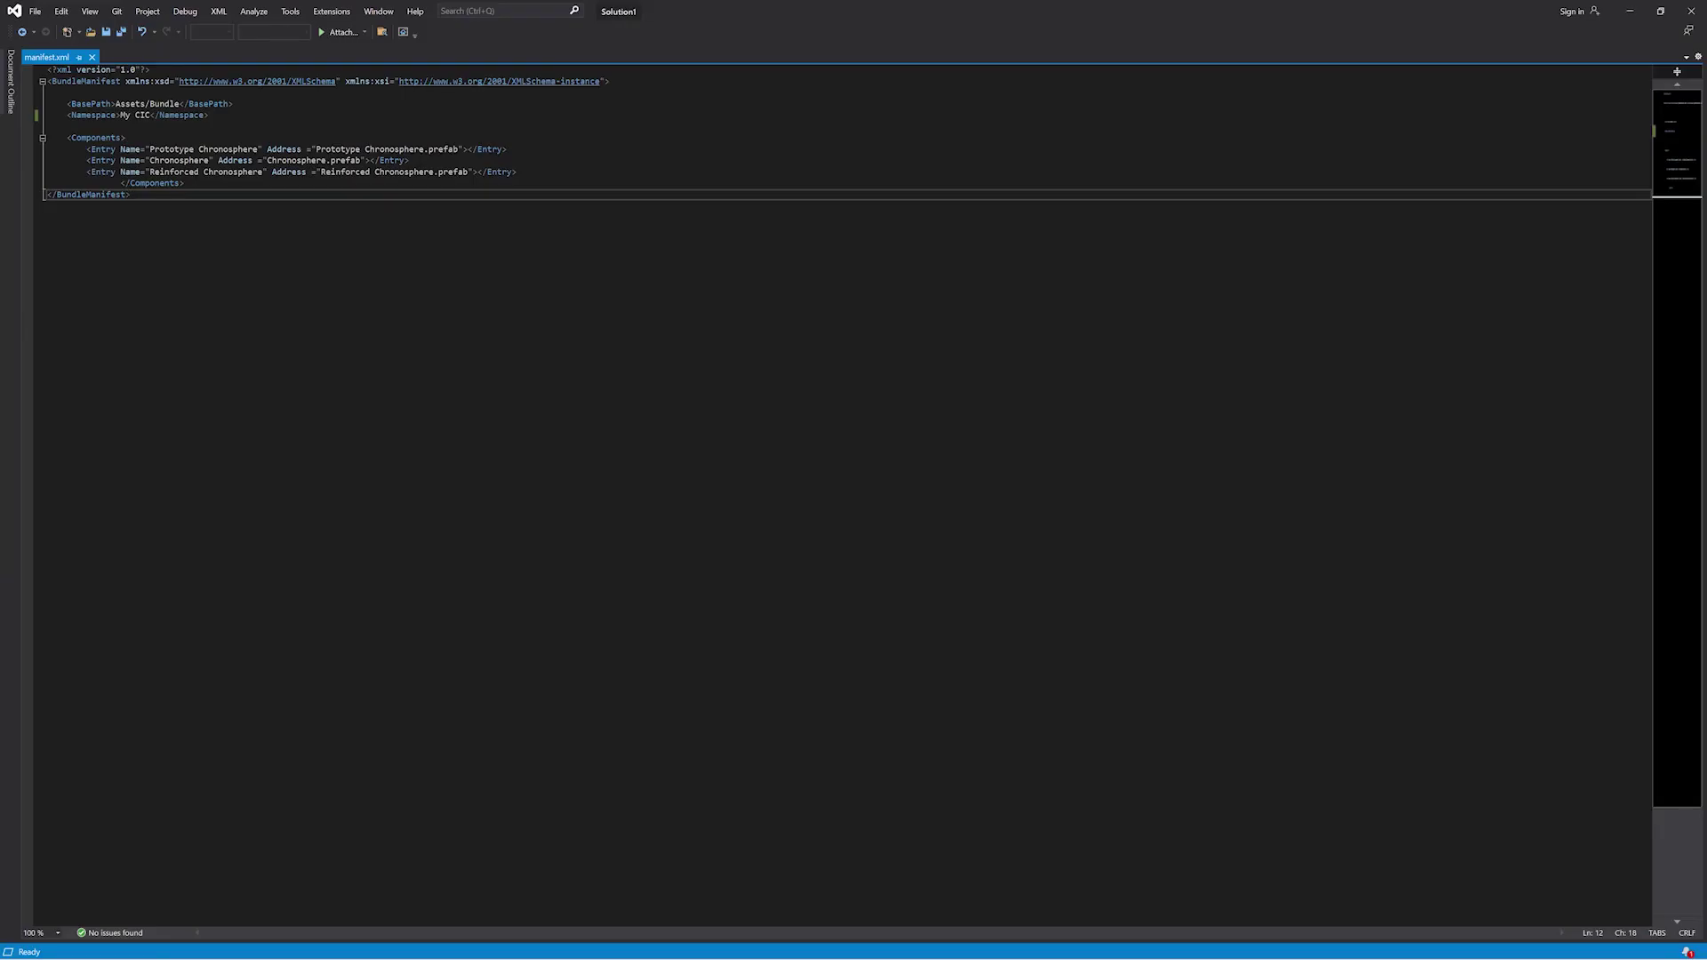
left_click_drag(151, 116, 124, 116)
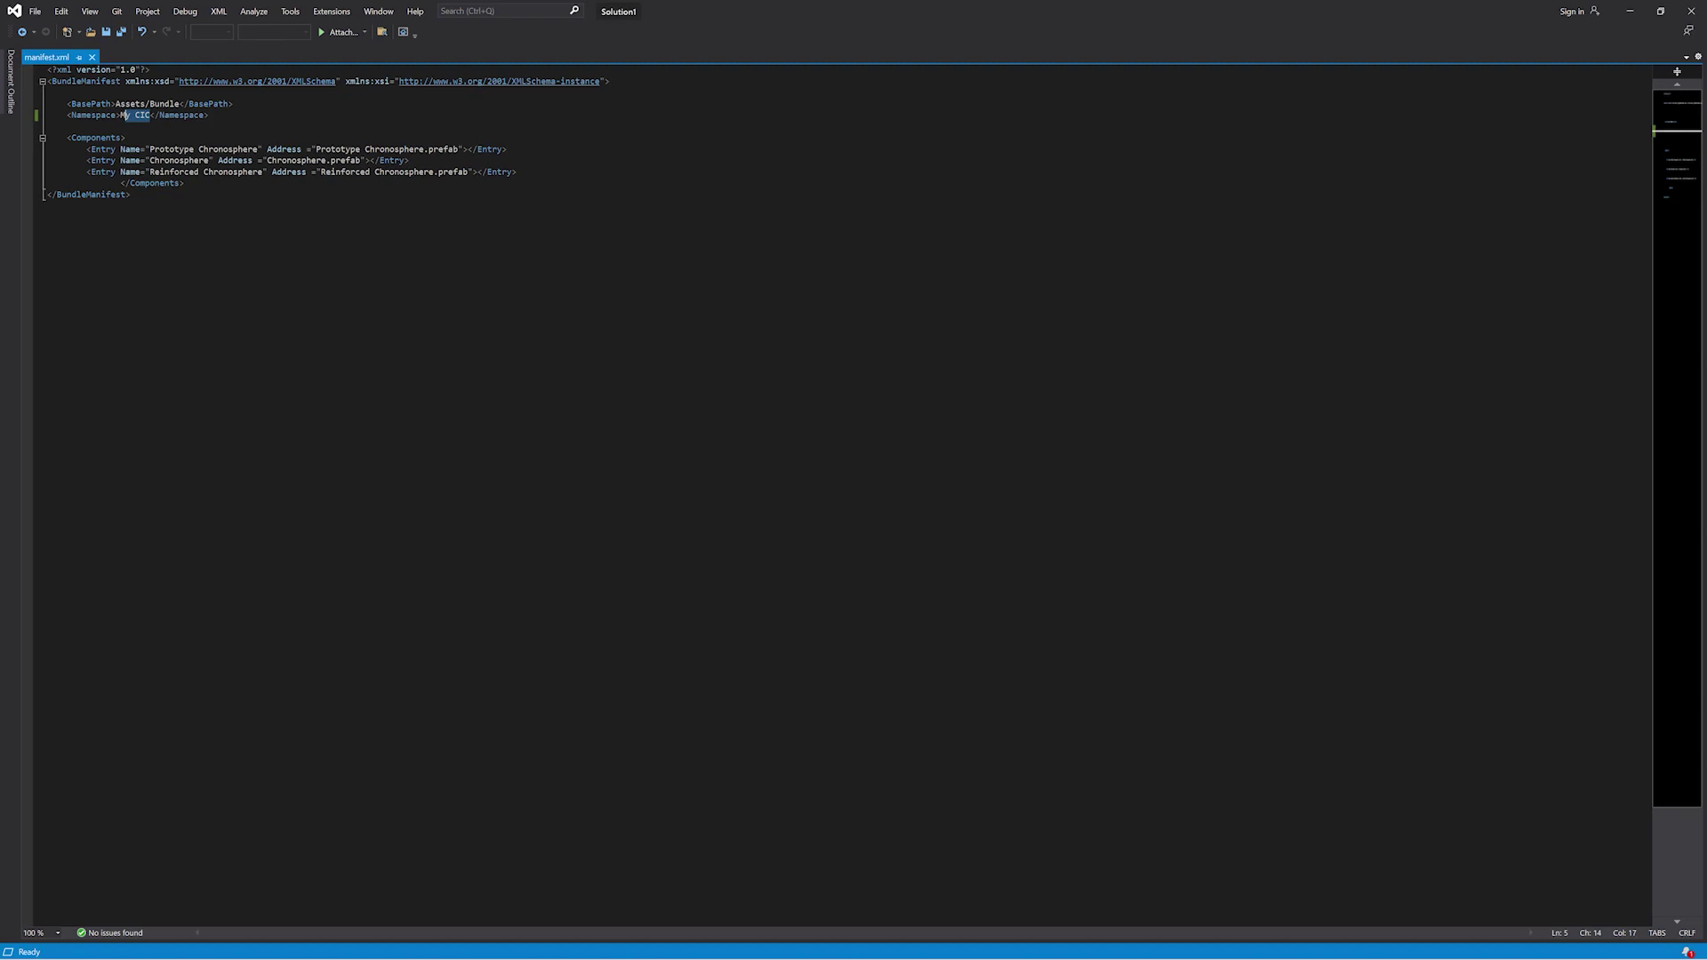
key("BackSpace")
key("BackSpace")
type("TestCIC")
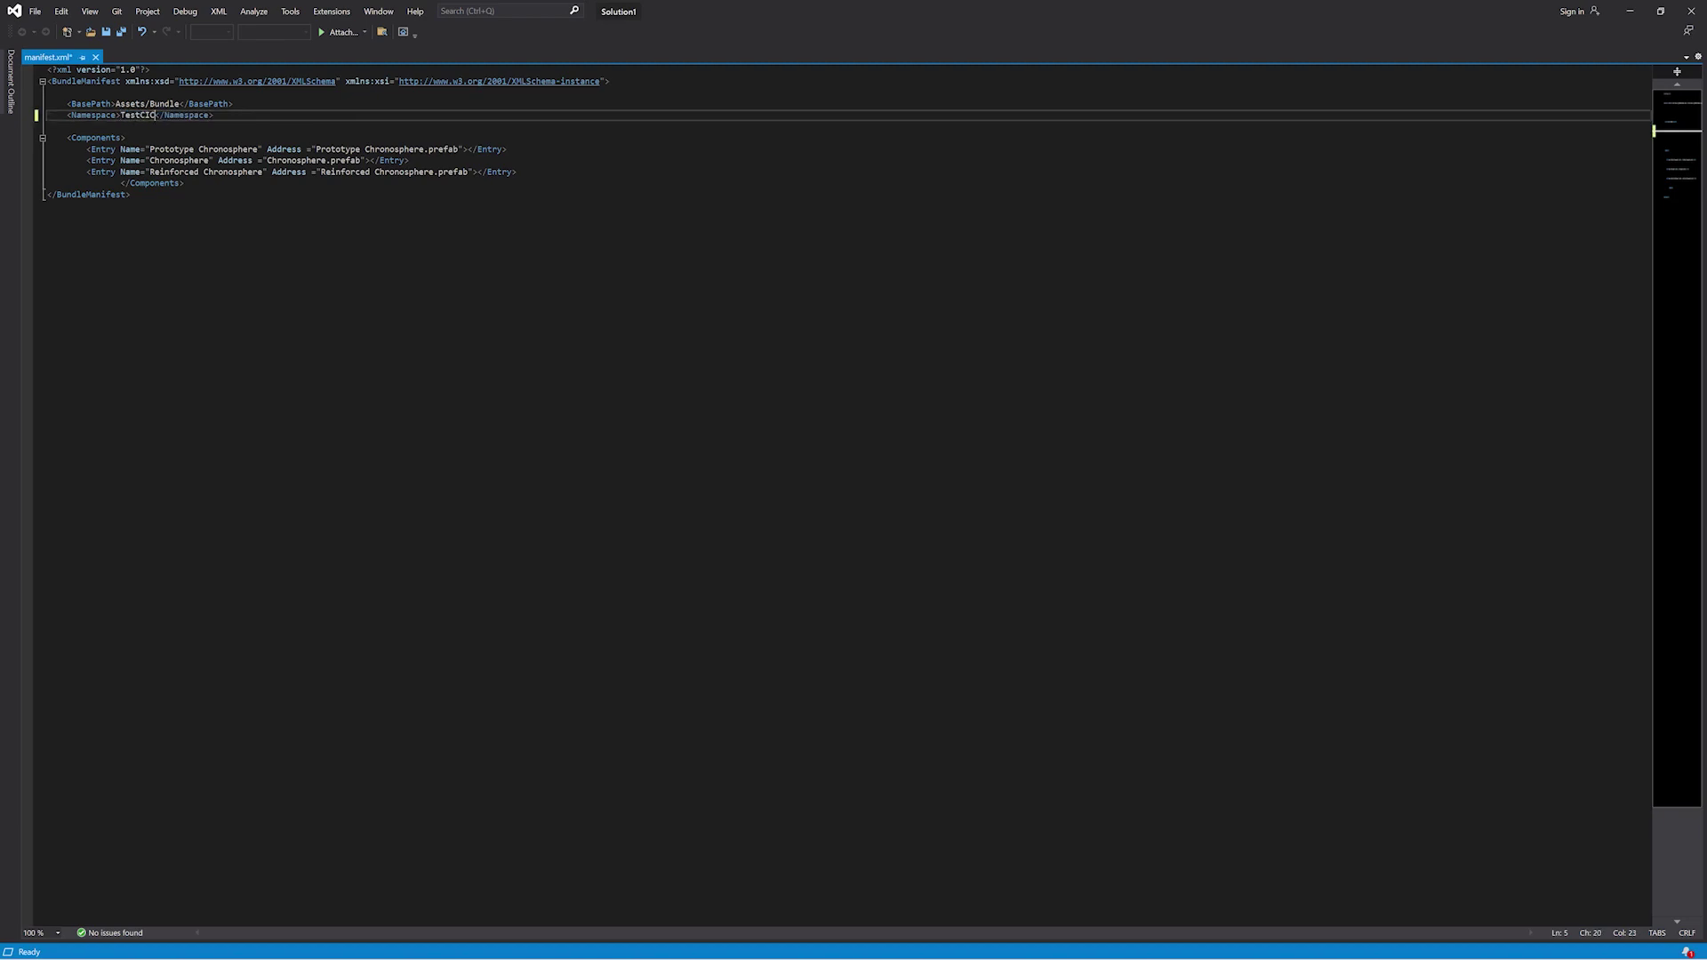
- Change the manifest's first component entry to the name Test CIC and the address Test CIC.prefab
key("alt+Tab")
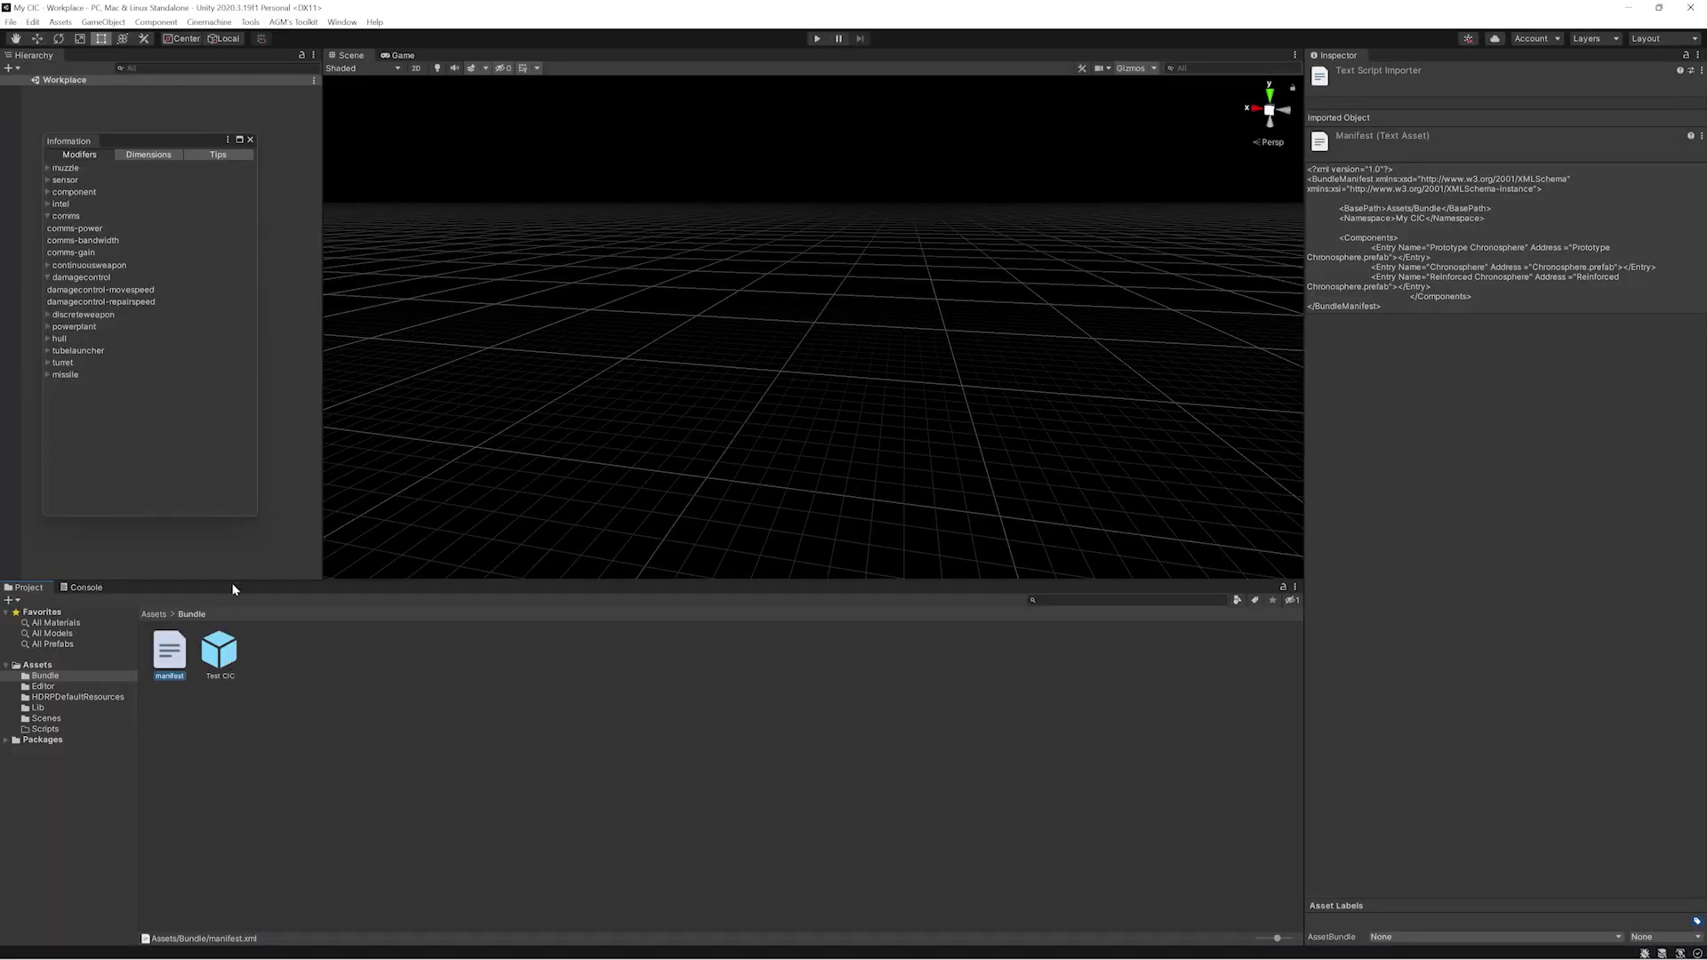
key("alt+Tab")
left_click_drag(149, 149, 259, 148)
type("Test CIC")
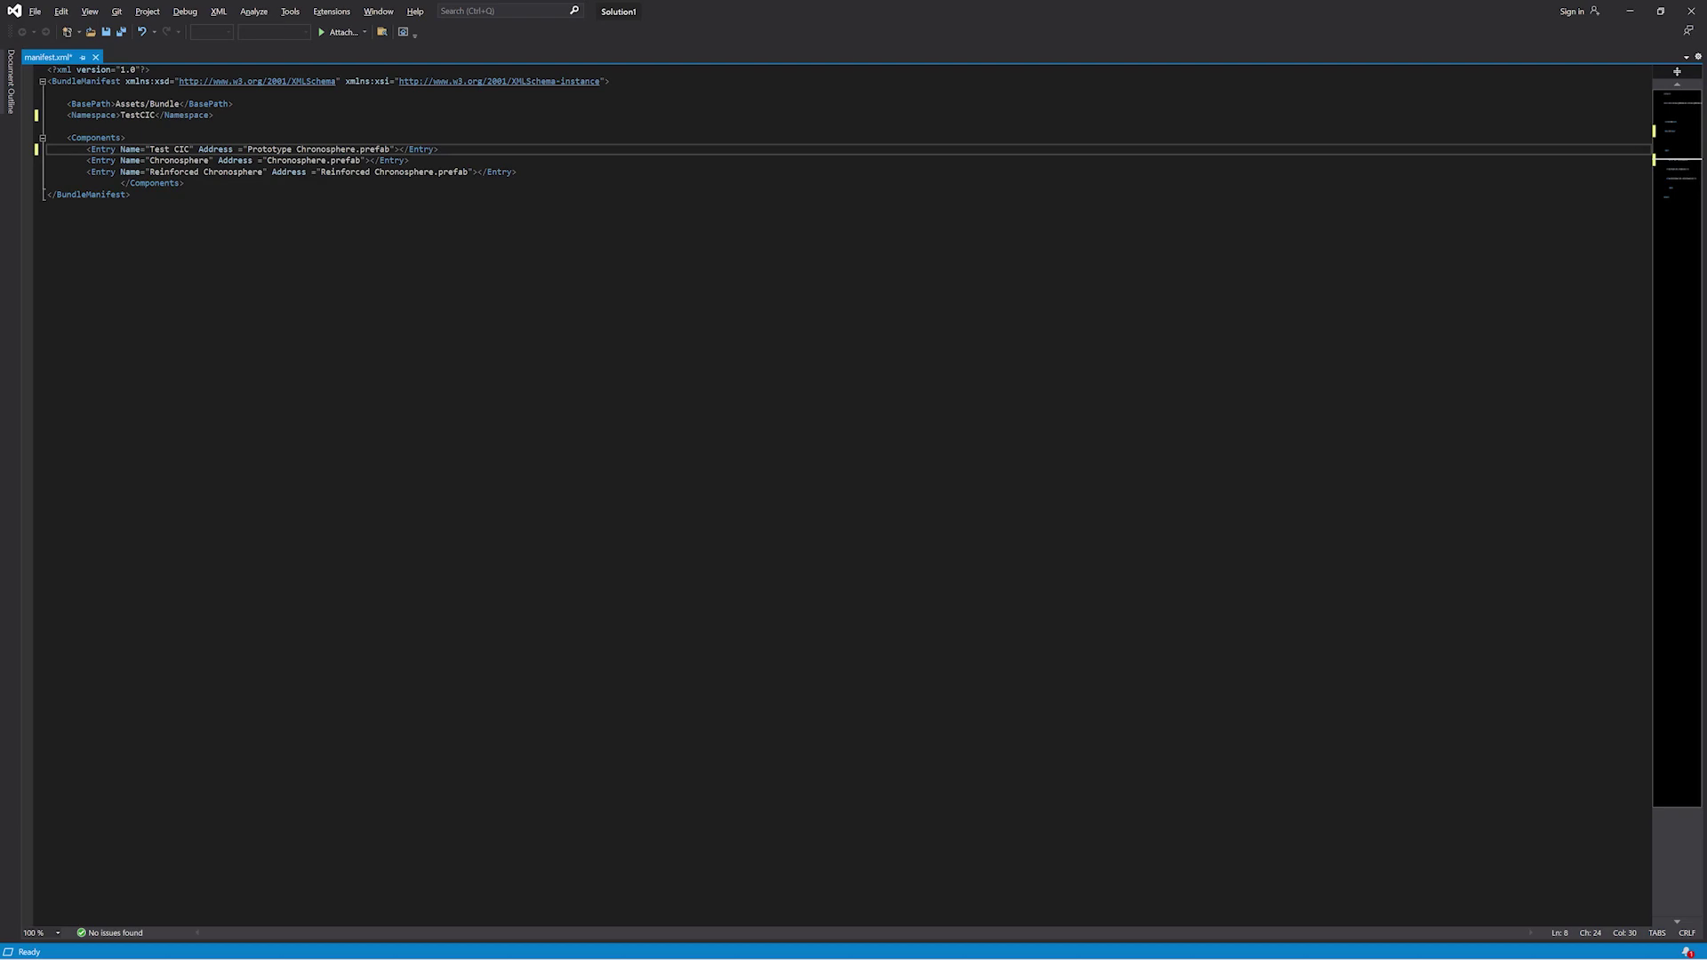
left_click_drag(247, 149, 354, 150)
type("Test CIC")
- Delete the two remaining Chronosphere entries from the manifest and save the file
left_click_drag(515, 171, 40, 160)
key("BackSpace")
key("BackSpace")
key("ctrl+End")
key("ctrl+s")
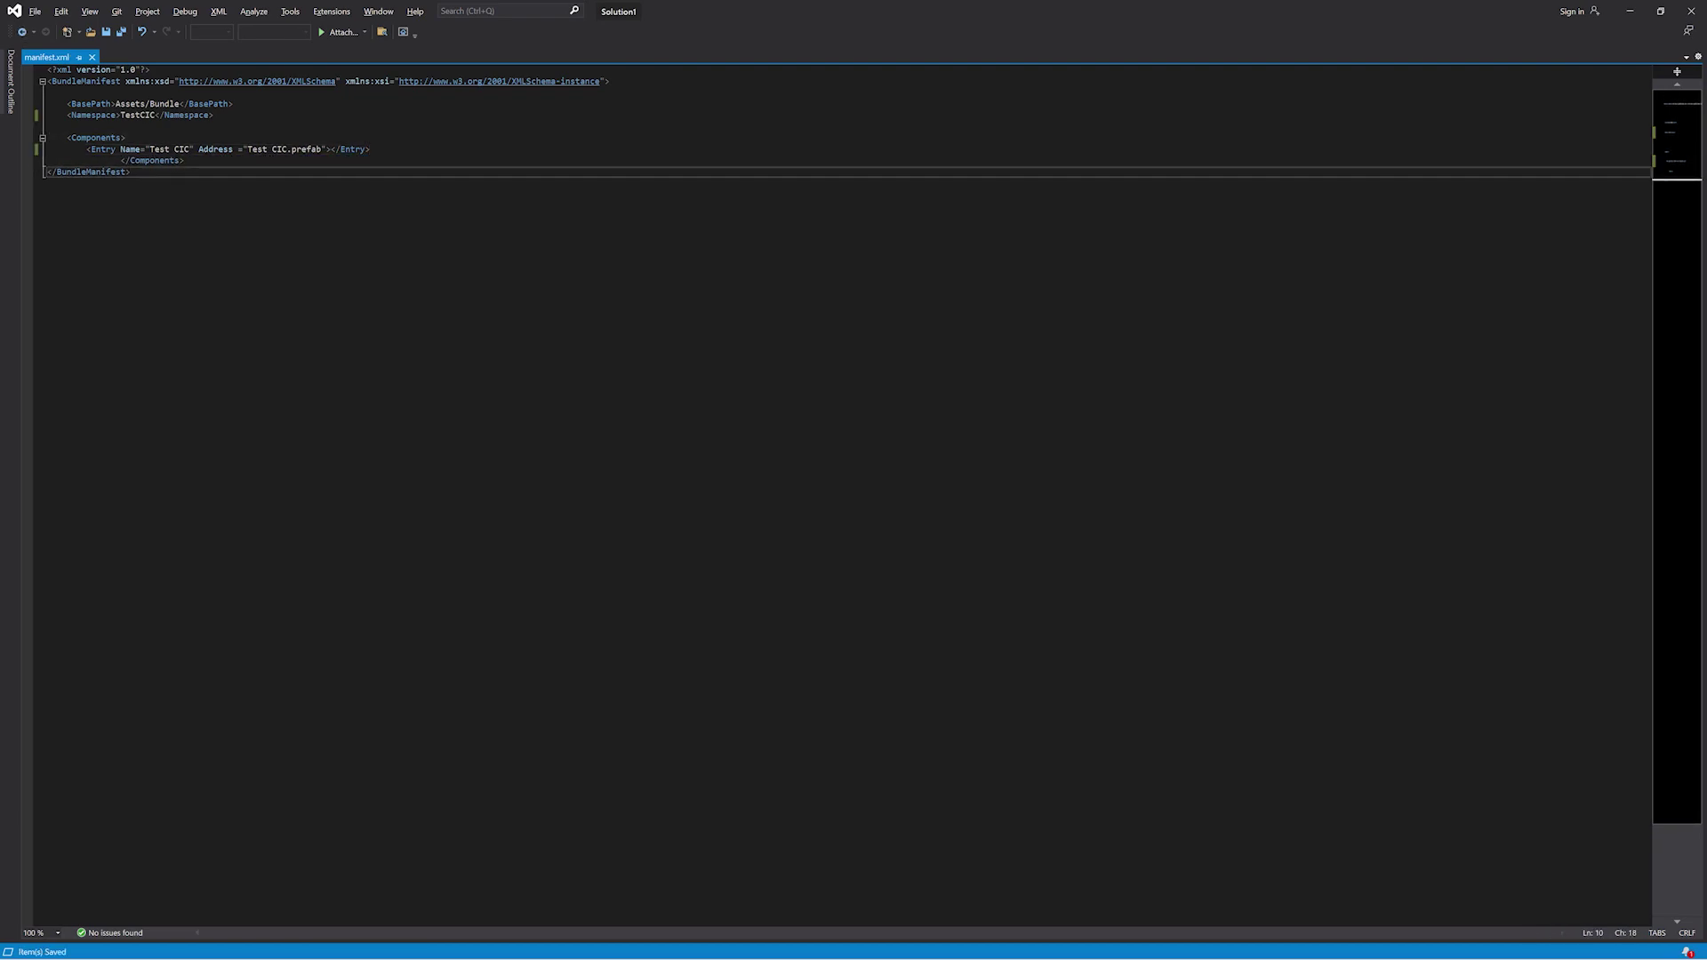
- Switch back to Unity and assign the manifest file to the testcic asset bundle
key("alt+Tab")
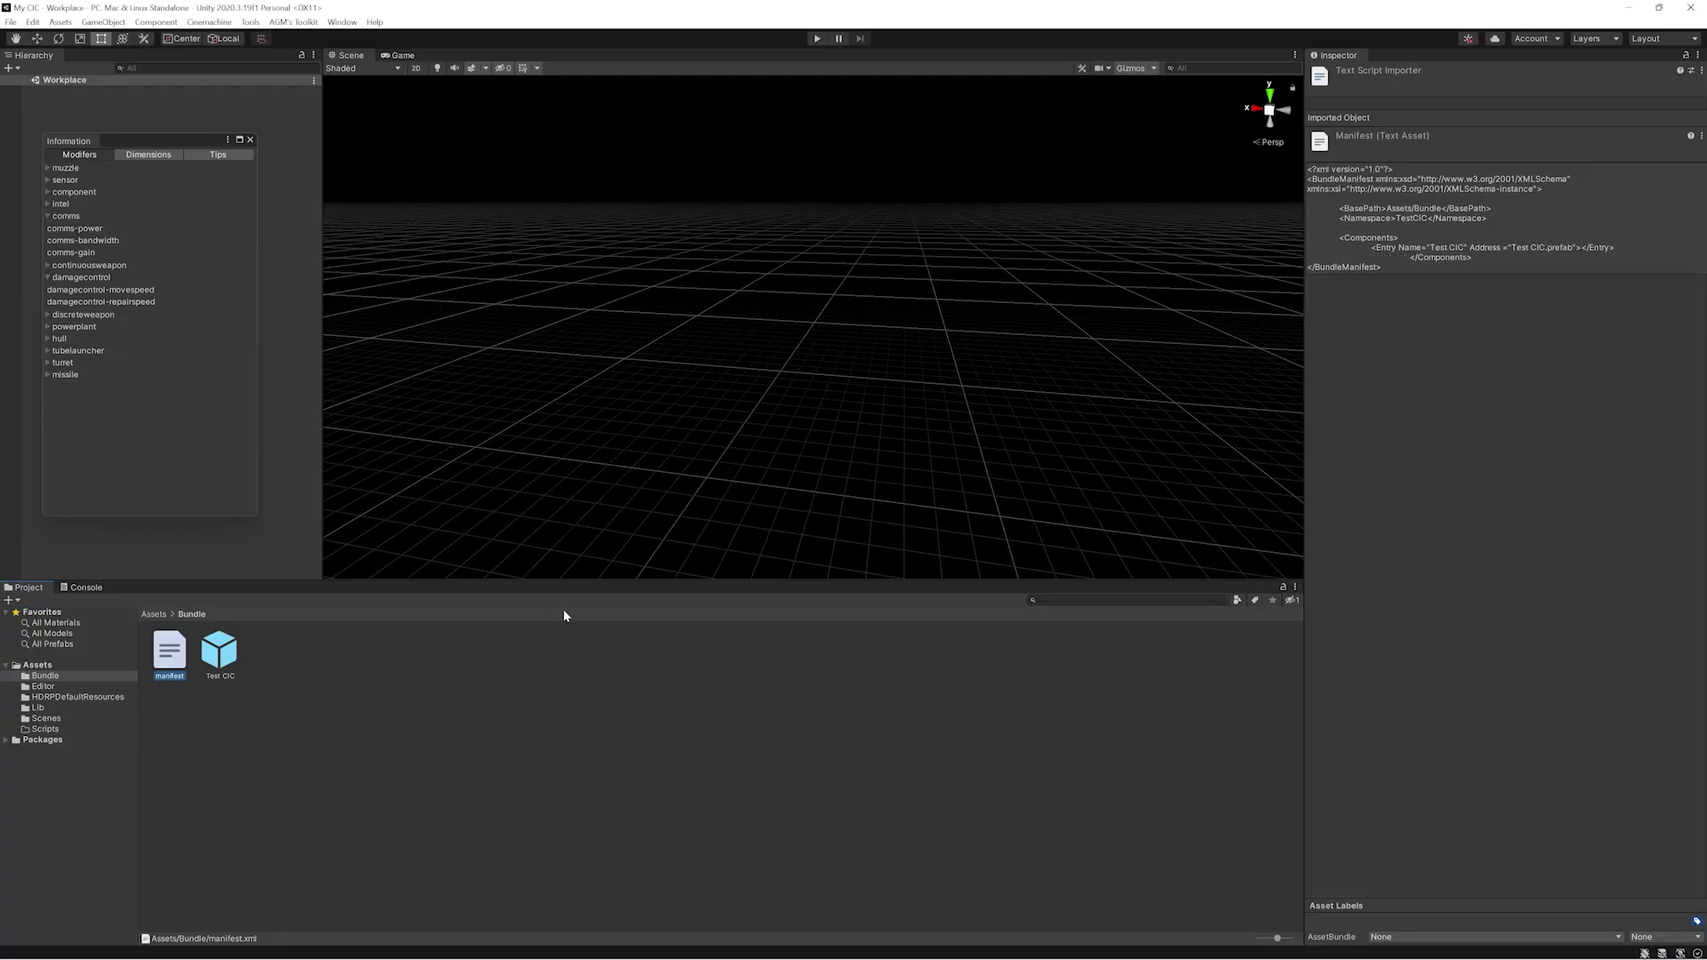
left_click(1435, 936)
left_click(1431, 901)
left_click(473, 659)
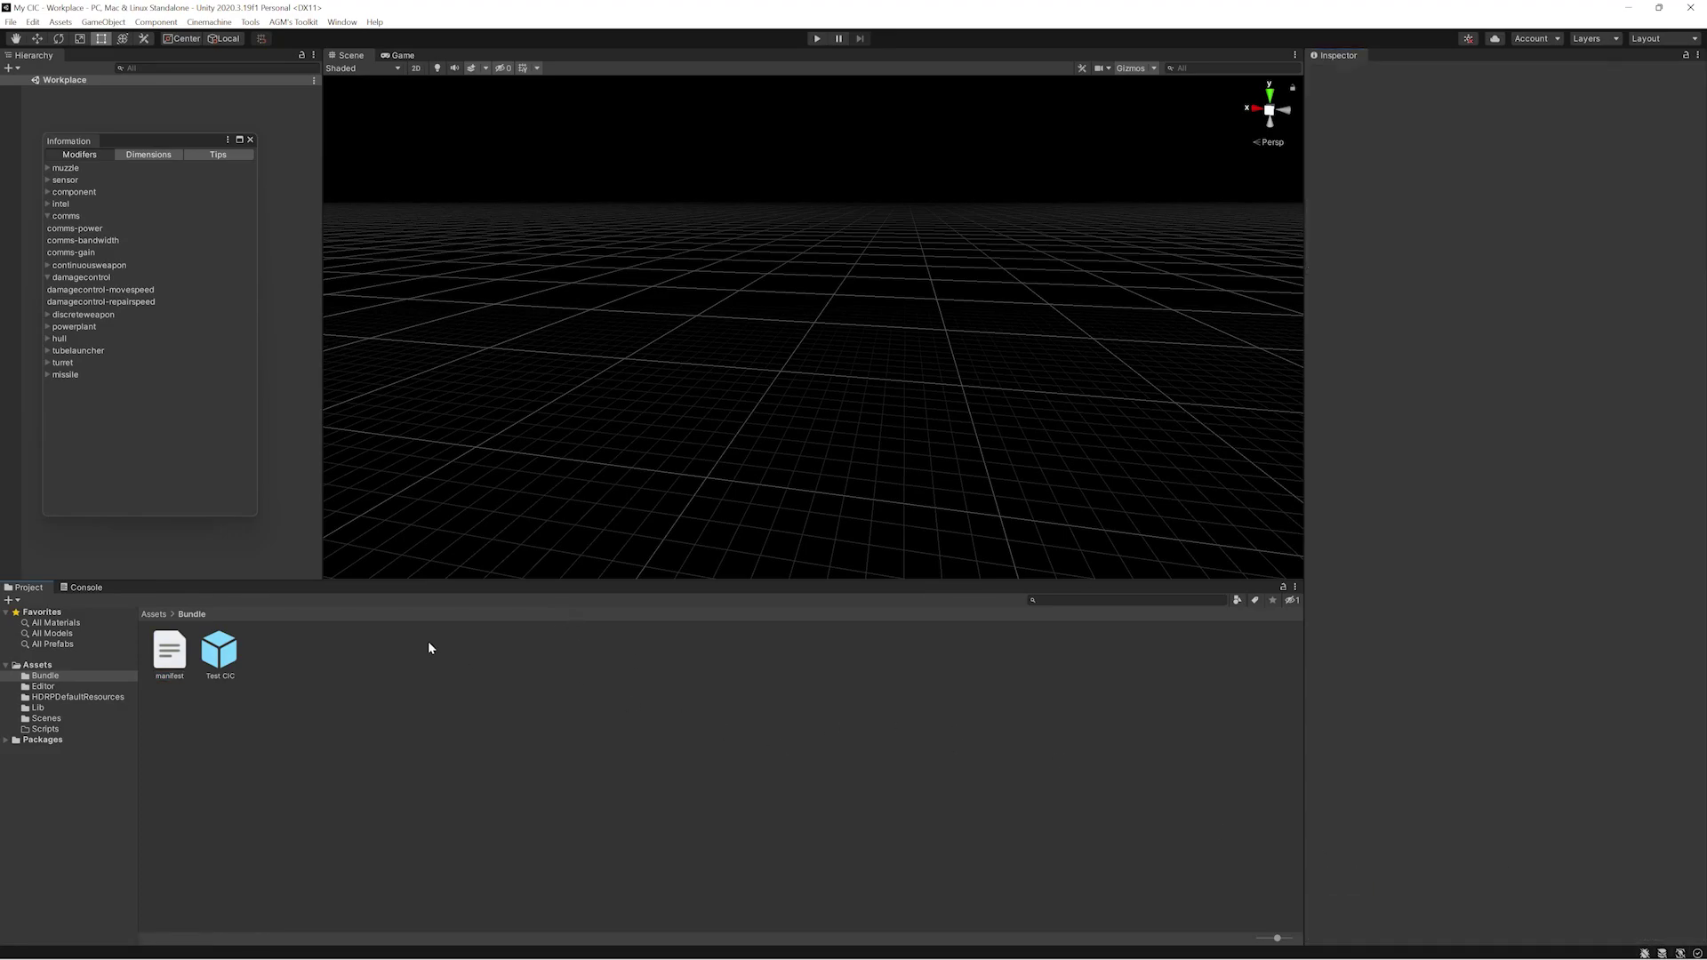
left_click(166, 658)
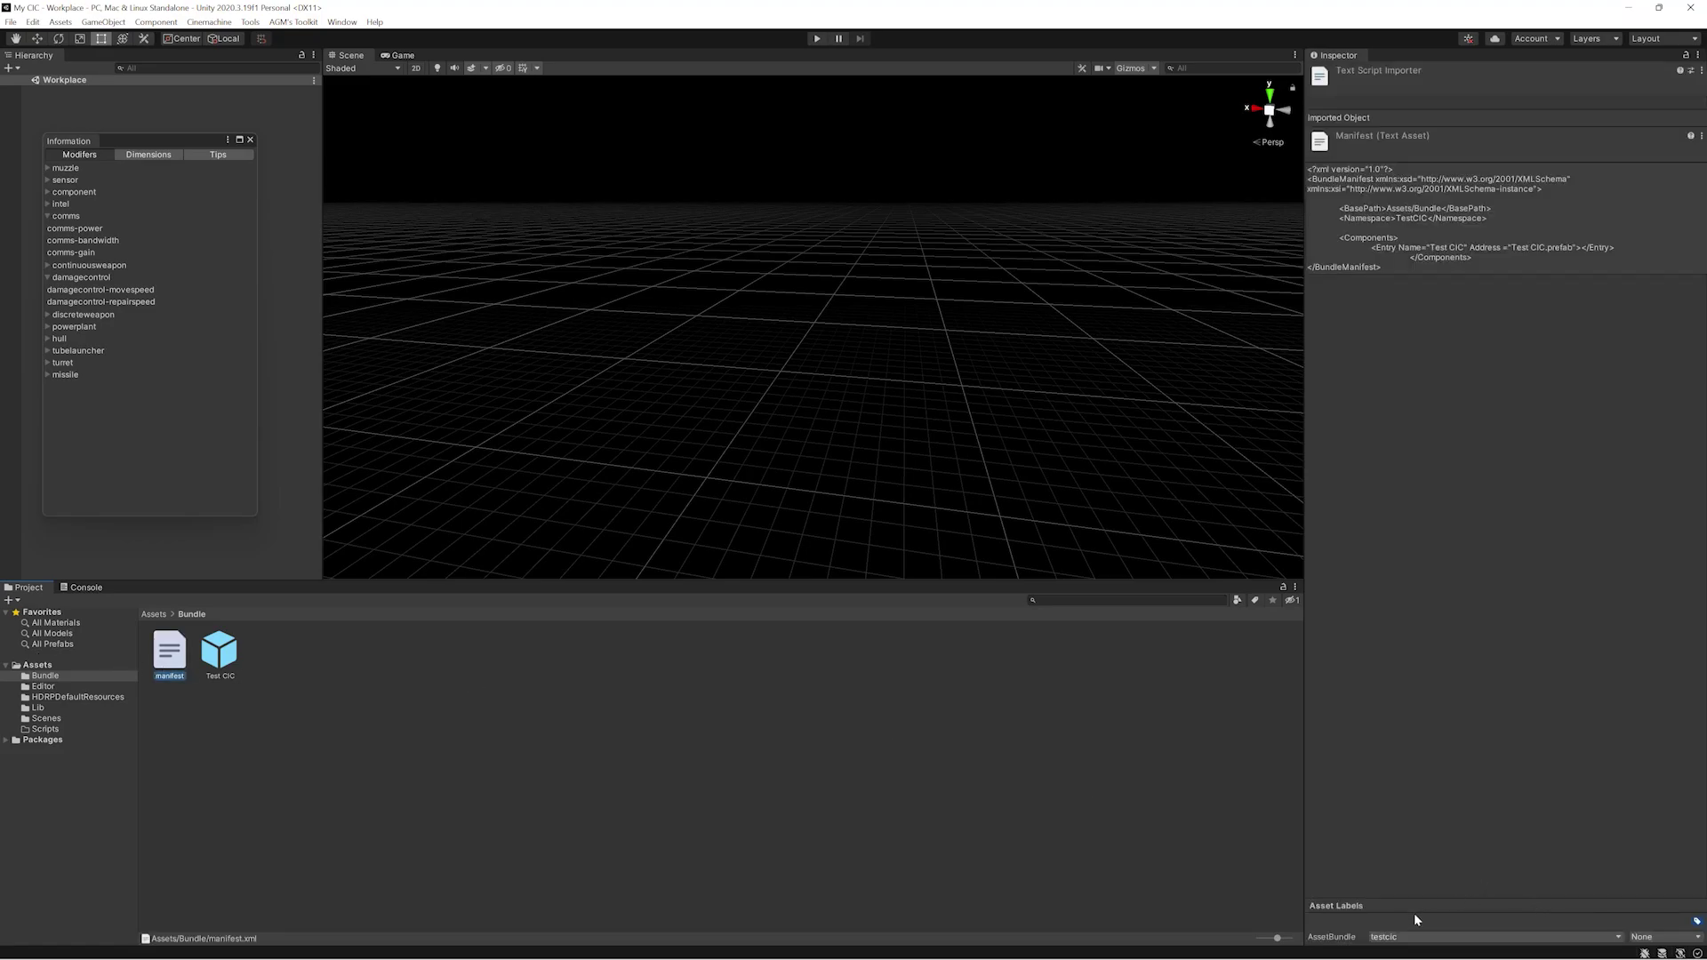
- Build the asset bundles and open the AssetBundles output folder
left_click(808, 755)
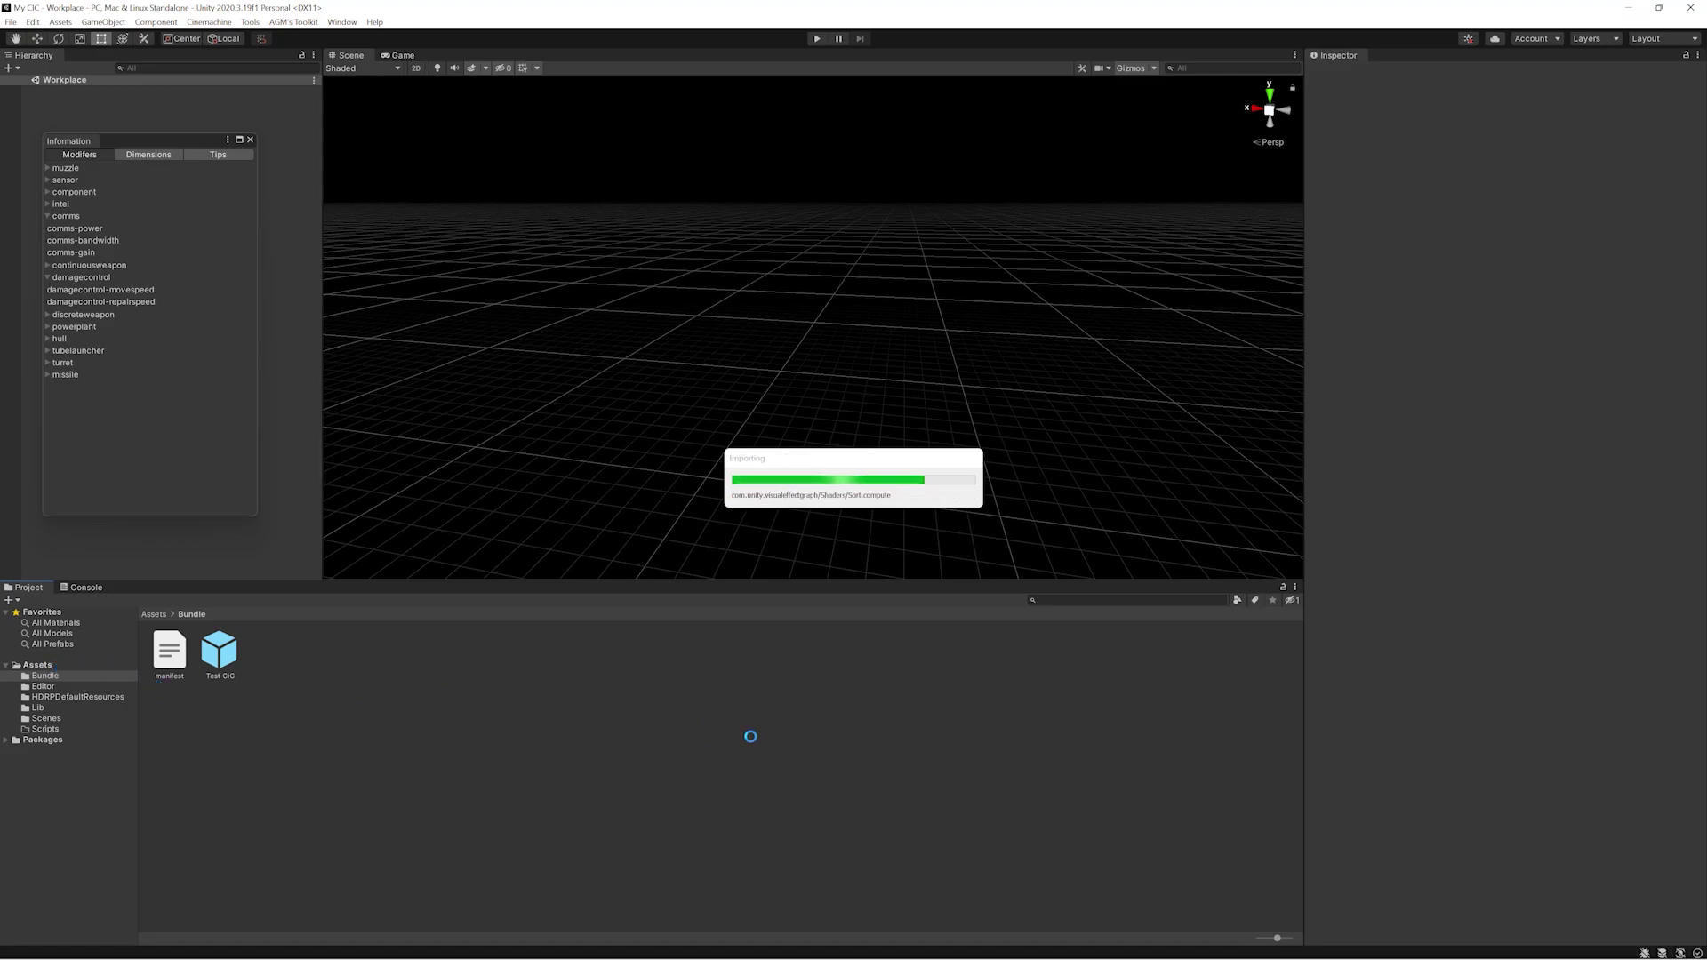
left_click(67, 675)
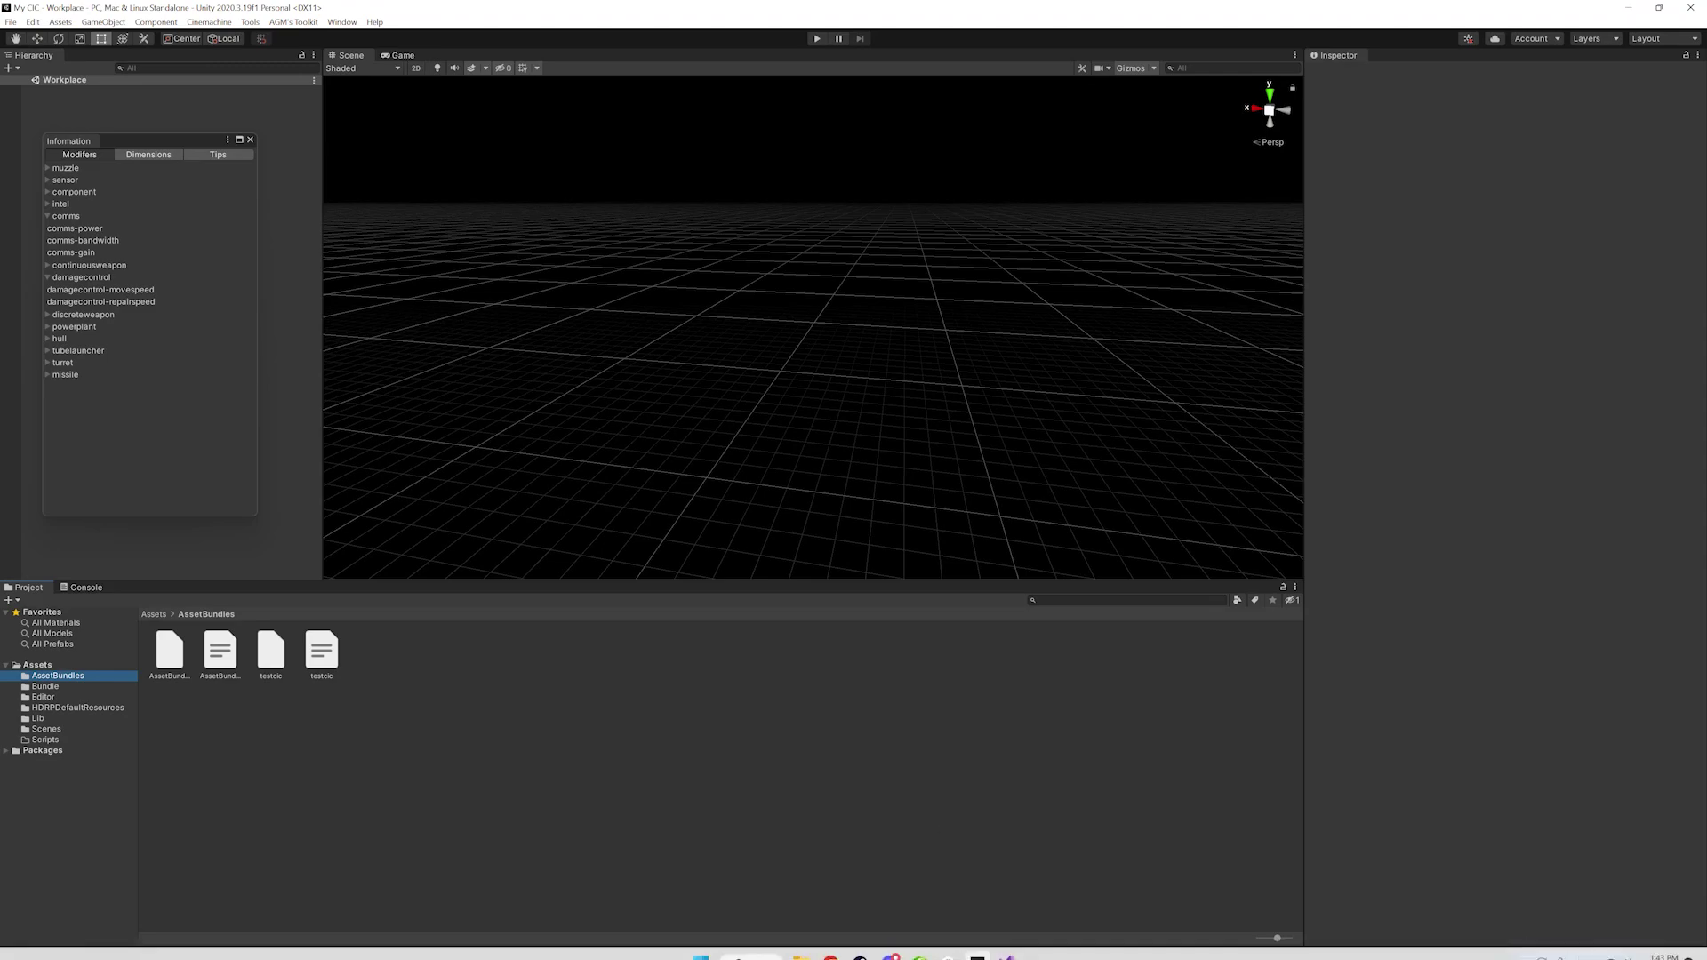
- Switch to the Steam modding guide in the browser and copy the sample ModInfo.xml code from its Packaging Your Mod section
left_click(894, 944)
left_click(494, 32)
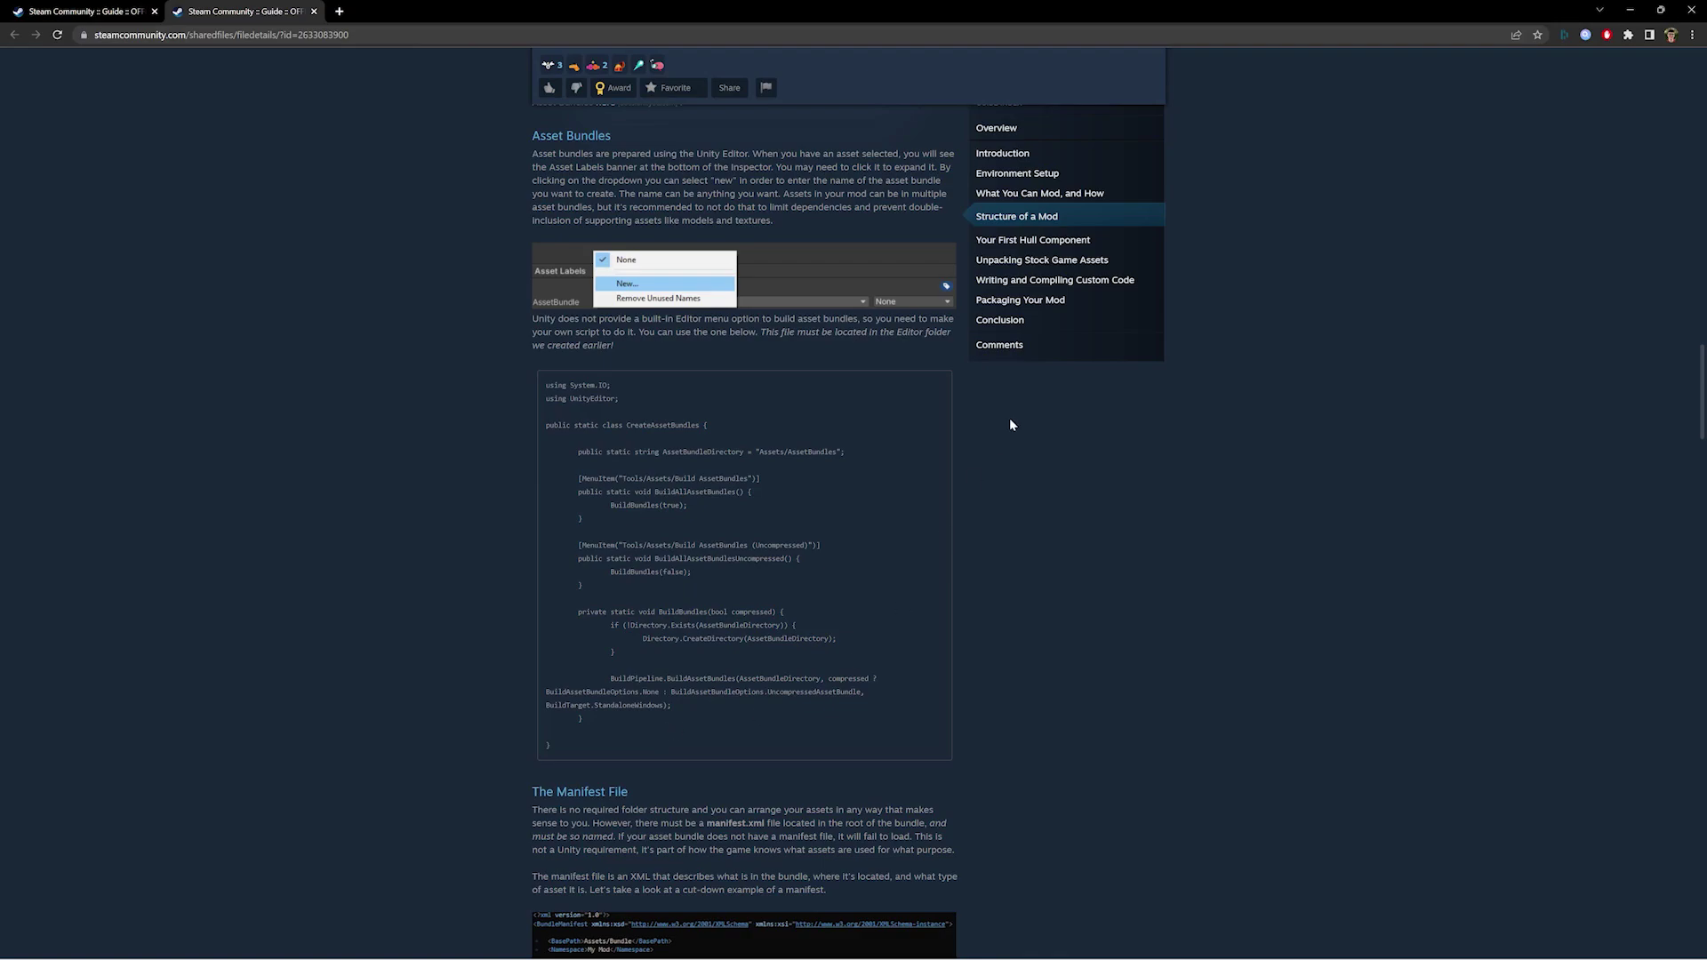
left_click(1022, 301)
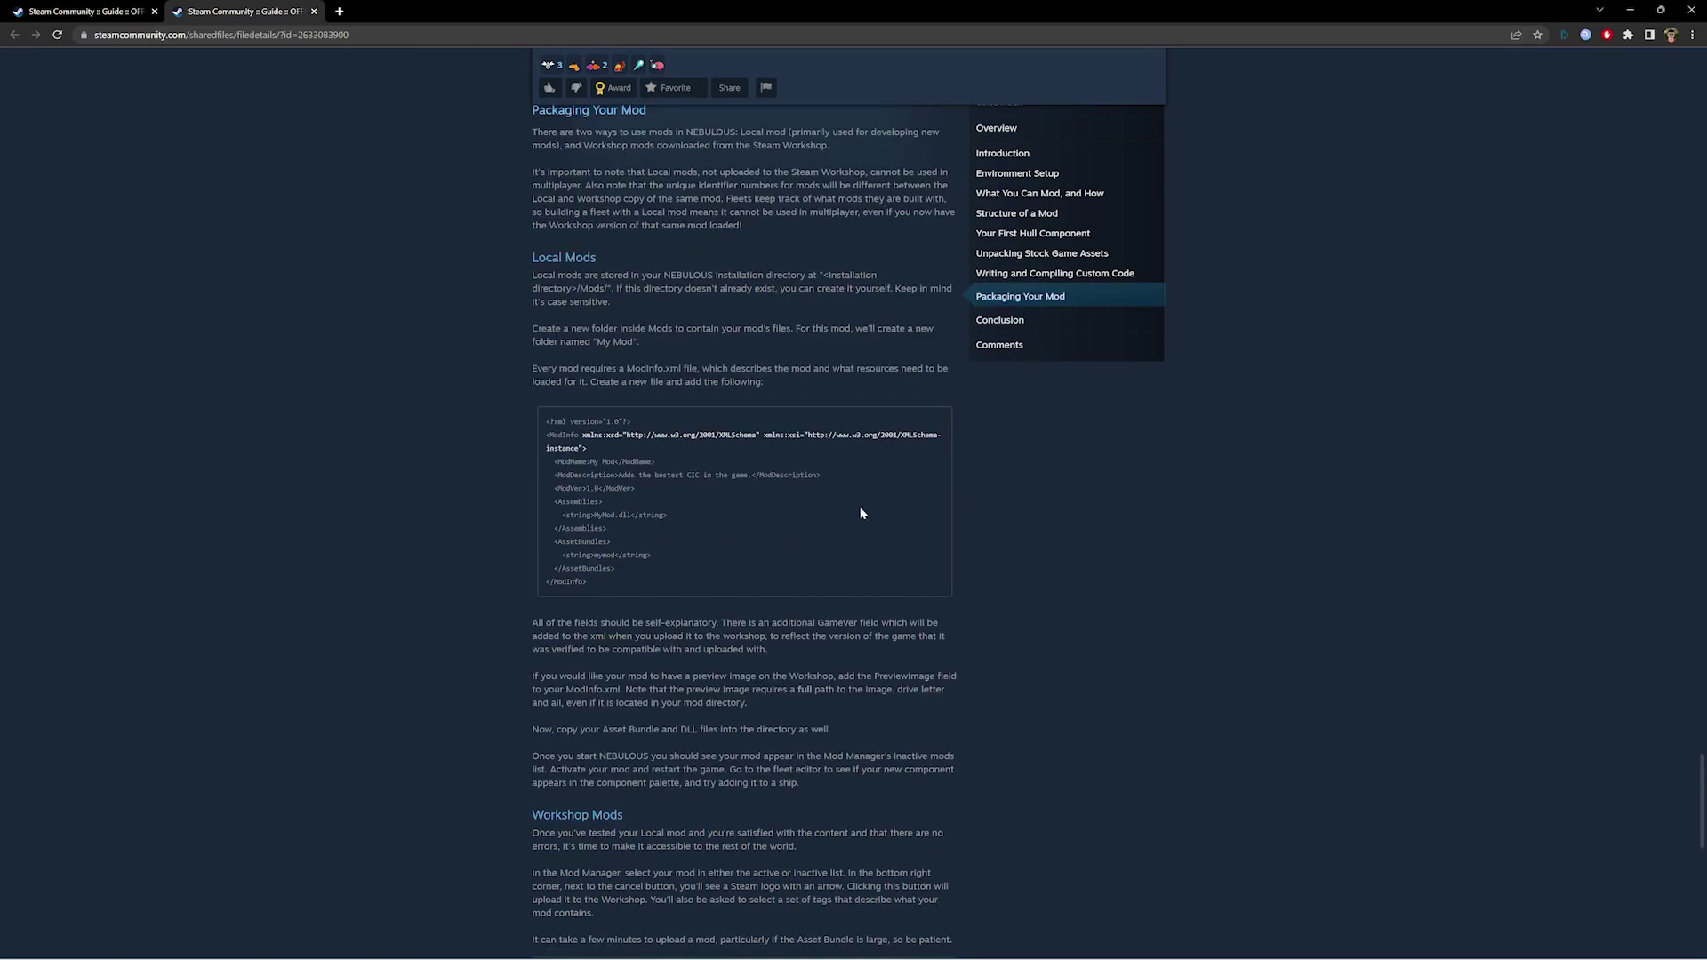
left_click_drag(545, 419, 743, 589)
key("ctrl+c")
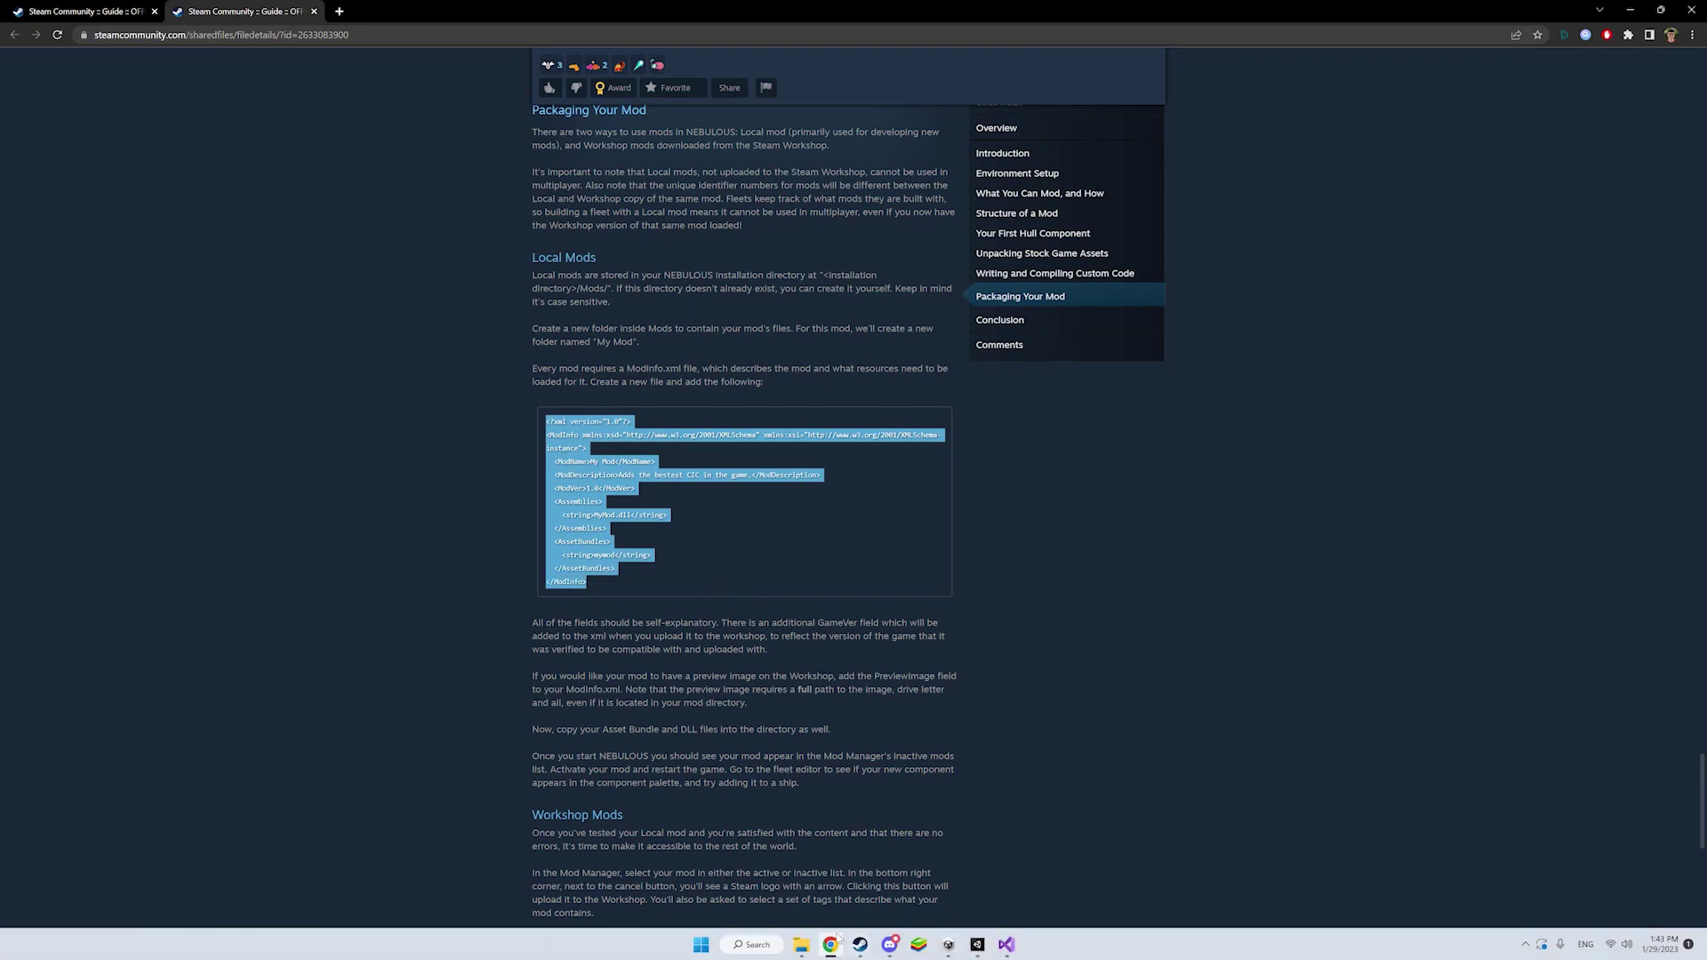
- Switch to the Nebulous Mods folder in File Explorer, create a folder named Test CIC and open it
mouse_move(802, 944)
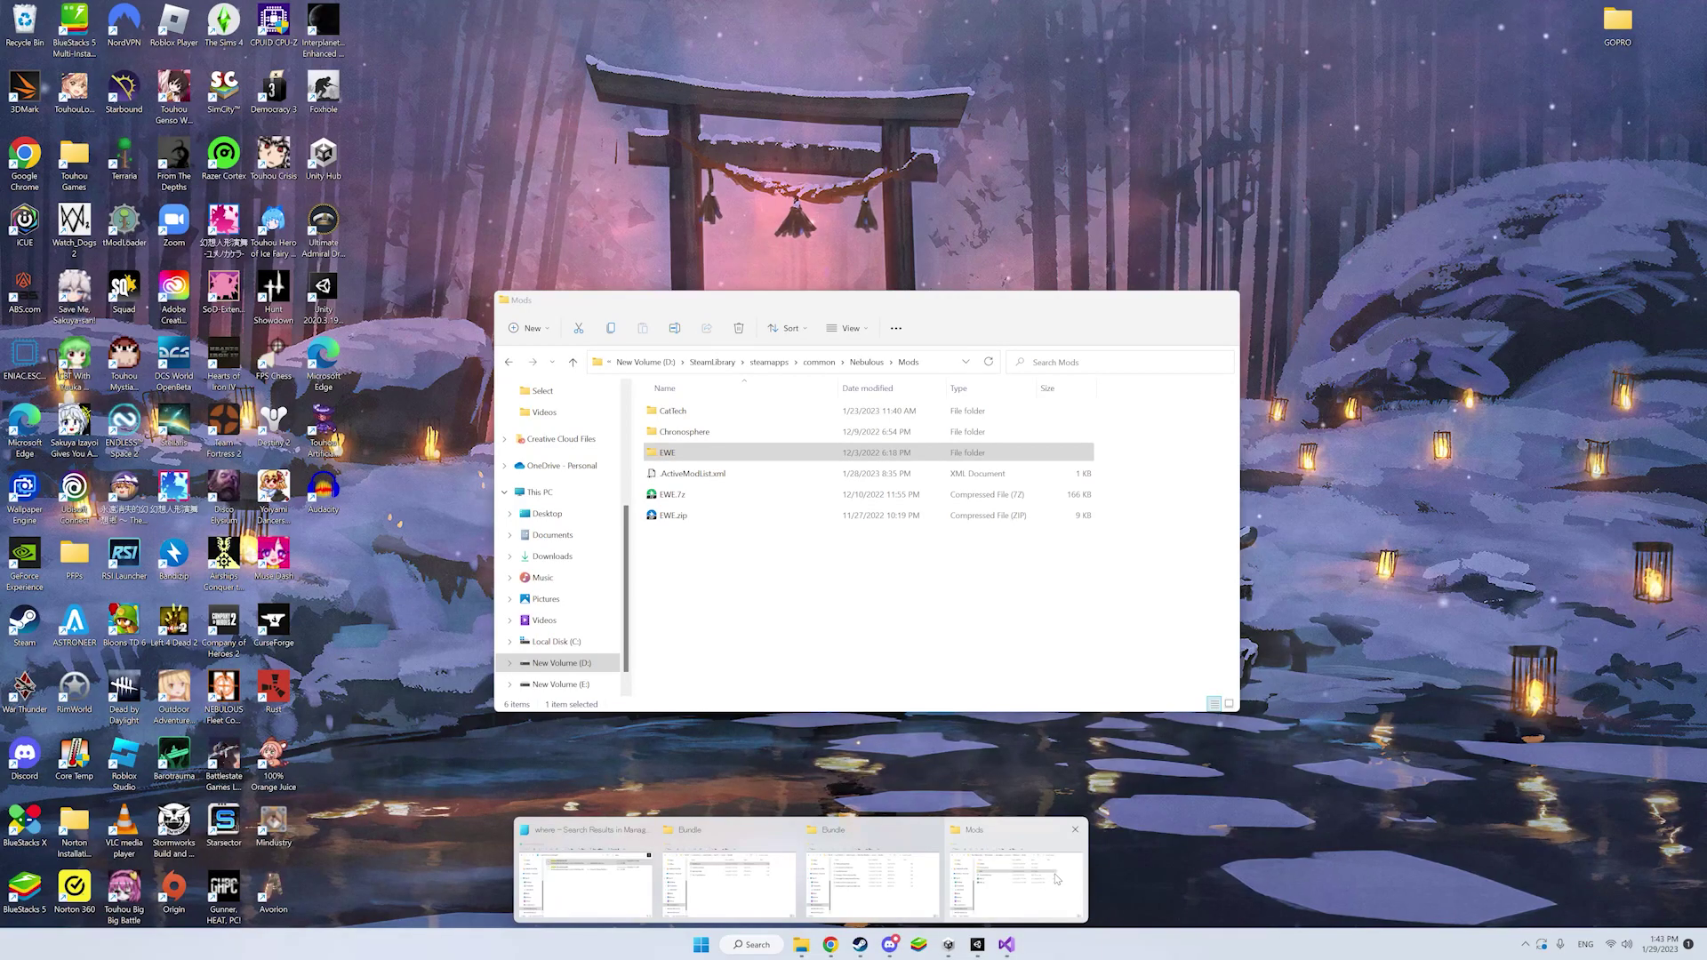
left_click(1058, 878)
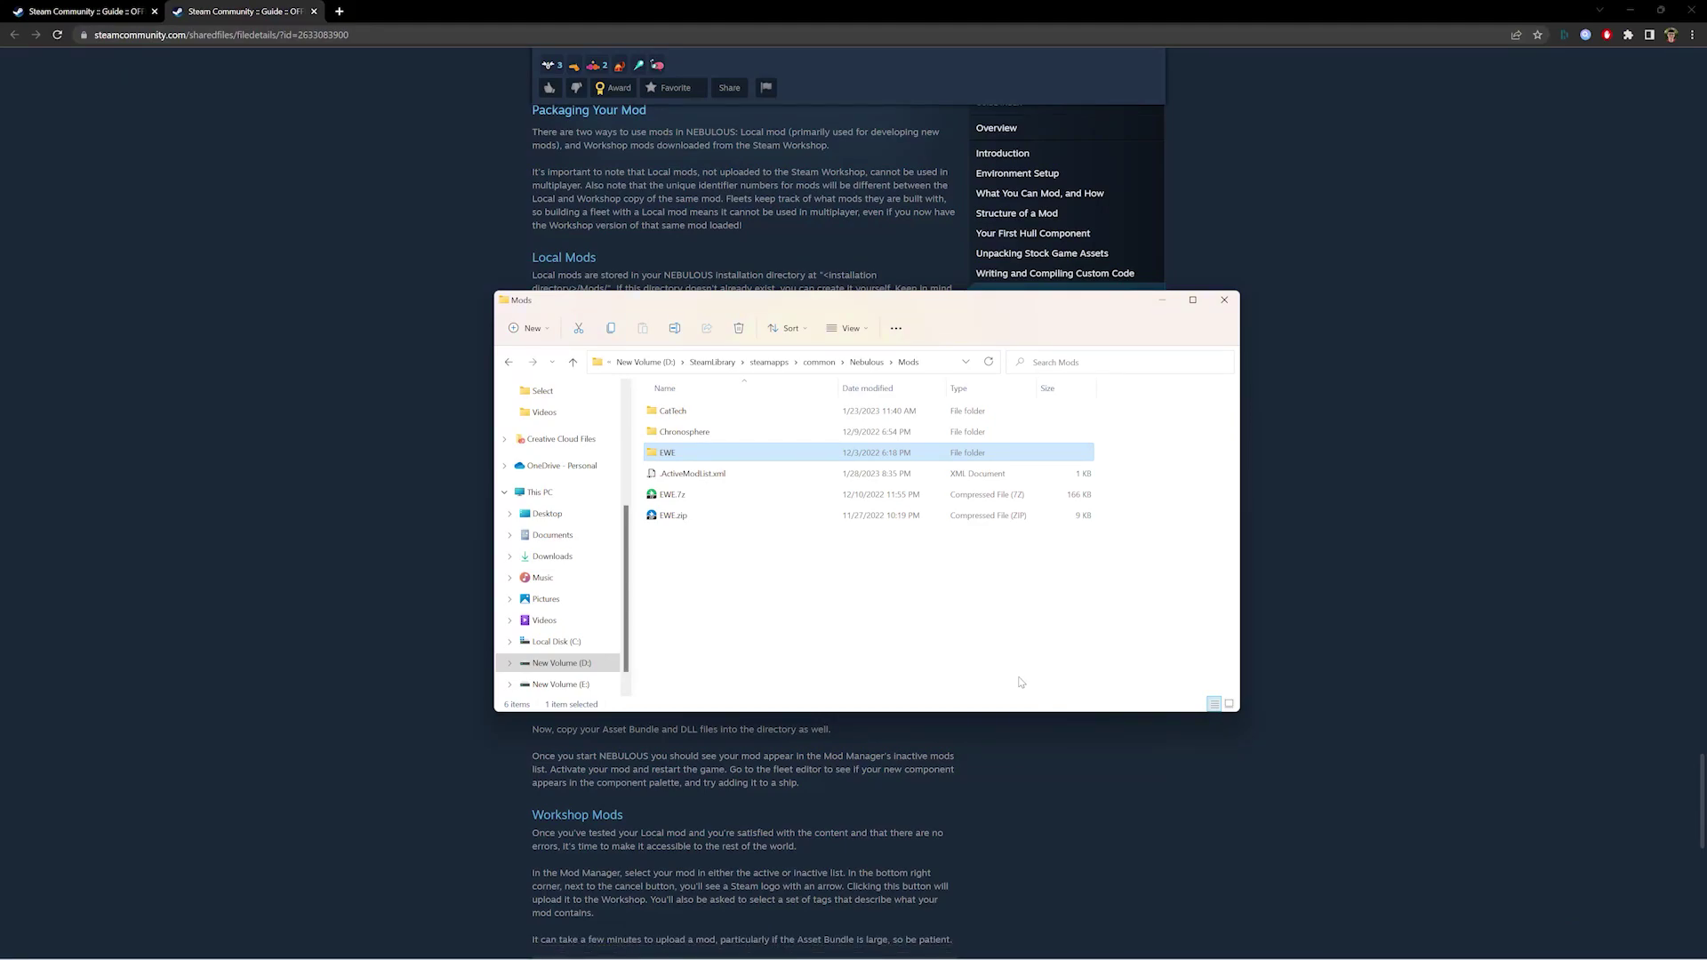
right_click(730, 597)
left_click(800, 773)
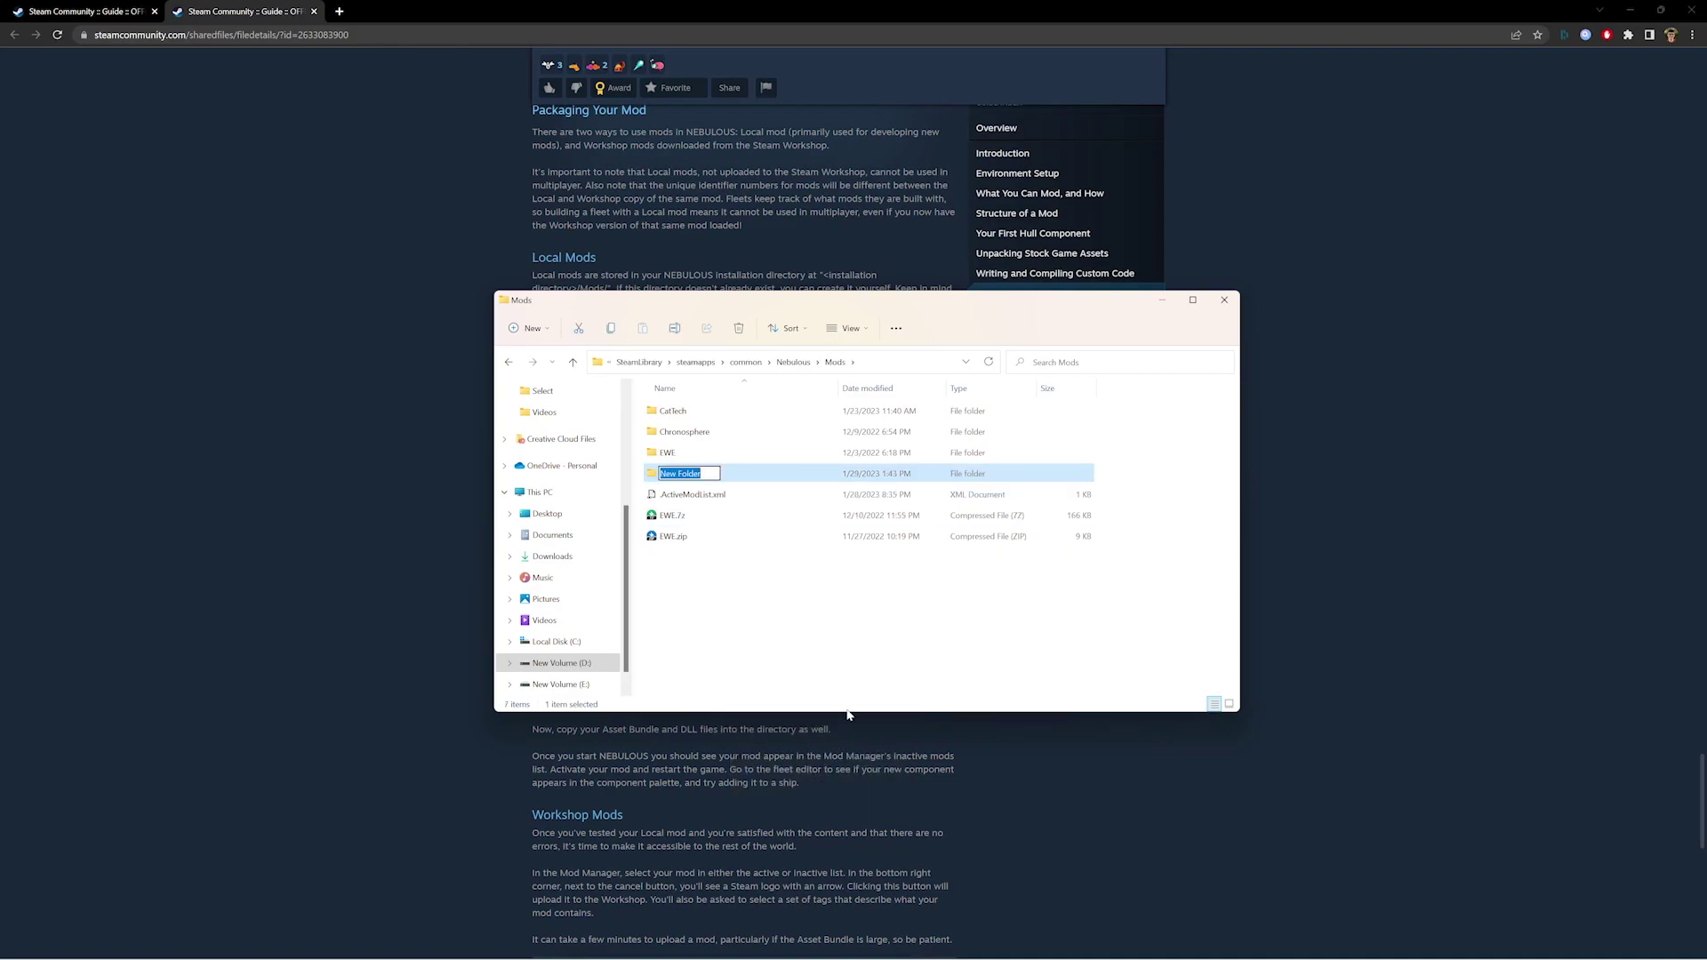
type("Test CIC")
key("Return")
double_click(723, 470)
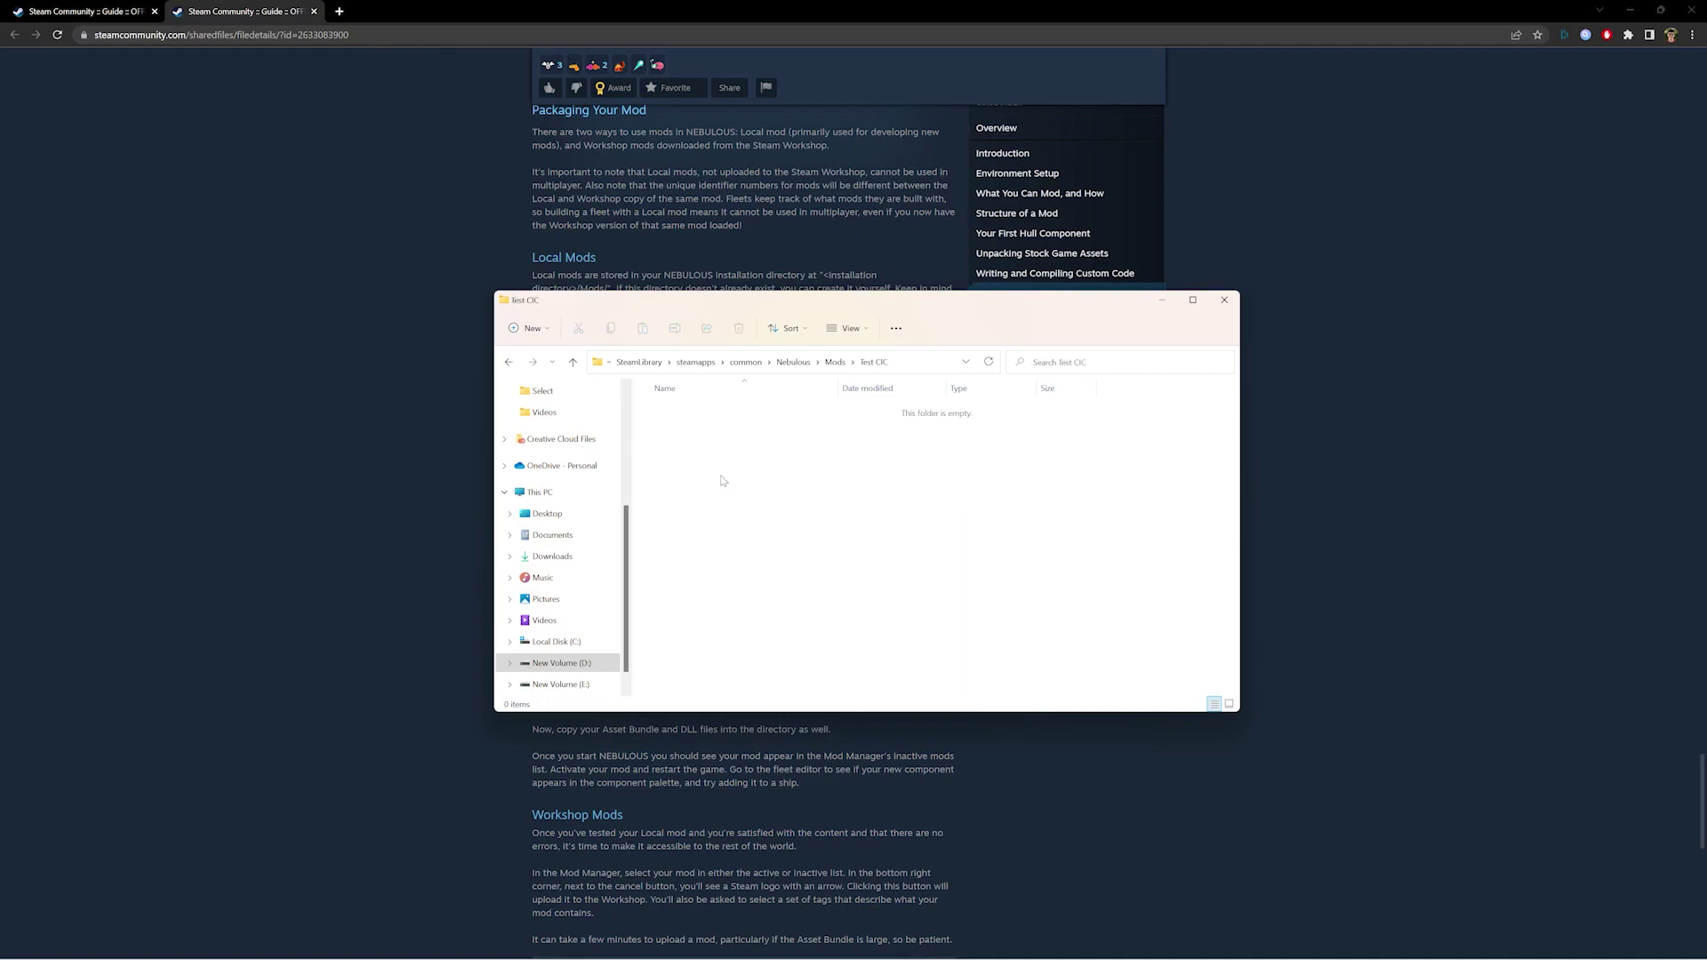
- Create a new text document in the Test CIC folder and name it ModInfo.xml
right_click(718, 449)
mouse_move(800, 551)
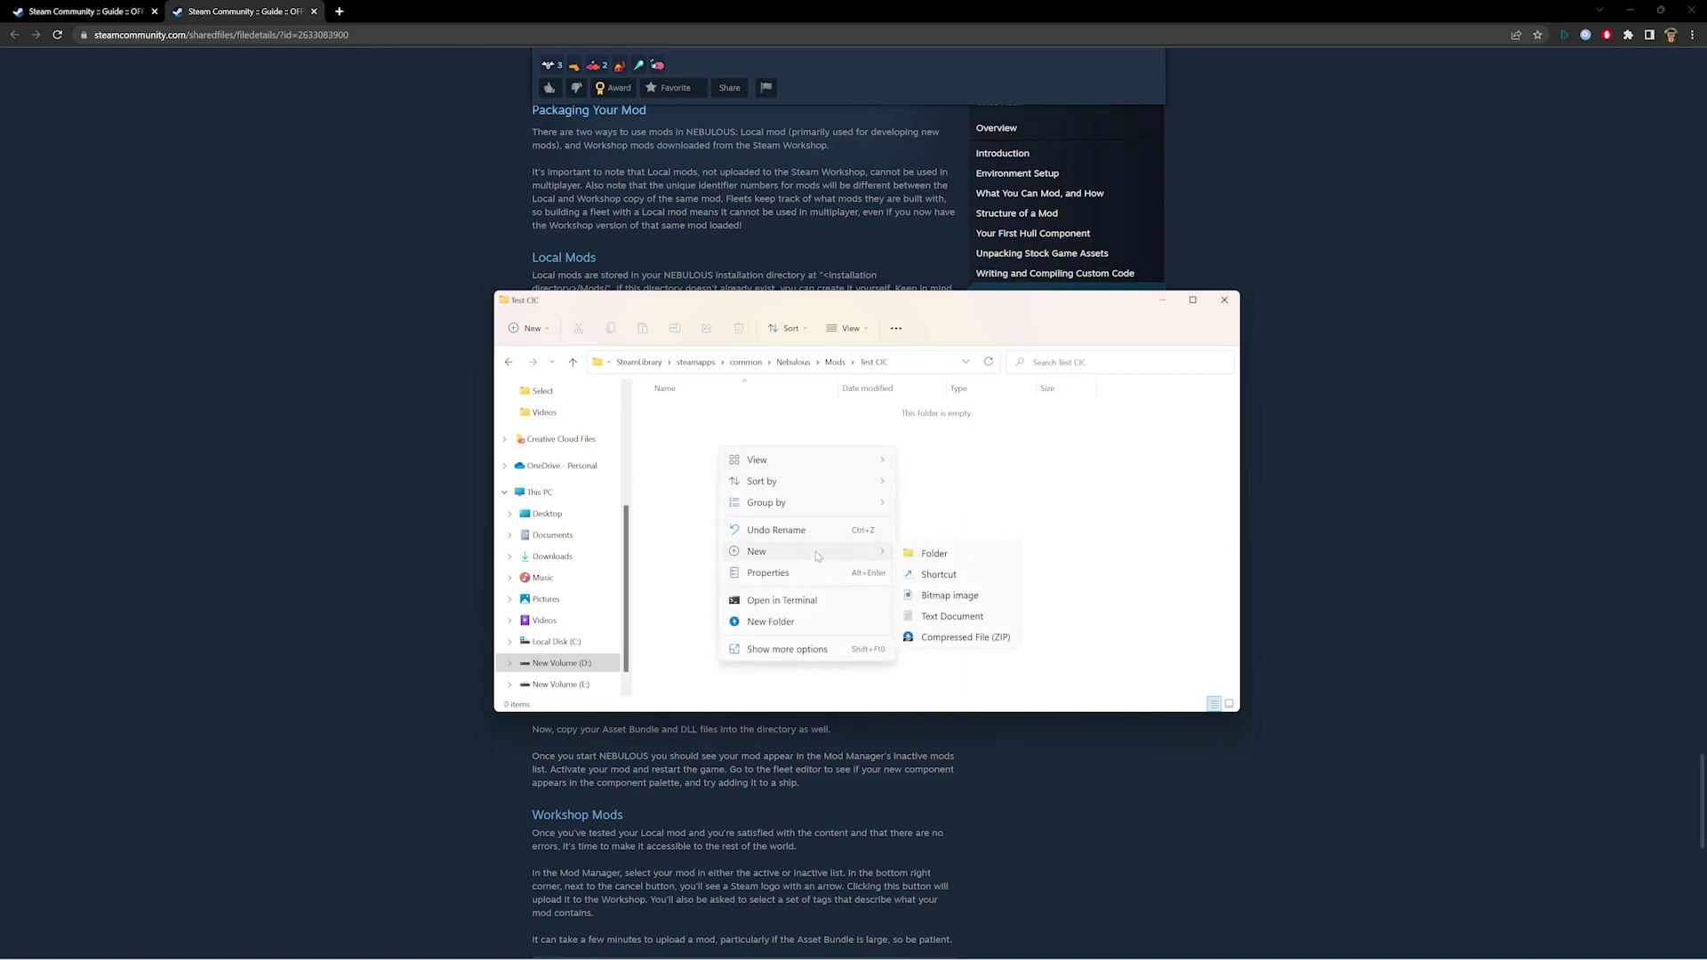
left_click(949, 615)
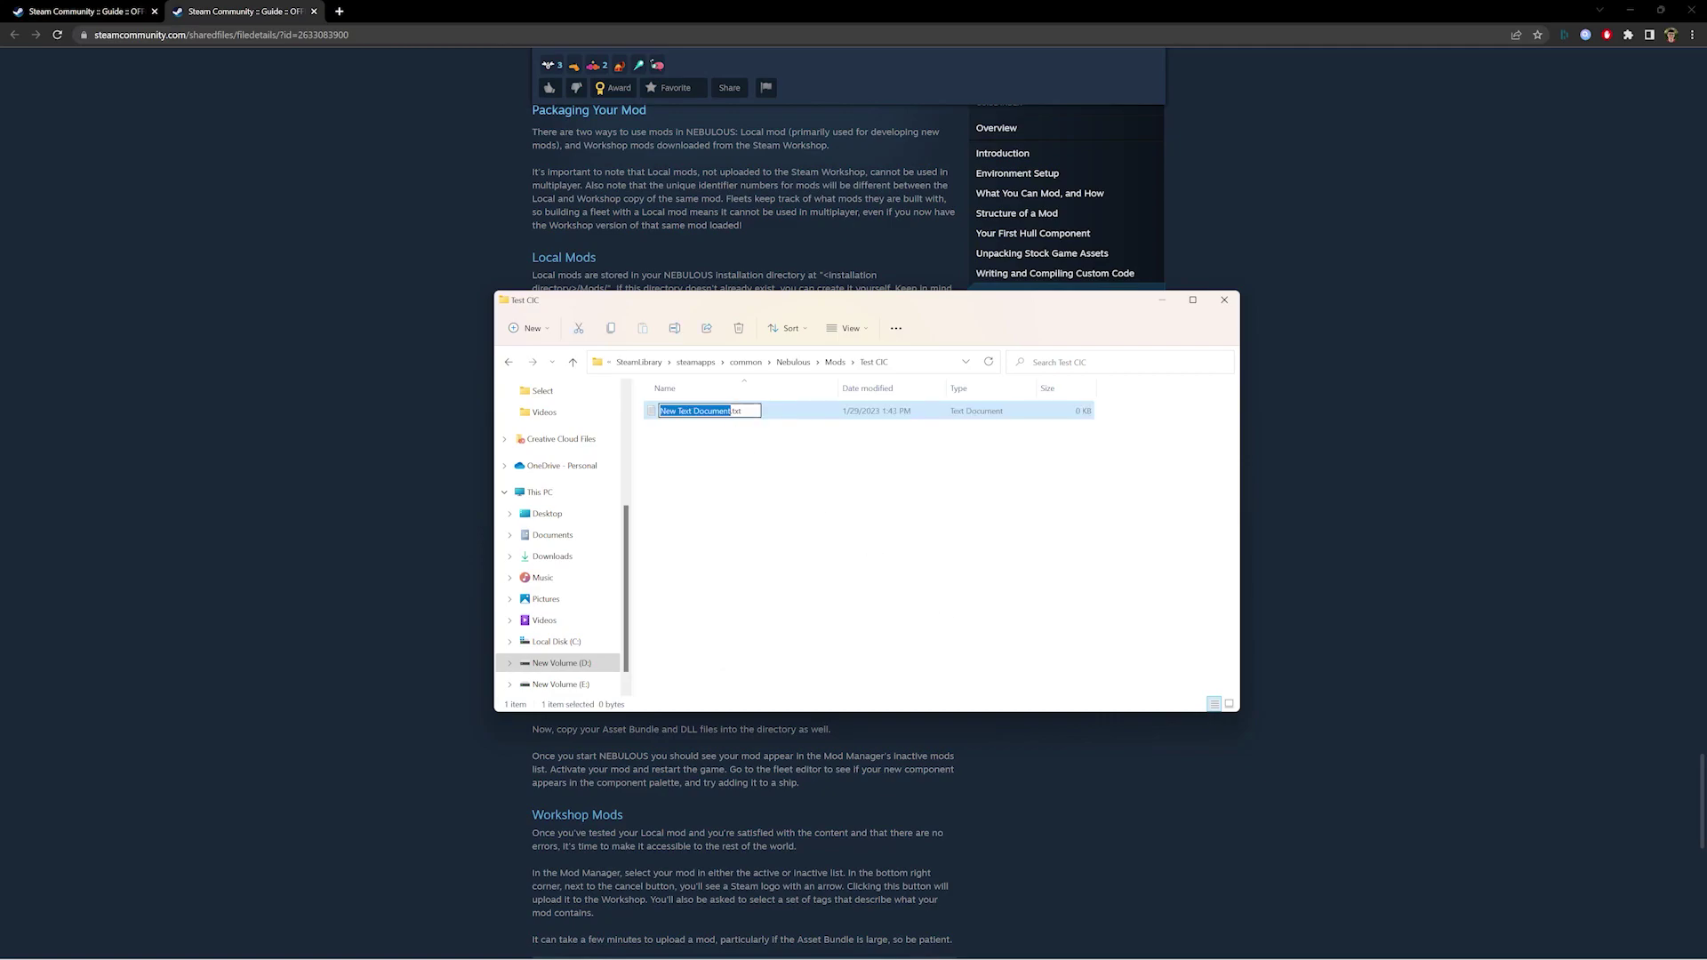
type("ModInfo")
type("ml")
key("Return")
left_click(911, 495)
- Open ModInfo.xml in Visual Studio, paste the copied sample code and save the file
double_click(744, 414)
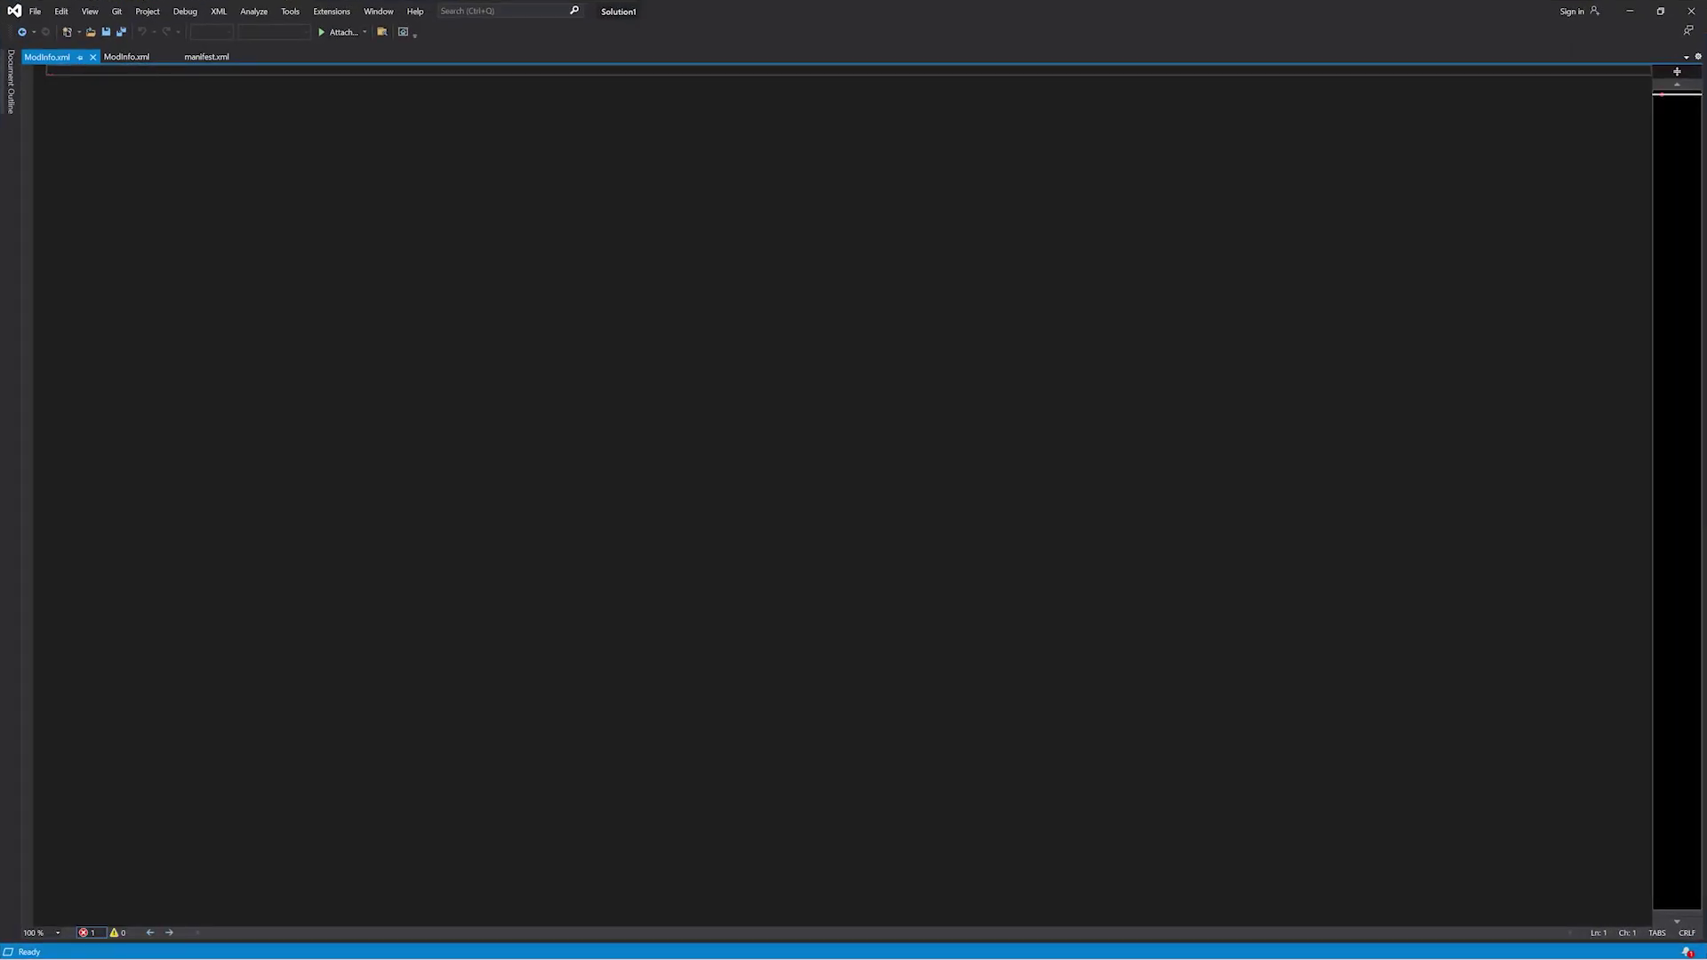
key("ctrl+v")
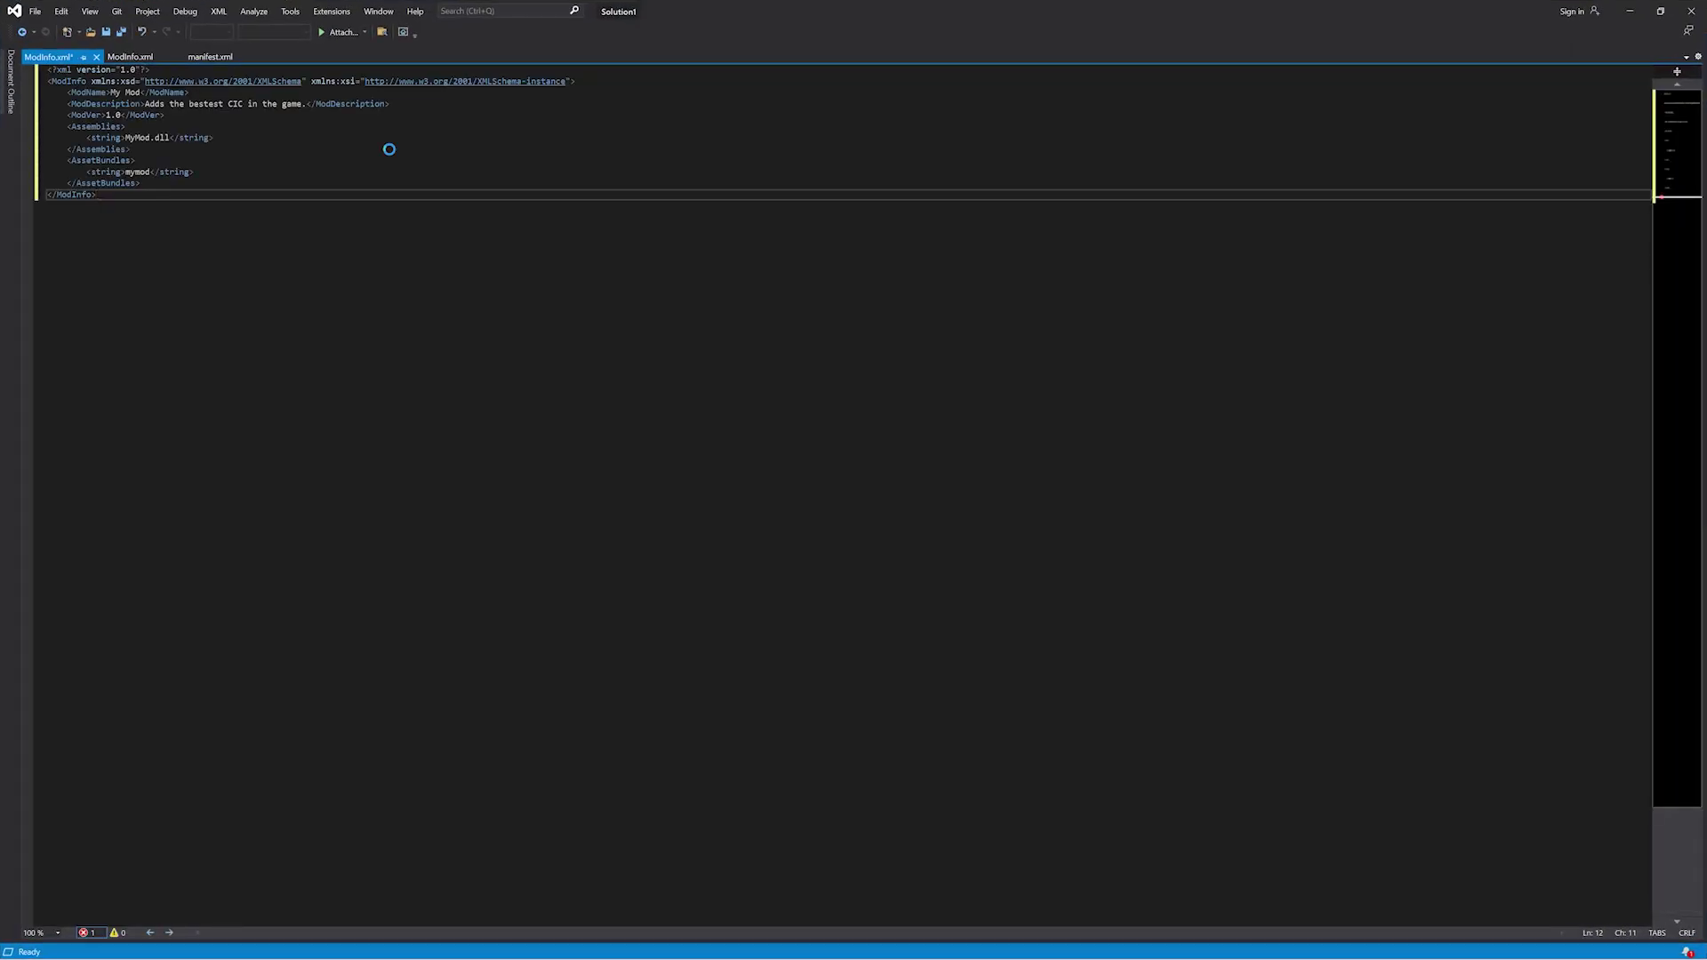
key("ctrl+s")
- Change the ModName value in ModInfo.xml to The Test CIC
left_click(136, 92)
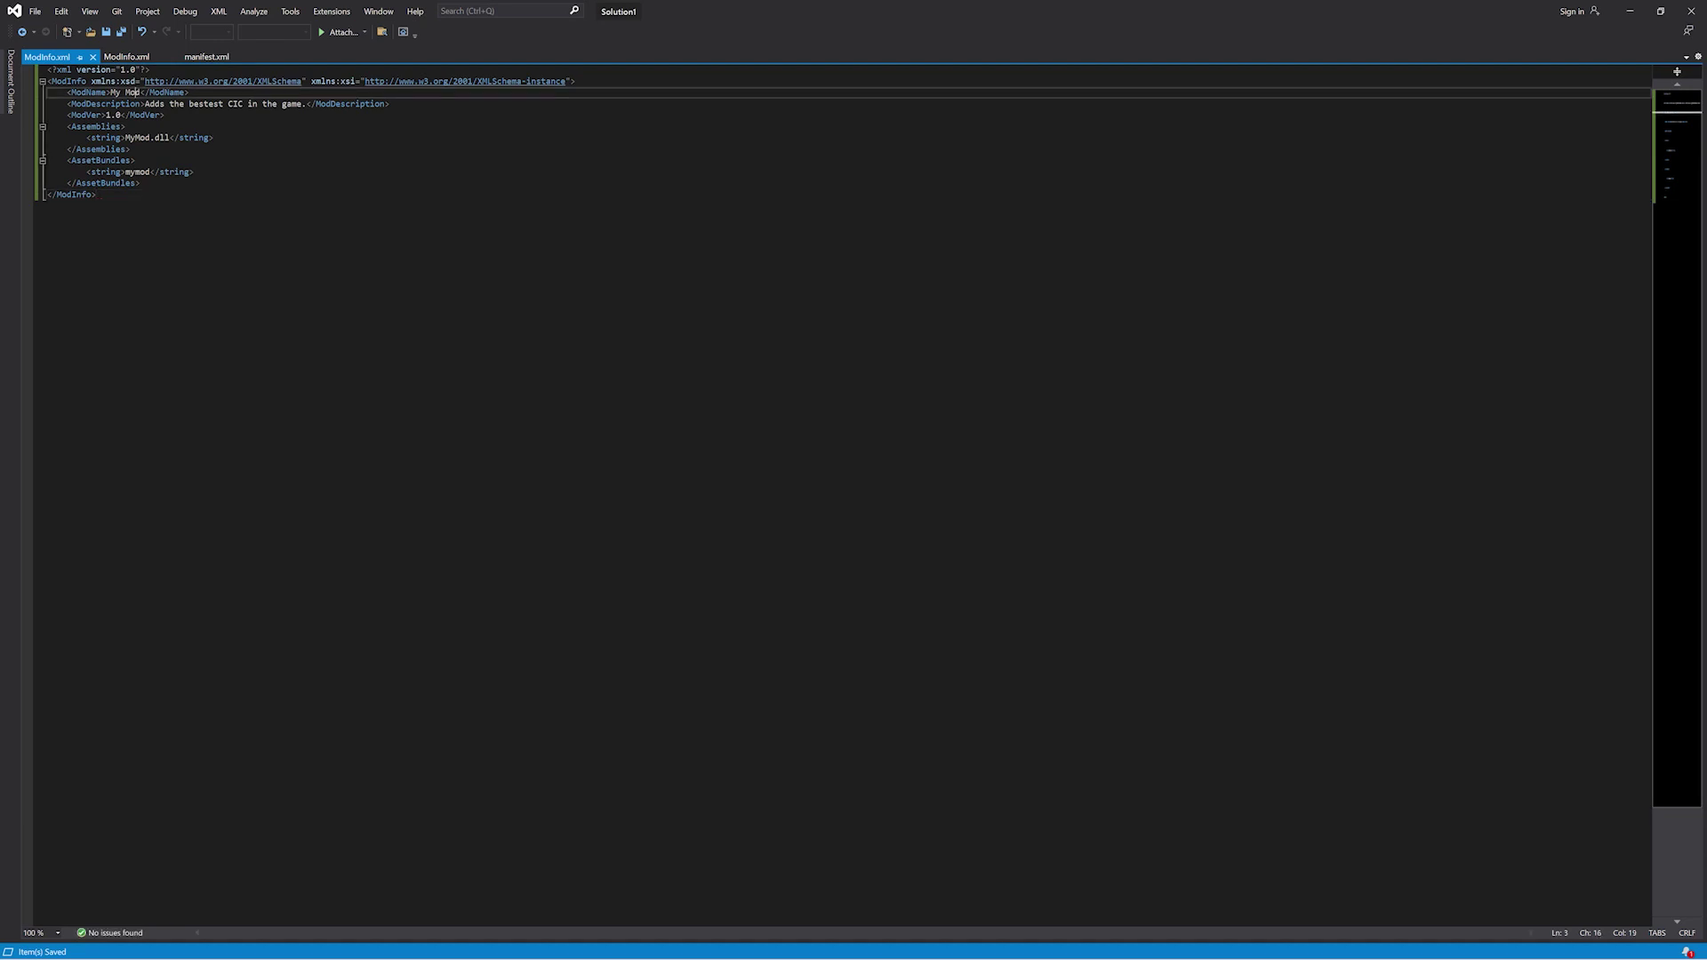
key("BackSpace")
key("BackSpace")
key("BackSpace")
key("BackSpace")
key("BackSpace")
key("Delete")
type("The Test CIC")
- Replace the asset bundle name in the AssetBundles element with testcic and save ModInfo.xml
left_click(150, 138)
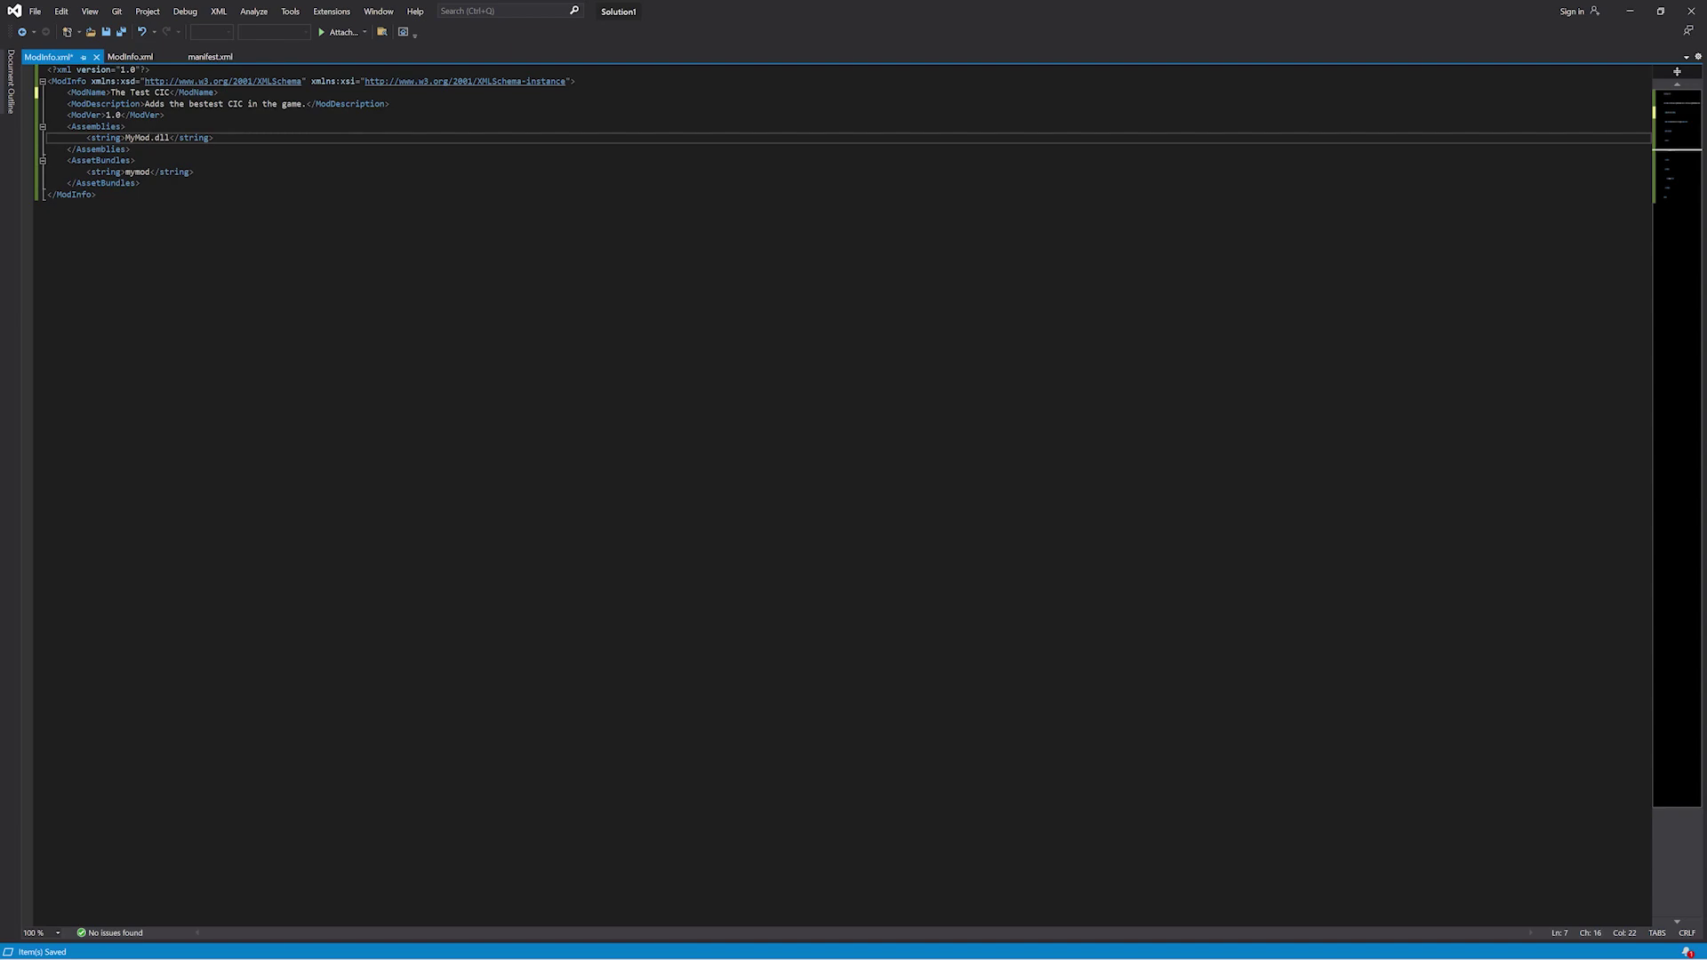
left_click(150, 172)
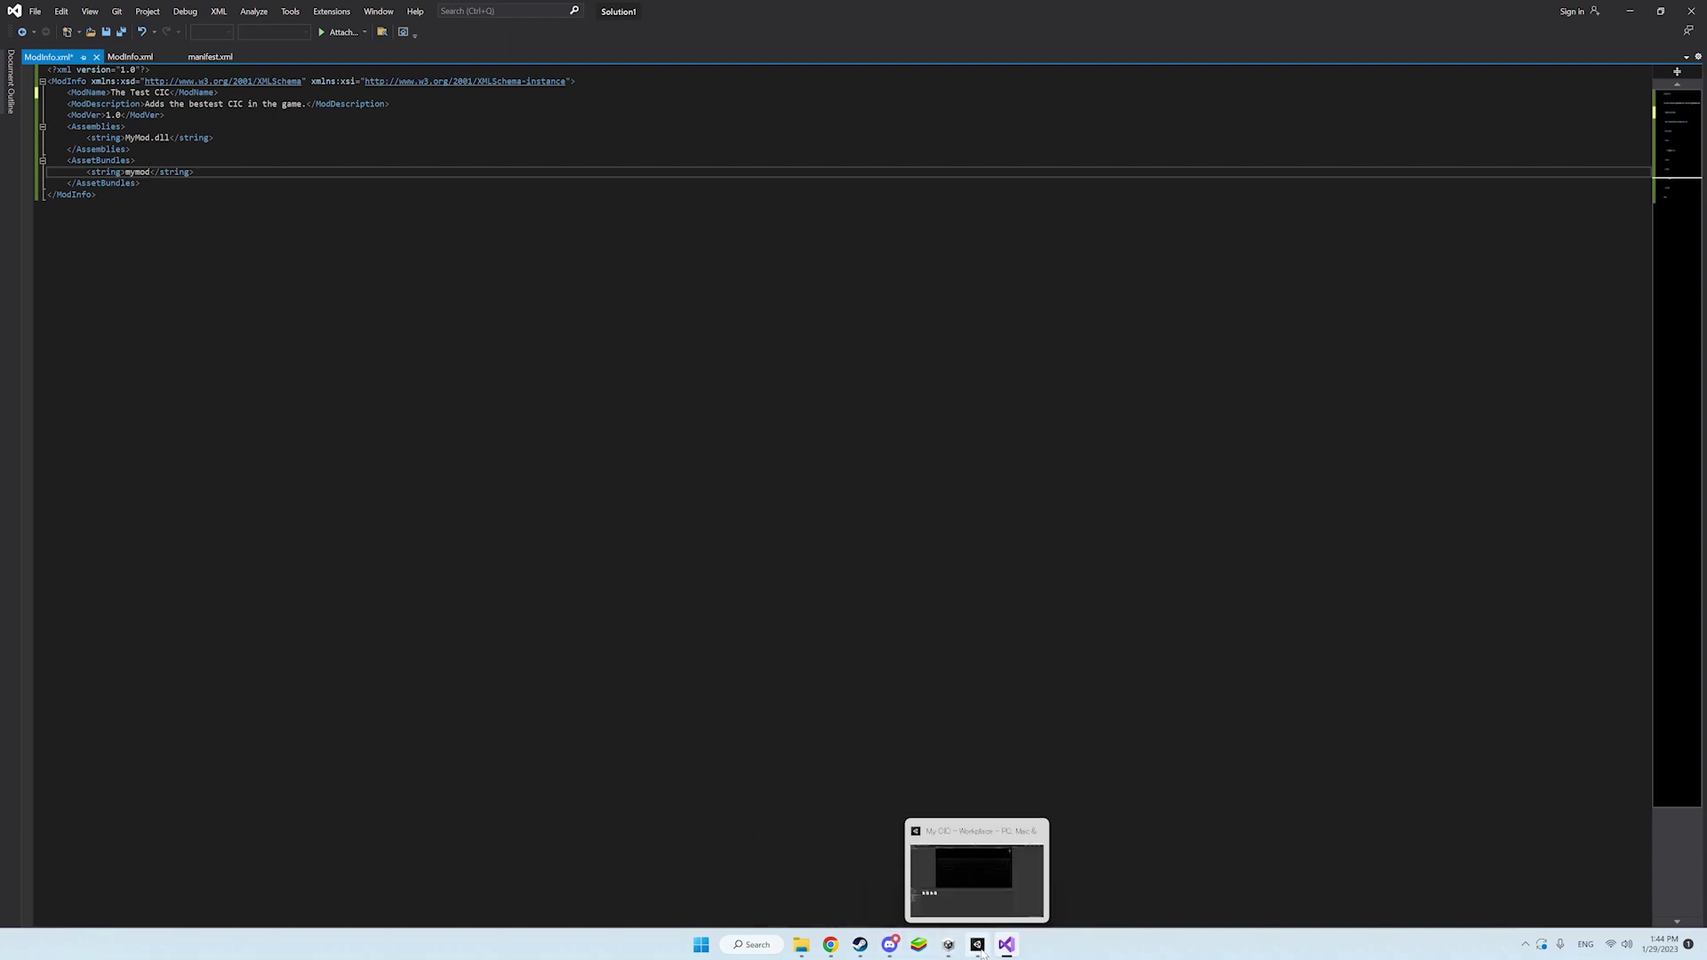
left_click(977, 944)
key("alt+Tab")
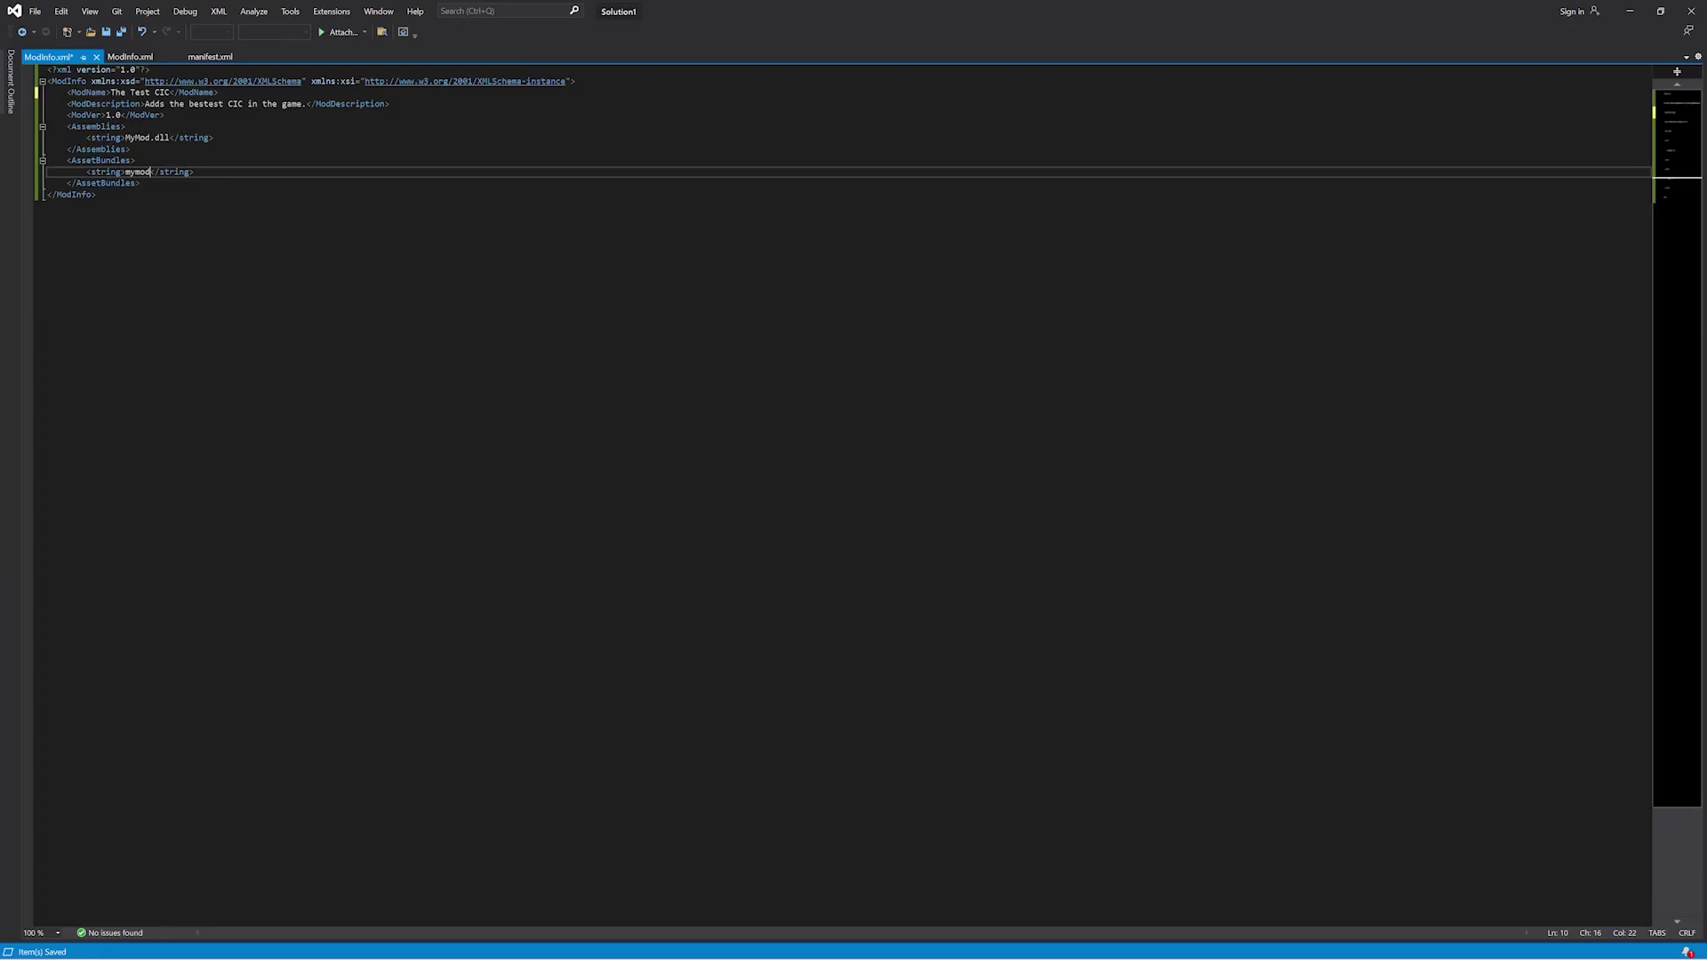
key("BackSpace")
key("BackSpace")
key("BackSpace")
key("BackSpace")
key("BackSpace")
type("testcic")
left_click(96, 194)
key("ctrl+s")
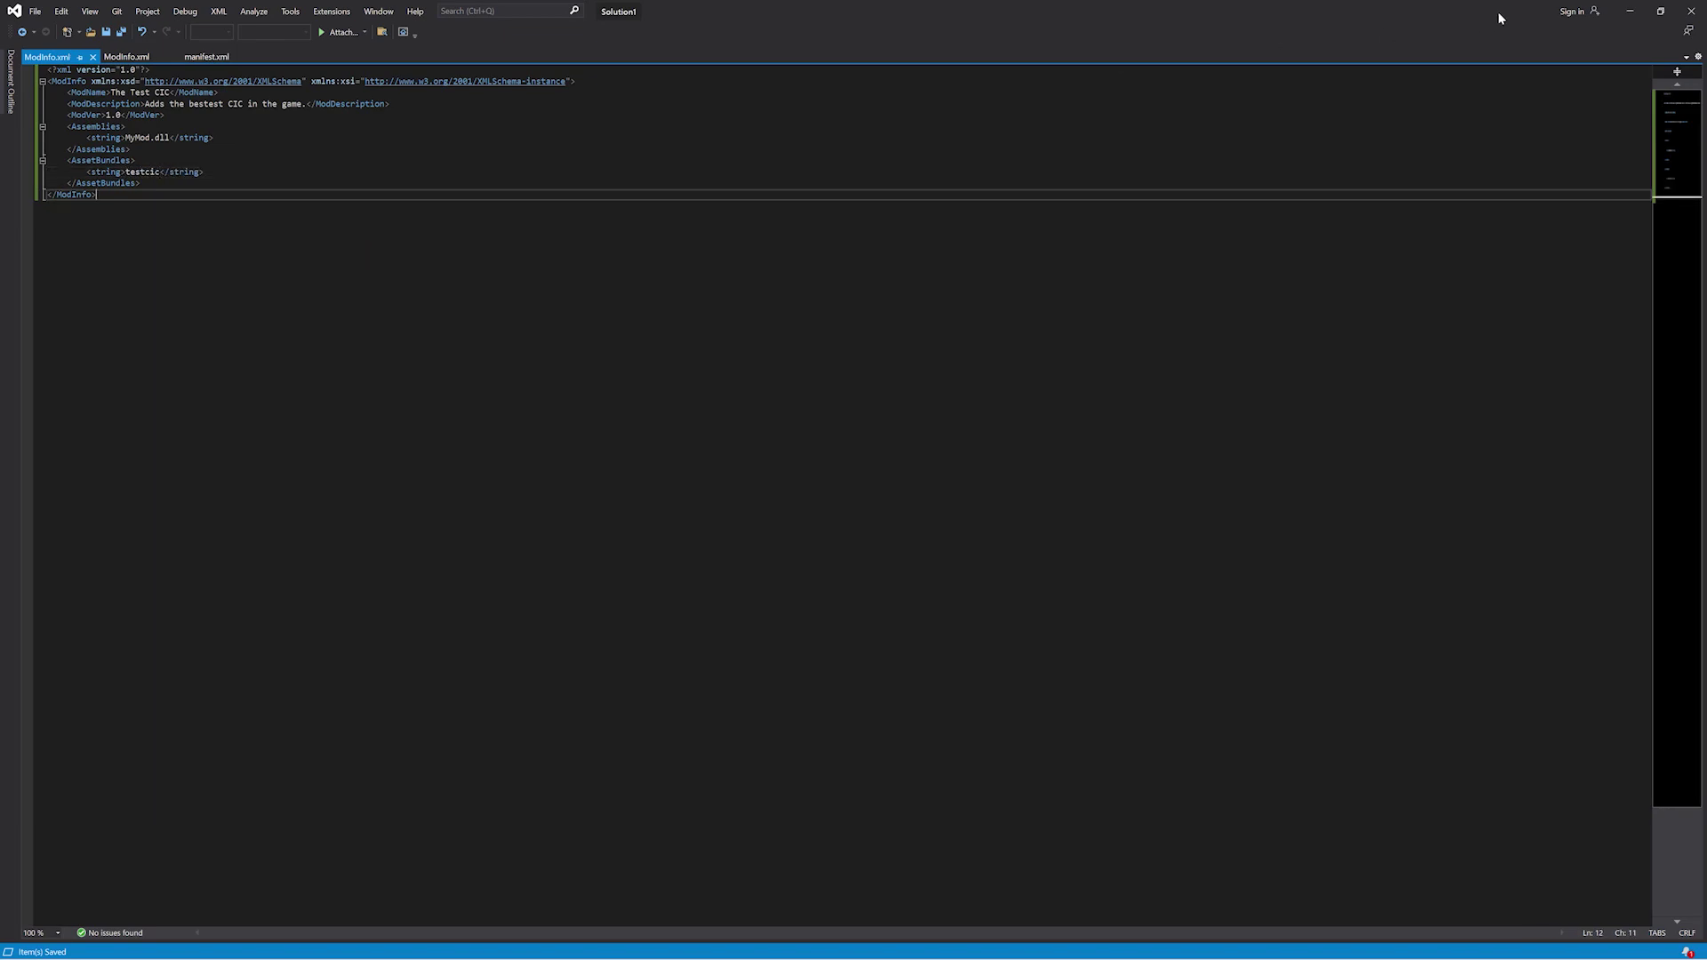
- Switch to File Explorer and open the My CIC project's AssetBundles folder beside the Test CIC mod folder
left_click(1629, 10)
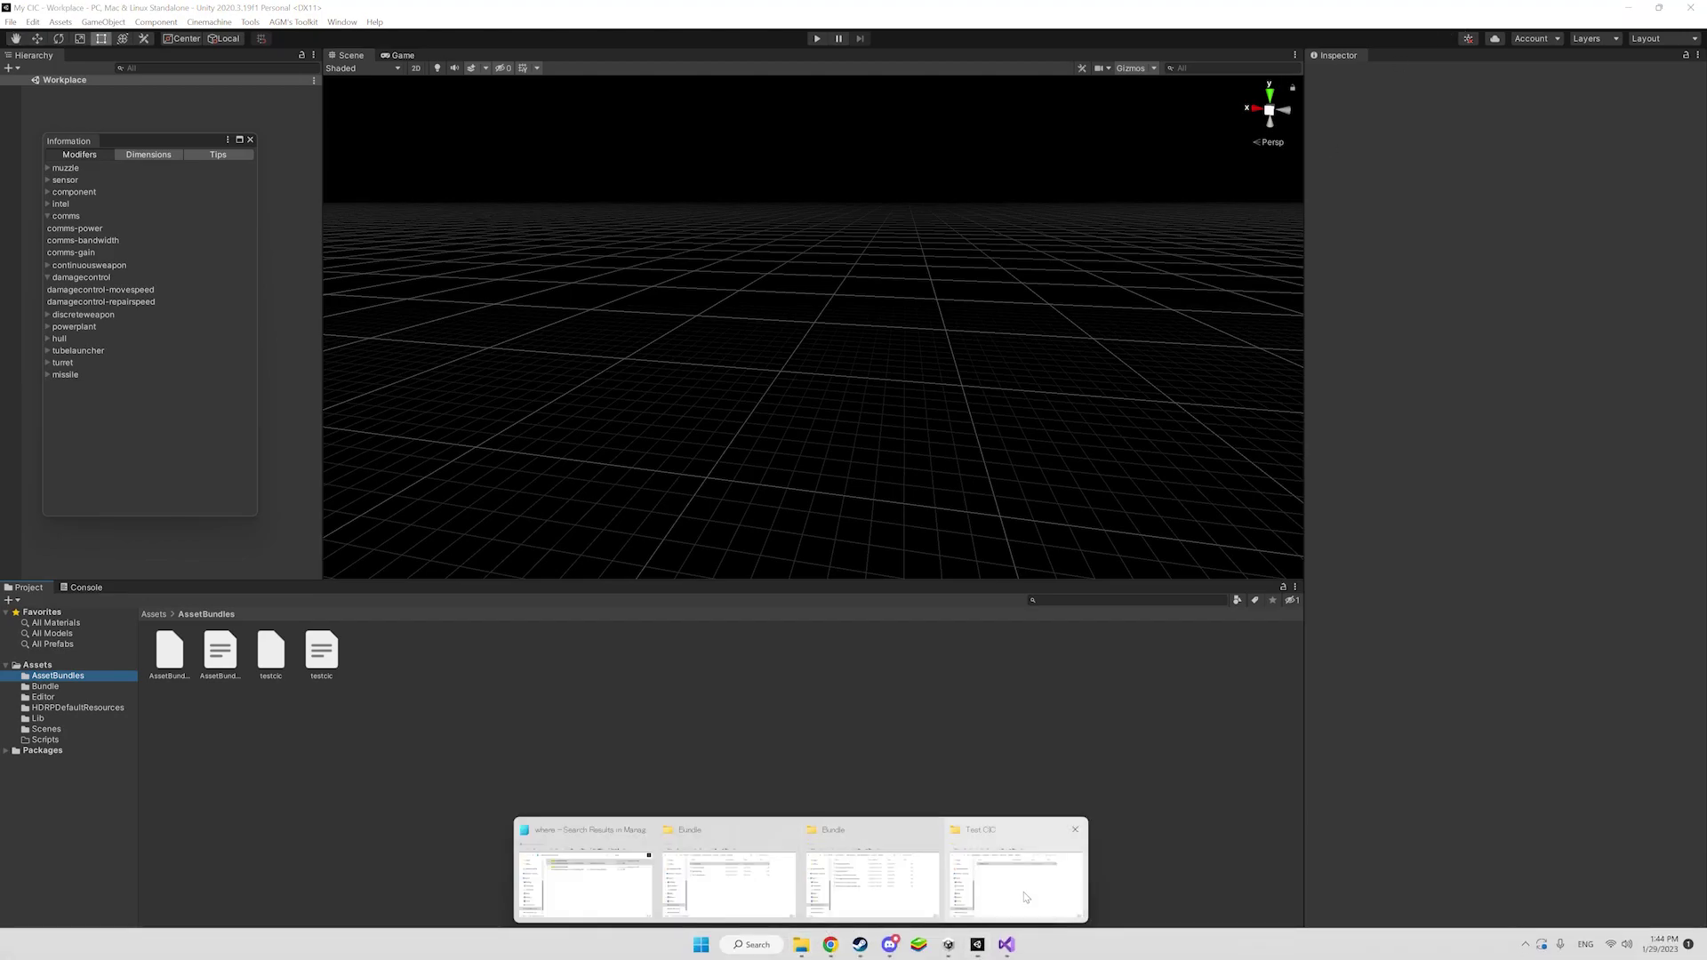
left_click(1006, 891)
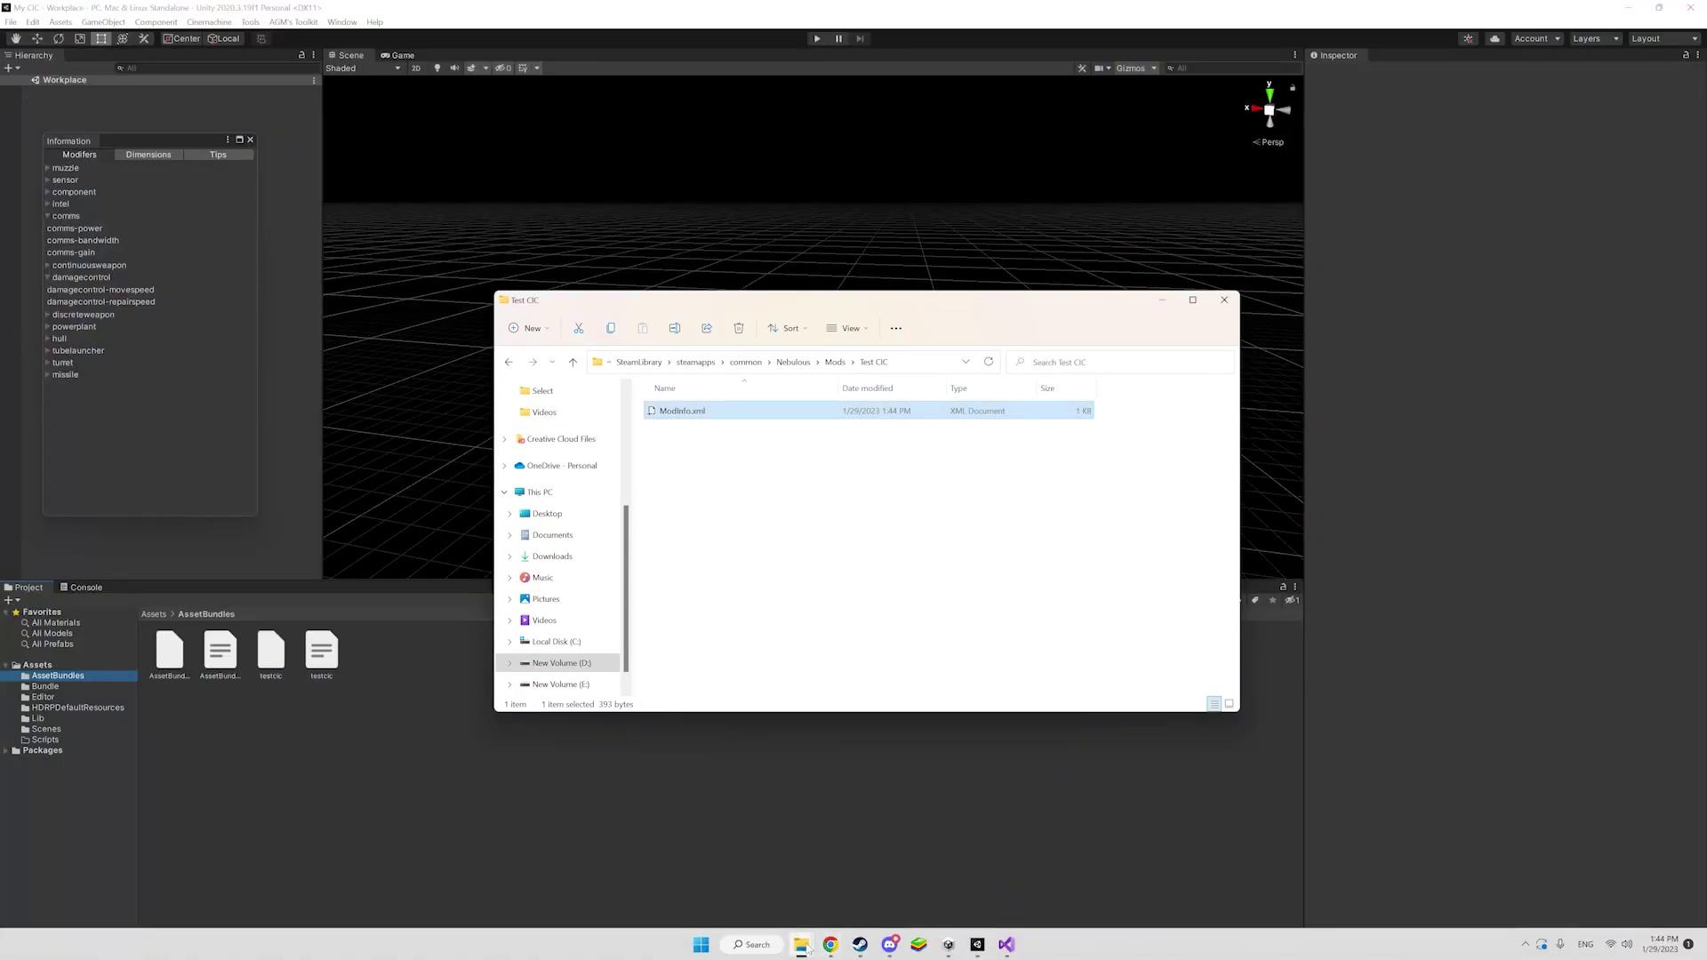
left_click(866, 898)
left_click_drag(483, 295, 622, 330)
left_click(1008, 323)
mouse_move(792, 937)
left_click(800, 880)
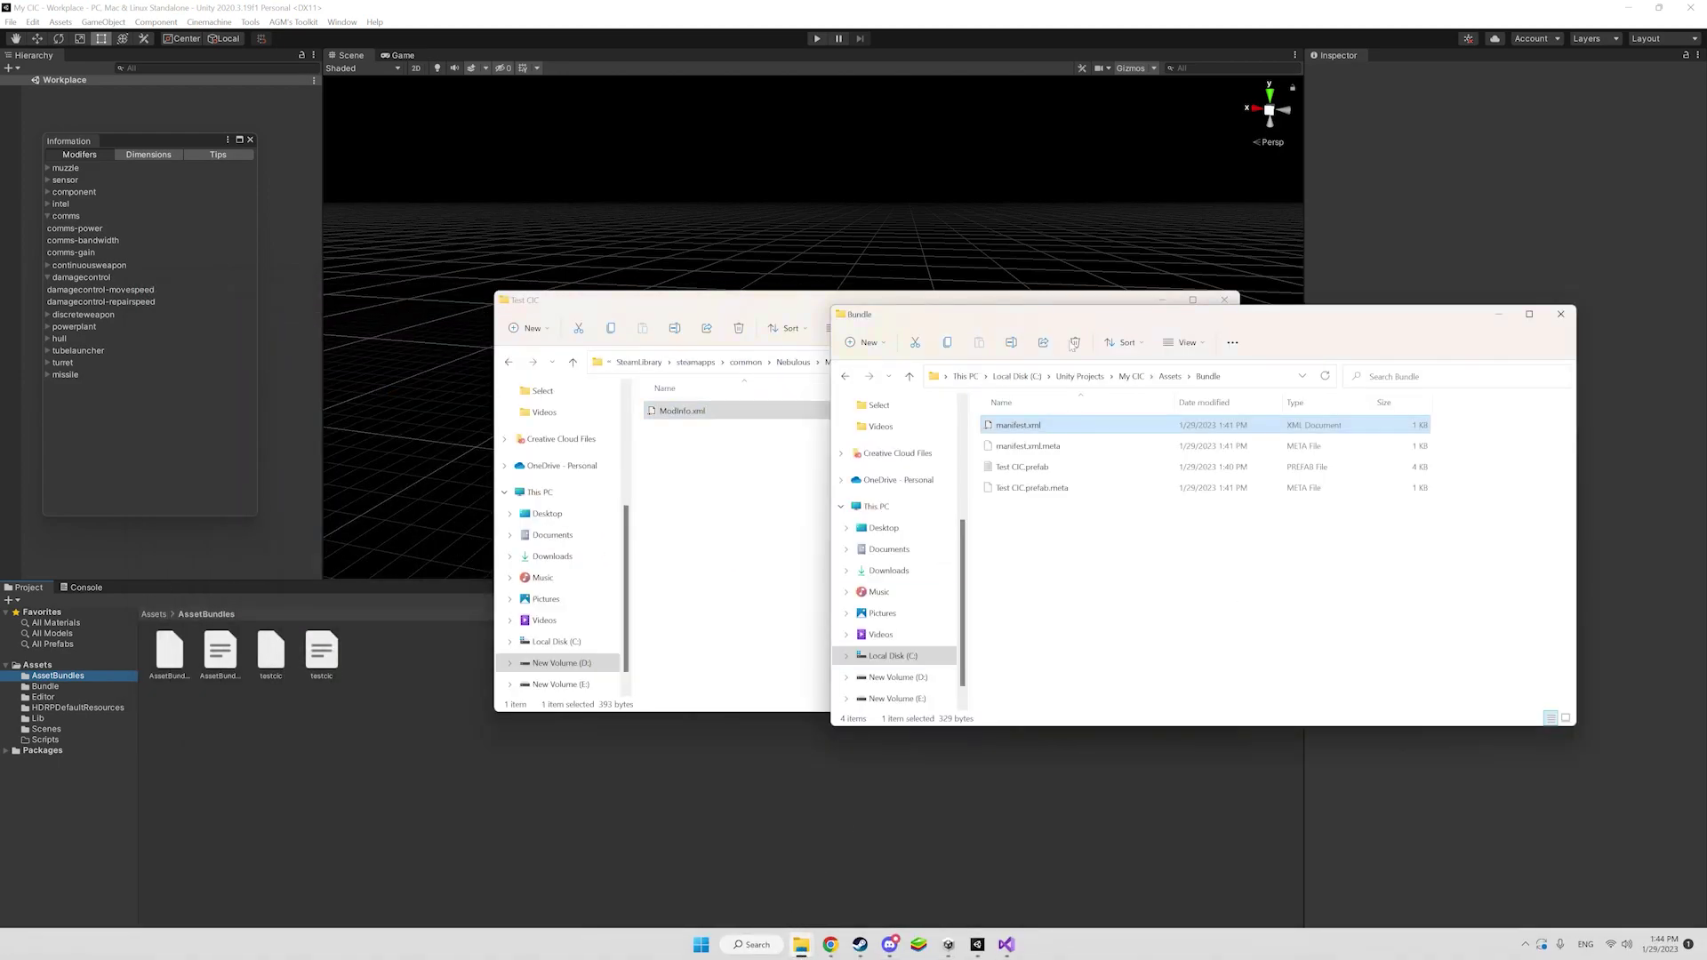
left_click_drag(1023, 313, 1194, 336)
left_click(1340, 398)
double_click(1226, 447)
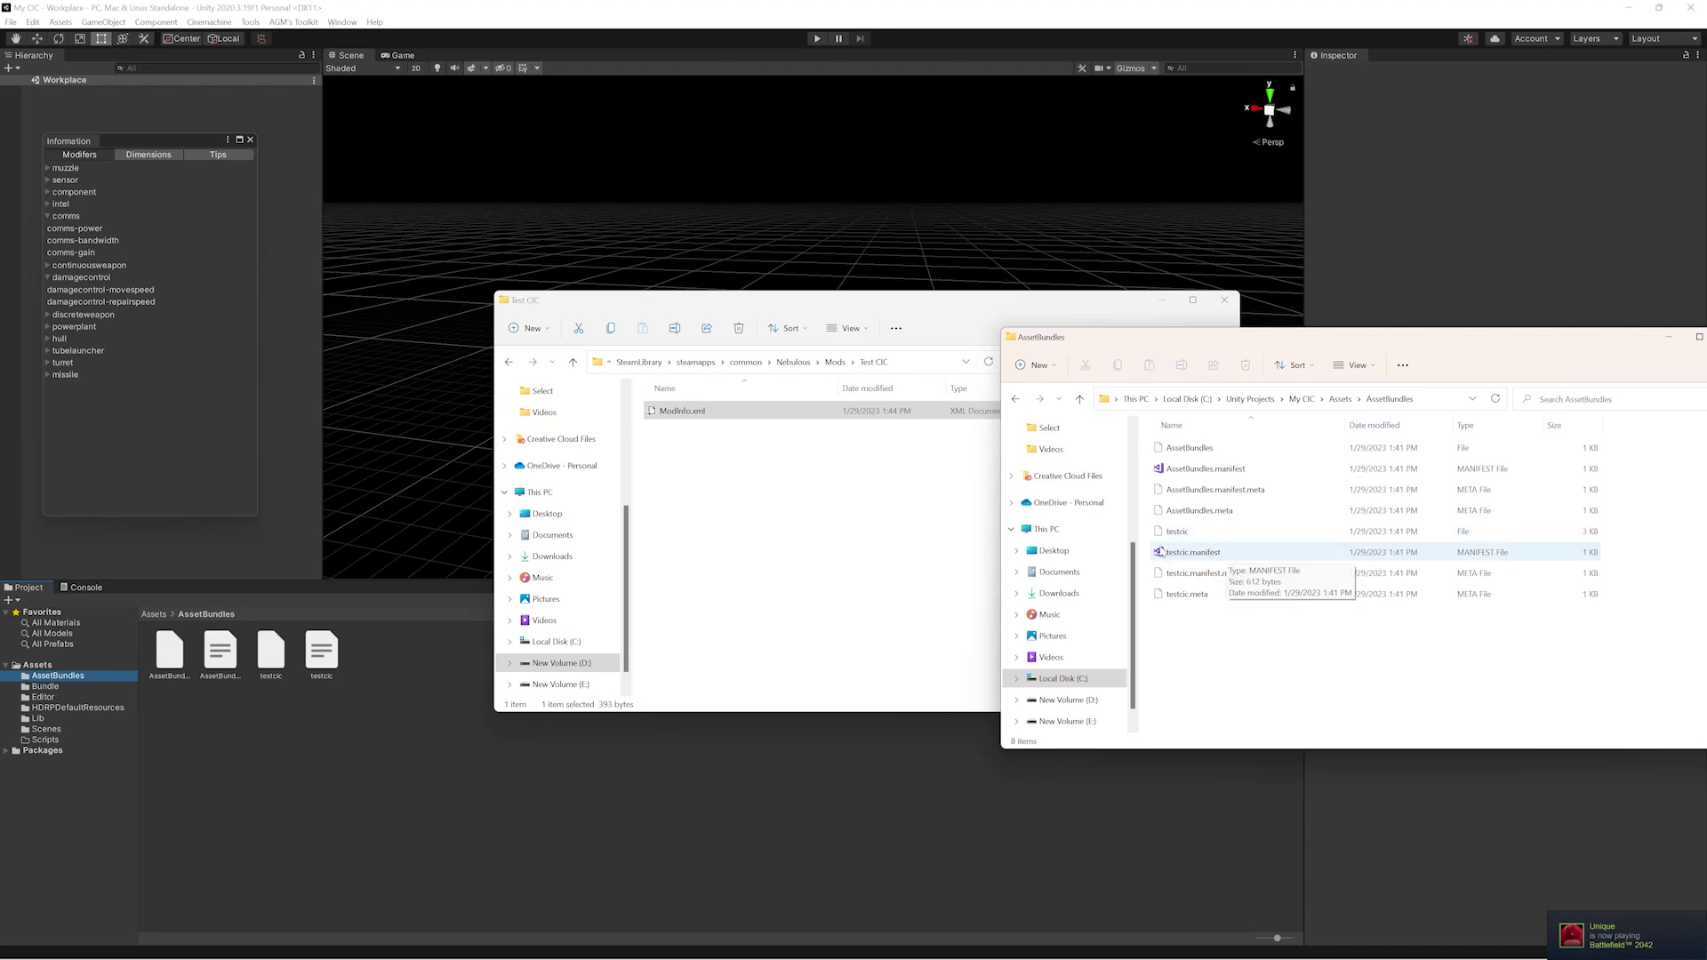
- Copy the testcic and testcic.manifest files from AssetBundles into the Test CIC mod folder
left_click(1177, 532)
left_click(1188, 552, "ctrl")
left_click_drag(1187, 552, 868, 515)
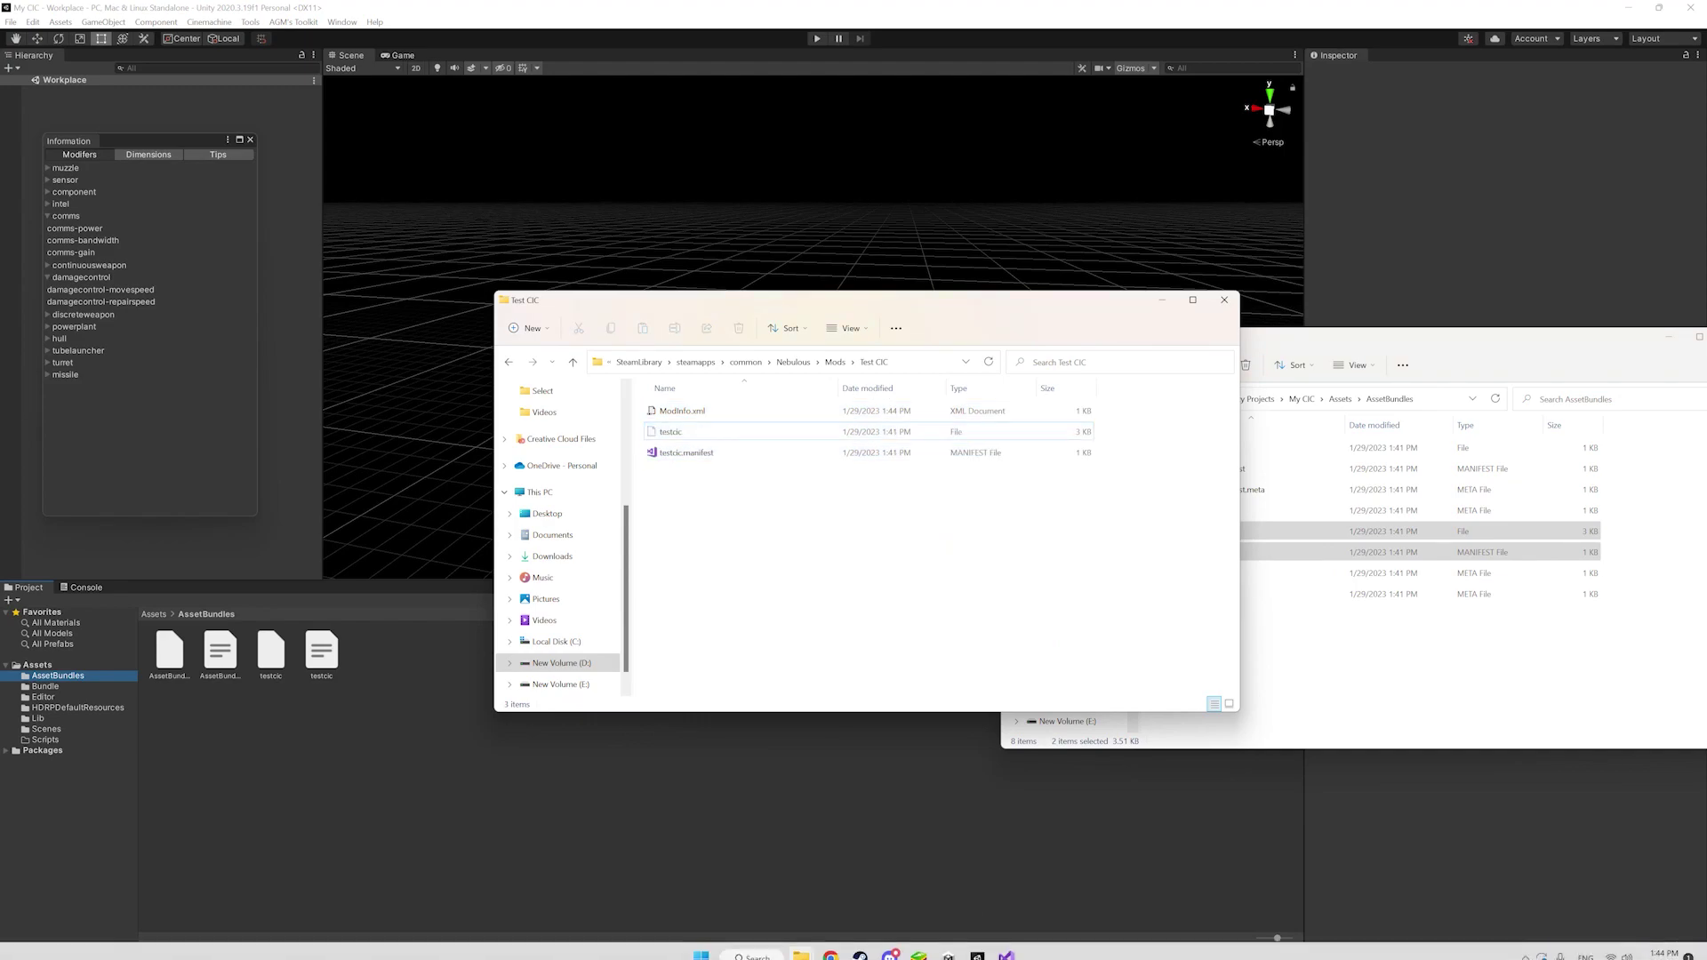
- Launch NEBULOUS: Fleet Command from Steam and select The Test CIC in the game's Mod Manager
left_click(760, 837)
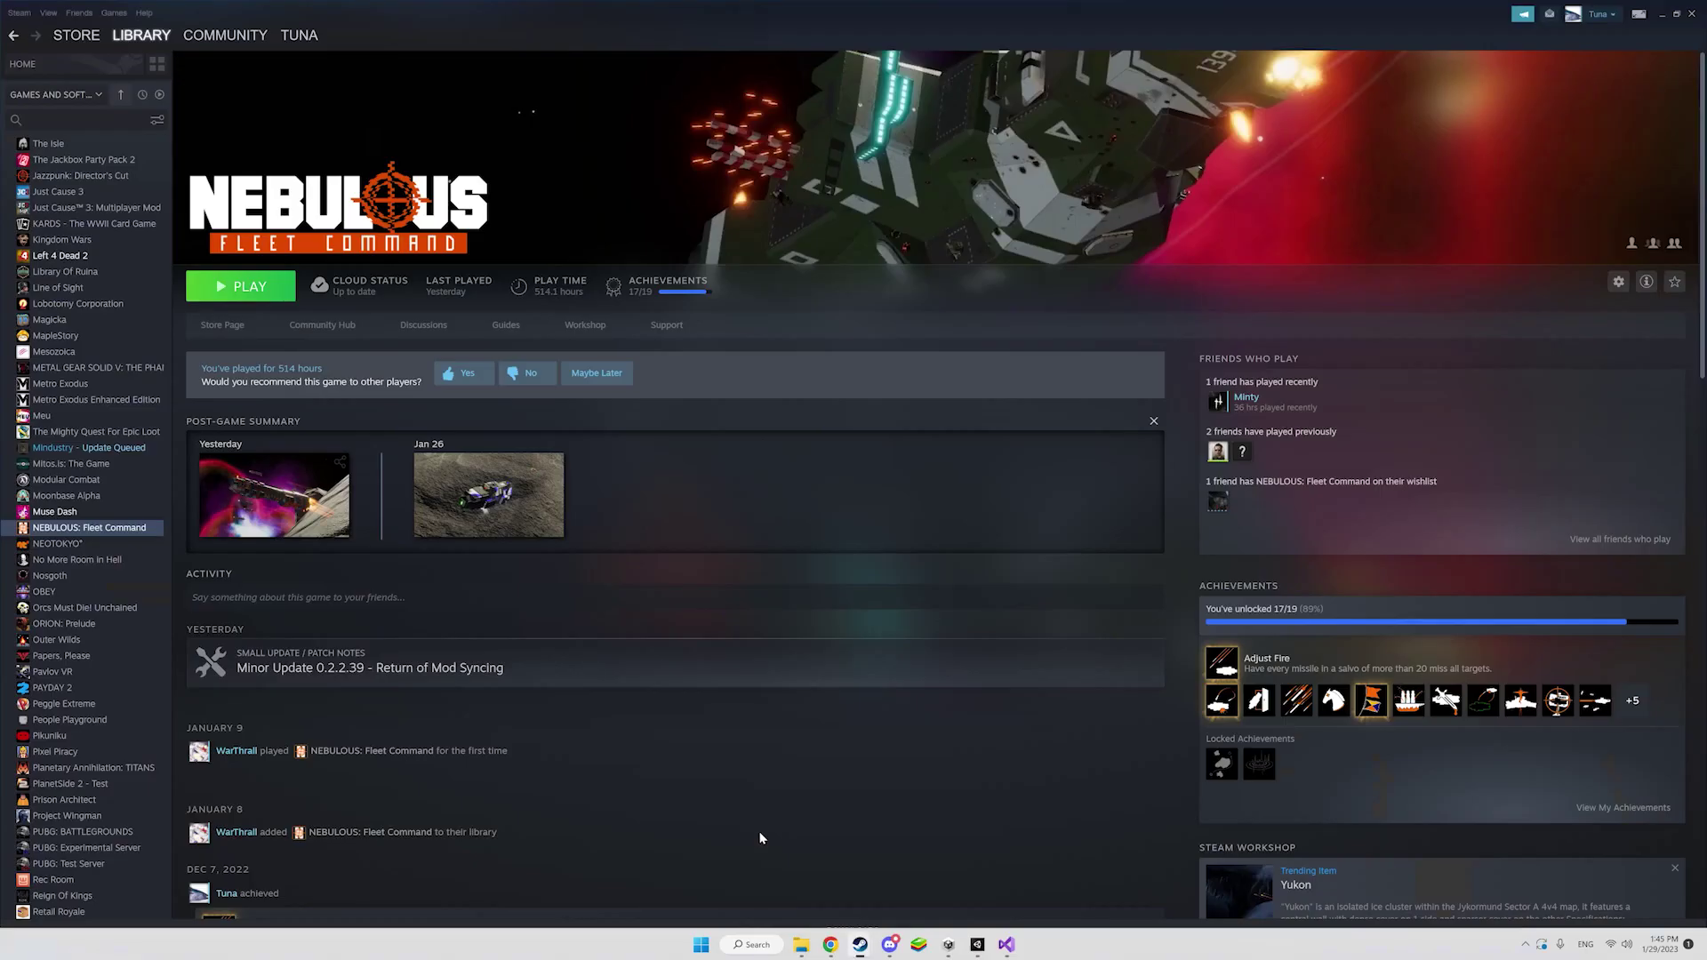
left_click(240, 285)
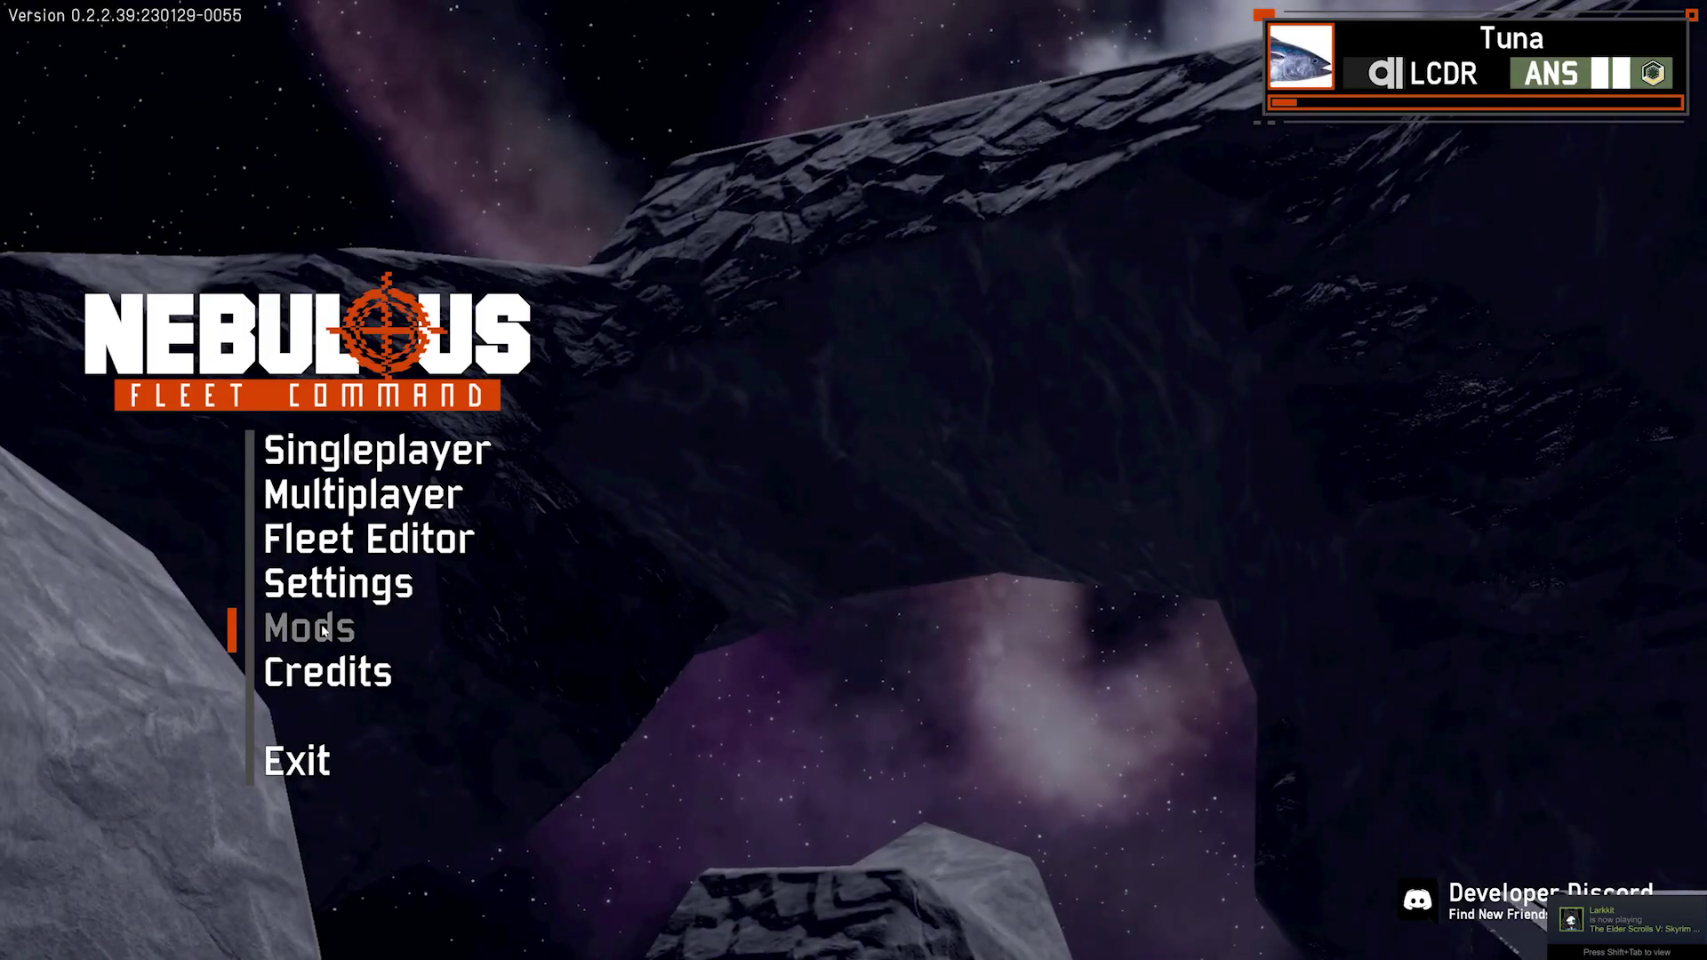
left_click(325, 631)
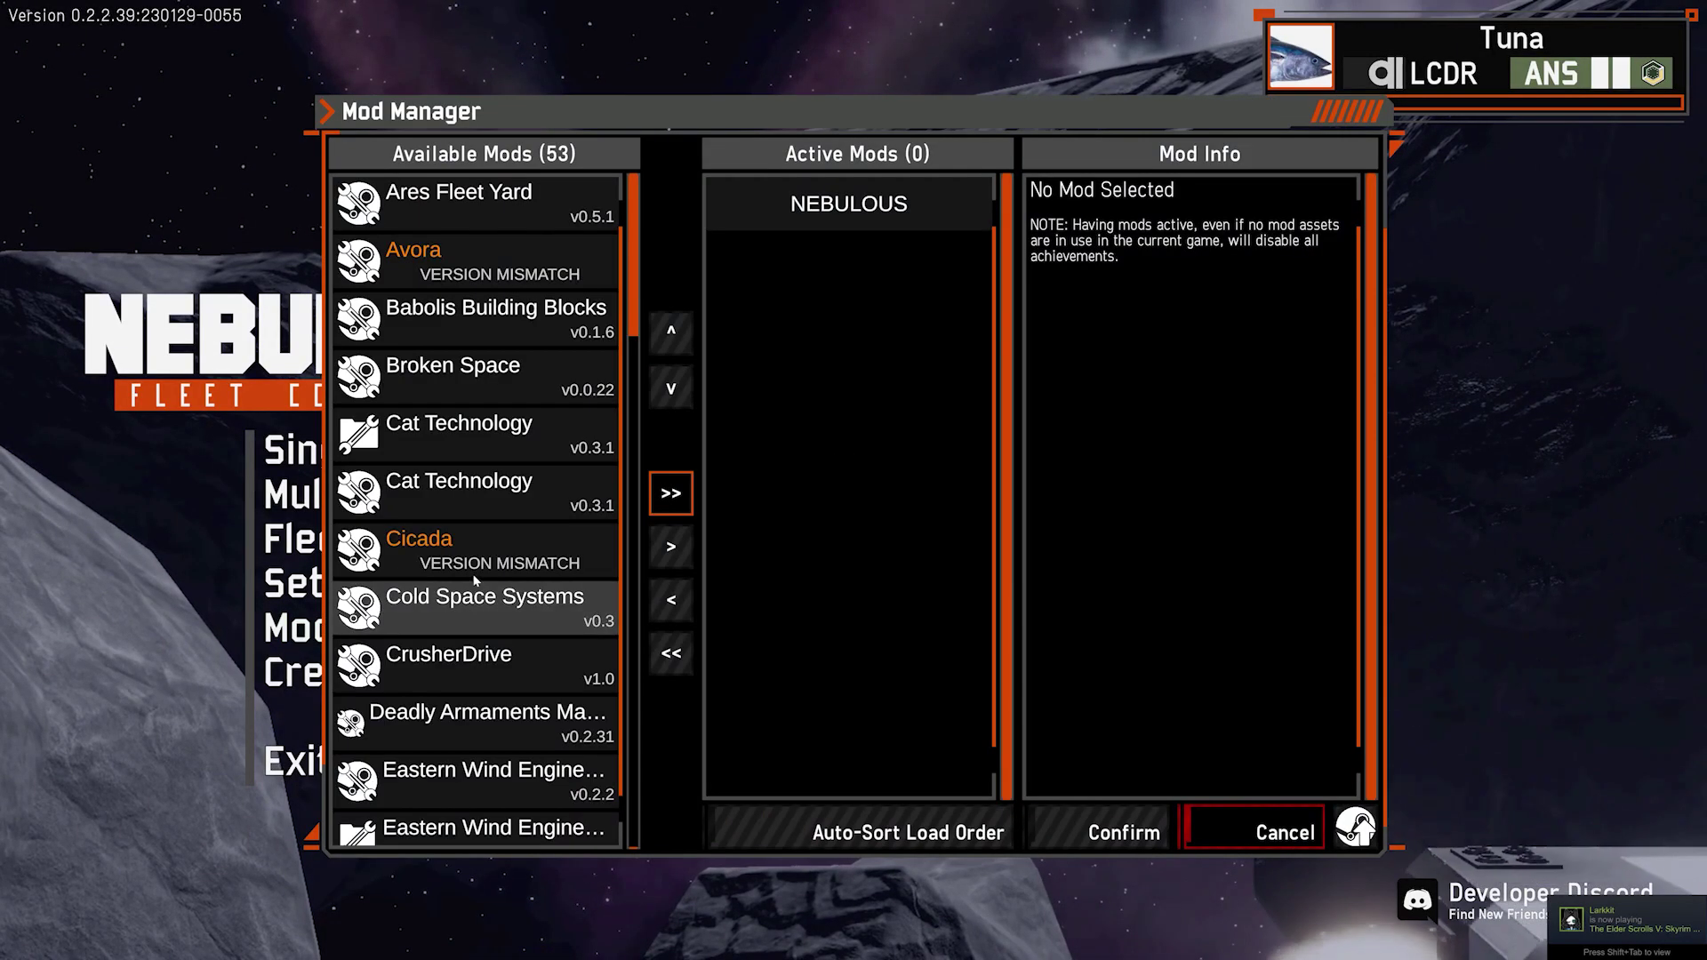
scroll(637, 354, "down", 3)
left_click_drag(637, 354, 637, 833)
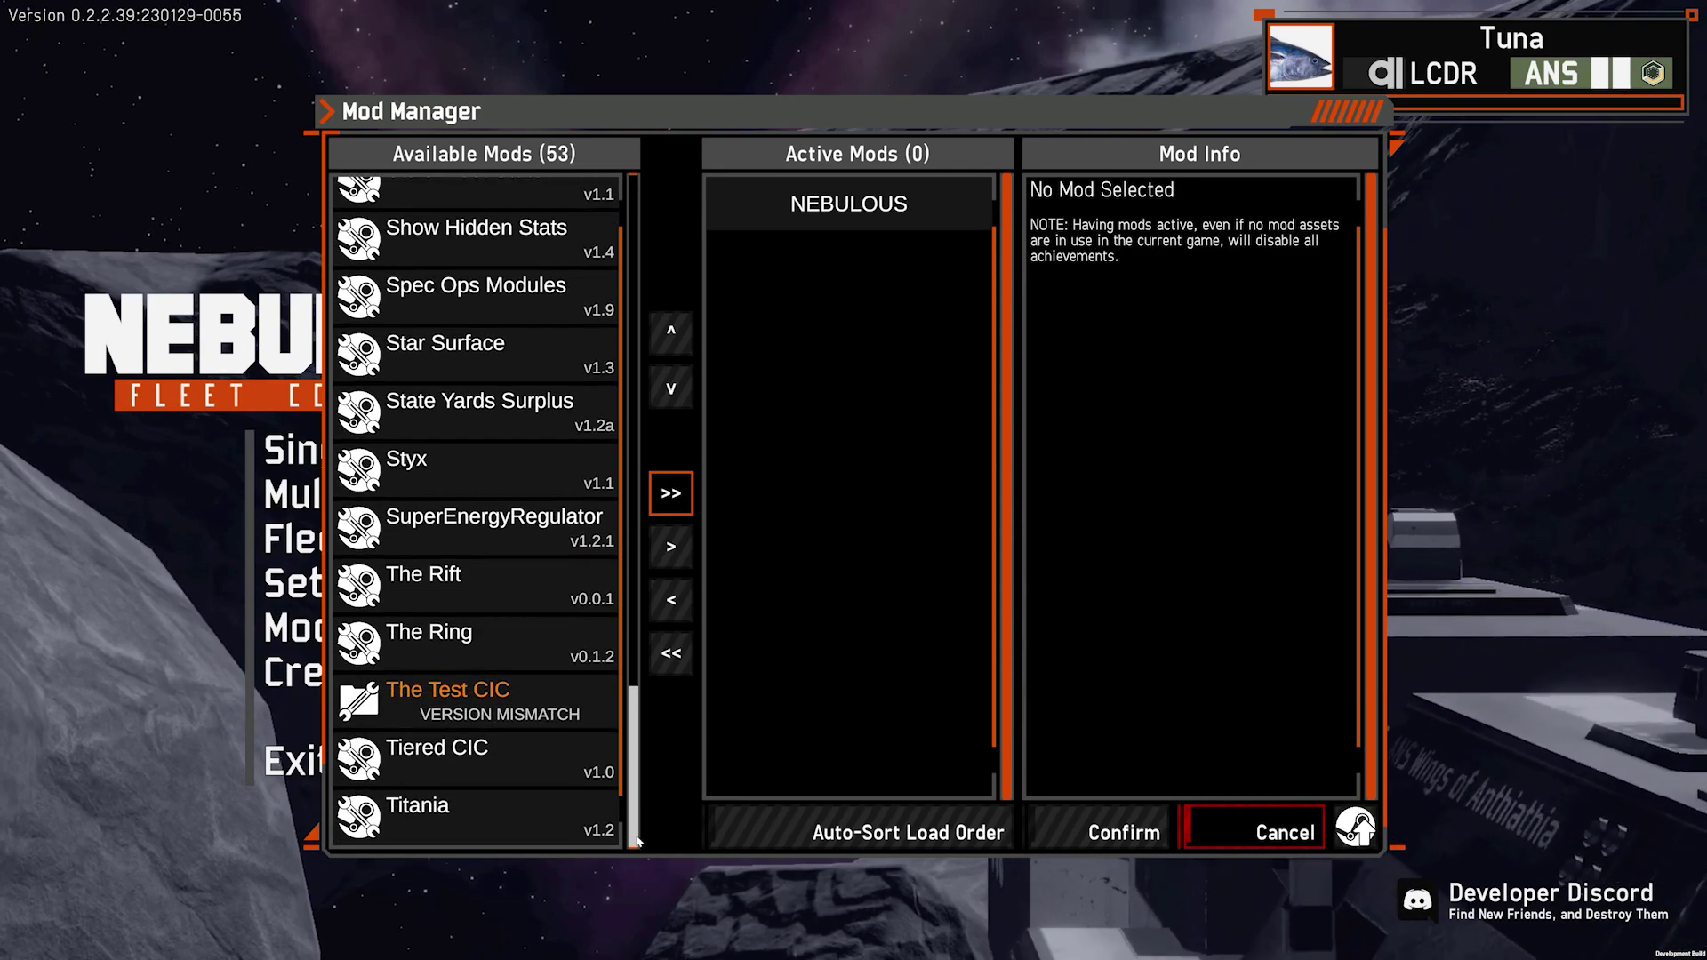
left_click(531, 716)
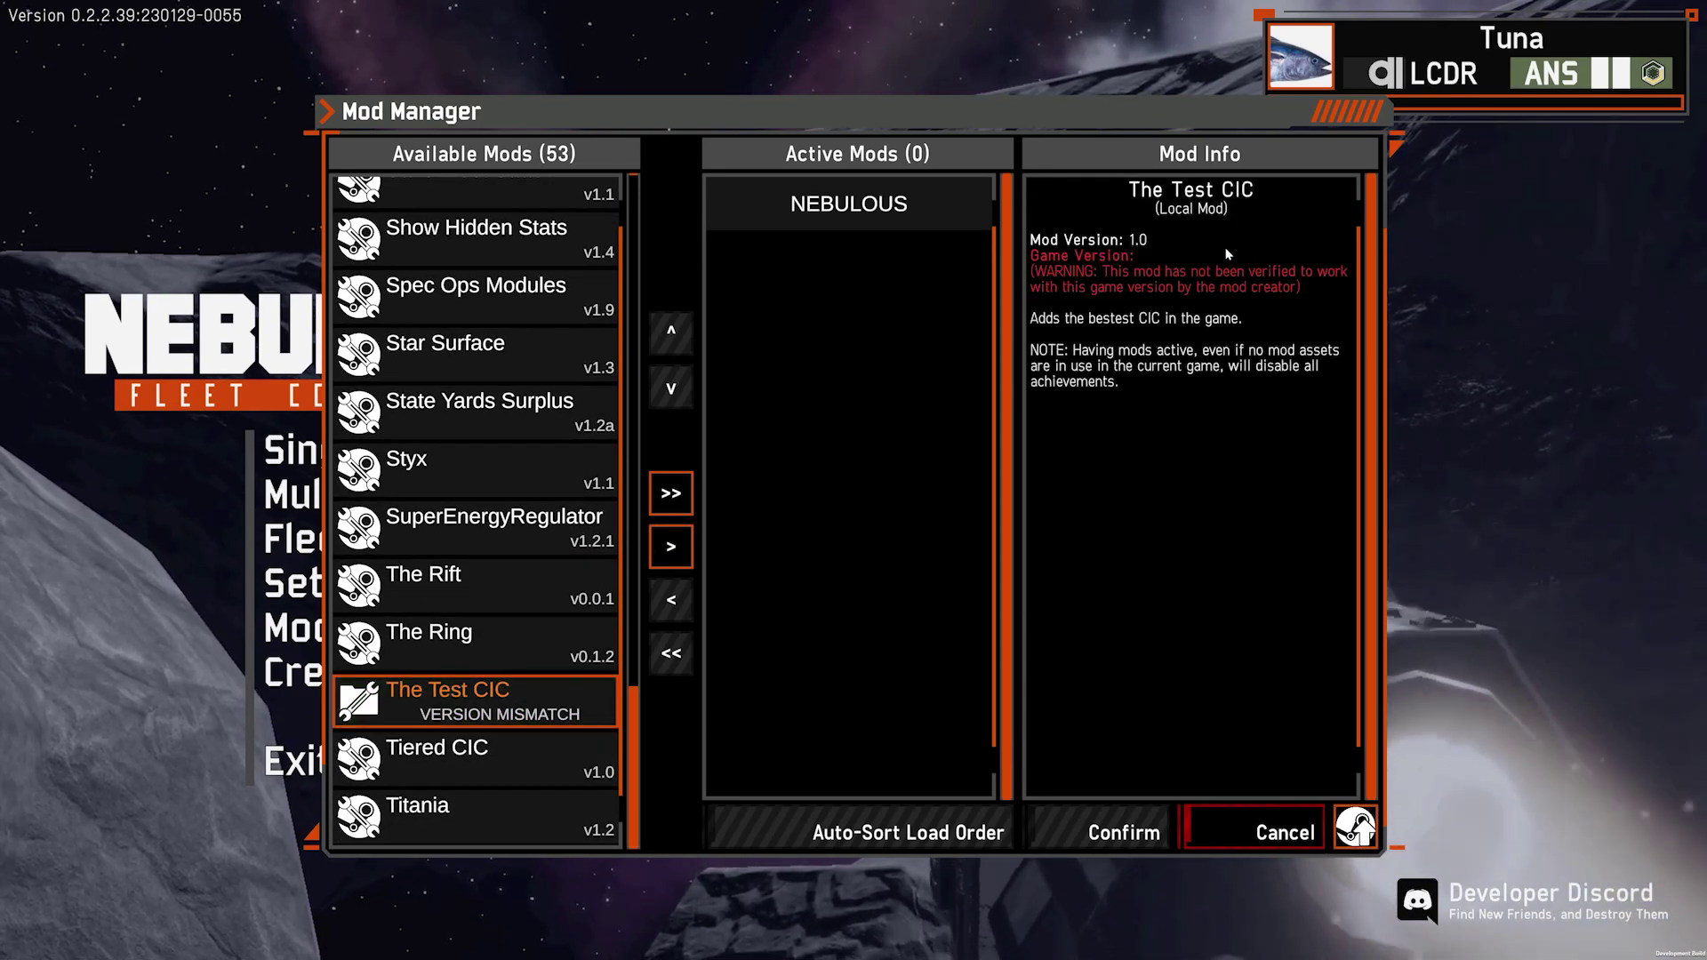
- Switch to File Explorer, open the Chronosphere mod's ModInfo.xml in Visual Studio and copy its GameVer 0.2.2 line
key("alt+Tab")
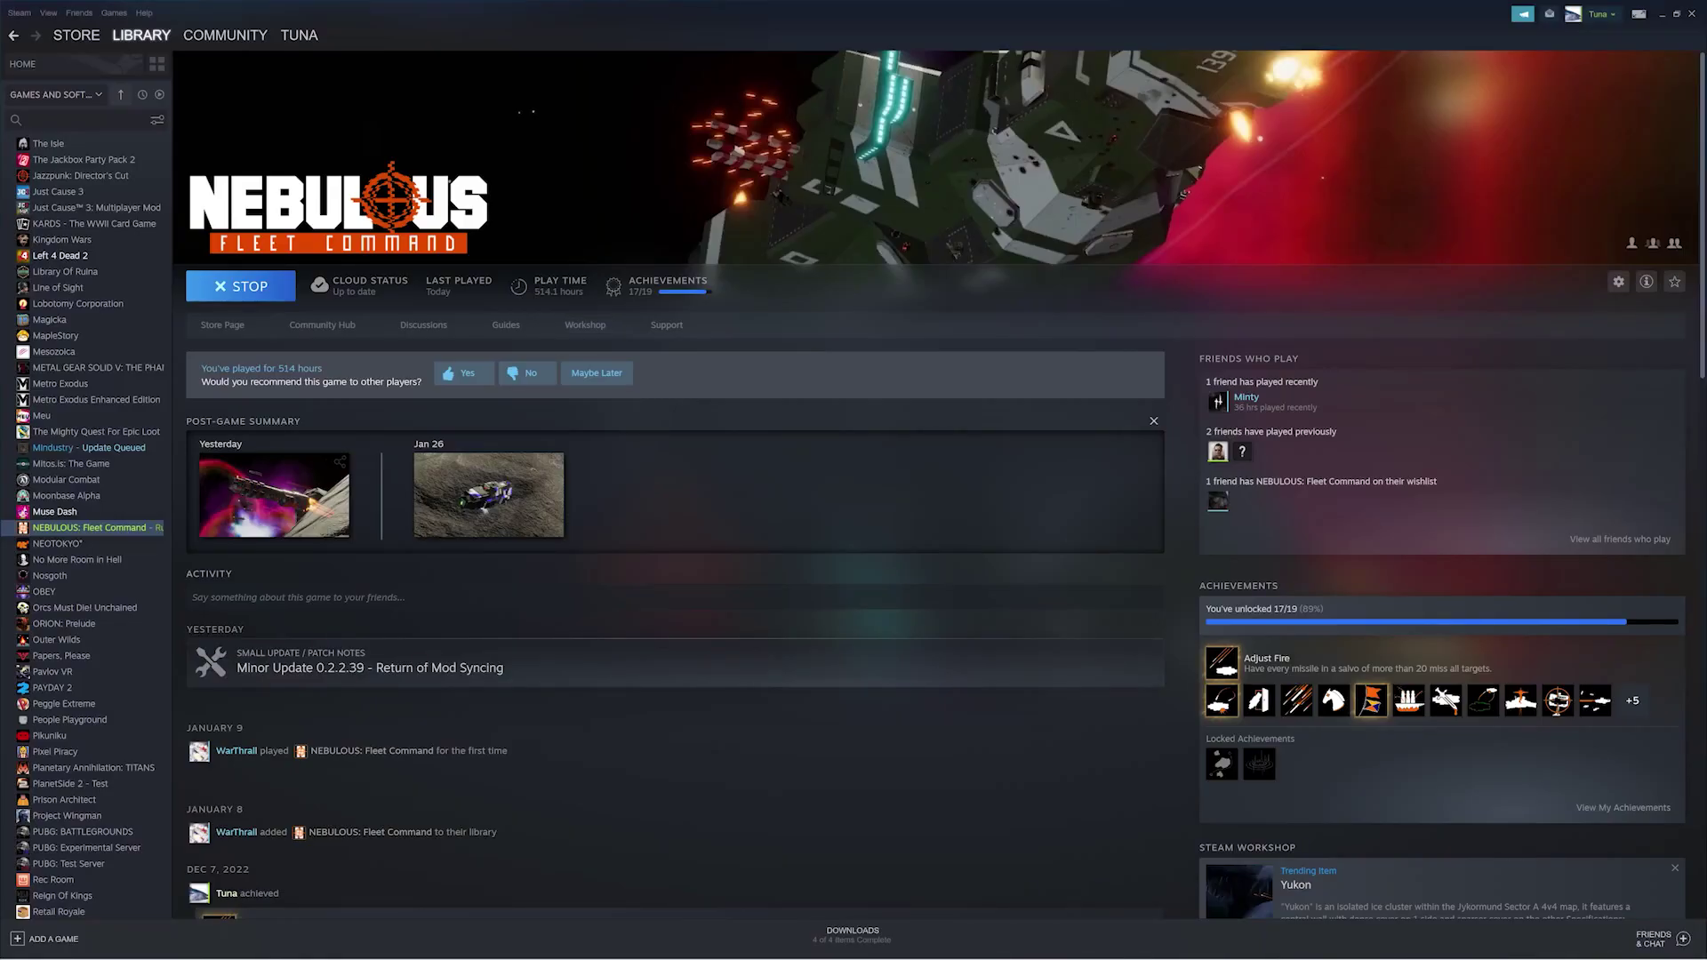
mouse_move(787, 944)
left_click(933, 894)
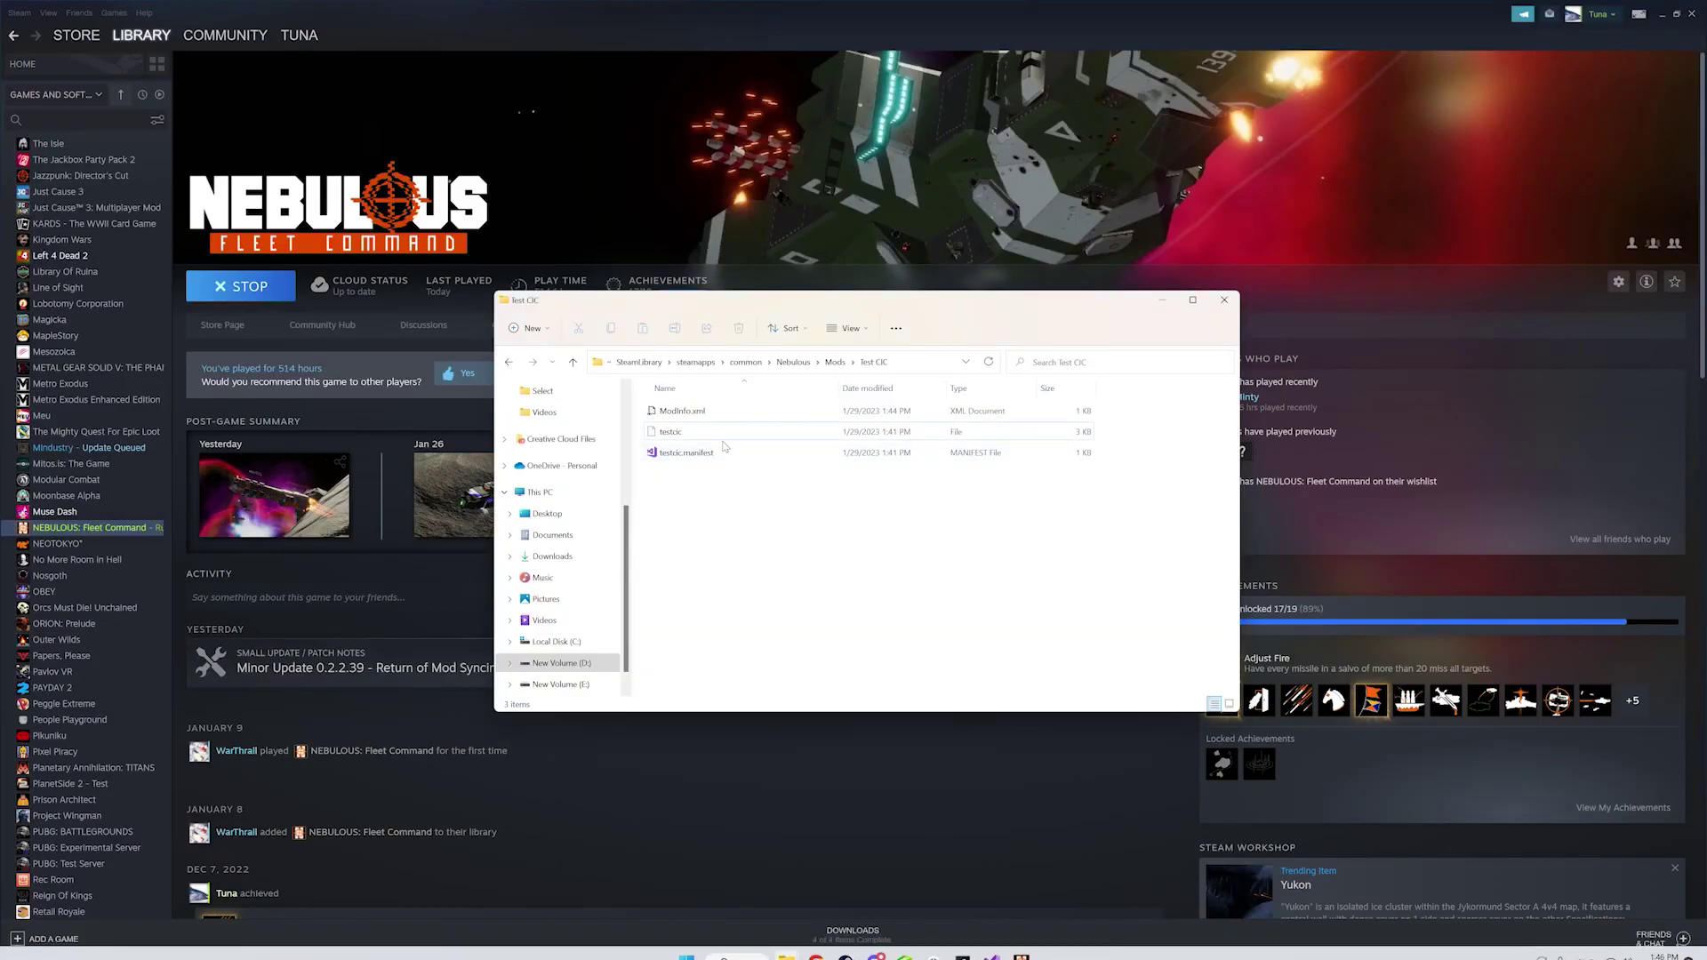
double_click(682, 411)
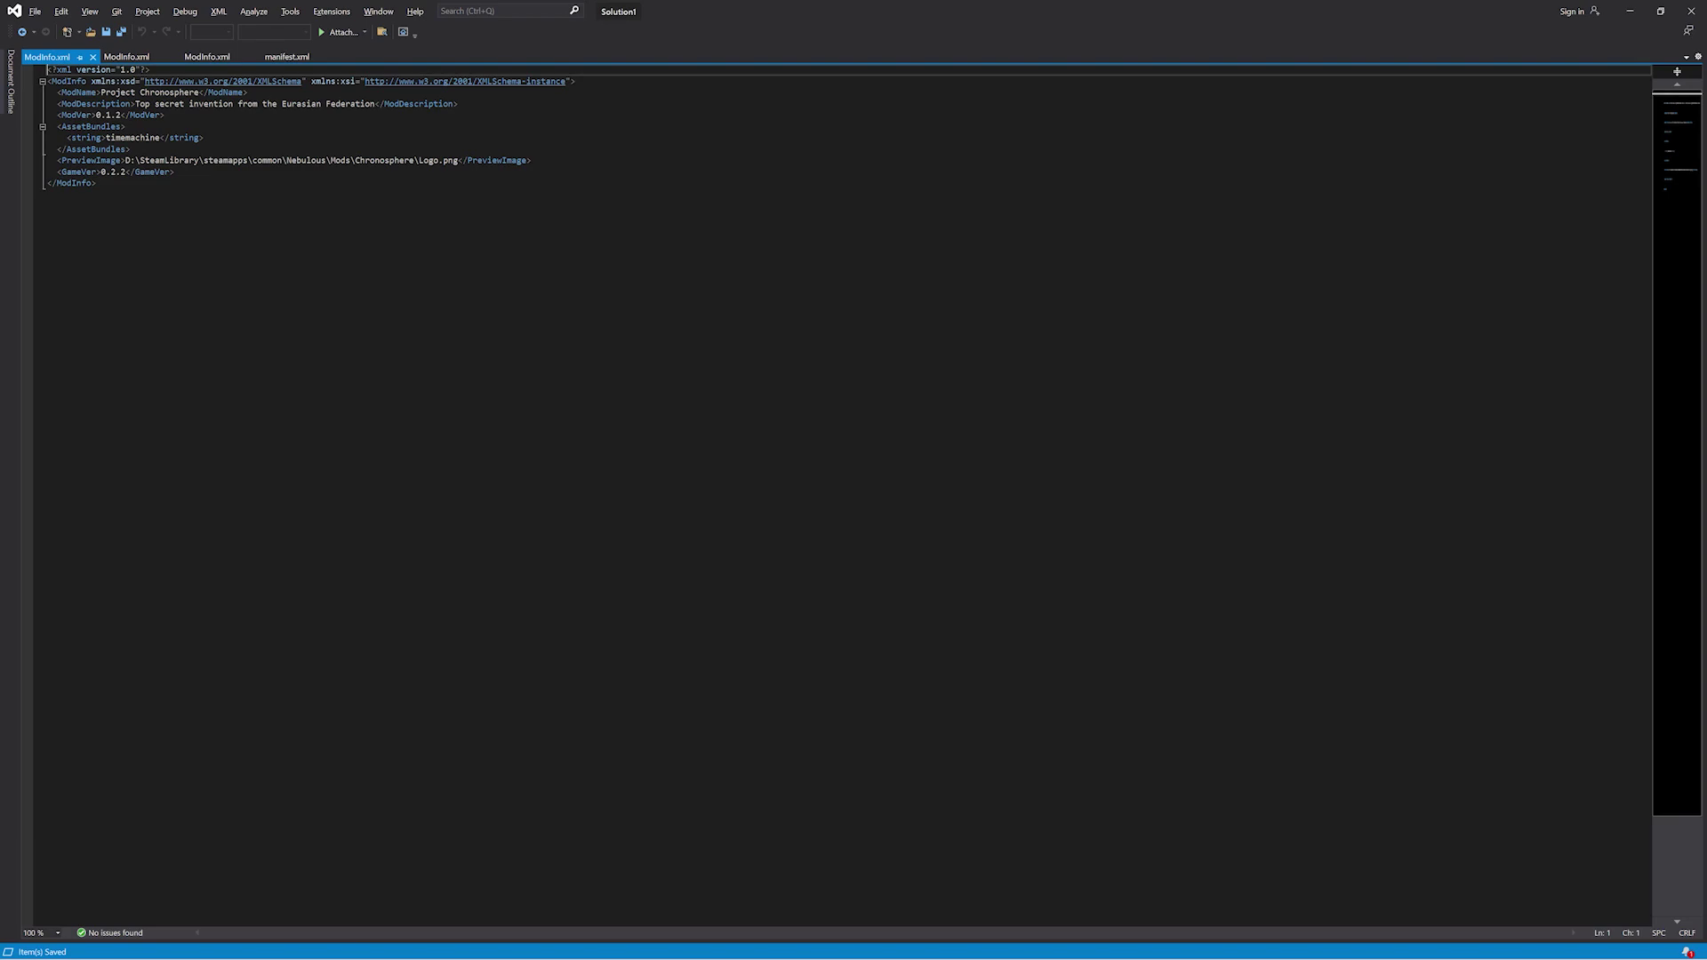
key("alt+Tab")
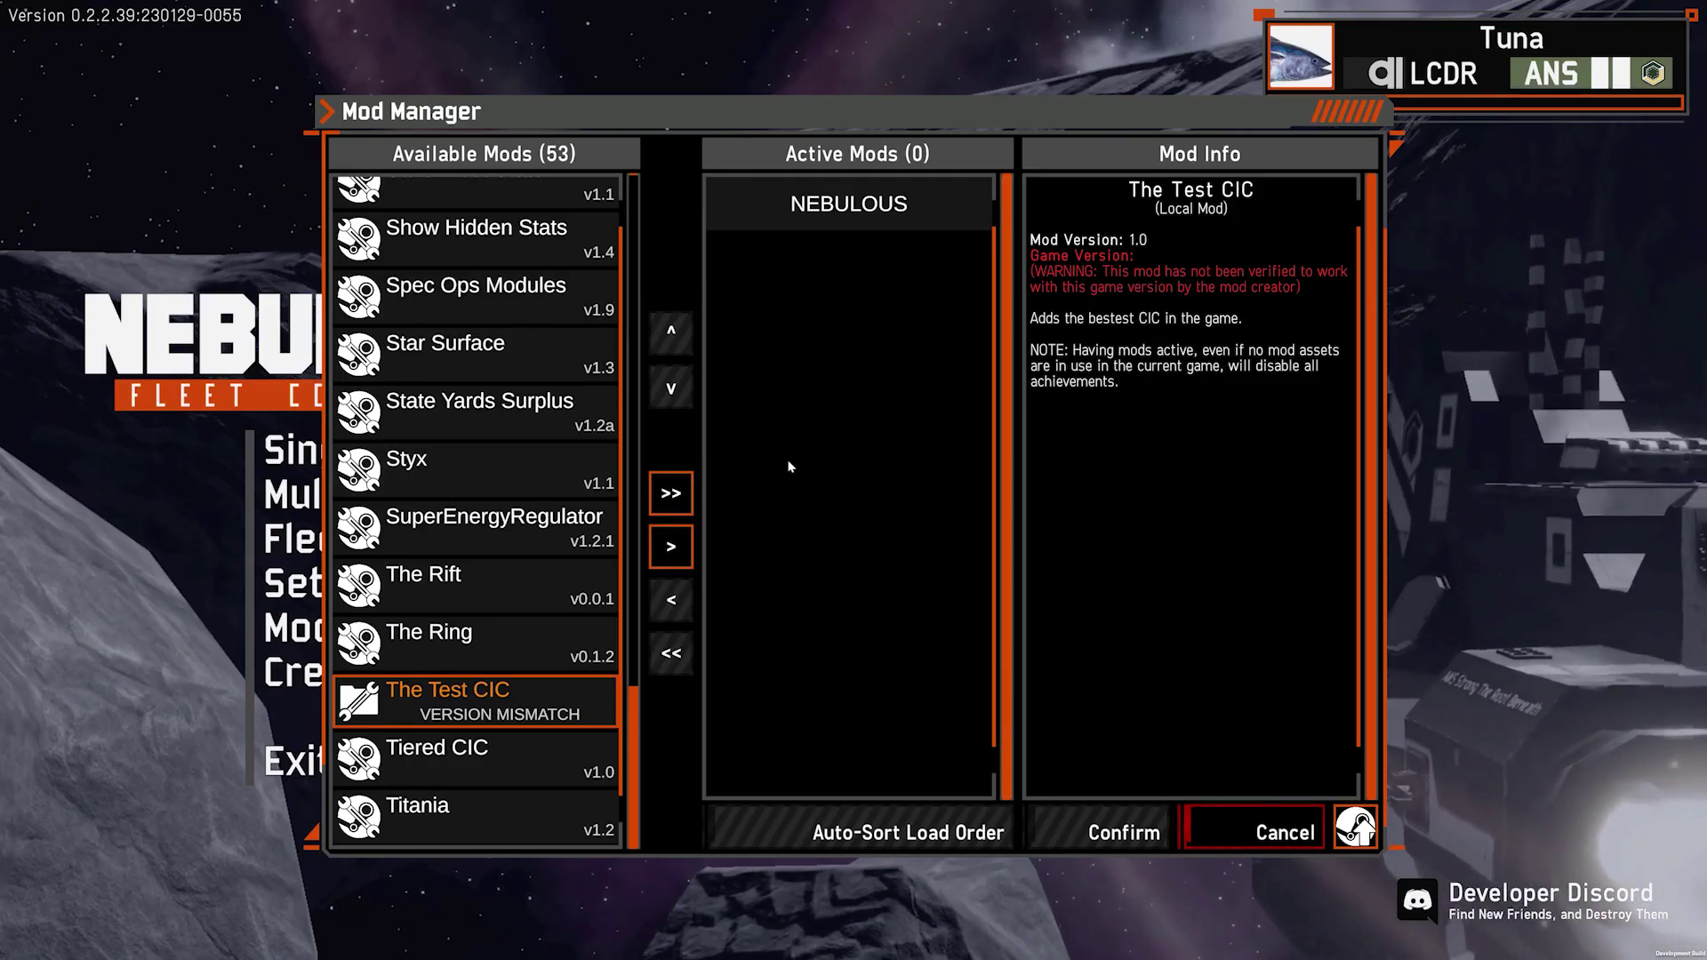
key("alt+Tab")
left_click_drag(58, 171, 175, 172)
key("ctrl+c")
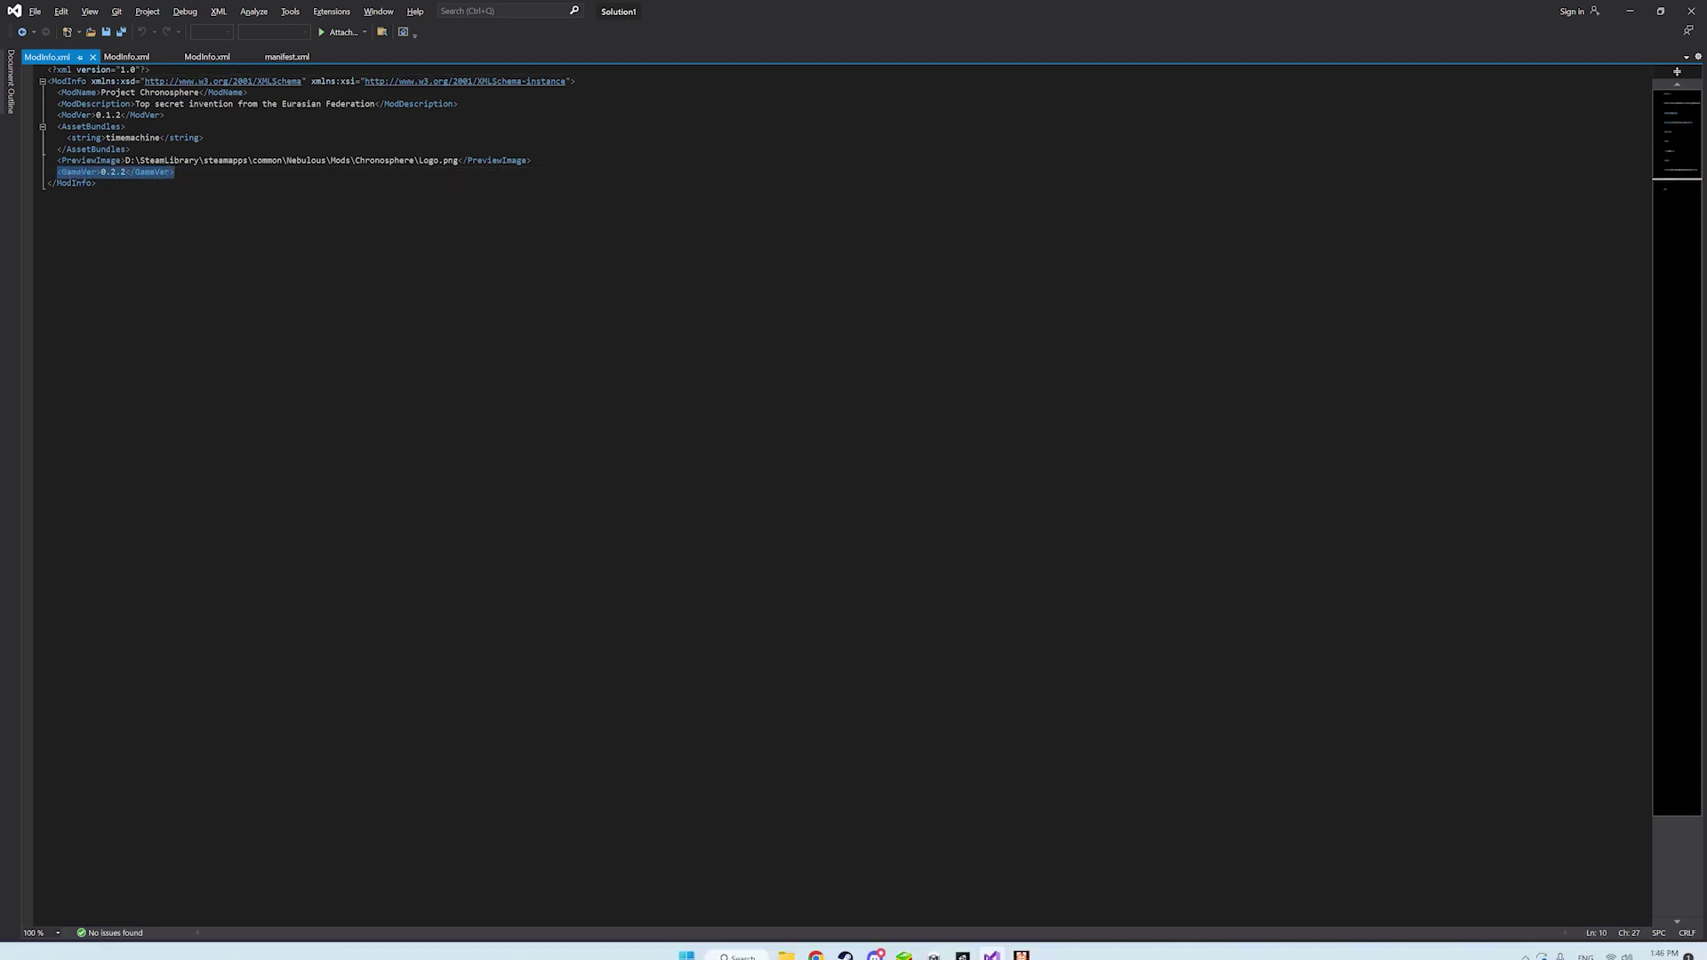
- Return to the Test CIC folder inside the Nebulous Mods folder and open its ModInfo.xml
left_click(1021, 945)
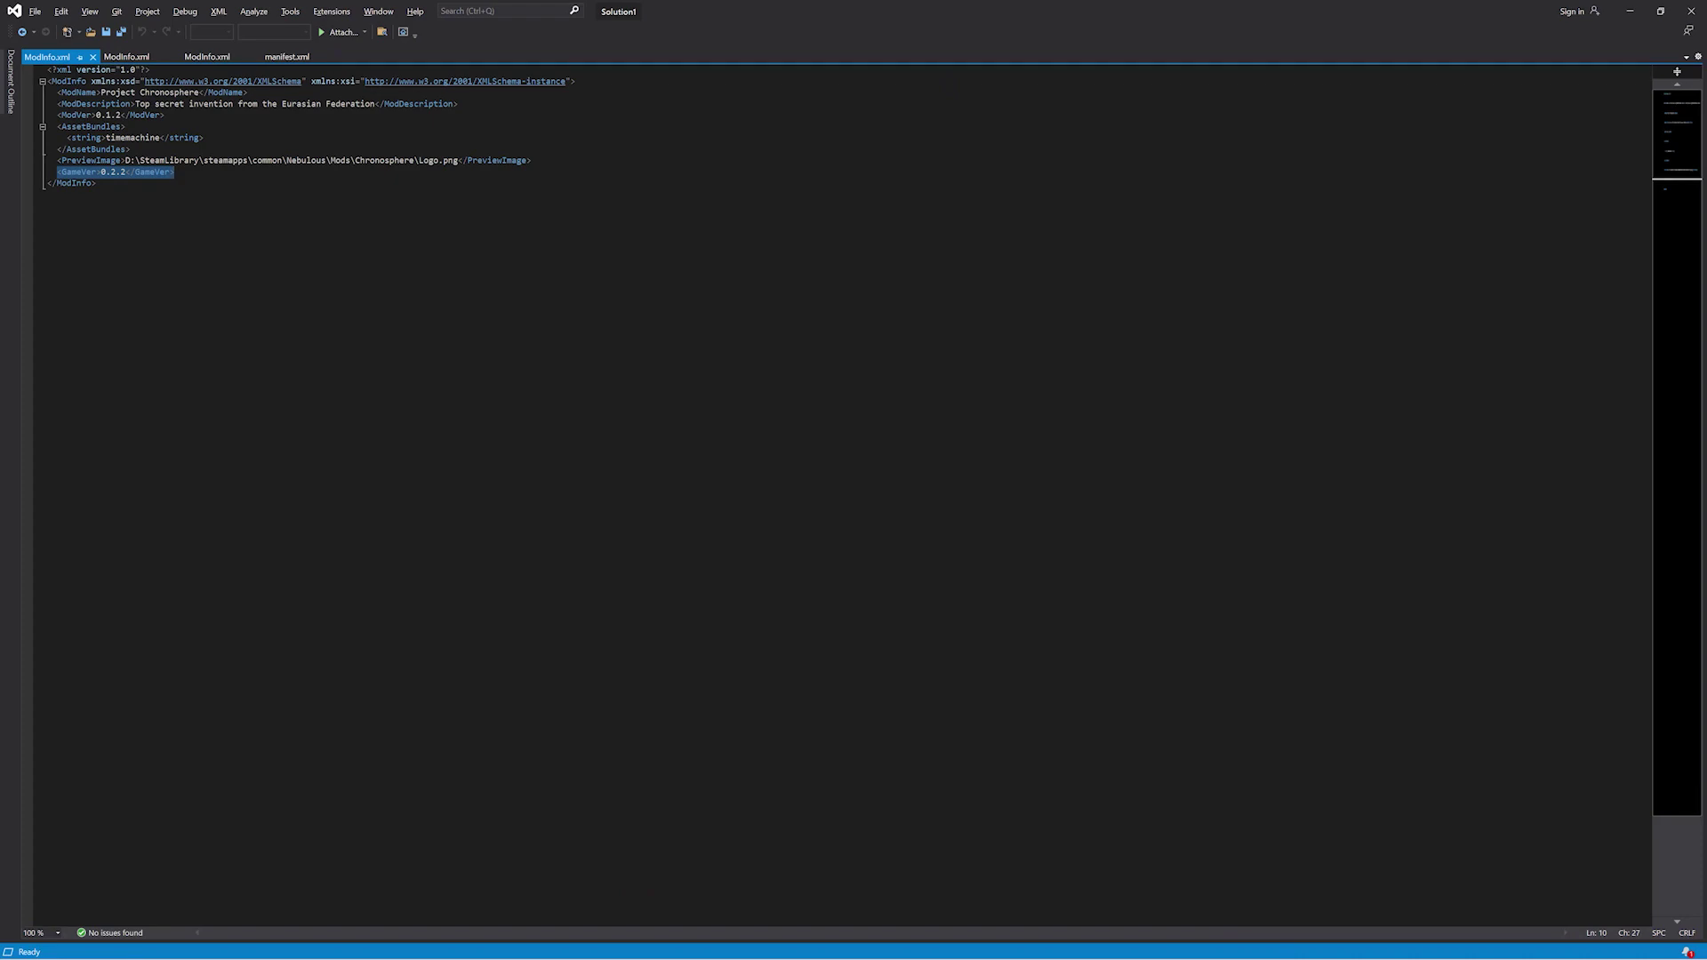
mouse_move(785, 944)
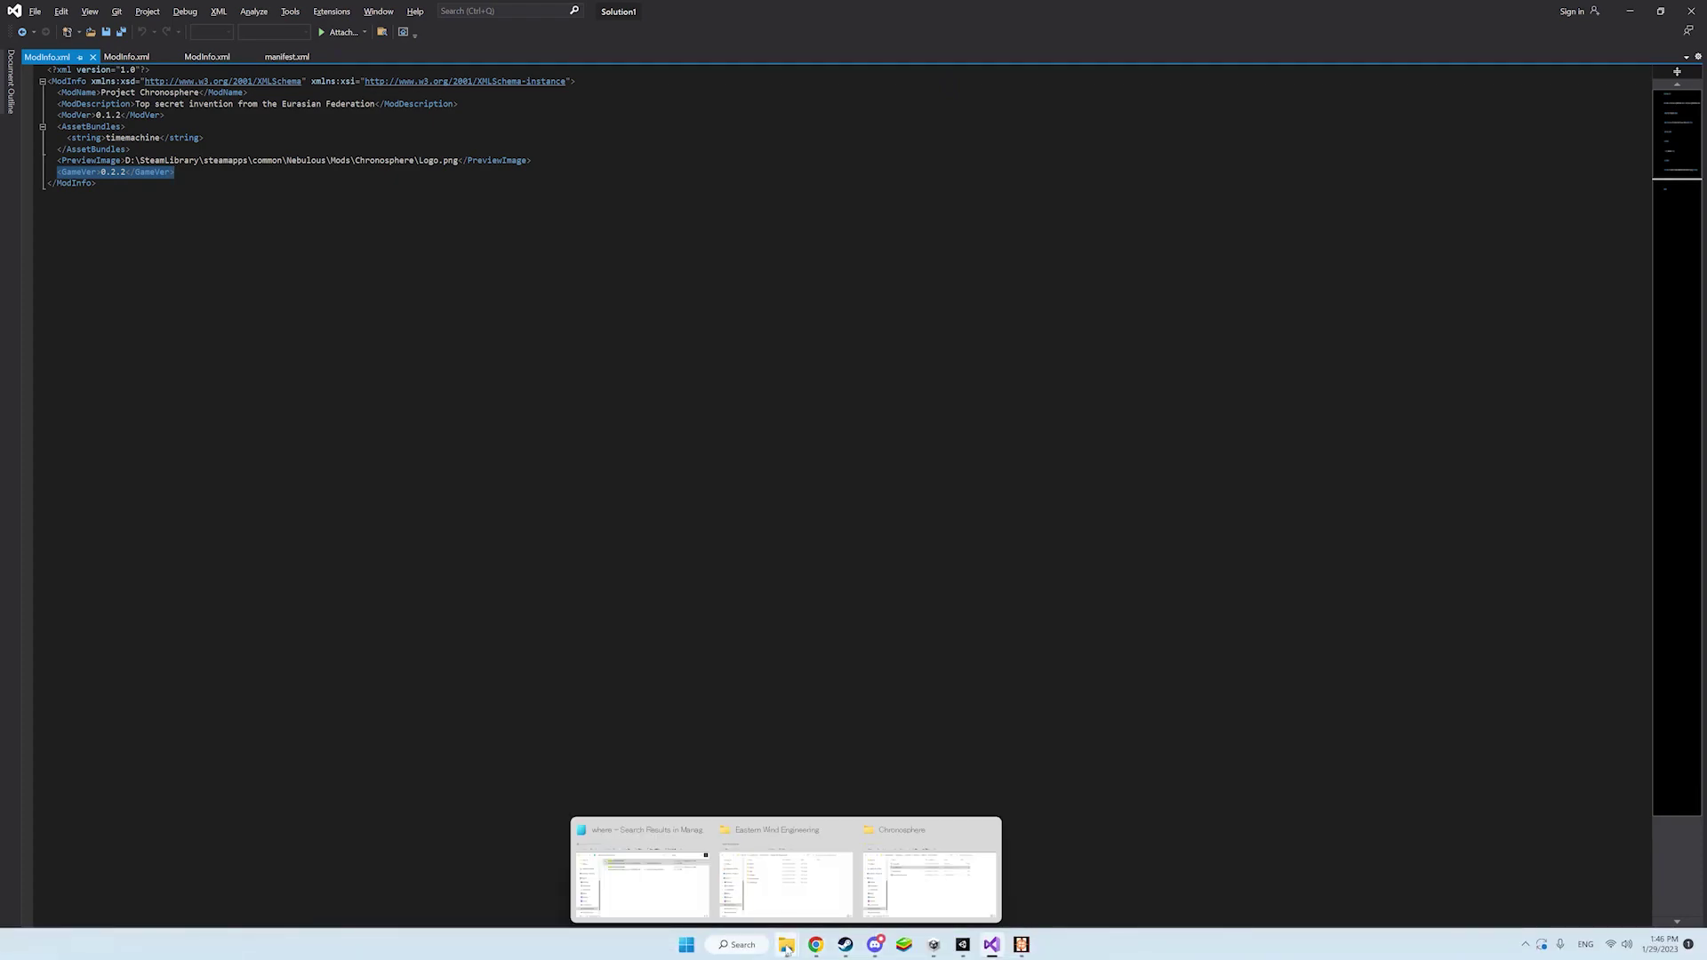
left_click(807, 889)
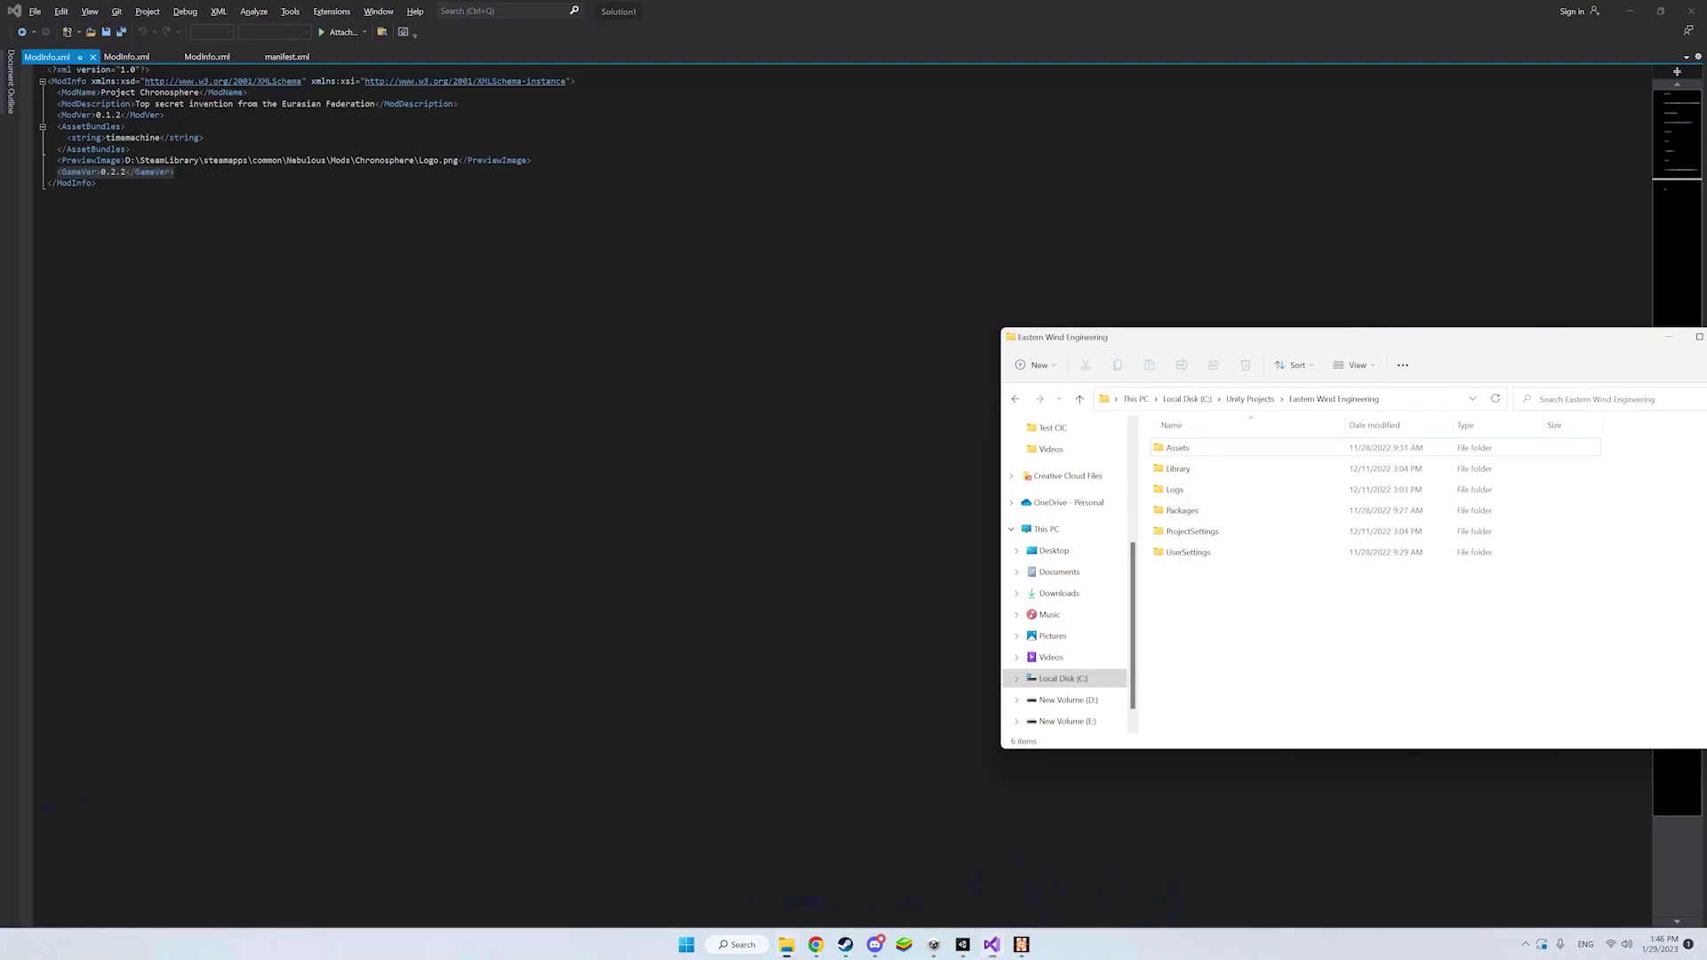
left_click(1247, 402)
mouse_move(785, 944)
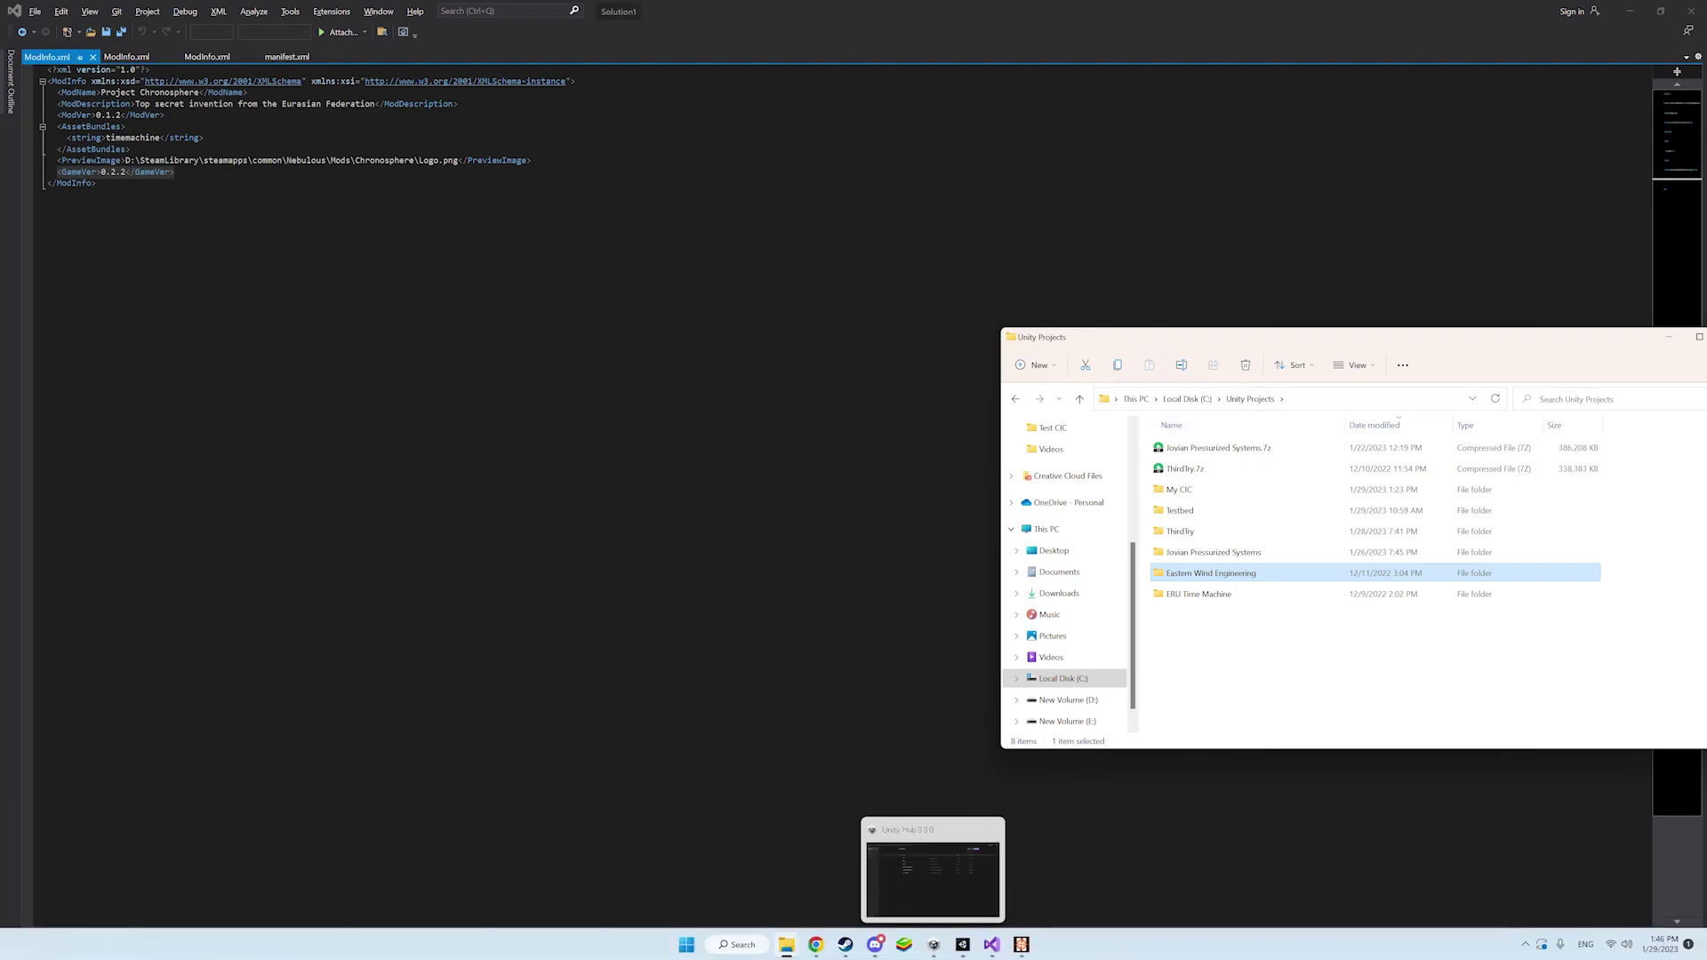
left_click(938, 876)
left_click(836, 362)
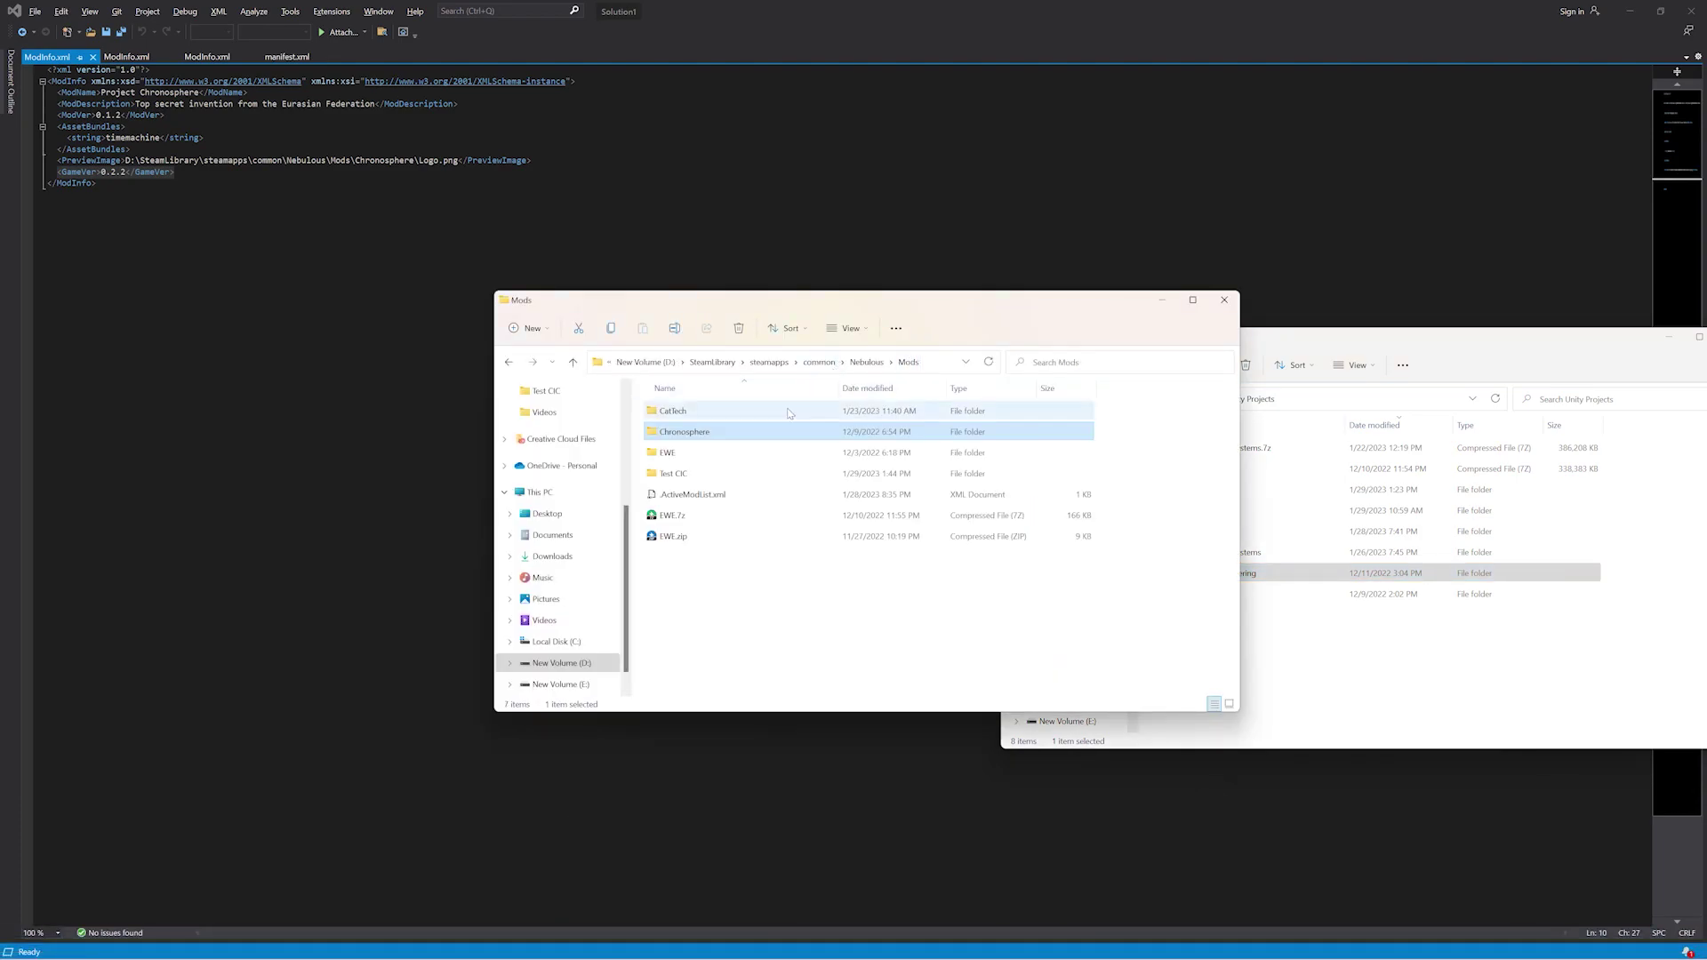
double_click(711, 472)
double_click(726, 434)
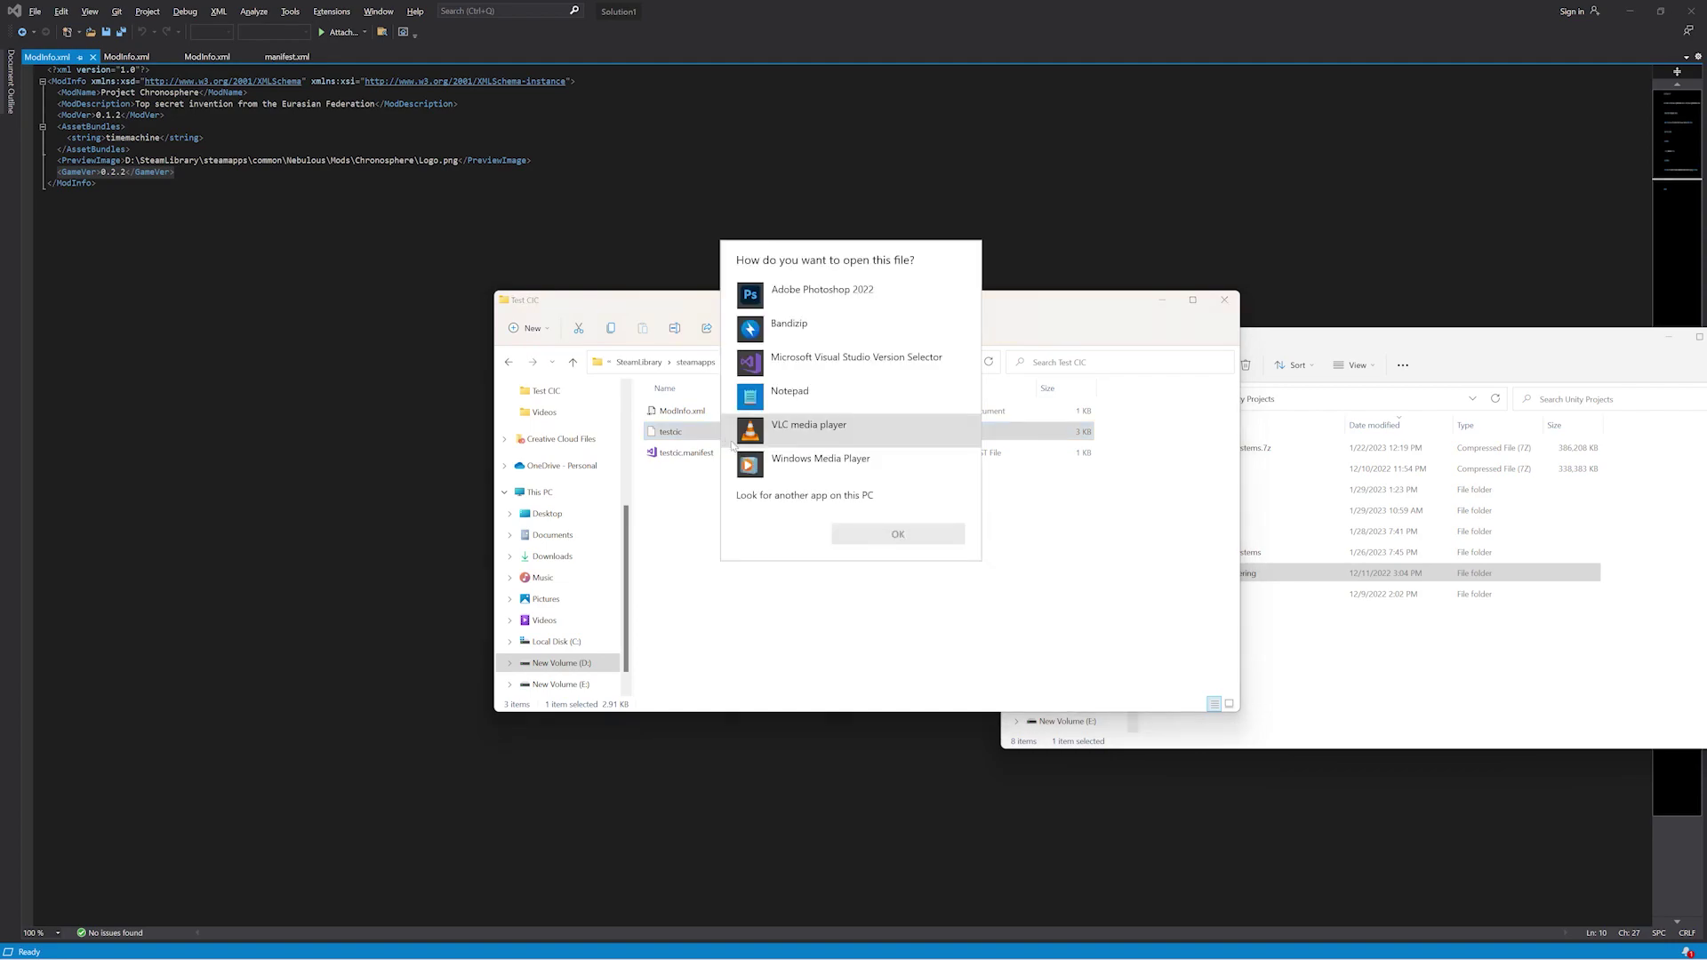
key("Escape")
double_click(682, 410)
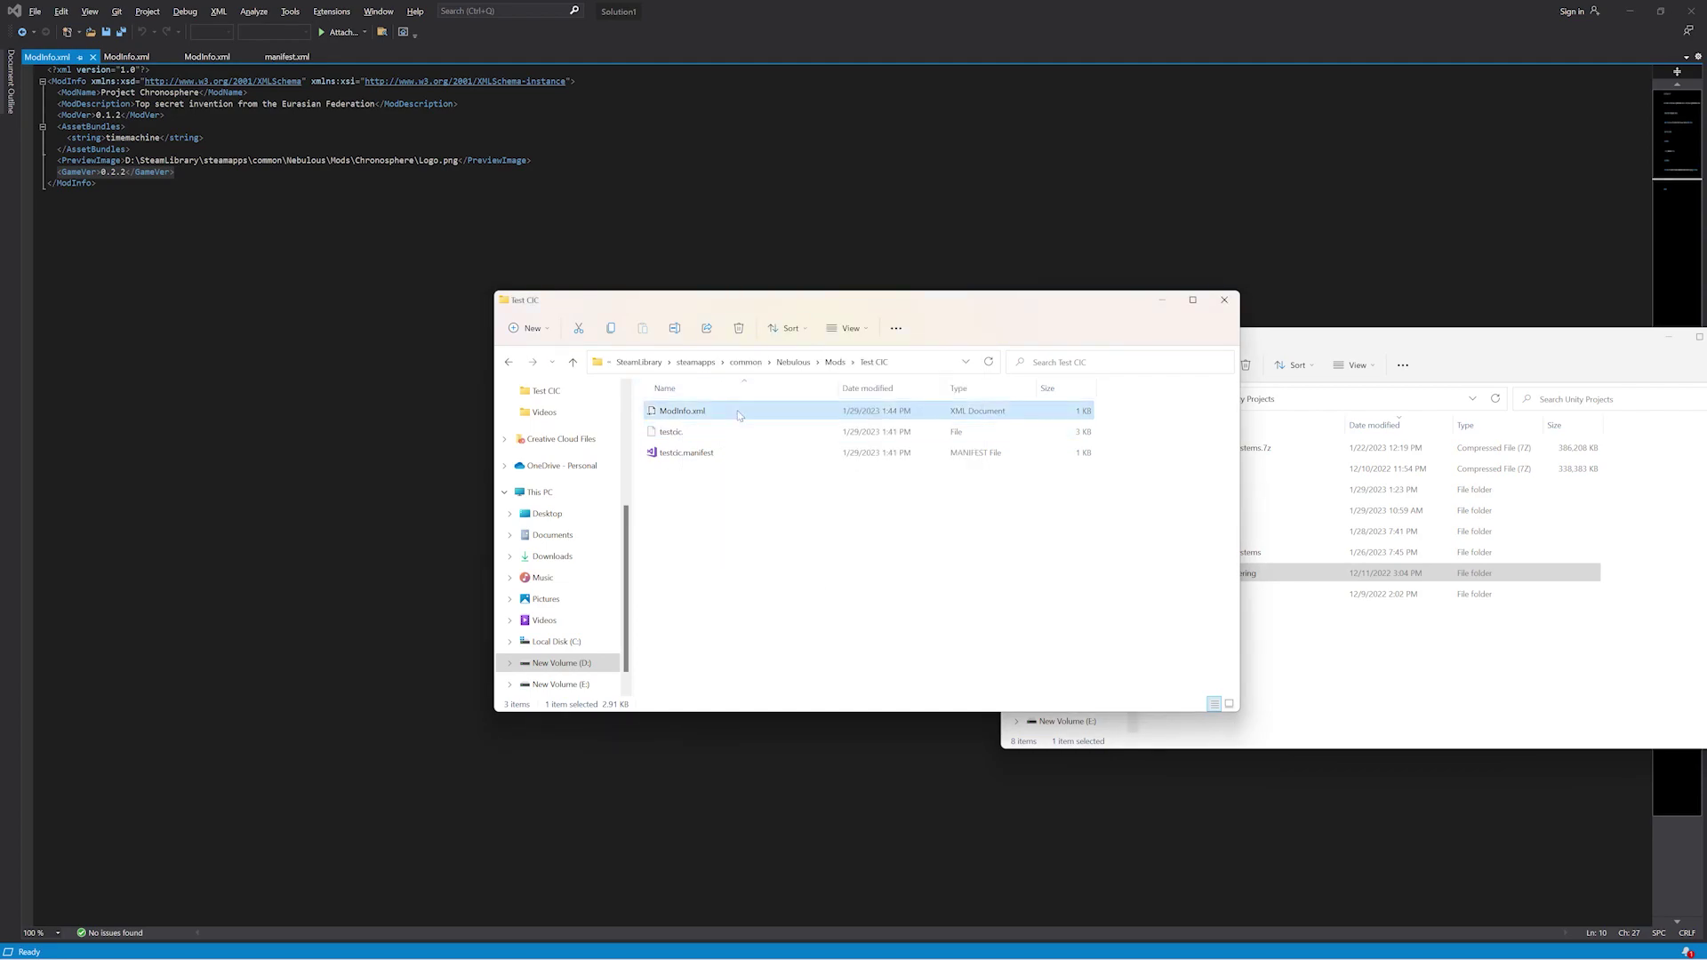
- Insert the copied GameVer 0.2.2 line into the Test CIC mod's ModInfo.xml and save the file
left_click(140, 183)
key("Return")
key("ctrl+v")
left_click(97, 205)
key("ctrl+s")
- Switch to Nebulous, activate The Test CIC mod, apply the mod selection and dismiss the resulting message
key("alt+Tab")
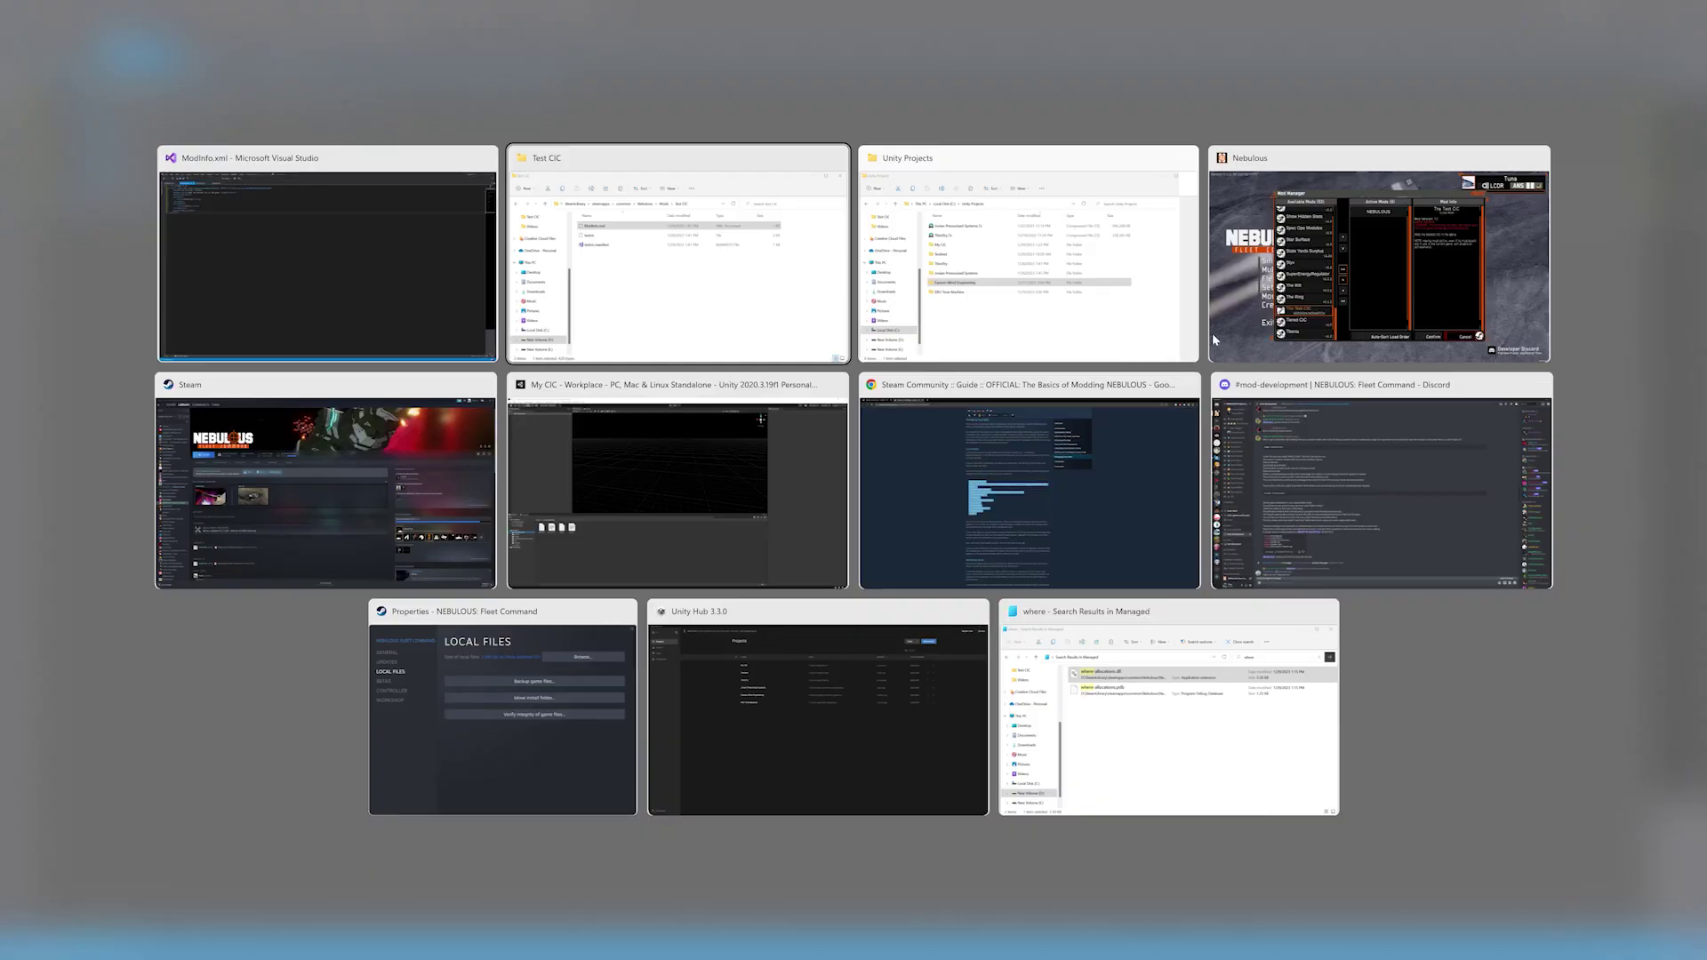
double_click(516, 713)
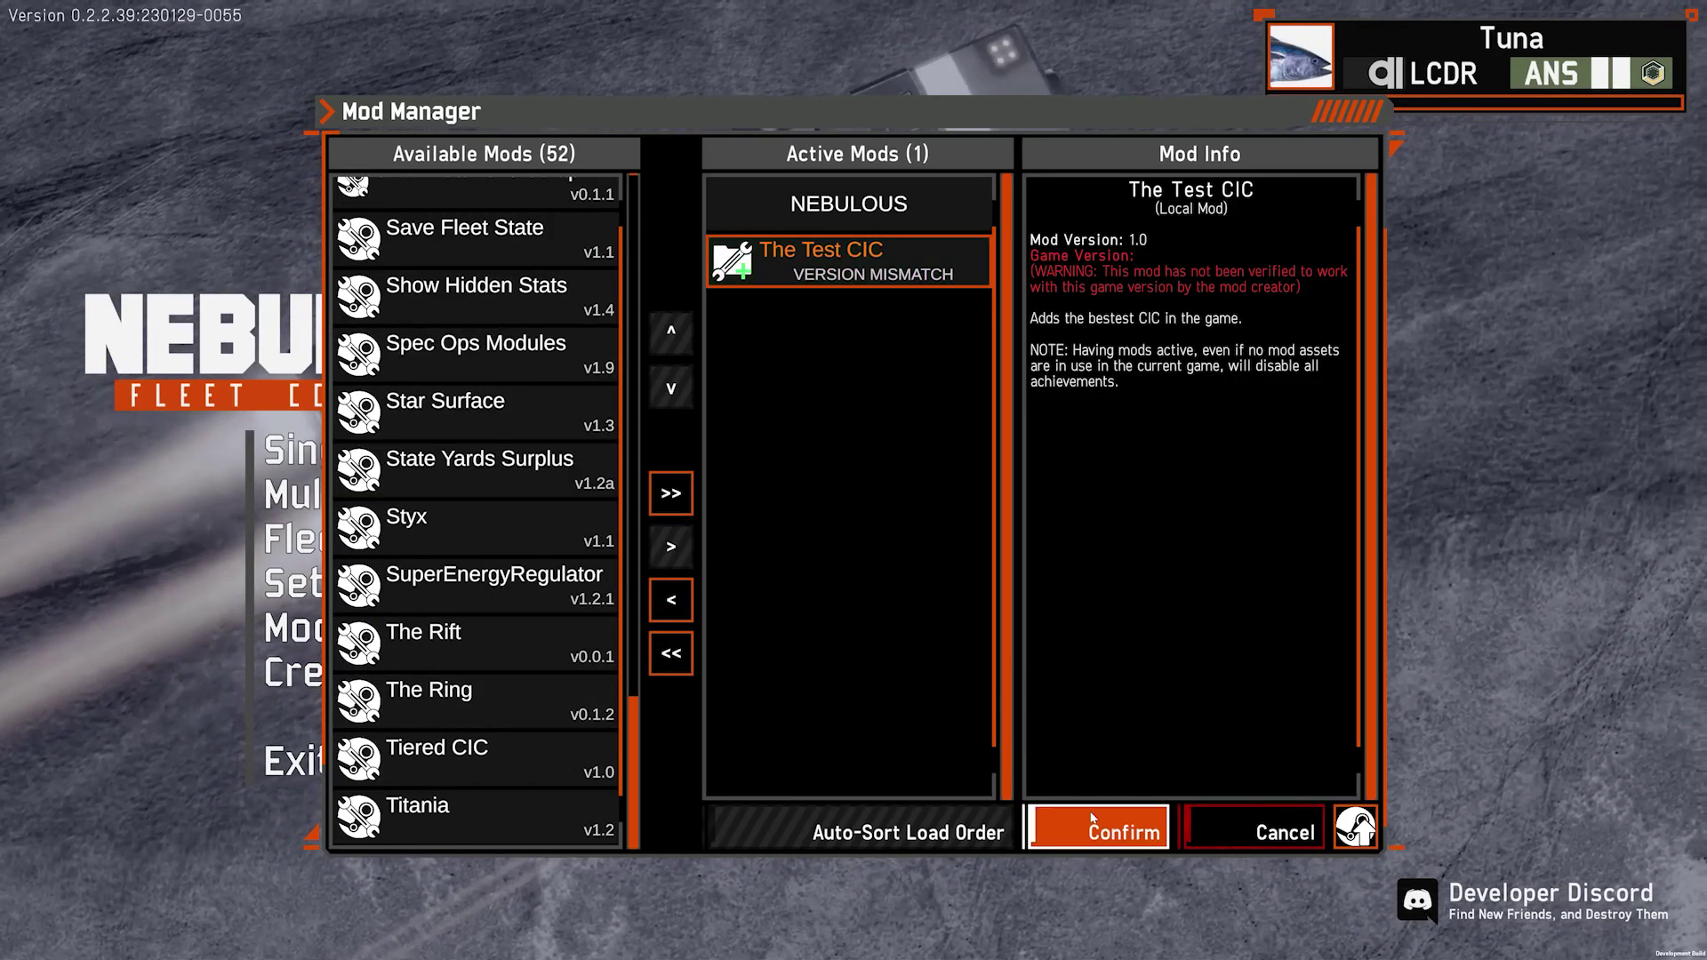
left_click(1124, 832)
left_click(809, 605)
left_click(809, 605)
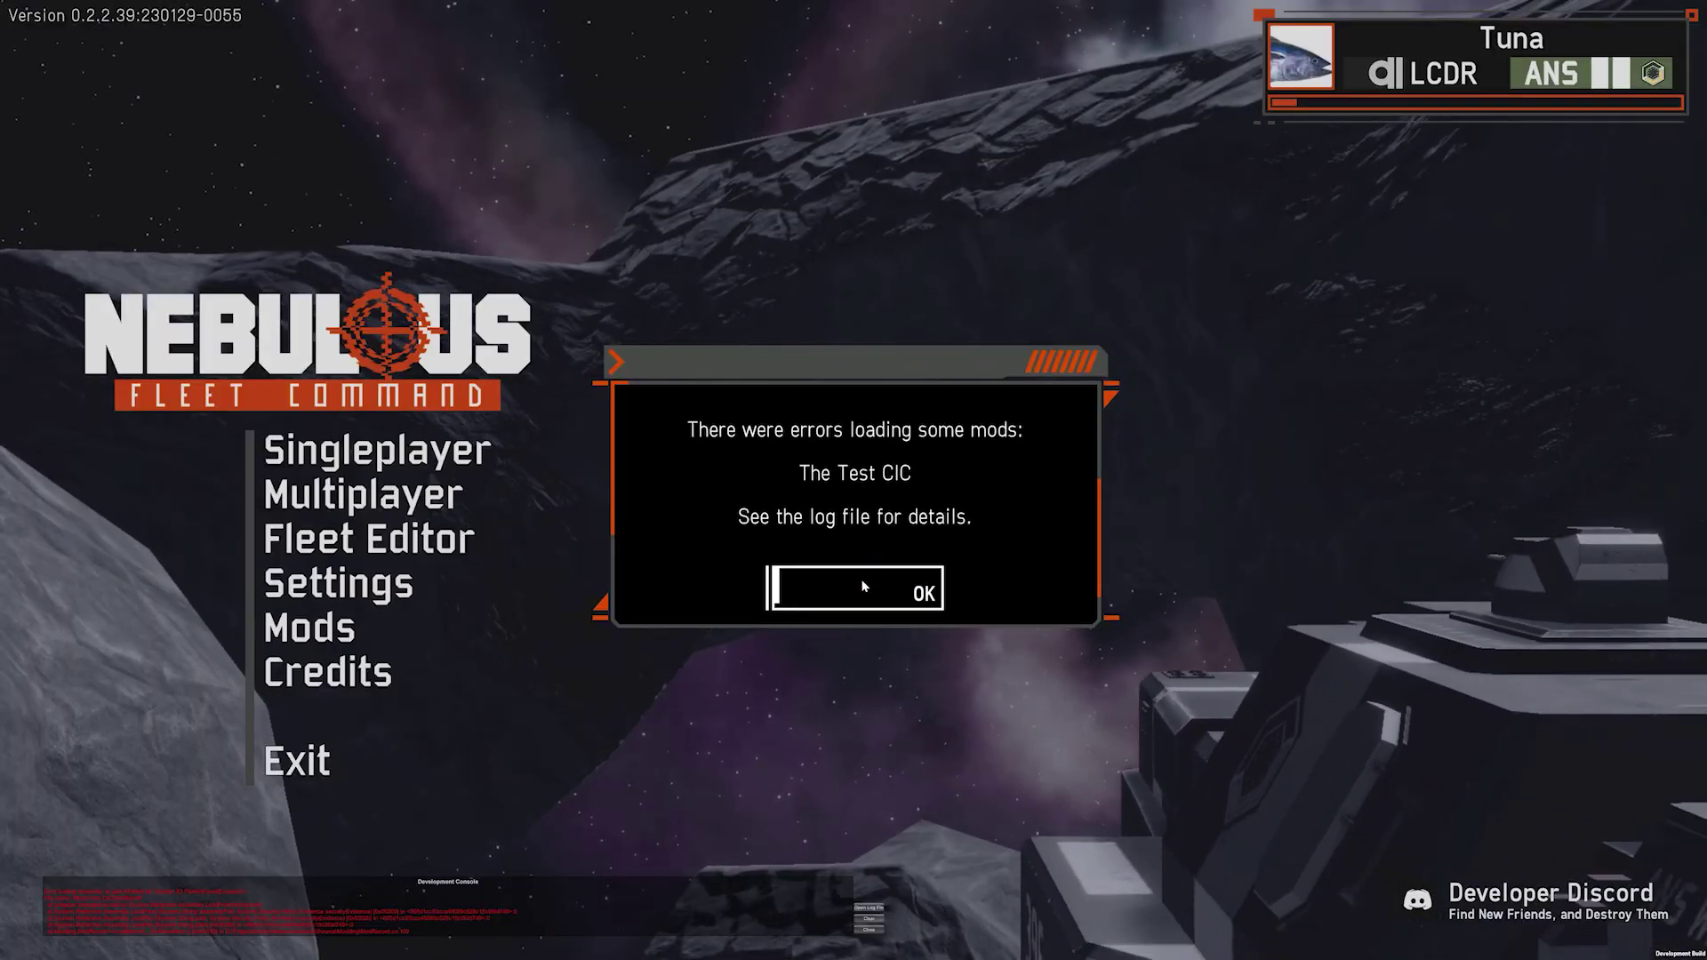
left_click(849, 591)
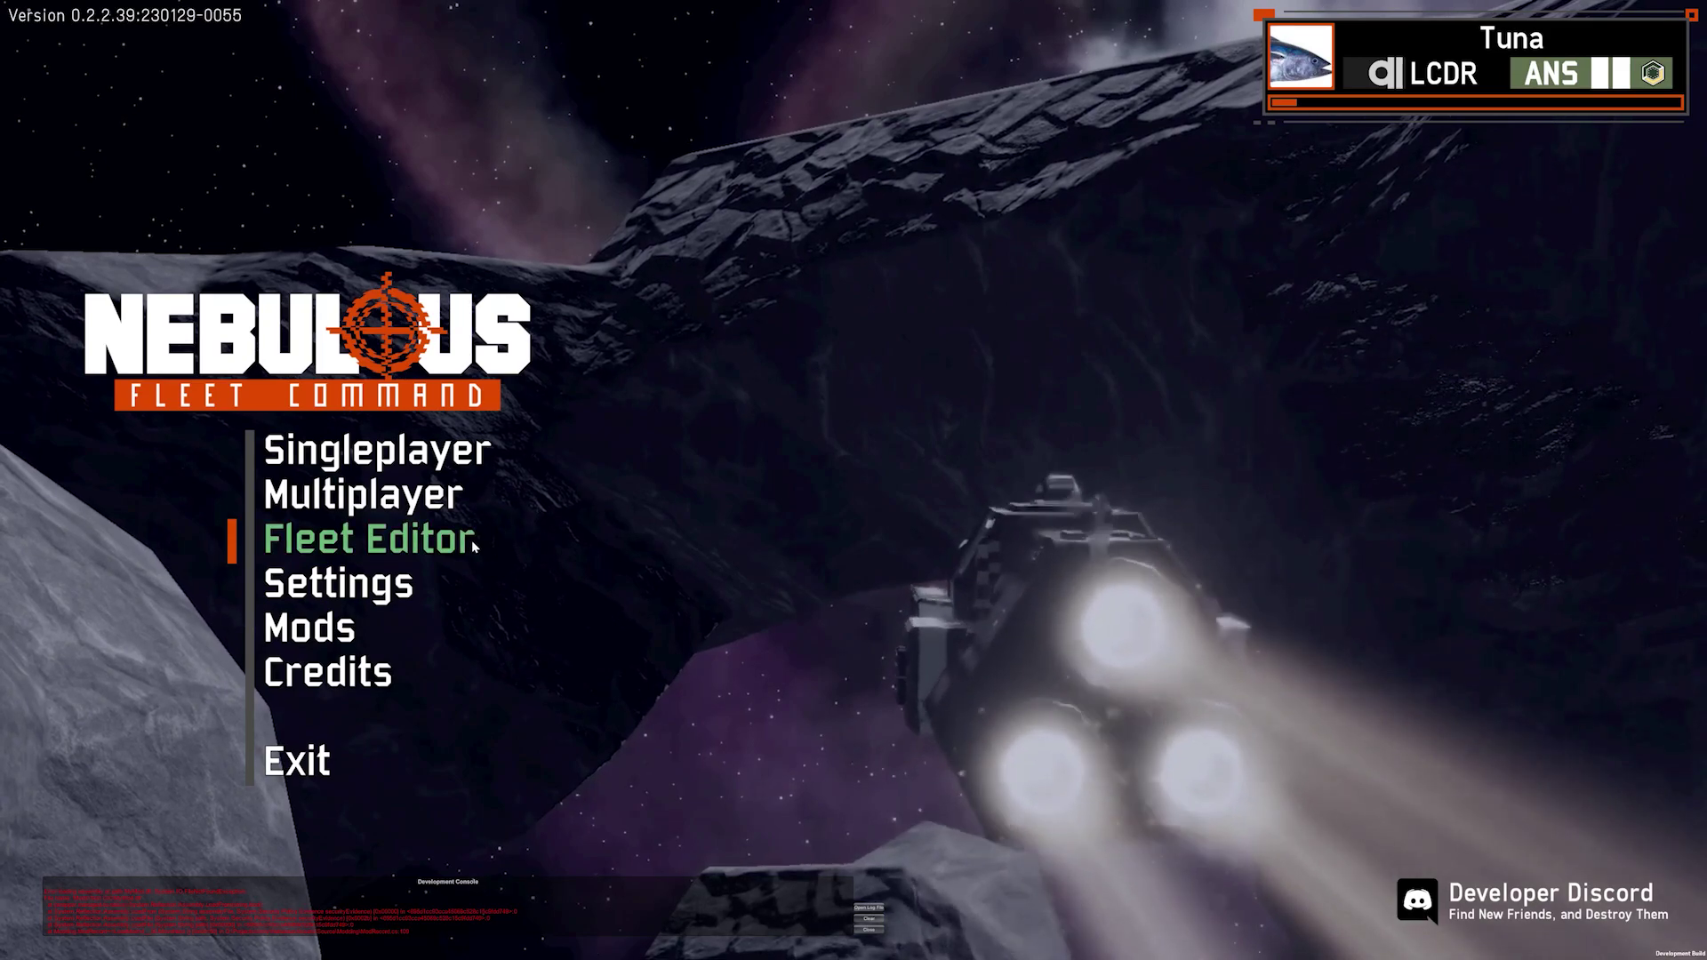
- Open the Fleet Editor, install Test CIC in the frigate's Compartment 2 and review the ship stats
left_click(503, 537)
right_click_drag(764, 574, 765, 516)
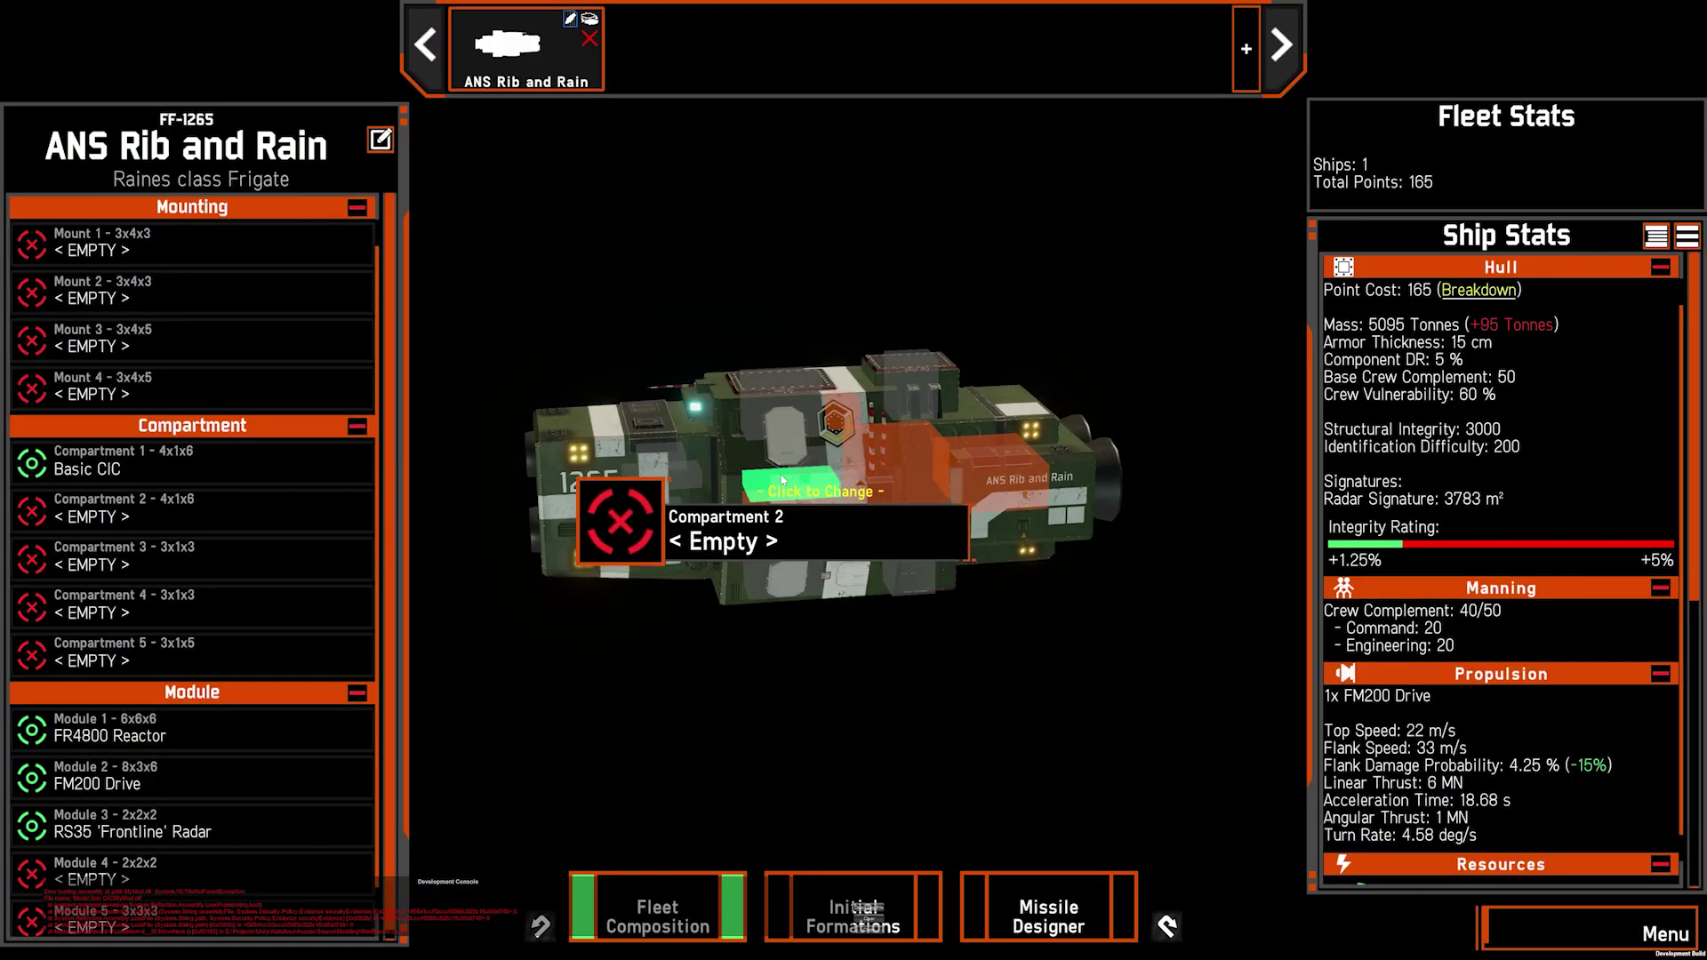
left_click(767, 489)
left_click(654, 377)
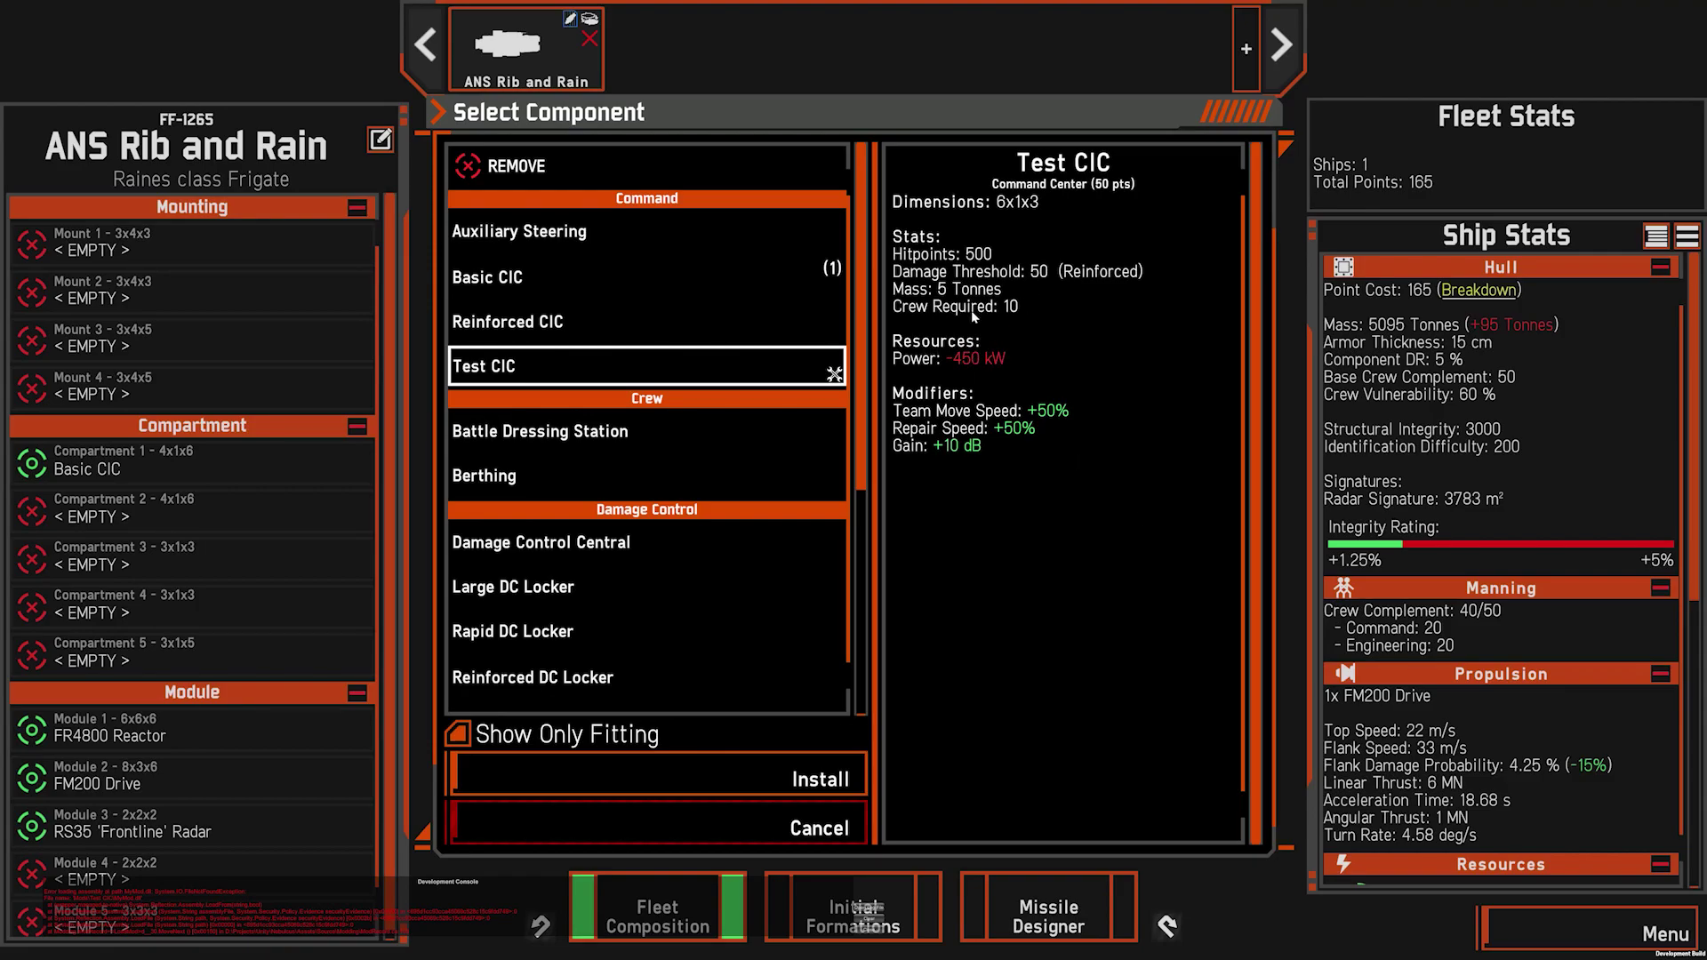
left_click(782, 778)
scroll(1468, 659, "down", 8)
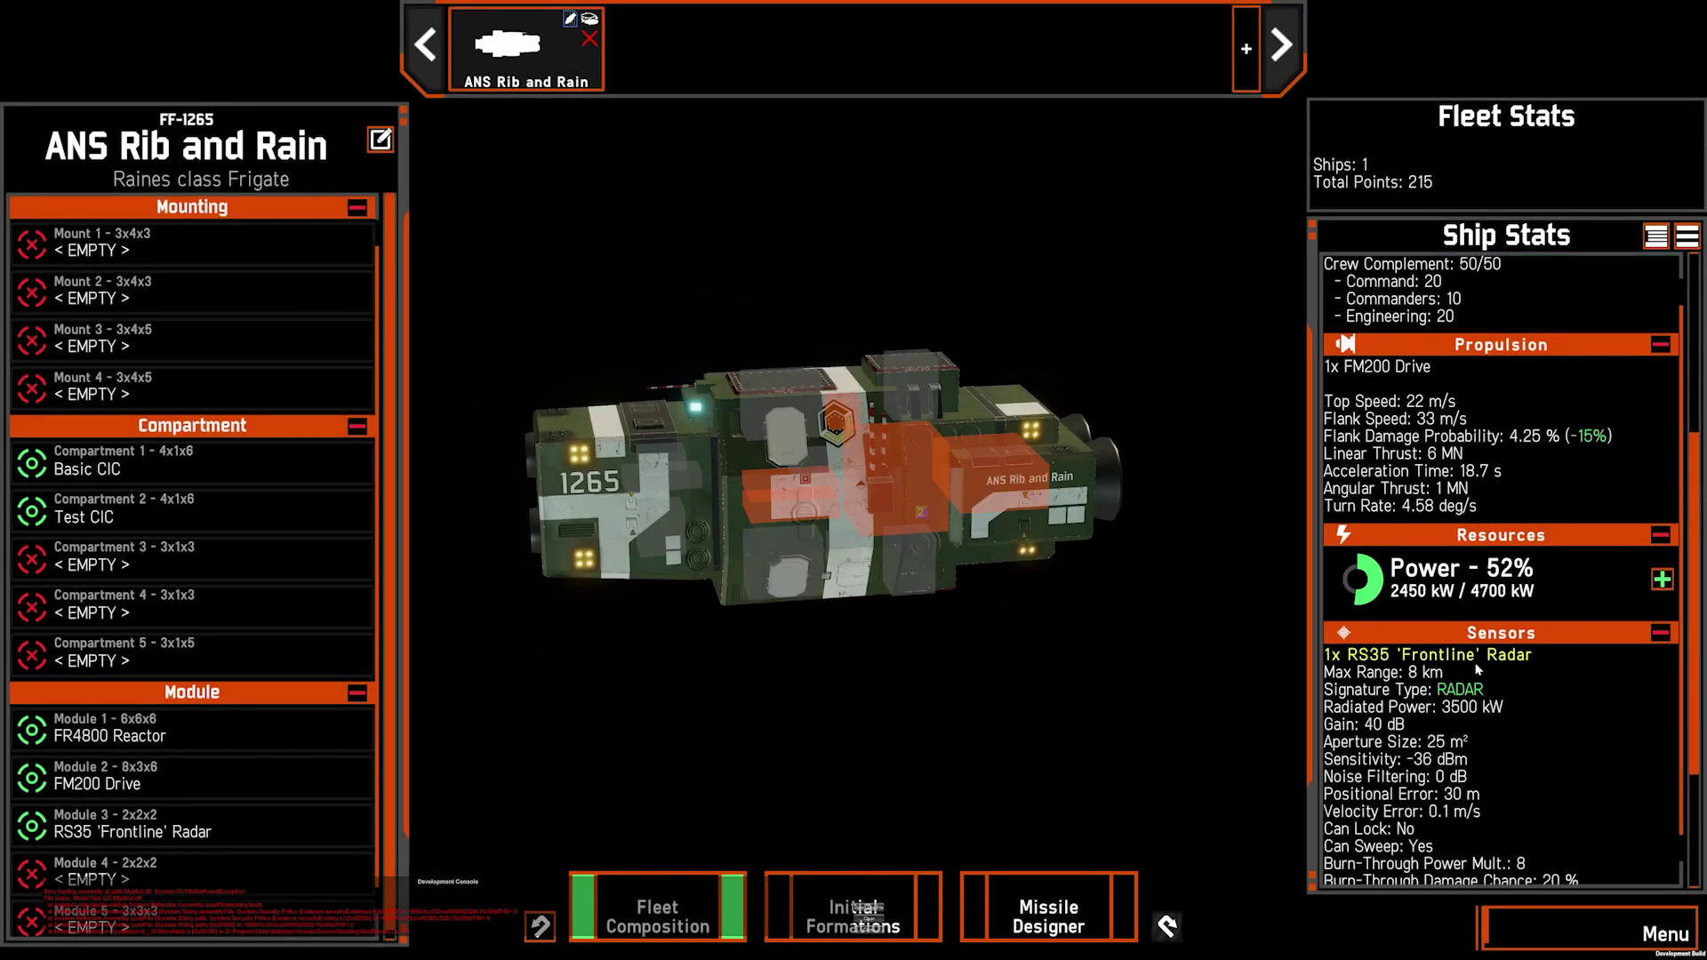
scroll(1472, 671, "up", 8)
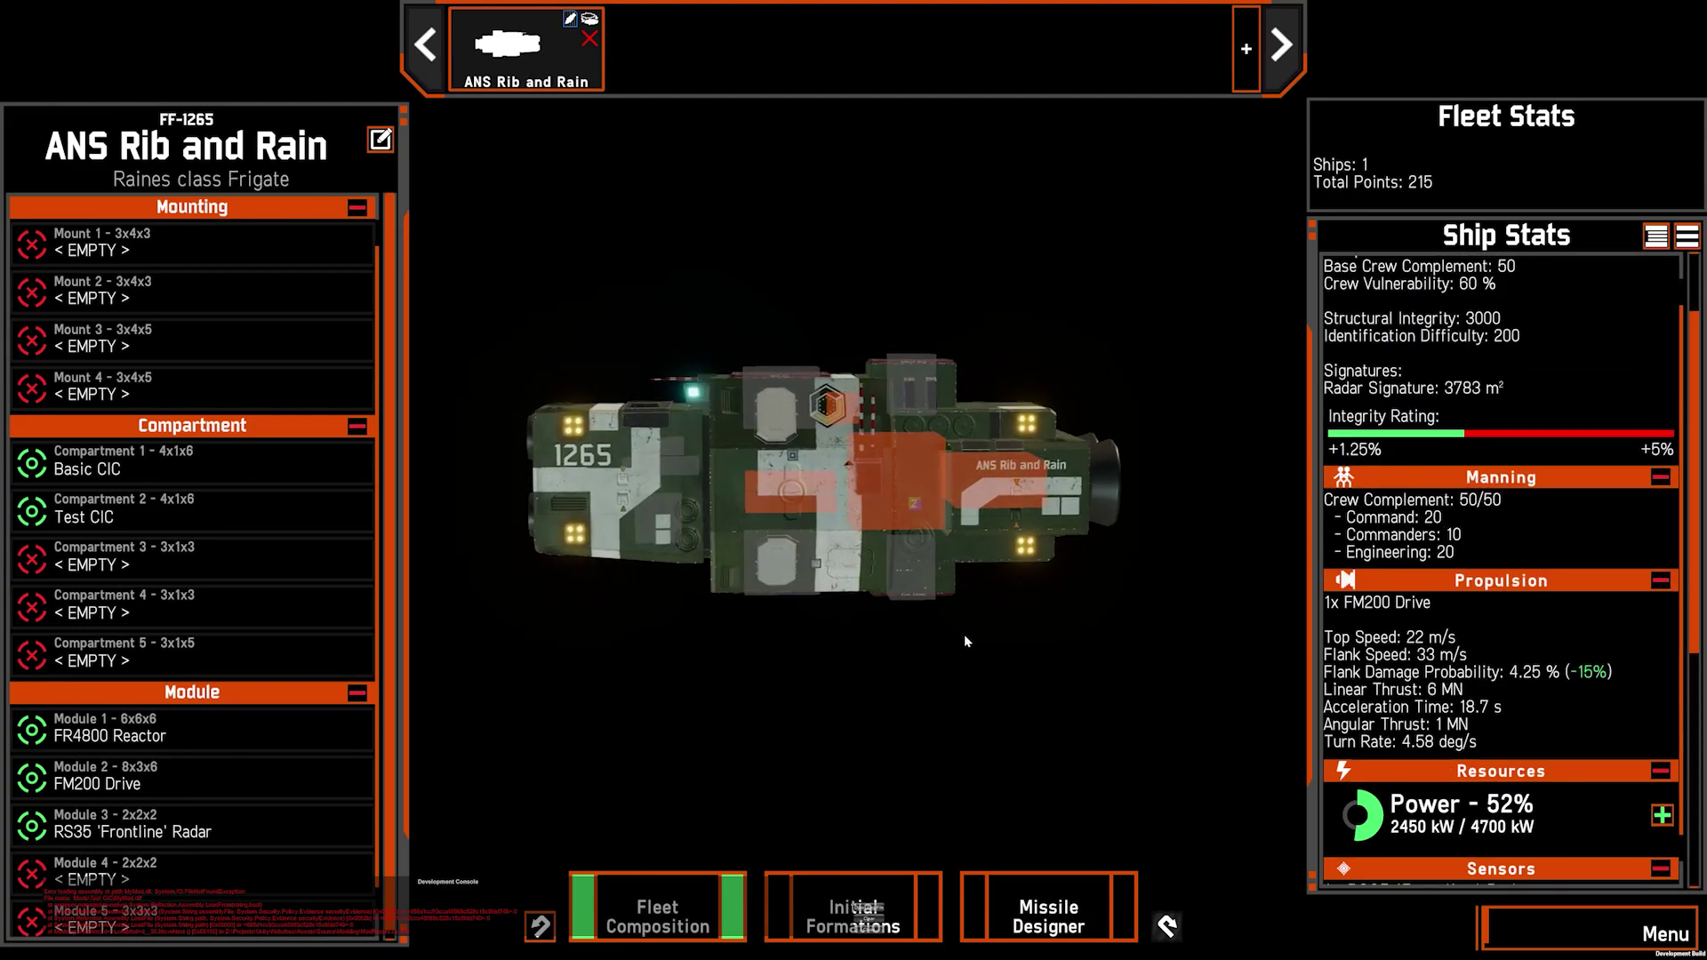
- Replace the component in Compartment 2 with Basic CIC after viewing the Reinforced CIC's details
left_click(803, 493)
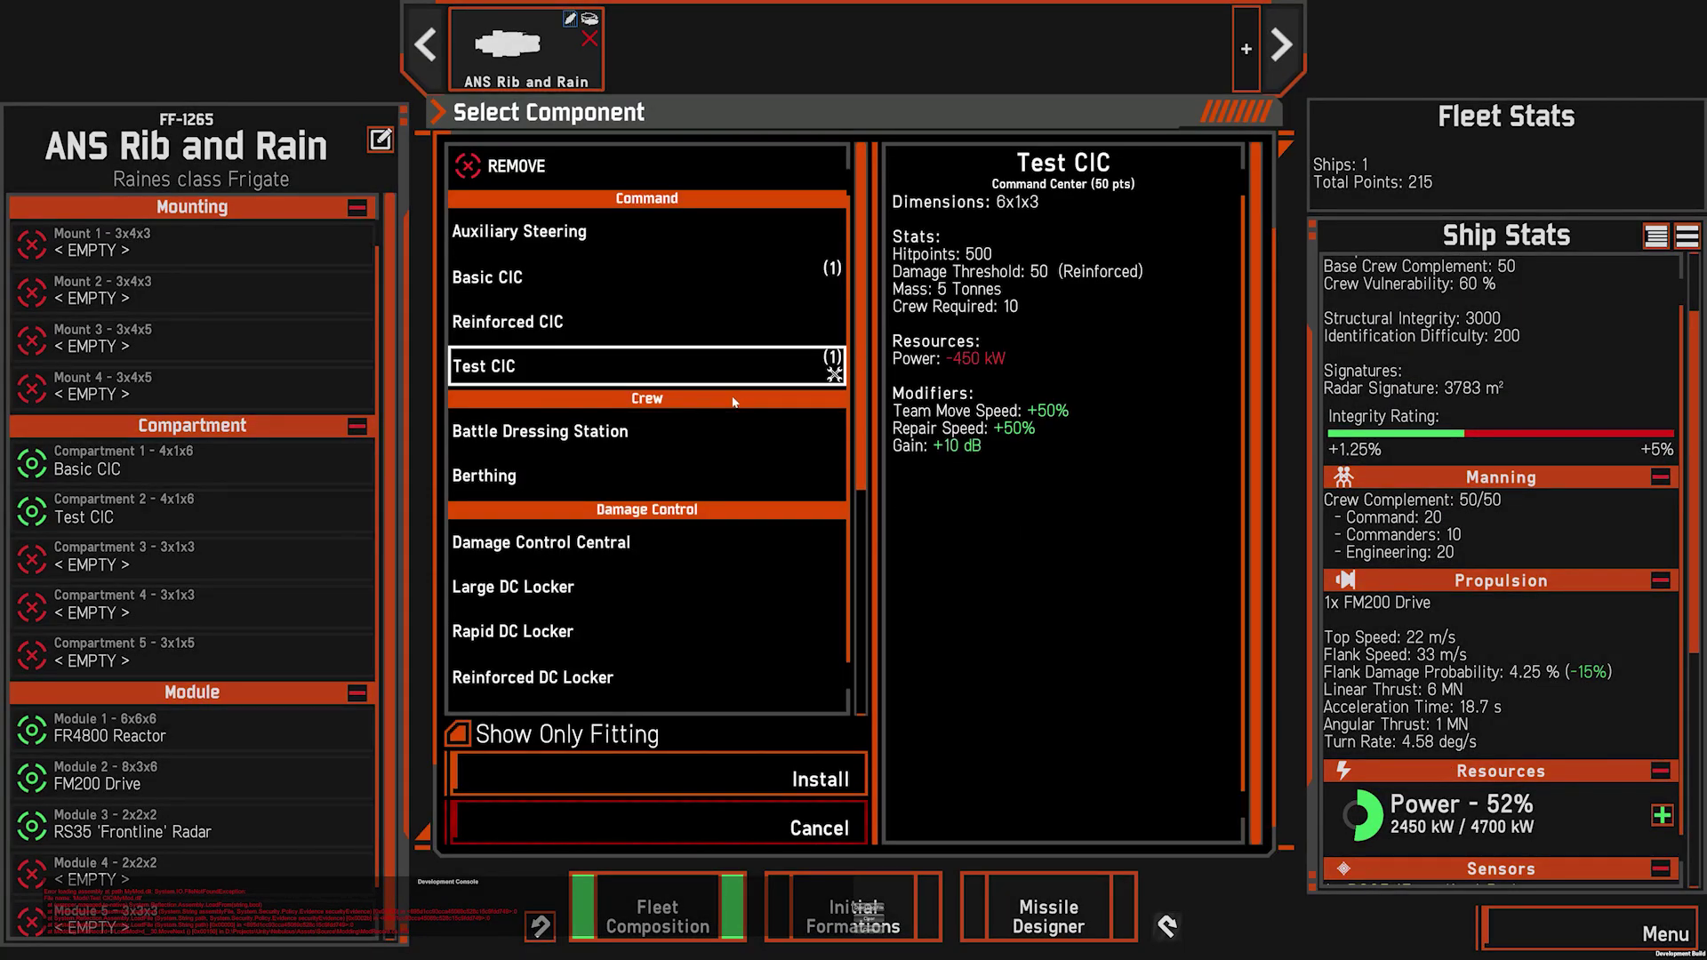
left_click(612, 323)
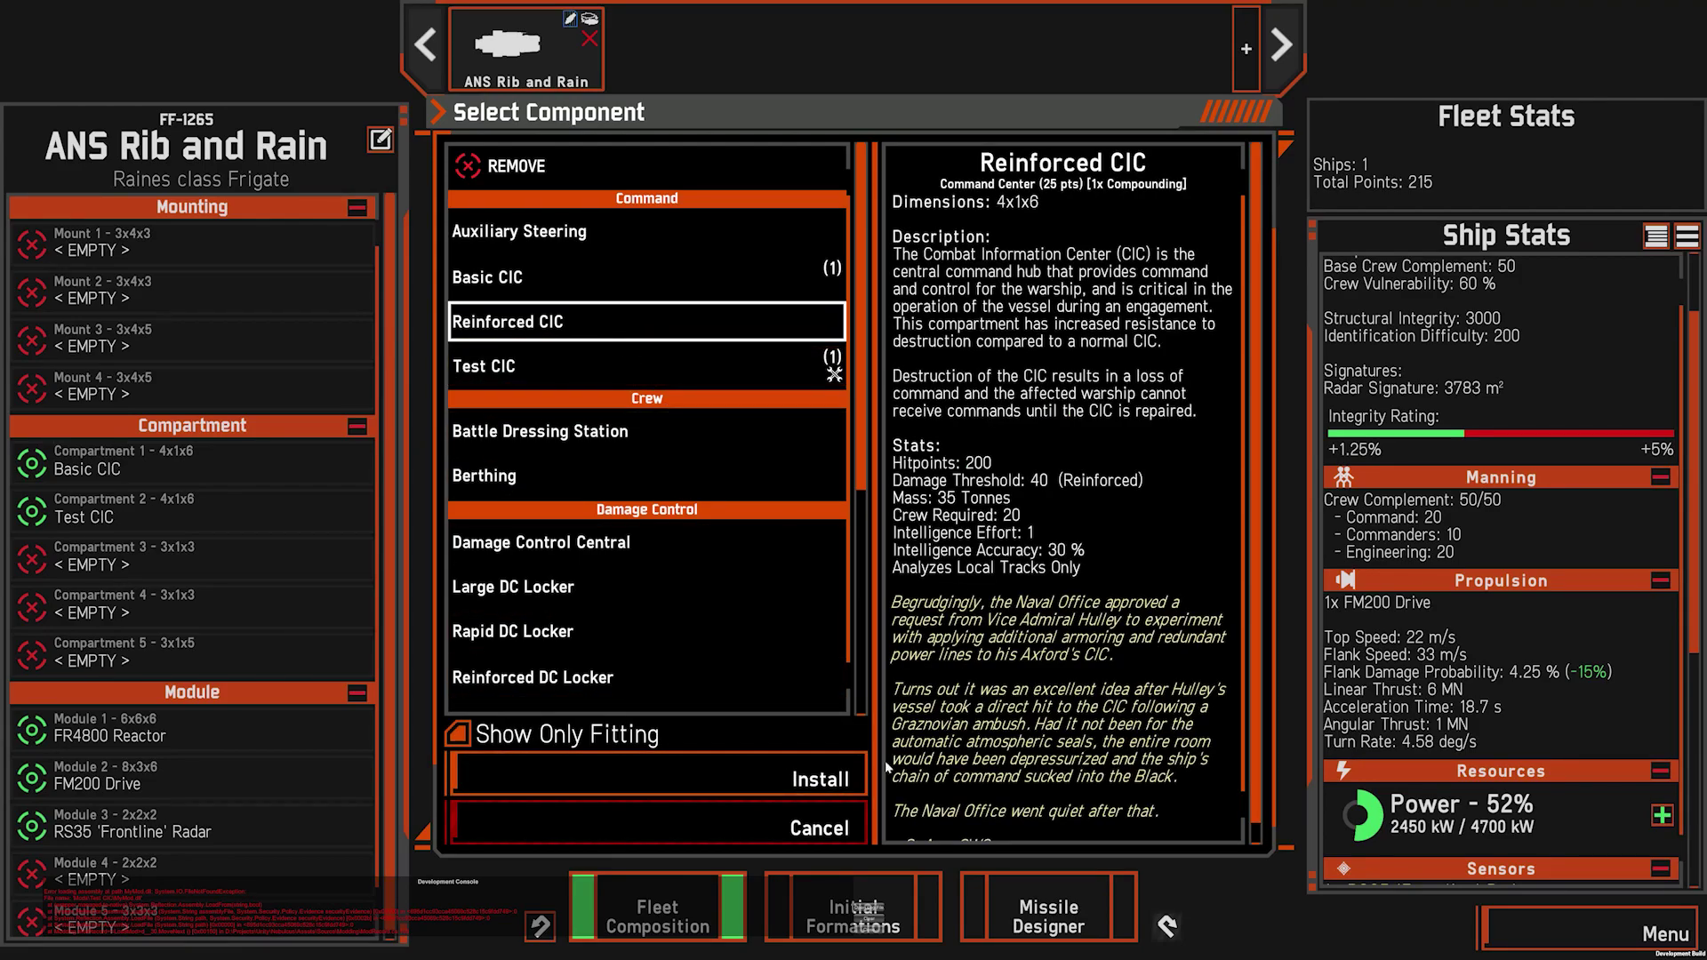
double_click(551, 277)
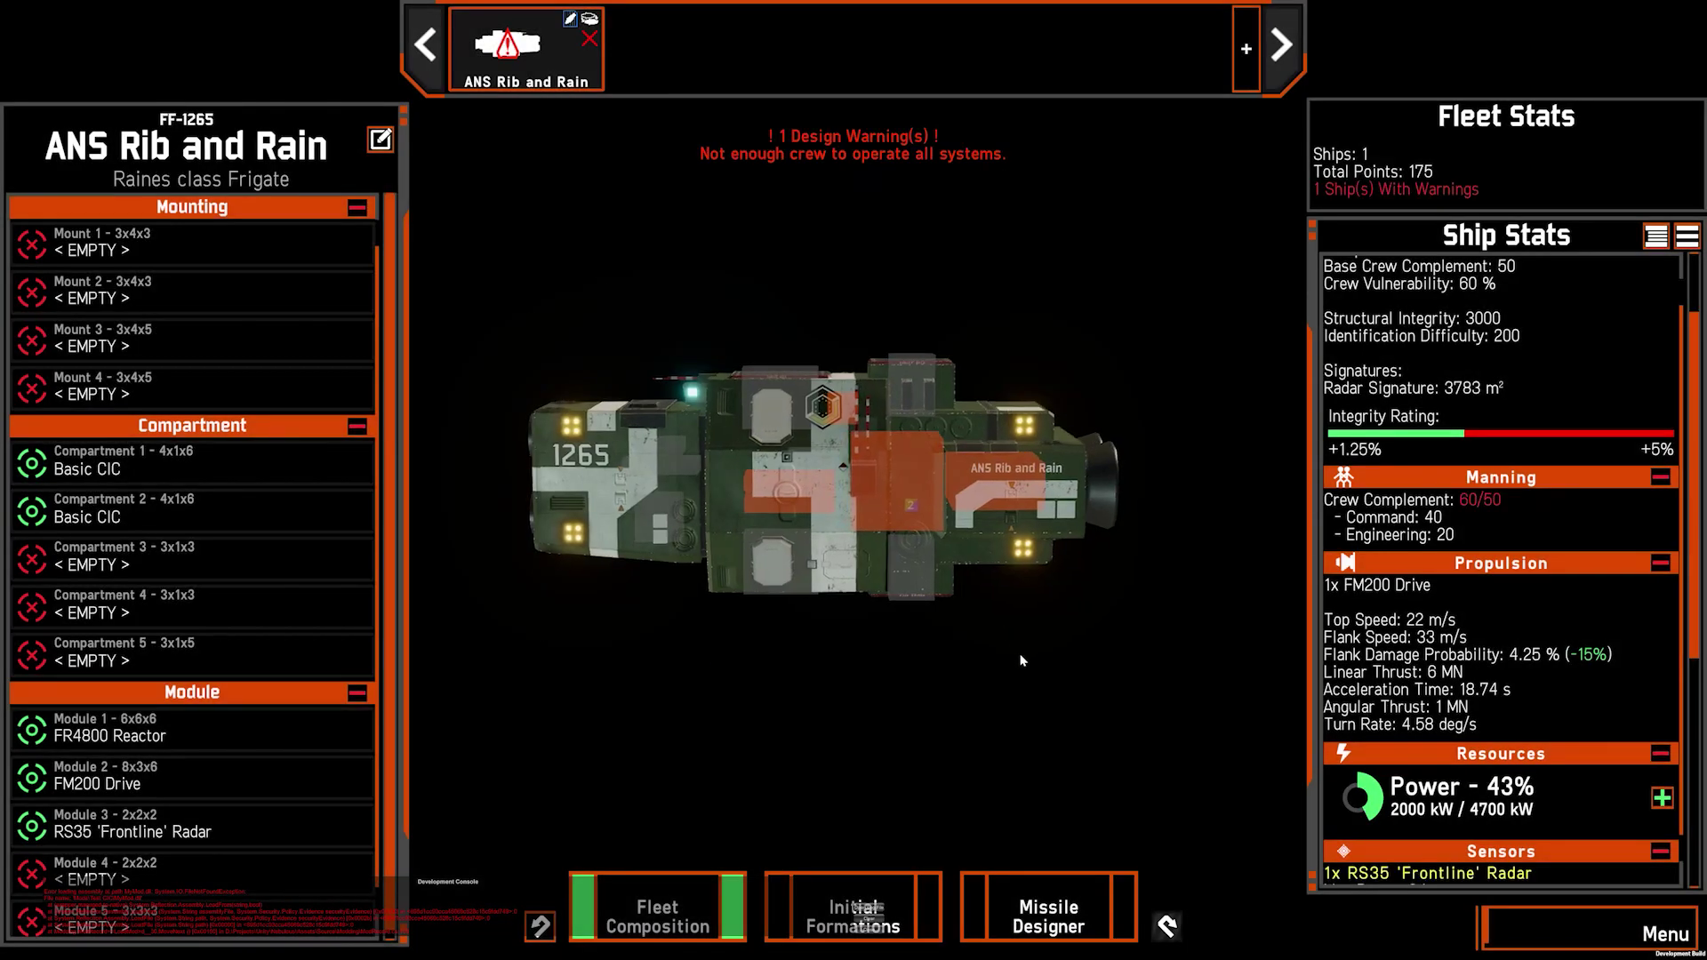
- Examine the Test CIC's dimensions, stats and modifiers for Compartment 2 without installing it
left_click(784, 489)
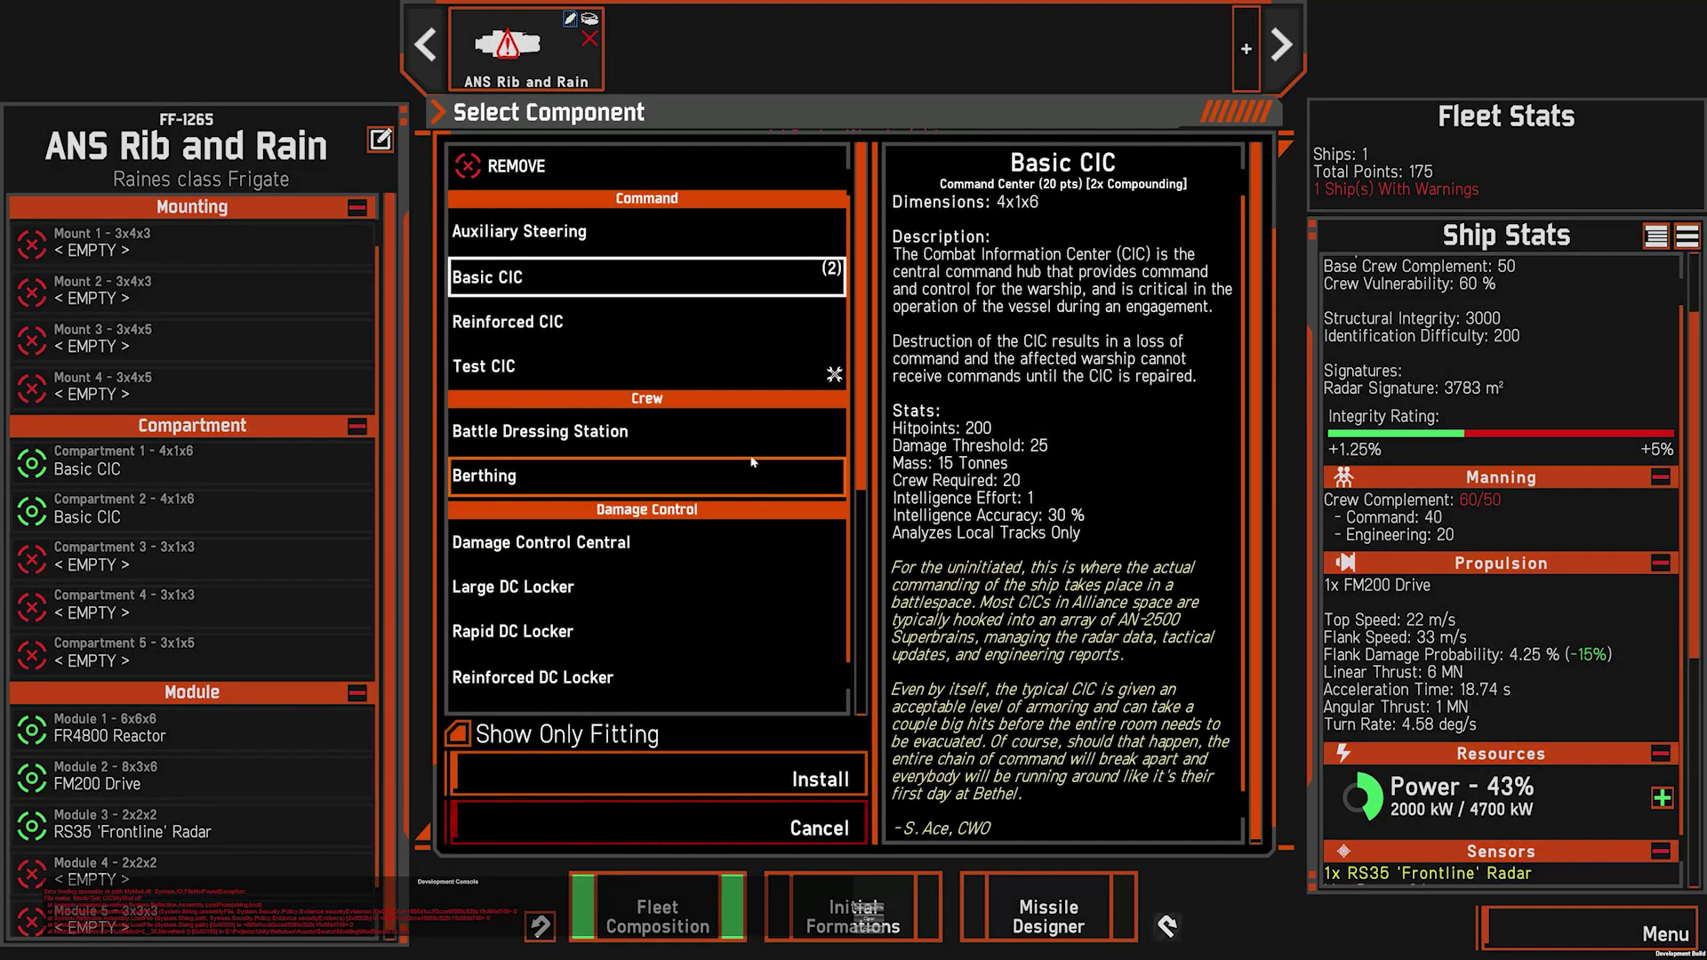
left_click(649, 365)
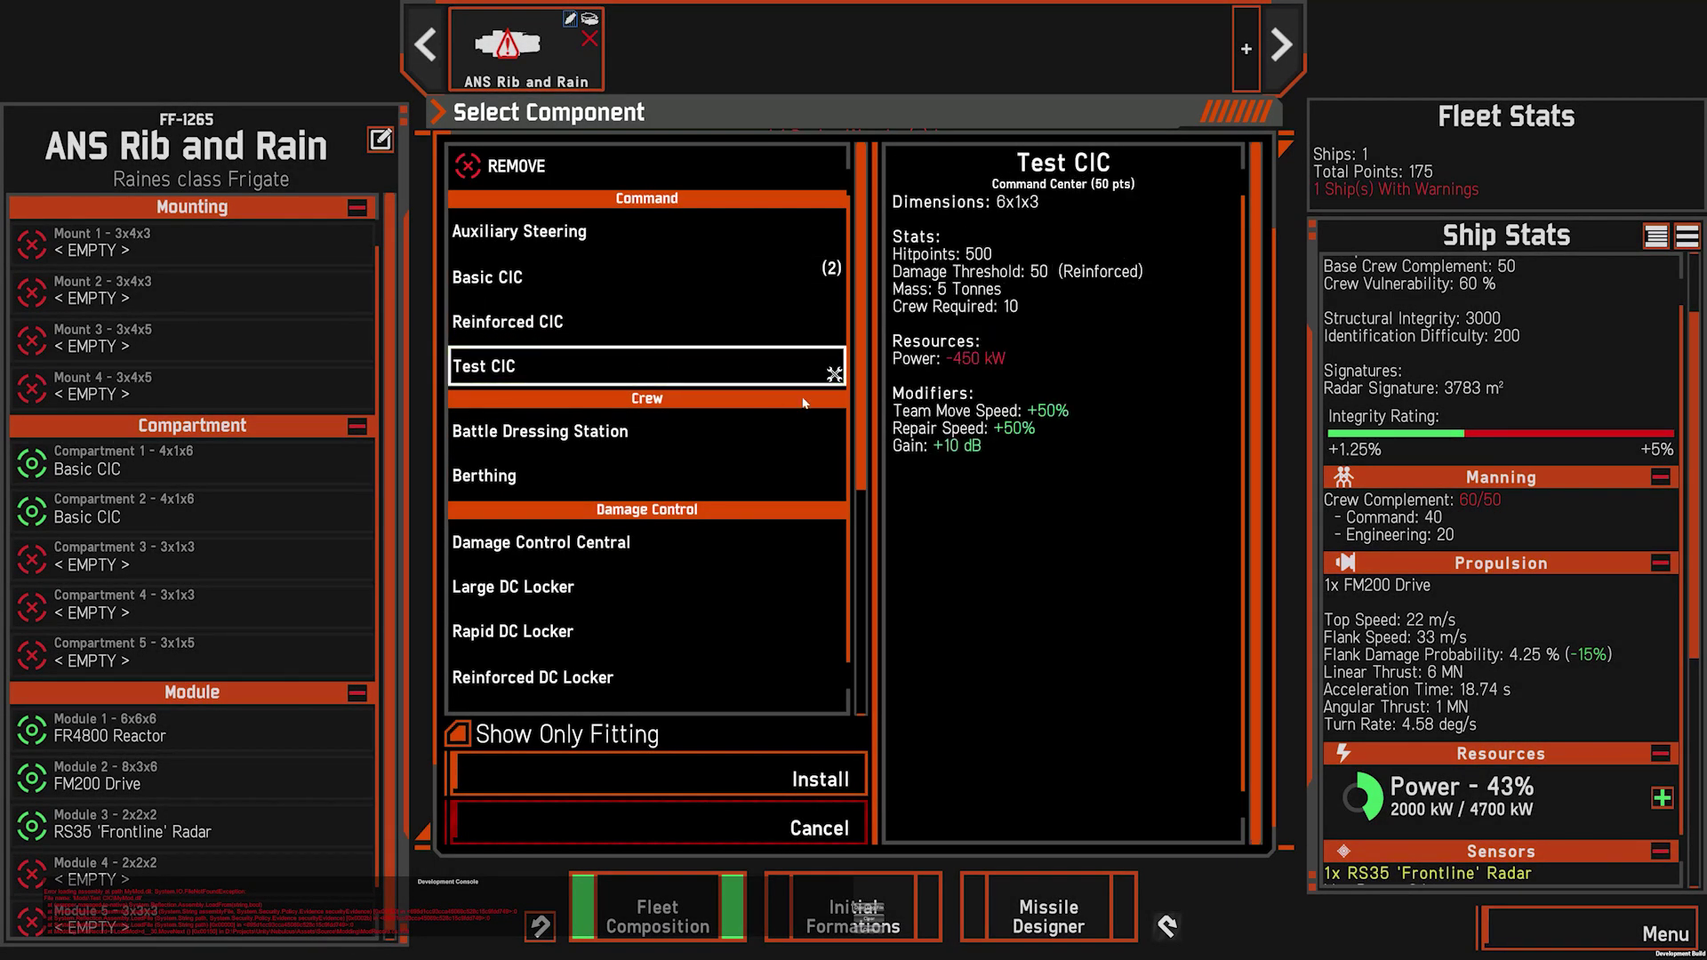
left_click(841, 840)
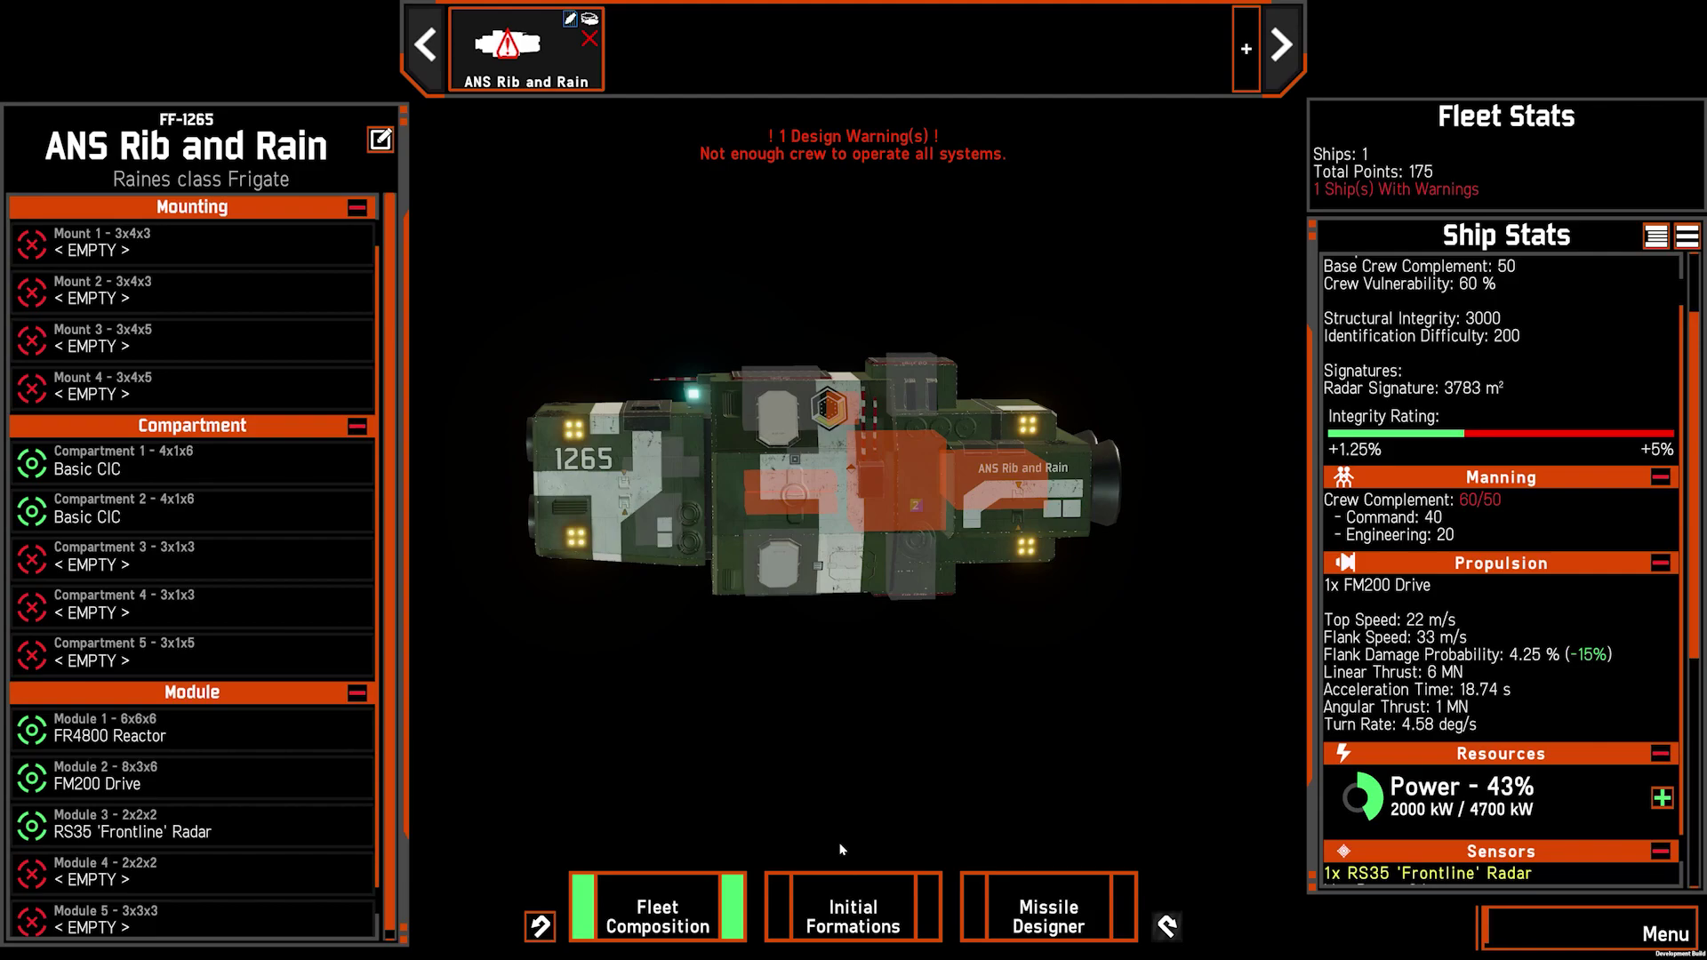
scroll(854, 810, "down", 3)
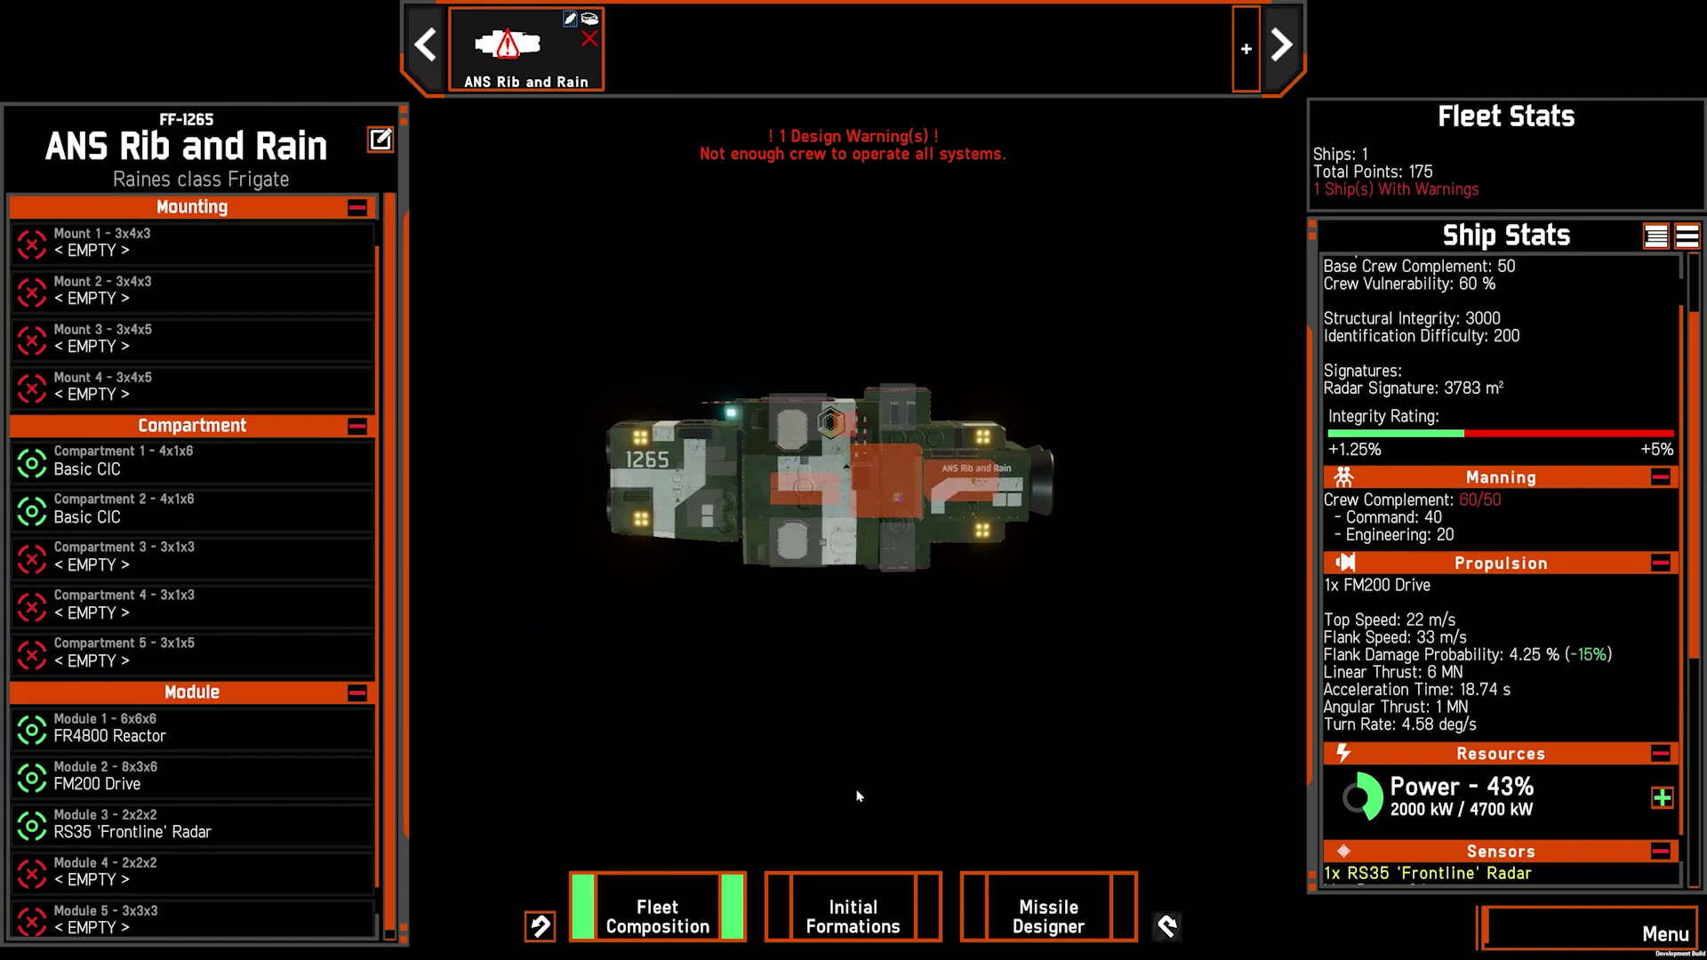